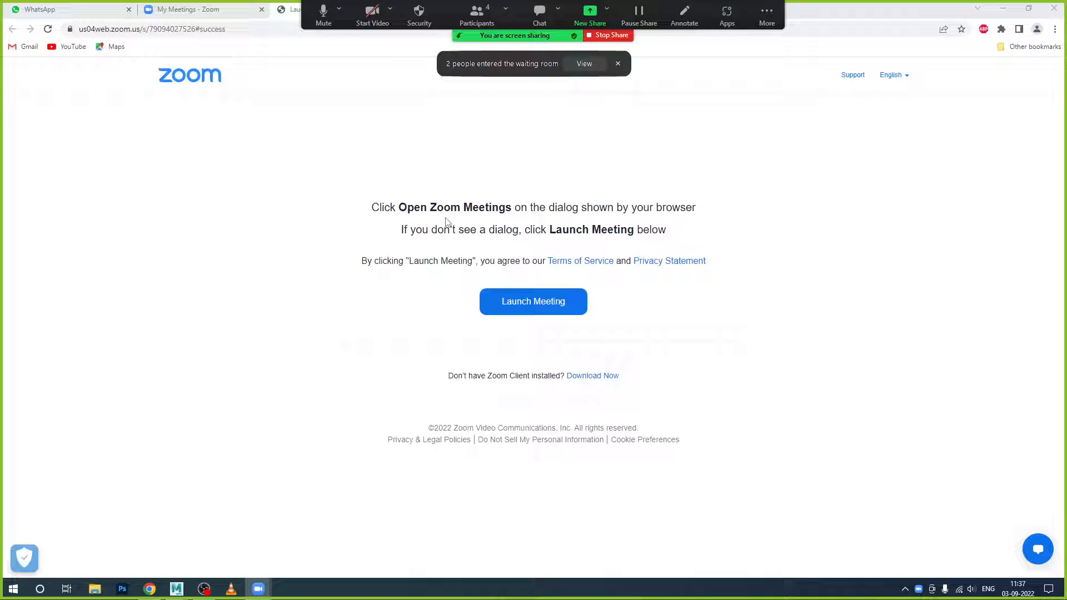
Admit all participants from the waiting room, close the participant list and hide the floating meeting controls
left_click(584, 63)
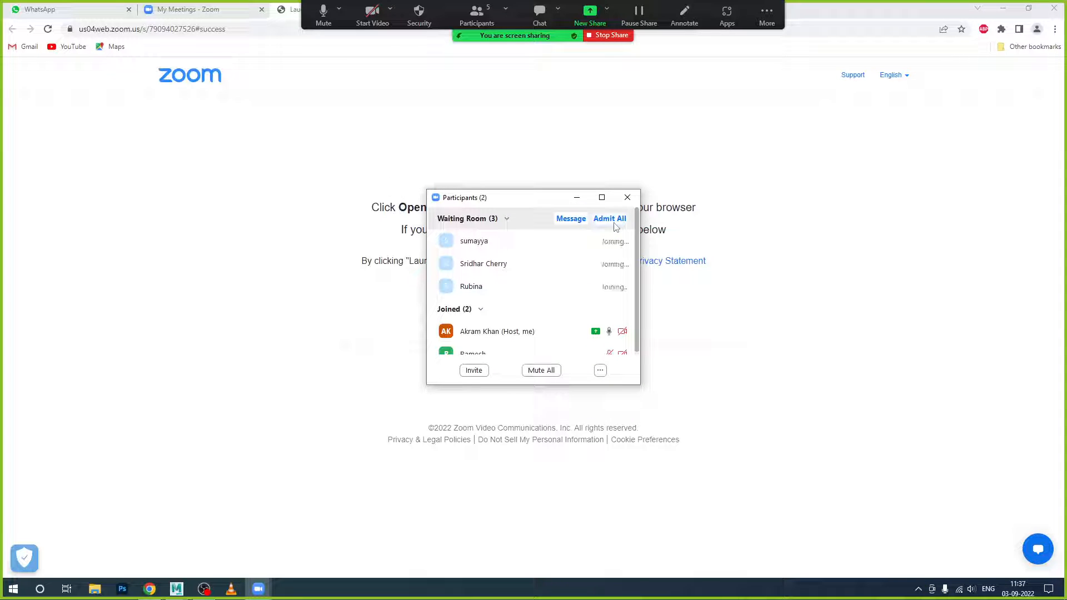
left_click(627, 198)
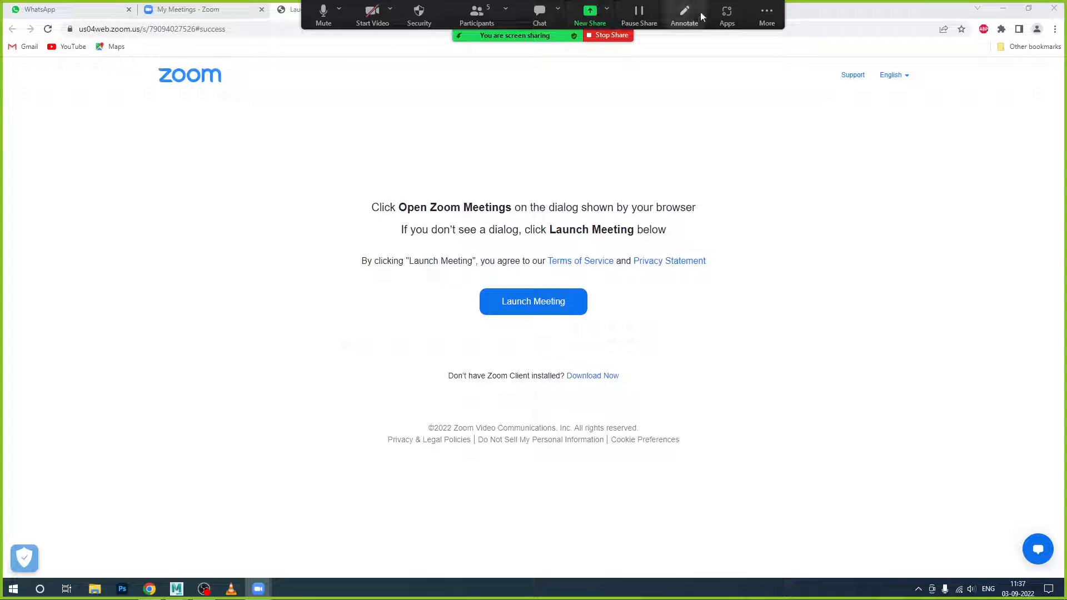
left_click(774, 19)
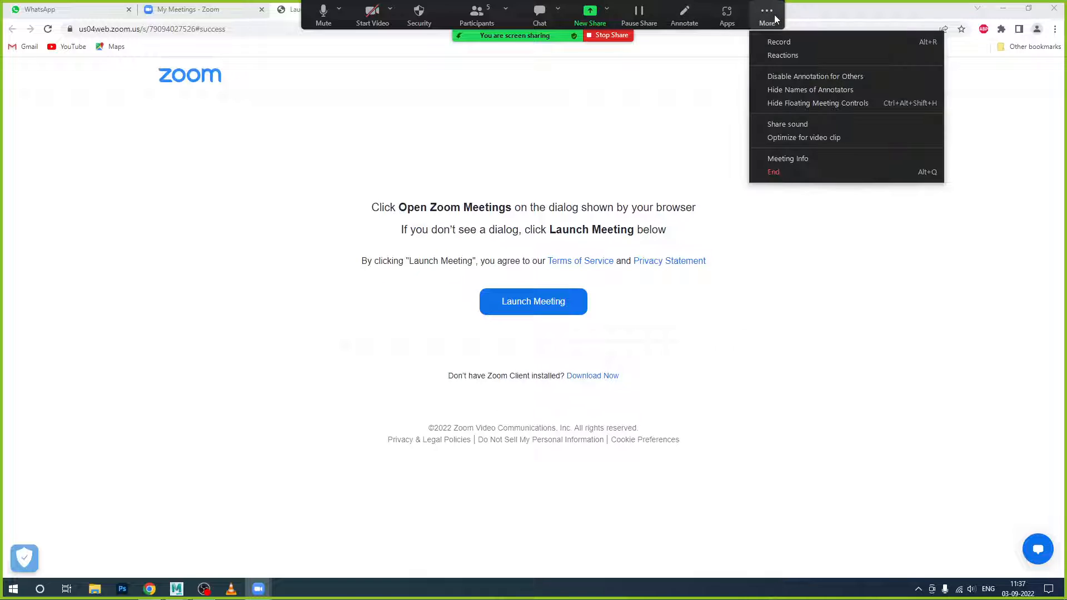
left_click(807, 102)
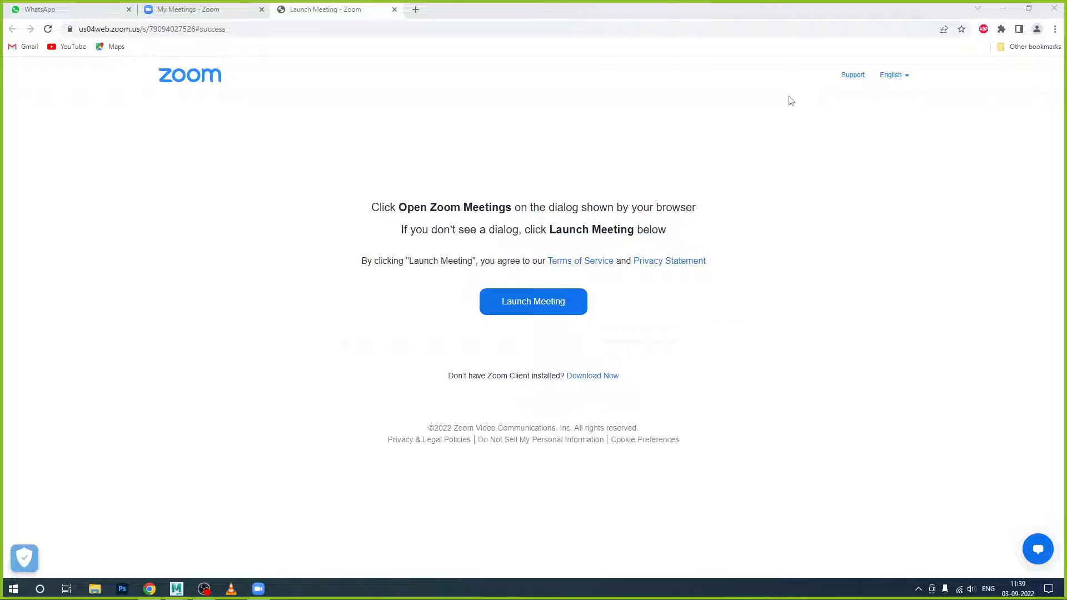
Minimize the browser and switch to the Maya window
left_click(1000, 9)
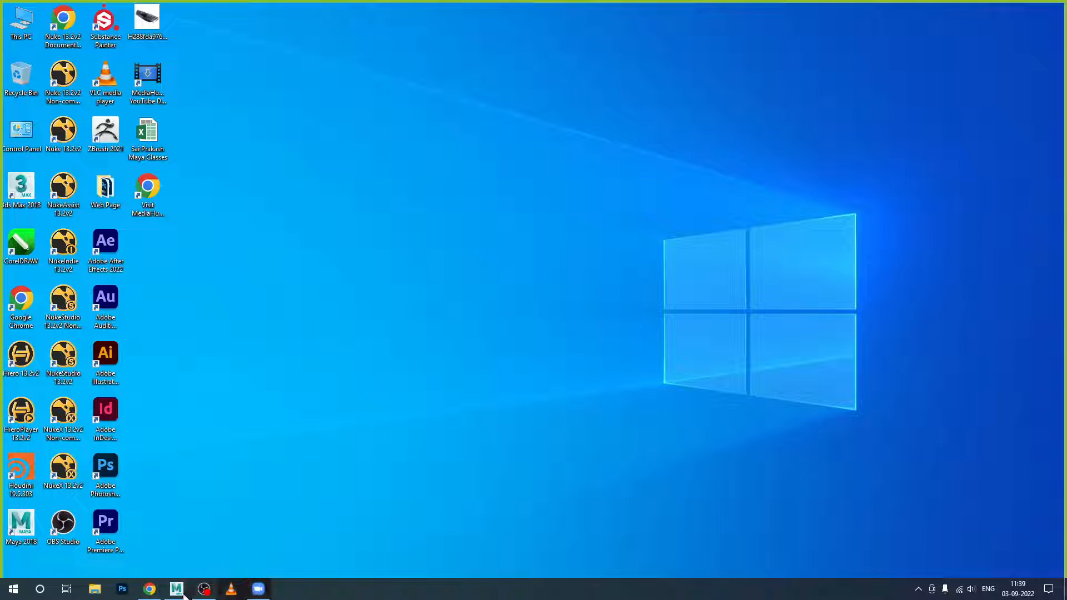
mouse_move(179, 591)
left_click(251, 542)
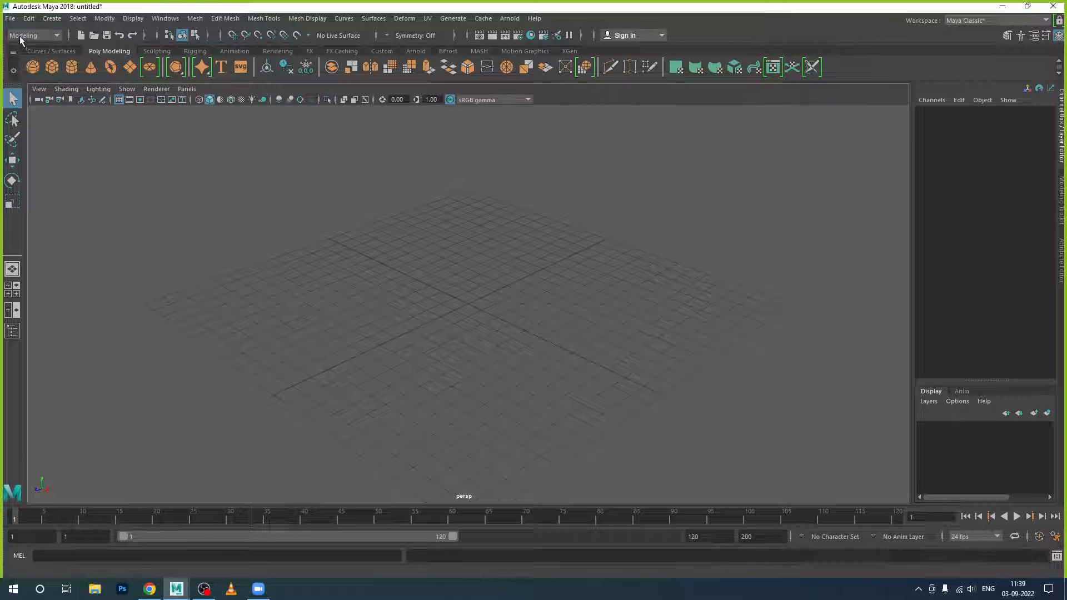
Open the recent scene Car_model_post.0008.mb without saving the untitled scene, and view the car from above
left_click(10, 19)
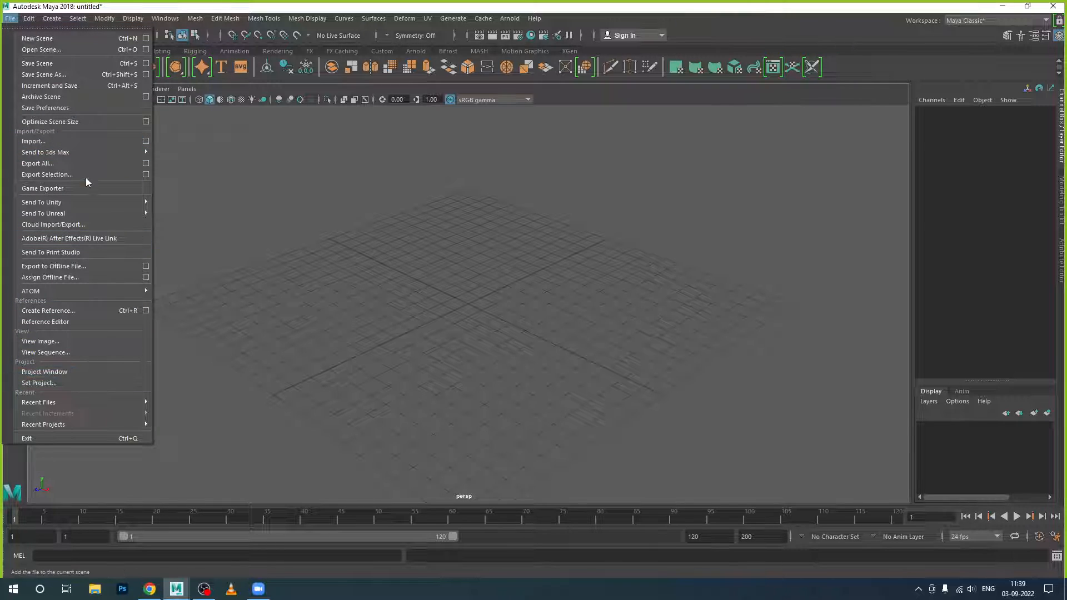
mouse_move(98, 402)
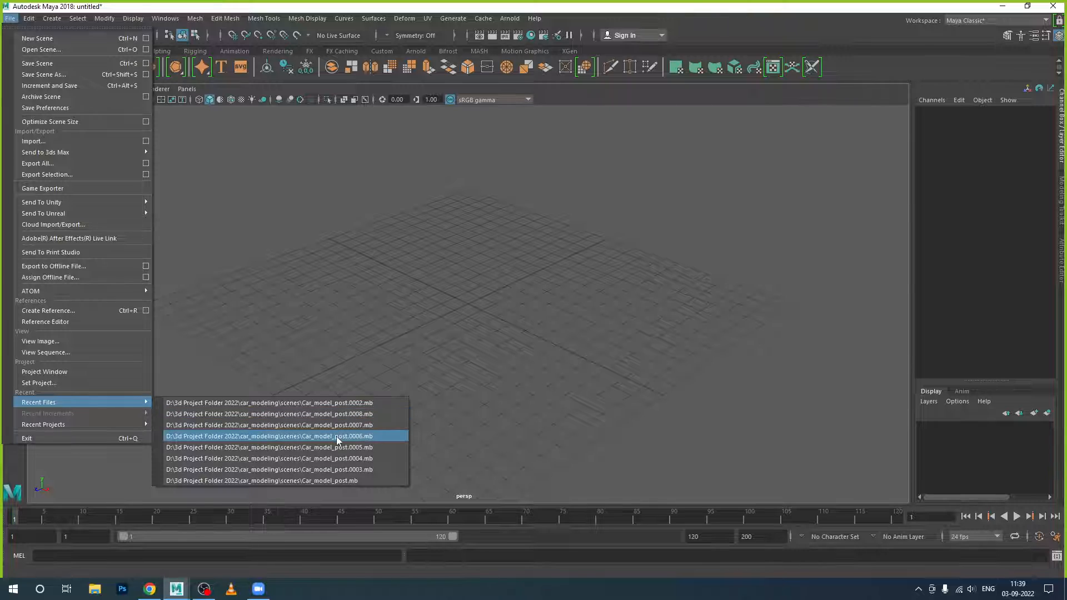
left_click(357, 414)
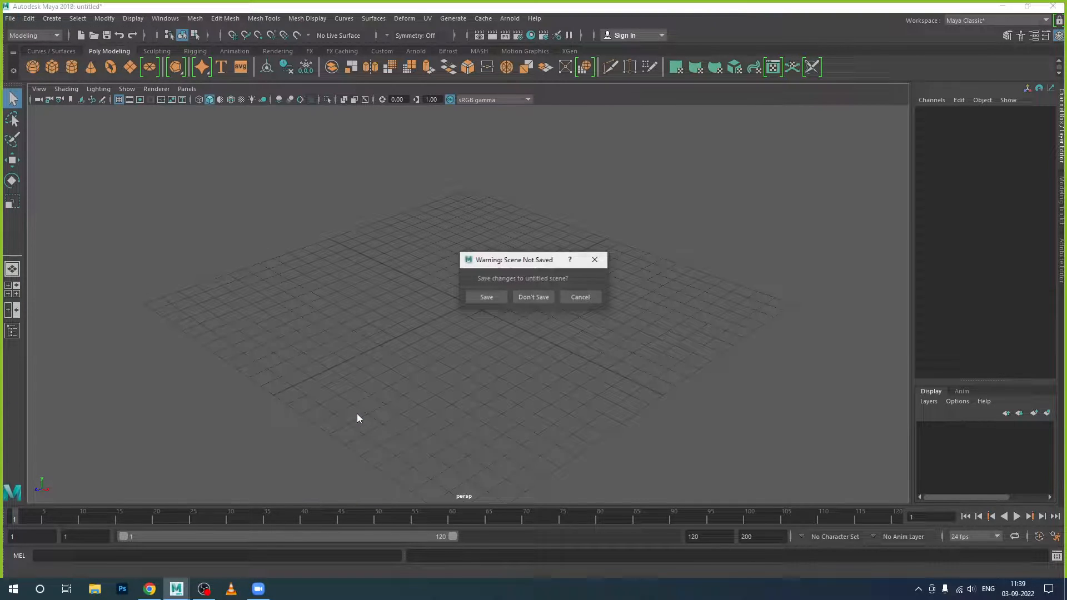
left_click(532, 299)
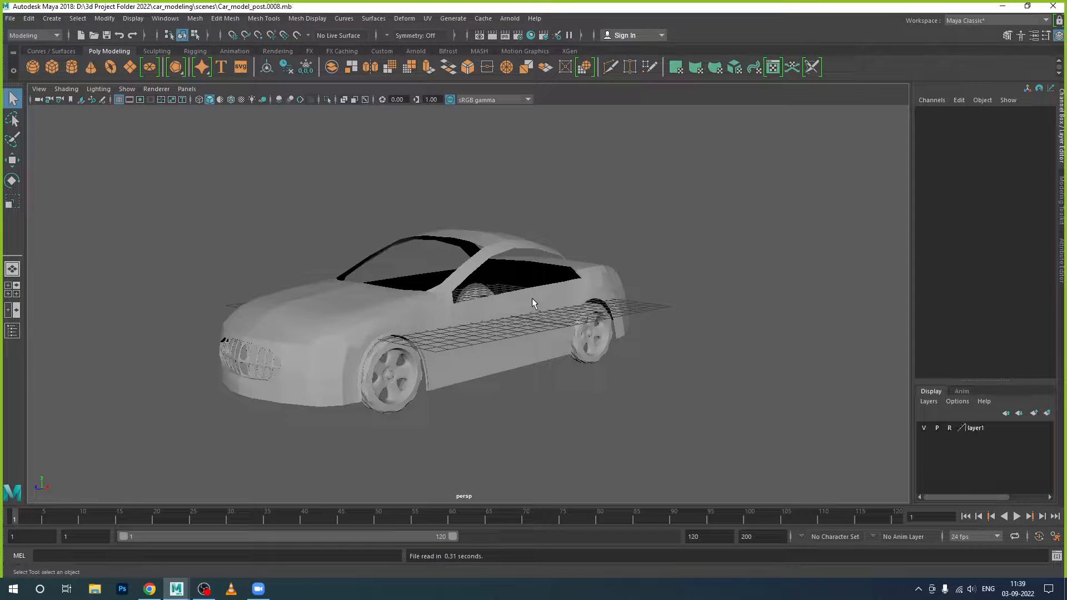
scroll(532, 299, "down", 1)
left_click_drag(509, 368, 524, 385, "alt")
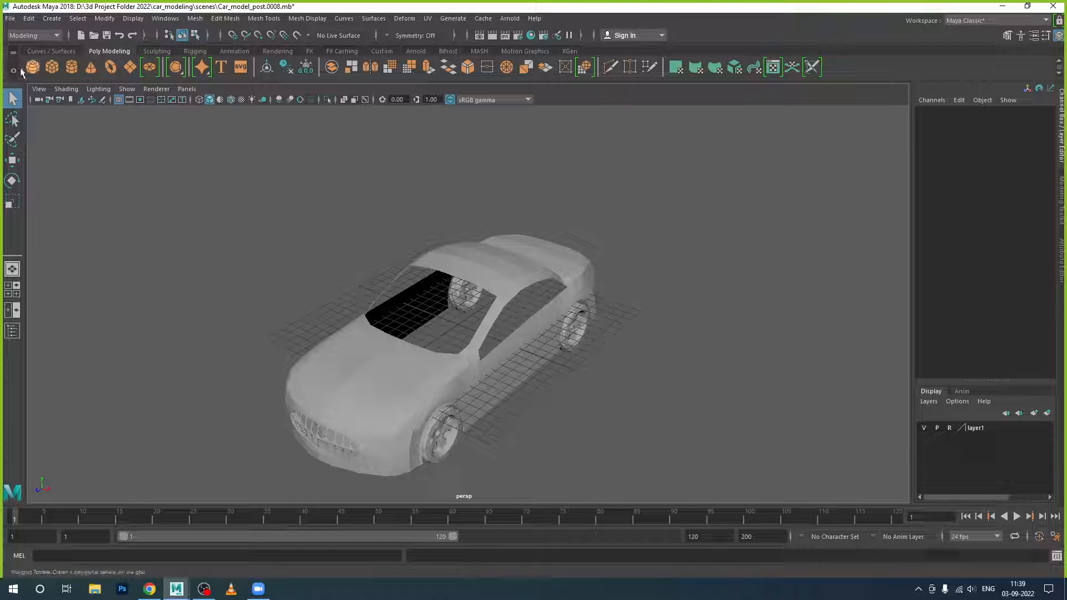
Open Car_model_level.mb from the car_modeling scenes folder without saving the current scene
left_click(10, 18)
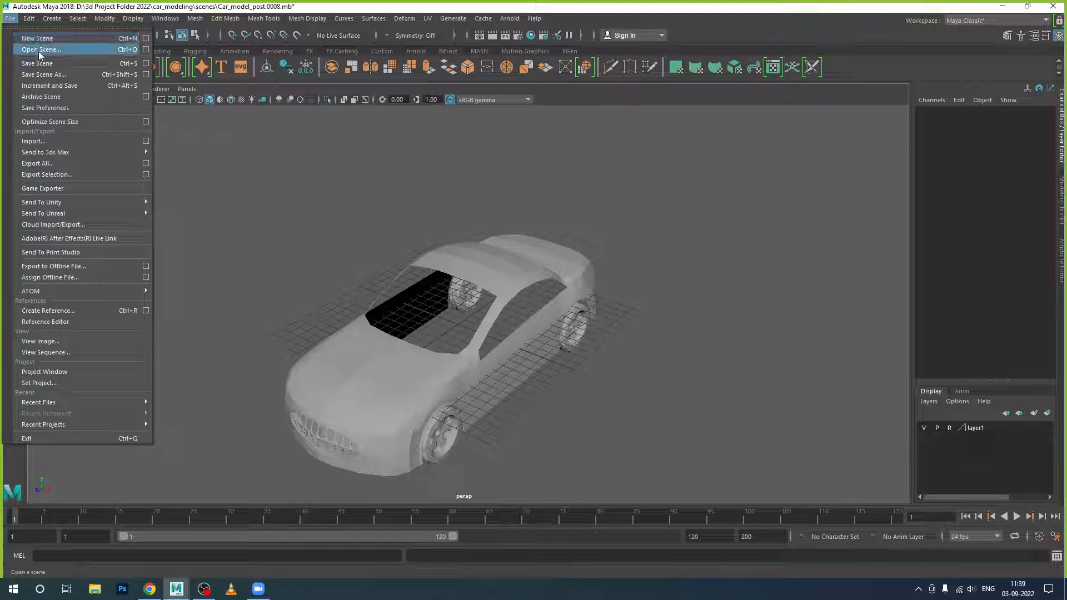
left_click(39, 50)
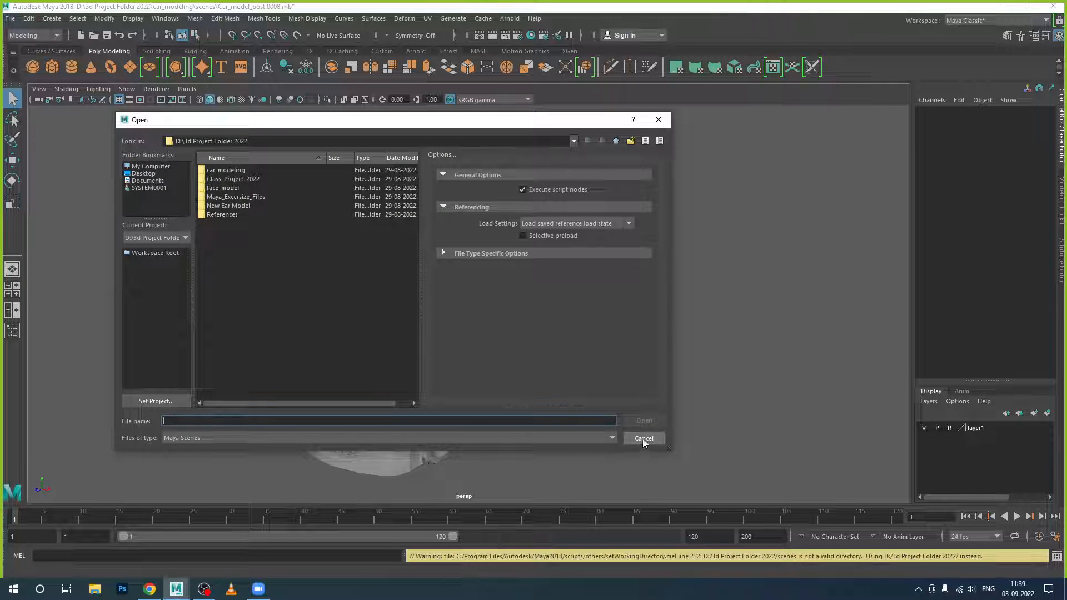
double_click(229, 171)
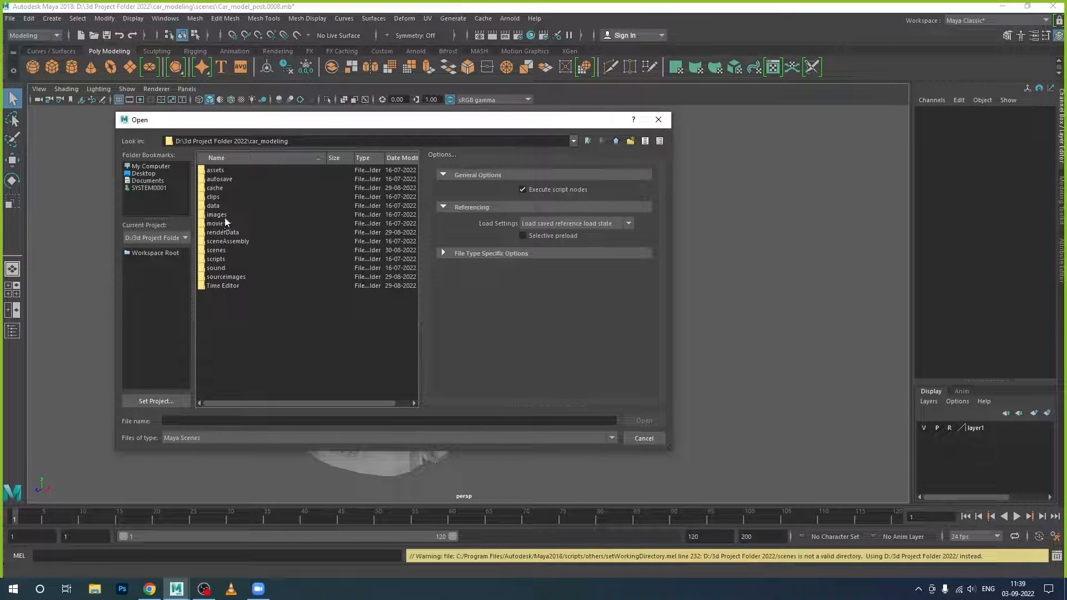
double_click(222, 250)
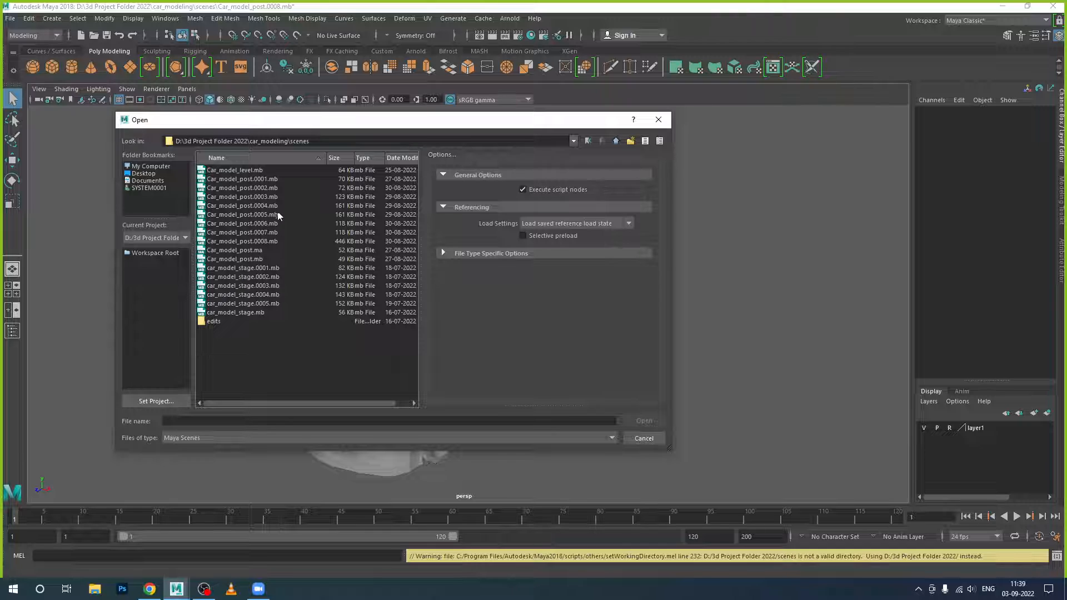
left_click(257, 171)
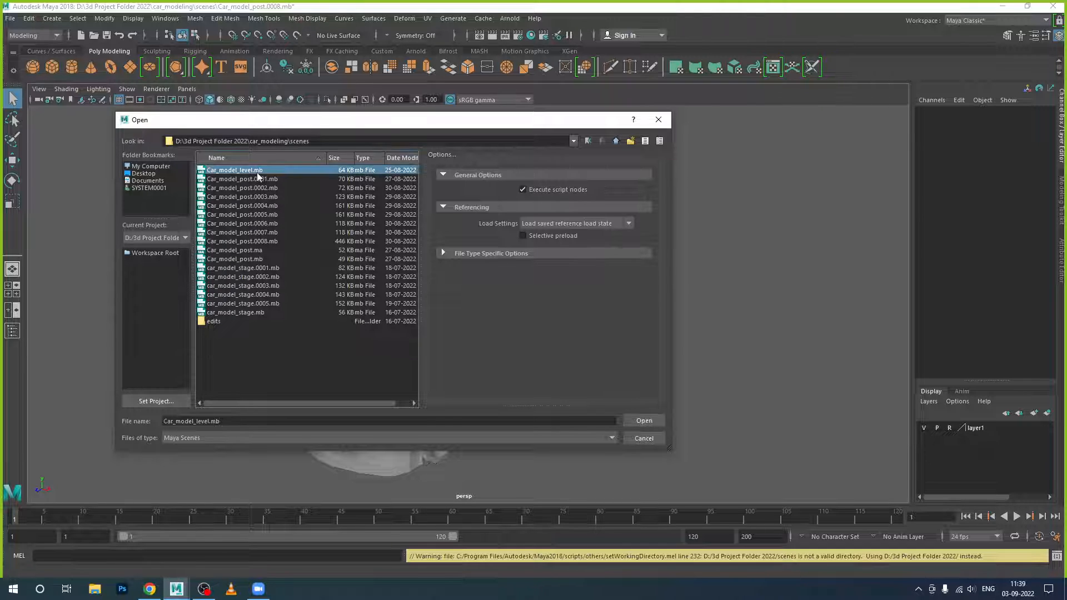
left_click(638, 420)
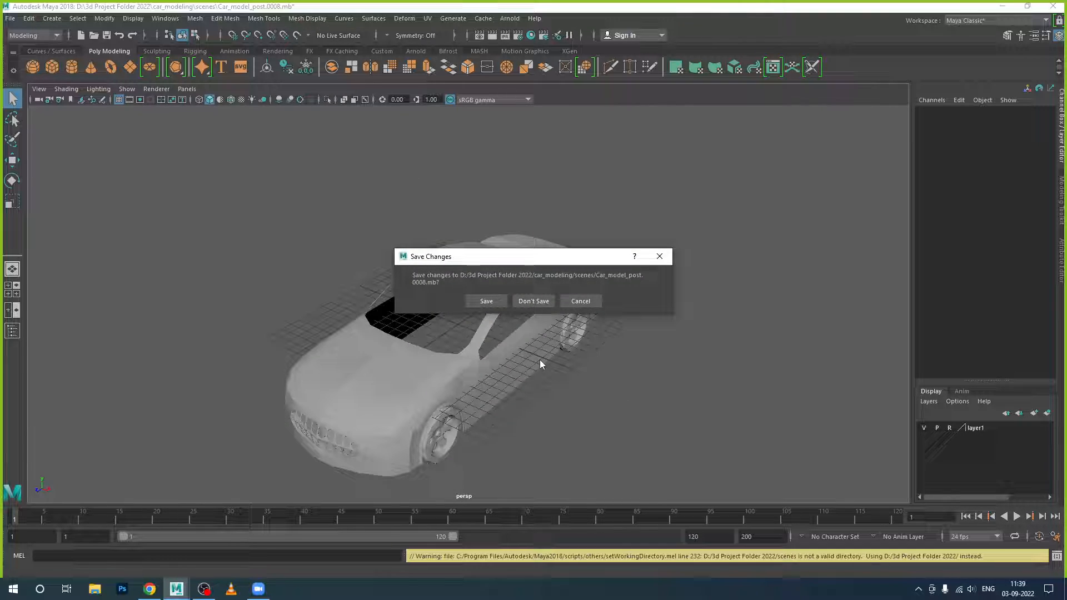
left_click(533, 301)
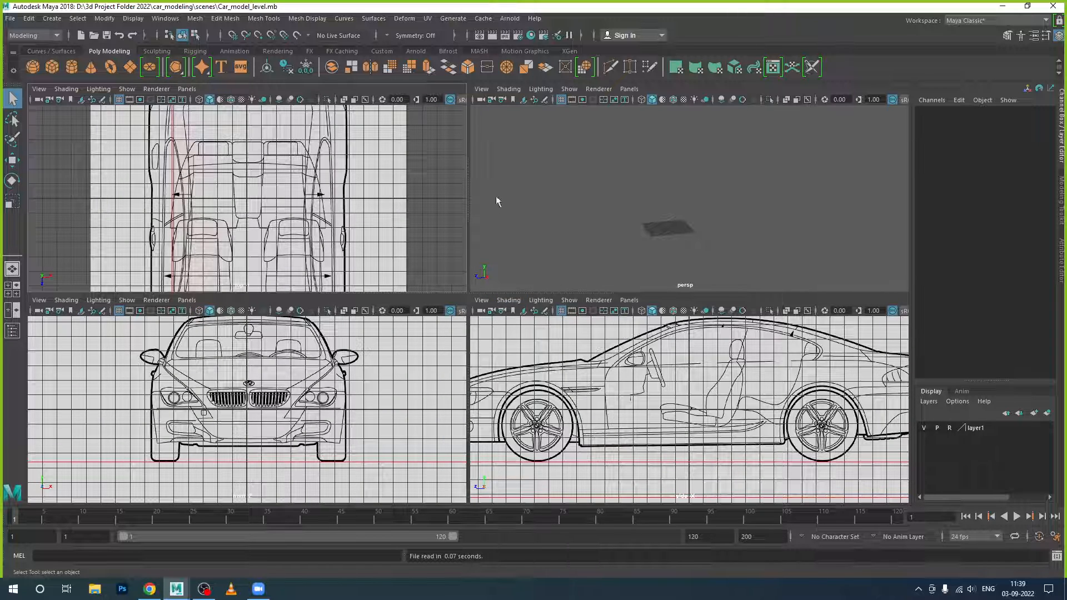
Open the recent scene Car_model_post.mb and show the side blueprint view in a single pane
left_click(10, 18)
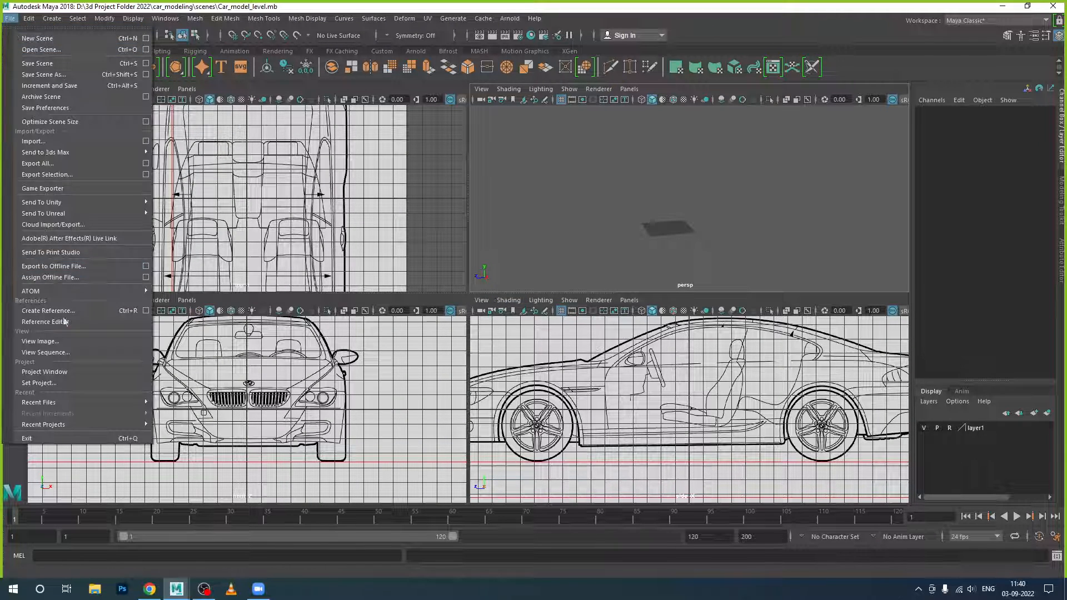
mouse_move(67, 403)
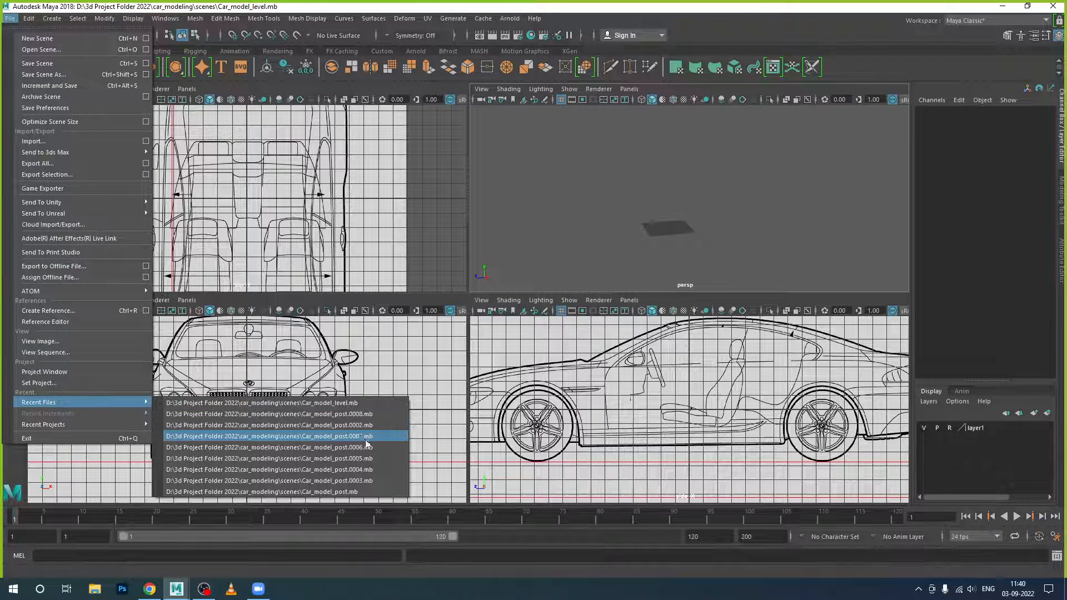
left_click(364, 492)
key("space")
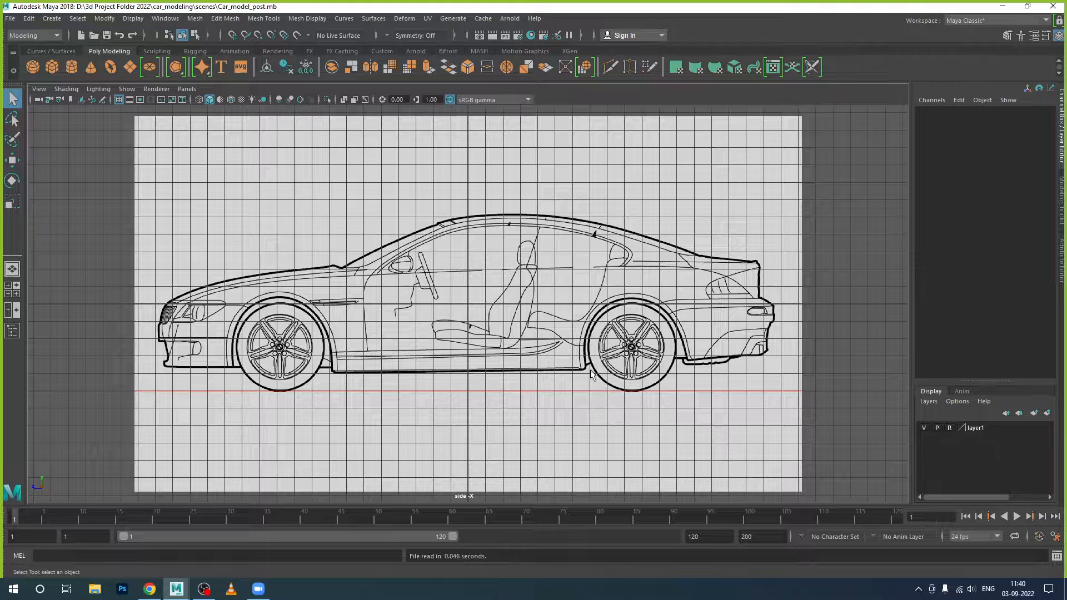
Open the recent scene Car_model_post.0006.mb and view the car body from the front
left_click(10, 19)
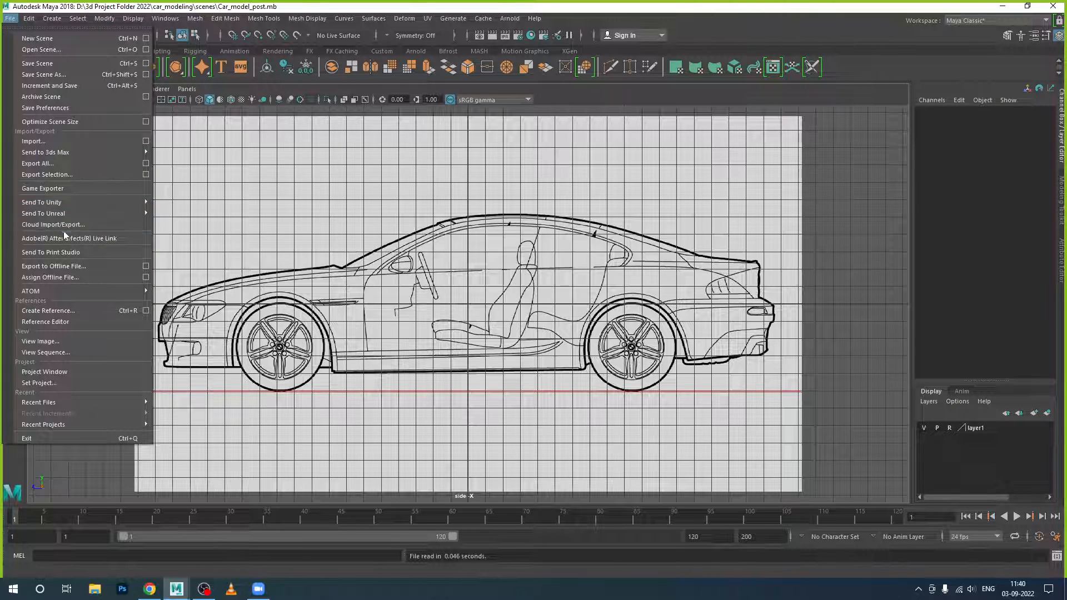
mouse_move(97, 406)
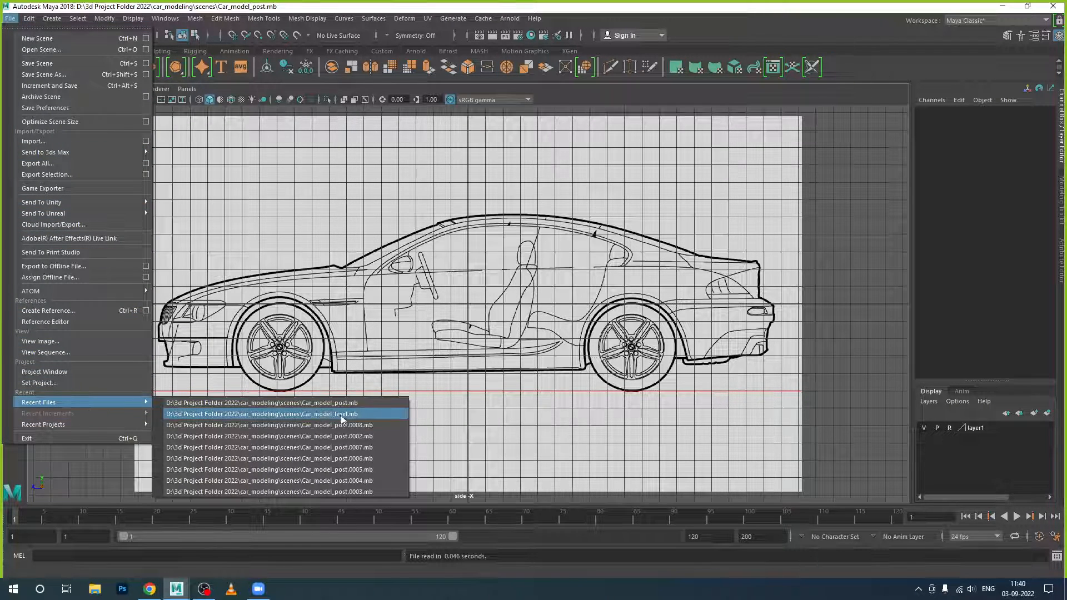
left_click(355, 458)
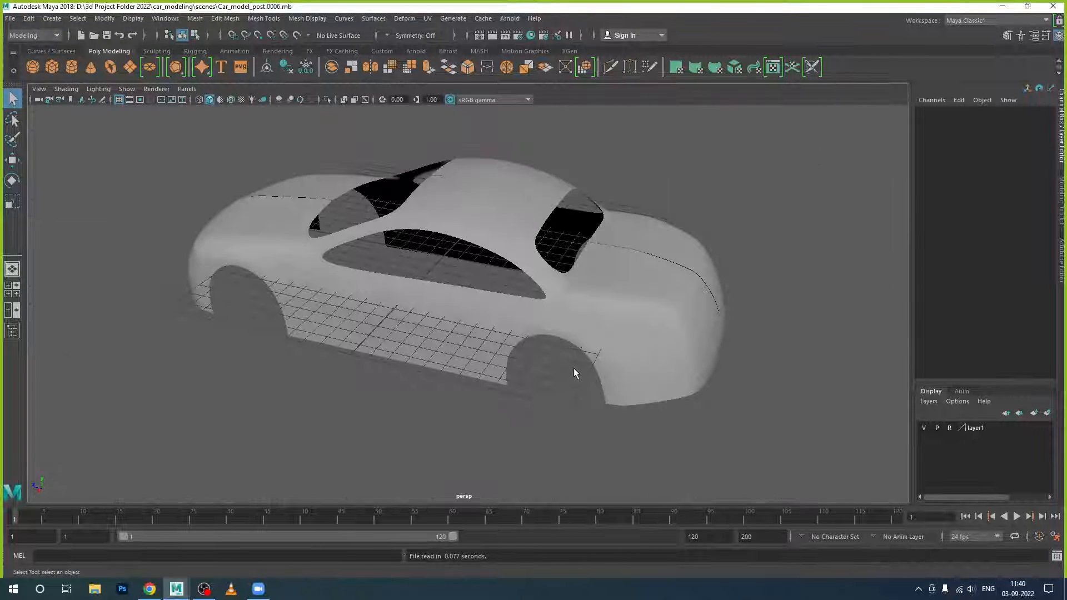
left_click_drag(574, 368, 541, 292, "alt")
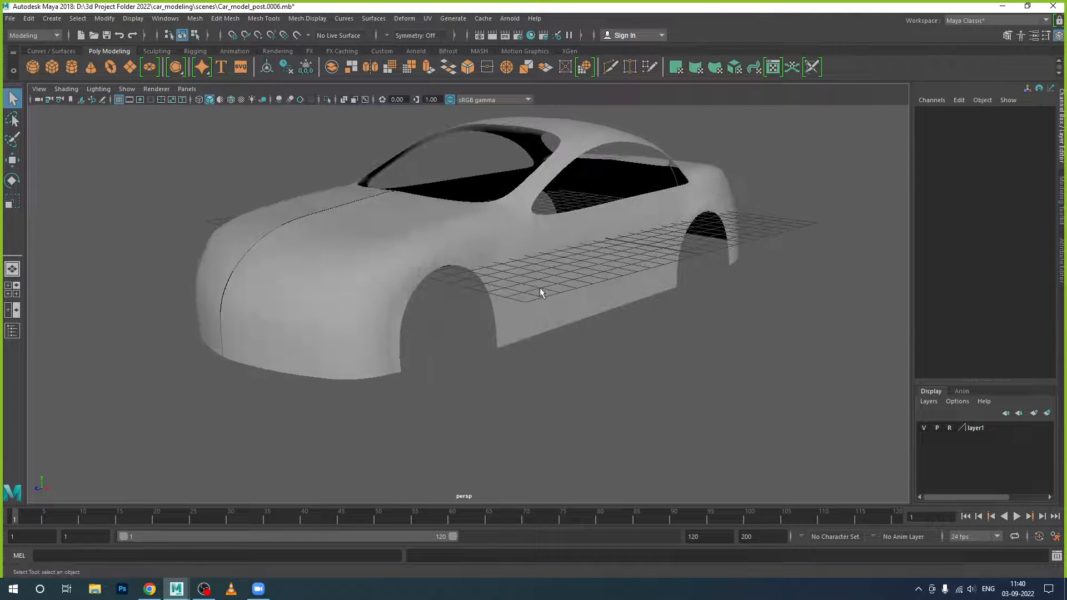
Select the half of the car body containing the near front wheel arch, with the arch in close view
left_click(539, 288)
left_click_drag(543, 369, 604, 385, "alt")
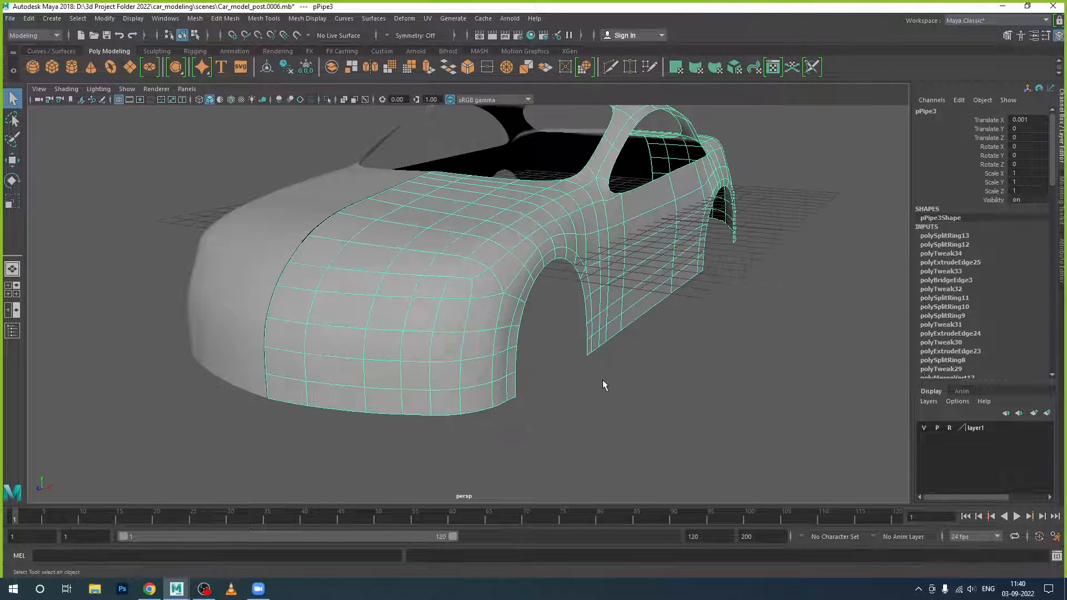
left_click(603, 381)
right_click_drag(606, 305, 663, 306, "alt")
middle_click_drag(663, 305, 563, 298, "alt")
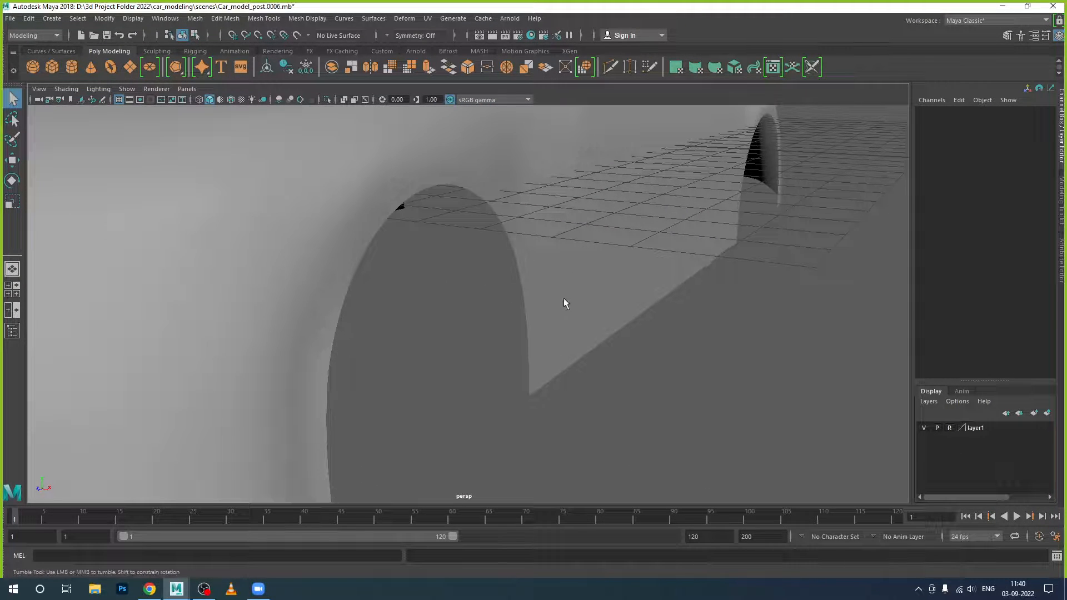
left_click(529, 299)
left_click_drag(541, 329, 526, 322, "alt")
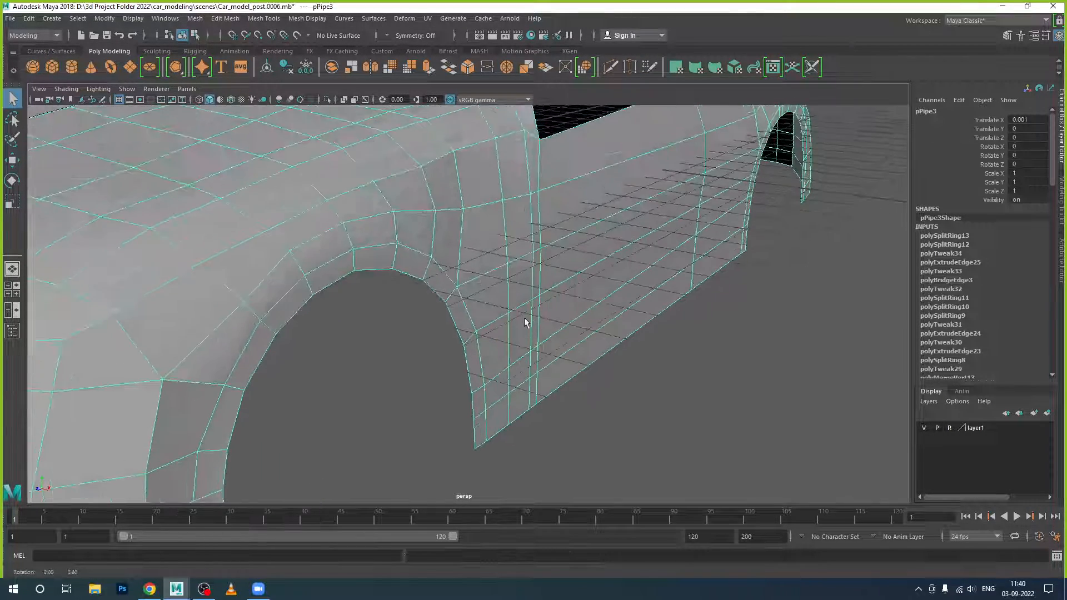
middle_click_drag(524, 318, 538, 291, "alt")
left_click_drag(528, 308, 534, 306, "alt")
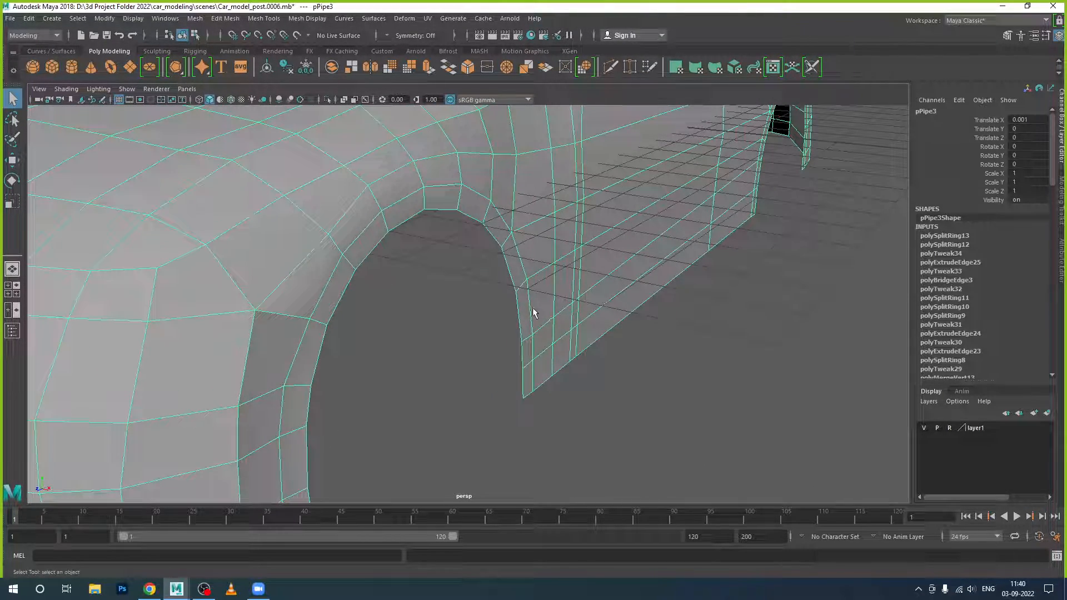
Select the border edges all around the front wheel arch opening in edge mode
right_click_drag(533, 313, 532, 243)
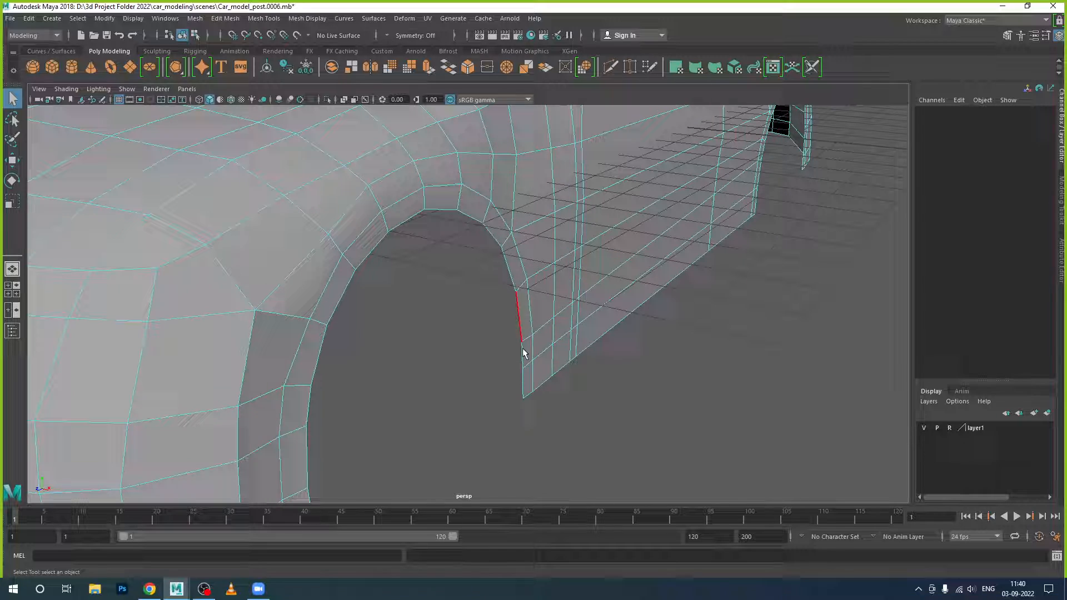
left_click(526, 383)
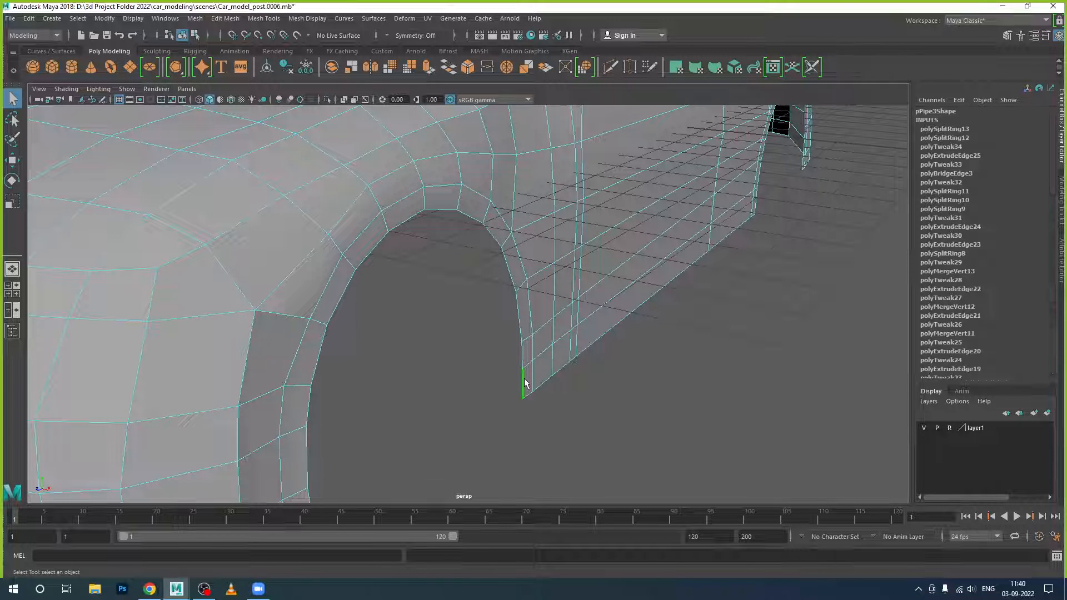
left_click(521, 332, "shift")
left_click(493, 233, "shift")
left_click(470, 218, "shift")
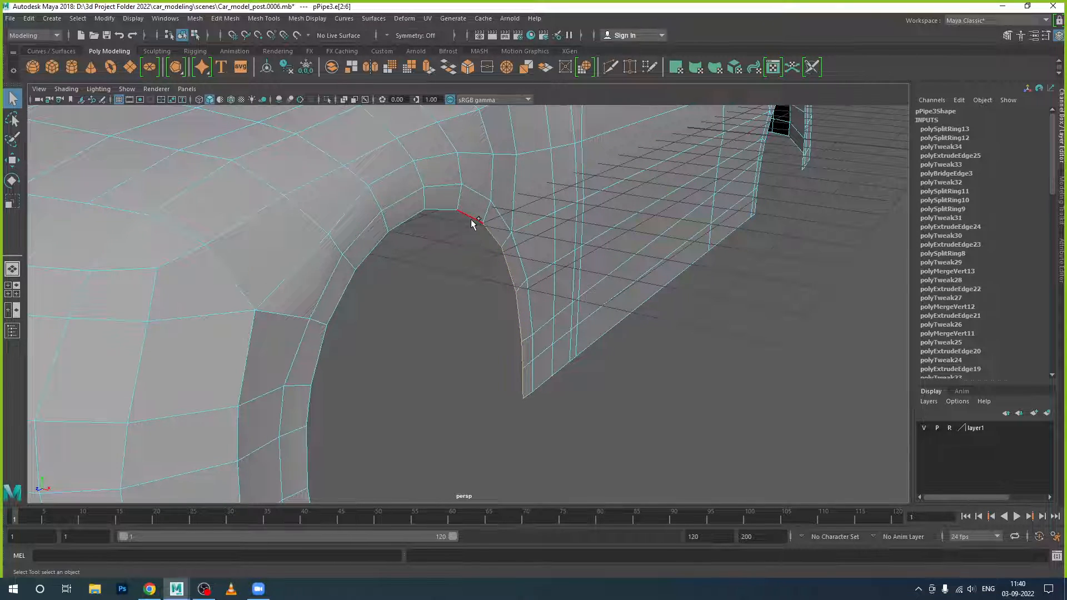
left_click(445, 214, "shift")
double_click(310, 494, "shift")
Select the column of four vertices on the inner strip ahead of the front wheel arch and nudge them inward along X
middle_click_drag(457, 435, 442, 418, "alt")
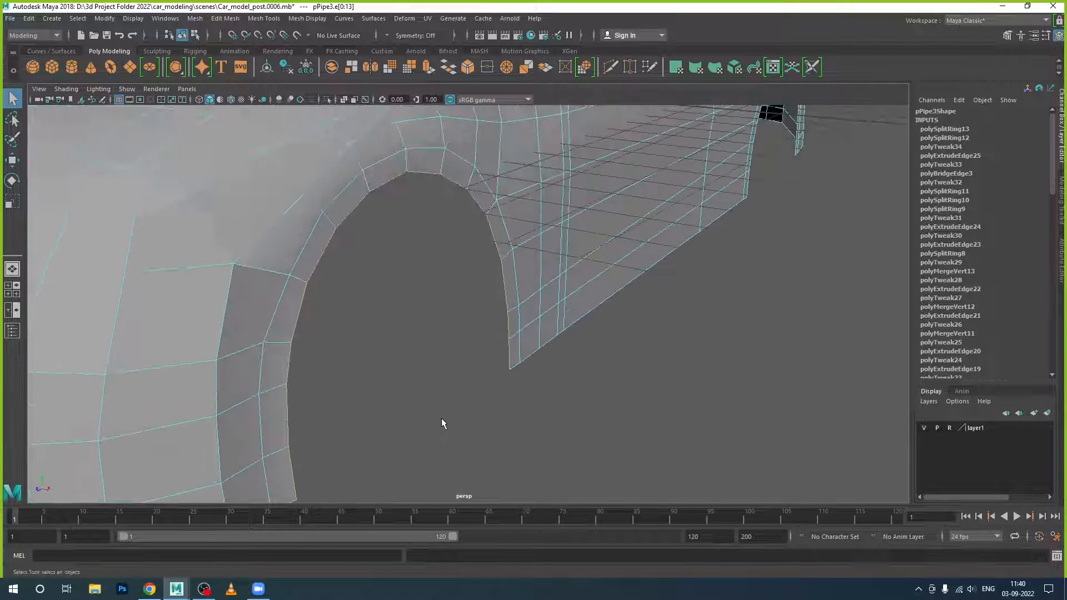
left_click_drag(442, 418, 449, 420, "alt")
middle_click_drag(519, 413, 516, 411, "alt")
left_click_drag(516, 411, 507, 373, "alt")
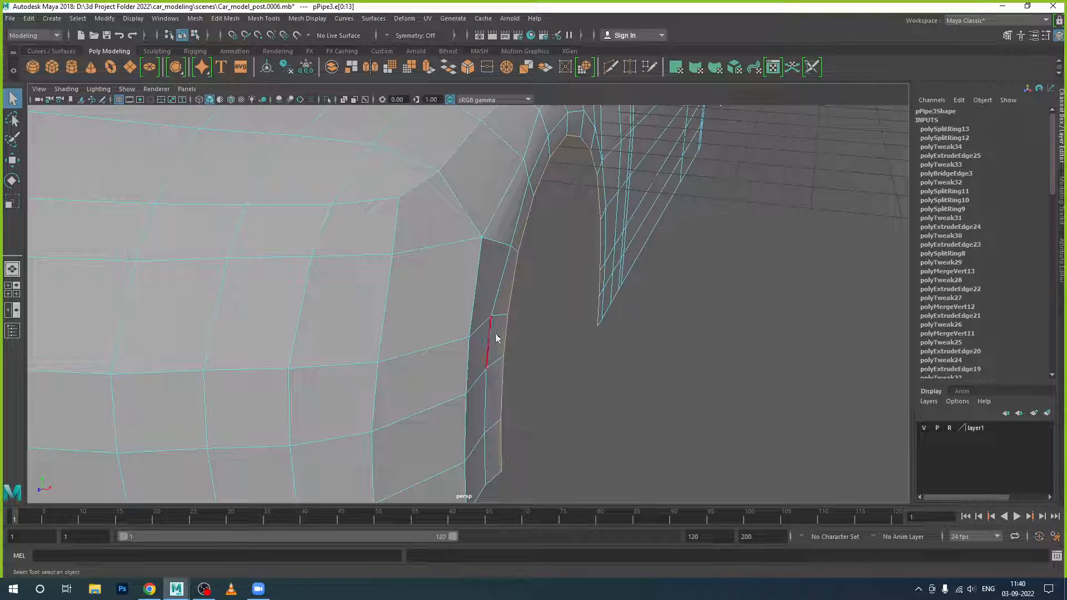
right_click_drag(497, 336, 448, 271)
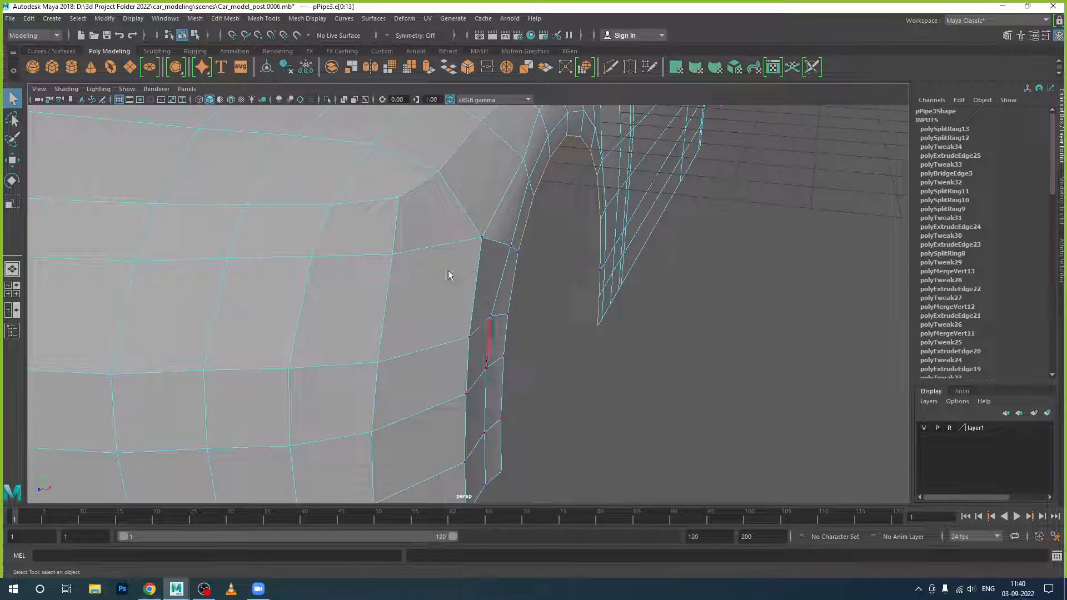
left_click(491, 316)
left_click(487, 369, "shift")
left_click(484, 433, "shift")
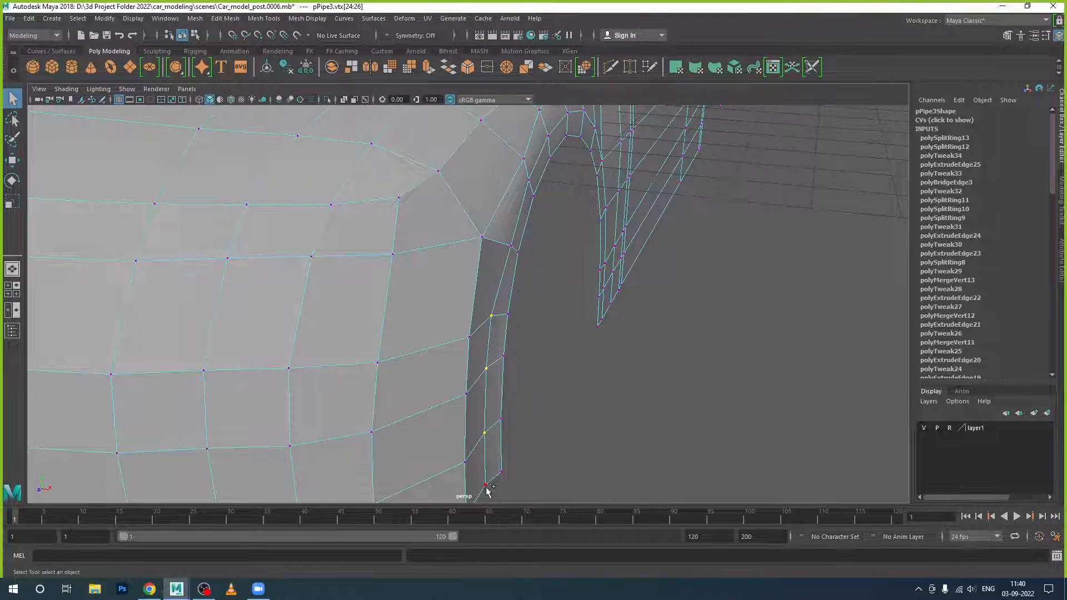
key("w")
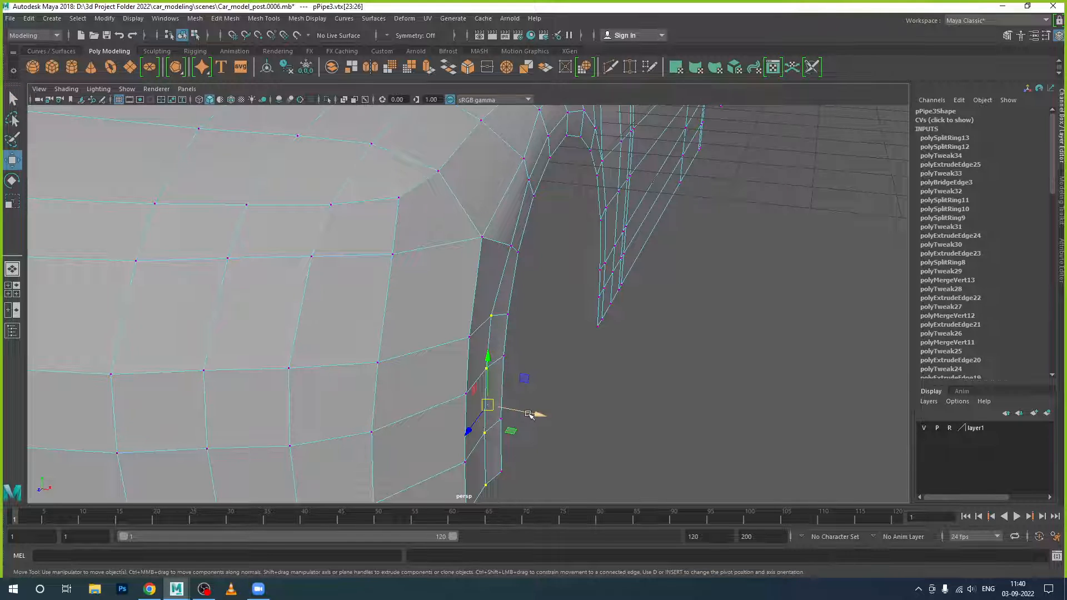
left_click_drag(535, 414, 531, 415)
Move the vertex on the fender fold above the front wheel arch slightly inward along X
left_click_drag(494, 412, 578, 384, "alt")
scroll(591, 405, "down", 4)
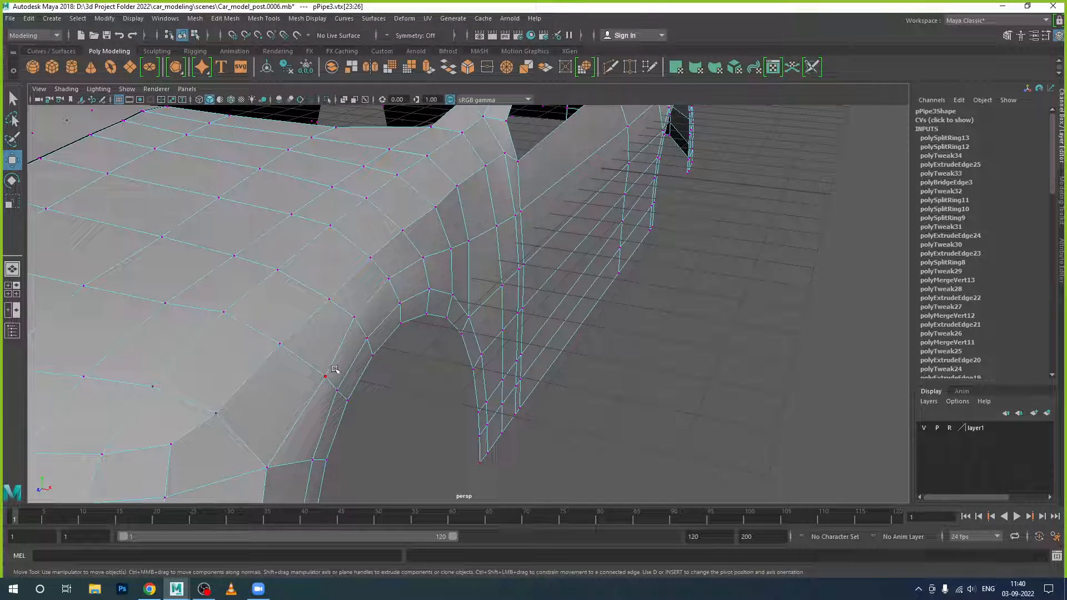
left_click(327, 375)
left_click_drag(277, 473, 604, 452, "alt")
left_click_drag(677, 414, 666, 412)
Move the fender vertices behind the wheel arch fold outward one after another to about 8.47 cm along X
left_click_drag(634, 300, 579, 293, "alt")
left_click(500, 239)
left_click_drag(501, 240, 610, 288, "alt")
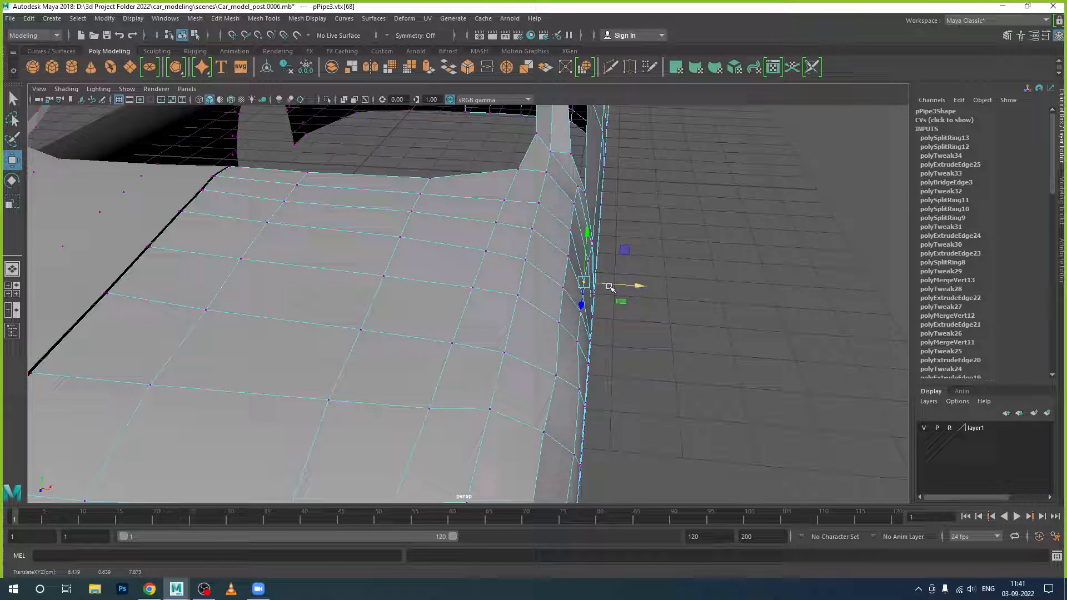
left_click(576, 342)
left_click_drag(627, 347, 638, 287)
left_click(583, 312)
key("Up")
key("Up")
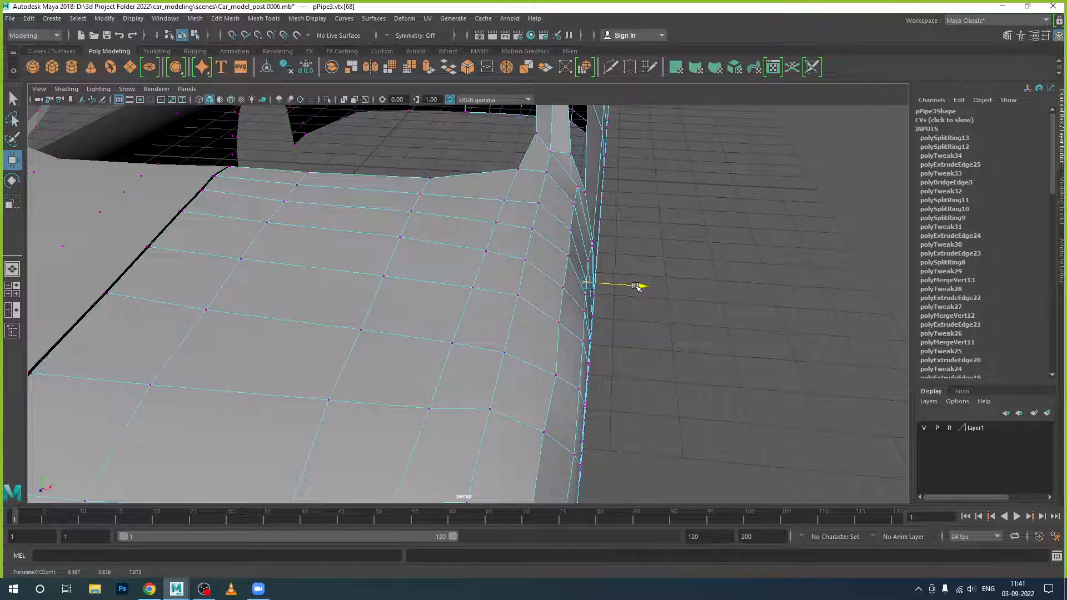
key("Up")
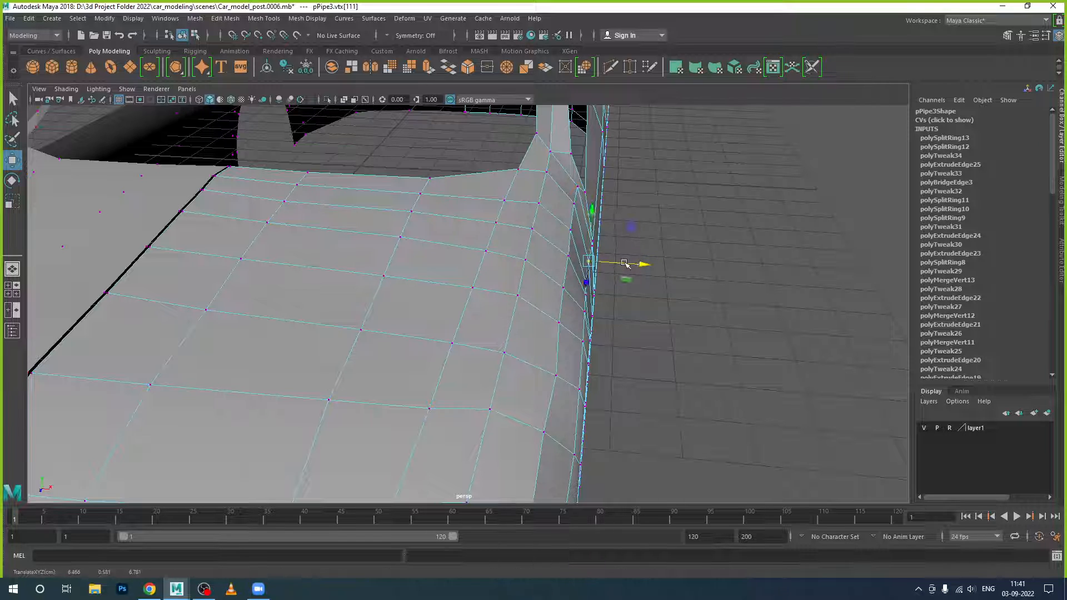
key("Up")
left_click_drag(632, 252, 630, 248)
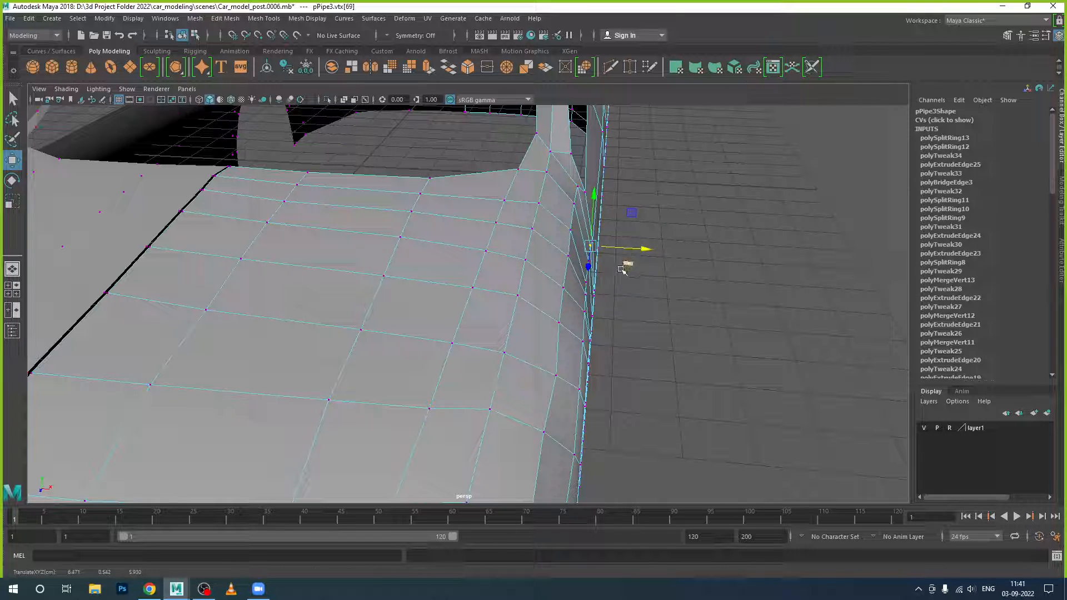
Lower the vertex at the front edge of the wheel arch and the neighbouring vertex at the hood's front corner slightly
left_click(555, 376)
scroll(603, 375, "down", 5)
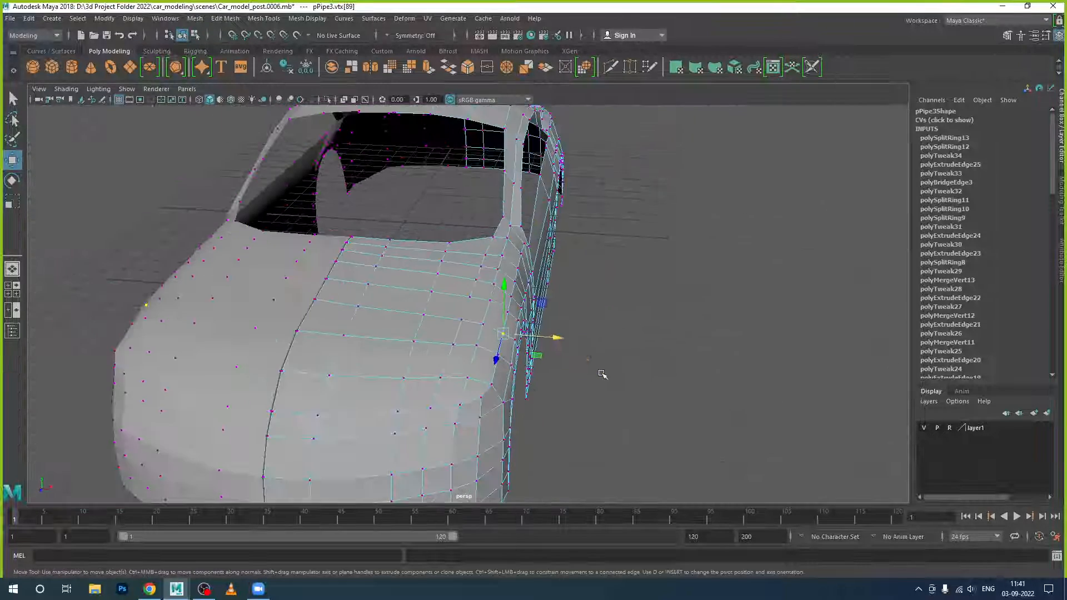
left_click_drag(518, 407, 482, 400, "alt")
middle_click_drag(512, 390, 659, 336, "alt")
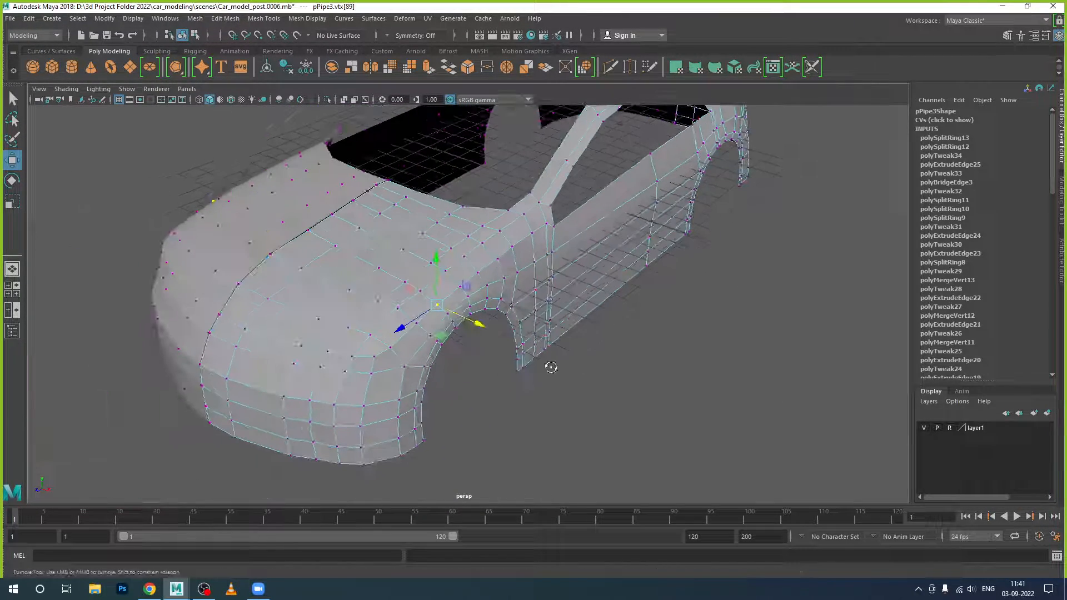
left_click_drag(551, 367, 556, 323, "alt")
scroll(550, 317, "up", 1)
left_click_drag(444, 322, 492, 330, "alt")
left_click(531, 306)
mouse_move(535, 283)
left_mouse_down()
mouse_move(557, 303)
mouse_move(540, 300)
left_mouse_up()
left_click(465, 283)
left_click_drag(465, 255, 464, 256)
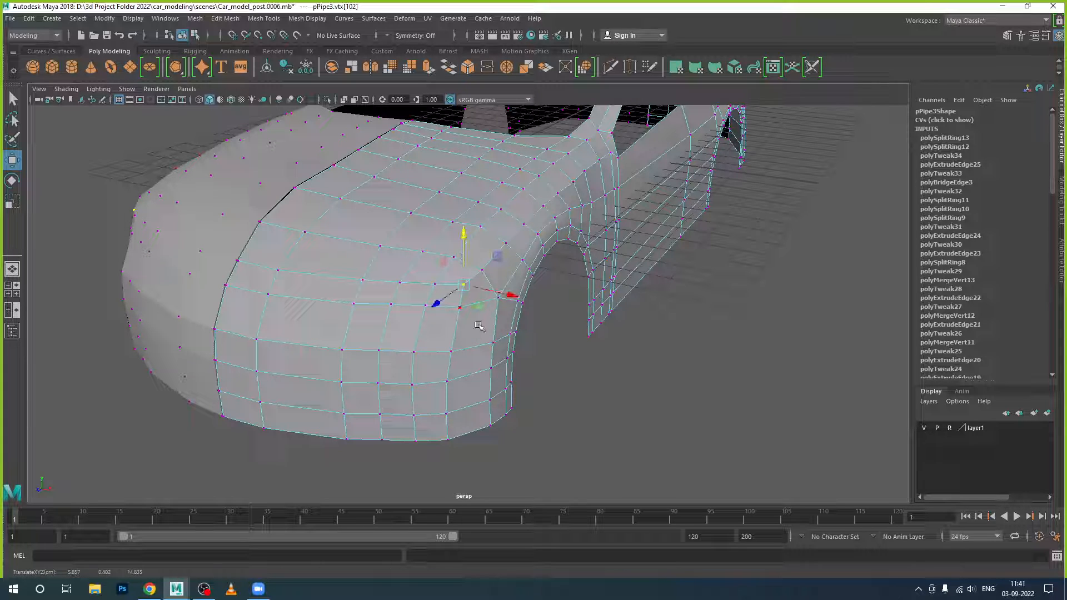
Return to object mode and display the car body halves in smooth mesh preview
right_click_drag(502, 267, 553, 235)
left_click(550, 274)
left_click(506, 274)
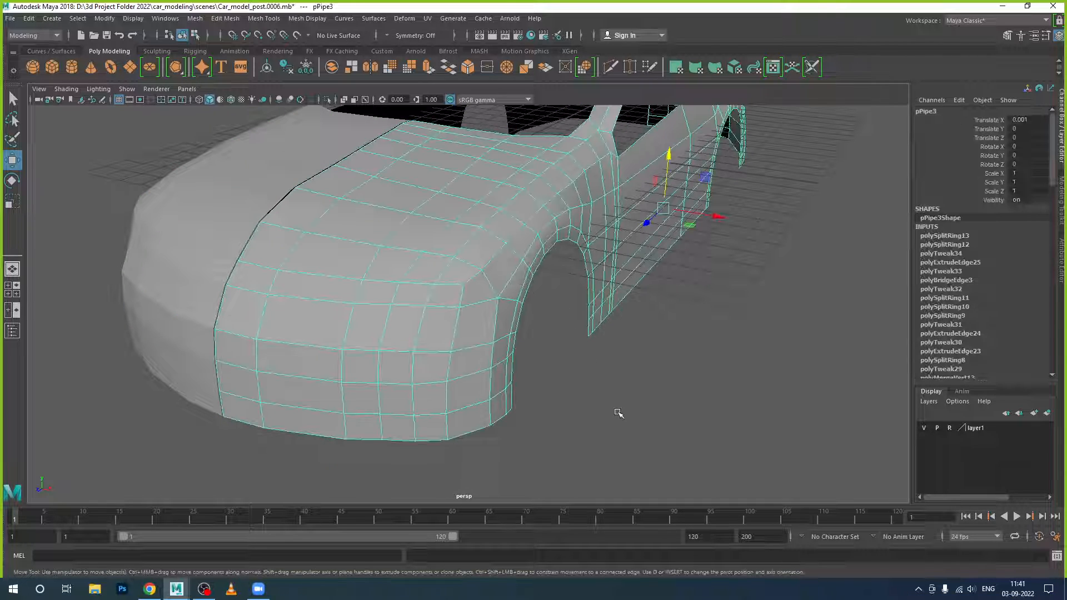
left_click(619, 424)
left_click_drag(620, 424, 587, 325, "alt")
left_click(602, 318)
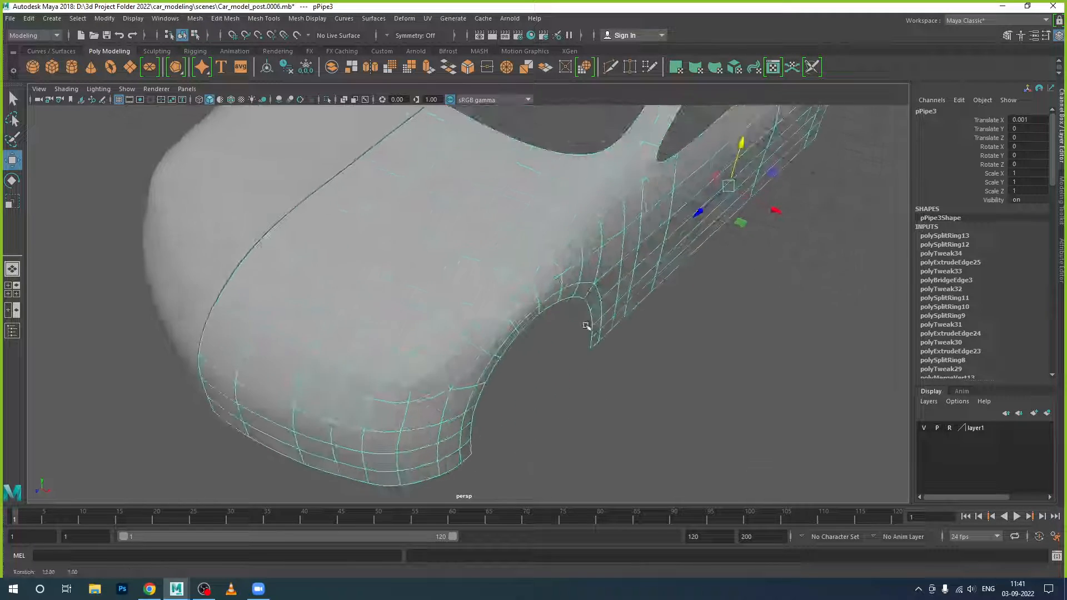
middle_click_drag(587, 324, 612, 284, "alt")
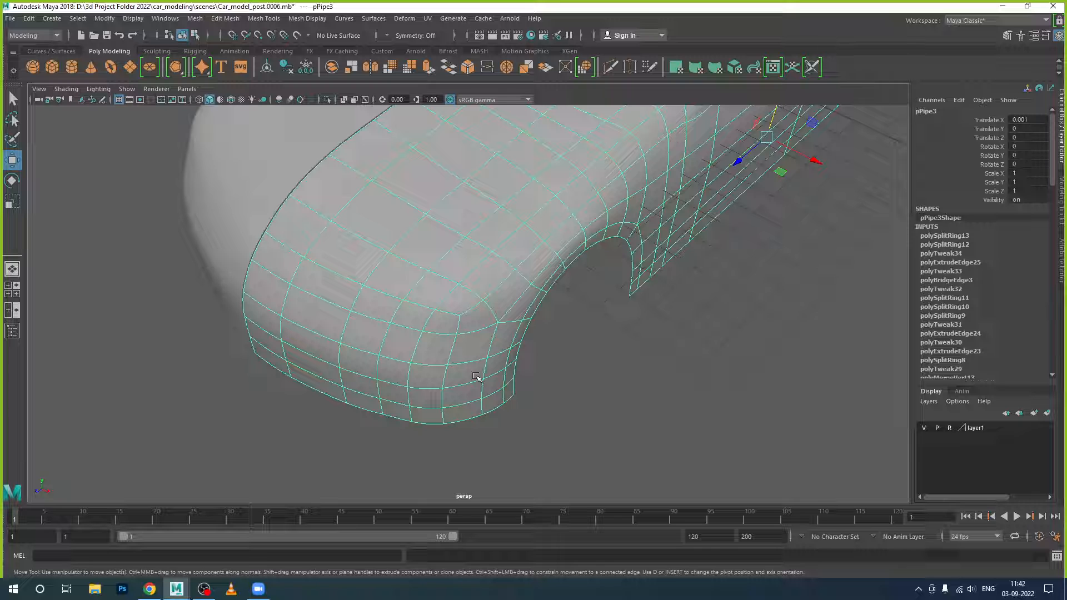
Deselect the body and examine the smoothed surface around the front, wheel arch, hood and windshield opening
left_click(552, 364)
left_click_drag(544, 377, 552, 360, "alt")
middle_click_drag(555, 350, 503, 421, "alt")
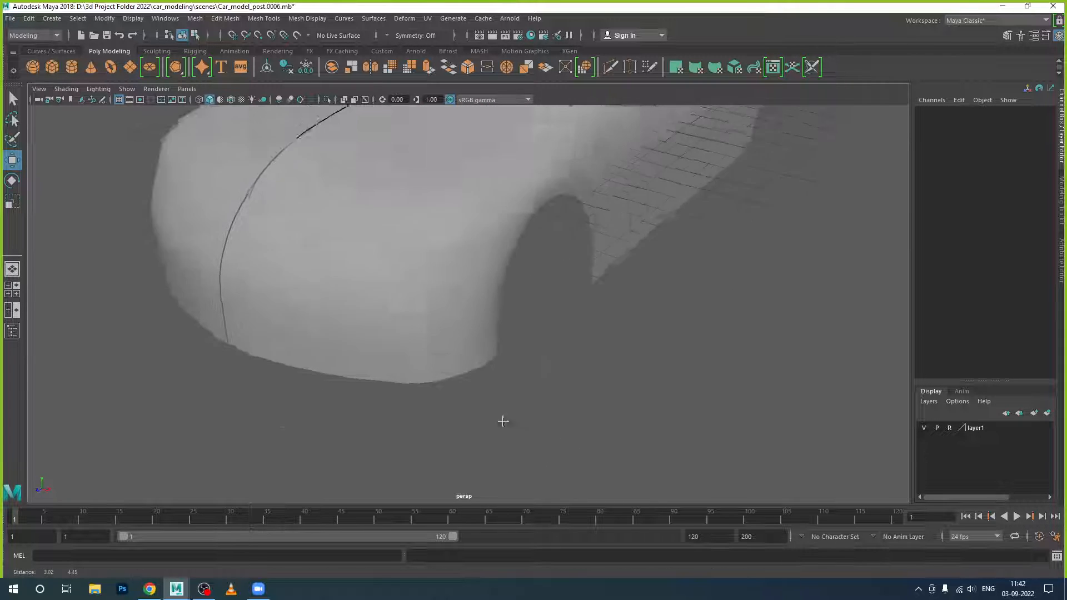
left_click_drag(505, 390, 501, 407, "alt")
left_click_drag(527, 338, 501, 371, "alt")
middle_click_drag(503, 375, 530, 324, "alt")
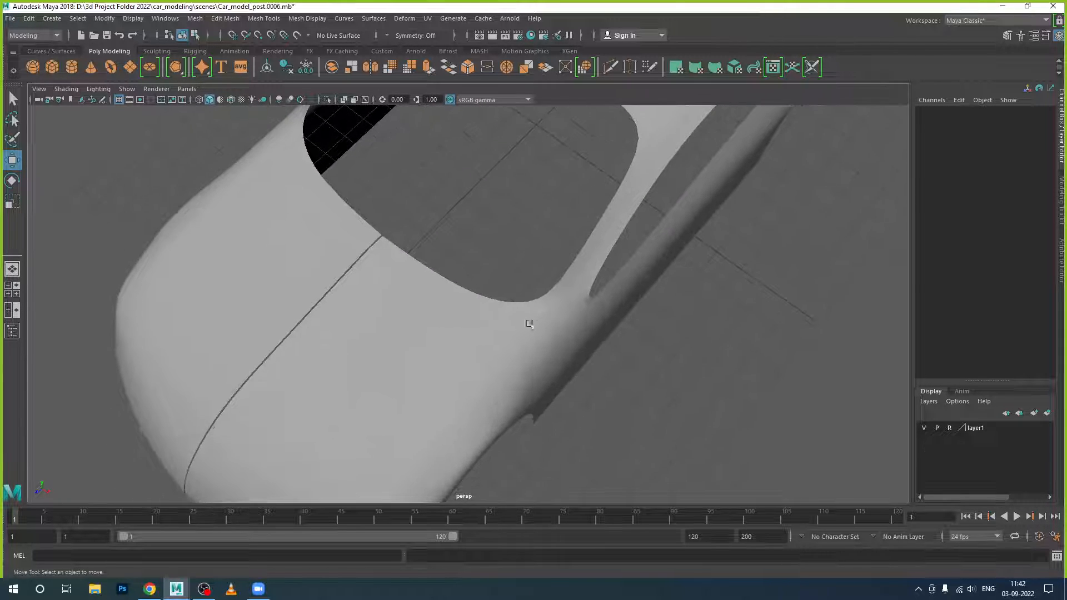
left_click_drag(530, 324, 553, 298, "alt")
middle_click_drag(548, 300, 485, 426, "alt")
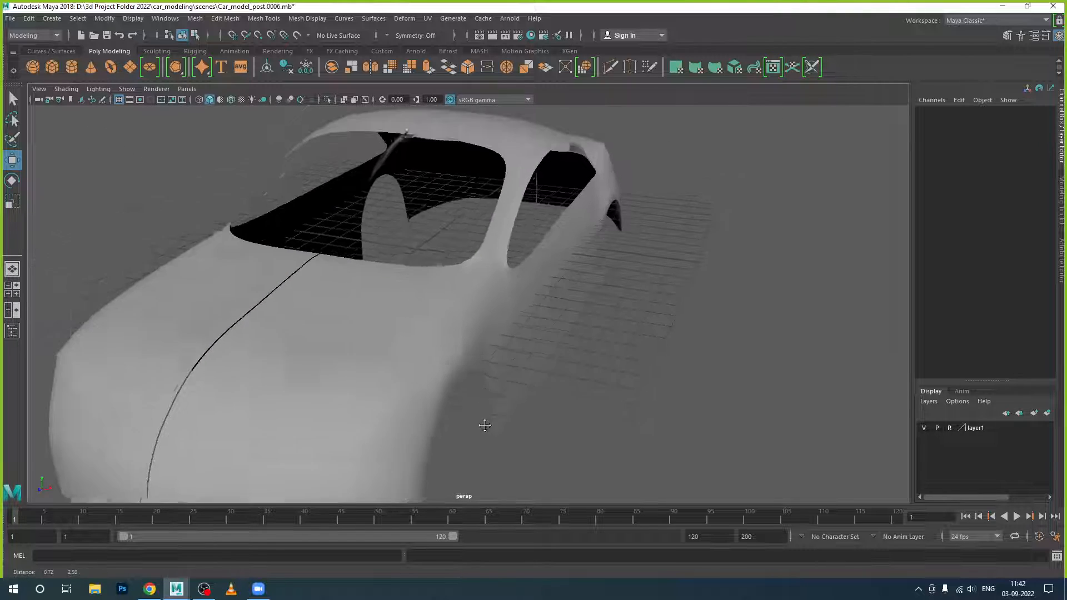
left_click_drag(485, 425, 486, 339, "alt")
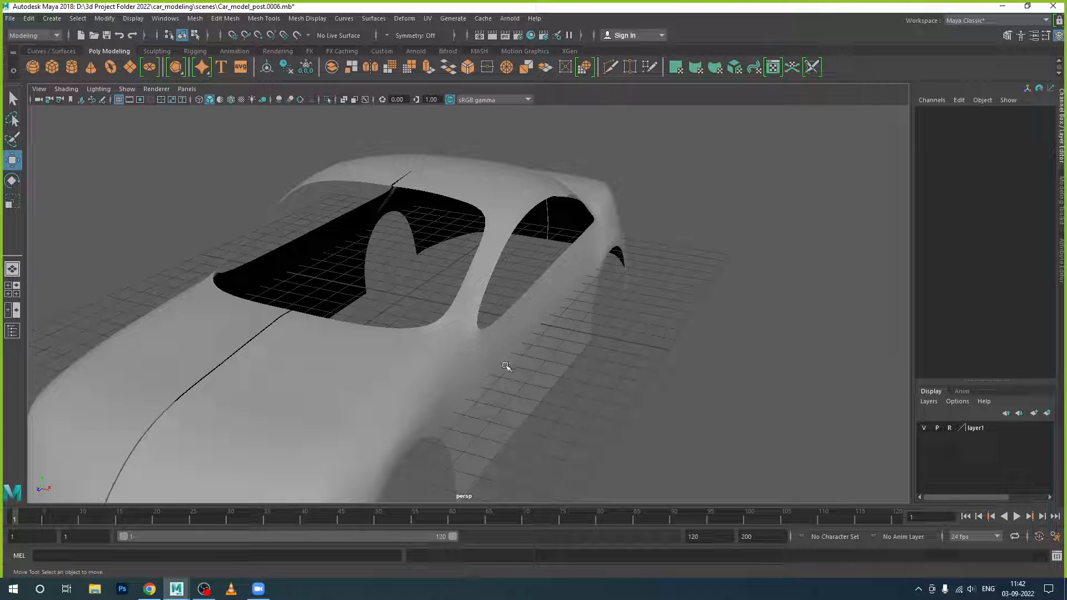
Select the near half of the car body and switch it back to the unsmoothed polygon display
left_click(485, 331)
key("1")
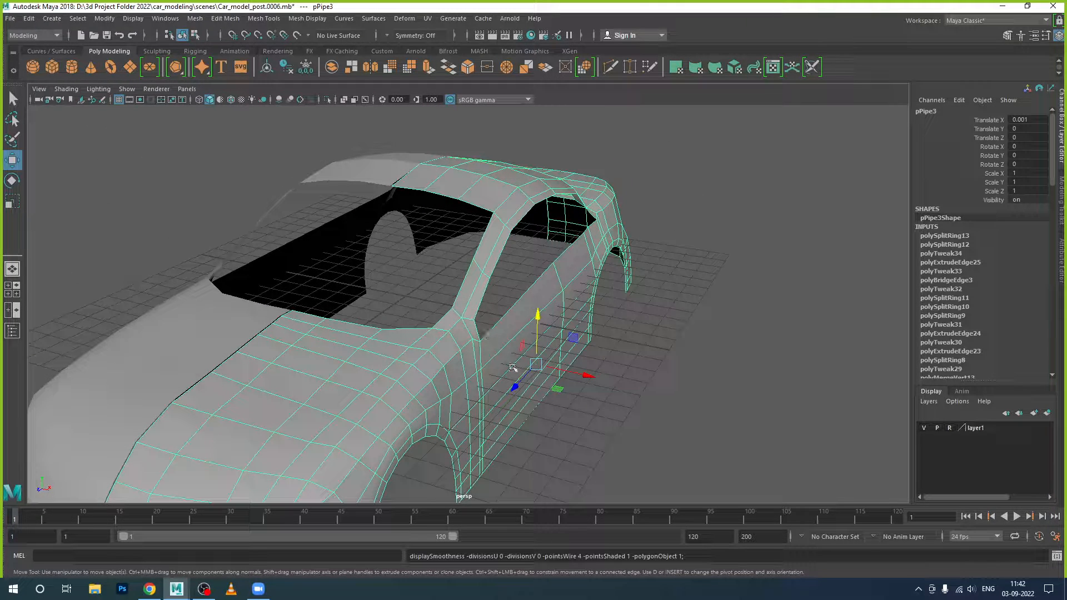
left_click_drag(512, 367, 609, 351, "alt")
middle_click_drag(611, 353, 672, 350, "alt")
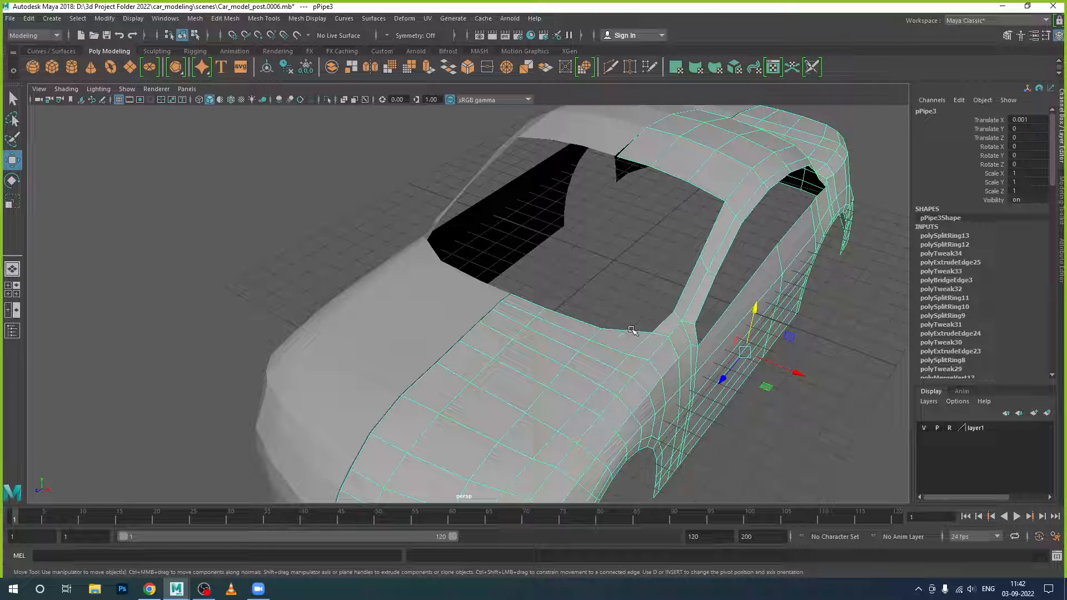
Select the windshield opening's border edges along the roof and the hood in edge mode
mouse_move(714, 194)
right_mouse_down()
mouse_move(711, 181)
mouse_move(711, 198)
right_mouse_up()
left_click(711, 197)
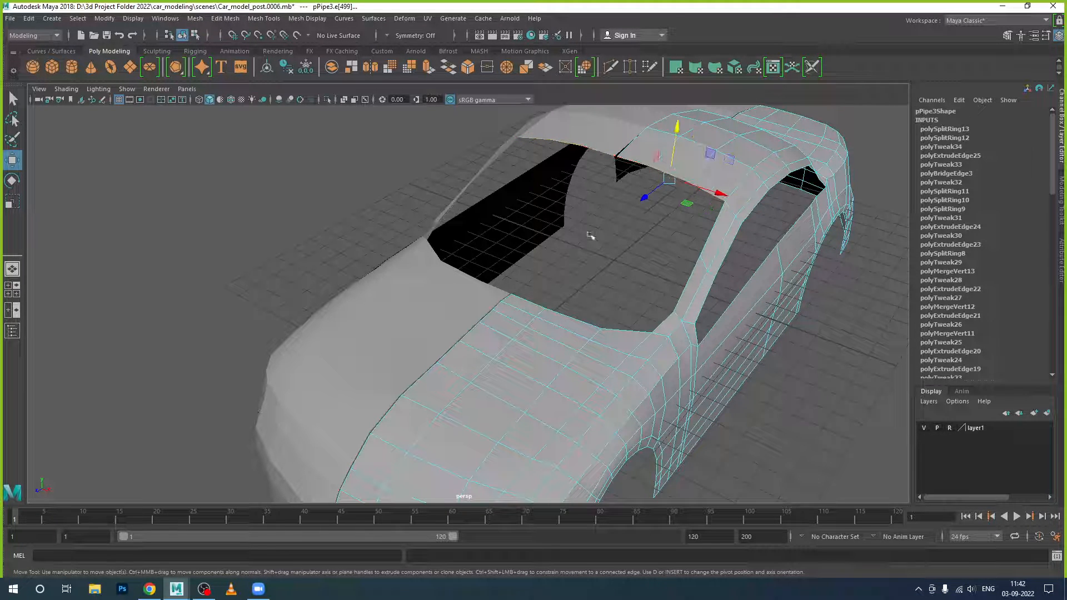
double_click(531, 302)
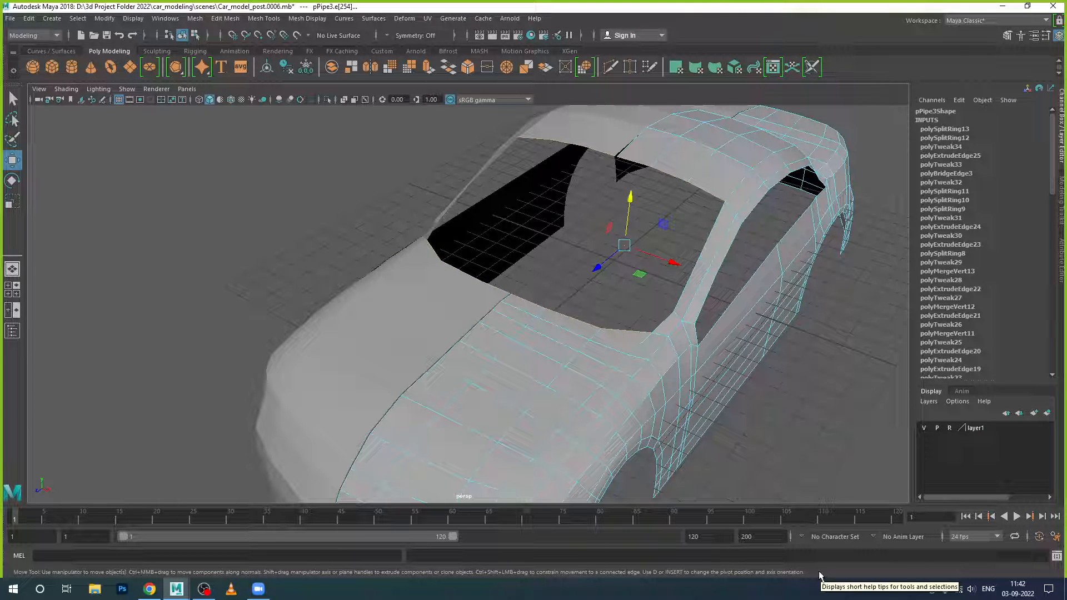
left_click_drag(750, 400, 685, 217, "alt")
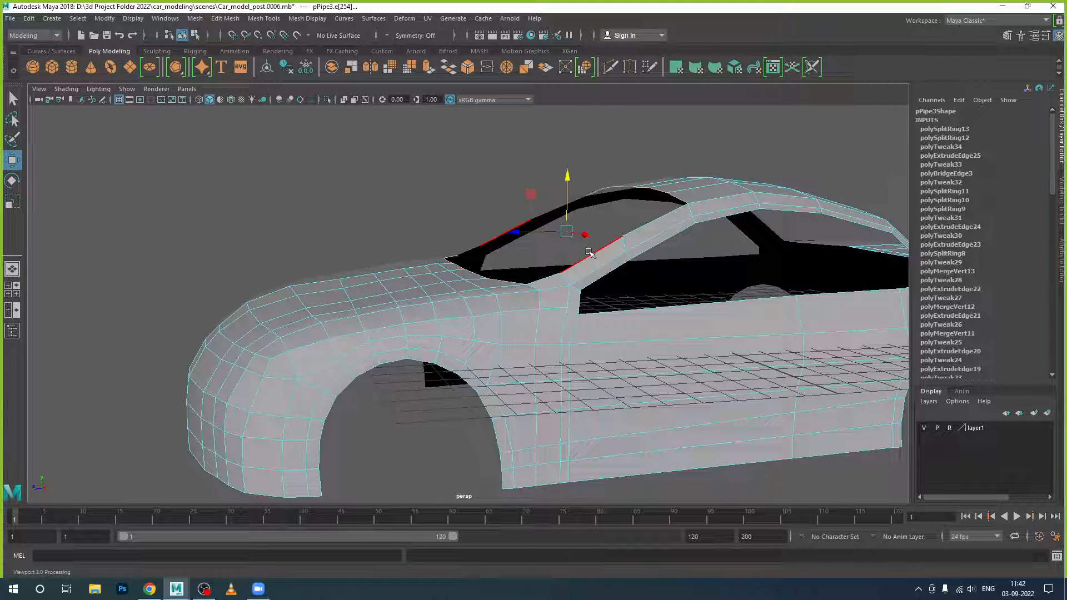
left_click_drag(623, 267, 626, 286, "alt")
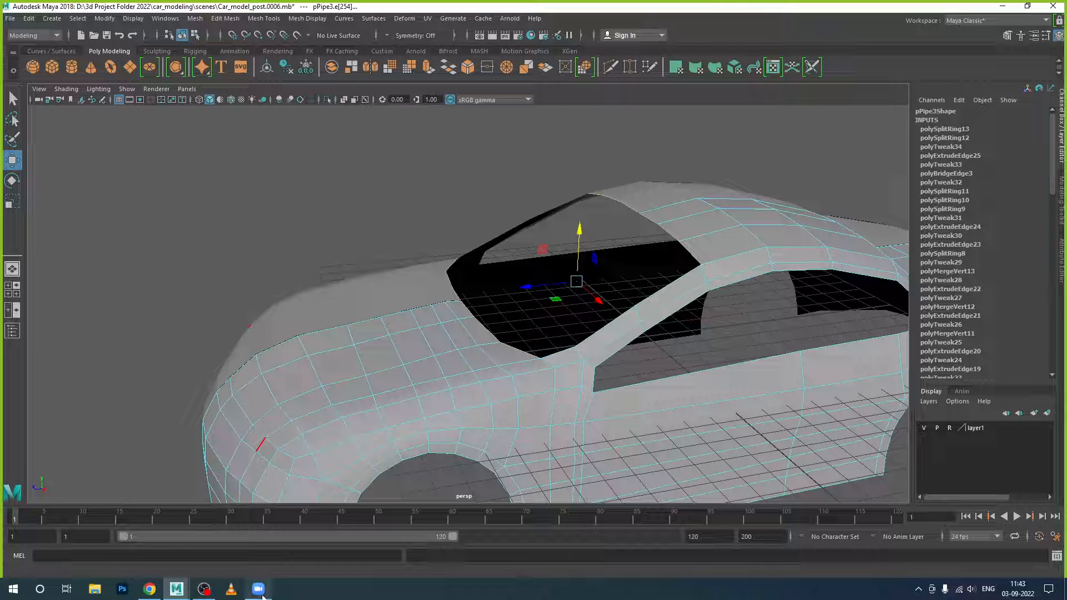
mouse_move(262, 597)
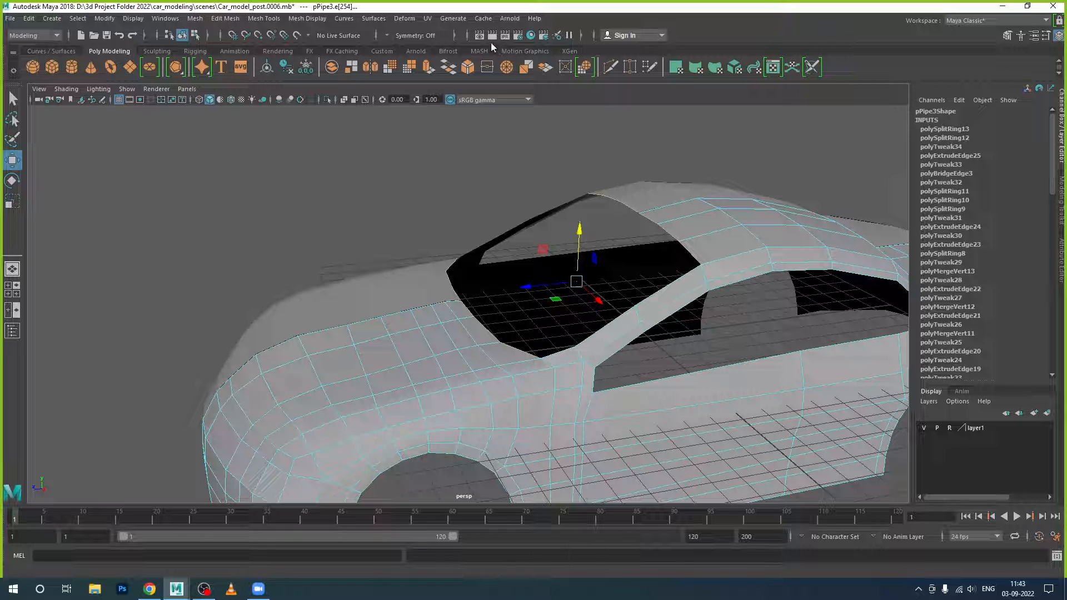
Try to bridge the roof and hood border edges across the windshield opening, then undo the bridge
left_click_drag(675, 265, 695, 233, "alt")
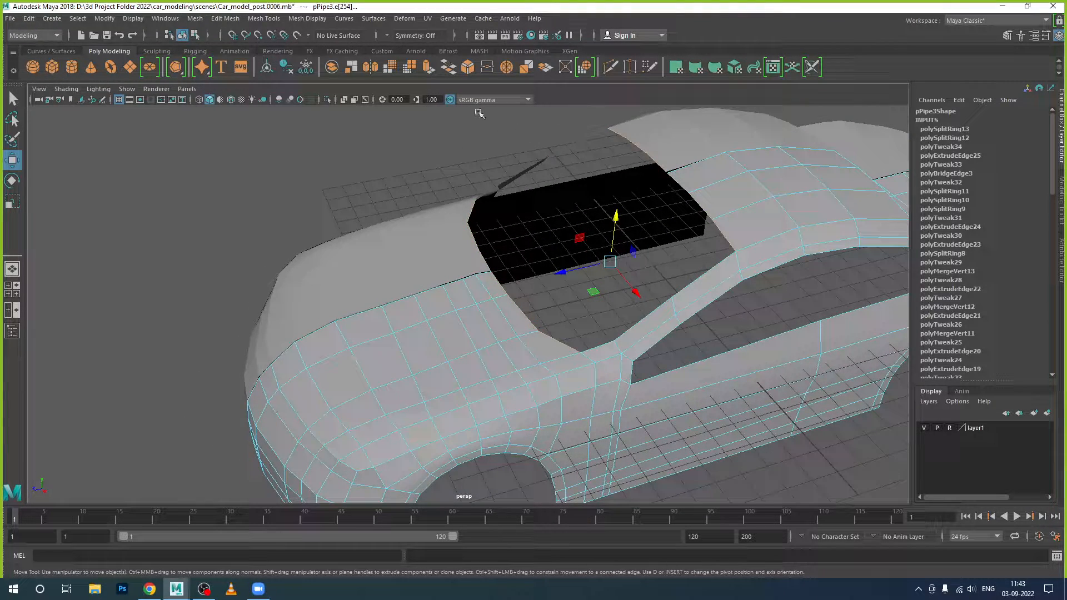
left_click(226, 18)
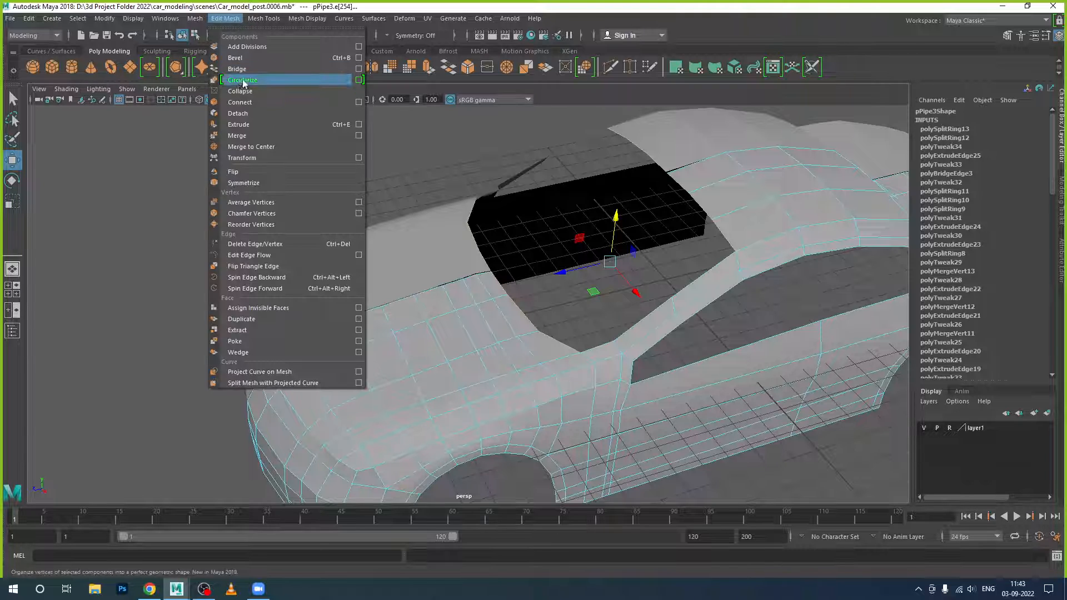
left_click(315, 71)
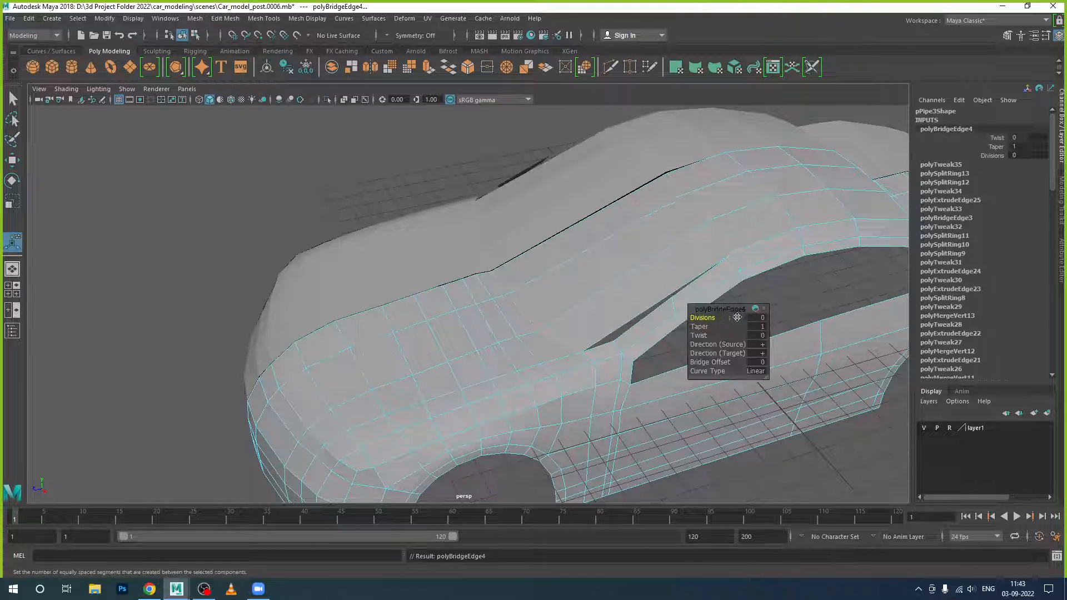
left_click_drag(701, 316, 687, 299, "alt")
scroll(636, 272, "up", 4)
left_click_drag(636, 272, 674, 238, "alt")
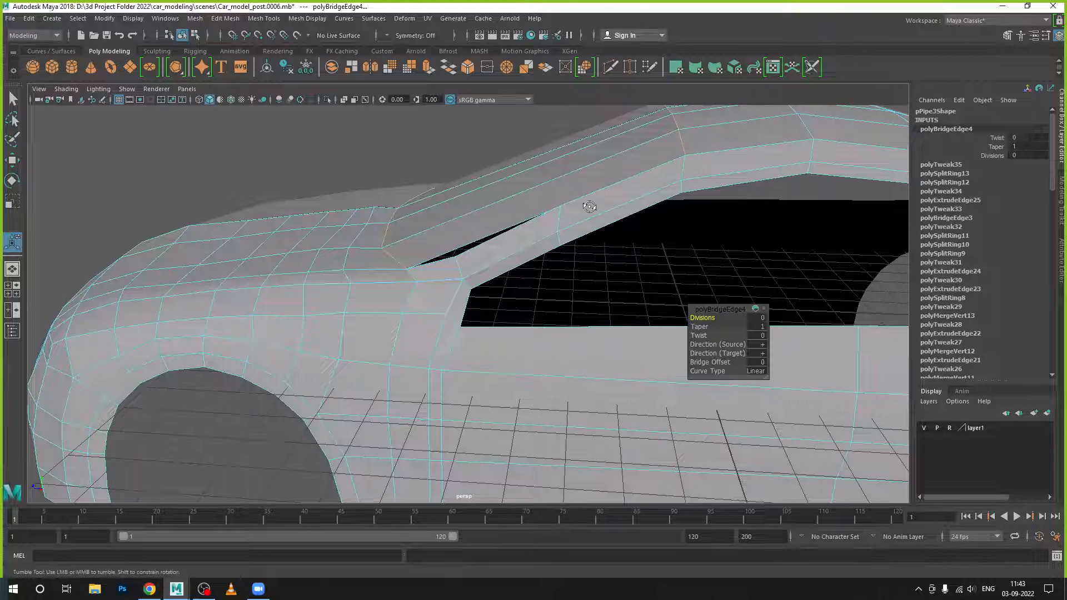
left_click_drag(591, 205, 624, 272, "alt")
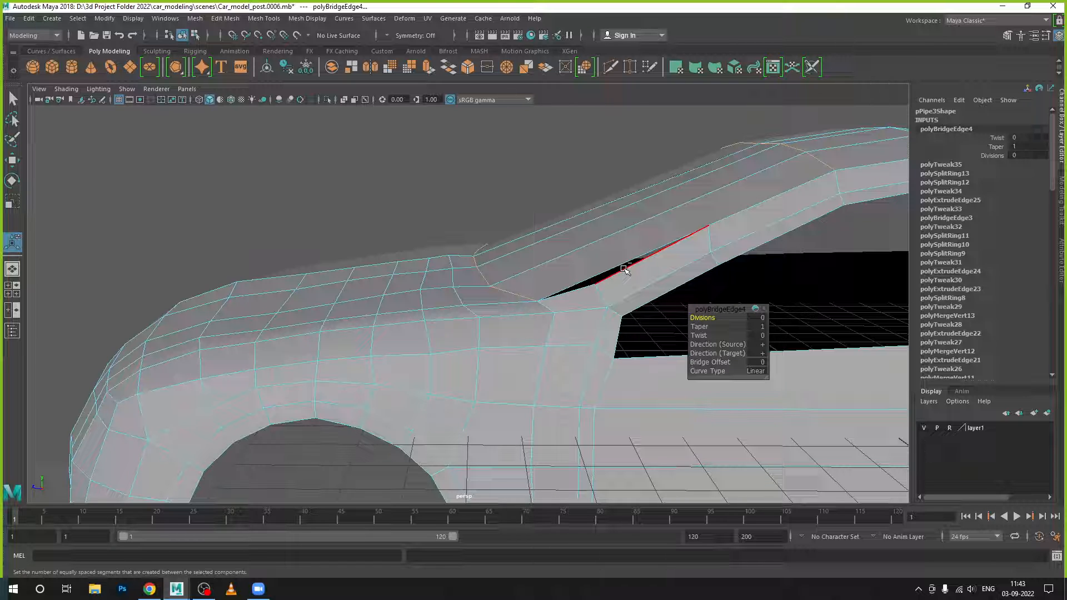
key("ctrl+z")
Select the windshield pillar's inner edges and extrude them inward along X to the car's centreline
left_click_drag(624, 270, 648, 272, "alt")
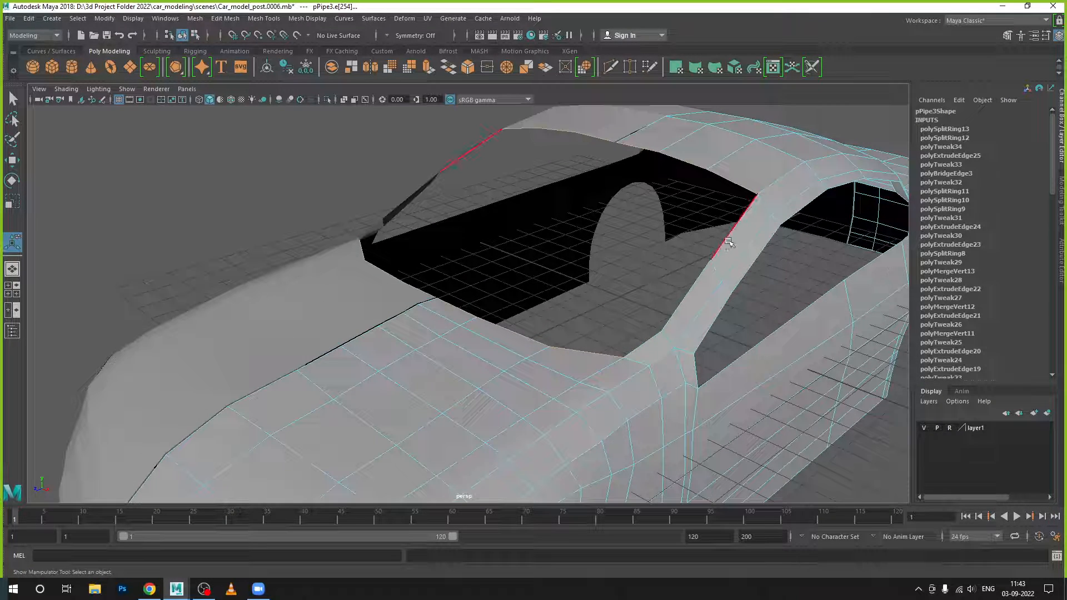
left_click(728, 241)
left_click(642, 346)
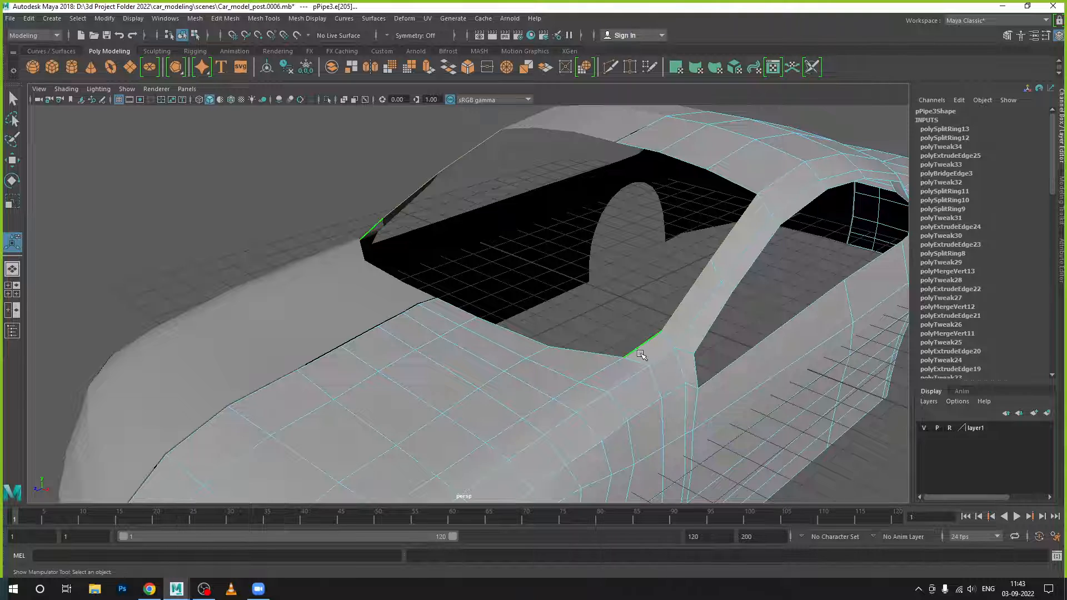
left_click_drag(642, 347, 690, 322, "alt")
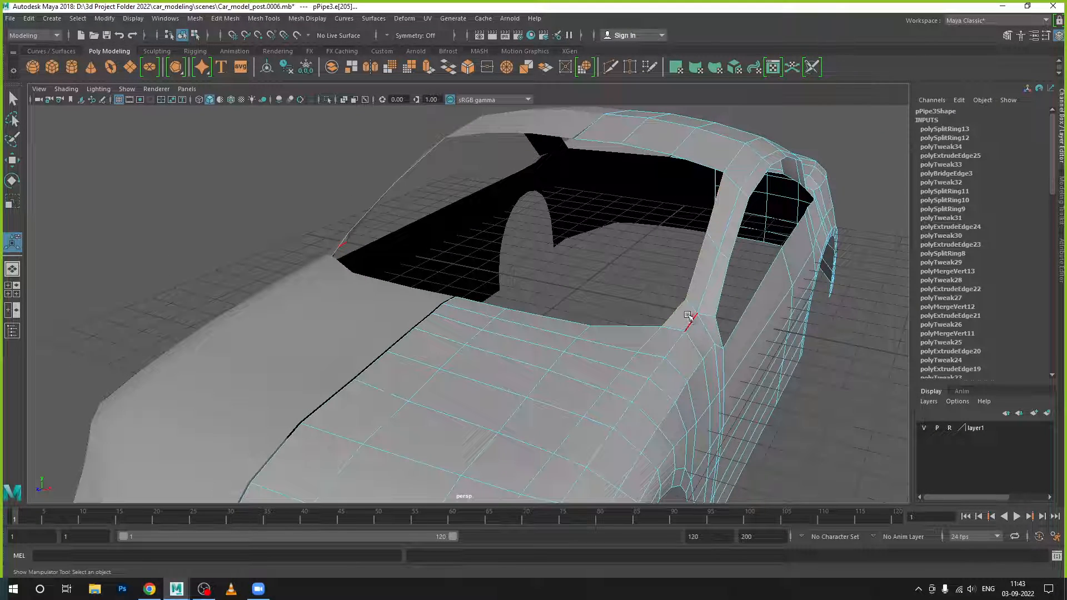
left_click(440, 75)
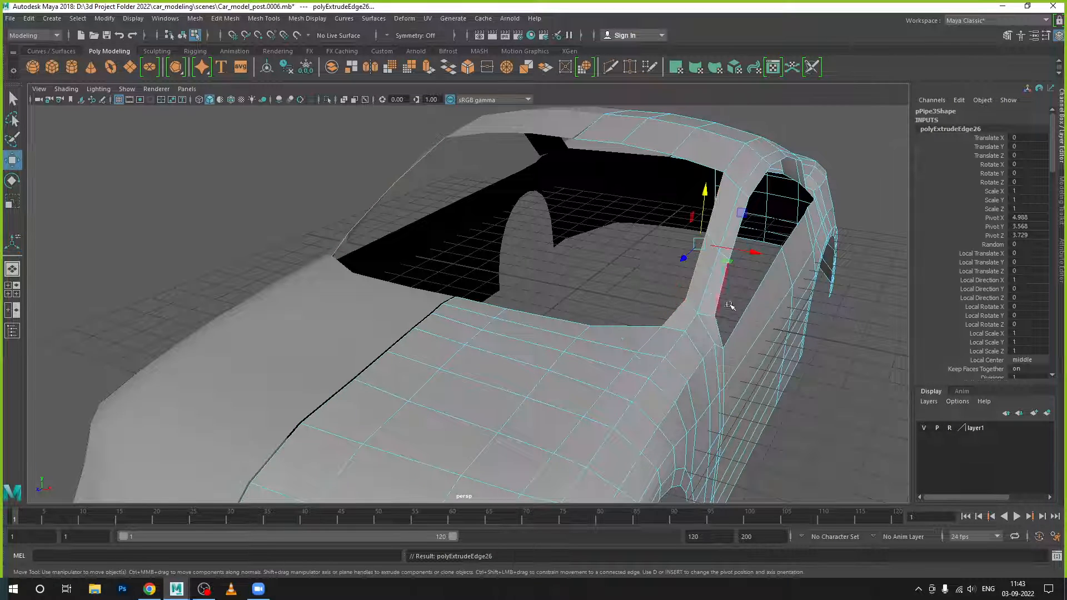
left_click_drag(755, 253, 572, 233)
left_click_drag(612, 285, 507, 231, "alt")
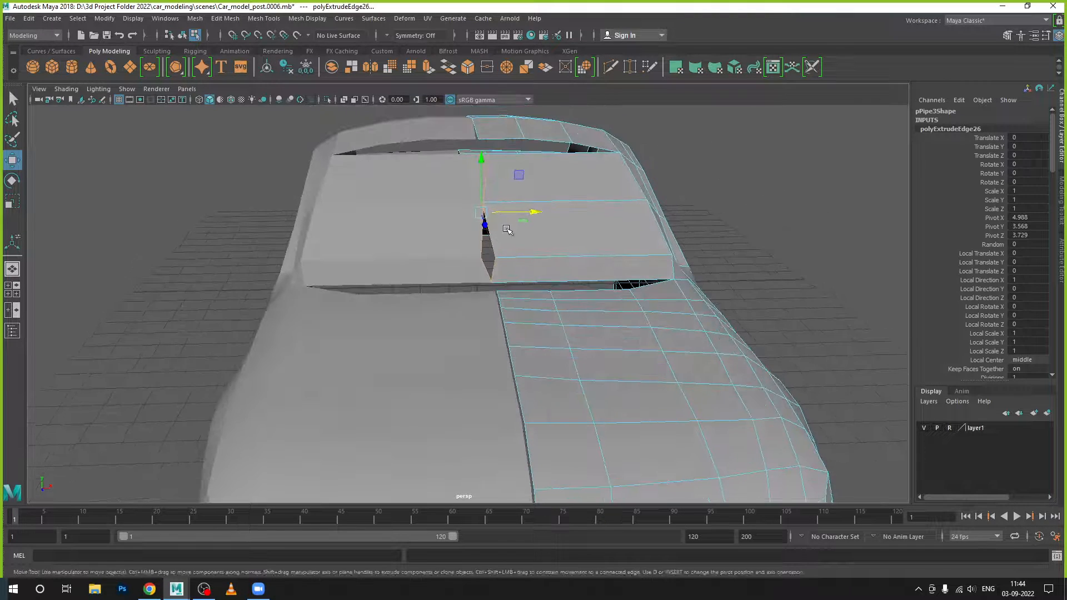
Select the extruded windshield's centreline vertices in vertex mode, excluding the body vertices caught at the rear
right_click_drag(506, 229, 456, 231)
left_click_drag(563, 324, 566, 327, "alt")
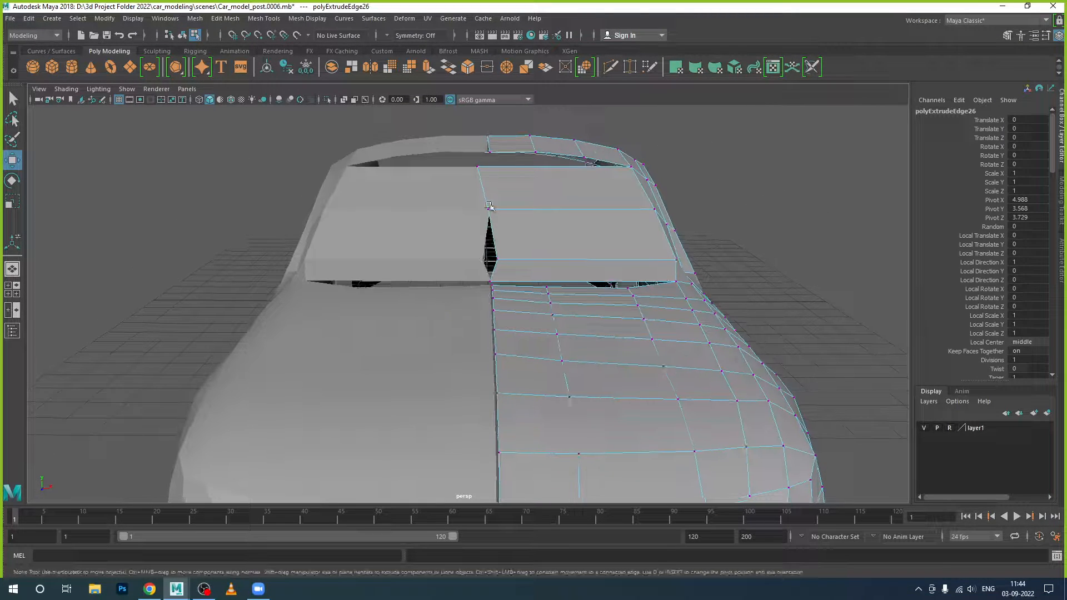
left_click_drag(466, 162, 505, 280)
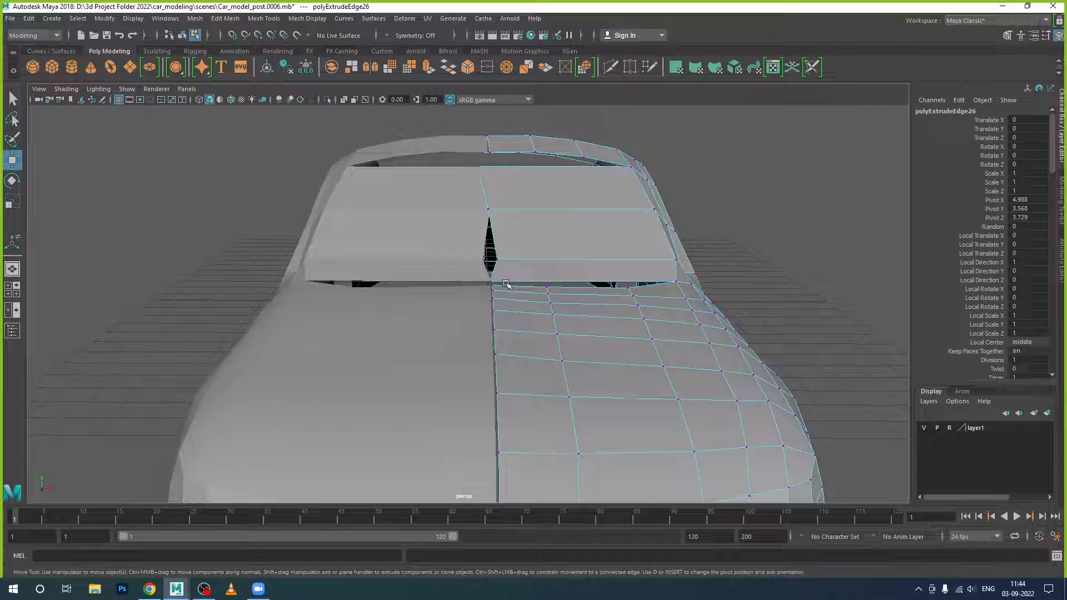
left_click_drag(472, 160, 506, 284)
left_click_drag(561, 280, 534, 338, "alt")
scroll(578, 317, "down", 3)
middle_click_drag(620, 287, 492, 320, "alt")
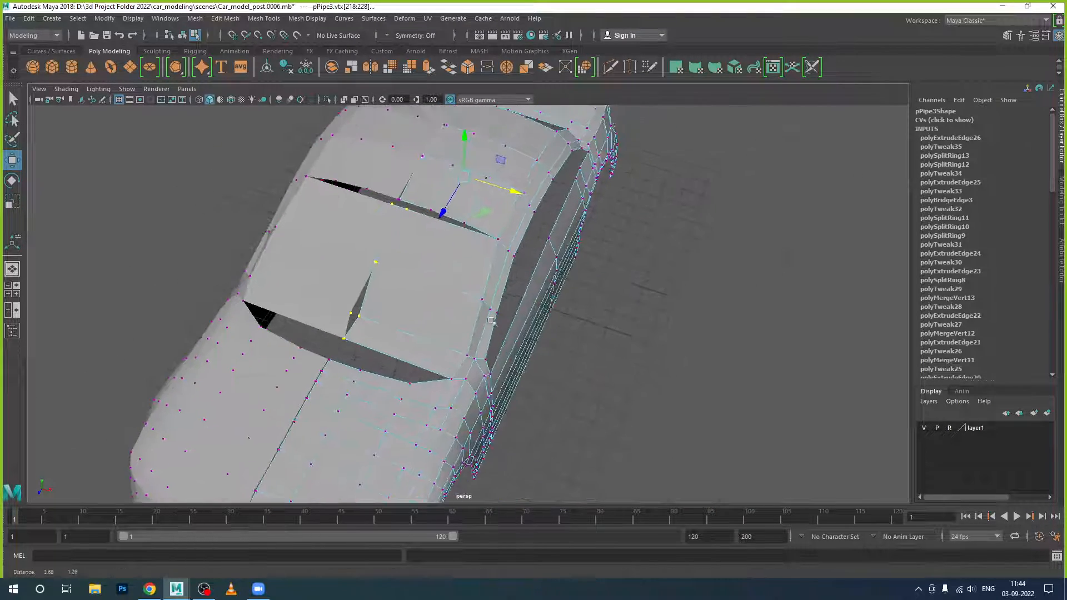
scroll(578, 322, "down", 3)
left_click_drag(669, 324, 589, 287, "alt")
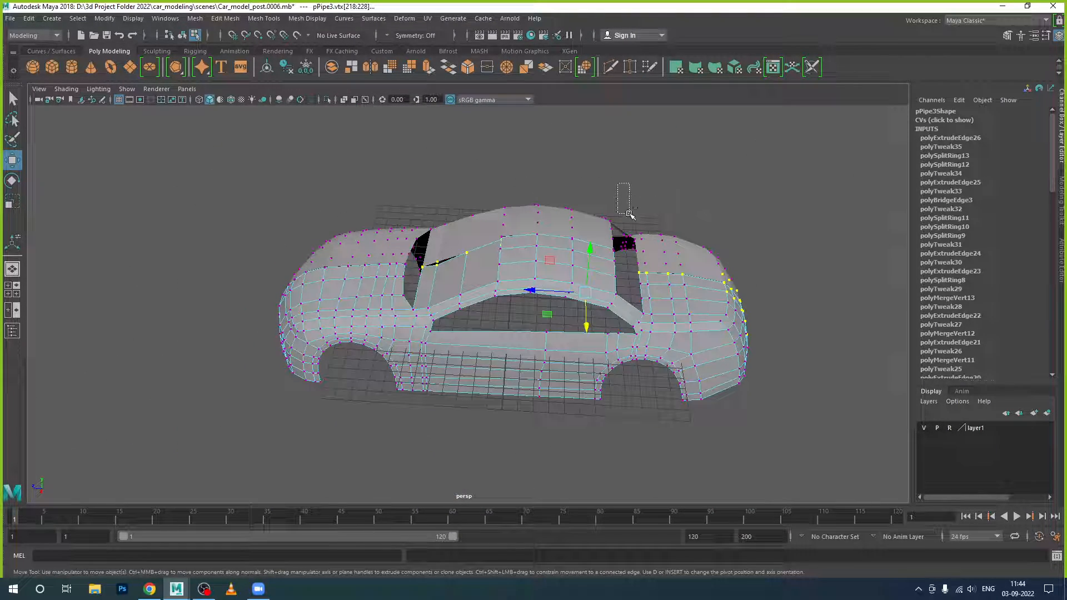
left_click_drag(631, 216, 804, 403, "ctrl")
Scale the selected windshield vertices flat along X so they line up on the car's centreline
left_click_drag(537, 384, 684, 384, "alt")
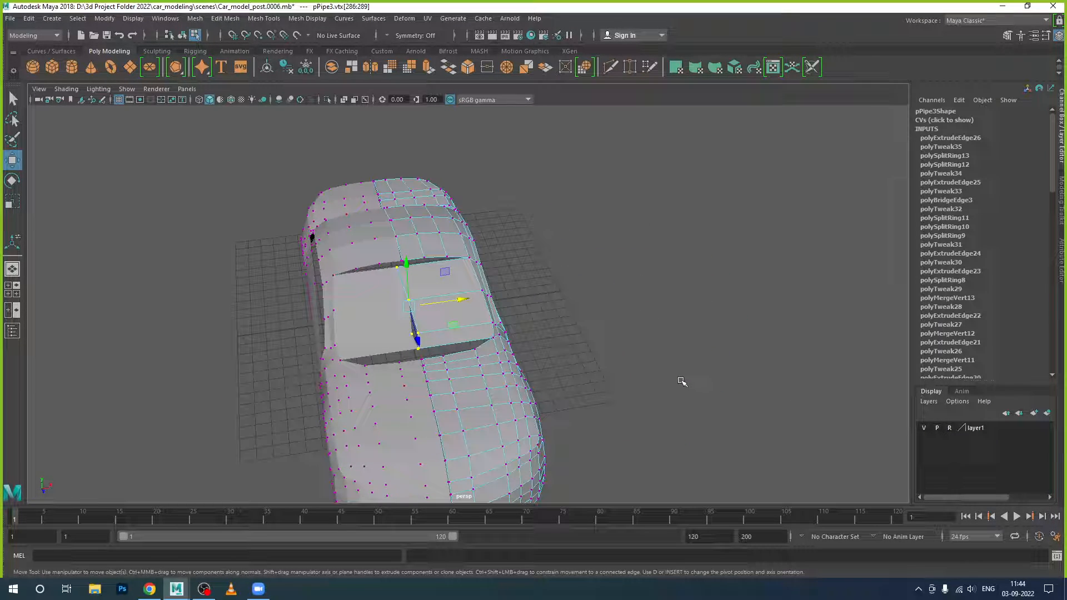
key("r")
left_click_drag(478, 319, 444, 296, "alt")
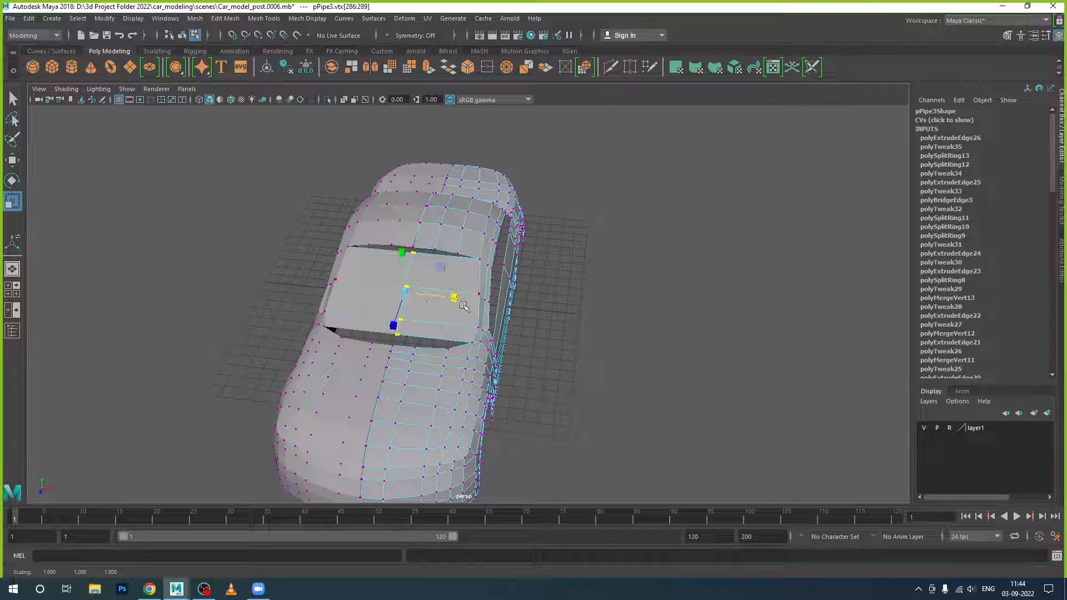
left_click_drag(457, 327, 544, 248, "alt")
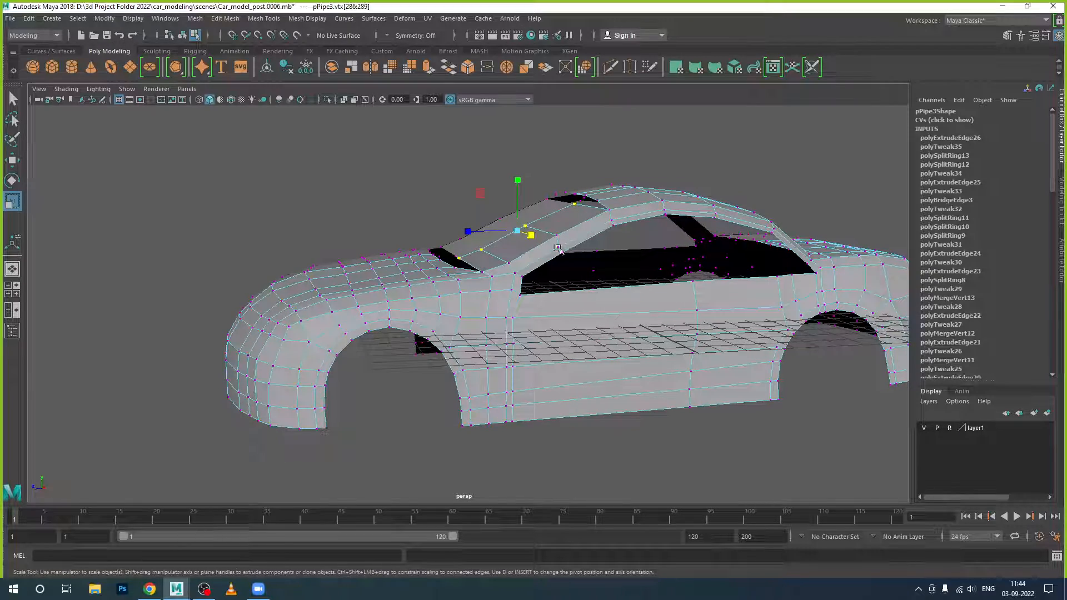
middle_click_drag(558, 248, 612, 258, "alt")
left_click_drag(590, 228, 475, 255, "alt")
scroll(474, 254, "up", 2)
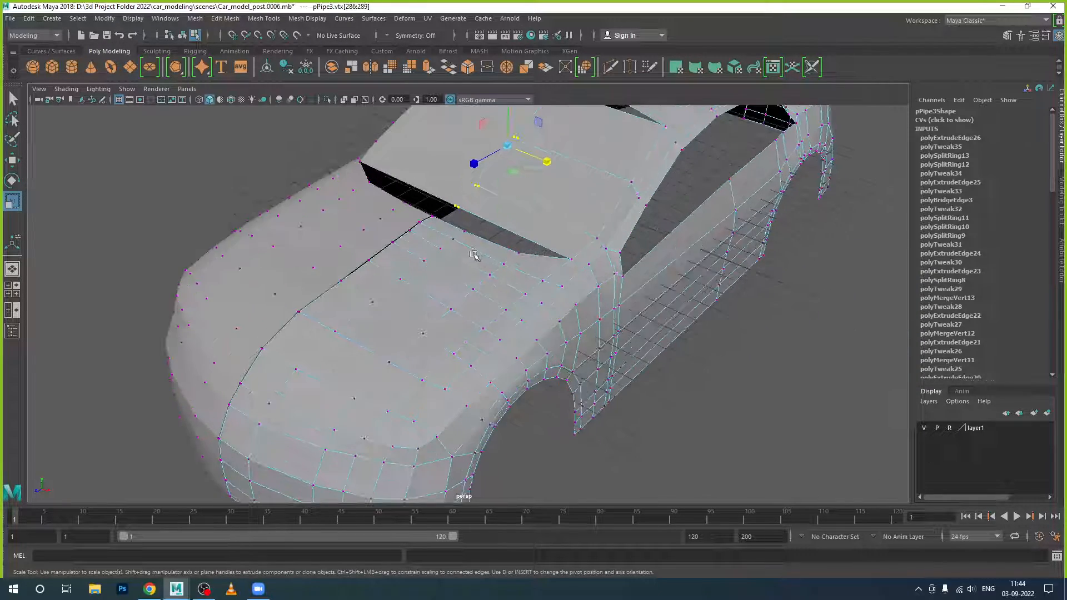
Insert two lengthwise edge loops through the near half of the windshield, in line with the hood's edges
middle_click_drag(474, 254, 562, 300, "alt")
left_click_drag(562, 300, 610, 309, "alt")
middle_click_drag(603, 264, 601, 356, "alt")
right_click_drag(587, 269, 587, 244)
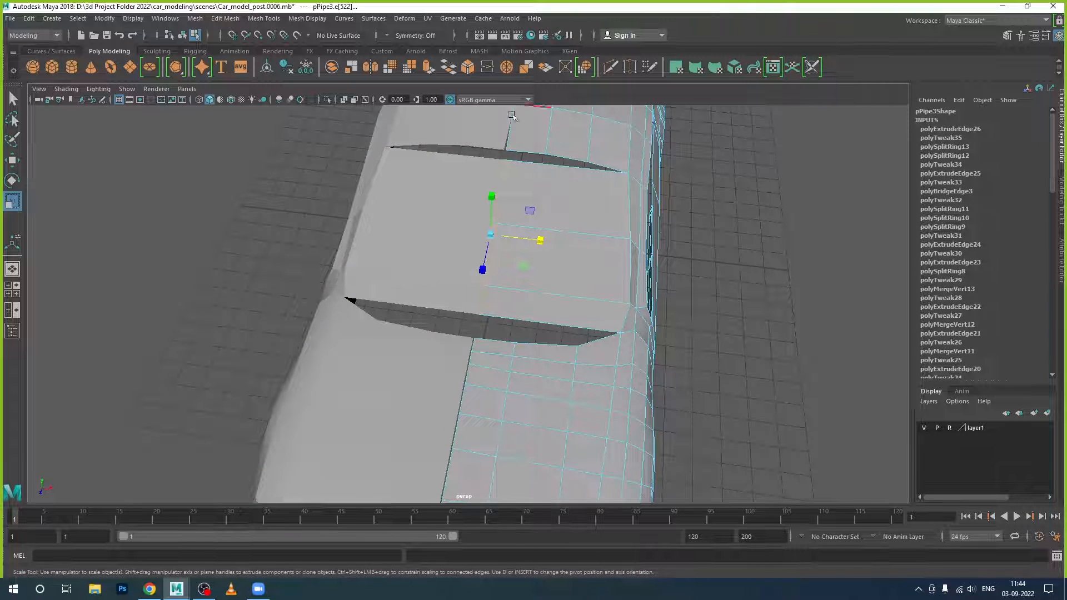
left_click(271, 20)
left_click(292, 109)
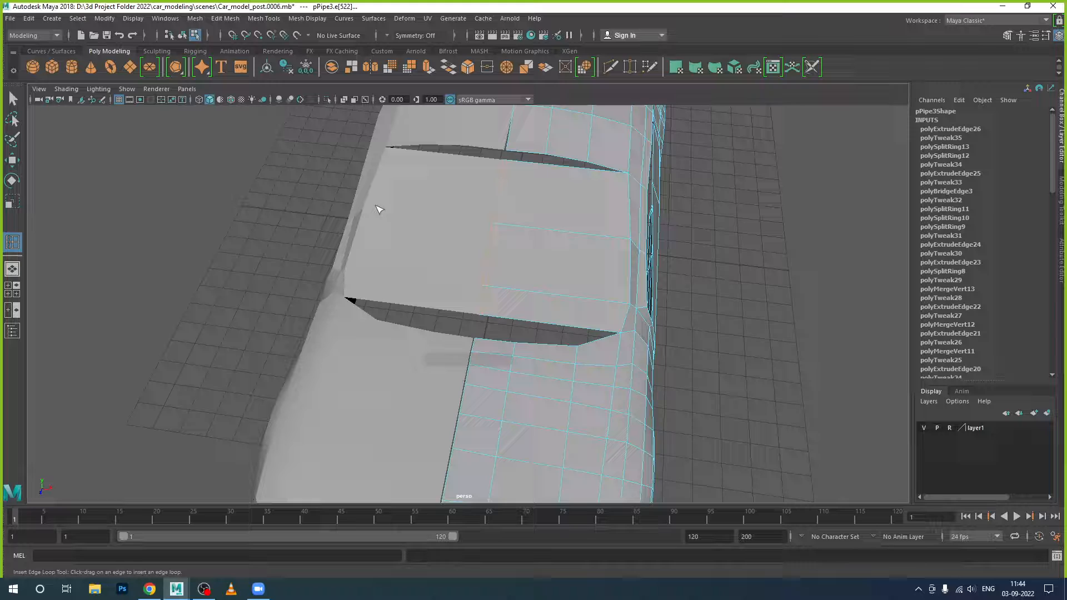
left_click(584, 299)
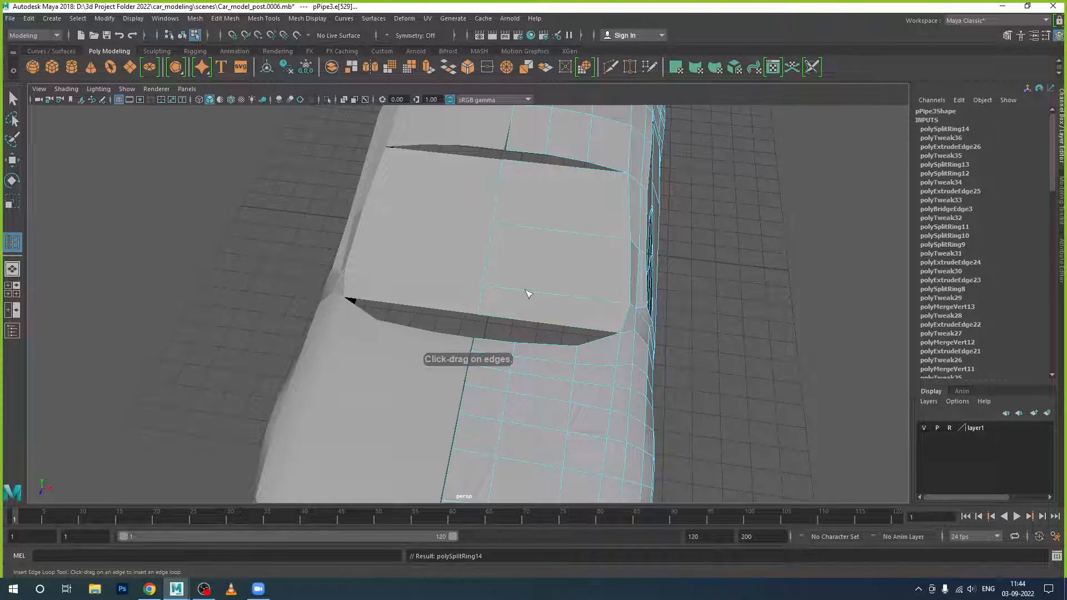
left_click_drag(534, 293, 528, 292)
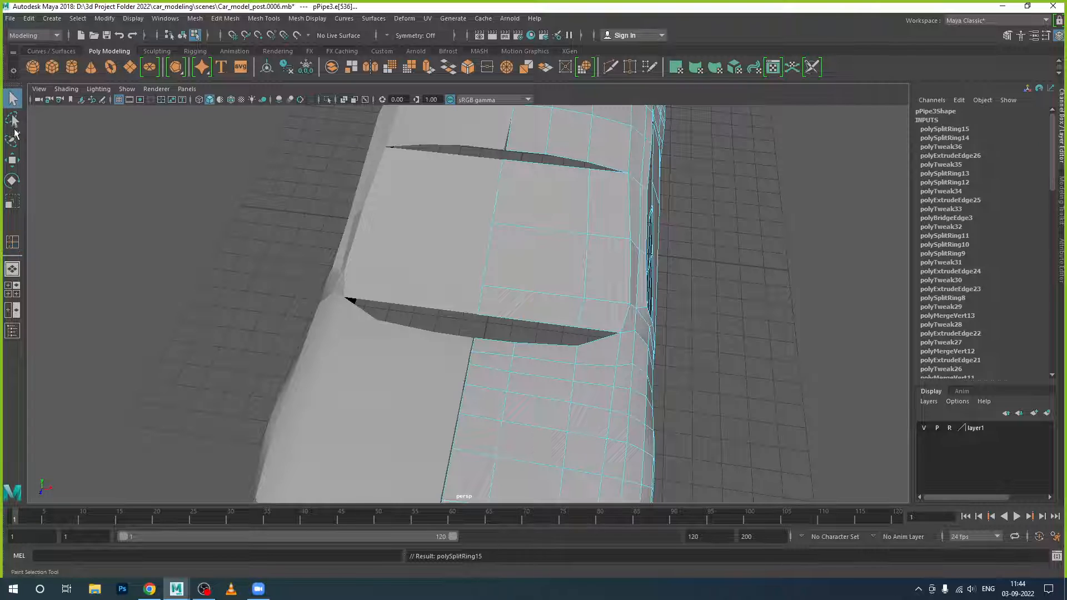
left_click(12, 160)
Merge the windshield's two inner lower-edge vertices with the matching vertices on the hood's rear edge
left_click_drag(580, 305, 556, 300, "alt")
right_click_drag(555, 300, 572, 331, "alt")
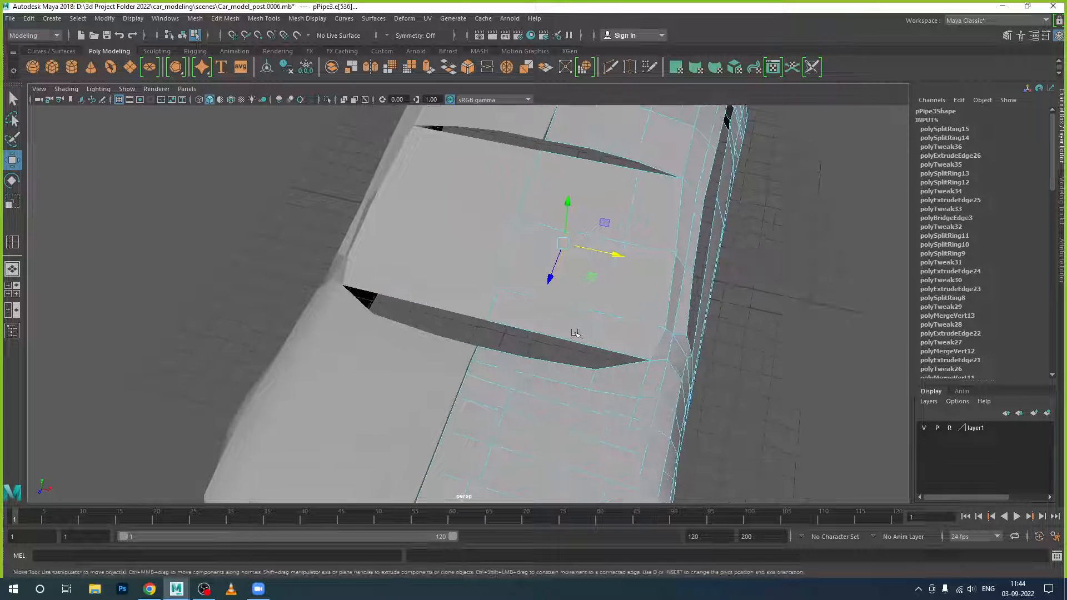
middle_click_drag(572, 331, 579, 306, "alt")
right_click_drag(578, 269, 561, 290)
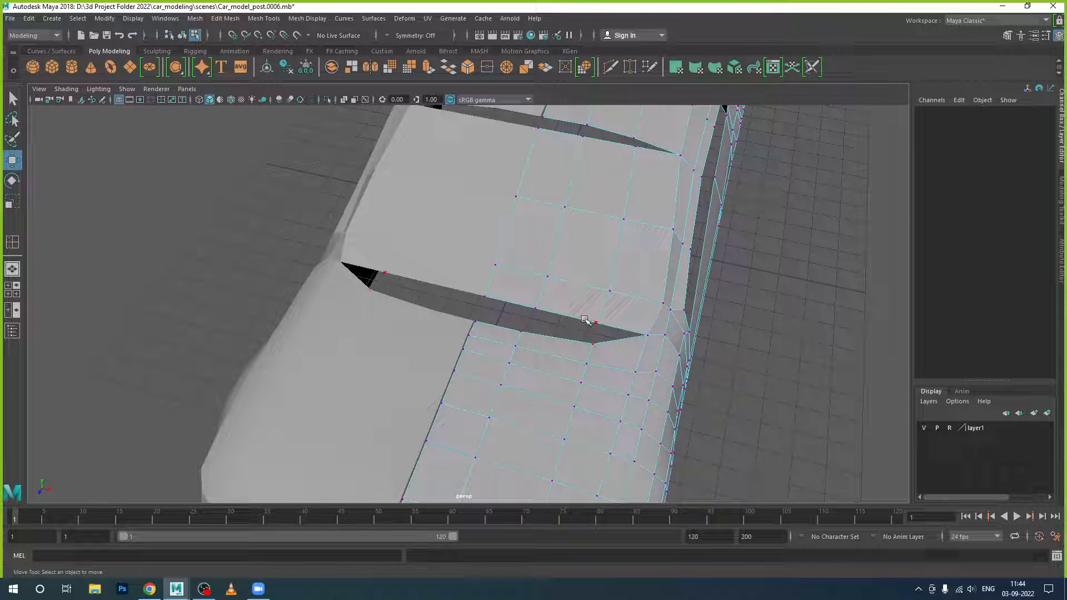
left_click_drag(605, 347, 605, 346)
left_click(225, 18)
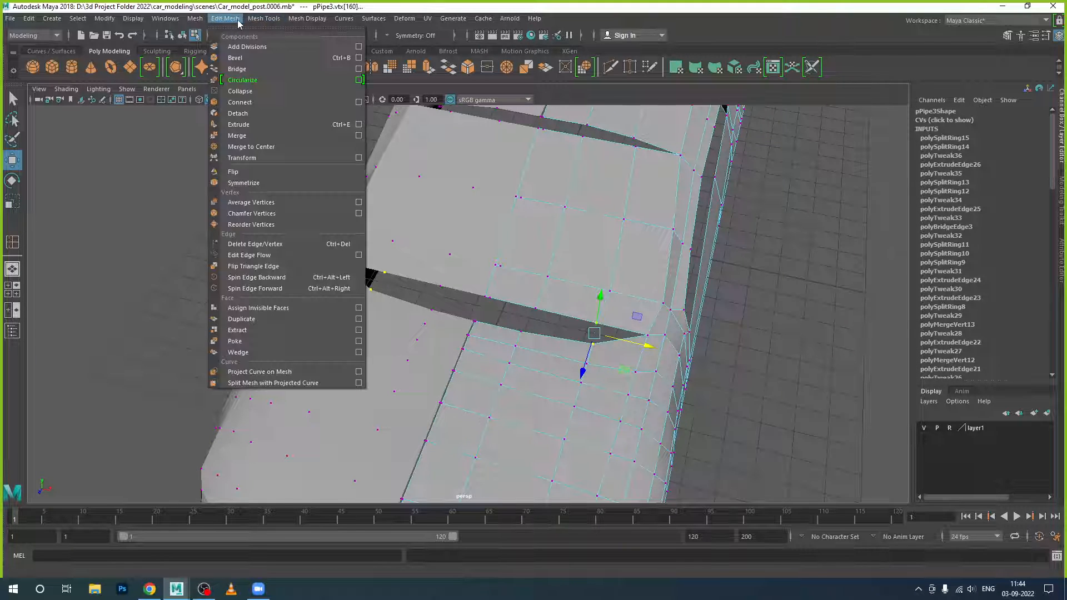
left_click(248, 135)
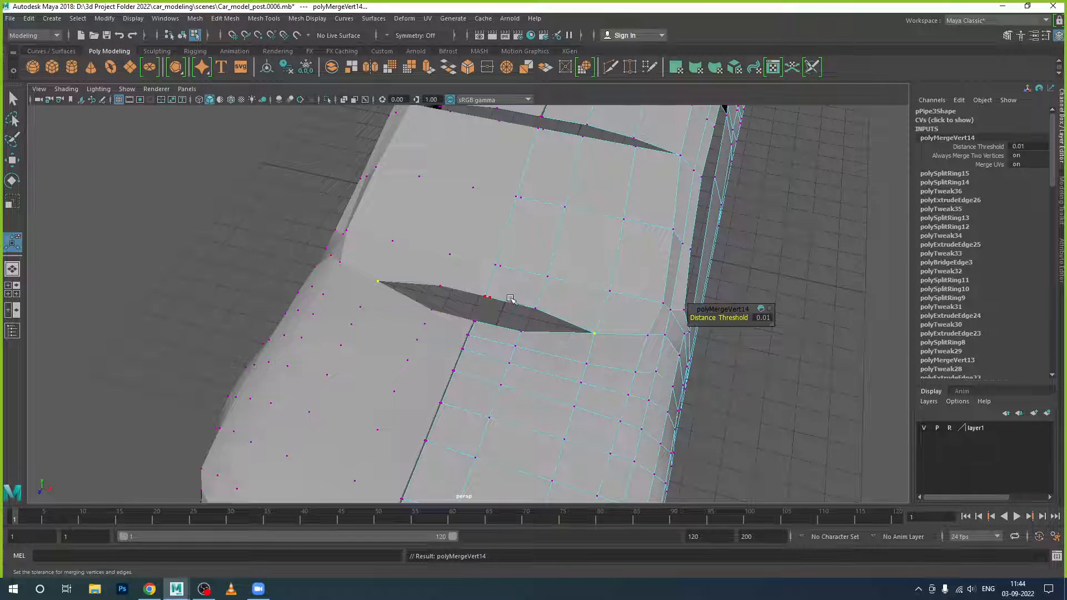
left_click_drag(510, 299, 553, 339)
key("g")
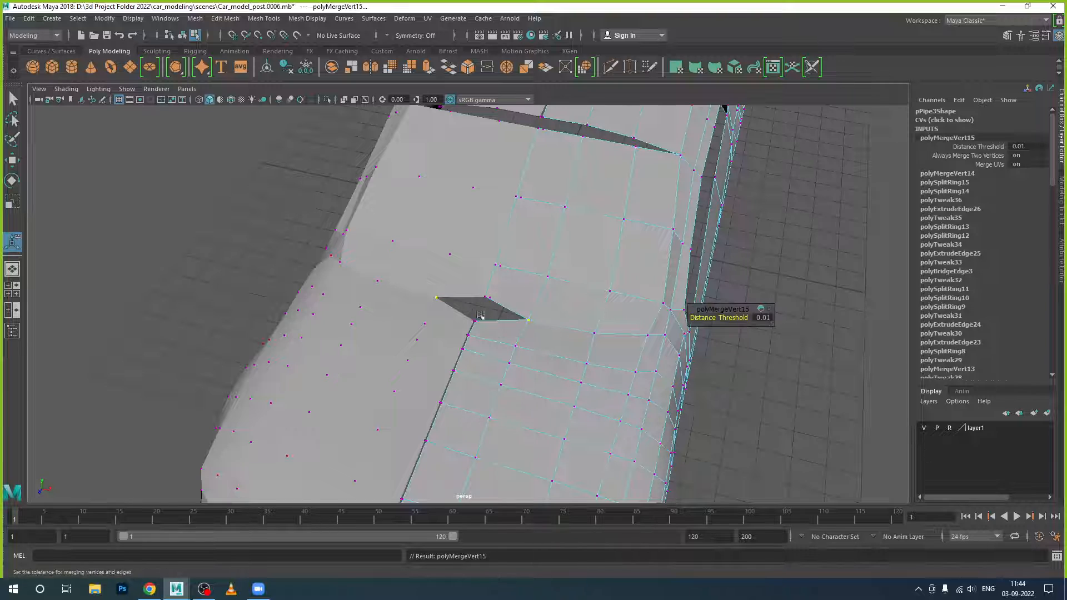
Move the windshield's centreline vertices along X to close the gap to the mirrored half
left_click_drag(495, 291, 476, 325)
scroll(489, 313, "up", 2)
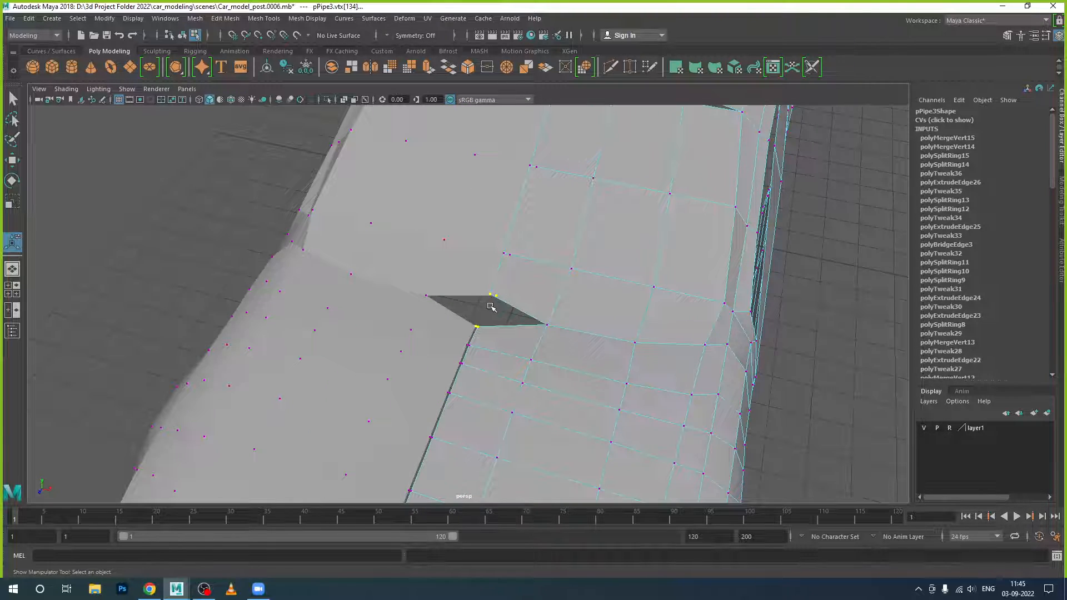
key("w")
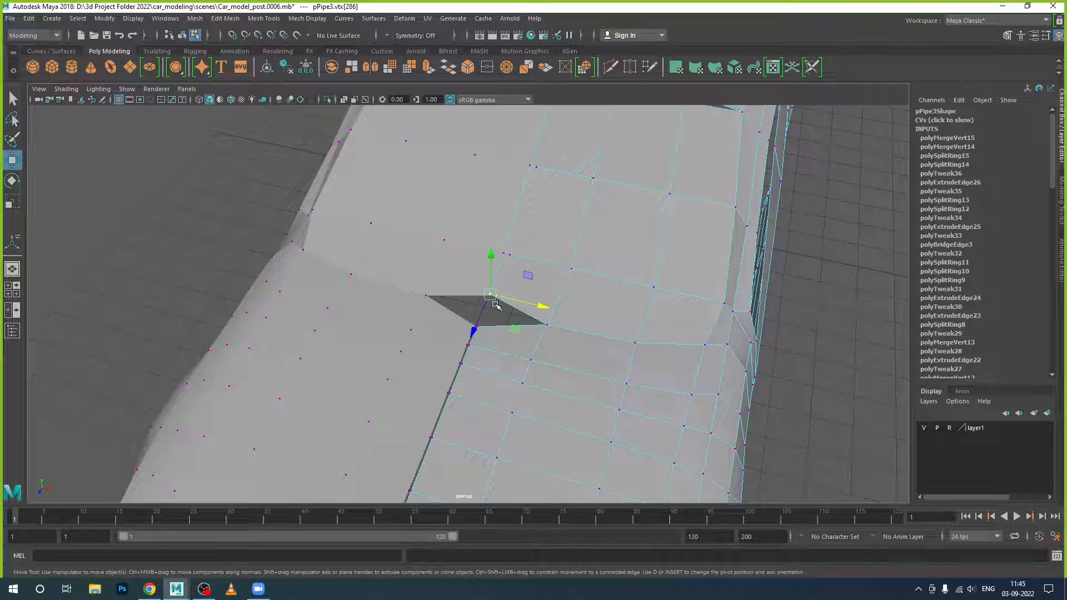
left_click_drag(514, 301, 417, 202)
left_click_drag(421, 375, 421, 375)
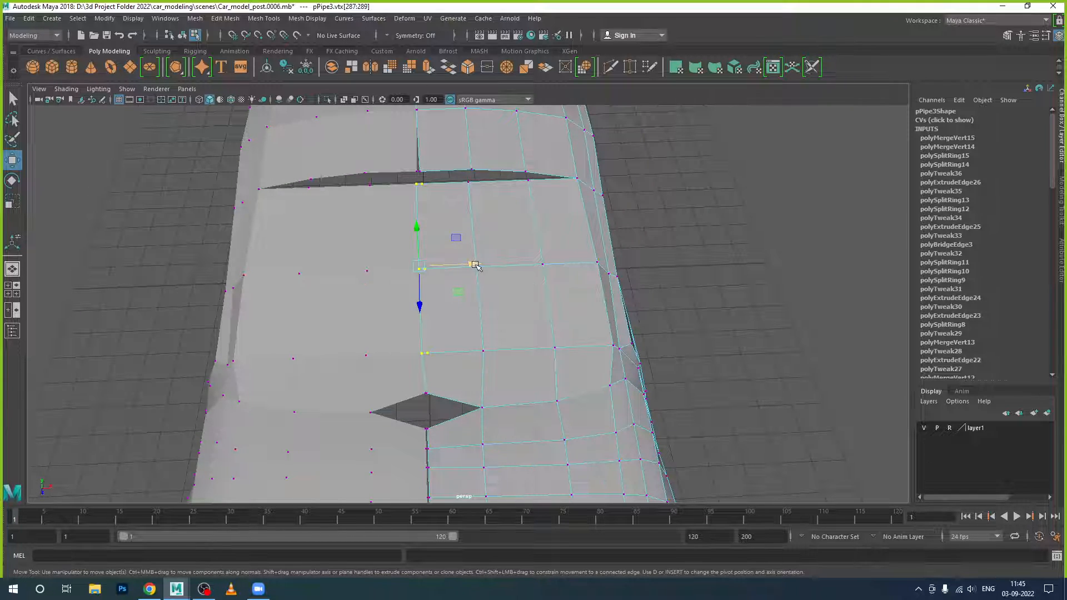
left_click_drag(476, 265, 478, 265)
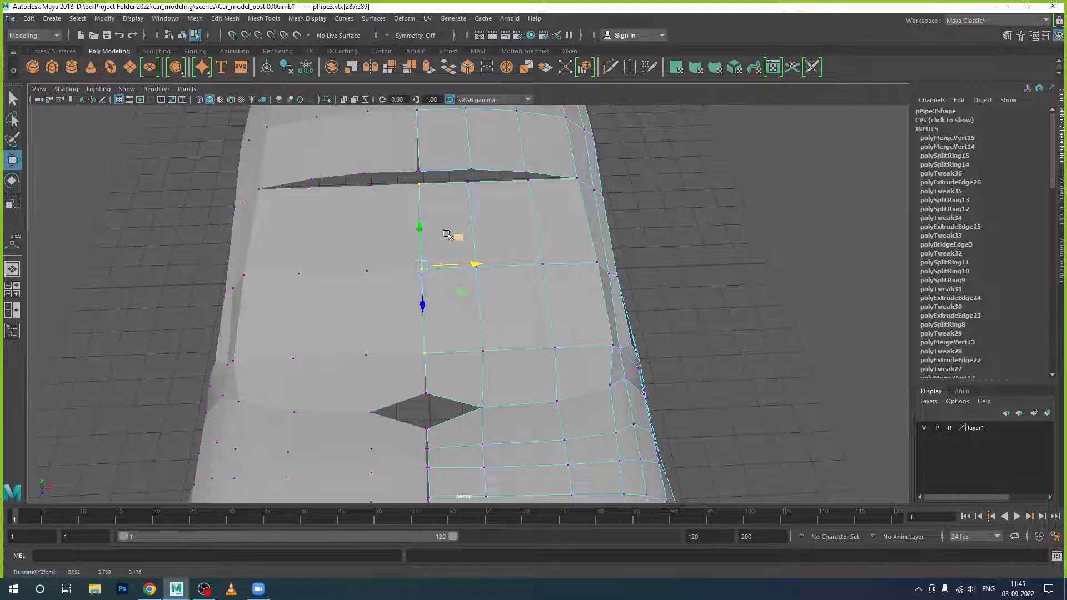
left_click(419, 175)
left_click_drag(437, 171, 437, 172)
Merge the windshield's lower centre vertex with the hood's rear centre vertex
middle_click_drag(429, 388, 436, 284, "alt")
scroll(439, 352, "up", 4)
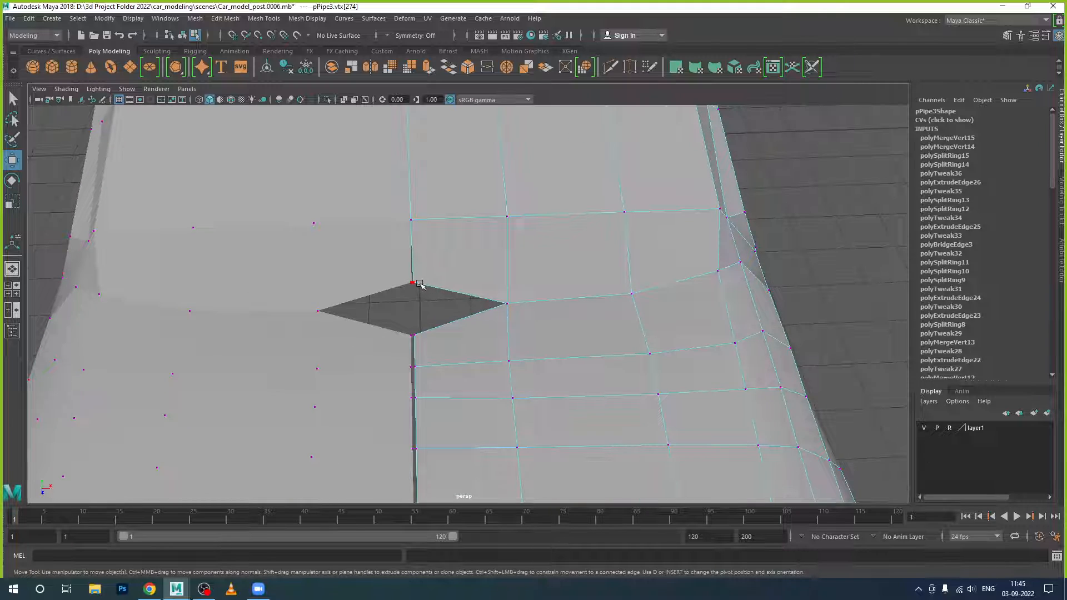
left_click(420, 285)
left_click(414, 335, "shift")
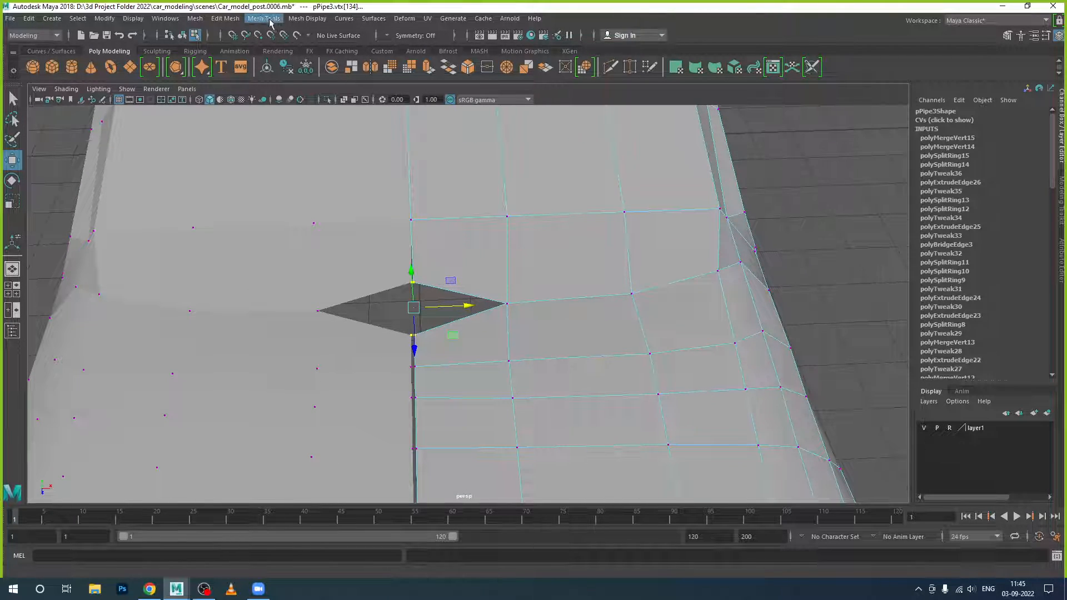
left_click(237, 18)
left_click(244, 137)
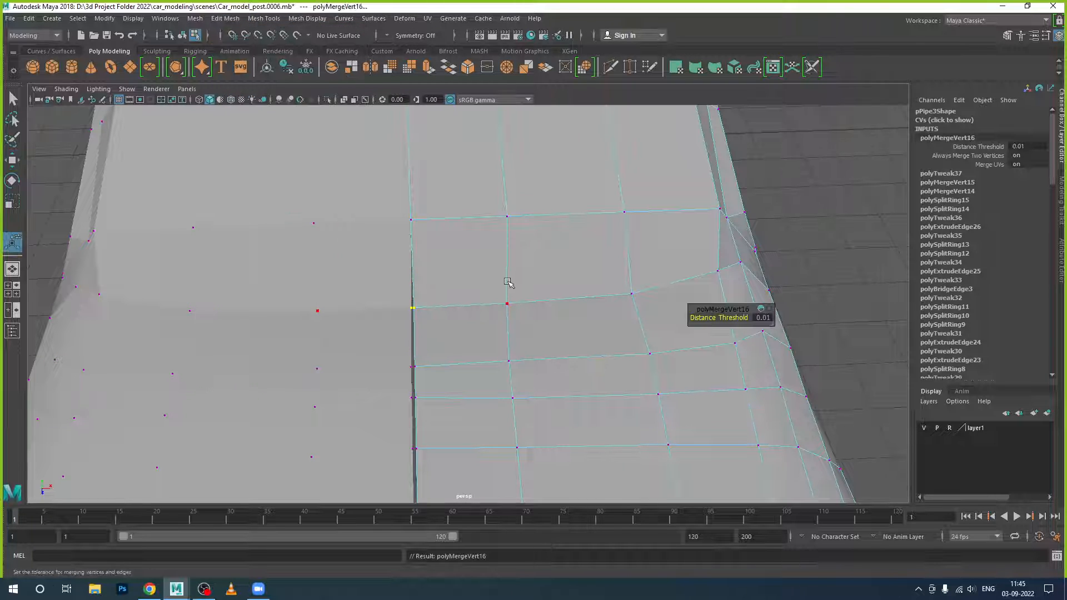
left_click_drag(510, 314, 501, 286, "alt")
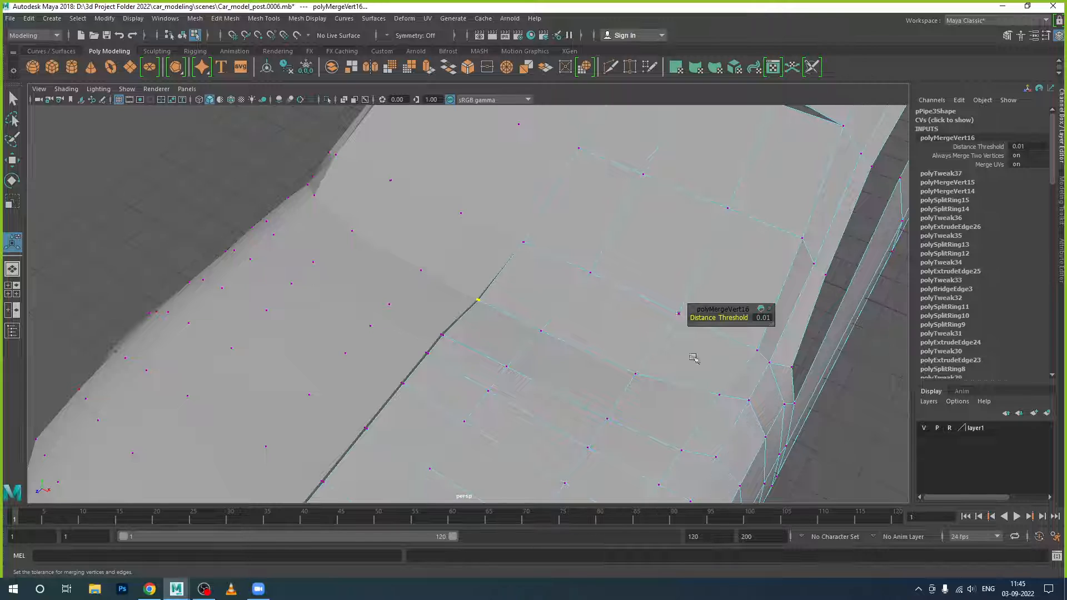
Return to object mode, deselect the body and examine the joint between windshield and hood
right_click_drag(594, 248, 635, 235)
scroll(570, 281, "down", 3)
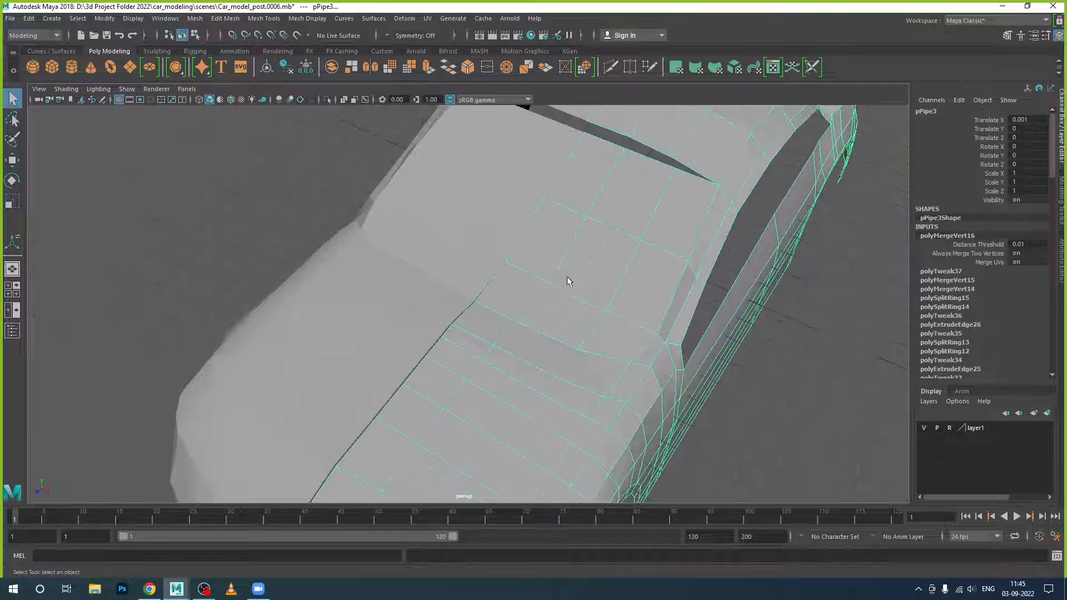
left_click(737, 383)
left_click_drag(715, 391, 657, 353, "alt")
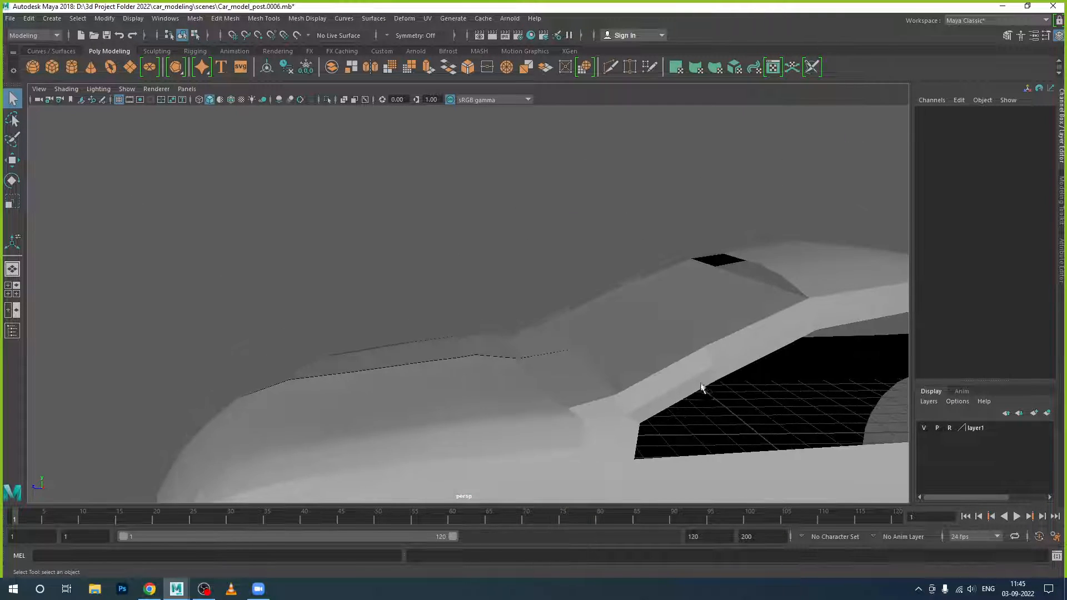
middle_click_drag(703, 385, 682, 351, "alt")
Display the near half of the body smoothed and examine the windshield and its remaining opening at the roof
left_click(659, 332)
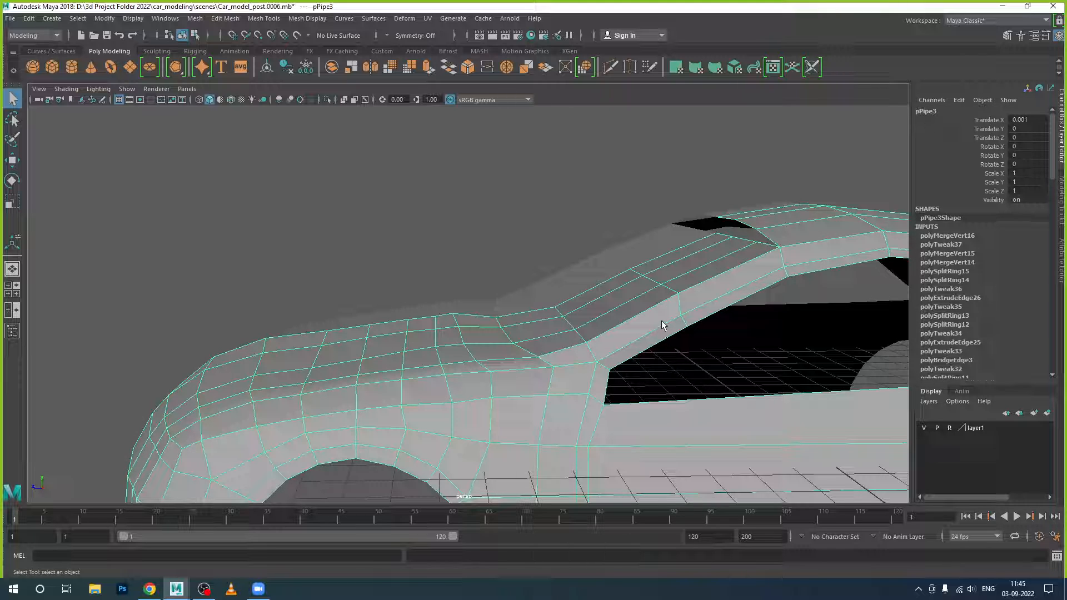
scroll(662, 325, "down", 3)
left_click(553, 179)
left_click_drag(553, 178, 643, 279, "alt")
scroll(594, 311, "up", 3)
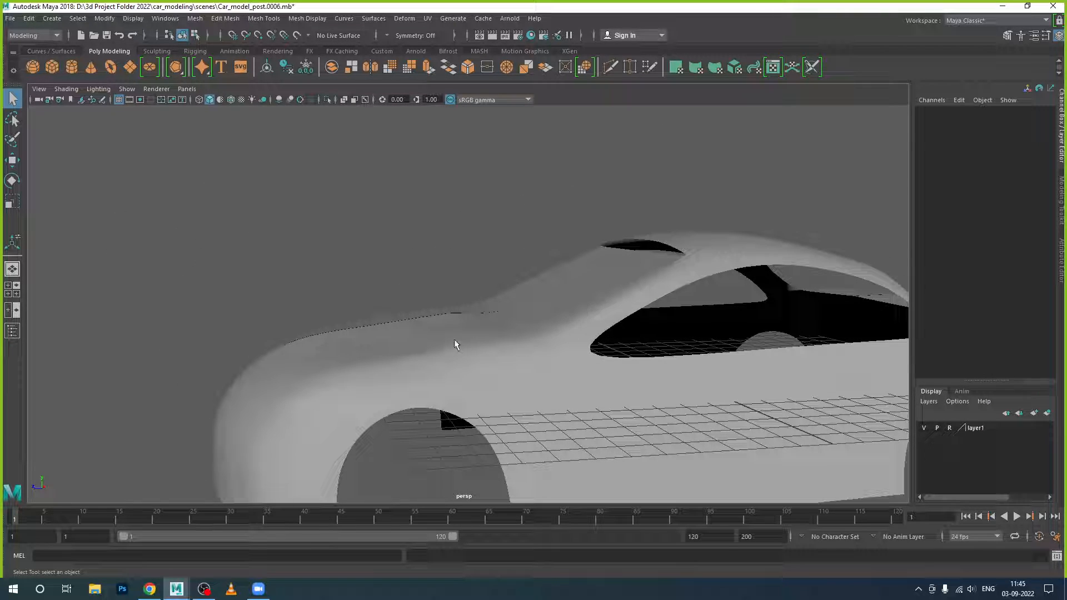
left_click_drag(581, 337, 598, 275, "alt")
left_click(606, 263)
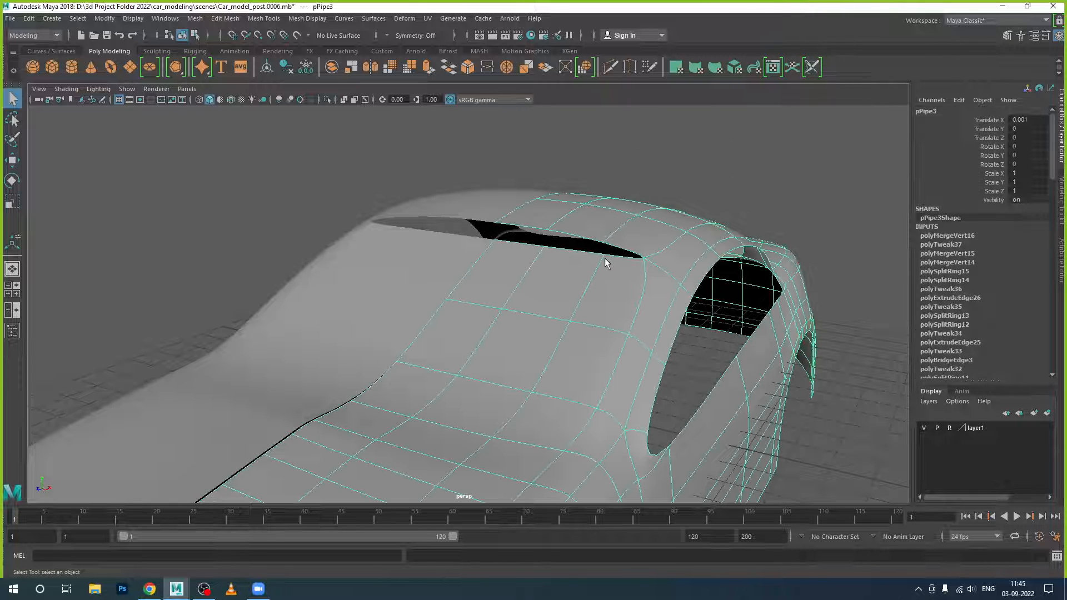
Merge each upper windshield vertex with its matching front roof vertex along the opening
key("1")
right_click_drag(607, 263, 575, 270)
left_click_drag(575, 271, 610, 325, "alt")
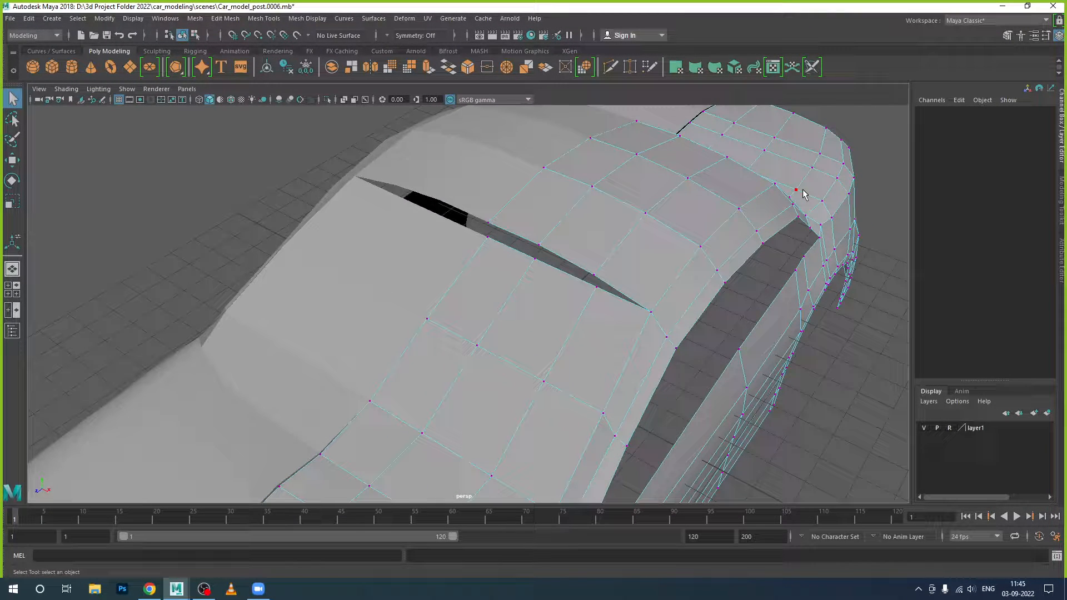
left_click_drag(593, 280, 594, 283)
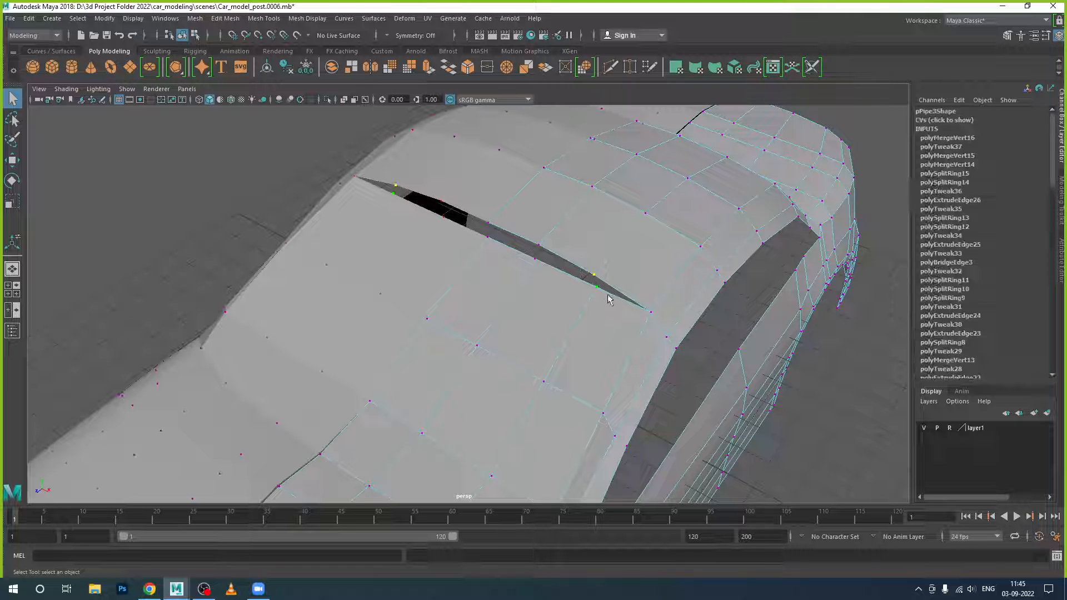
left_click(296, 19)
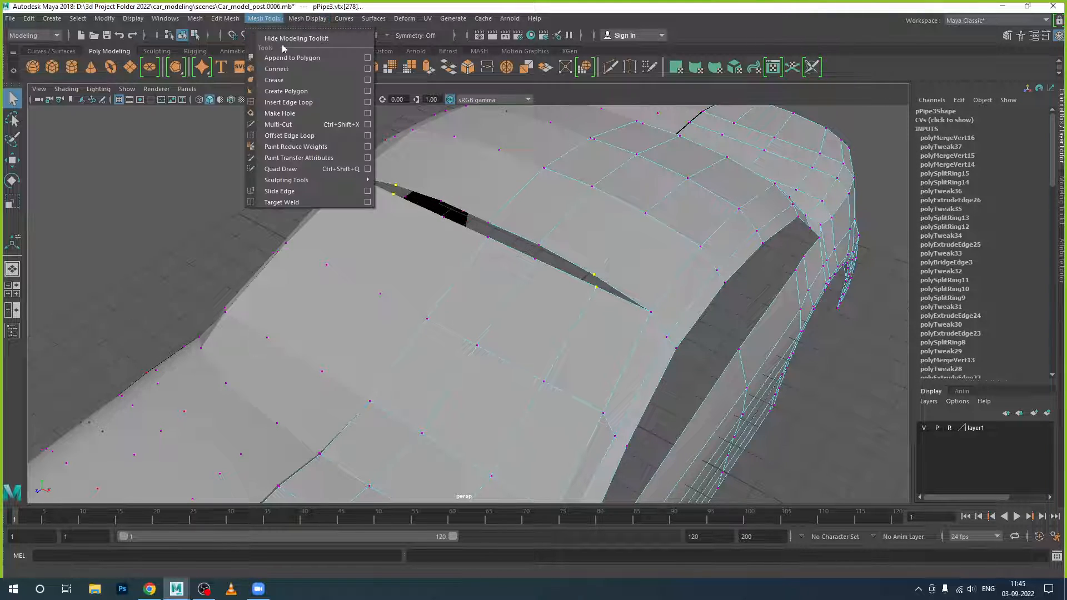
mouse_move(225, 18)
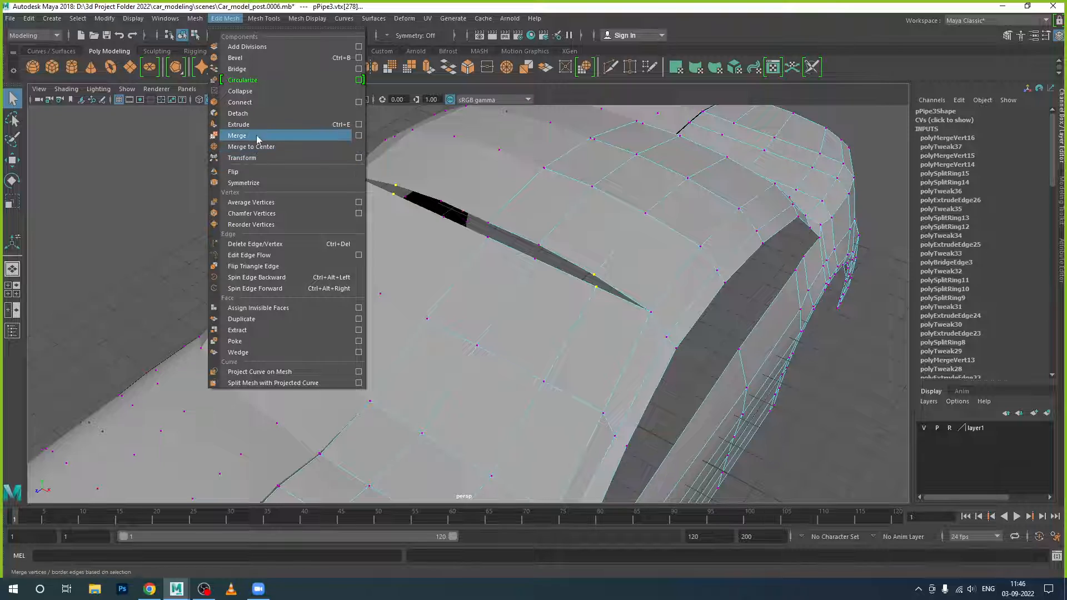
left_click(240, 136)
key("g")
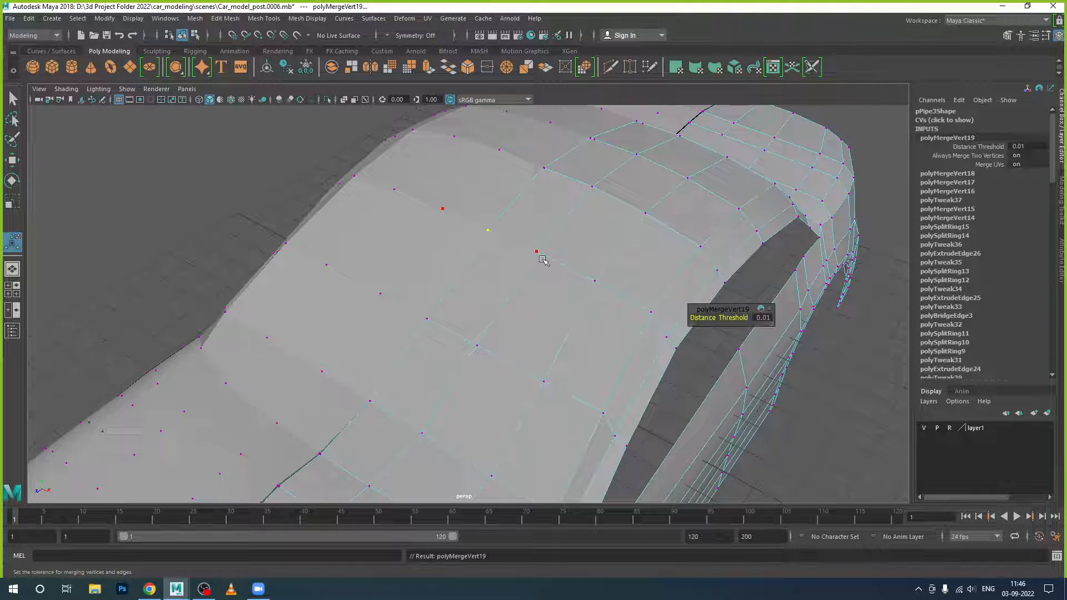
Return to object mode and examine the joint between the windshield and the roof
left_click_drag(541, 255, 584, 256, "alt")
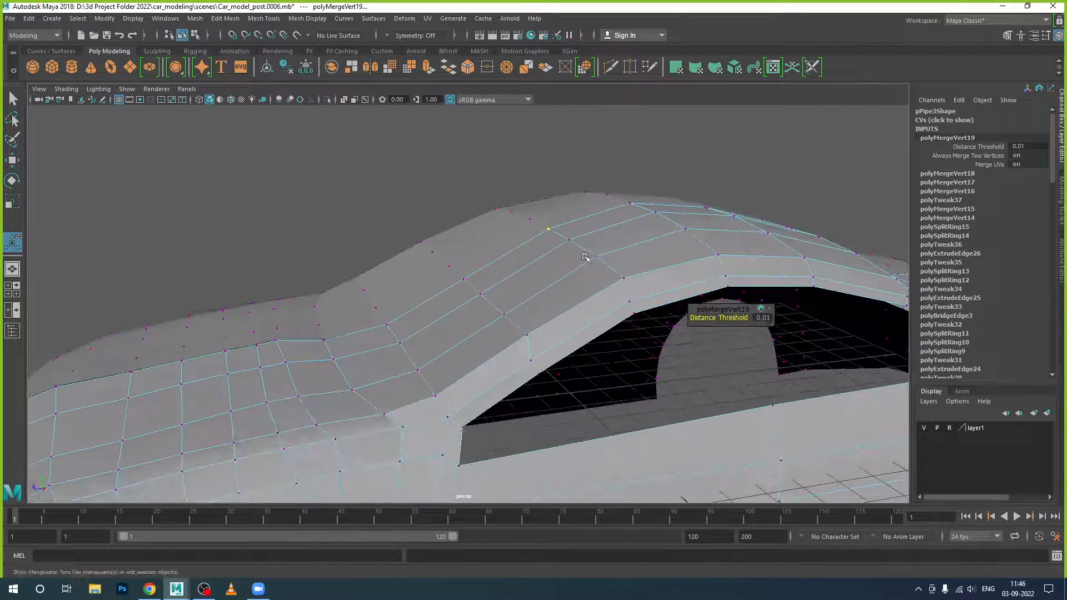
right_click_drag(584, 256, 639, 239)
left_click_drag(580, 309, 476, 281, "alt")
scroll(566, 324, "up", 3)
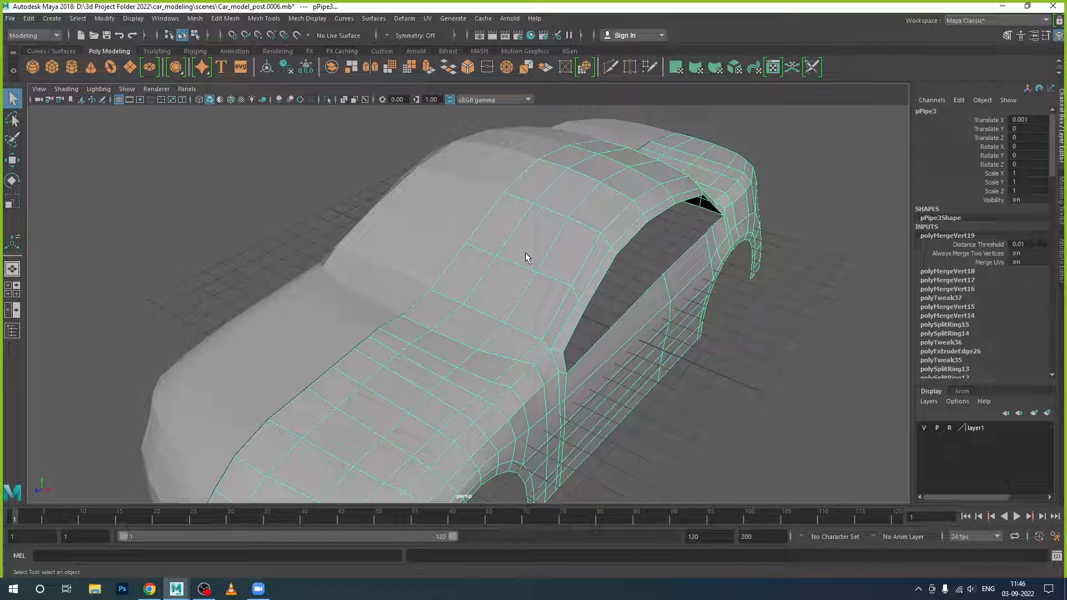
left_click_drag(525, 254, 469, 317, "alt")
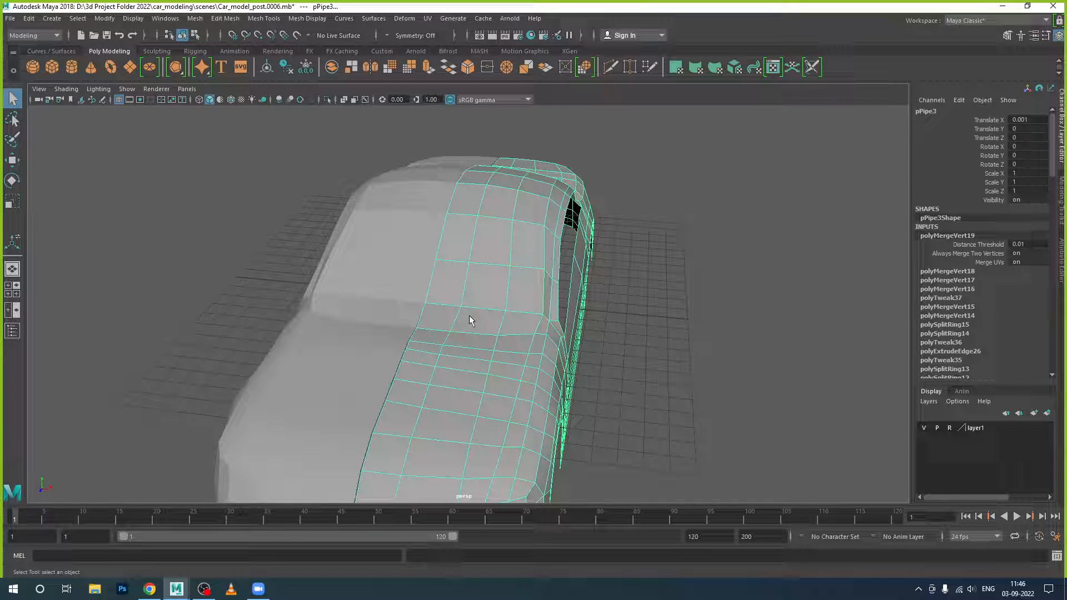
In the top view, move the windshield's lower row of inner vertices forward toward the hood
right_click_drag(516, 315, 510, 239)
left_click(508, 316)
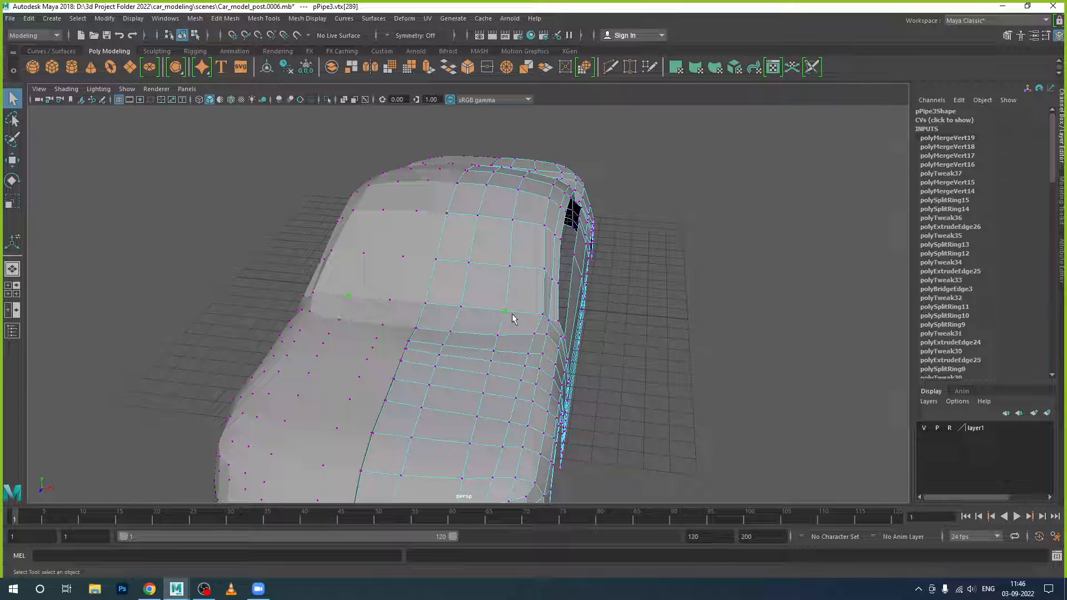
key("space")
key("space")
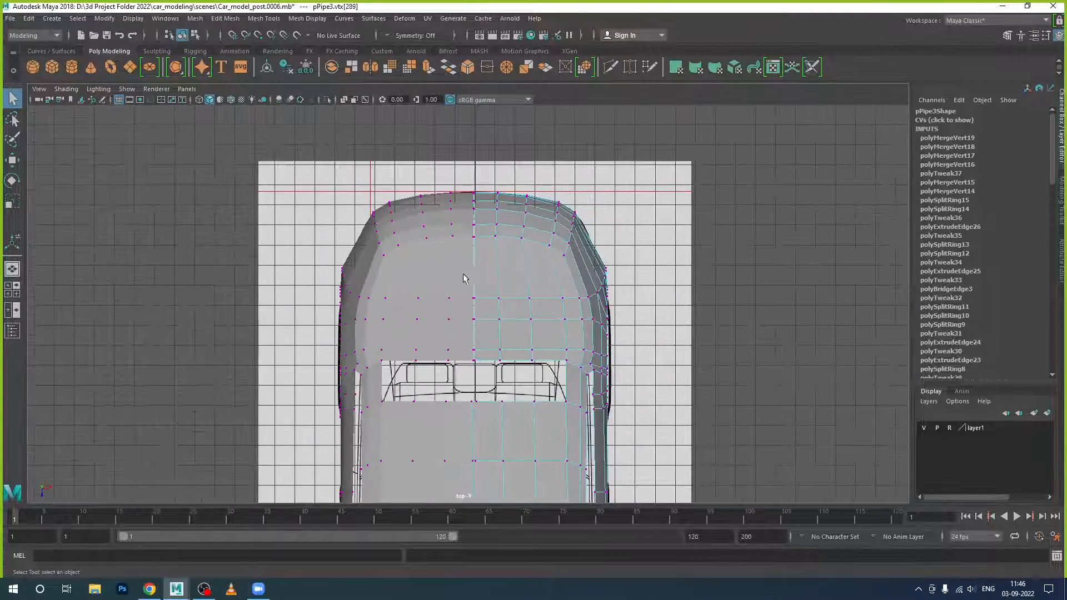
scroll(528, 333, "up", 6)
scroll(528, 338, "up", 5)
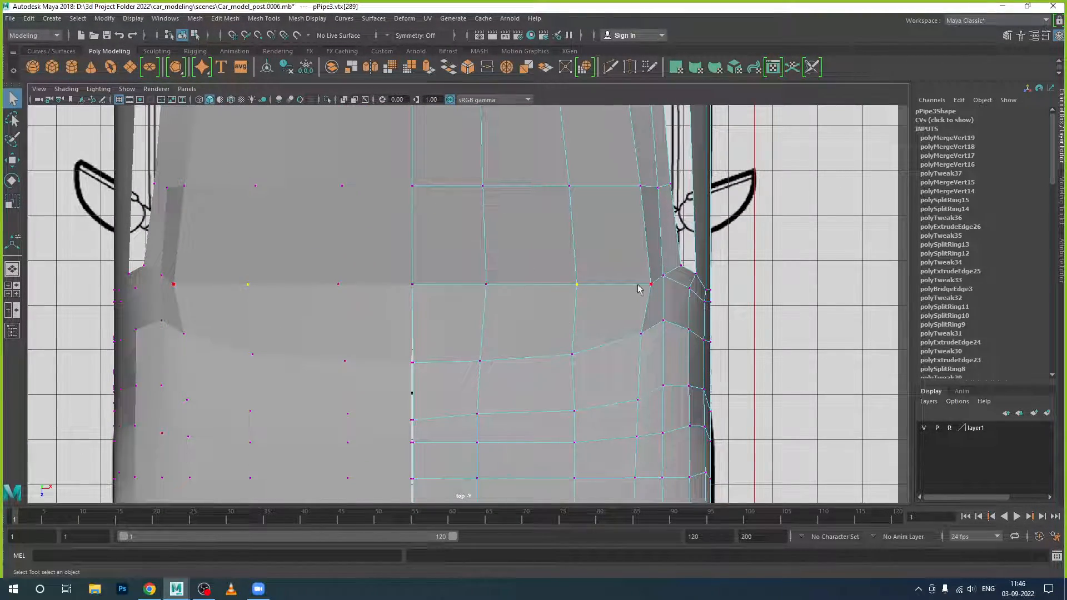
left_click_drag(591, 278, 408, 303)
key("w")
left_click_drag(494, 332, 494, 368)
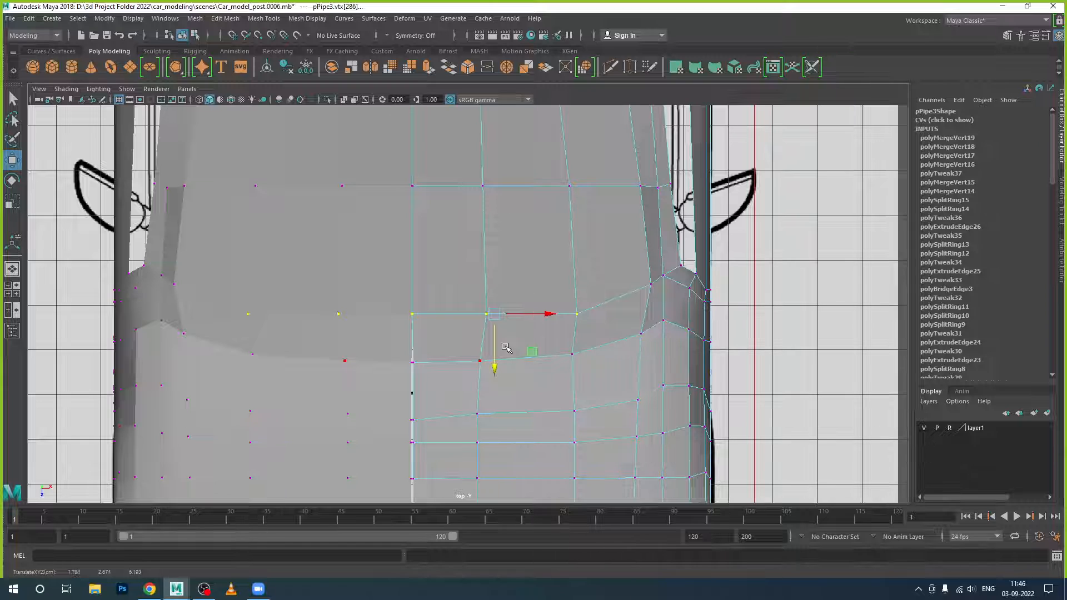
Move the two innermost lower windshield vertices further forward, the centreline one most, to curve the lower edge
left_click_drag(472, 295, 487, 377)
left_click(412, 314)
left_click_drag(412, 361, 414, 375)
Shift the windshield's lower corner vertex inward along X and fine-tune the neighbouring lower-edge vertices to even the curve
left_click(649, 291)
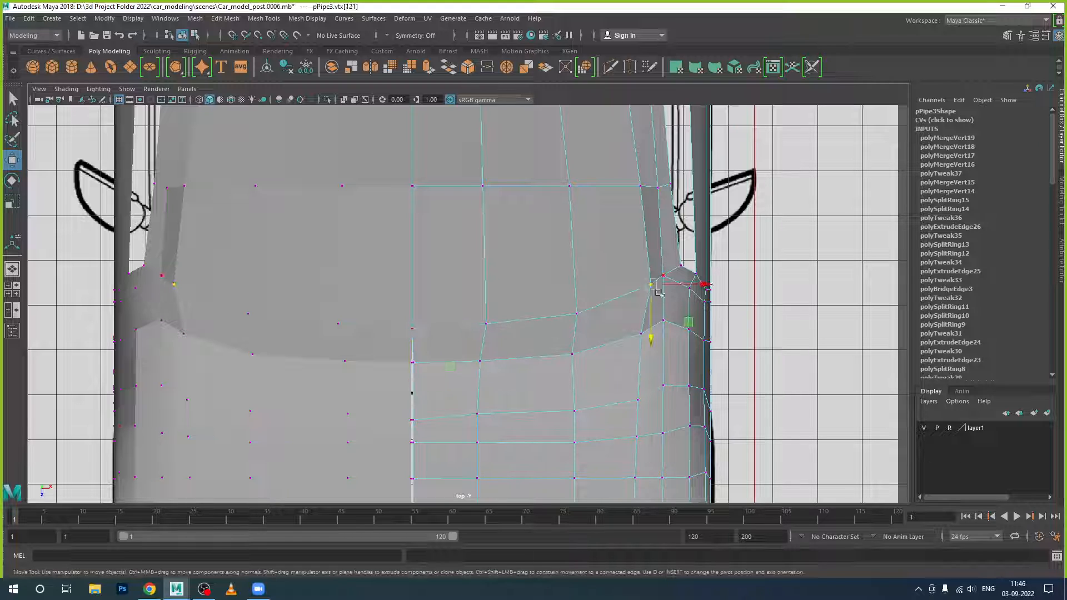
left_click_drag(692, 286, 688, 289)
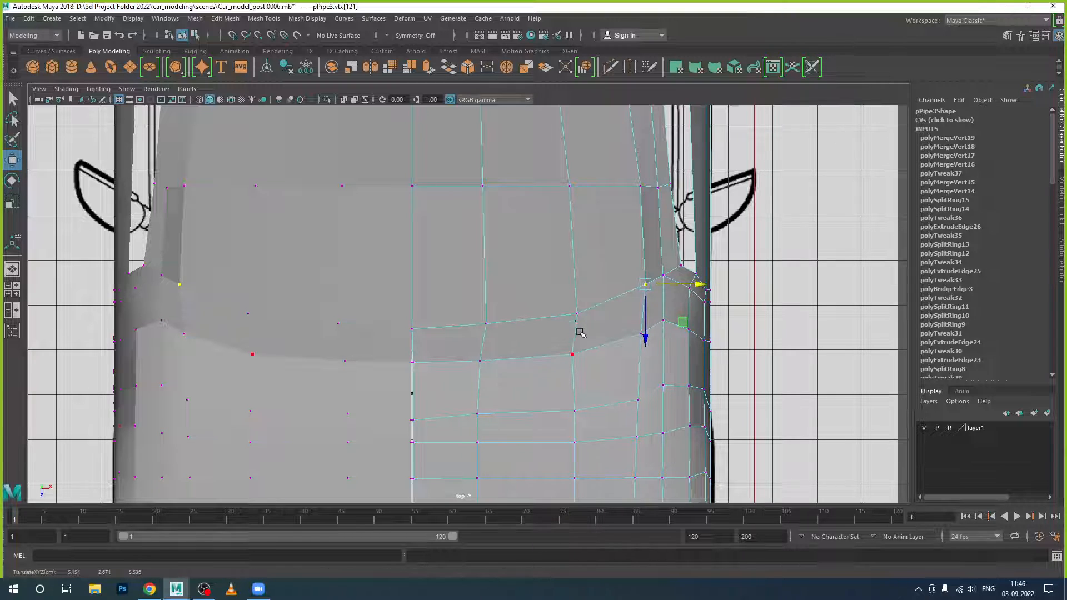
left_click(577, 315)
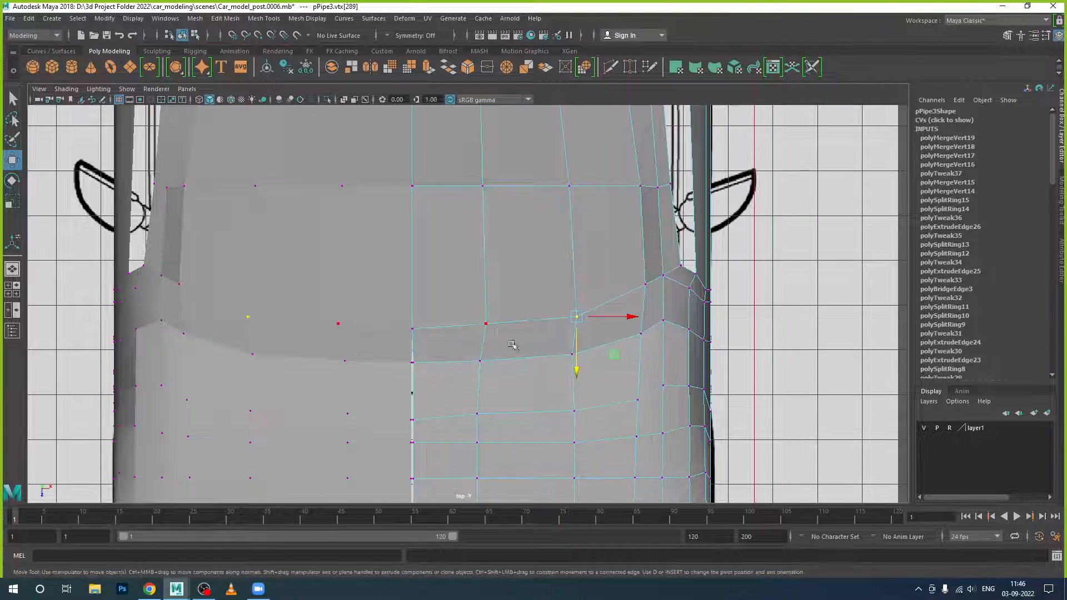
left_click(487, 326)
left_click_drag(487, 352, 487, 355)
left_click_drag(532, 328, 529, 328)
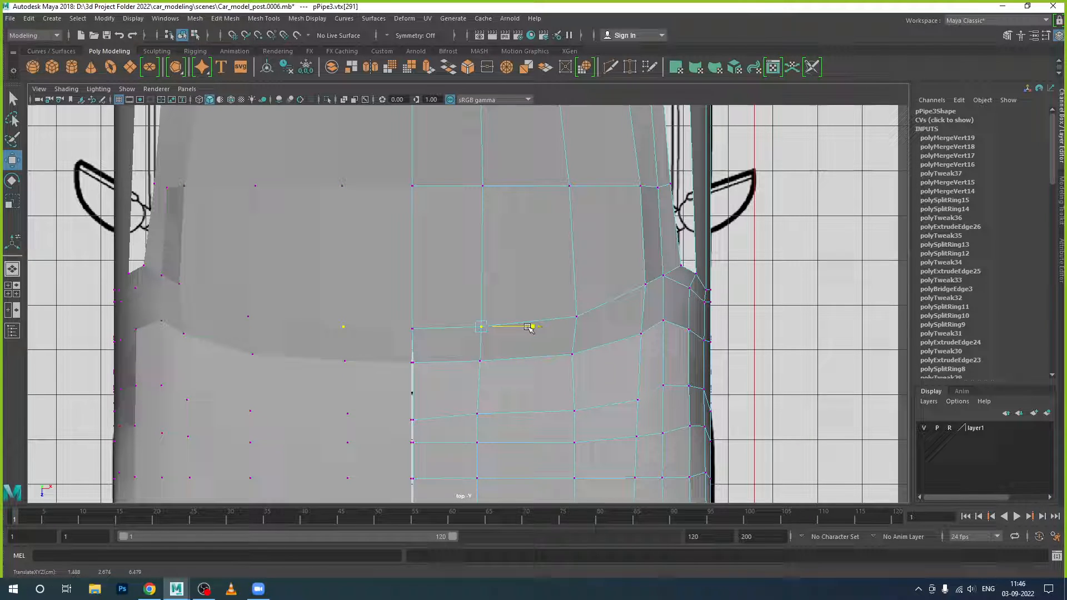
left_click(578, 317)
scroll(606, 325, "down", 2)
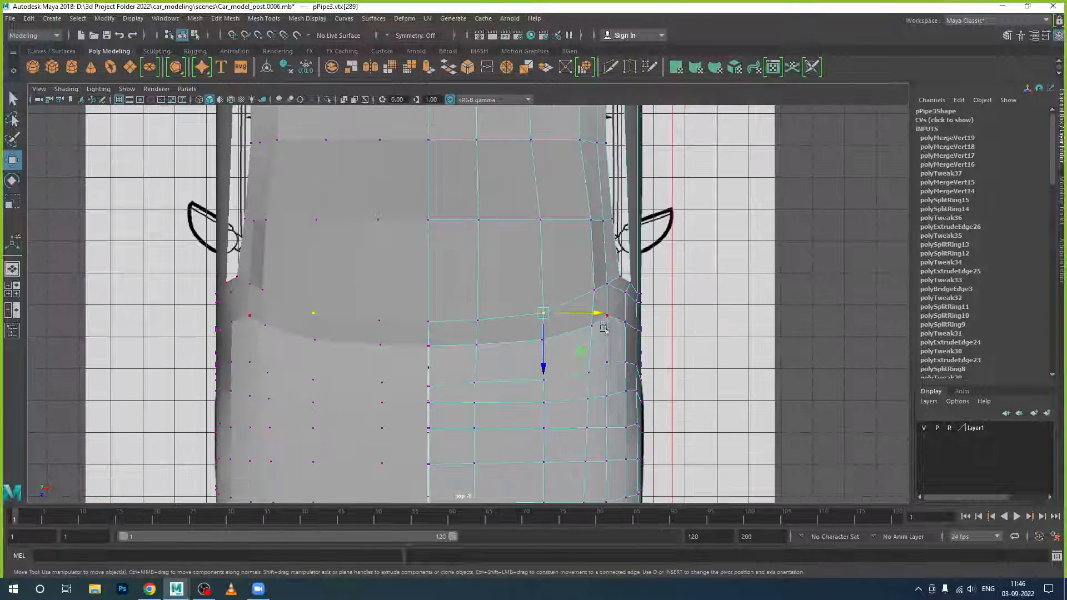
middle_click_drag(604, 328, 558, 366, "alt")
left_click_drag(559, 365, 550, 341, "alt")
scroll(566, 332, "up", 1)
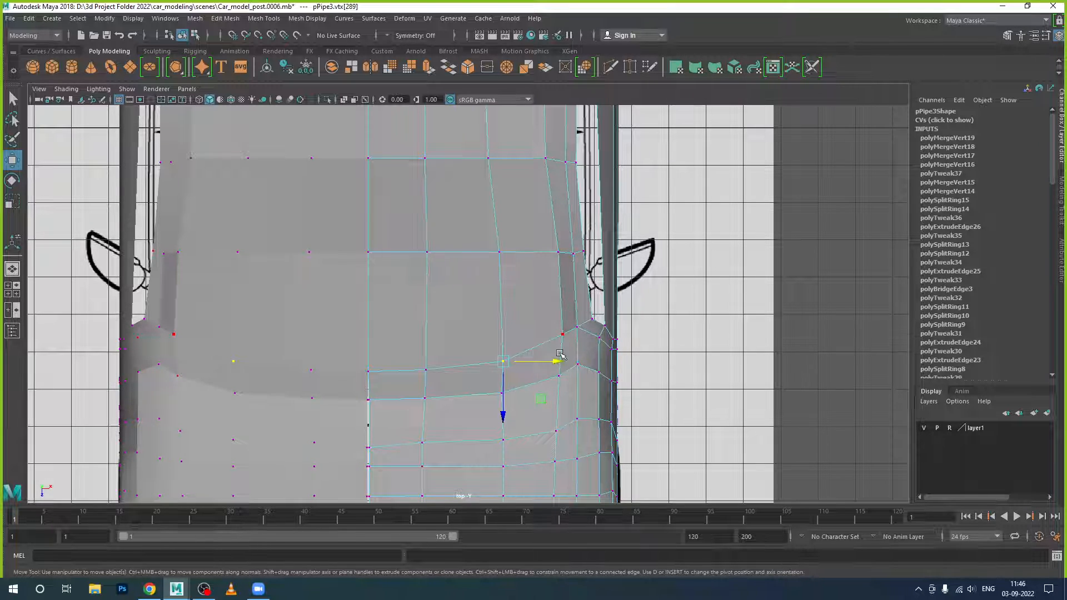
Return to object mode, display the body smoothed and examine the windshield's lower curve in the top and perspective views
right_click_drag(571, 332, 623, 256)
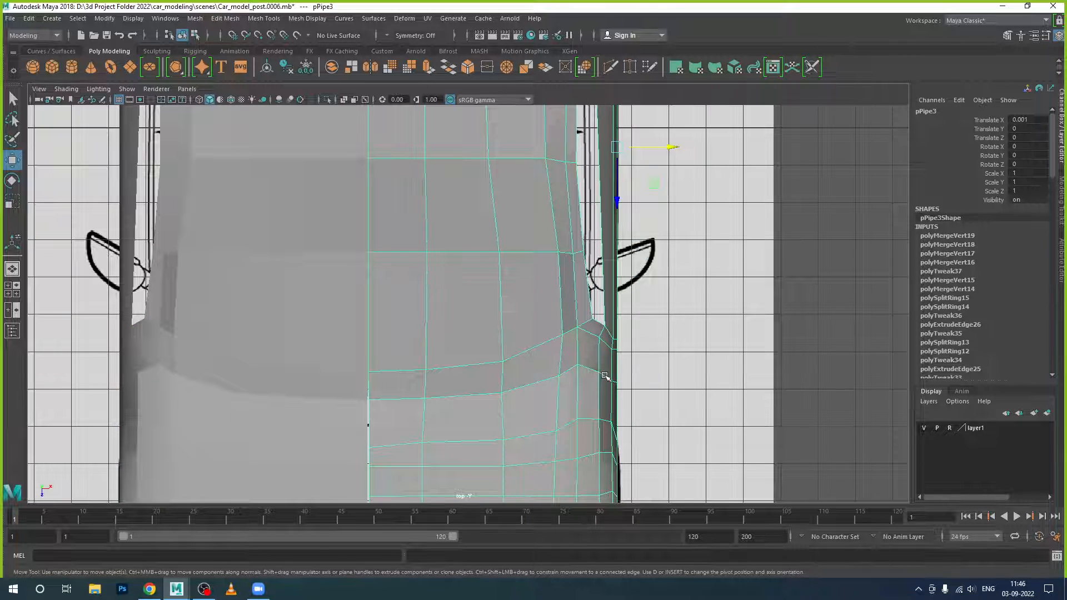
key("3")
left_click(670, 375)
scroll(670, 375, "down", 1)
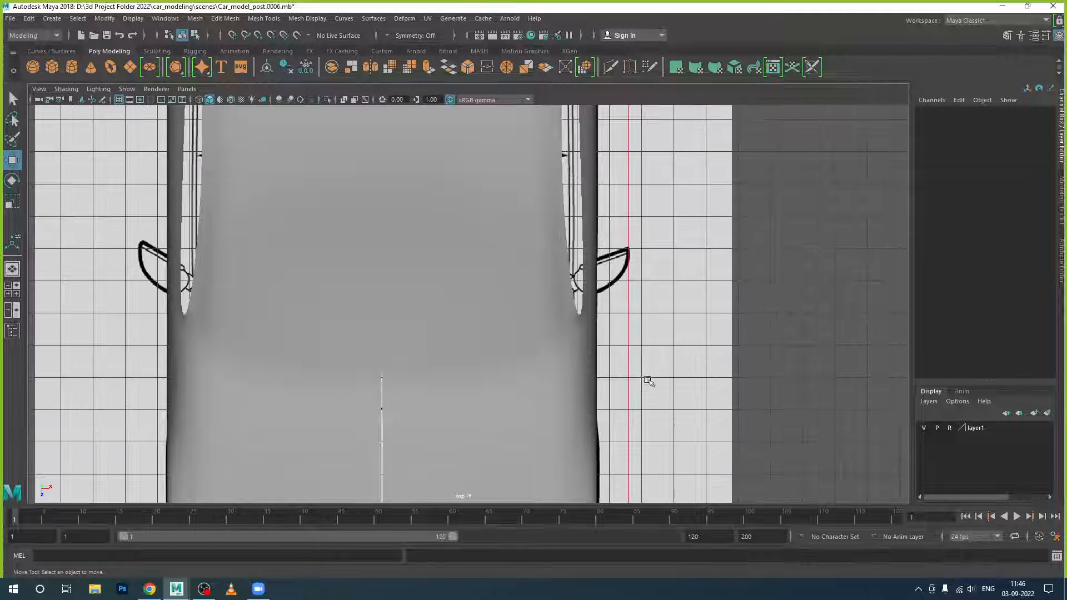
left_click_drag(647, 380, 626, 375, "alt")
key("space")
key("space")
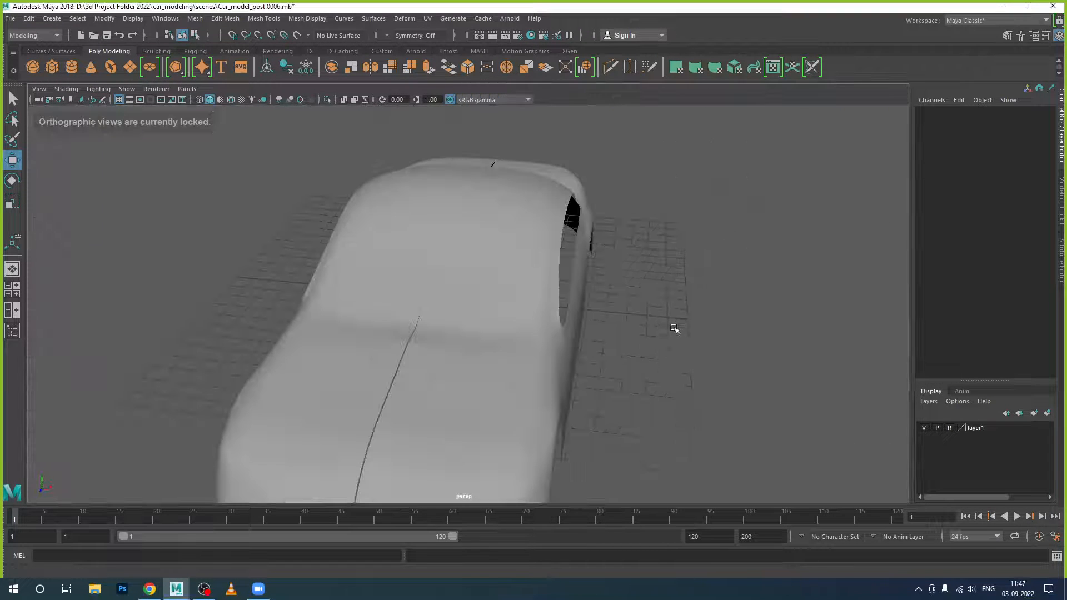
left_click_drag(674, 329, 637, 324, "alt")
middle_click_drag(637, 323, 615, 367, "alt")
left_click_drag(615, 367, 624, 350, "alt")
Display the near half unsmoothed and raise the vertex row across the windshield's upper edge and pillar slightly
left_click(625, 350)
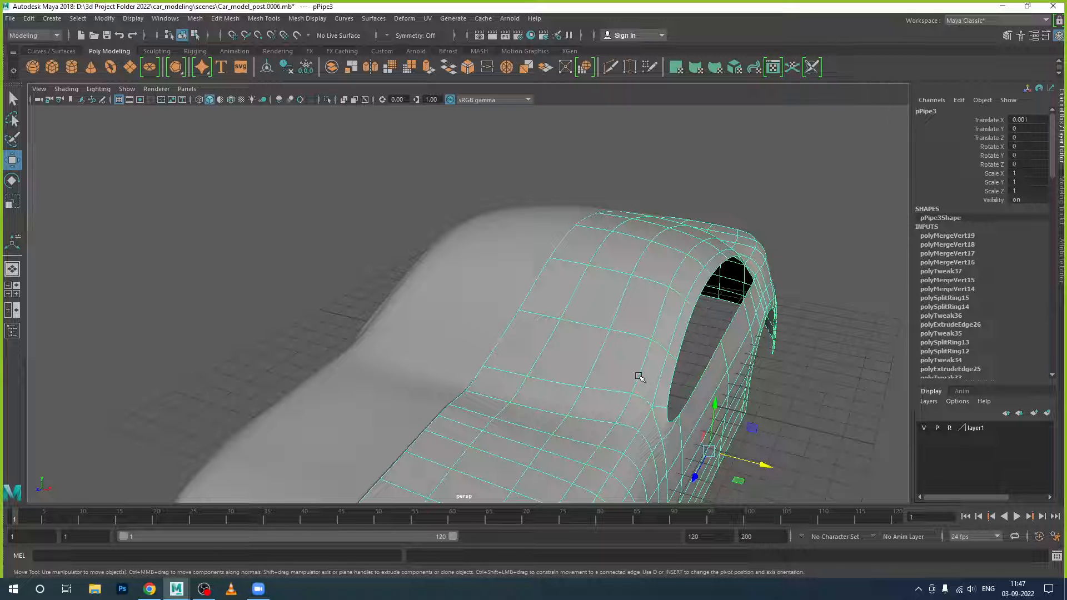
right_click_drag(636, 362, 633, 301)
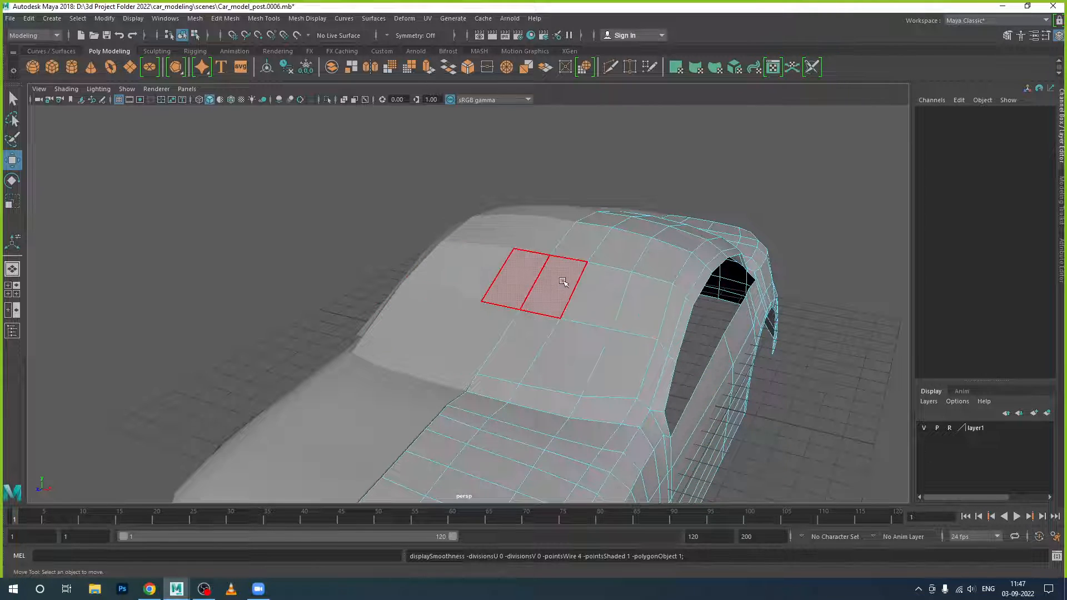
scroll(562, 305, "up", 5)
middle_click_drag(641, 351, 627, 267, "alt")
left_click_drag(633, 272, 587, 259, "alt")
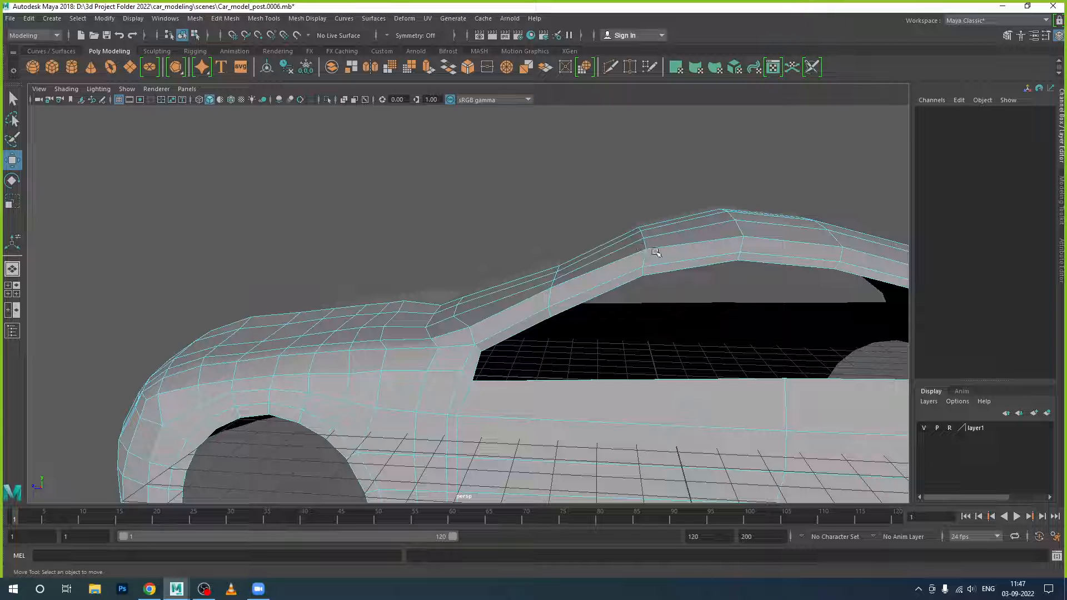
right_click_drag(657, 252, 629, 255)
left_click_drag(616, 212, 674, 298)
left_click_drag(648, 217, 642, 206)
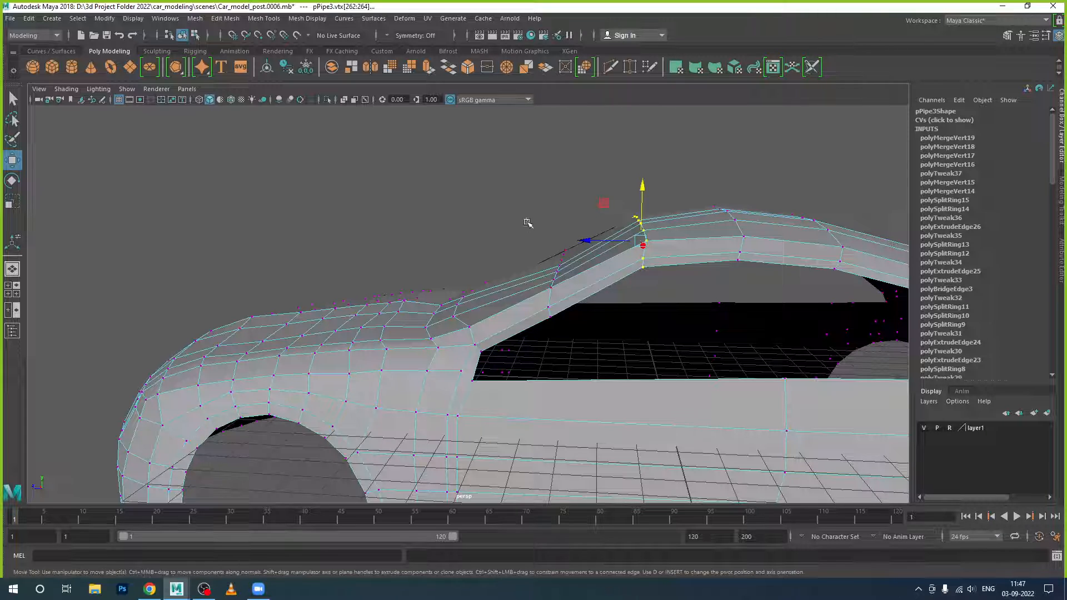
Raise the windshield's middle vertex row and shift it forward, and readjust the upper-edge row to smooth the side profile
left_click_drag(556, 253, 556, 242)
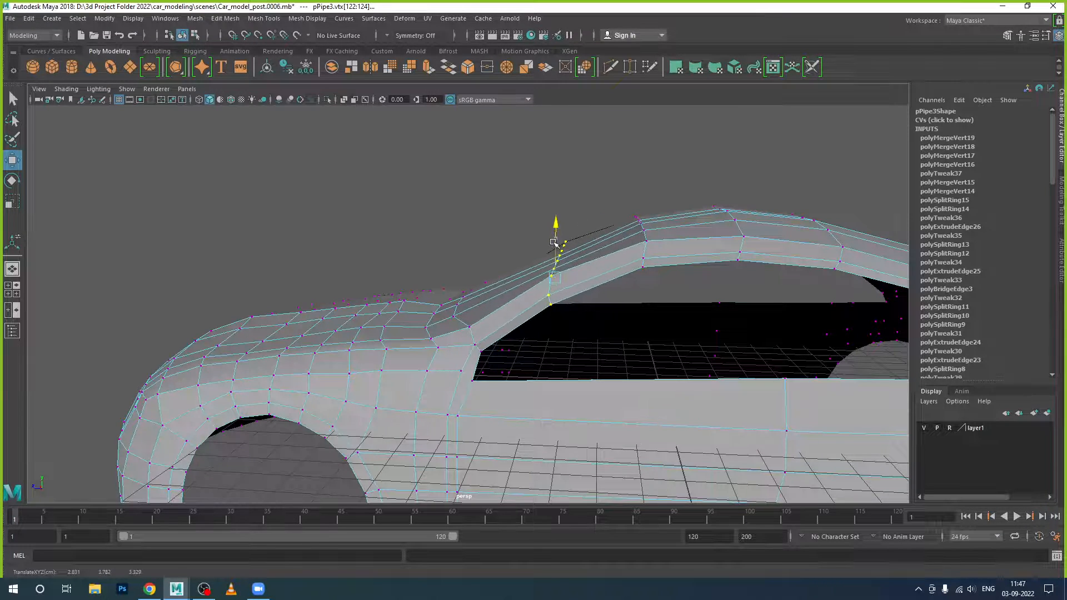
left_click_drag(531, 275, 523, 275)
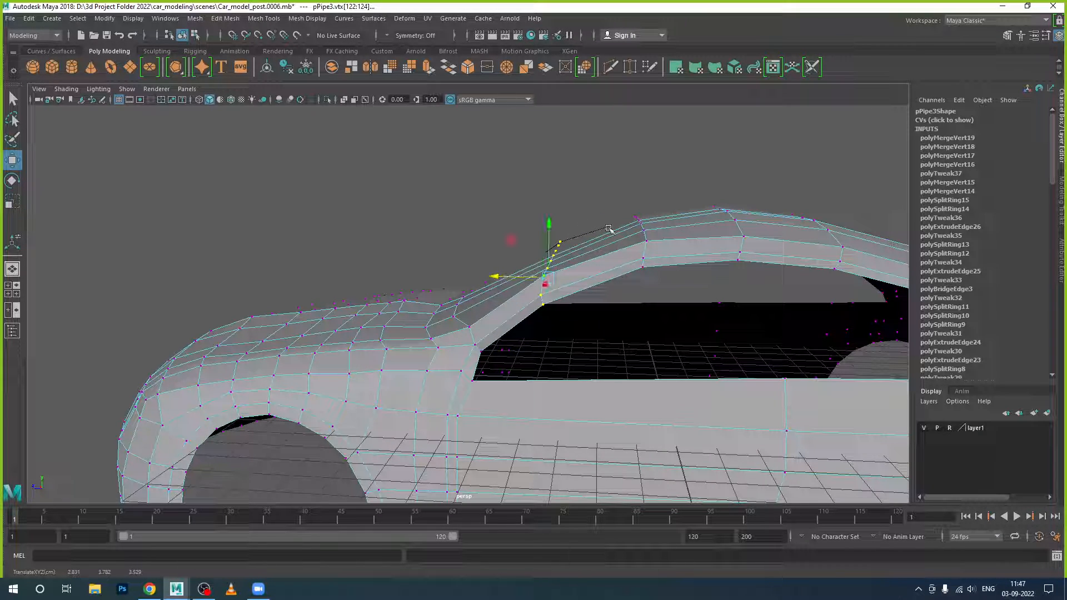
left_click_drag(607, 197, 665, 283)
left_click_drag(614, 239, 637, 215)
Move the windshield's upper corner vertex inward along X and slightly down, and return to object mode
left_click_drag(658, 288, 772, 307, "alt")
scroll(693, 282, "up", 5)
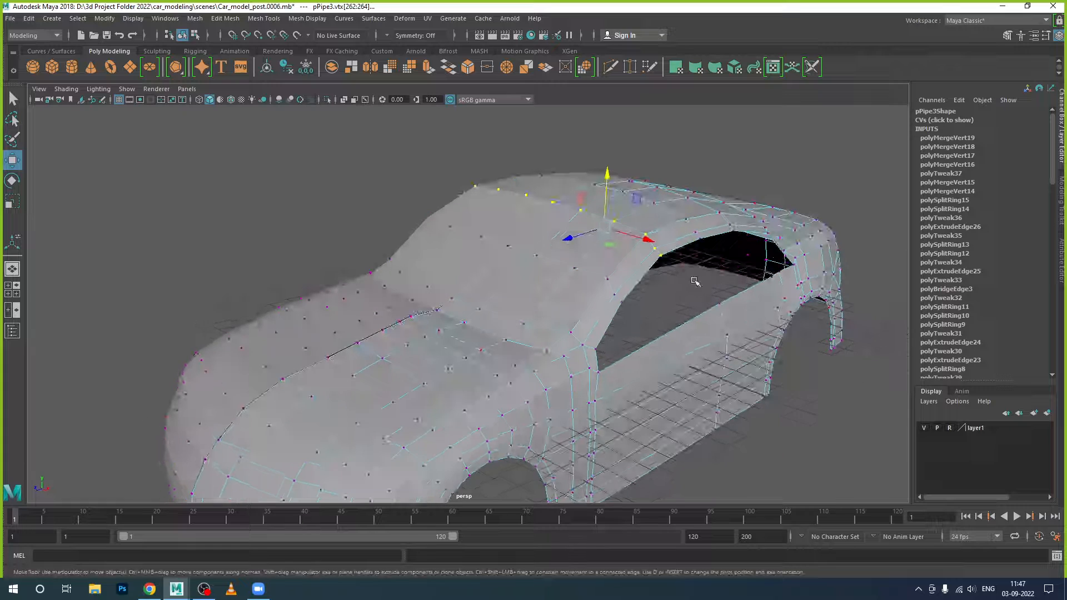
left_click_drag(714, 239, 742, 255, "alt")
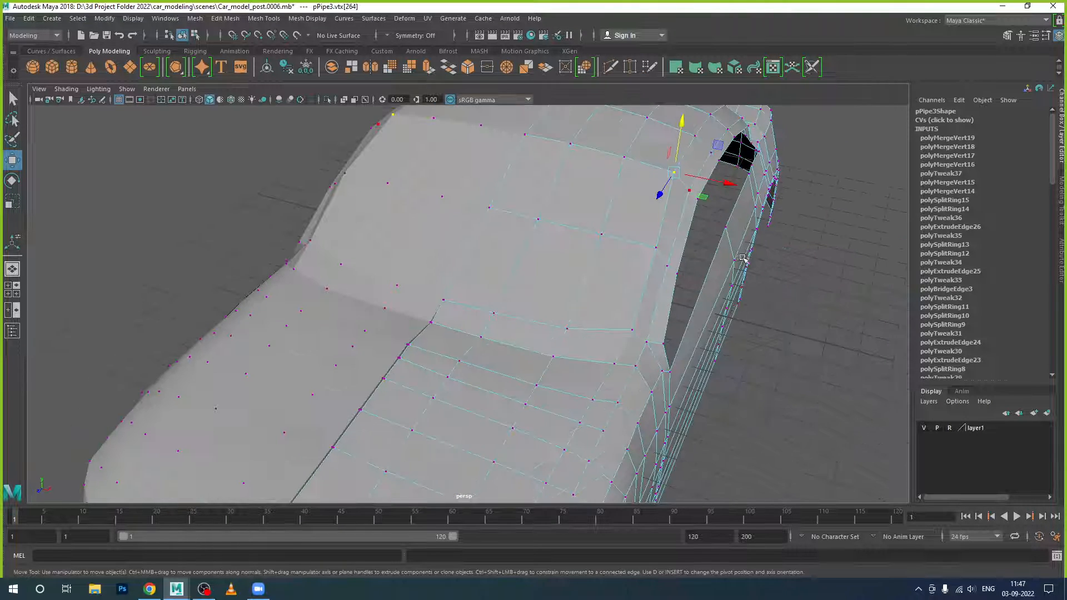
left_click_drag(729, 181, 722, 182)
left_click_drag(668, 152, 666, 158)
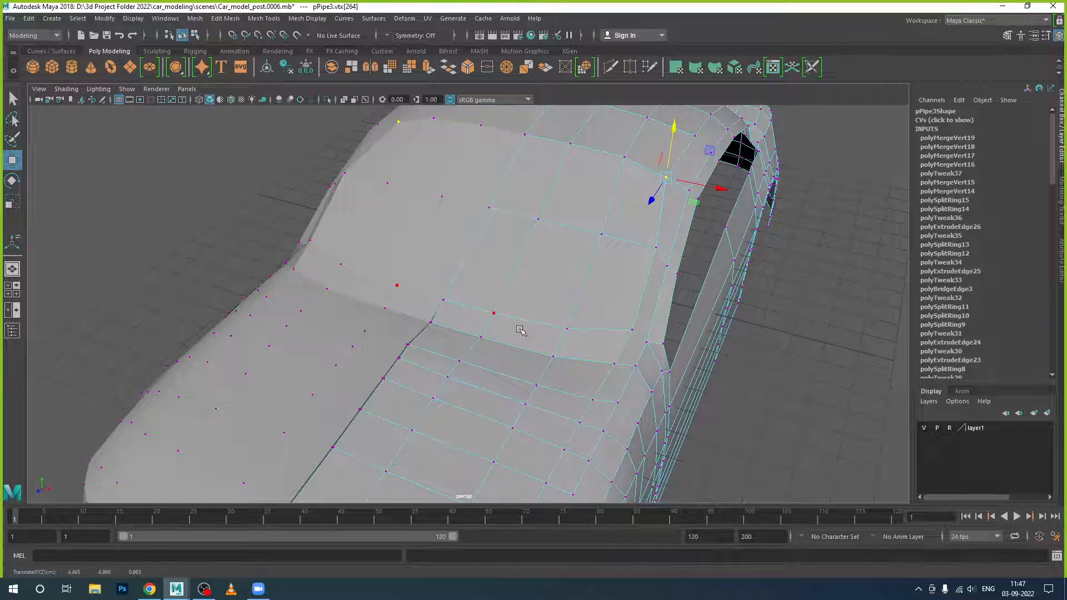
right_click_drag(651, 233, 701, 218)
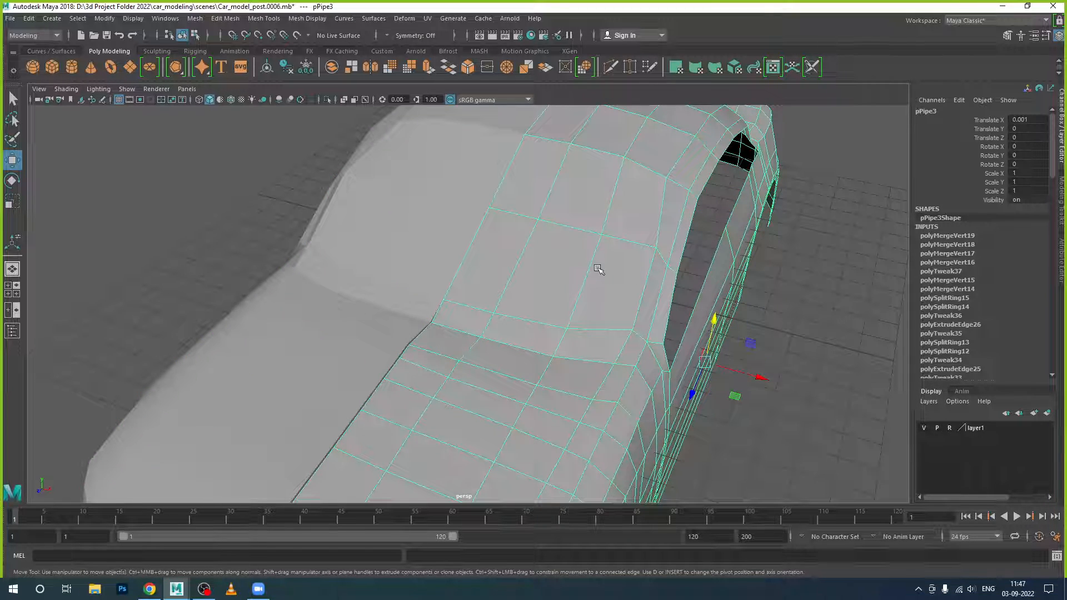
Duplicate the windshield faces of the car's near half as a separate piece, move it up off the body and return to object mode
right_click_drag(622, 214, 621, 246)
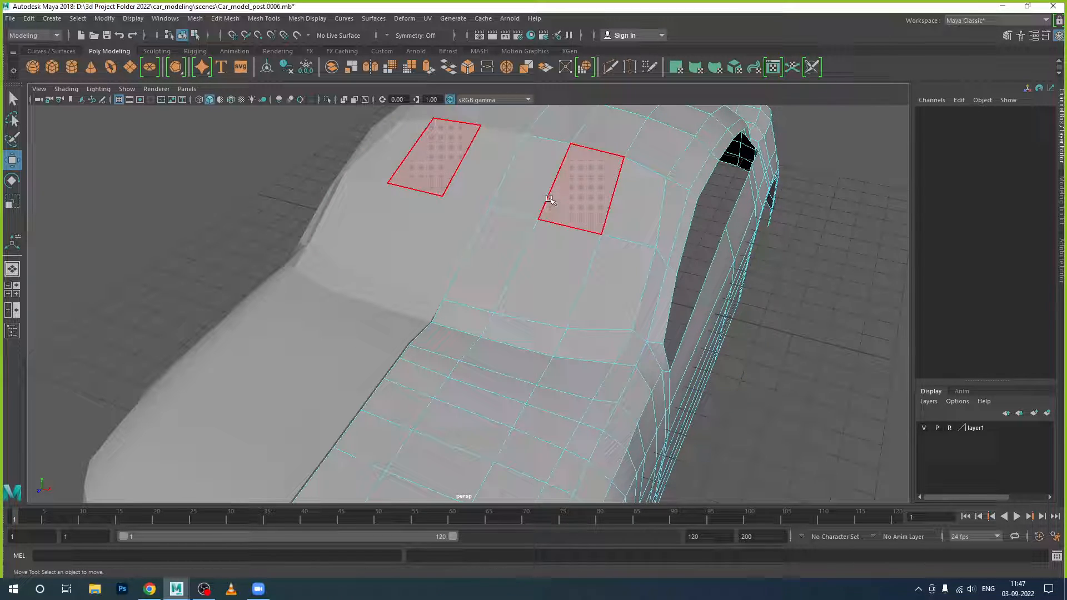
left_click(597, 213, "shift")
left_click(627, 215, "shift")
left_click(607, 263, "shift")
left_click(552, 266, "shift")
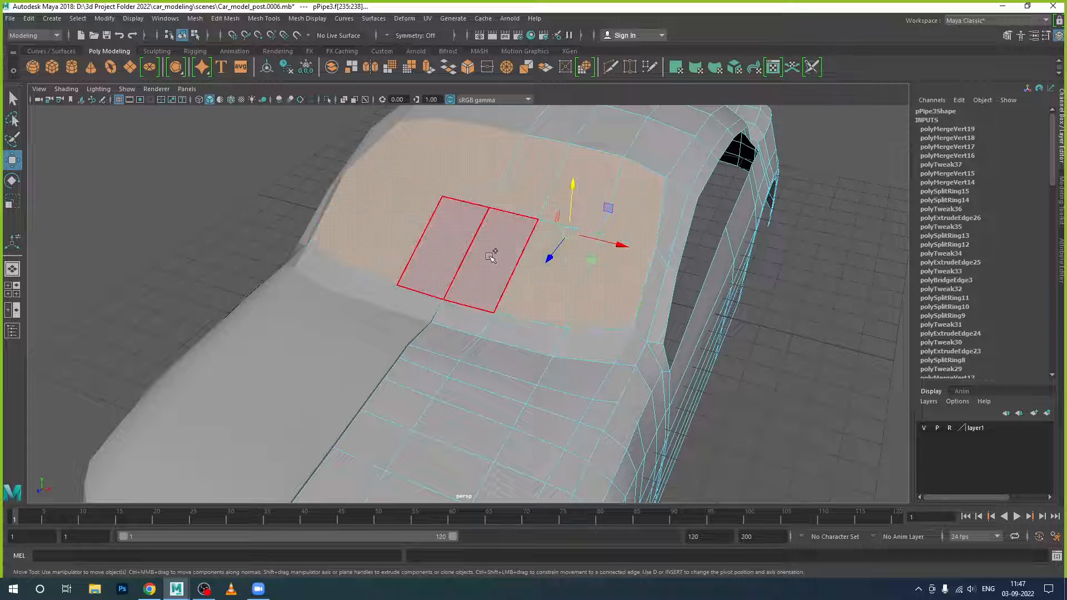
mouse_move(627, 319)
left_mouse_down("alt")
mouse_move(575, 306)
mouse_move(631, 335)
left_mouse_up("alt")
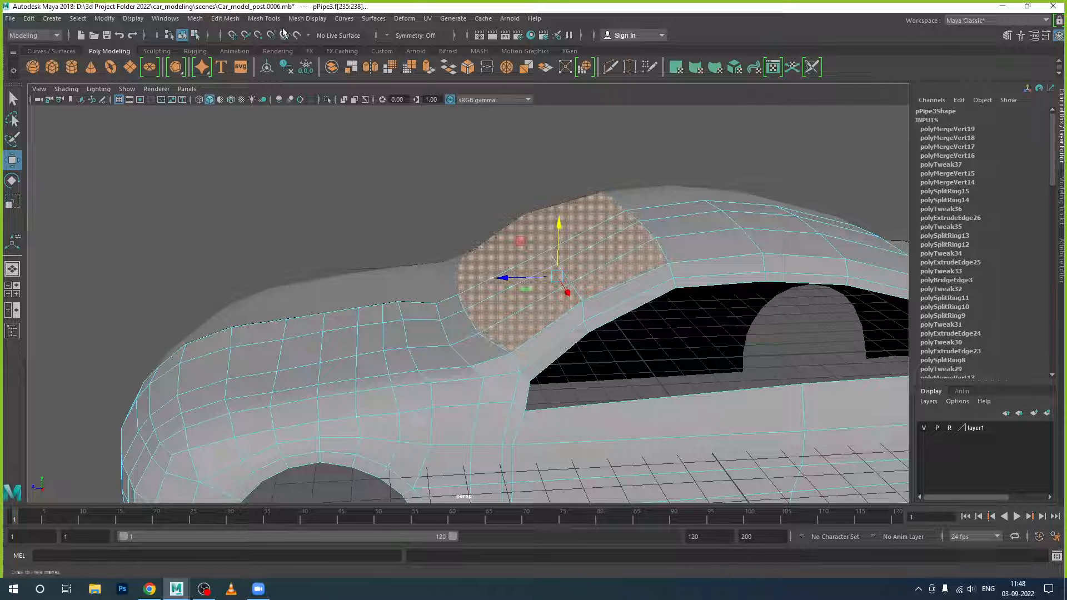
left_click(226, 19)
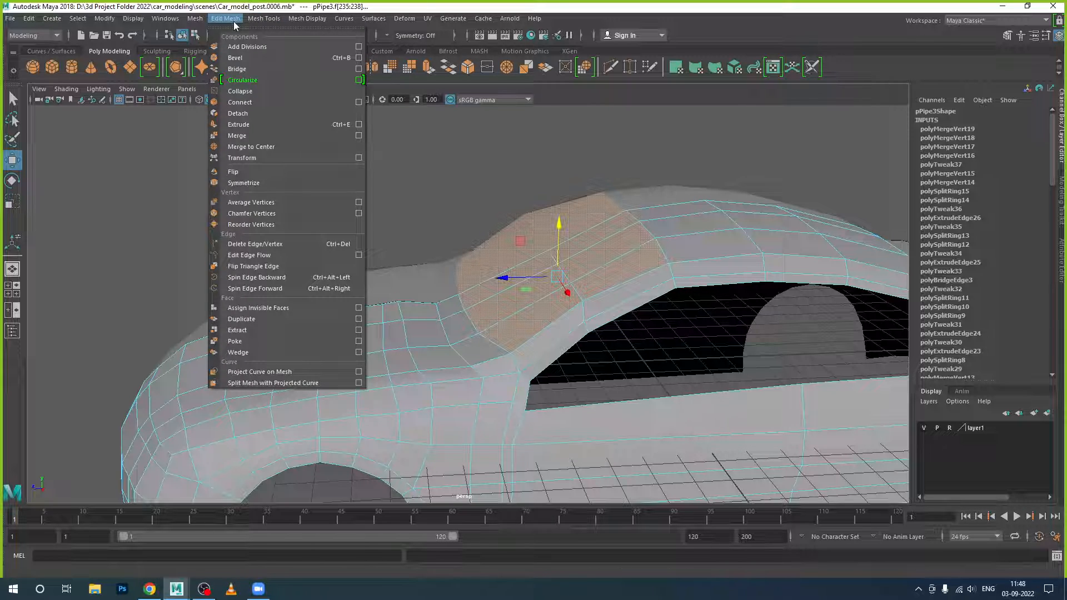
left_click(269, 319)
left_click_drag(517, 293, 466, 209)
right_click_drag(606, 265, 643, 253)
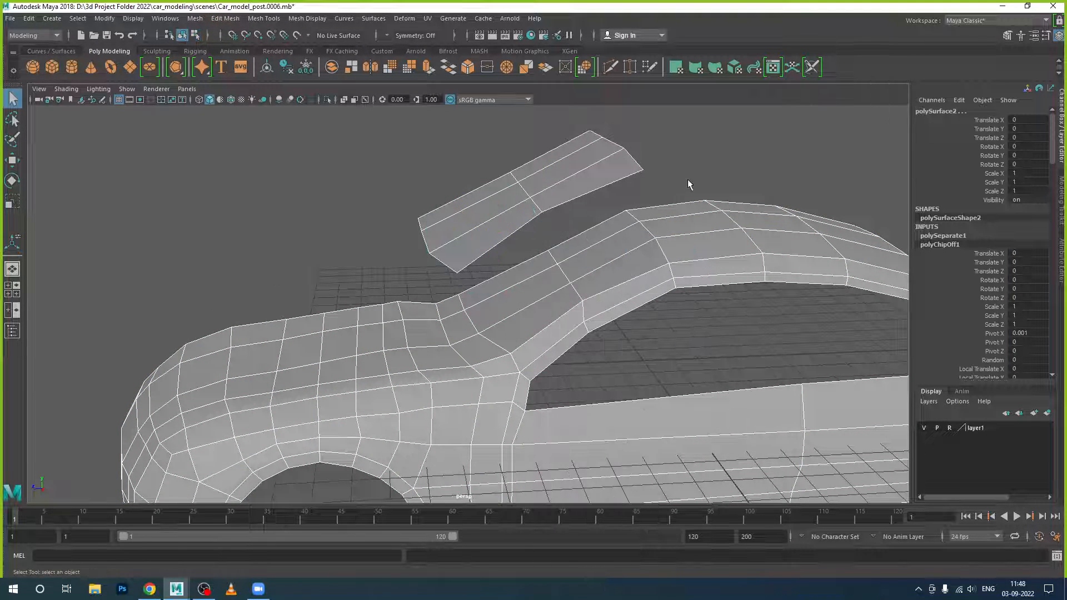
Select only the duplicated windshield piece and assign it a new Blinn material
left_click(689, 179)
left_click(521, 203)
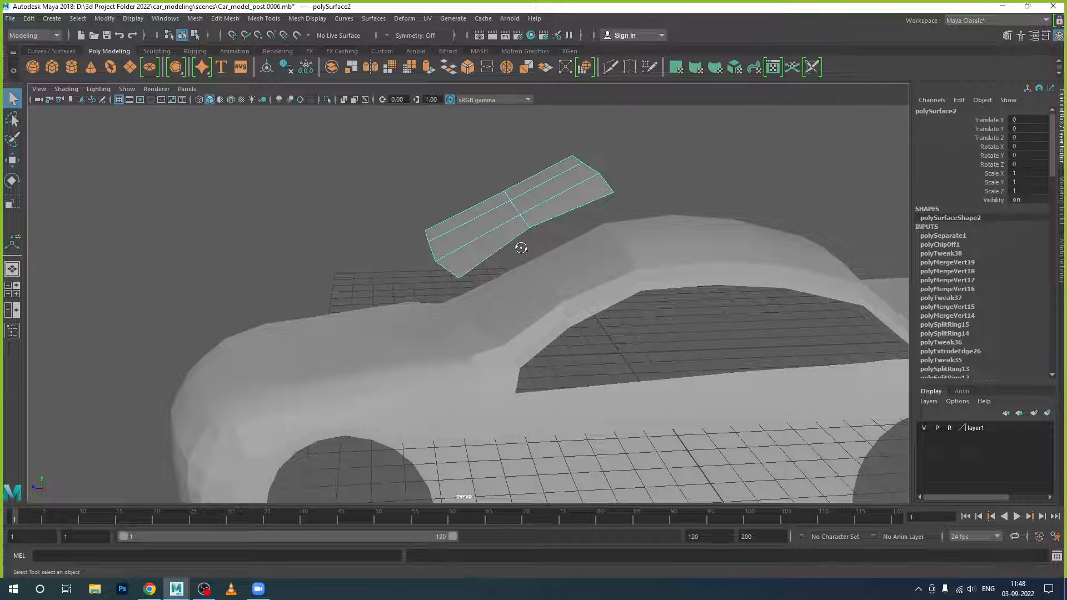
left_click_drag(517, 242, 580, 253, "alt")
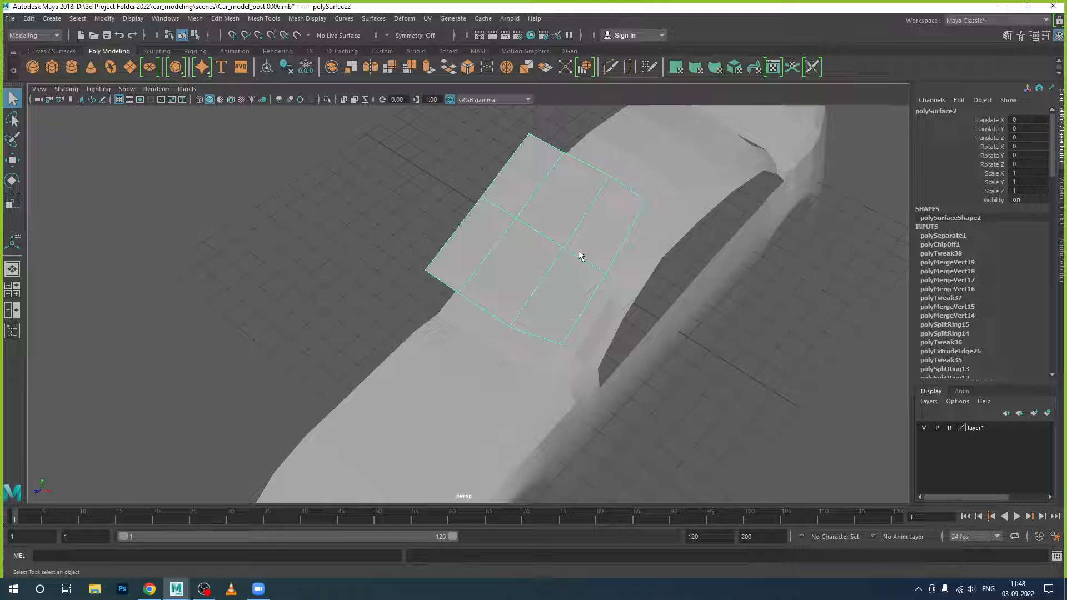
left_click_drag(573, 252, 552, 226, "alt")
right_click_drag(552, 221, 591, 208)
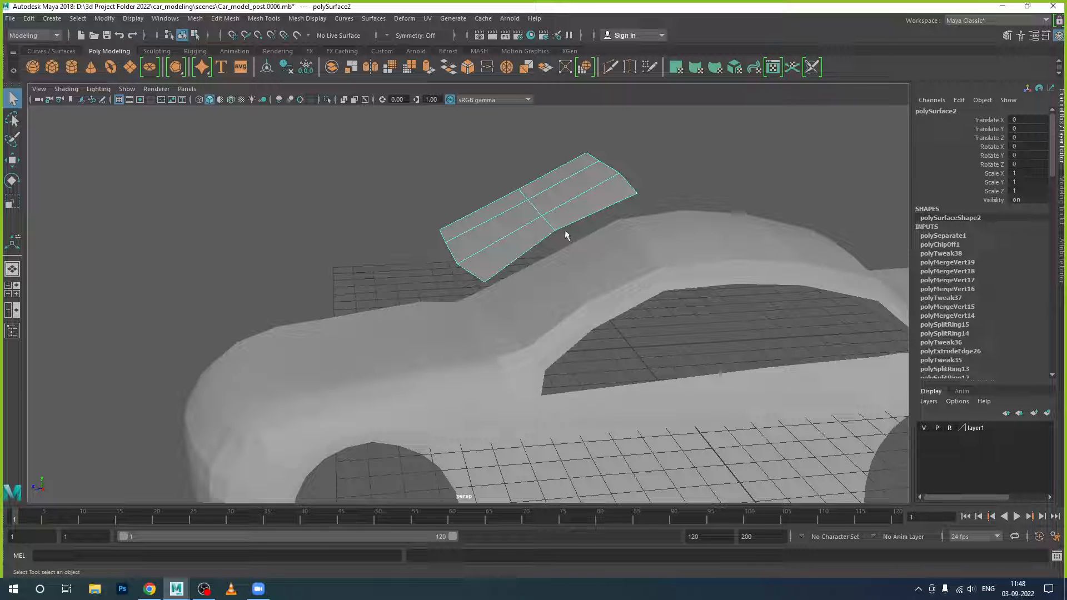
left_click_drag(567, 235, 548, 265, "alt")
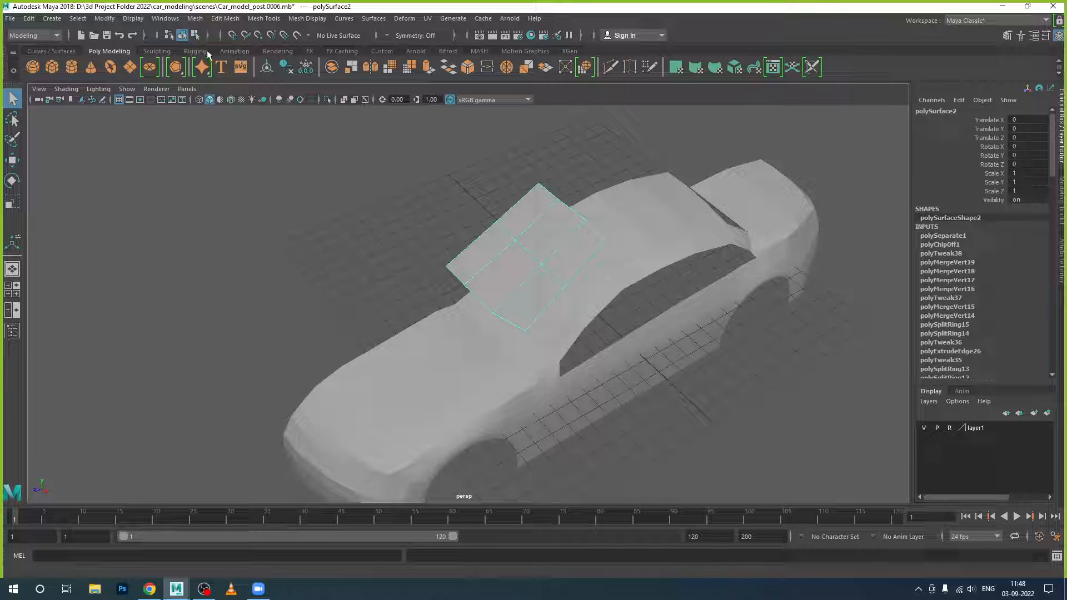
left_click(272, 52)
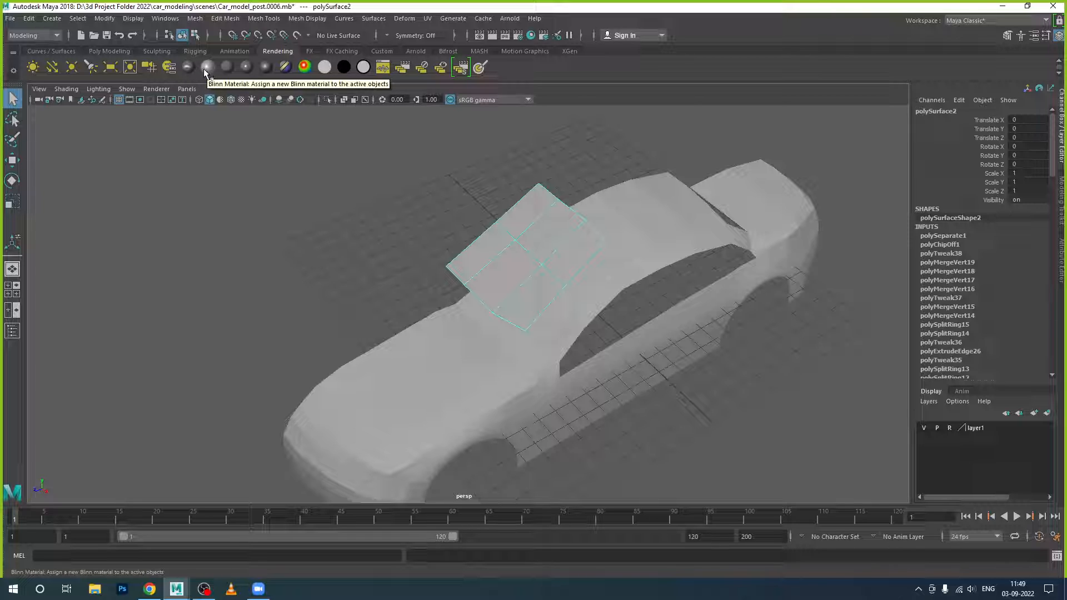
Show the duplicated windshield piece's attributes and delete its construction history
key("ctrl+a")
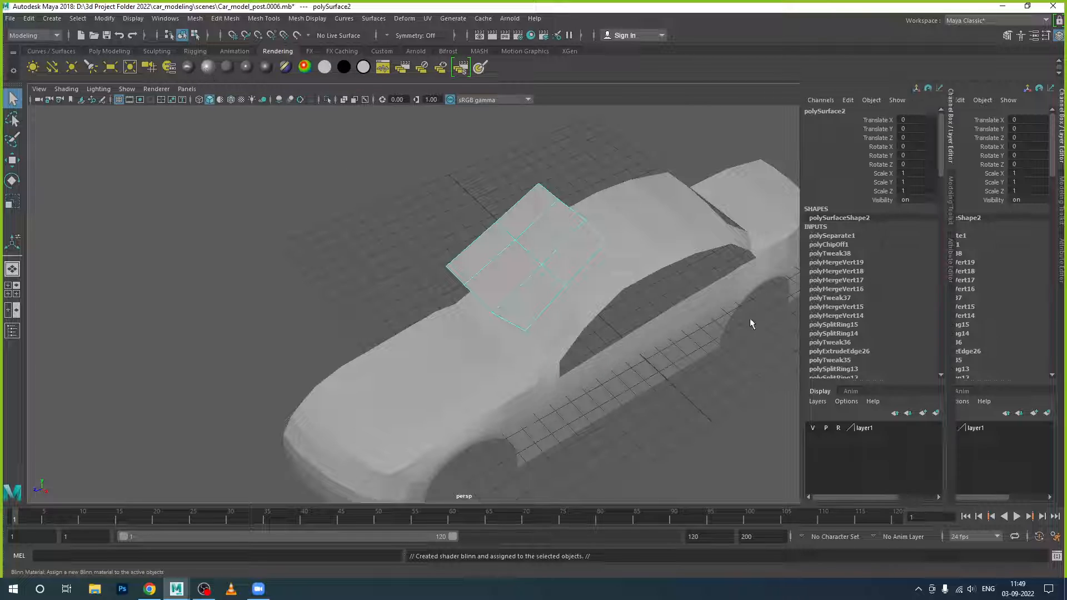
left_click_drag(477, 277, 506, 320, "alt")
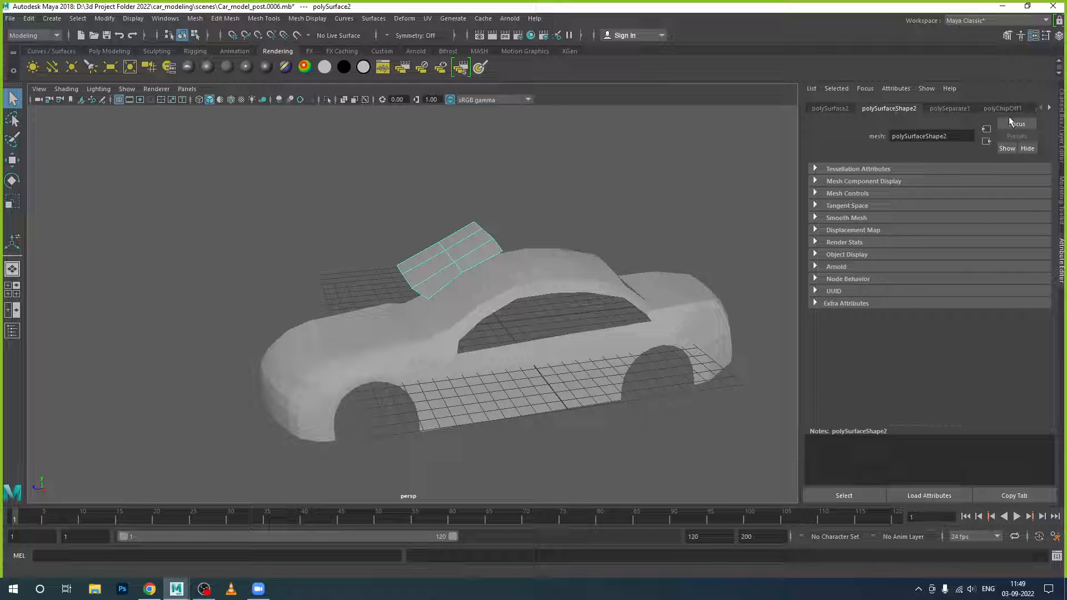
left_click(1049, 108)
left_click(1049, 108)
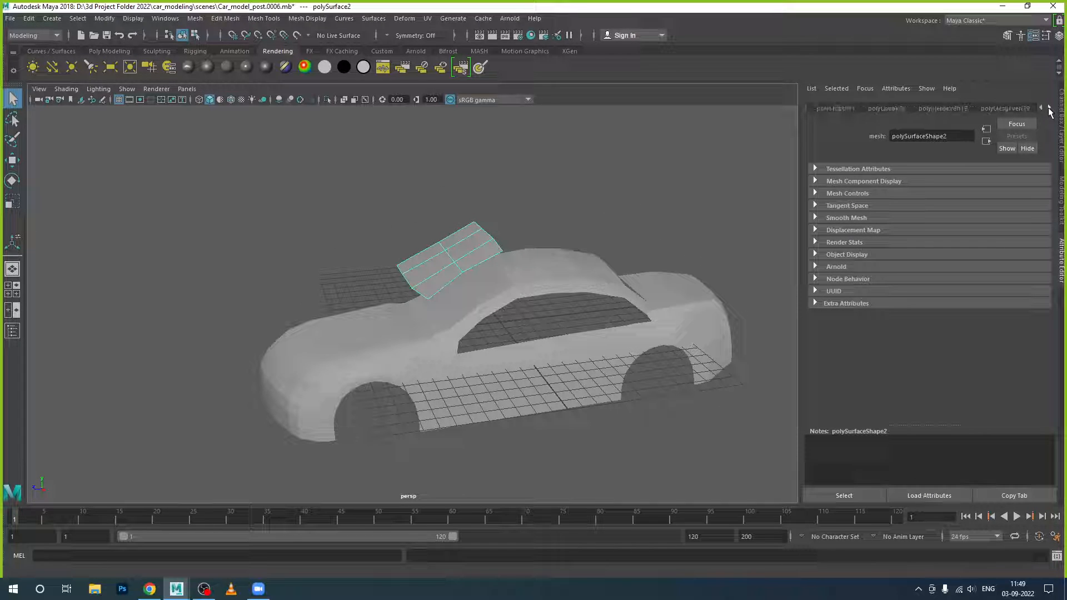
left_click(1049, 109)
left_click(1049, 108)
left_click(1049, 108)
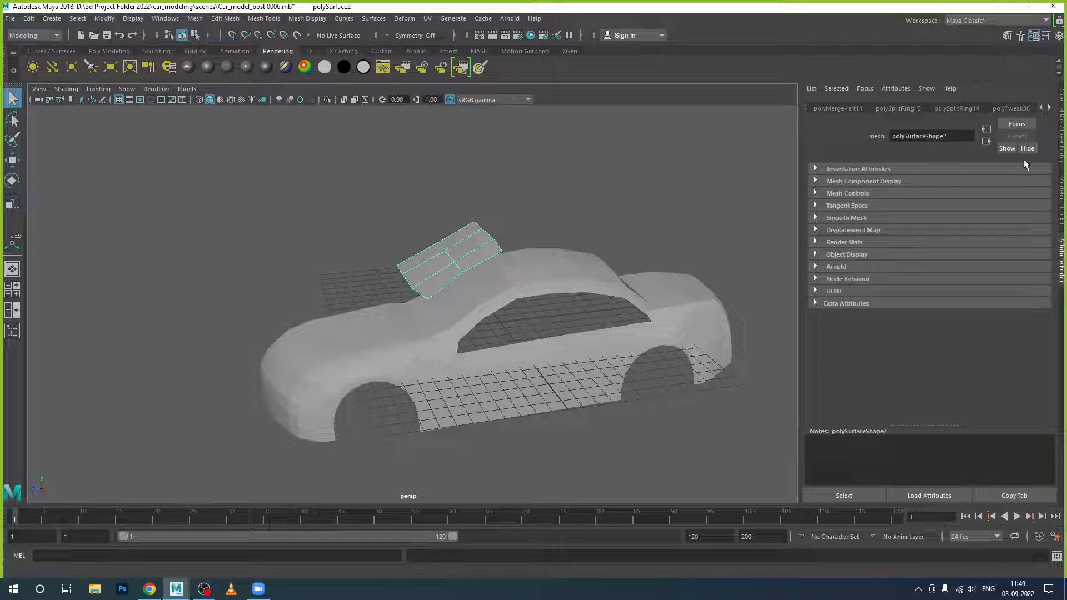
left_click(29, 19)
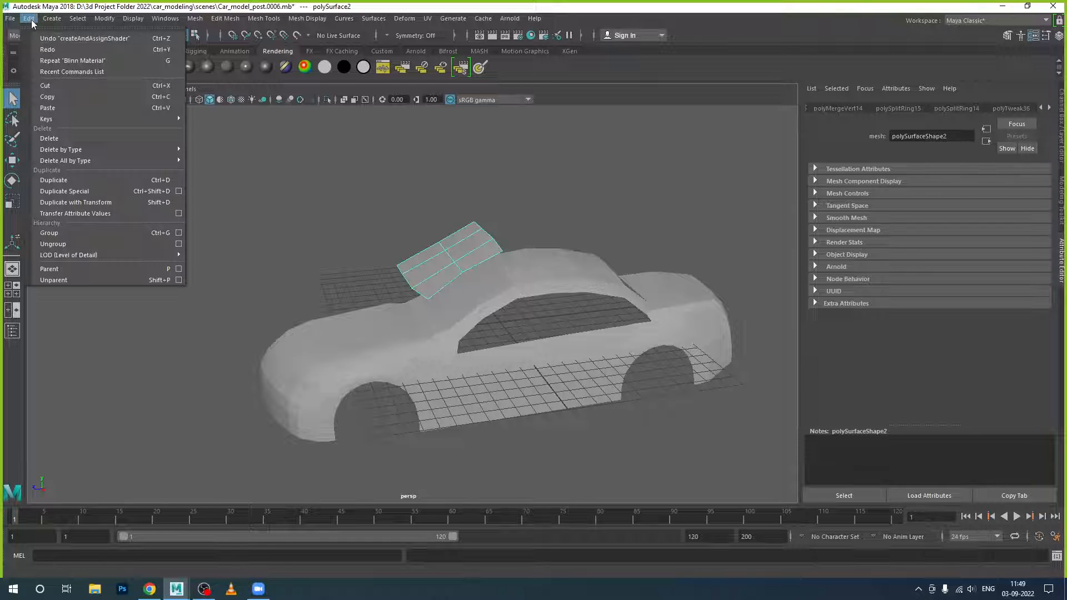
mouse_move(67, 149)
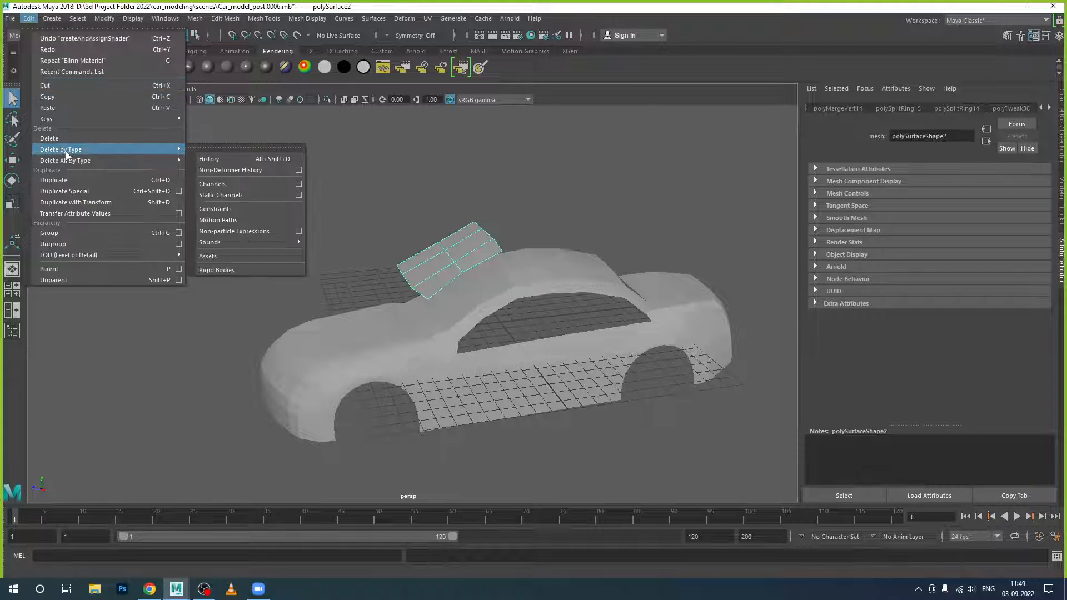
left_click(235, 161)
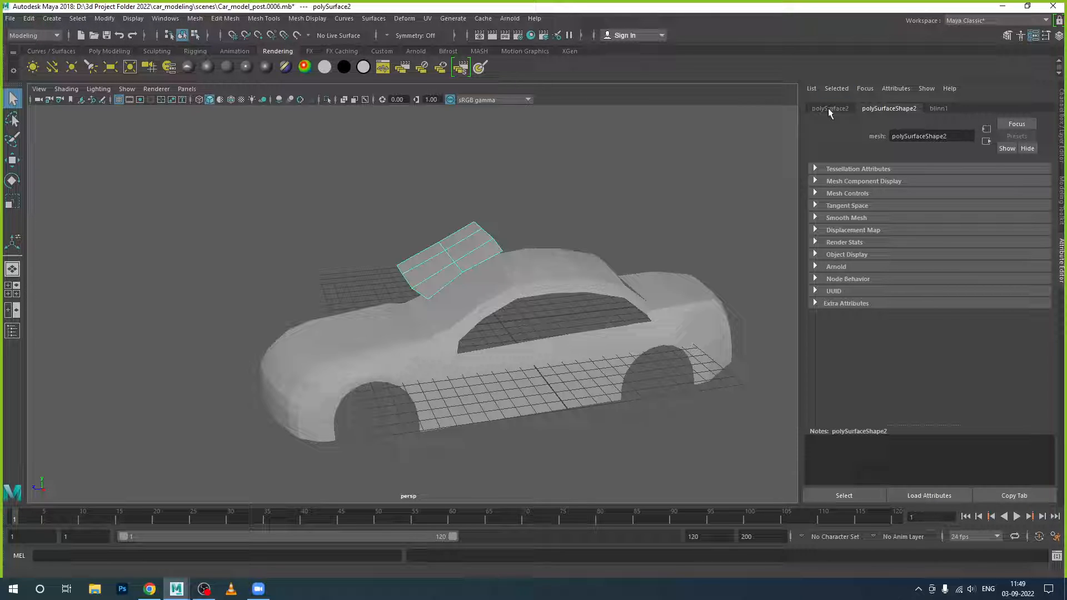
Set the Blinn material's colour to teal blue and raise its transparency to about half
left_click(939, 110)
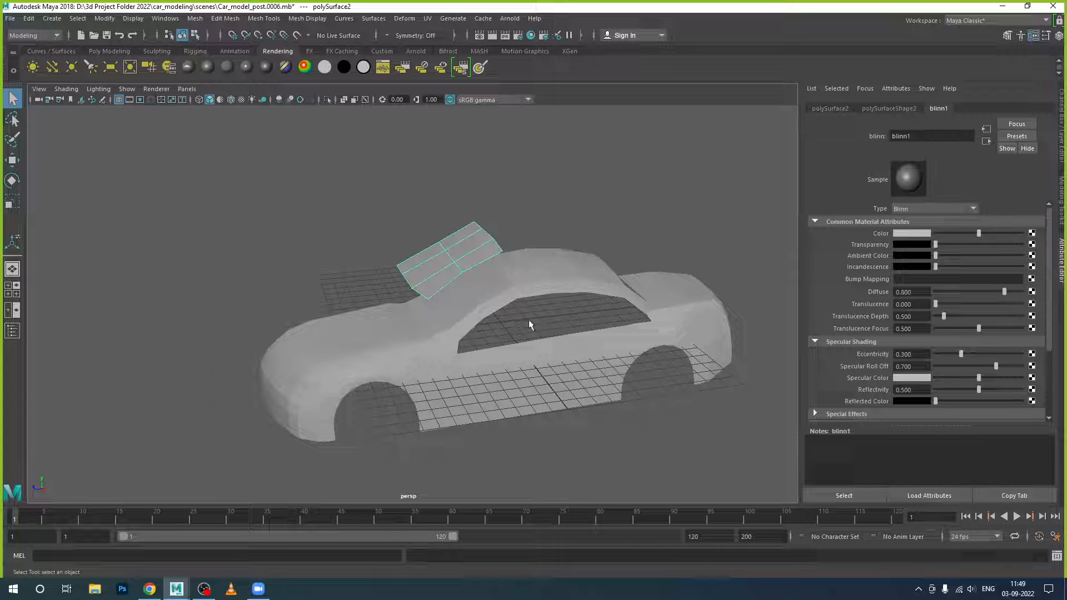
left_click_drag(489, 294, 457, 269, "alt")
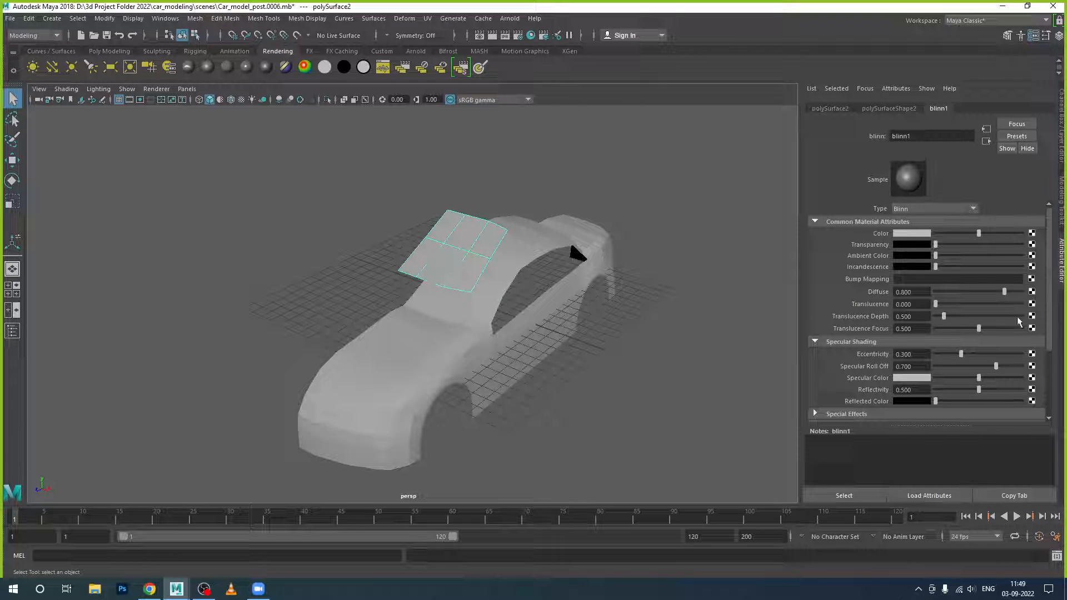
left_click(921, 236)
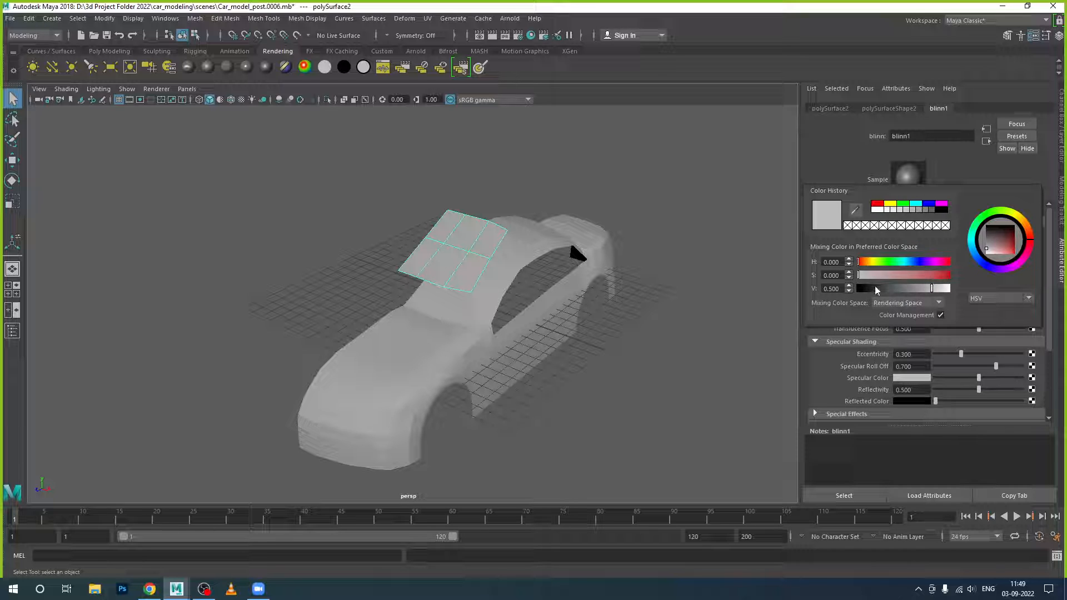
left_click_drag(889, 266, 906, 264)
left_click(934, 279)
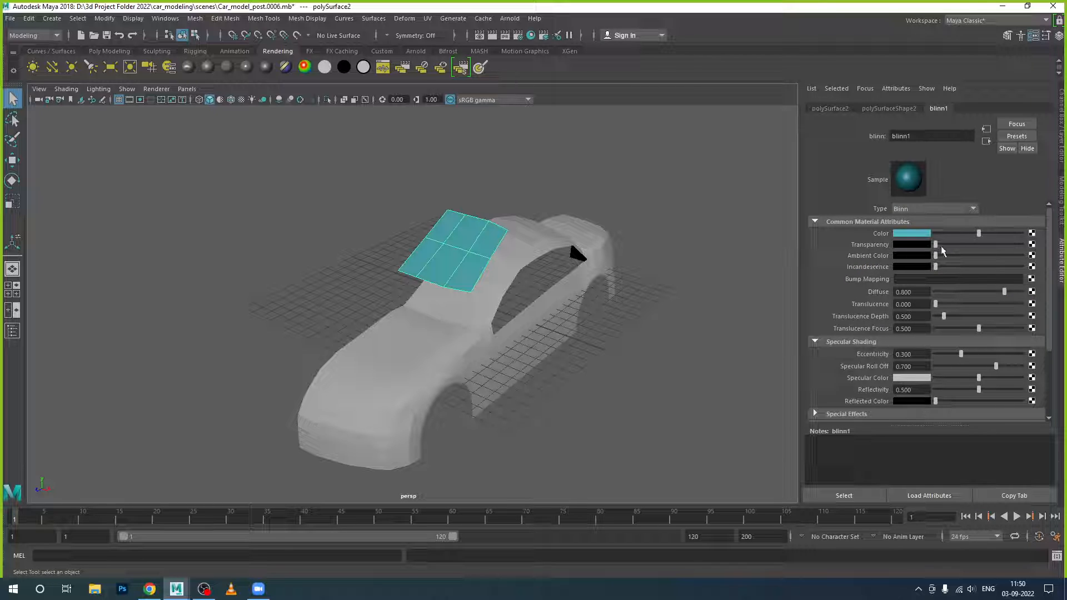
left_click_drag(937, 244, 977, 247)
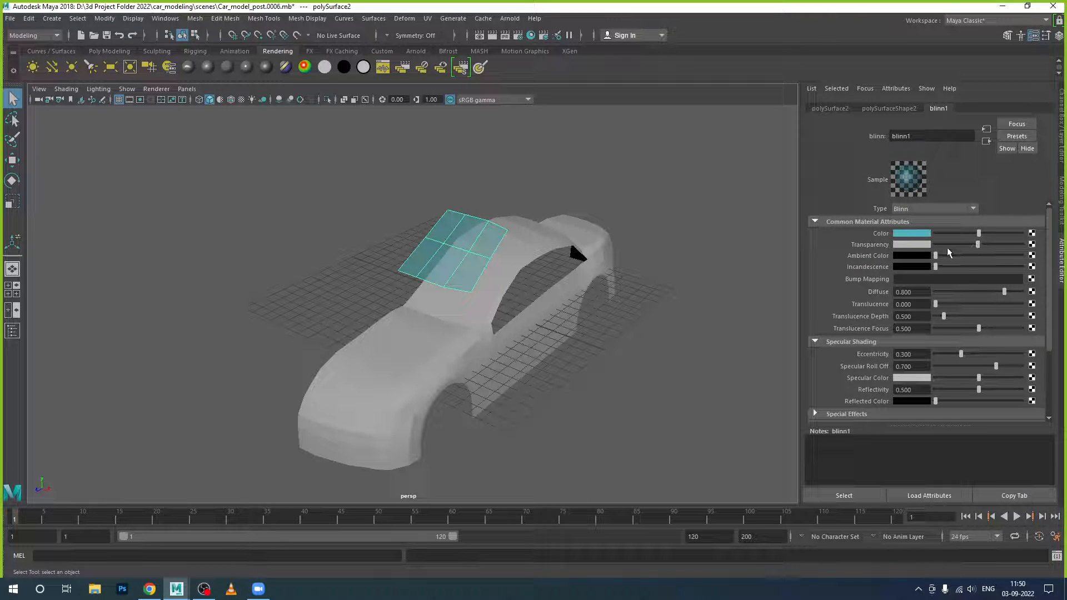
Move the transparent glass piece back down onto the body's windshield area and deselect it
mouse_move(636, 326)
left_mouse_down("alt")
mouse_move(612, 331)
mouse_move(656, 345)
mouse_move(634, 337)
left_mouse_up("alt")
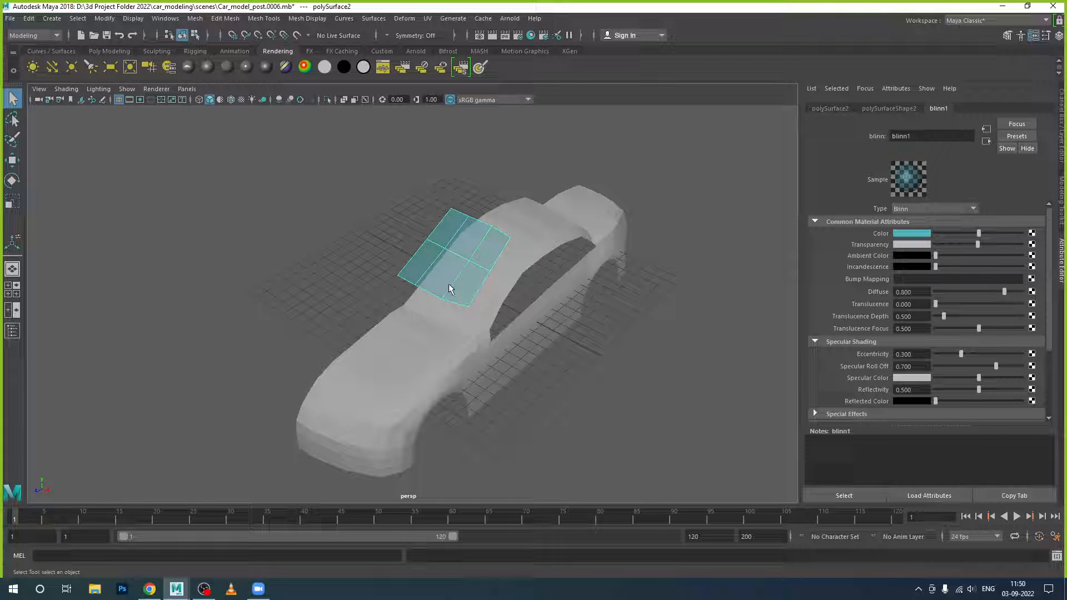
key("w")
left_click_drag(450, 288, 525, 290, "alt")
left_click_drag(482, 336, 457, 339)
left_click_drag(496, 288, 496, 292)
left_click_drag(468, 344, 465, 345)
left_click_drag(496, 301, 496, 303)
left_click(523, 317)
left_click_drag(526, 344, 617, 355, "alt")
scroll(440, 304, "up", 8)
left_click_drag(471, 303, 476, 305, "alt")
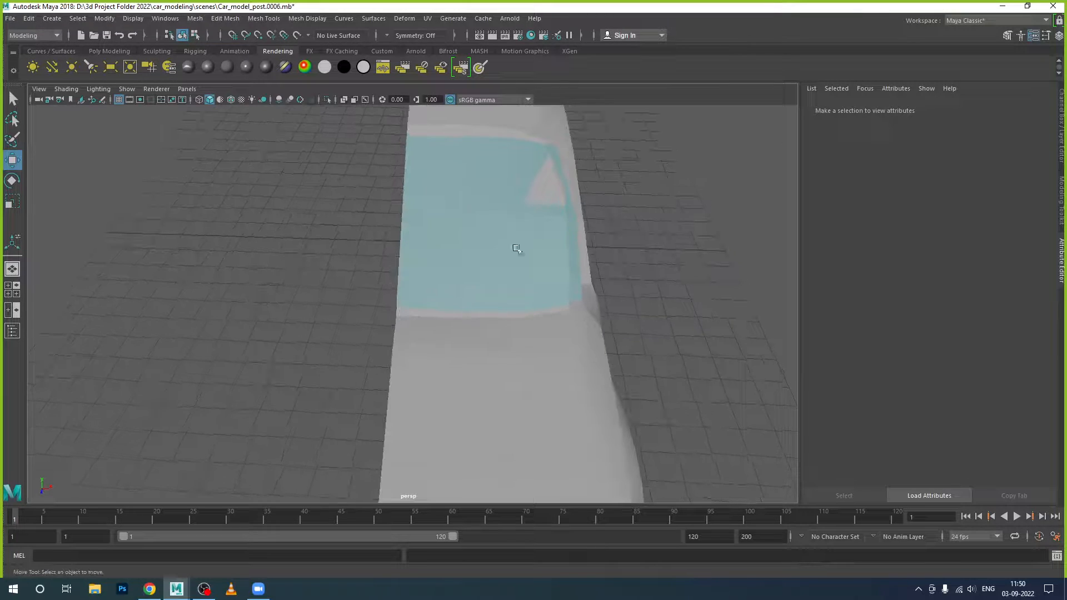
Select the transparent glass piece over the windshield and delete it
left_click(516, 249)
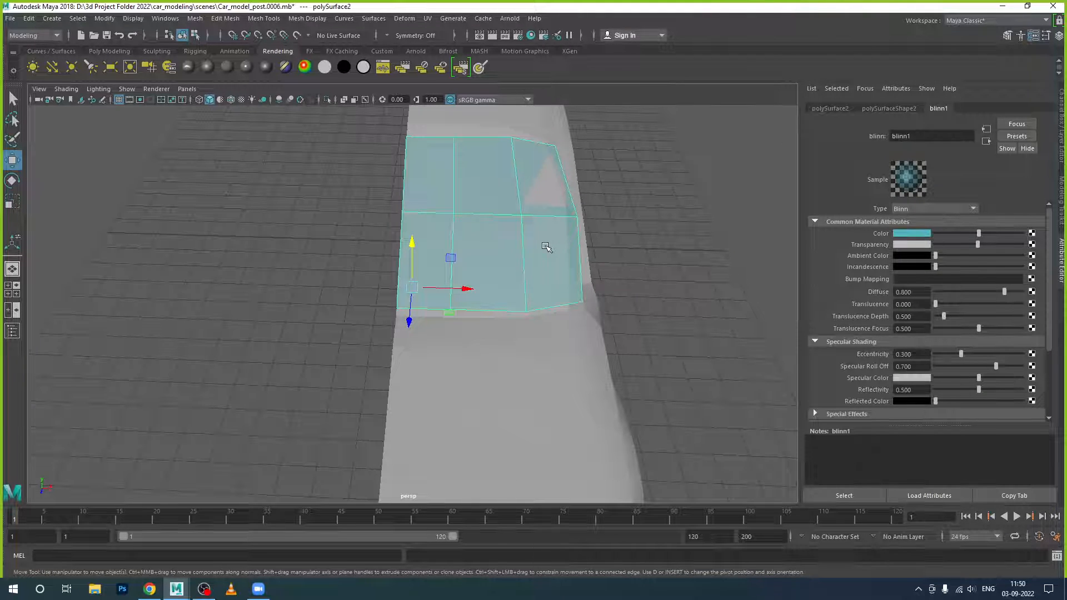
left_click(547, 246)
key("ctrl+z")
key("Delete")
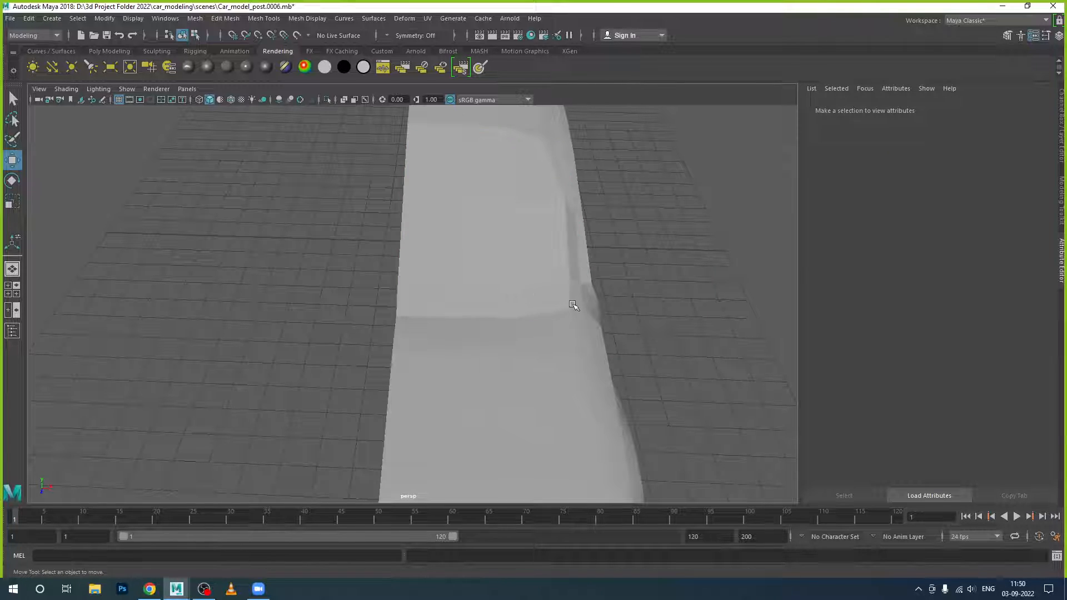
Shift the vertical vertex column below the side window toward the car's front, and return to object mode
left_click_drag(573, 305, 449, 203, "alt")
left_click(456, 214)
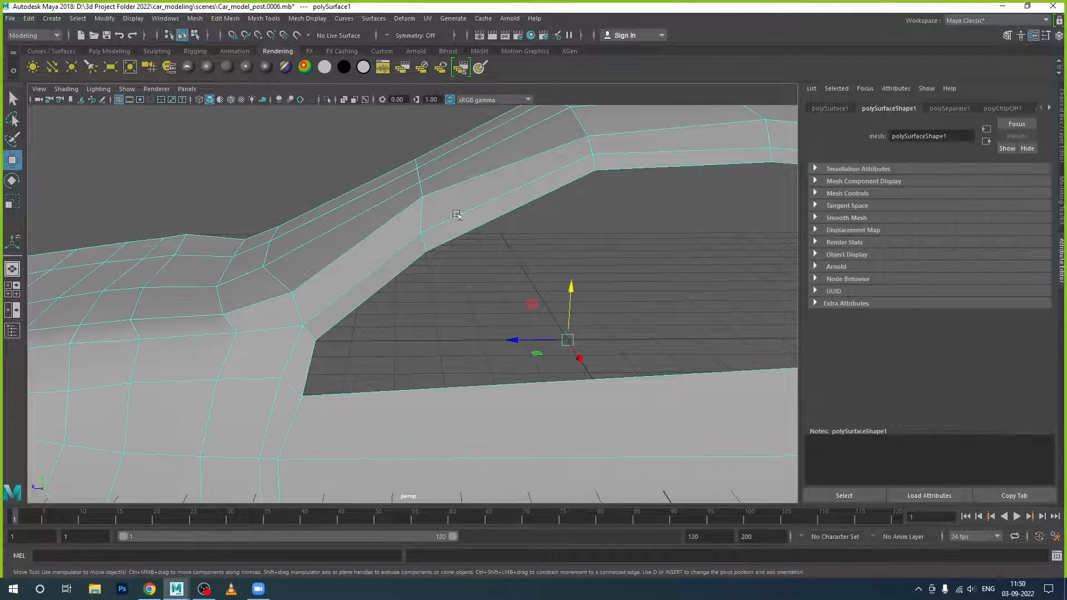
scroll(455, 214, "down", 1)
middle_click_drag(507, 294, 422, 276, "alt")
scroll(457, 291, "down", 3)
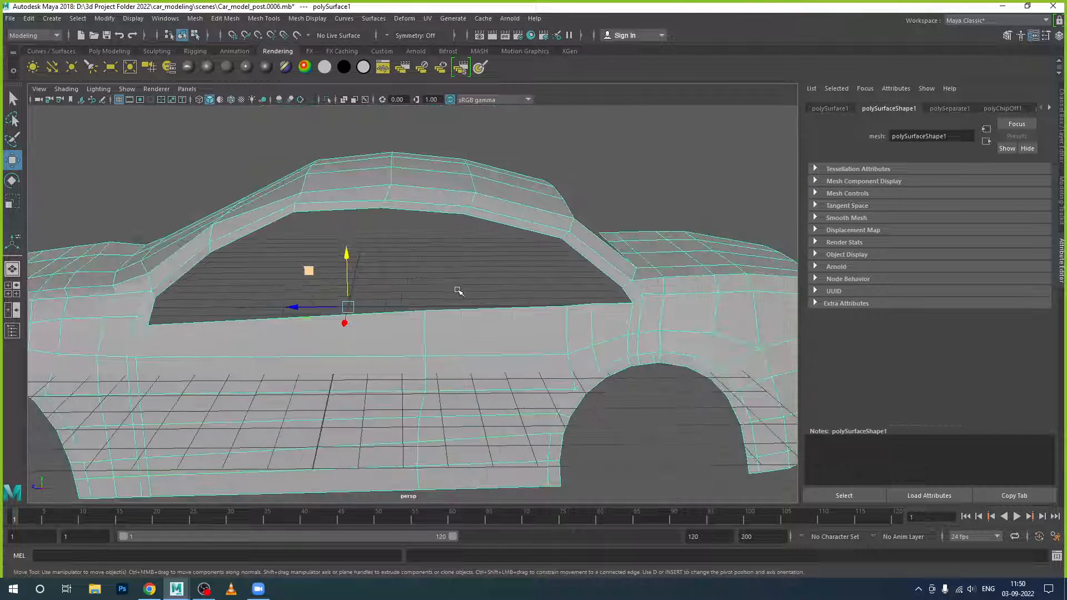
middle_click_drag(411, 316, 468, 304, "alt")
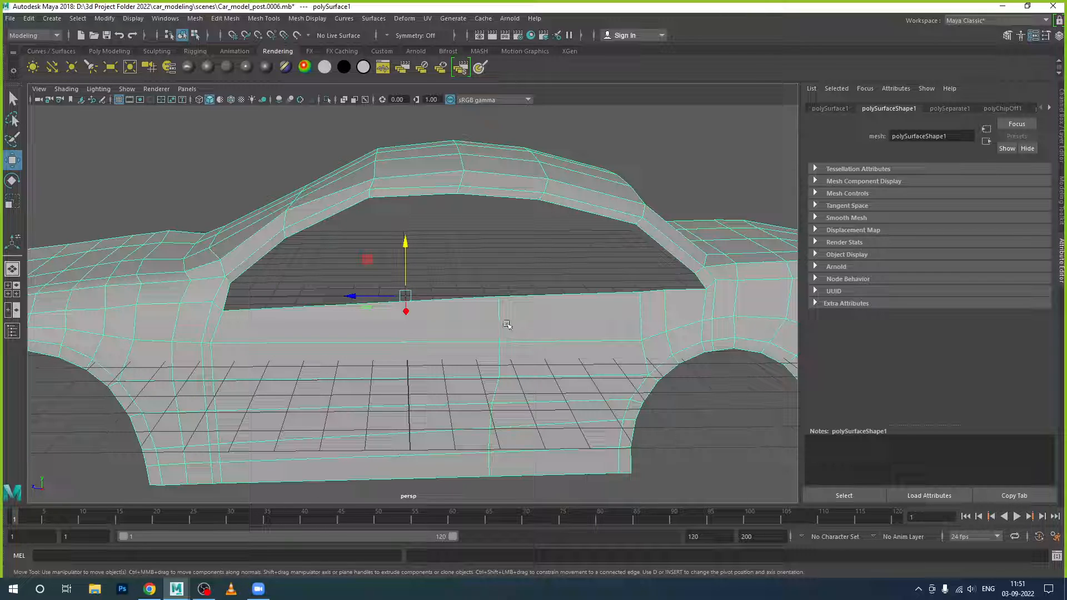
right_click_drag(503, 325, 462, 274)
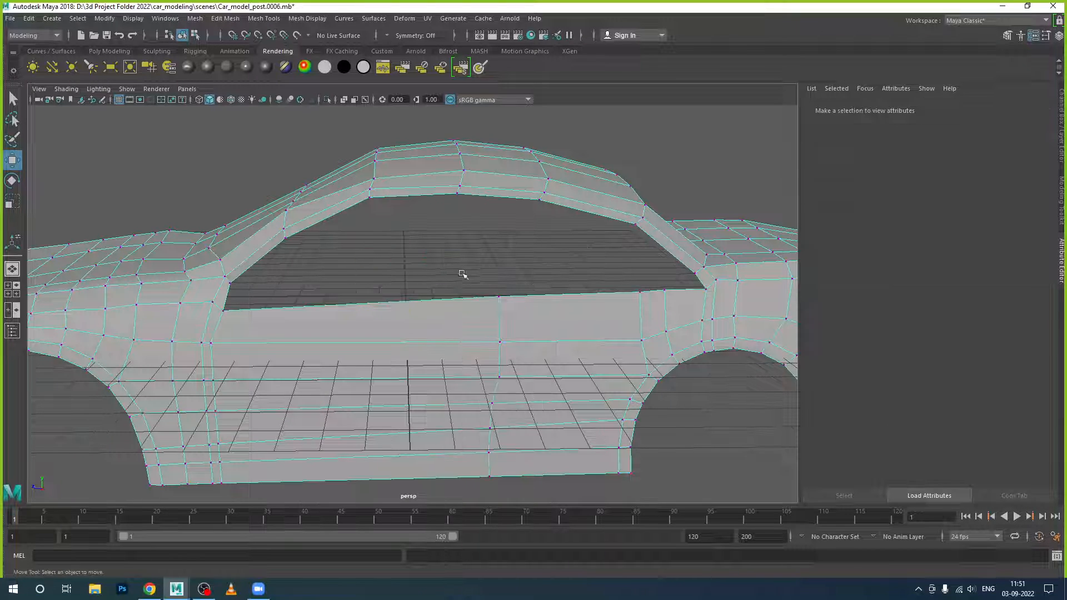
left_click_drag(462, 275, 532, 493)
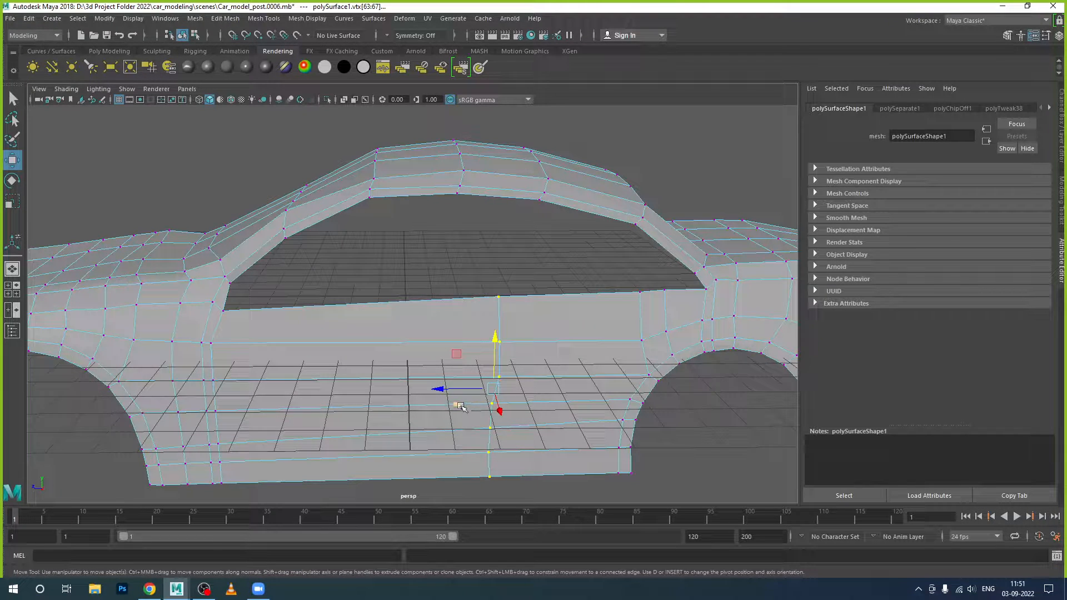
left_click_drag(457, 405, 415, 405)
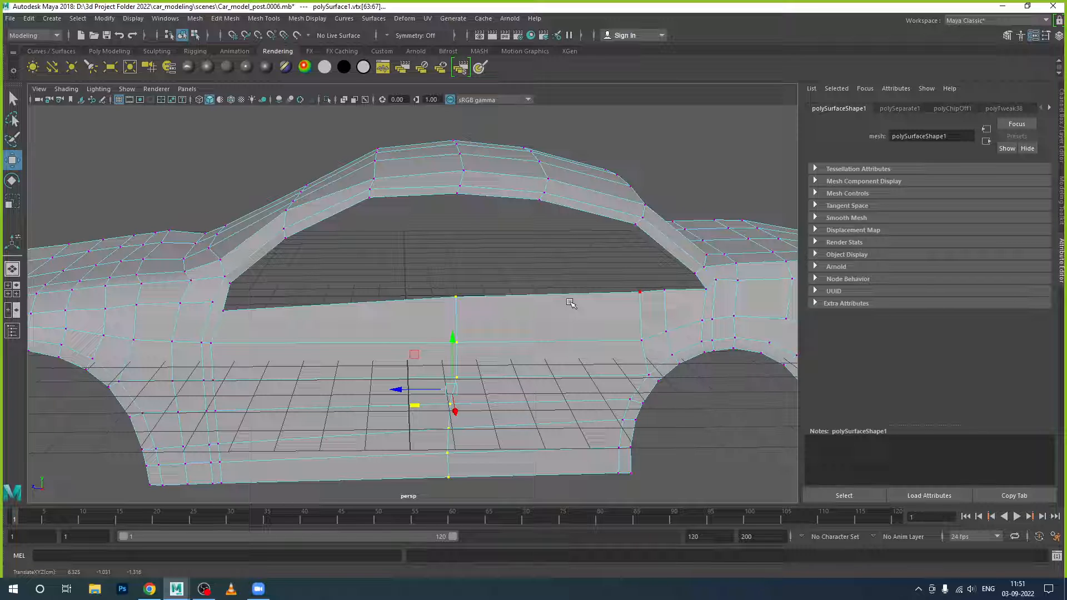
right_click_drag(570, 303, 609, 256)
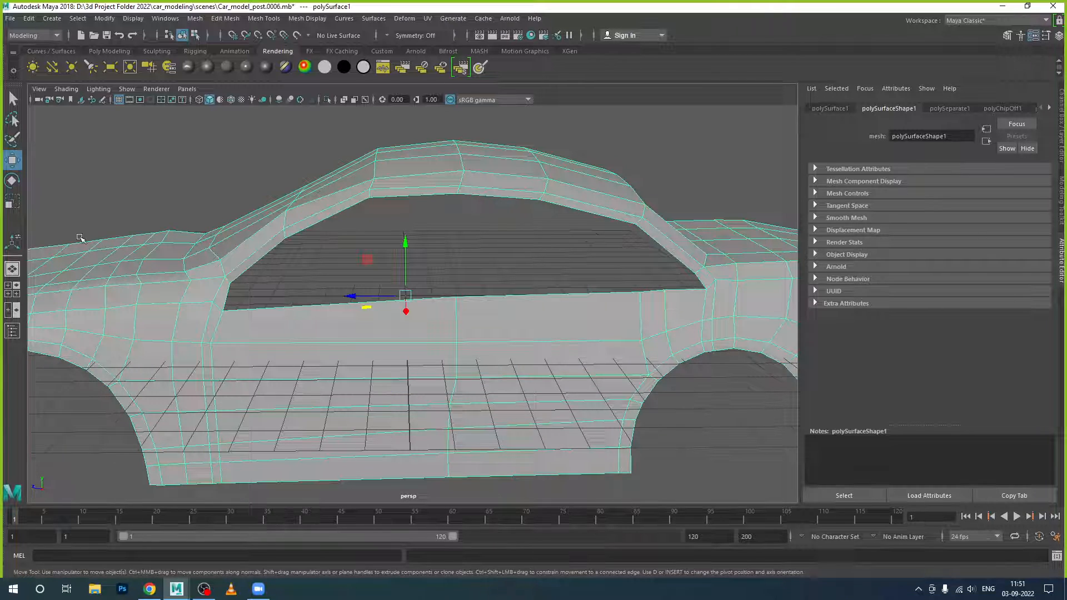
Insert a vertical edge loop in the body side below the window, between the middle column and the rear wheel arch
left_click(253, 20)
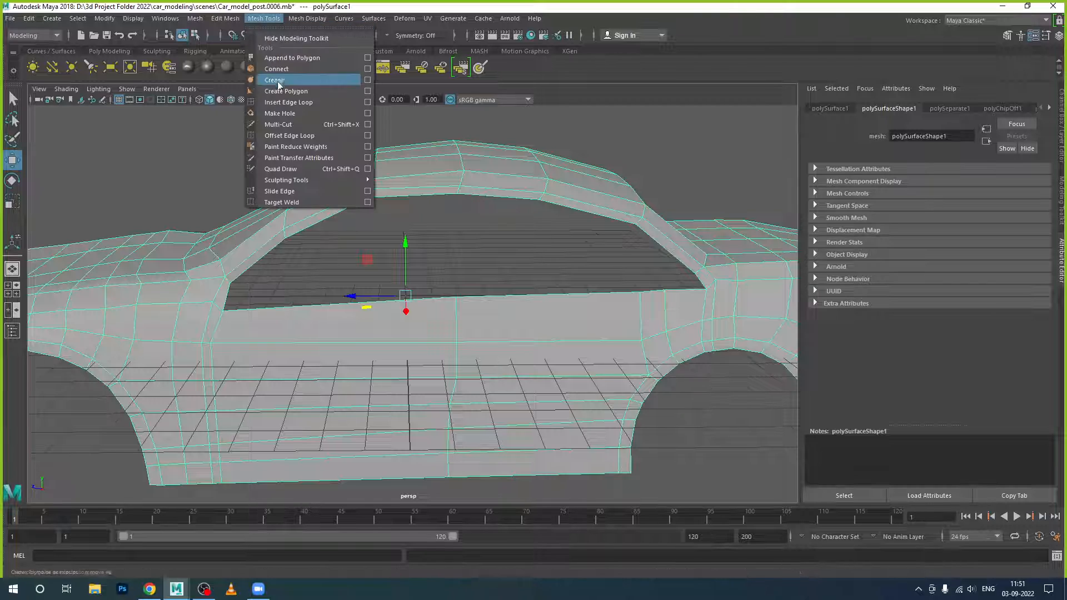
left_click(303, 103)
left_click_drag(564, 300, 548, 295)
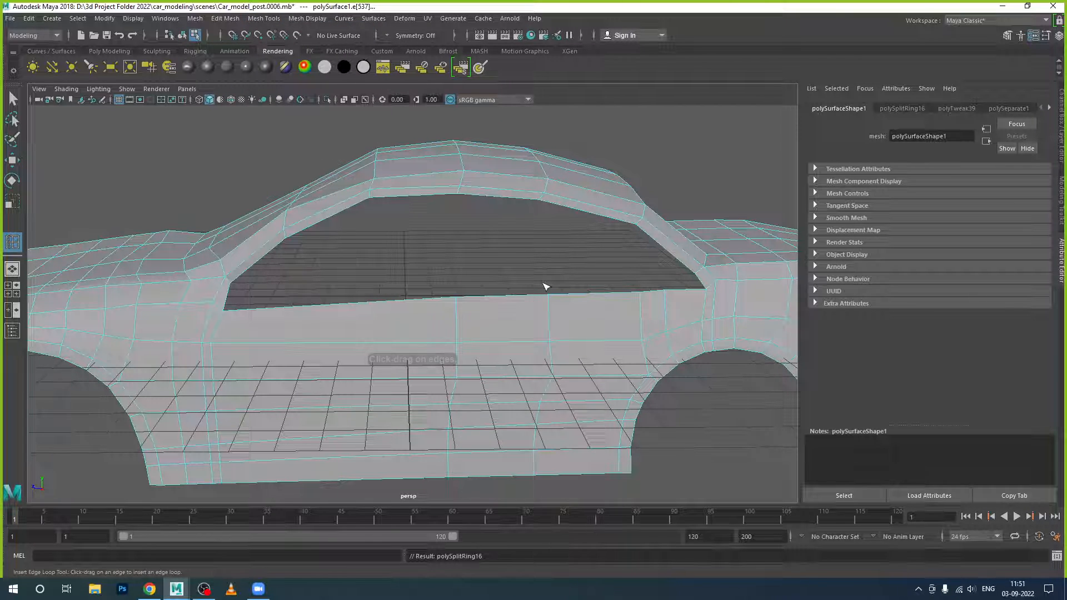
Insert further edge loops through the body side around the window opening, including vertical ones below the window's front half
left_click(386, 306)
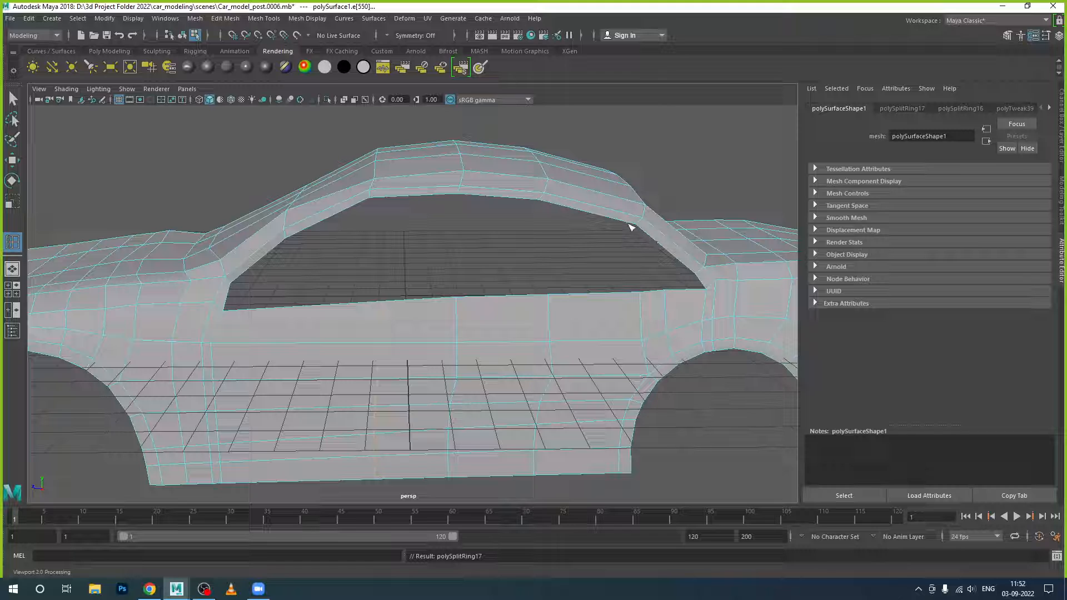
left_click(649, 233)
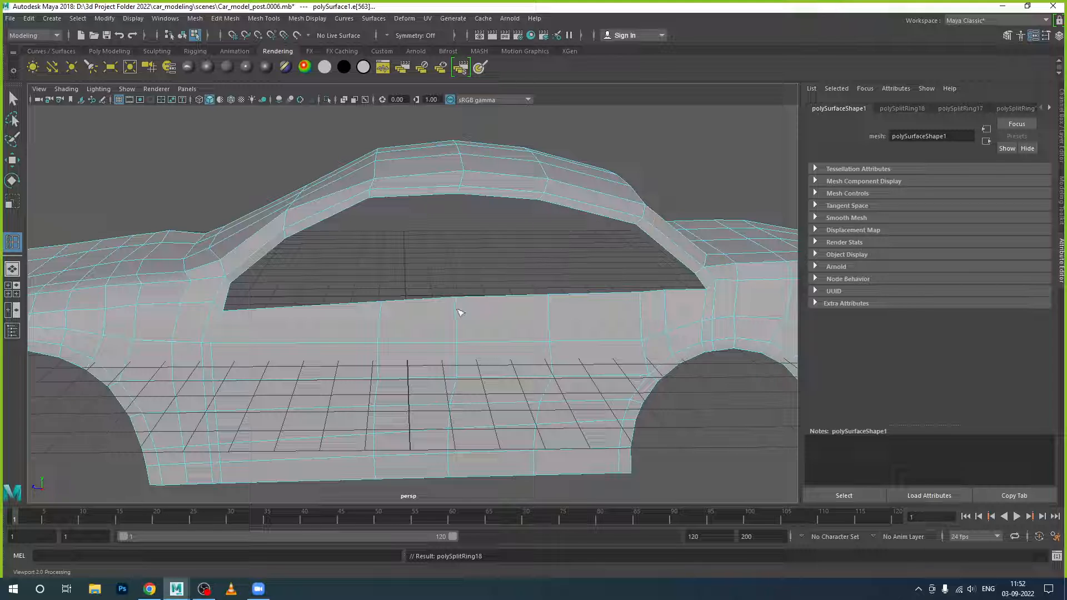
left_click(294, 309)
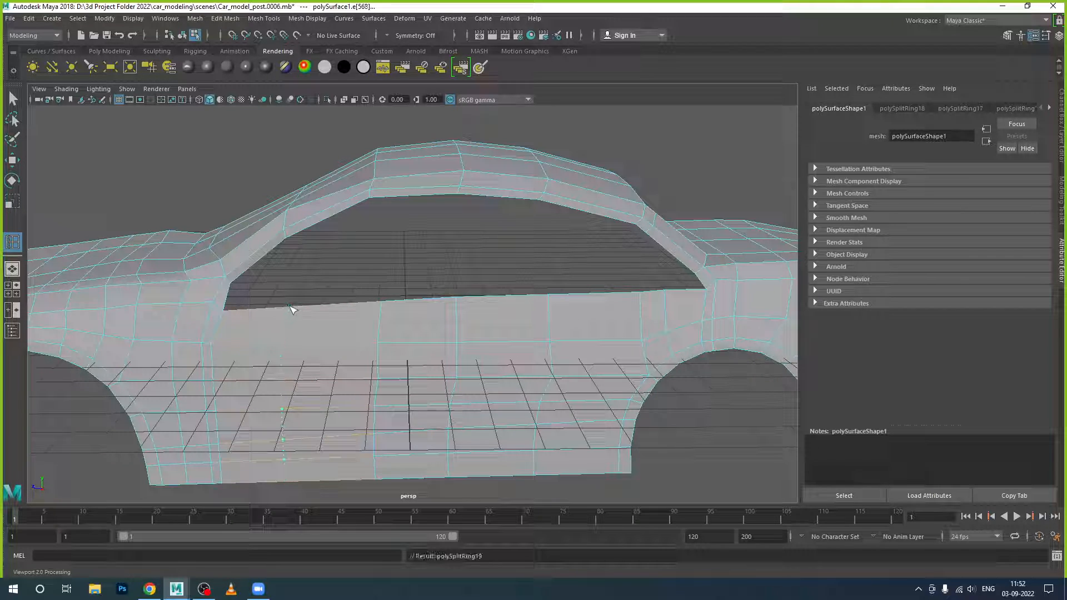
Bridge the lower and upper border edges of the side window opening, with one division across the fill
left_click(13, 161)
right_click_drag(408, 269, 409, 238)
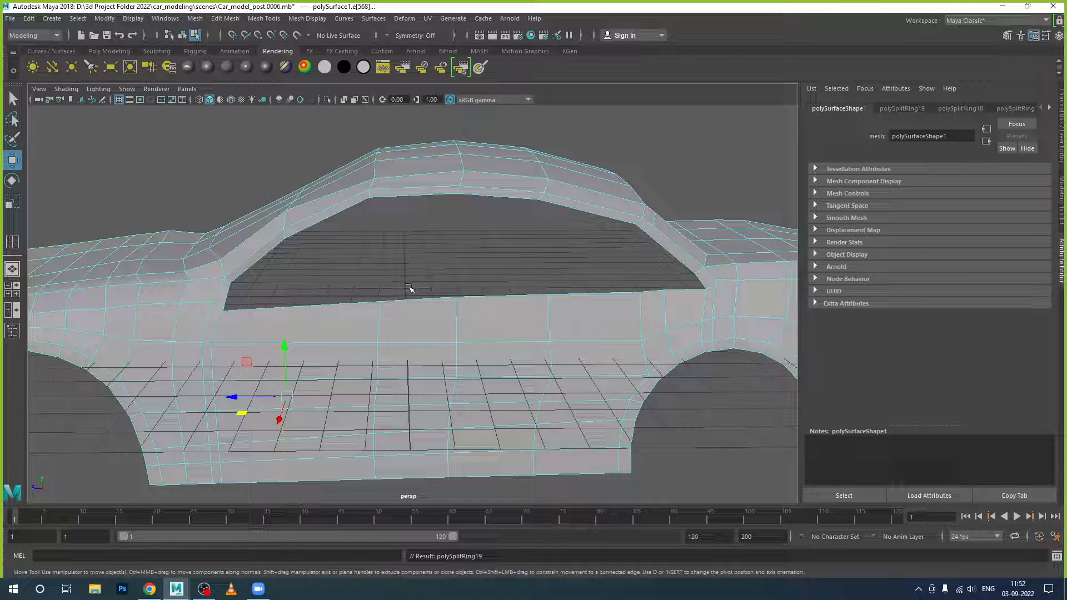
left_click(353, 304)
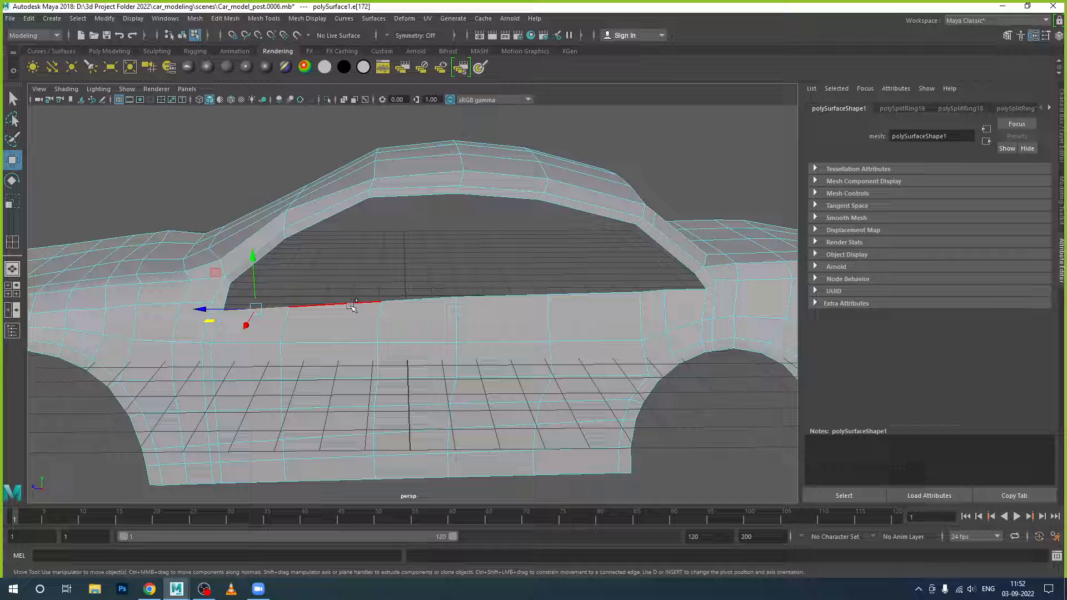
left_click(428, 301, "shift")
left_click(489, 299, "shift")
left_click(572, 297, "shift")
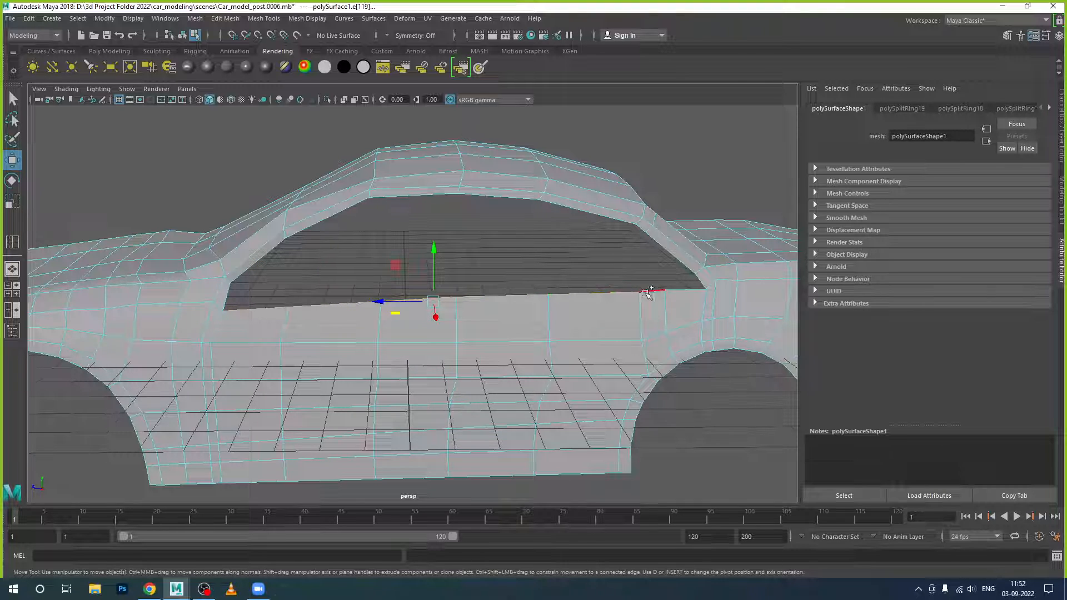
left_click(646, 293, "shift")
left_click(688, 289, "shift")
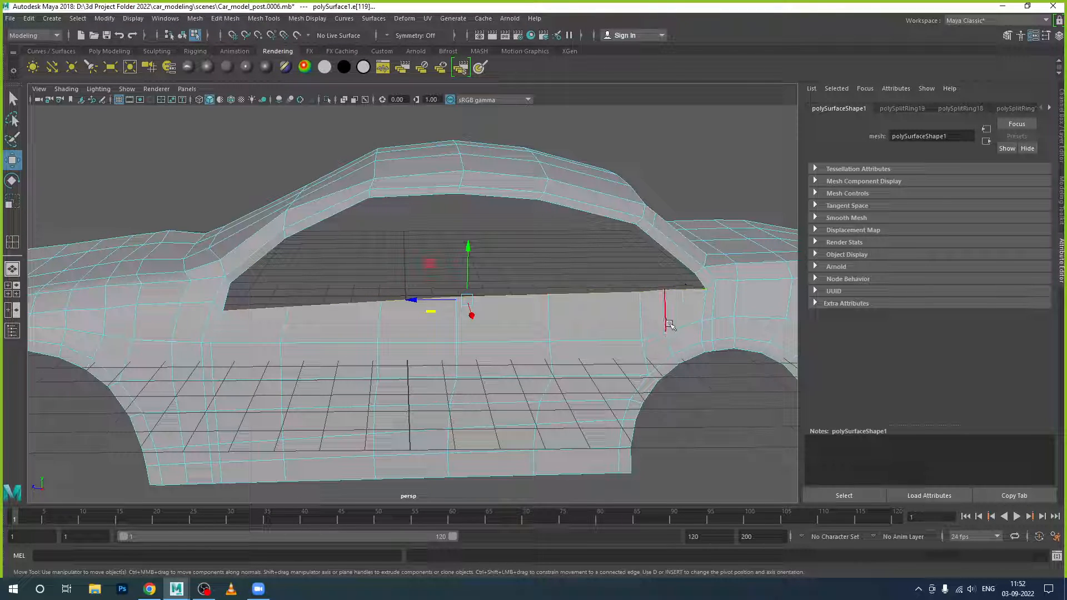
left_click(662, 249, "shift")
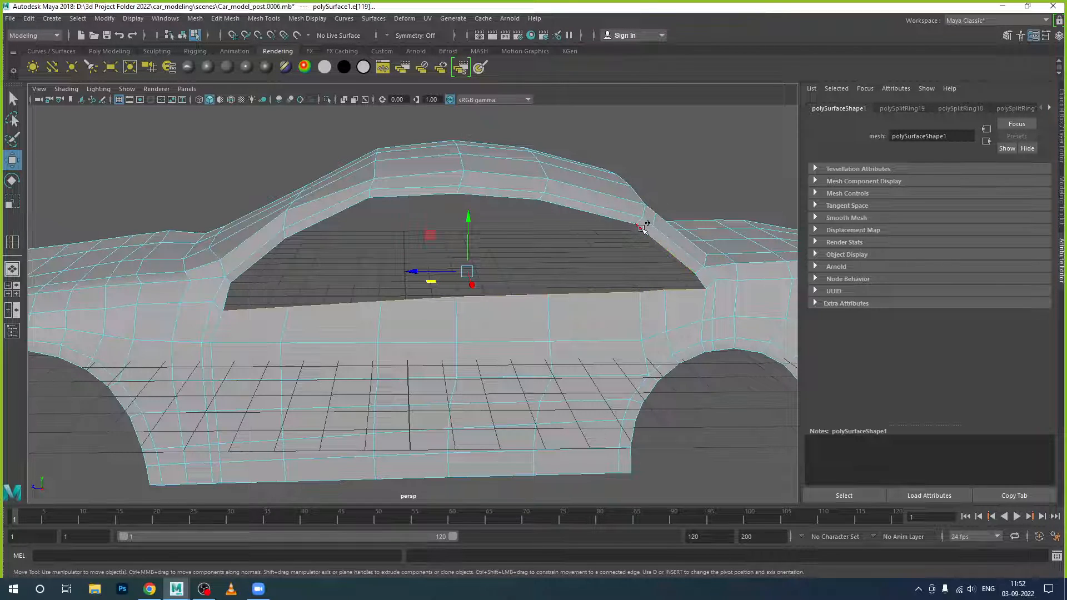
left_click(610, 215, "shift")
left_click(512, 198, "shift")
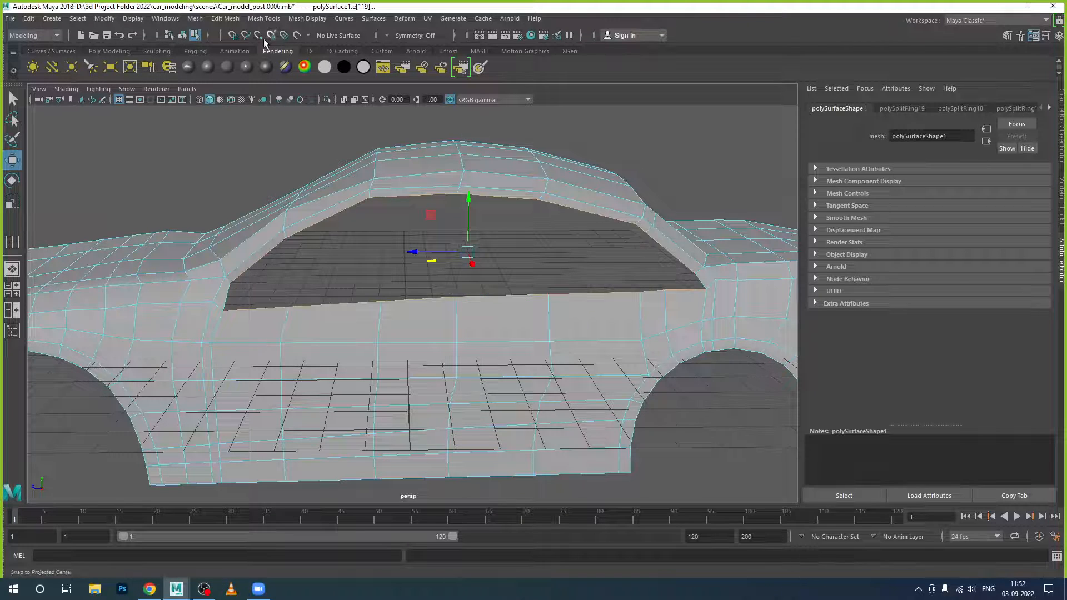
left_click(225, 19)
left_click(247, 76)
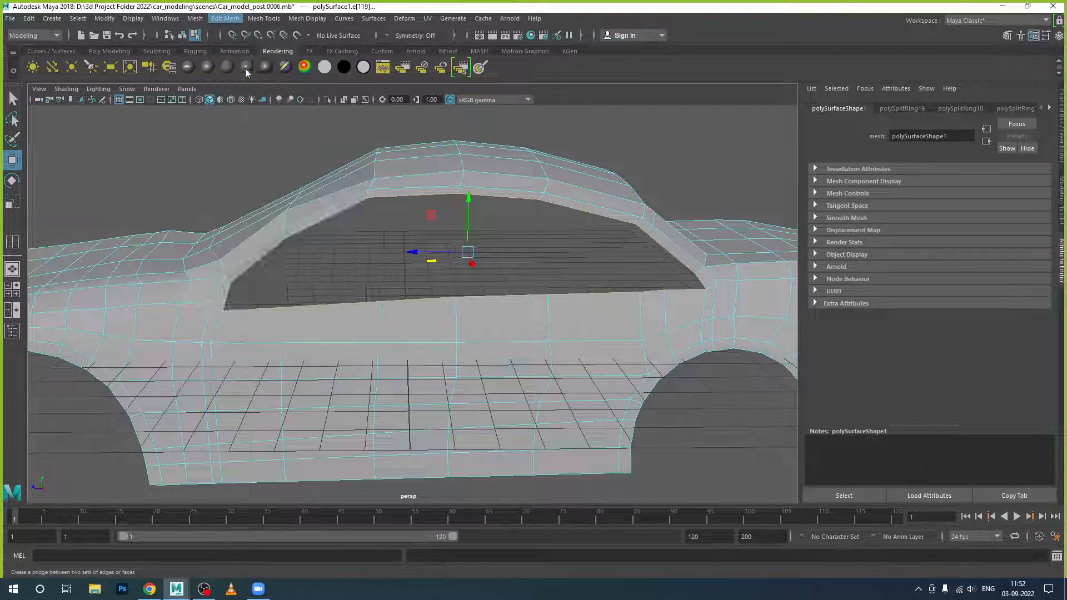
left_click_drag(514, 362, 547, 371, "alt")
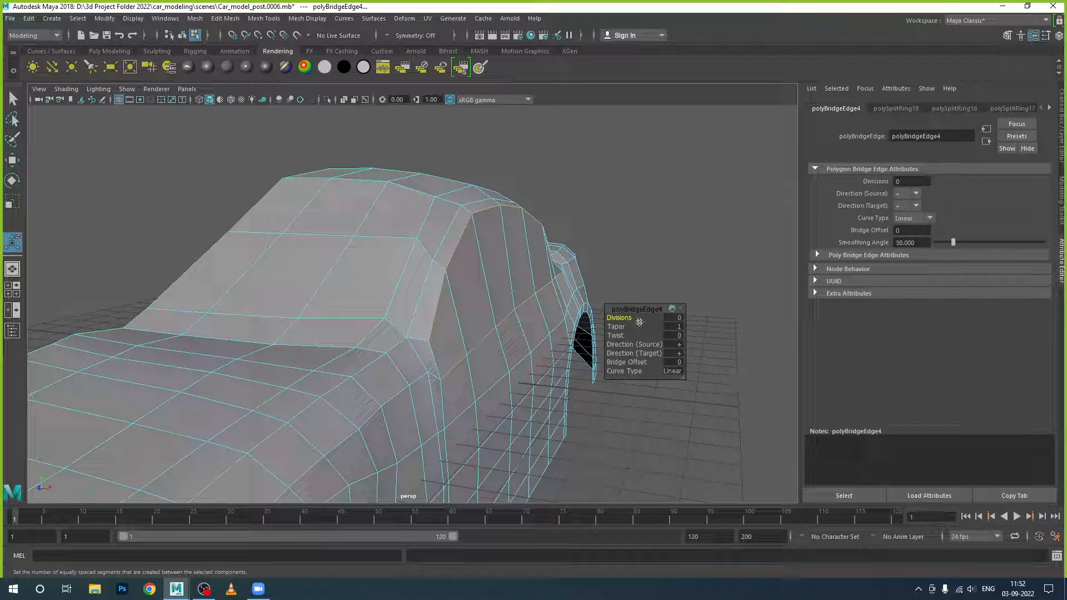
middle_click_drag(634, 318, 638, 318)
In vertex mode, shift three neighbouring vertices on the middle row of the bridged side window outward
right_click_drag(526, 269, 483, 272)
left_click(529, 253)
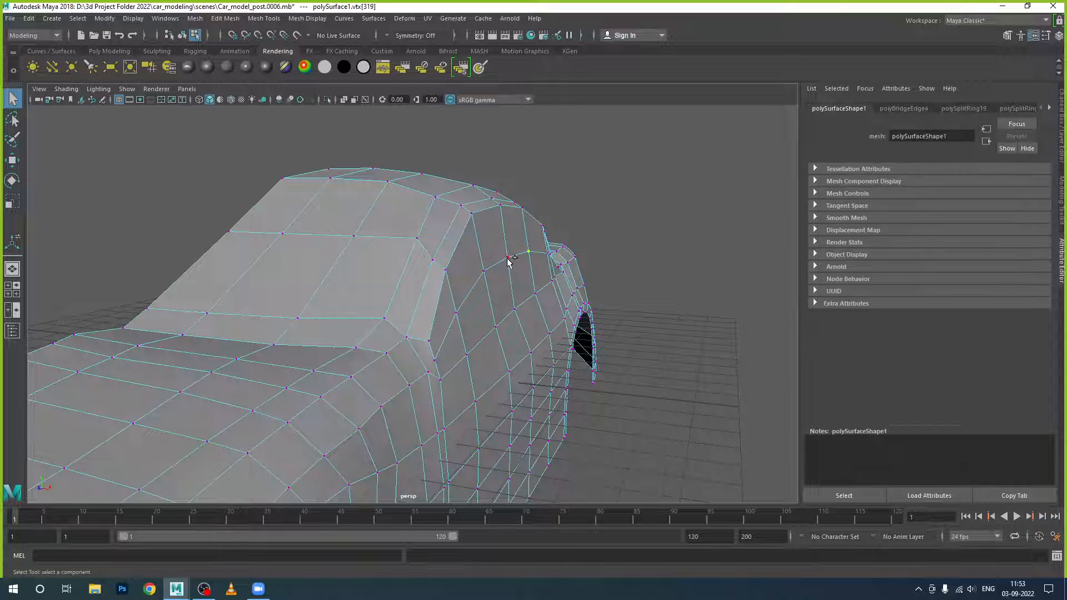
left_click(507, 260, "shift")
left_click(484, 272, "shift")
key("w")
mouse_move(535, 281)
left_mouse_down()
mouse_move(552, 333)
mouse_move(516, 280)
mouse_move(542, 267)
left_mouse_up()
Move the vertex at the windshield's upper side corner slightly outward toward the car's side
scroll(551, 334, "up", 4)
left_click(513, 264)
left_click(484, 168)
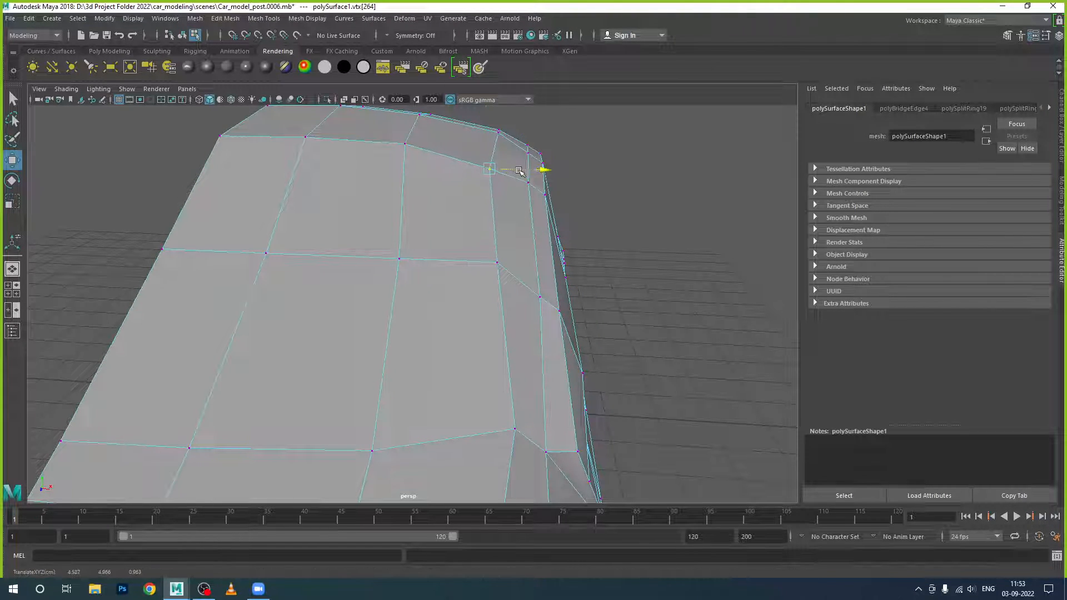
left_click_drag(514, 171, 522, 171)
Select the two vertices along the upper outer edge of the front window pillar and adjust their height and sideways position
left_click_drag(593, 306, 502, 257, "alt")
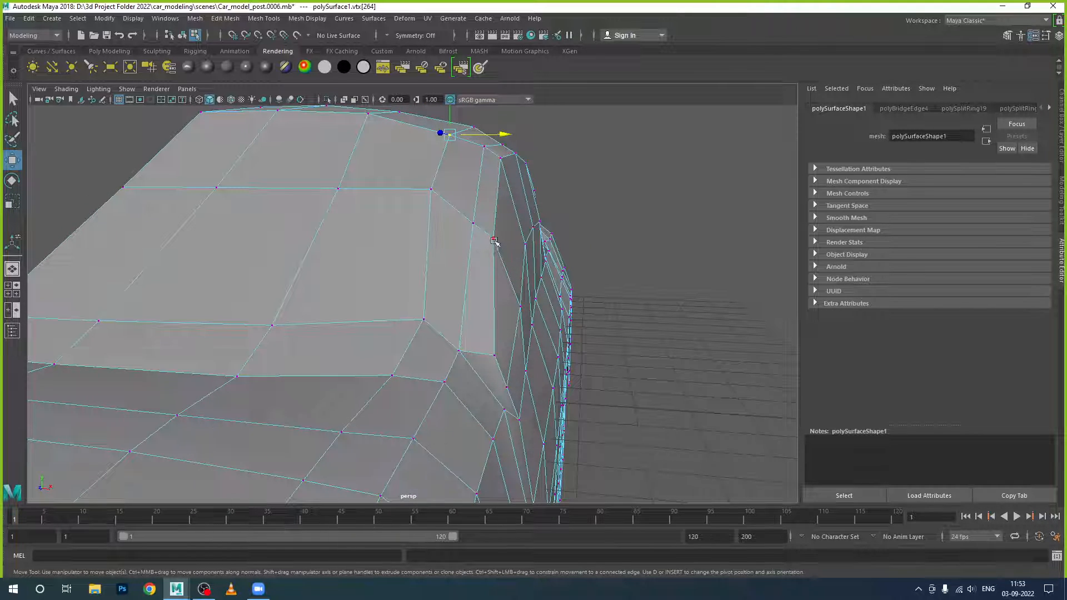
left_click(493, 239)
left_click(500, 158, "shift")
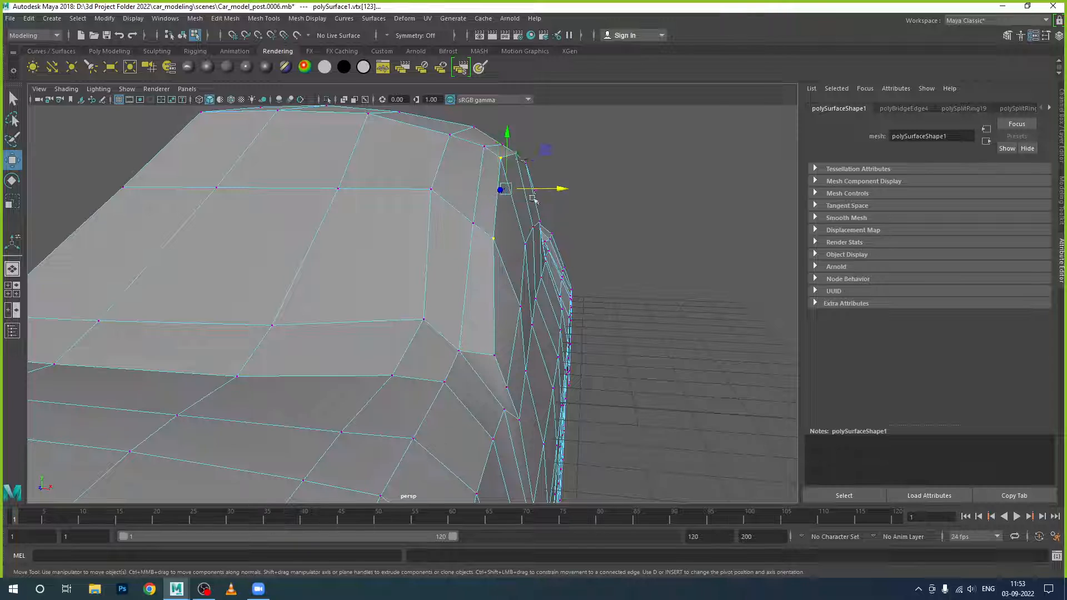
left_click_drag(533, 199, 519, 238, "alt")
left_click_drag(572, 162, 678, 267, "alt")
left_click_drag(525, 150, 525, 158)
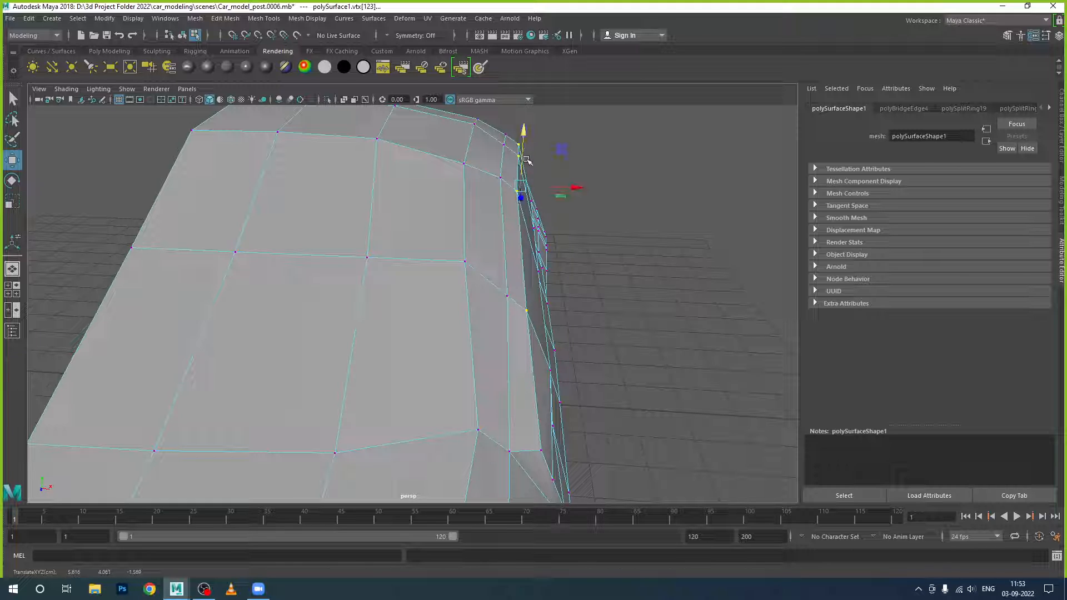
left_click_drag(577, 188, 572, 187)
Reposition the two neighbouring vertices at the base of the front window pillar to refine the windshield's lower corner
left_click_drag(573, 331, 563, 288, "alt")
left_click(456, 286)
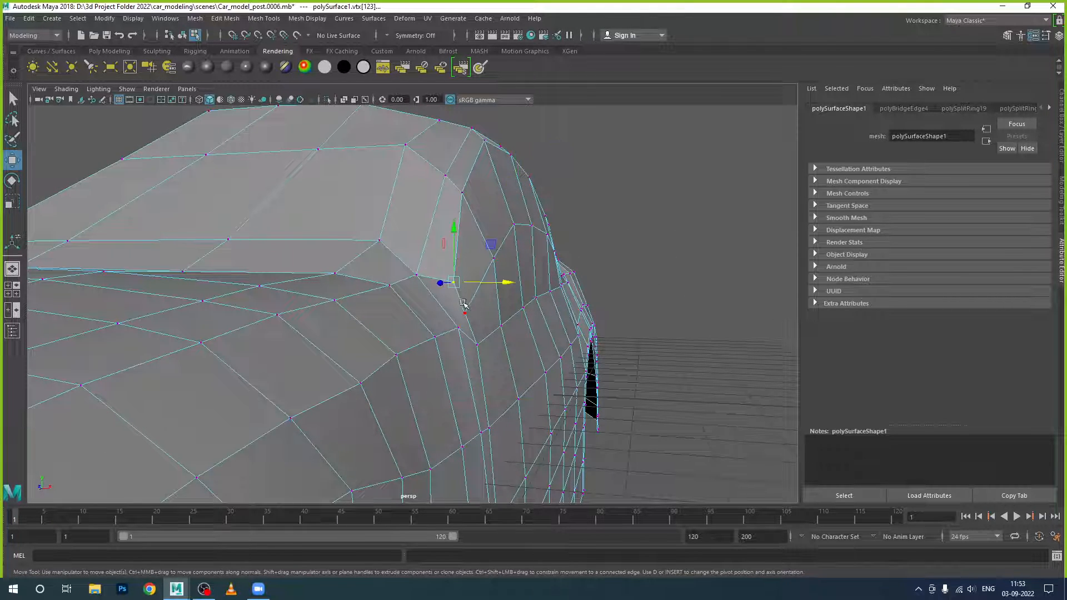
left_click_drag(459, 294, 560, 345, "alt")
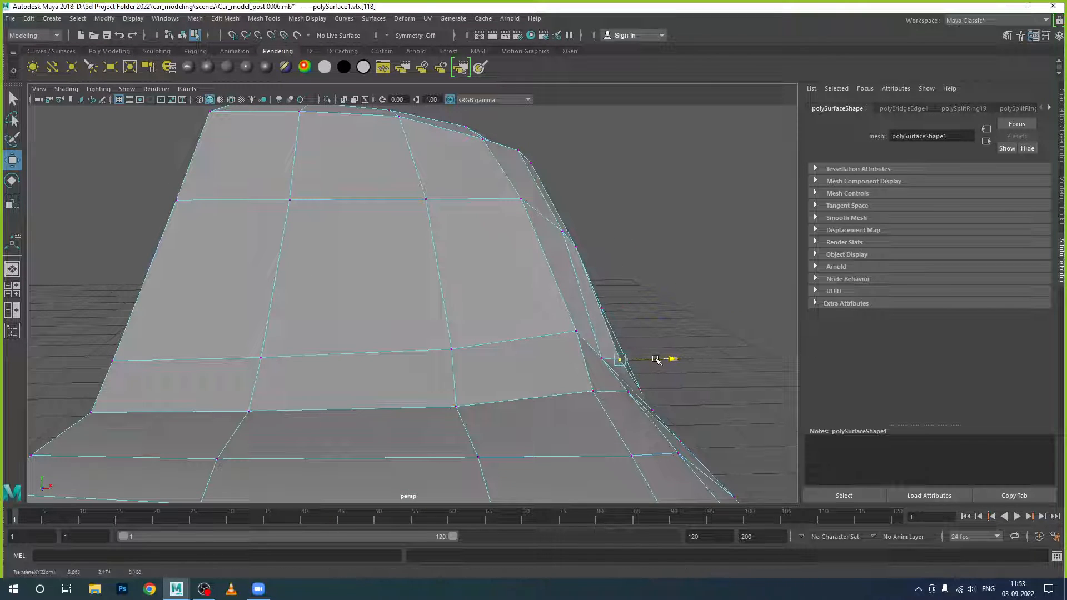
left_click_drag(670, 360, 626, 395, "alt")
left_click(515, 356)
left_click_drag(516, 358, 547, 377, "alt")
left_click_drag(619, 357, 579, 381)
Examine the front pillar base and the whole body side in smooth preview, and return to the unsmoothed mesh in object mode
left_click_drag(393, 342, 369, 351, "alt")
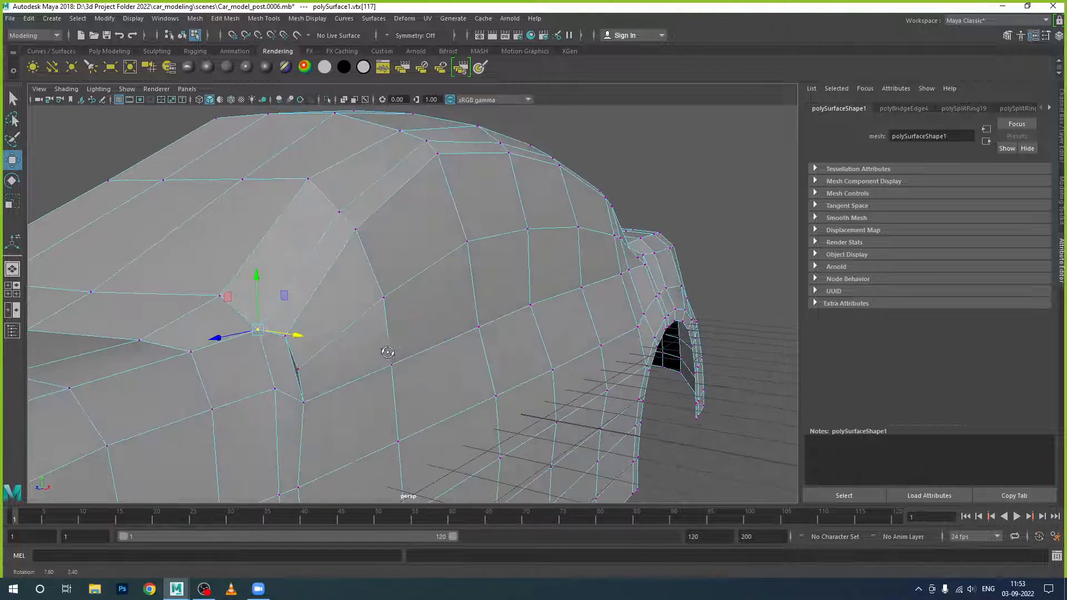
middle_click_drag(372, 371, 436, 345, "alt")
scroll(402, 319, "up", 2)
left_click_drag(402, 319, 416, 310, "alt")
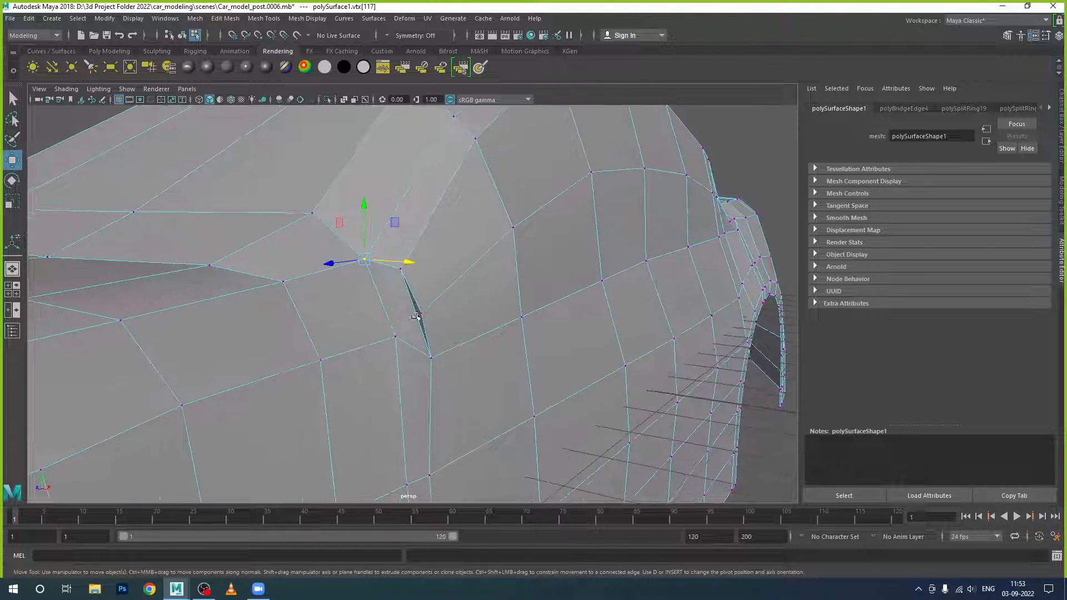
right_click_drag(606, 244, 625, 241)
scroll(638, 372, "down", 2)
left_click_drag(640, 384, 661, 402, "alt")
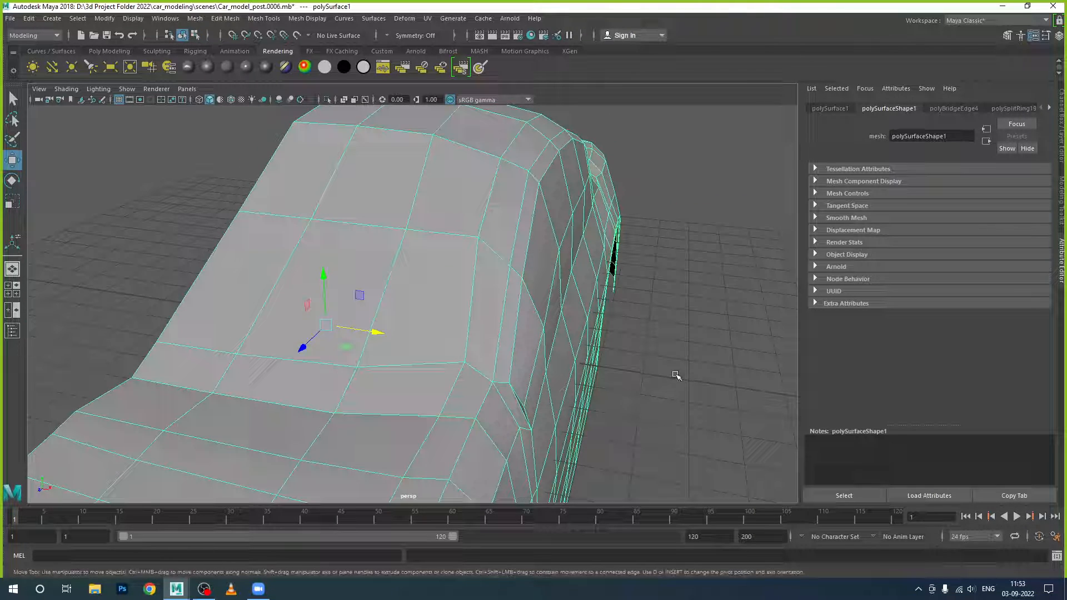
left_click(686, 345)
mouse_move(649, 370)
left_mouse_down("alt")
mouse_move(558, 354)
mouse_move(612, 365)
mouse_move(633, 355)
left_mouse_up("alt")
left_click_drag(431, 368, 390, 362, "alt")
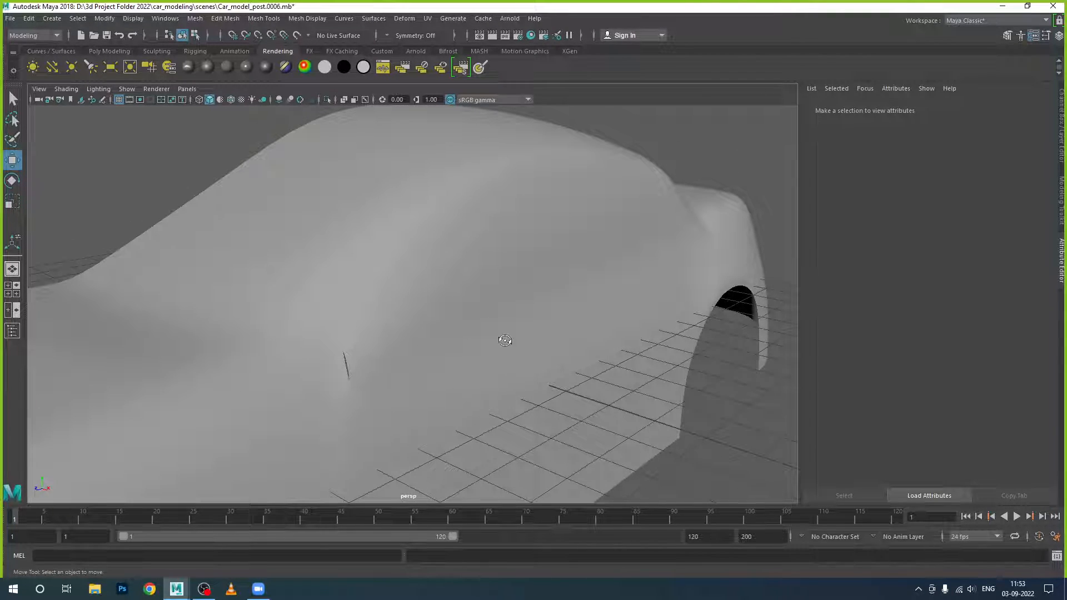
left_click_drag(505, 340, 581, 330, "alt")
left_click(602, 347)
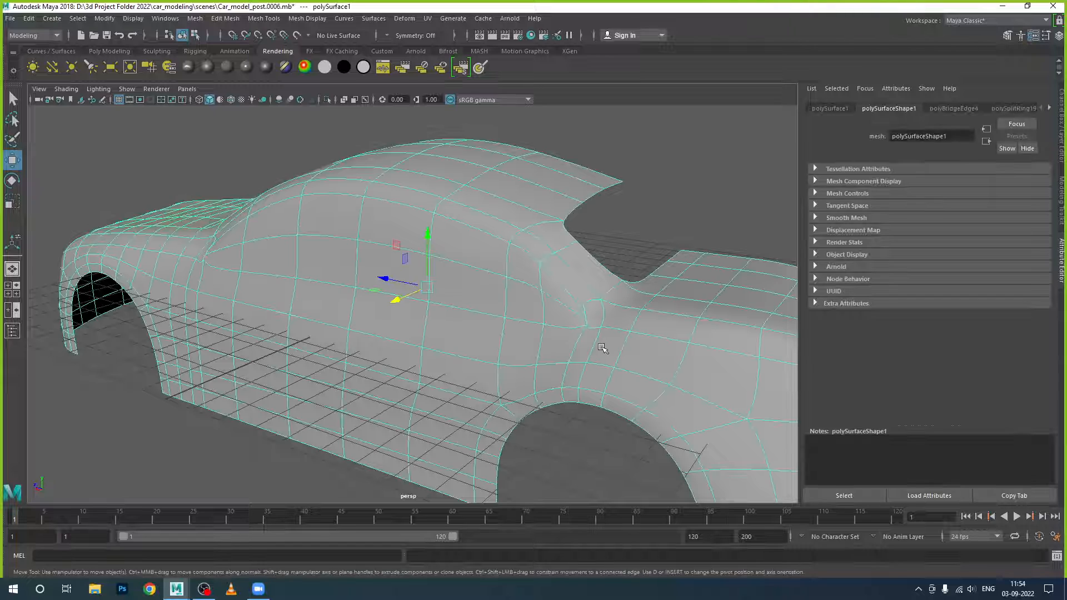
key("1")
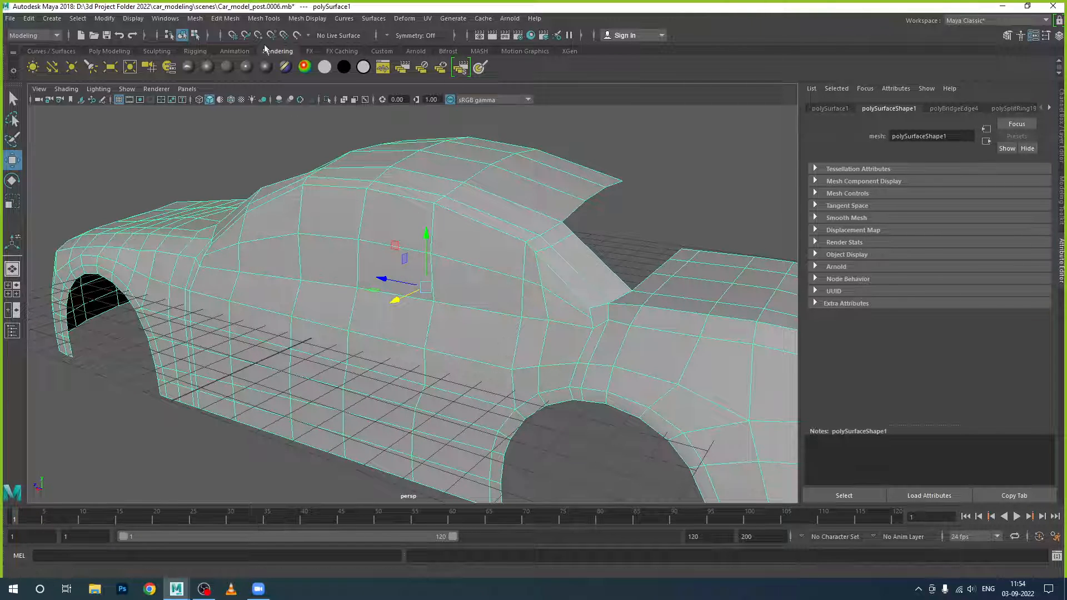
Insert an edge loop at the body side behind the window's rear corner and a lengthwise one in the front fender
left_click(271, 22)
left_click(298, 106)
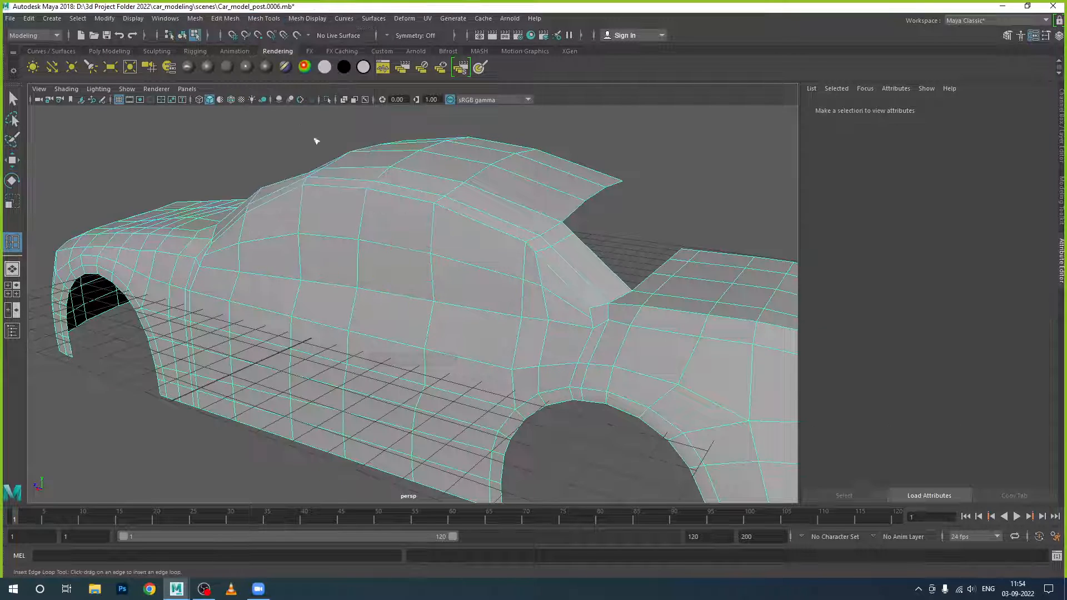
left_click(638, 317)
middle_click_drag(369, 421, 527, 421, "alt")
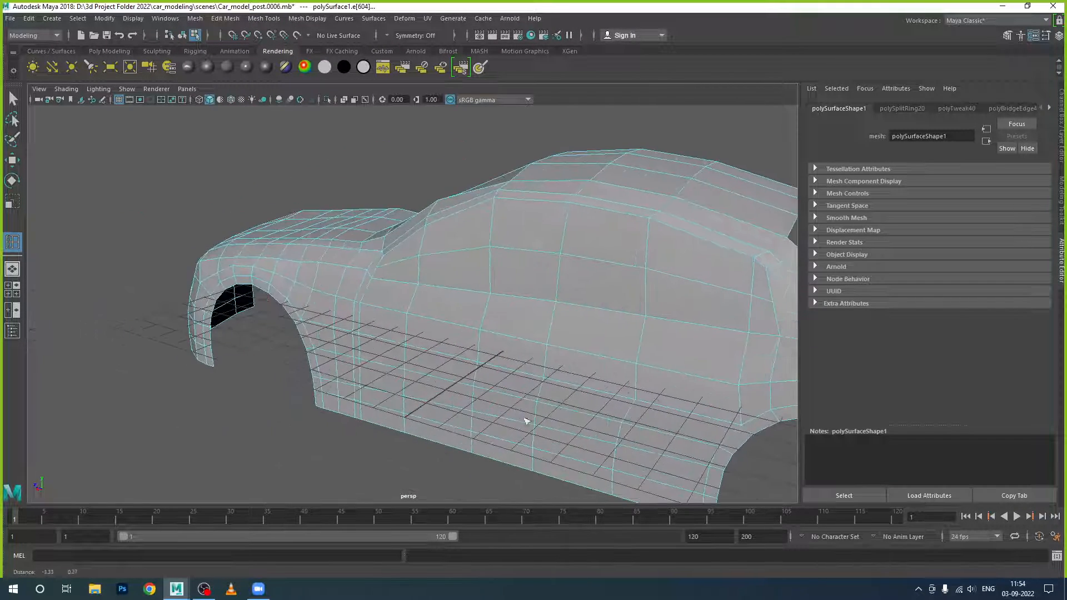
scroll(319, 286, "up", 5)
left_click_drag(317, 286, 361, 308, "alt")
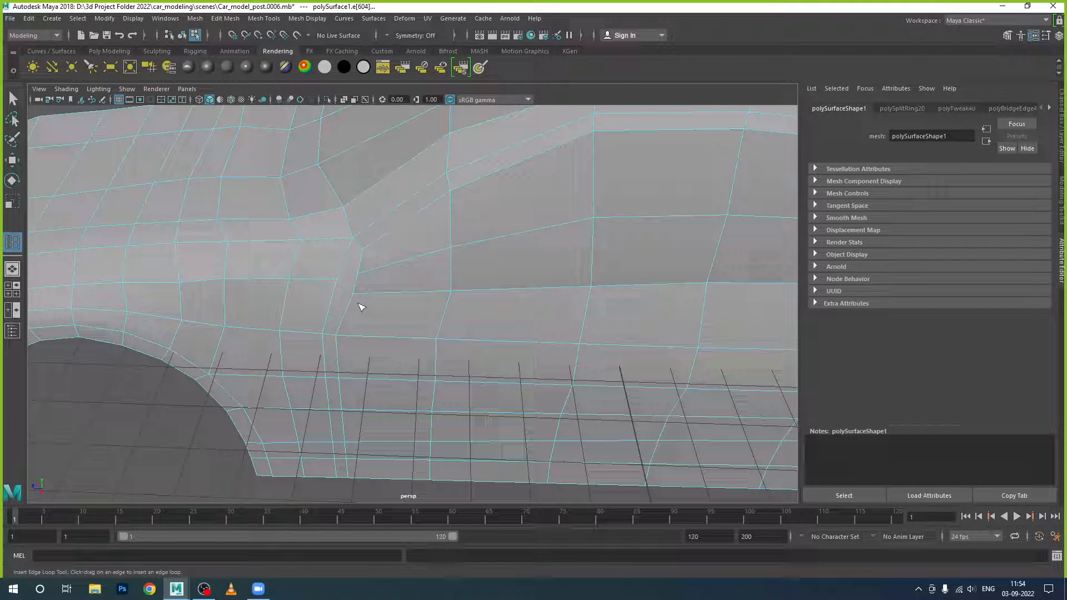
left_click(348, 265)
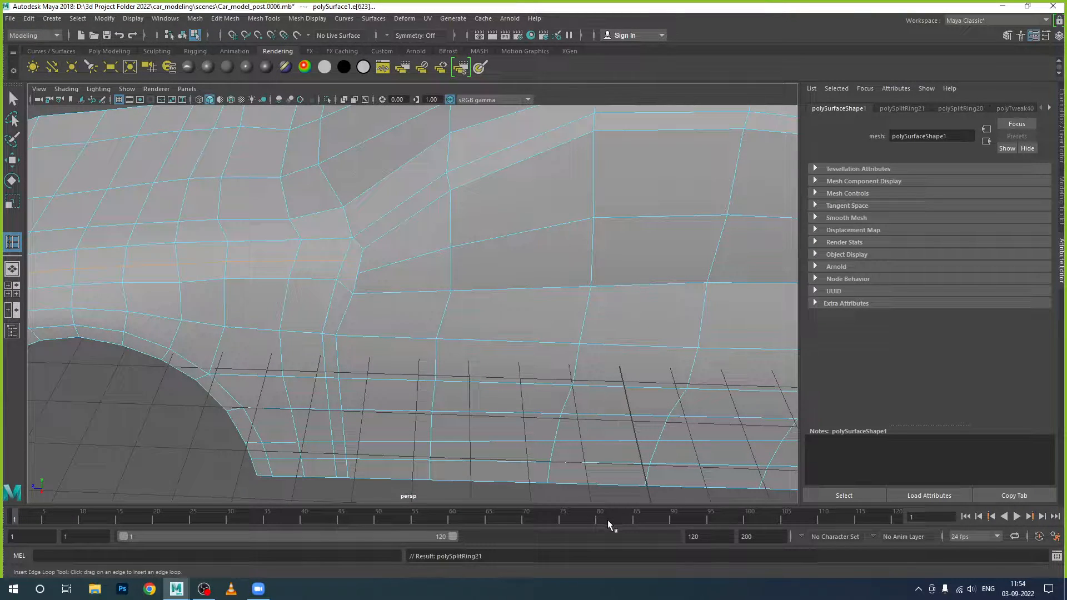
Merge the overlapping vertices at the side window's lower front corner with a distance threshold of 0.01
left_click(12, 160)
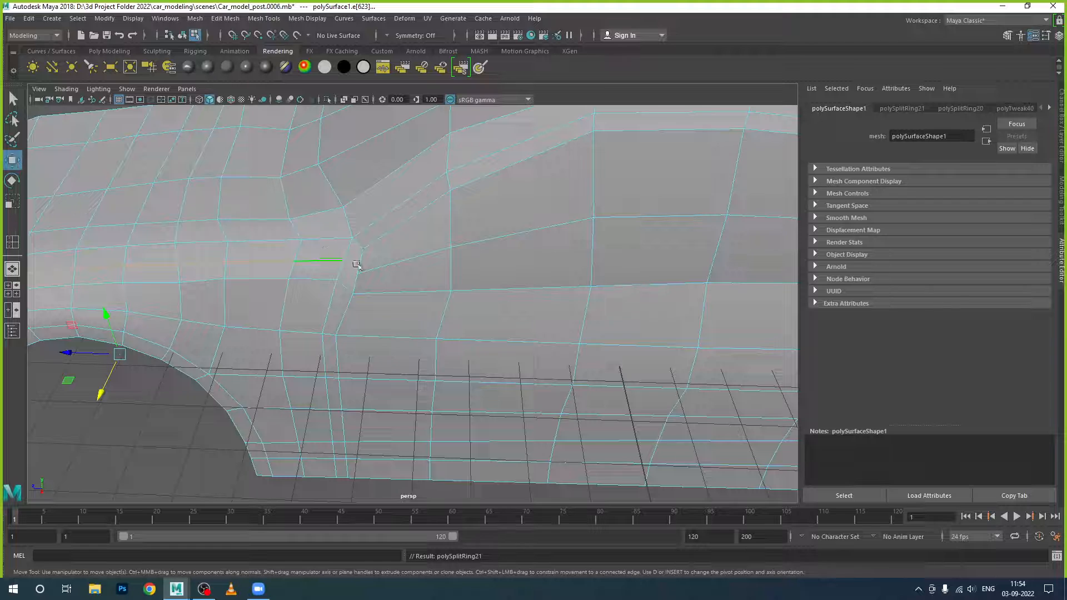
scroll(362, 275, "up", 2)
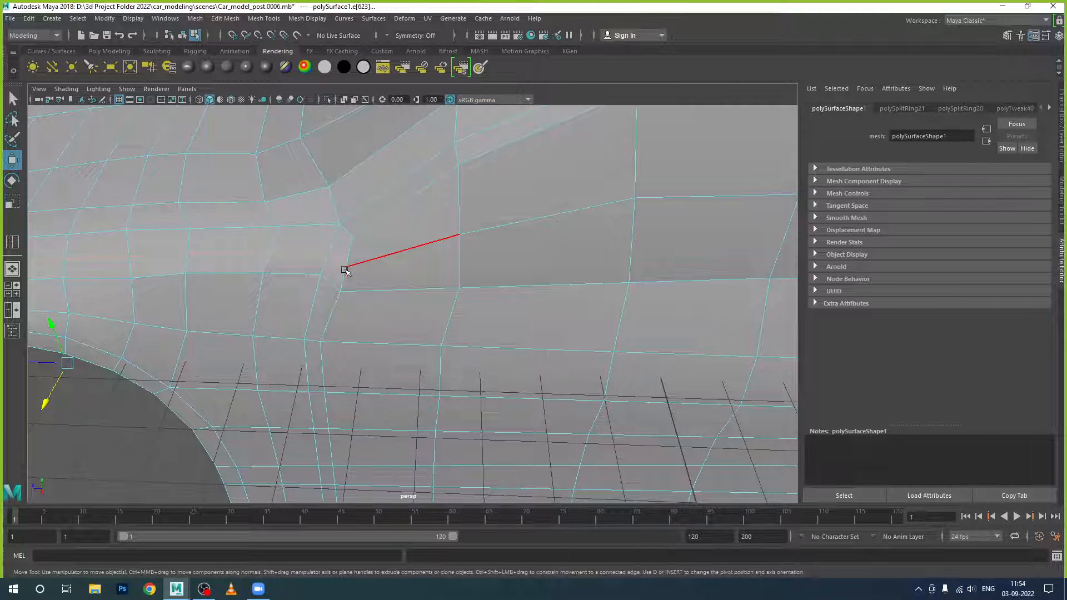
right_click_drag(345, 270, 290, 263)
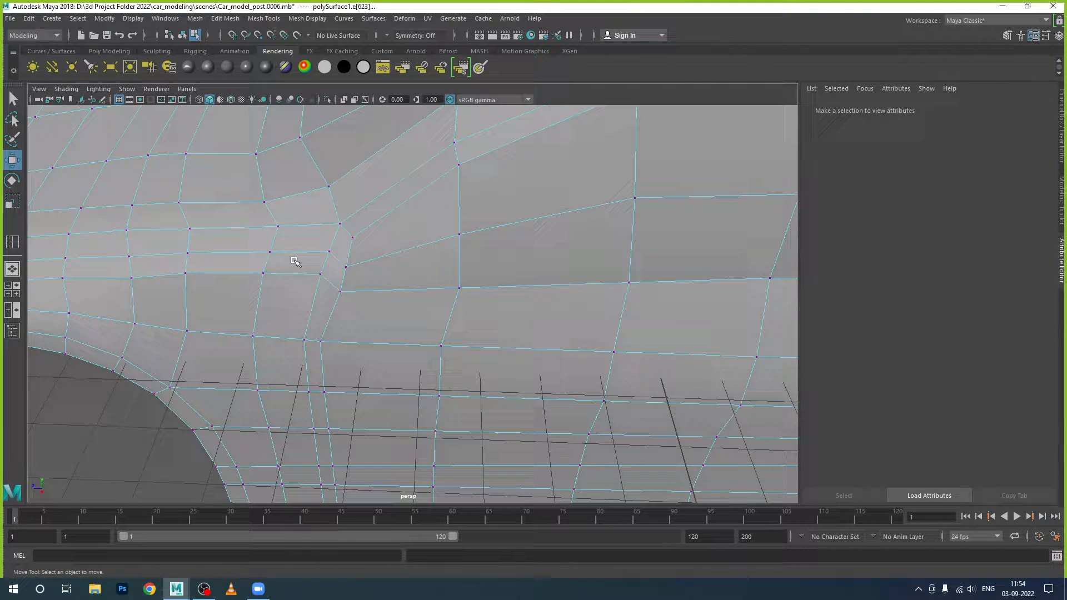
left_click(347, 269)
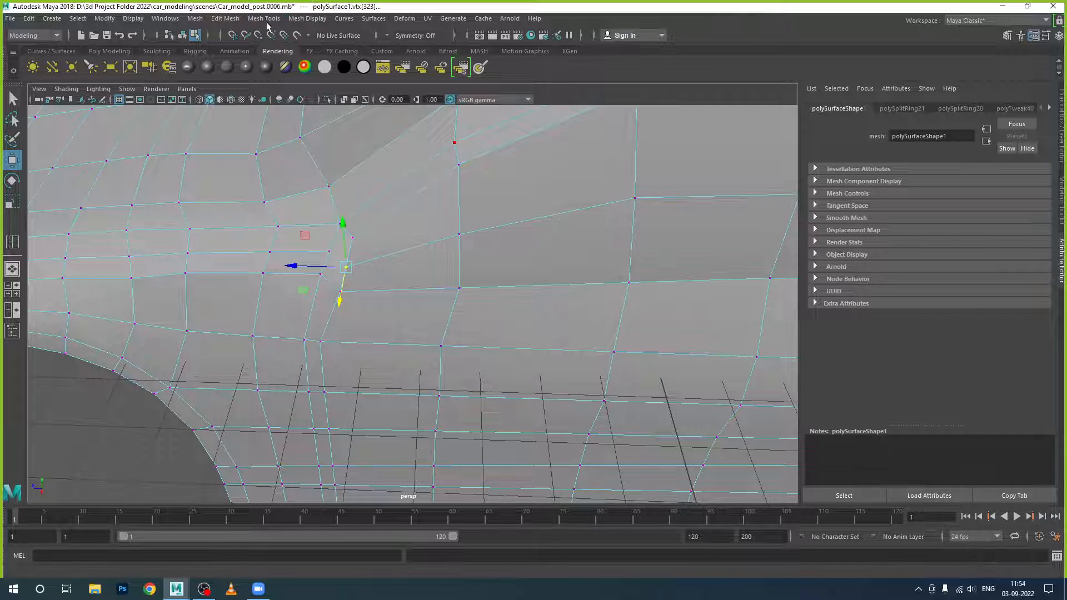
left_click(225, 18)
left_click(239, 135)
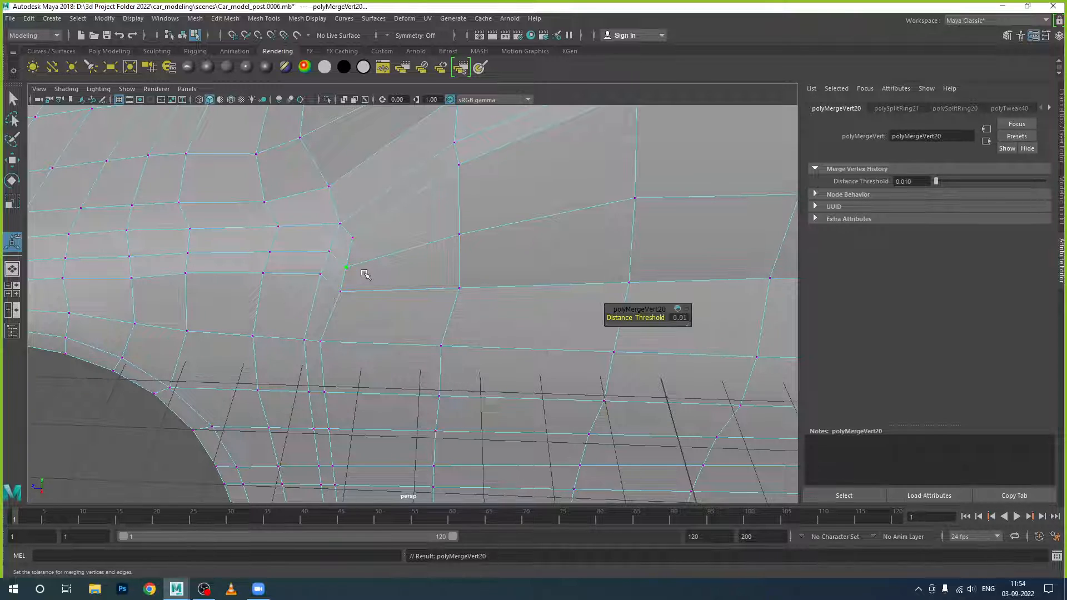
Shift the four front-fender vertices just ahead of the window pillar's base forward to line up as a straight column
scroll(364, 271, "down", 3)
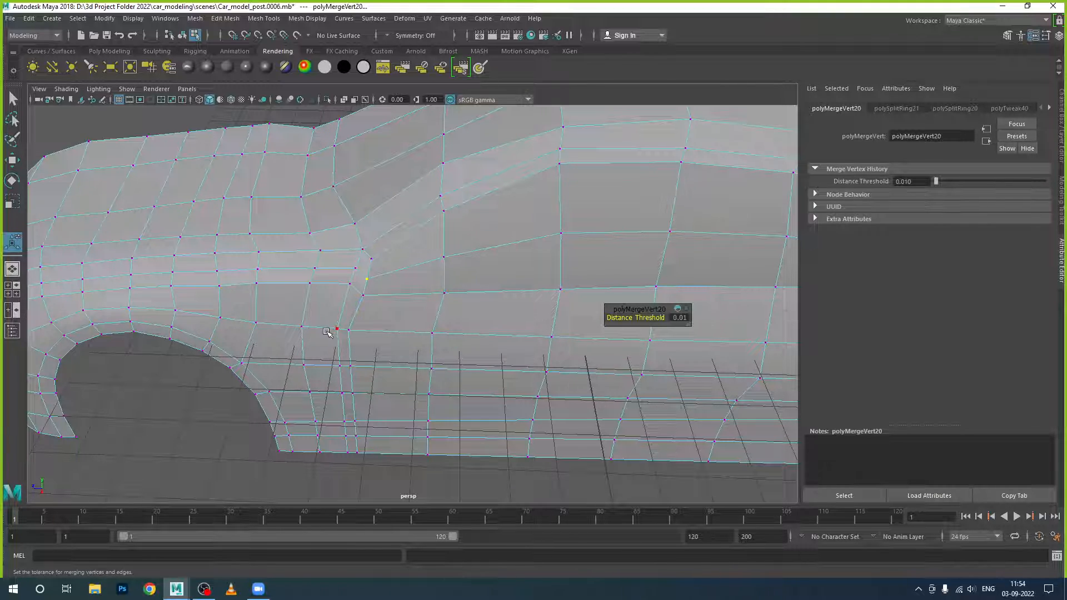
left_click(312, 239)
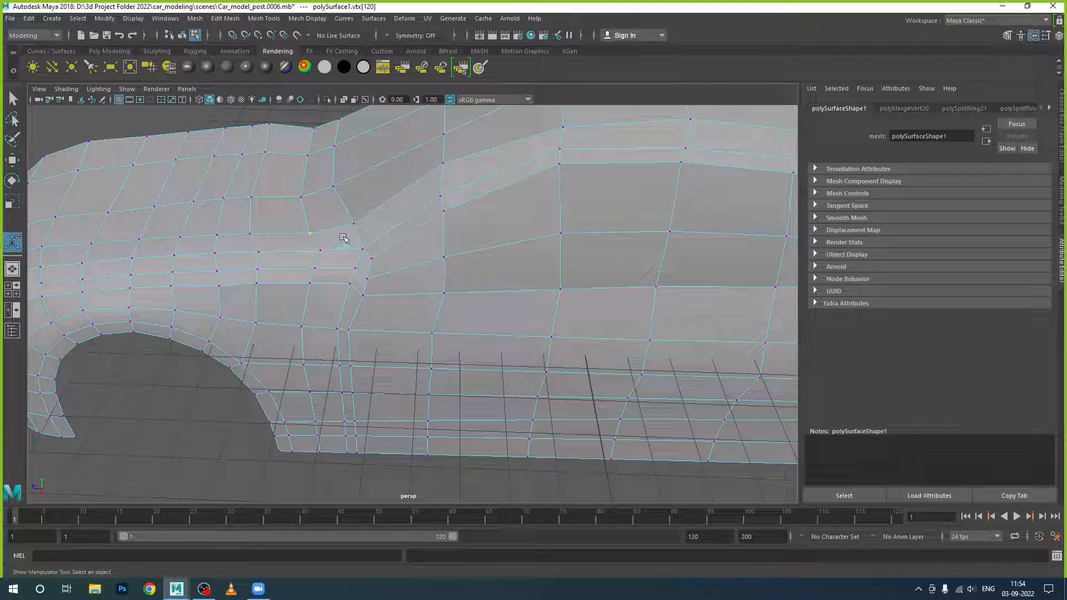
key("w")
left_click_drag(280, 238, 284, 281)
left_click(316, 253)
left_click(314, 268)
left_click(310, 283)
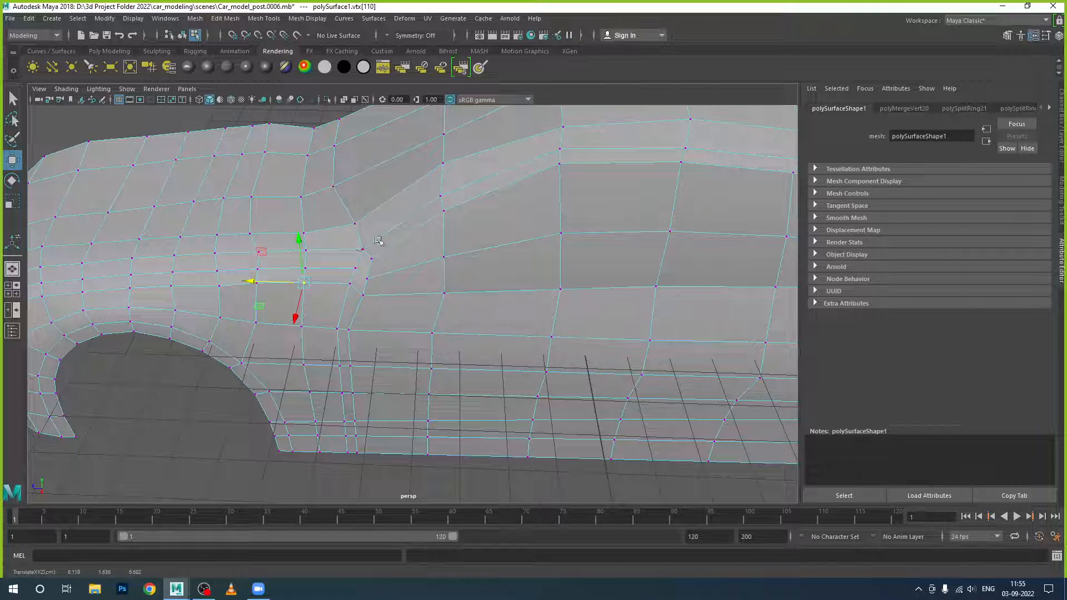
Reposition the cluster of vertices at the base of the front pillar and the side window's lower front corner
left_click(363, 249)
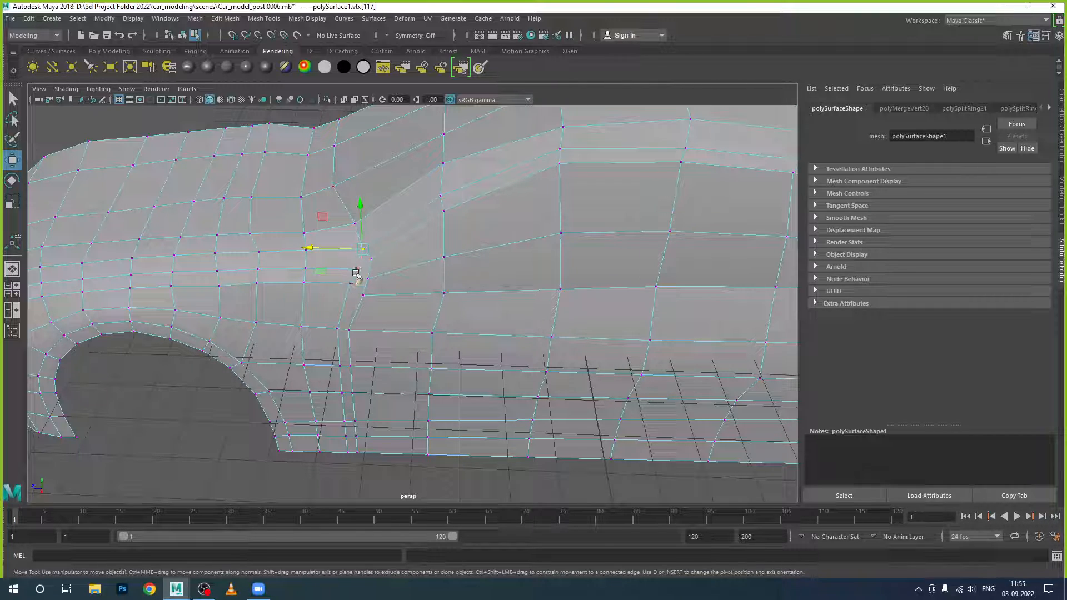
left_click_drag(362, 225, 324, 223)
left_click(355, 224)
left_click(368, 236)
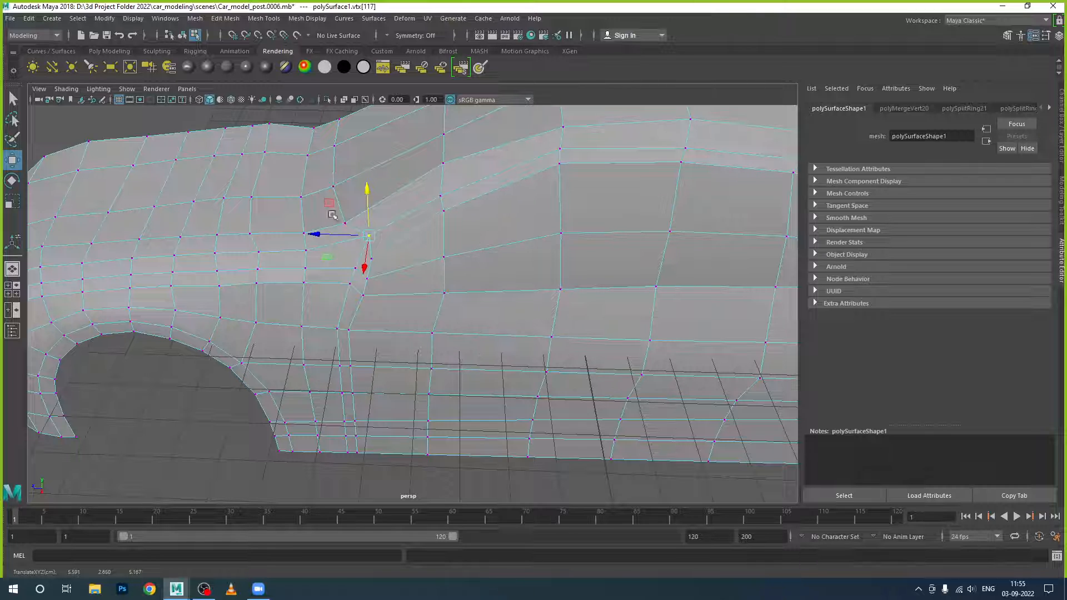
left_click(373, 259)
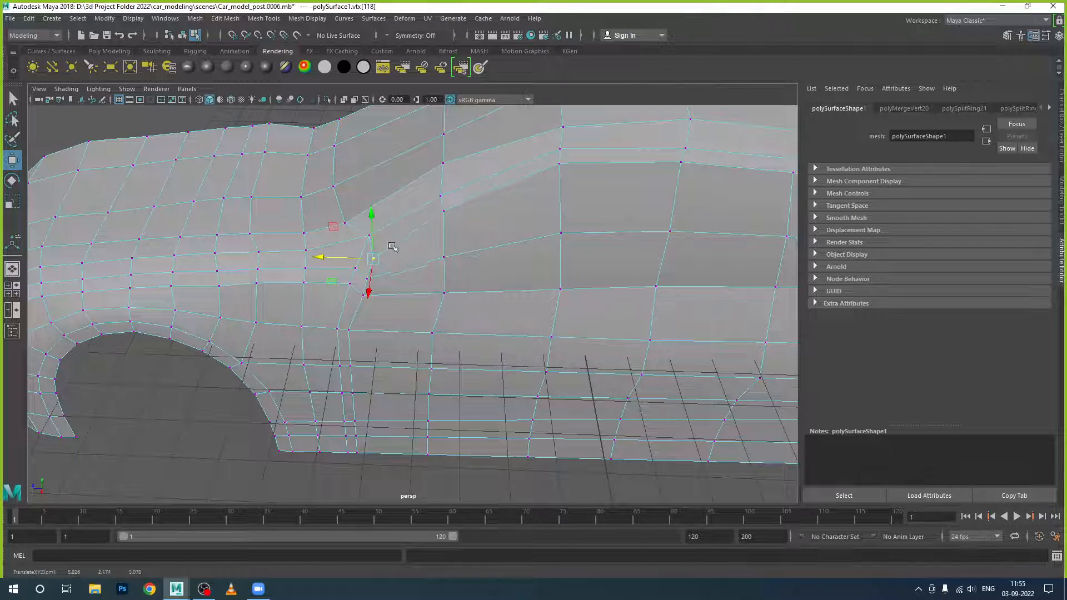
Move the vertical column of vertices below the window's front corner, down to the sill, slightly toward the rear
scroll(348, 356, "down", 2)
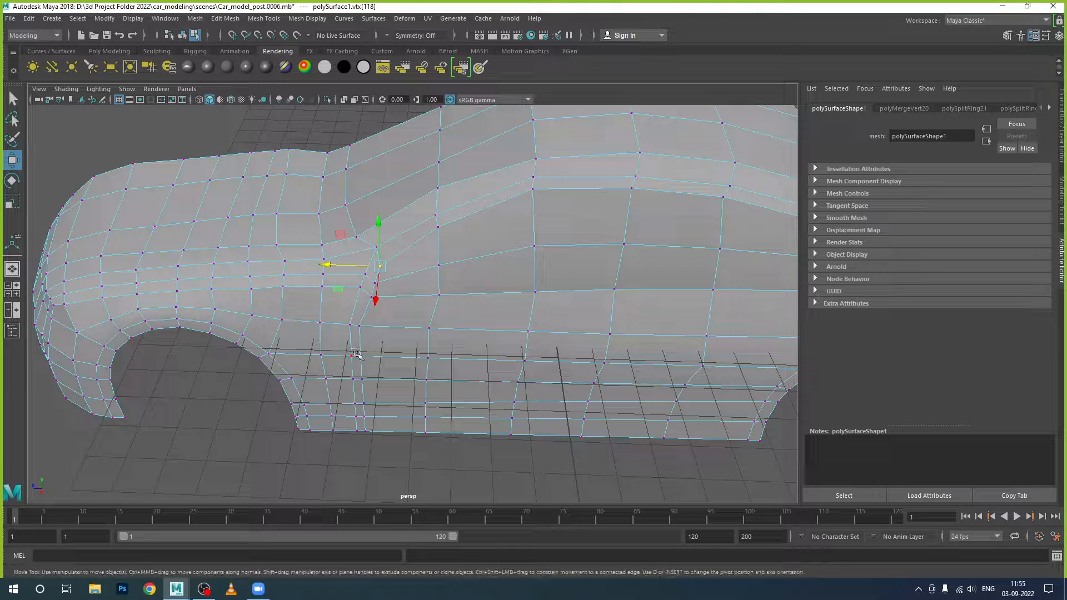
middle_click_drag(368, 344, 377, 271, "alt")
left_click(361, 268)
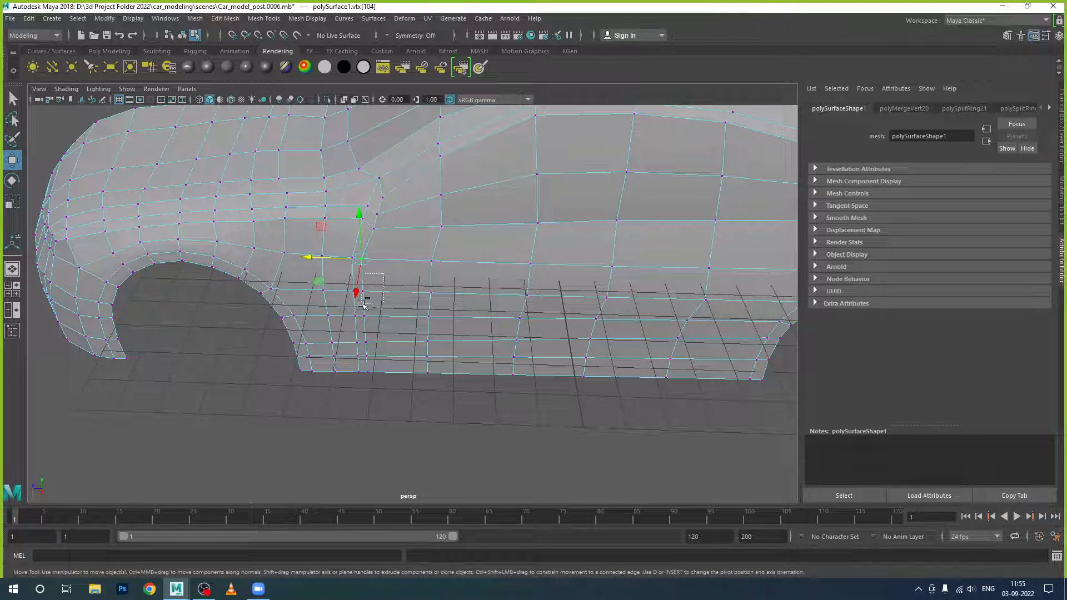
left_click_drag(362, 305, 371, 385, "shift")
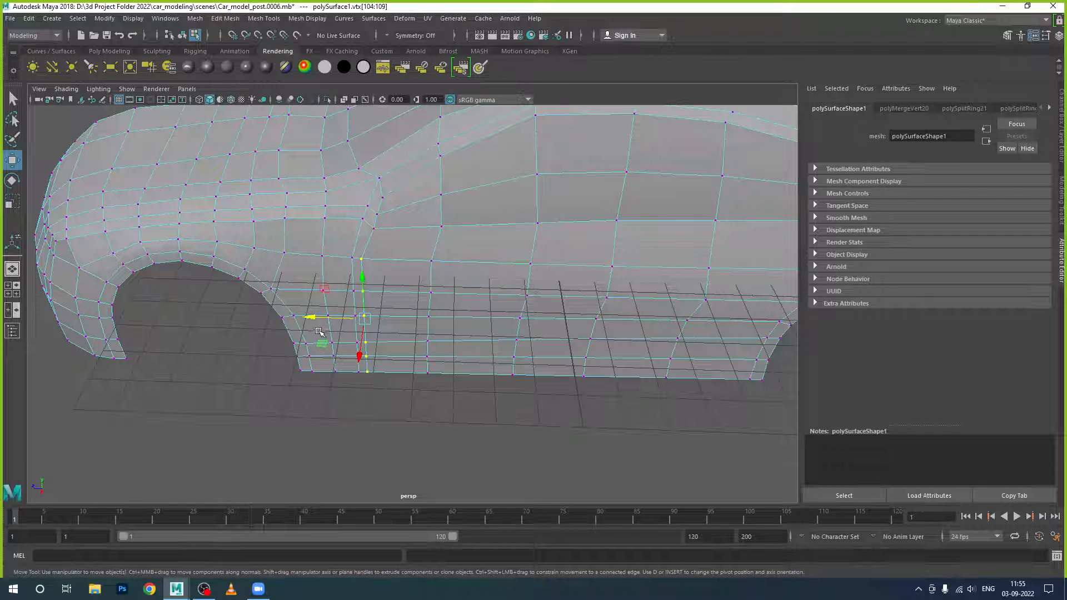
left_click_drag(319, 318, 327, 322)
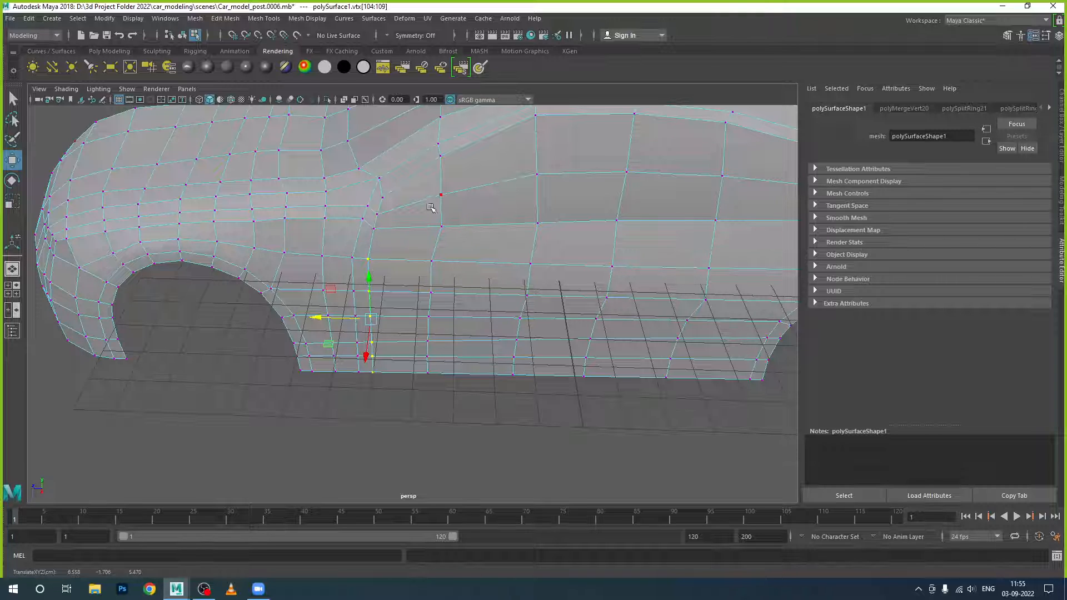
Adjust individual body-side vertices below the side window, from the front corner back to the rear door
left_click_drag(431, 186, 417, 227)
scroll(420, 229, "down", 3)
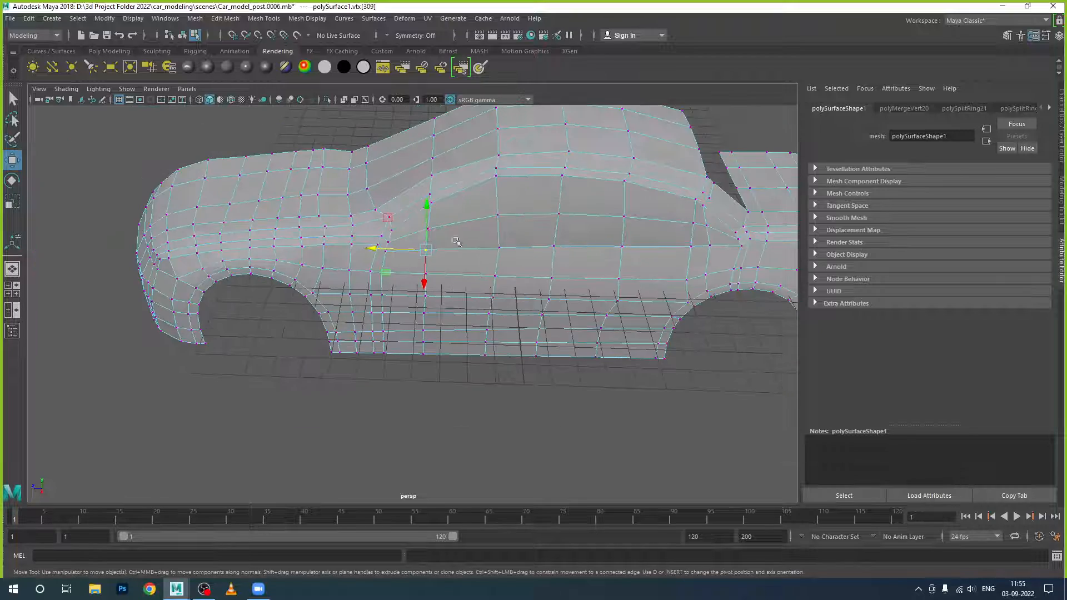
middle_click_drag(508, 263, 424, 282, "alt")
left_click_drag(423, 283, 522, 238, "alt")
scroll(478, 225, "up", 4)
middle_click_drag(474, 224, 464, 309, "alt")
left_click_drag(464, 308, 481, 283, "alt")
left_click(454, 281)
left_click_drag(426, 312, 455, 262, "alt")
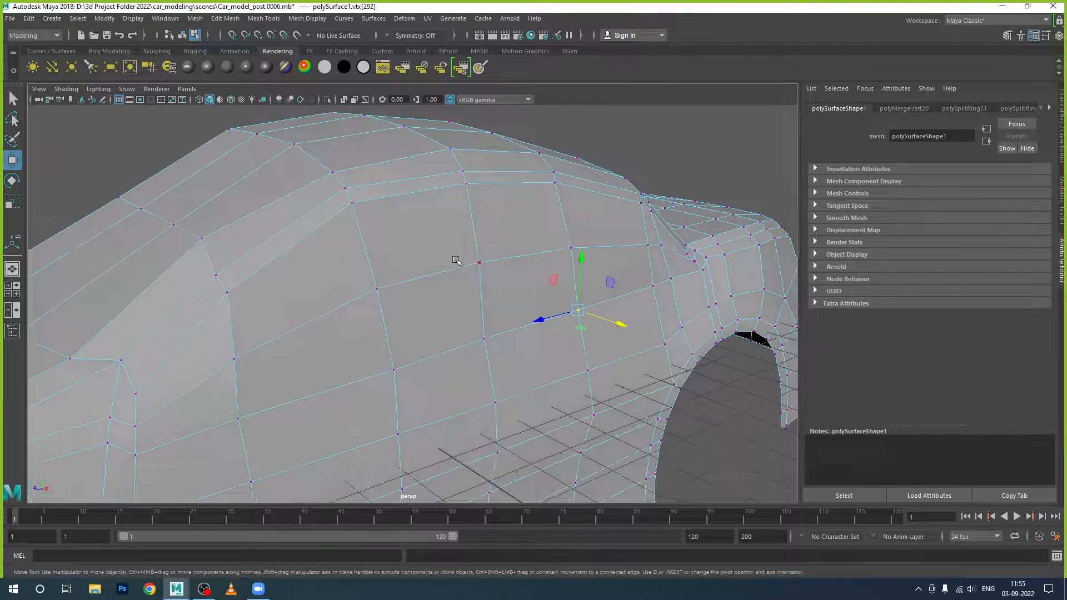
right_click_drag(455, 260, 462, 297)
left_click_drag(461, 298, 422, 320, "alt")
scroll(422, 319, "down", 3)
middle_click_drag(422, 319, 431, 278, "alt")
left_click(273, 267)
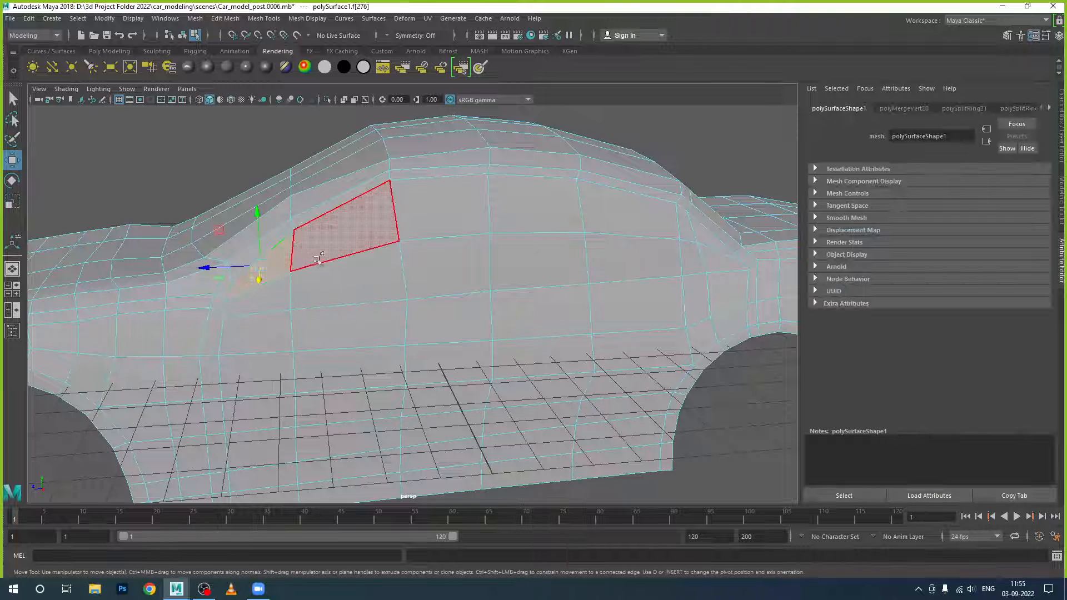
left_click(318, 257, "shift")
left_click(431, 220, "shift")
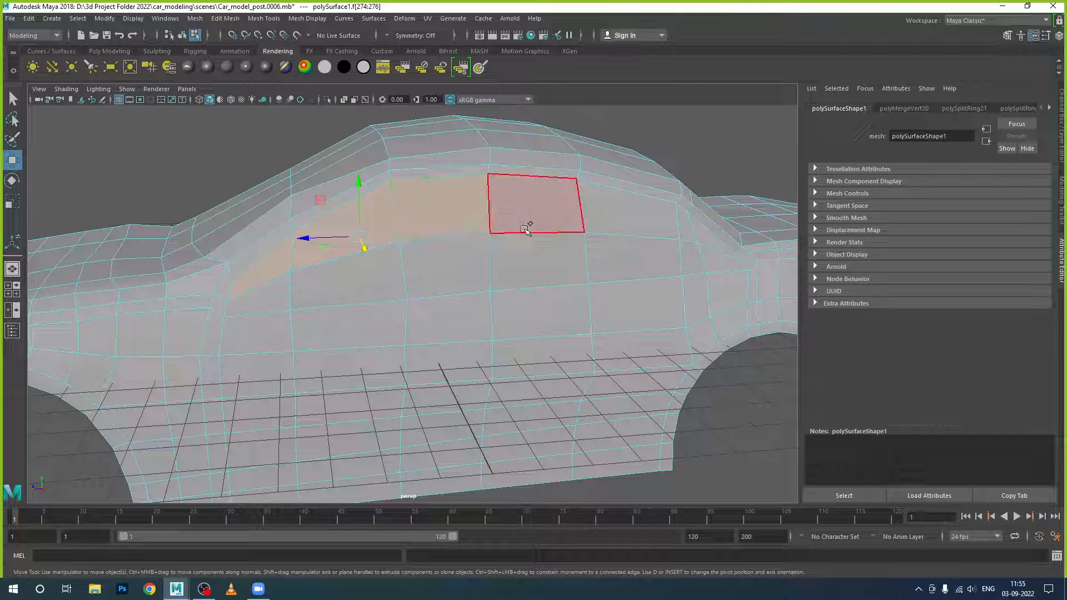
left_click(519, 202)
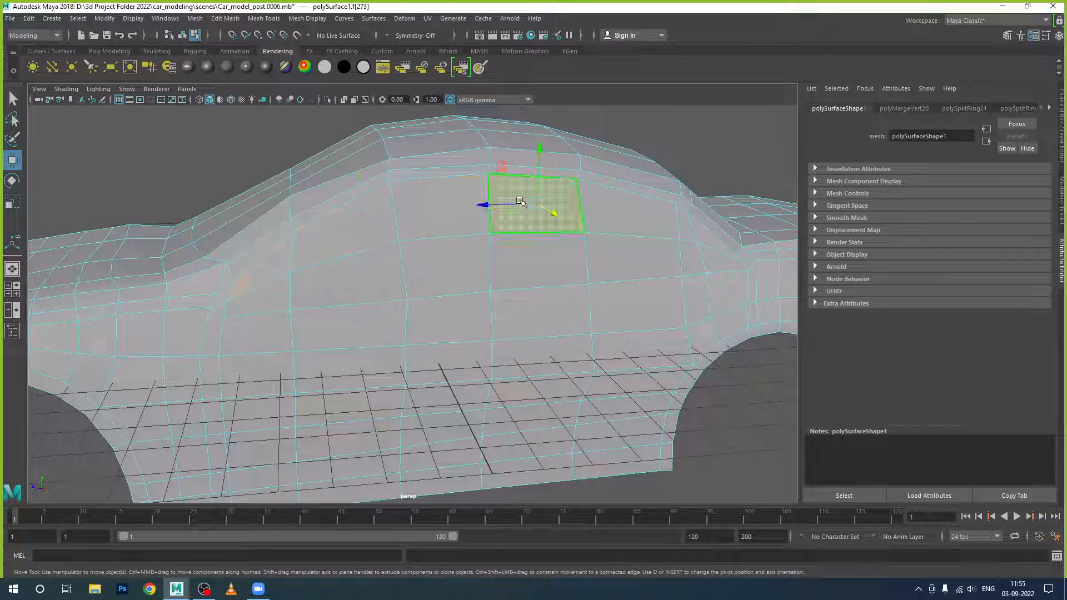
Insert a vertical edge loop just behind the existing middle edge of the side window to define the centre pillar
right_click_drag(522, 198, 569, 186)
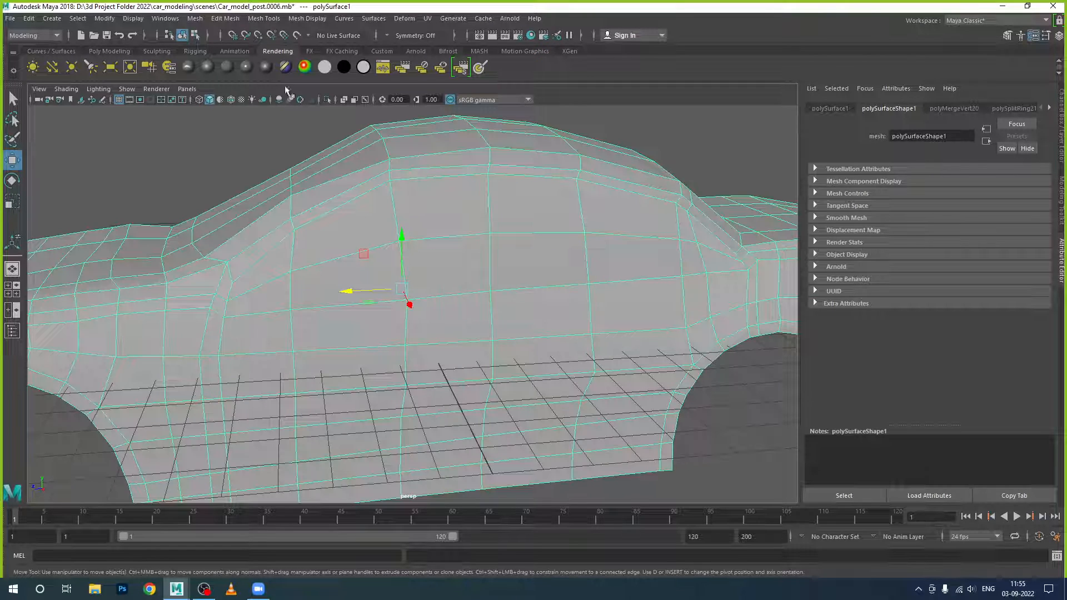
left_click(272, 18)
left_click(304, 103)
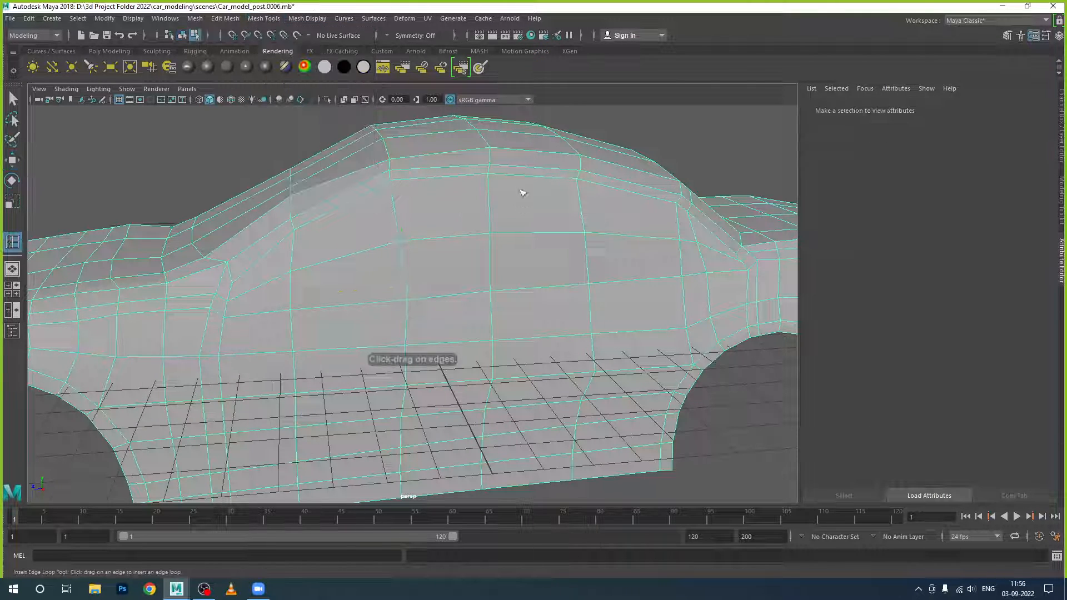
left_click_drag(505, 180, 499, 181)
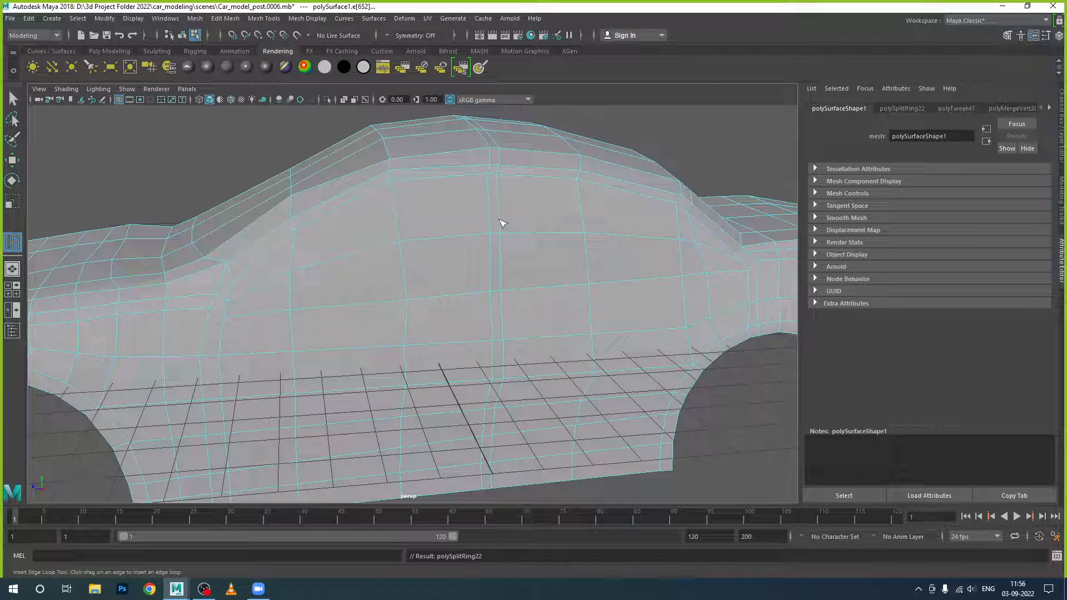
key("w")
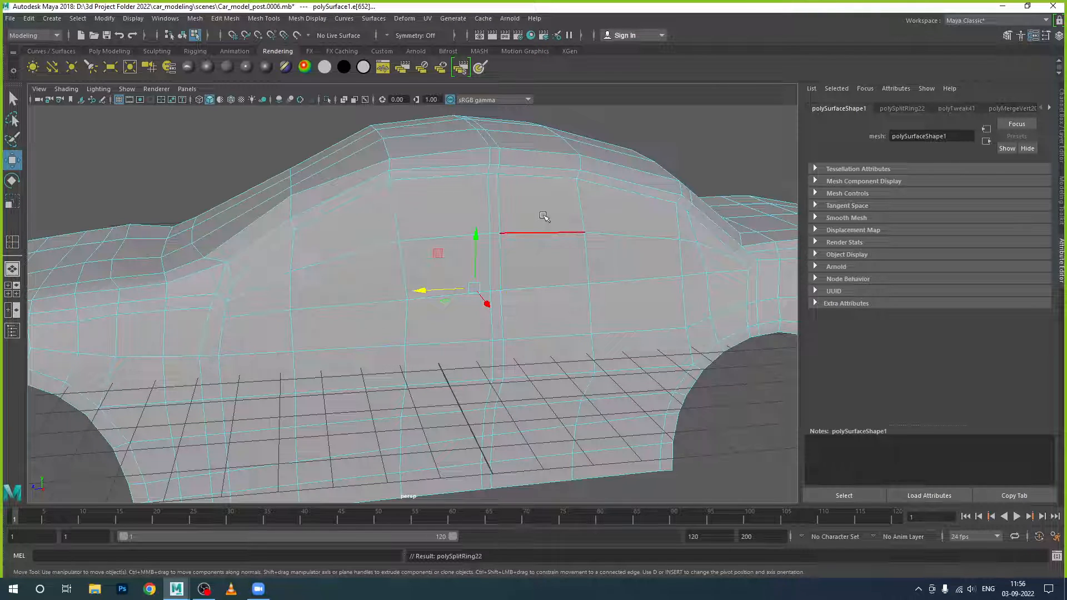
Duplicate the six rear side window faces, offset the copy outward by about 0.94, and return to object mode
right_click_drag(544, 217, 543, 243)
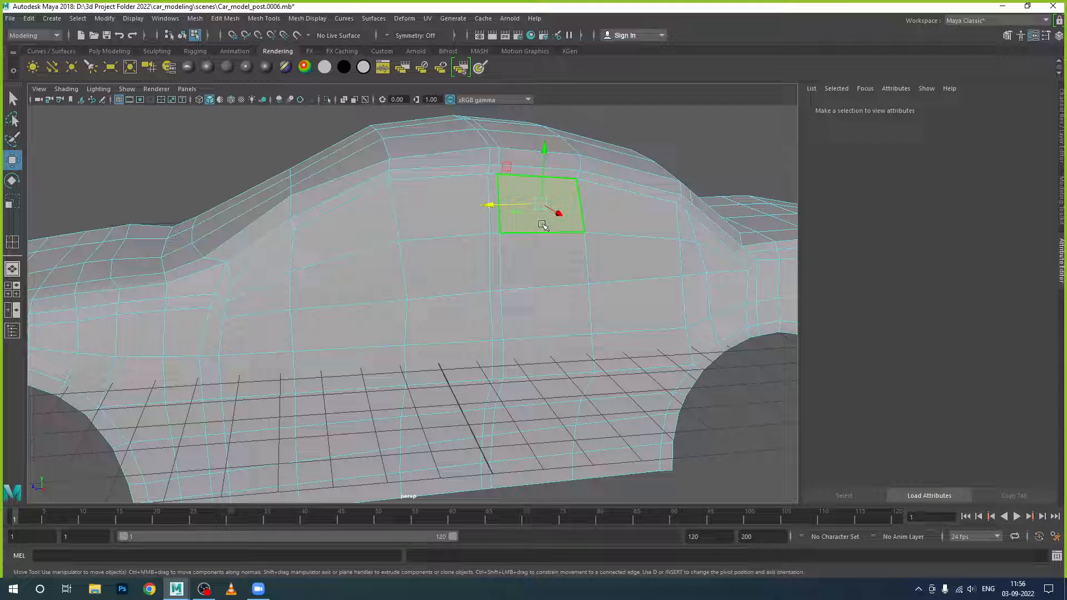
left_click(621, 222, "shift")
left_click(632, 272, "shift")
left_click(573, 270, "shift")
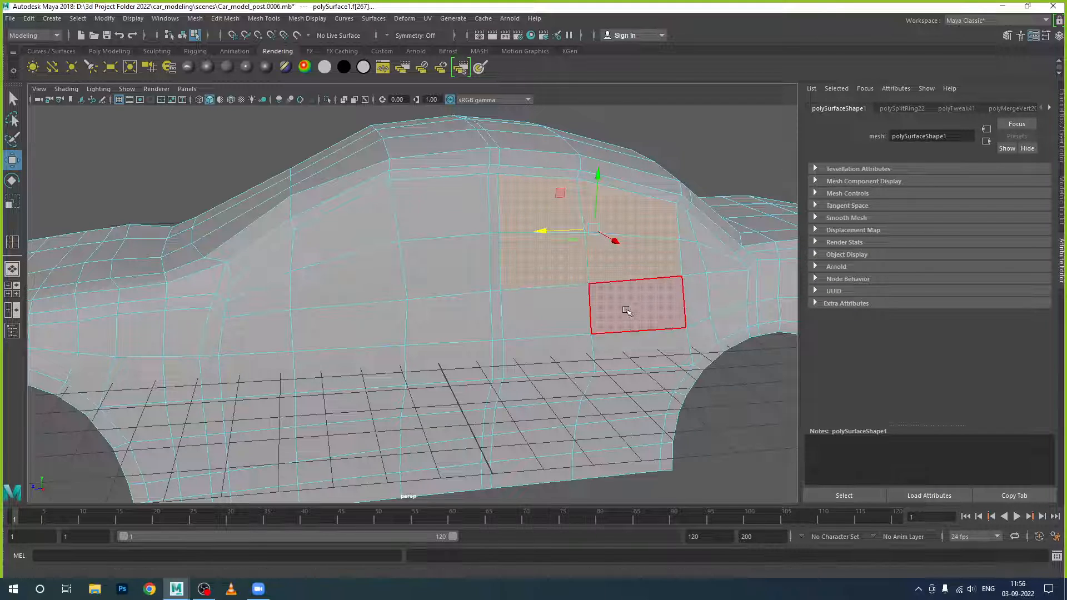
left_click_drag(627, 311, 570, 321, "alt")
middle_click_drag(742, 306, 555, 270, "alt")
left_click(556, 250, "shift")
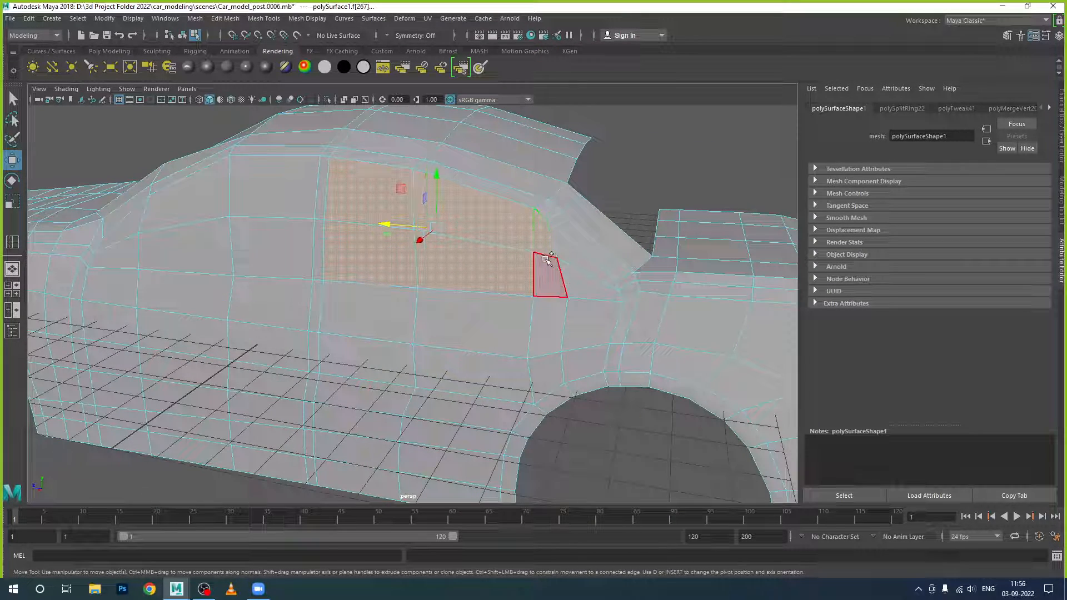
left_click(581, 275, "shift")
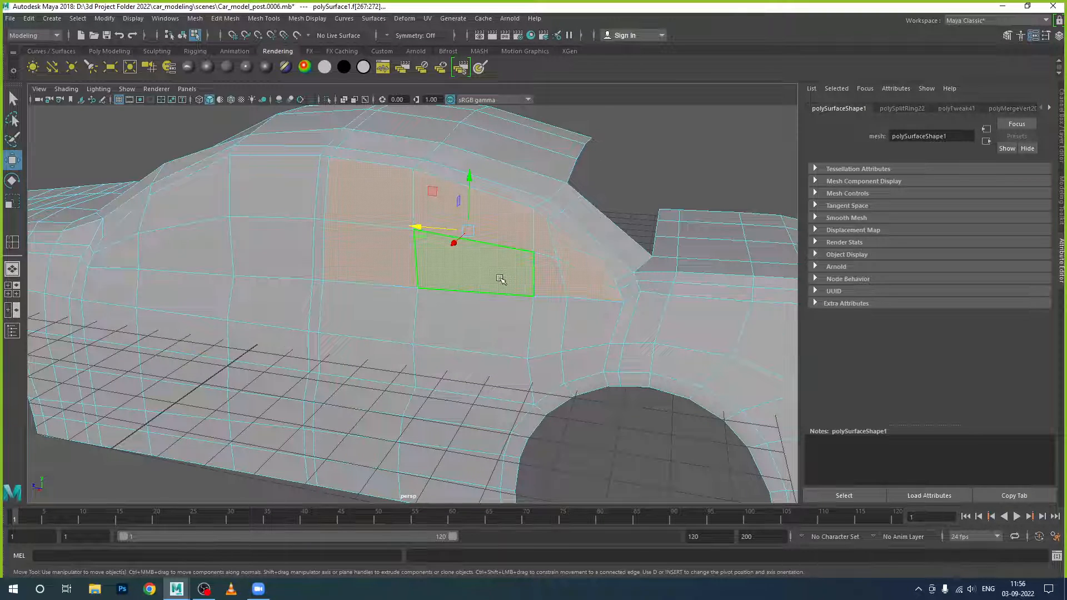
left_click_drag(505, 274, 505, 278, "alt")
left_click_drag(460, 310, 553, 322, "alt")
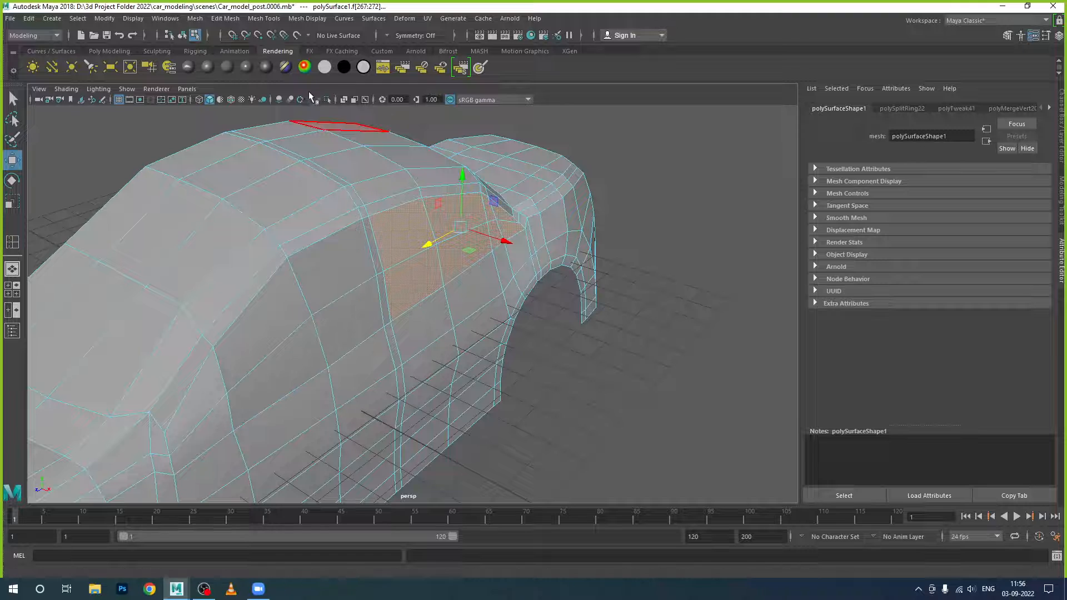
left_click(225, 18)
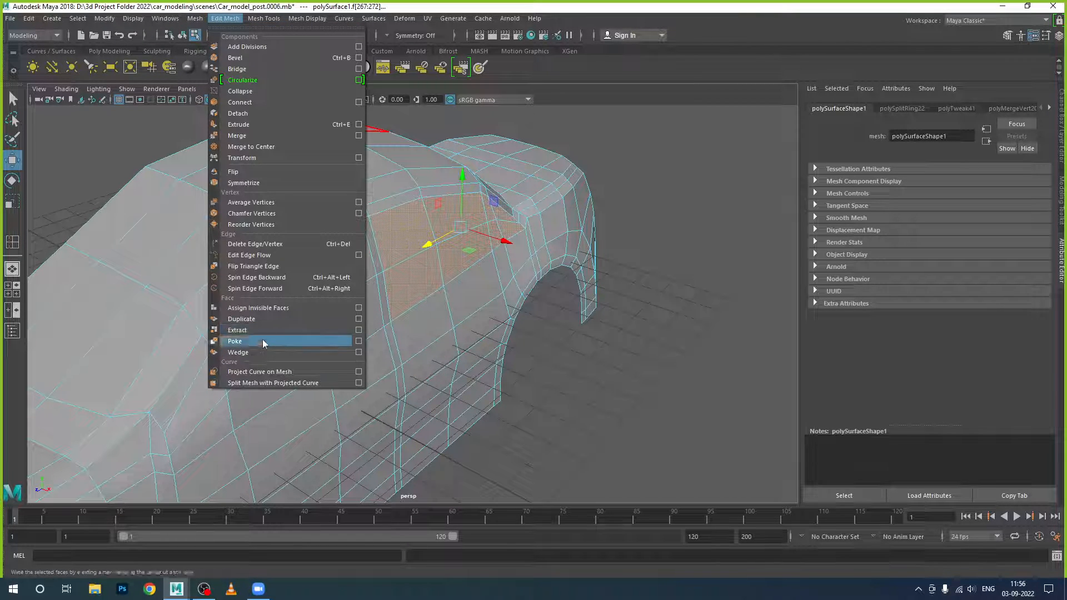
left_click(265, 318)
left_click_drag(495, 259, 522, 261)
right_click_drag(457, 271, 505, 254)
Centre the pivot of the duplicated rear window panel
scroll(501, 289, "down", 3)
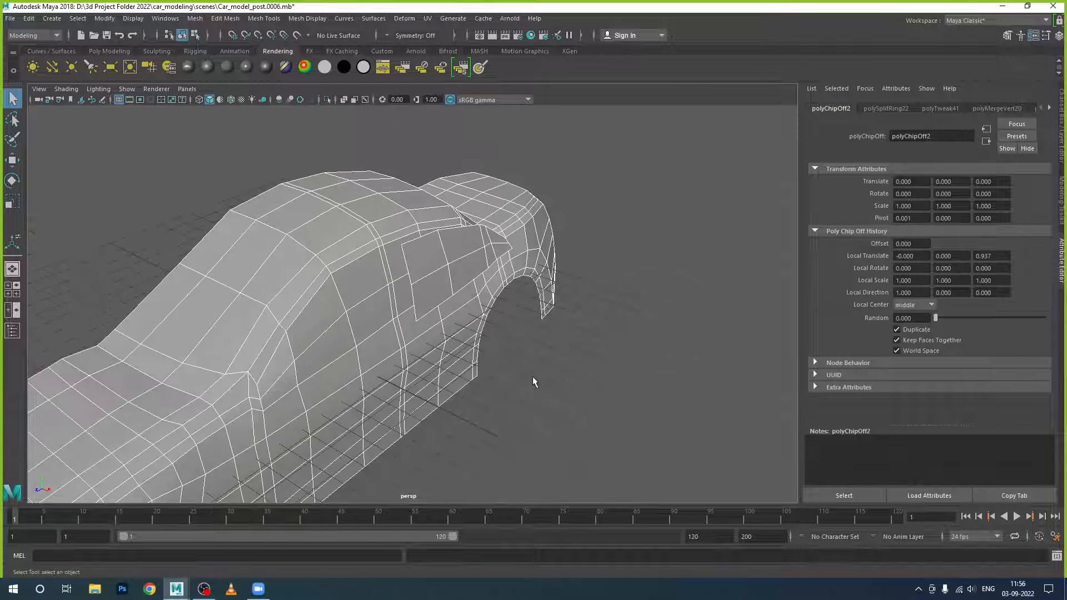
left_click_drag(534, 379, 575, 396, "alt")
left_click(481, 276)
left_click(455, 269)
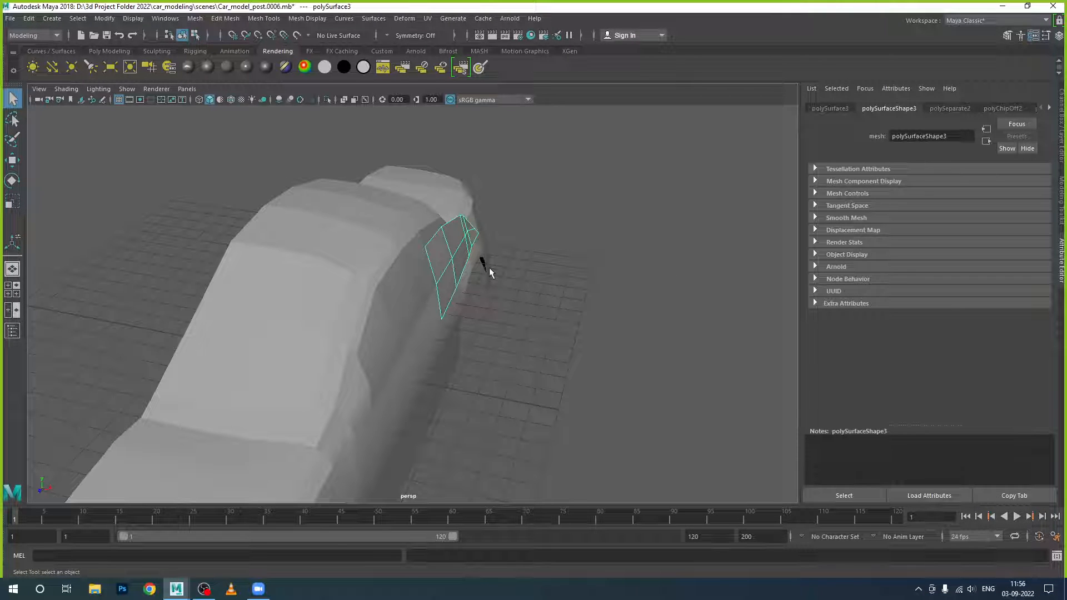
key("w")
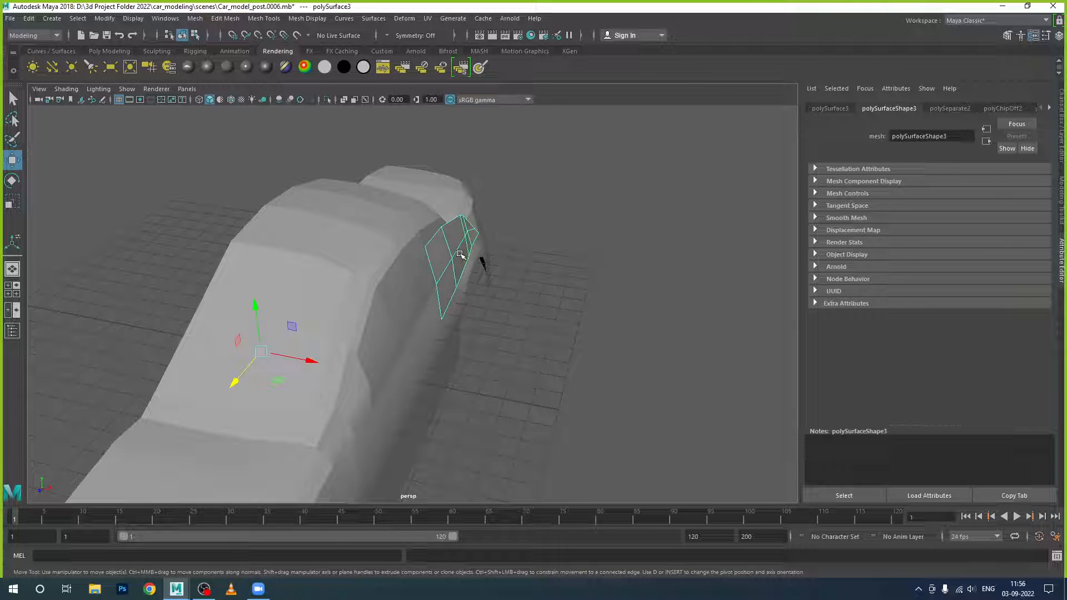
left_click(104, 18)
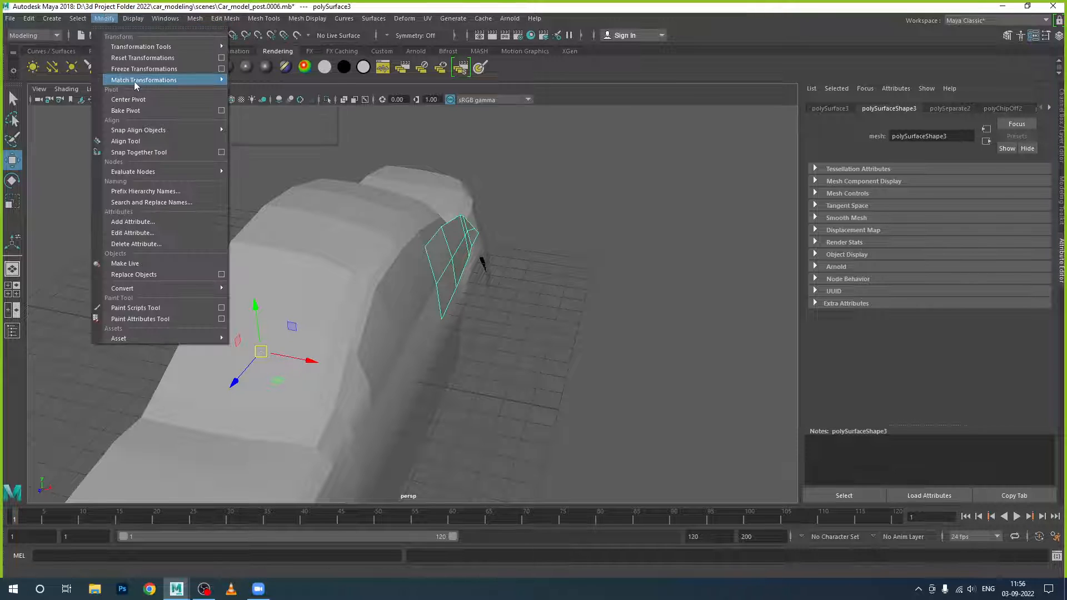
left_click(128, 99)
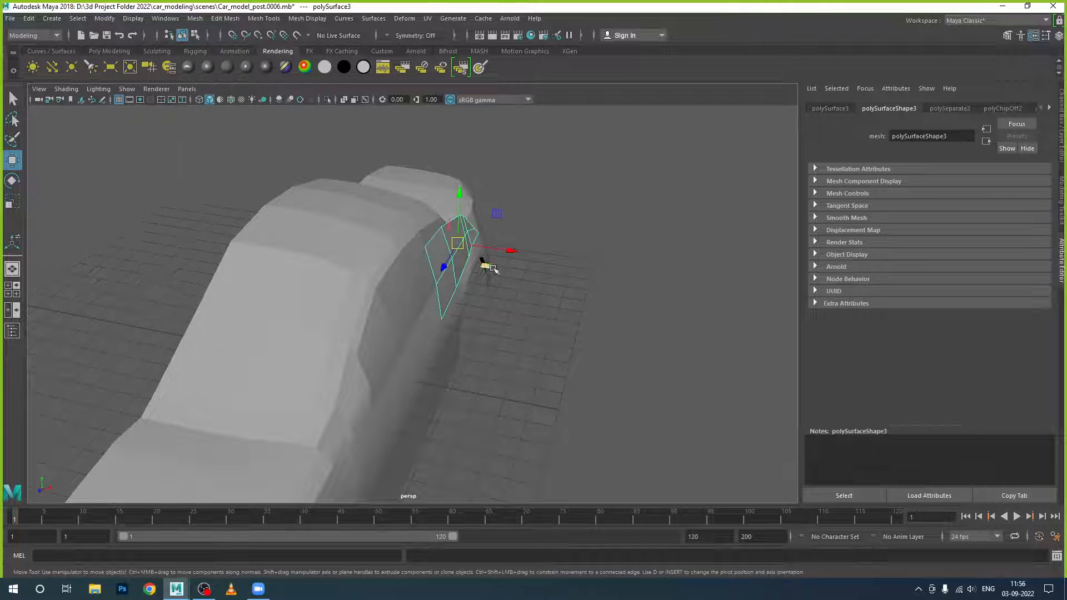
Move the rear window panel in close to the body side and lower it slightly to fit over the rear window area
left_click_drag(503, 254, 417, 311)
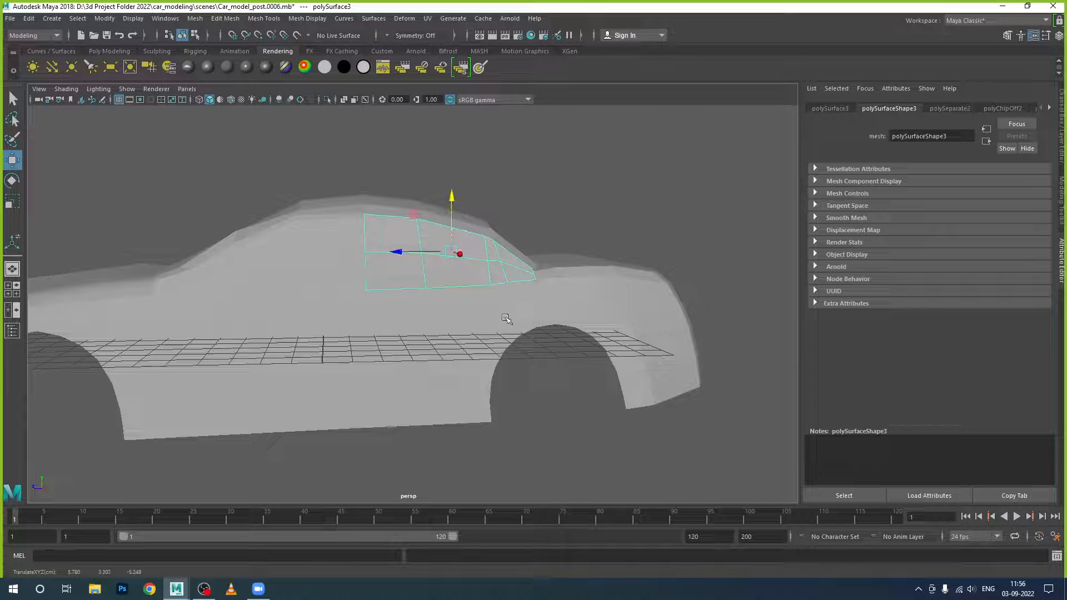
left_click_drag(505, 317, 593, 381, "alt")
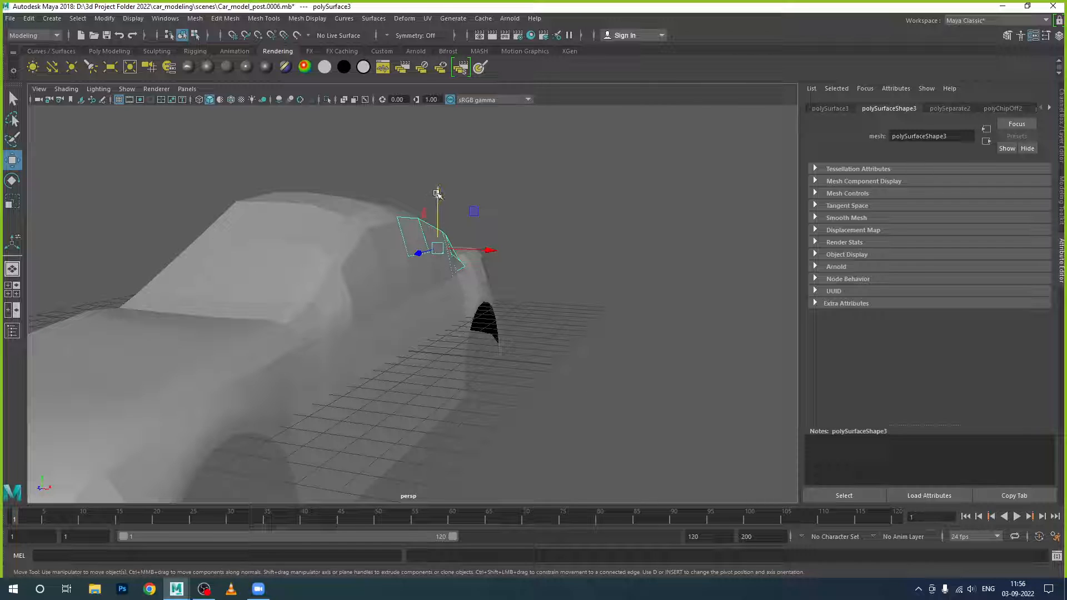
left_click_drag(437, 193, 437, 196)
left_click_drag(480, 255, 482, 255)
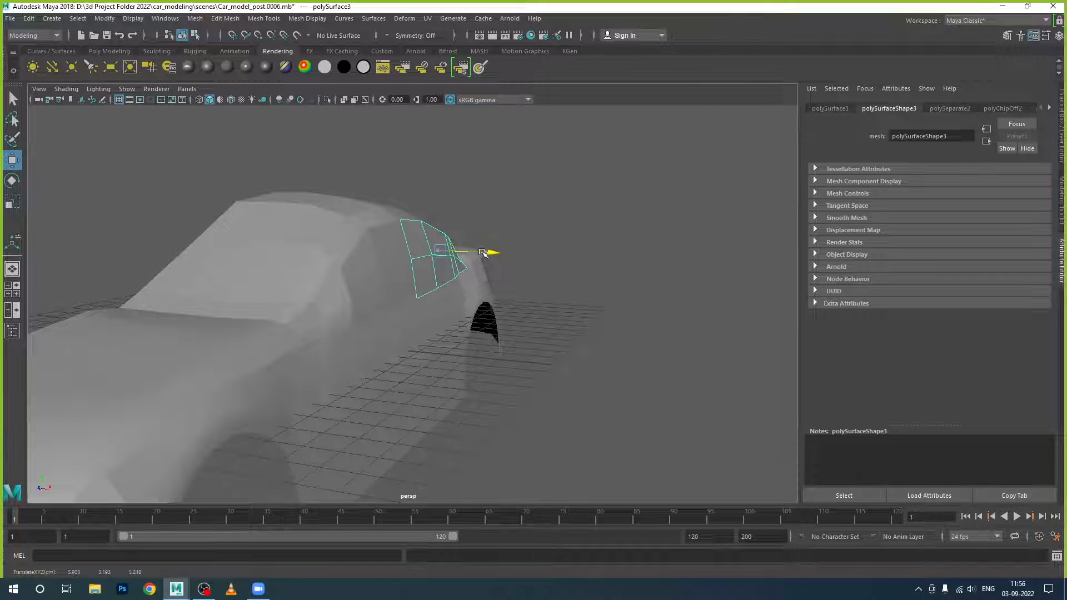
left_click_drag(440, 207, 440, 211)
left_click(553, 374)
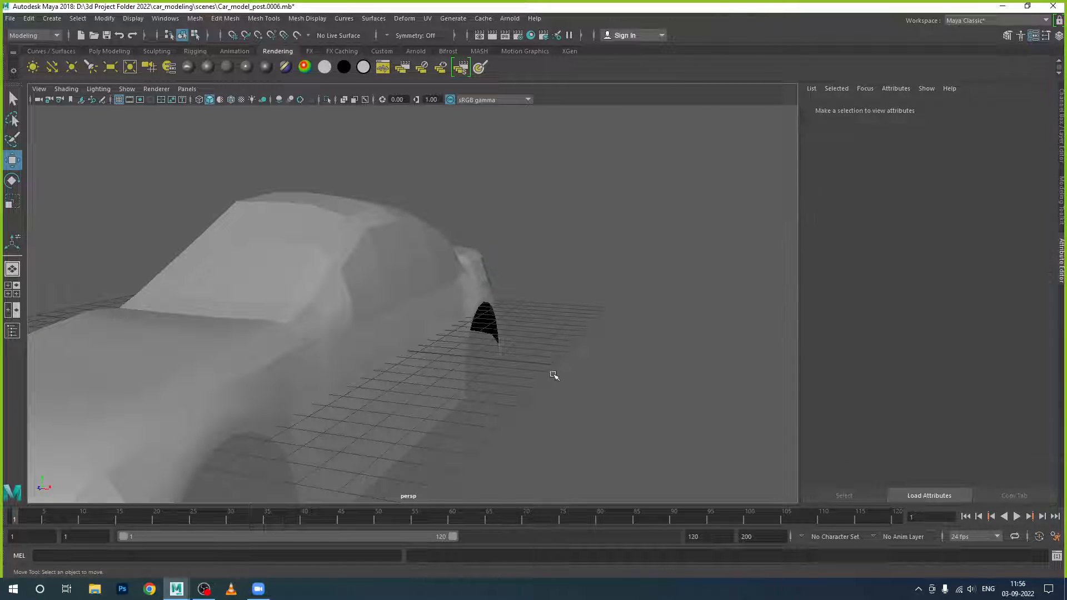
left_click_drag(553, 374, 437, 276, "alt")
left_click(437, 277)
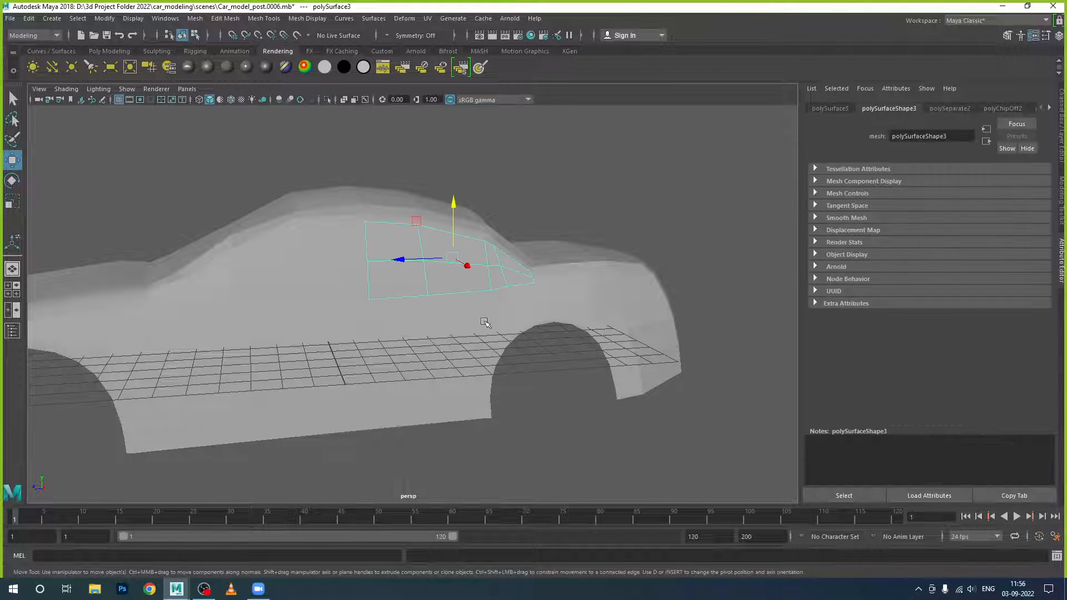
Select the front side window faces on the car body, ahead of the centre pillar
left_click_drag(480, 333, 510, 334, "alt")
left_click(507, 333)
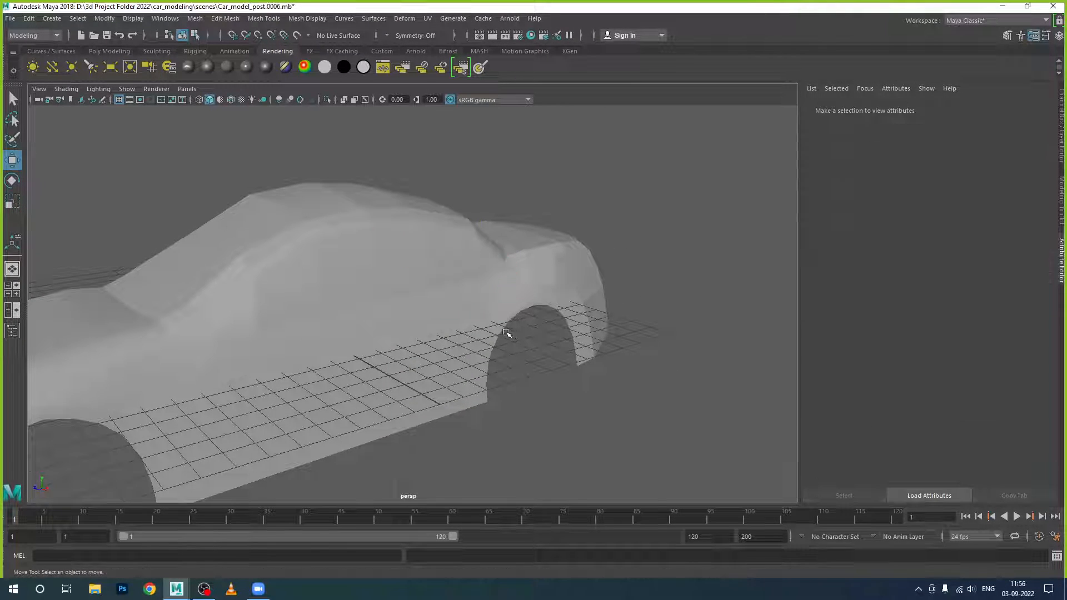
left_click(339, 302)
left_click_drag(350, 317, 374, 312, "alt")
right_click(372, 269)
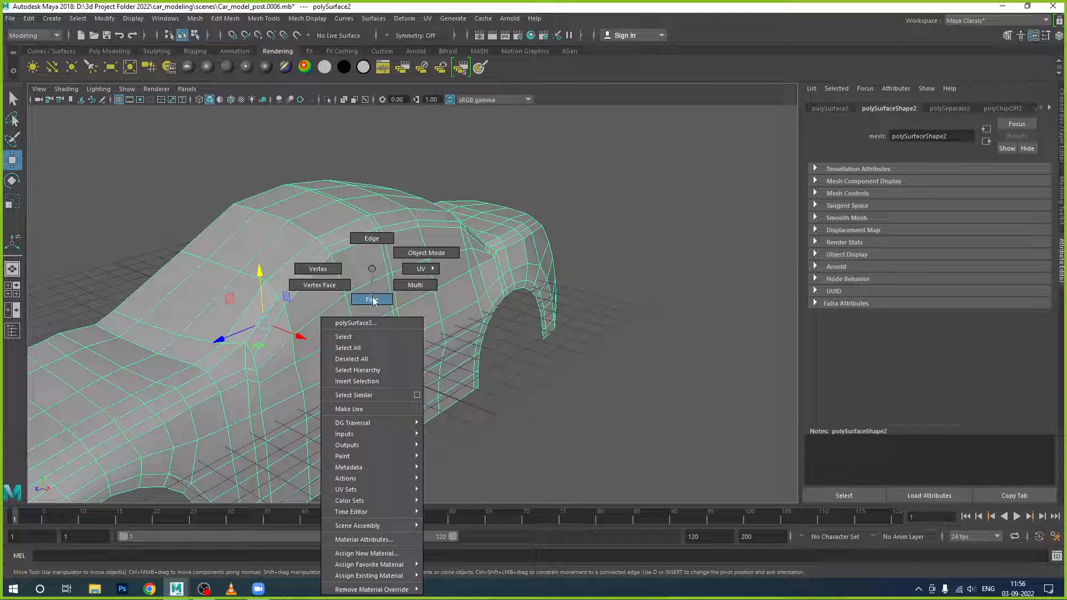
left_click(372, 299)
left_click(362, 294)
left_click(314, 314, "shift")
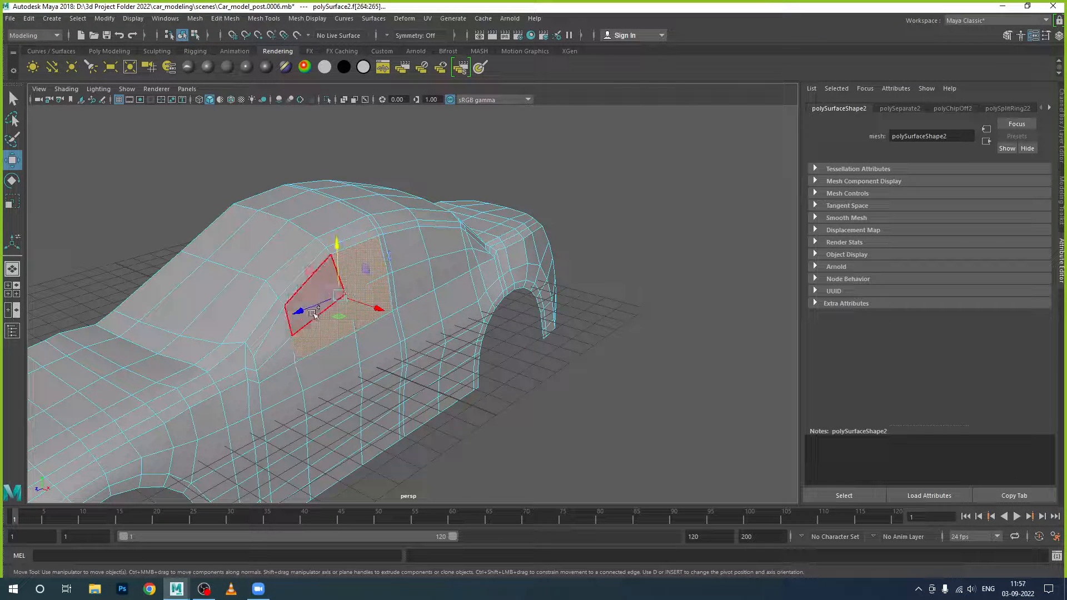
left_click(10, 18)
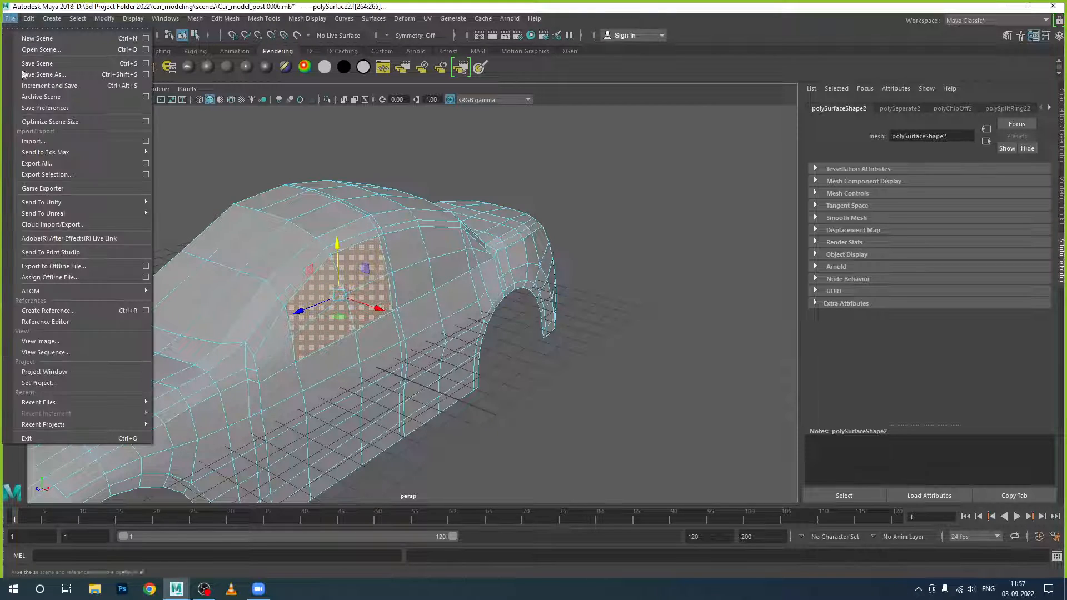
left_click(87, 86)
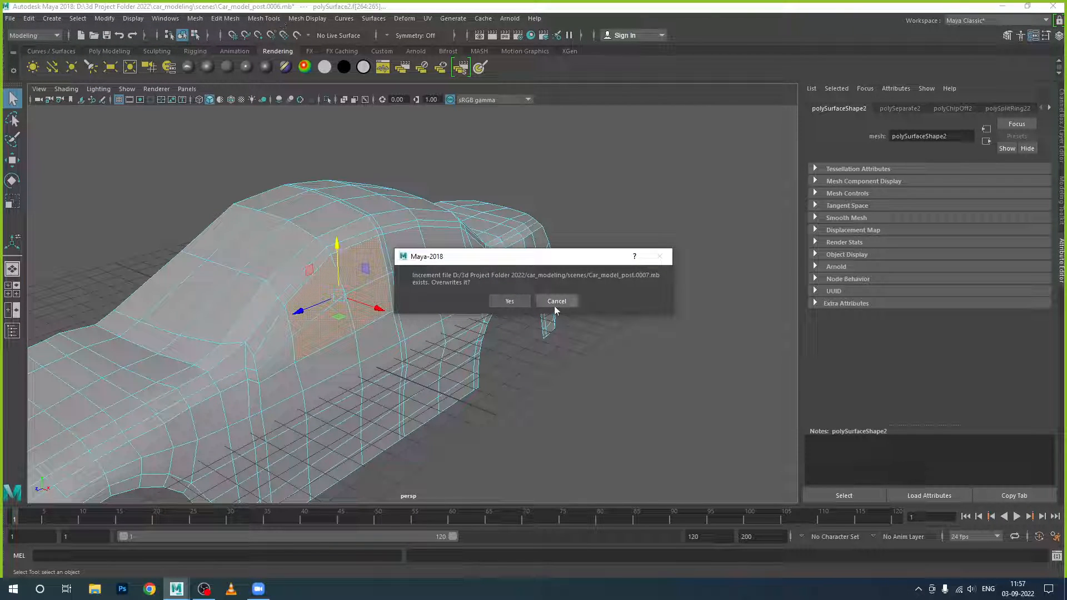
left_click(557, 302)
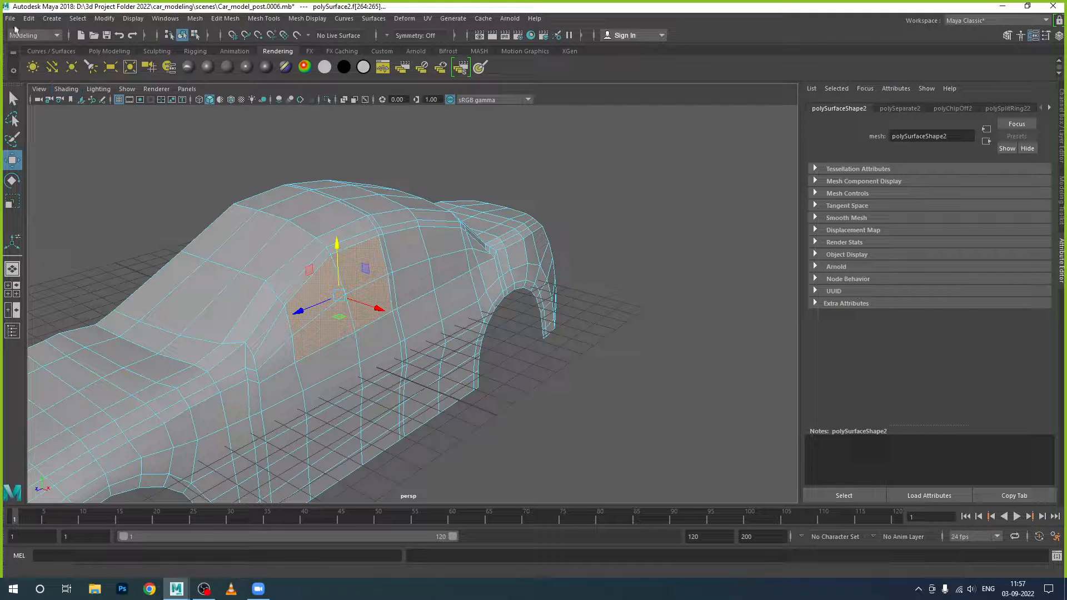
left_click(10, 17)
left_click(55, 85)
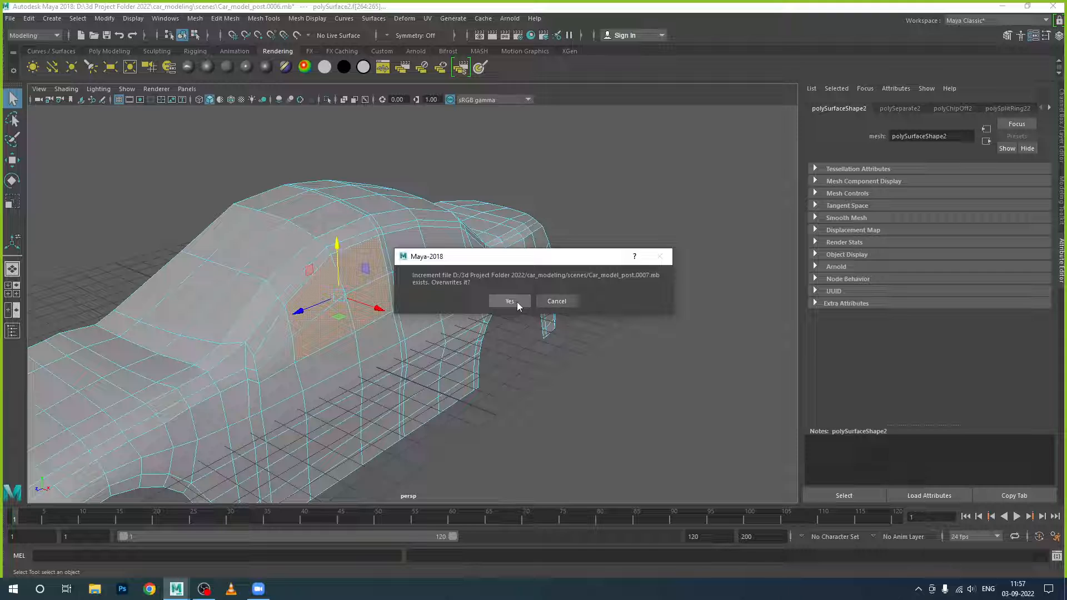
left_click(557, 302)
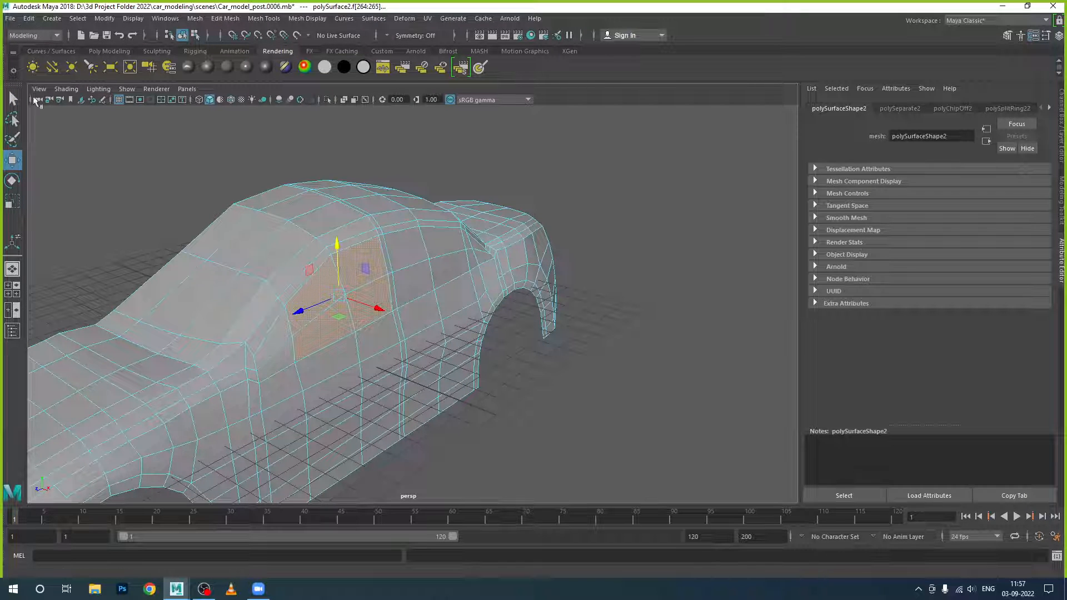
Save the scene as Car_model_volume 10.mb in the project's scenes folder
left_click(11, 19)
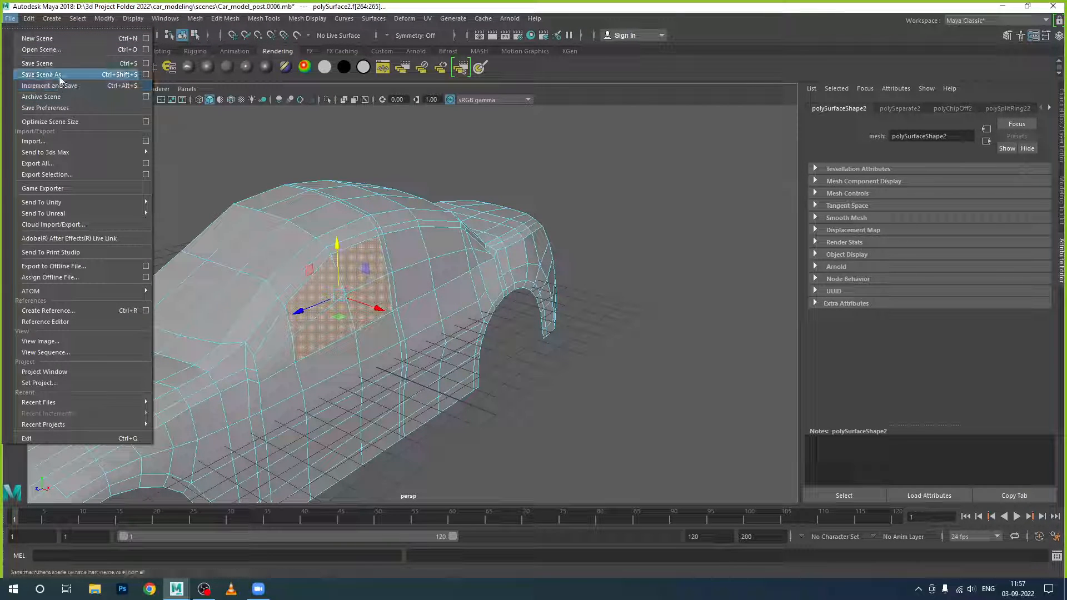
left_click(55, 74)
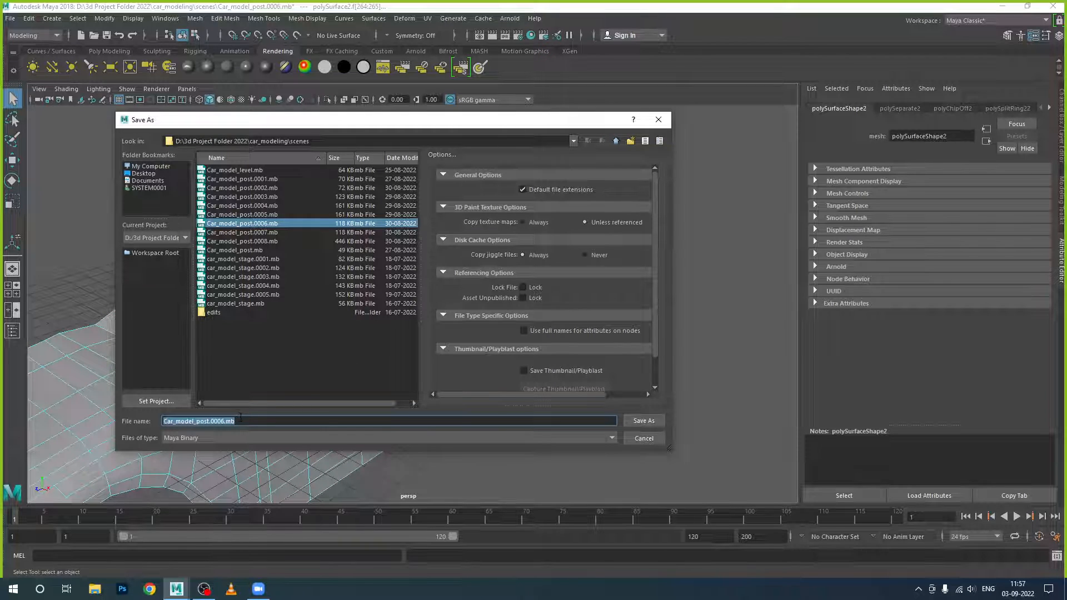
left_click(240, 418)
type("volume")
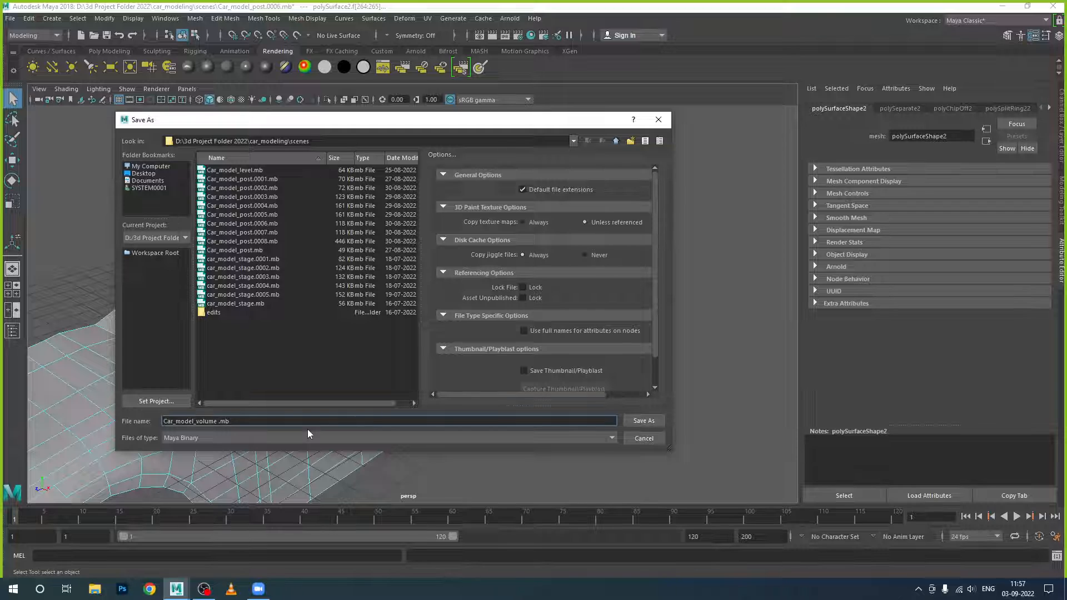
type("10")
left_click(643, 421)
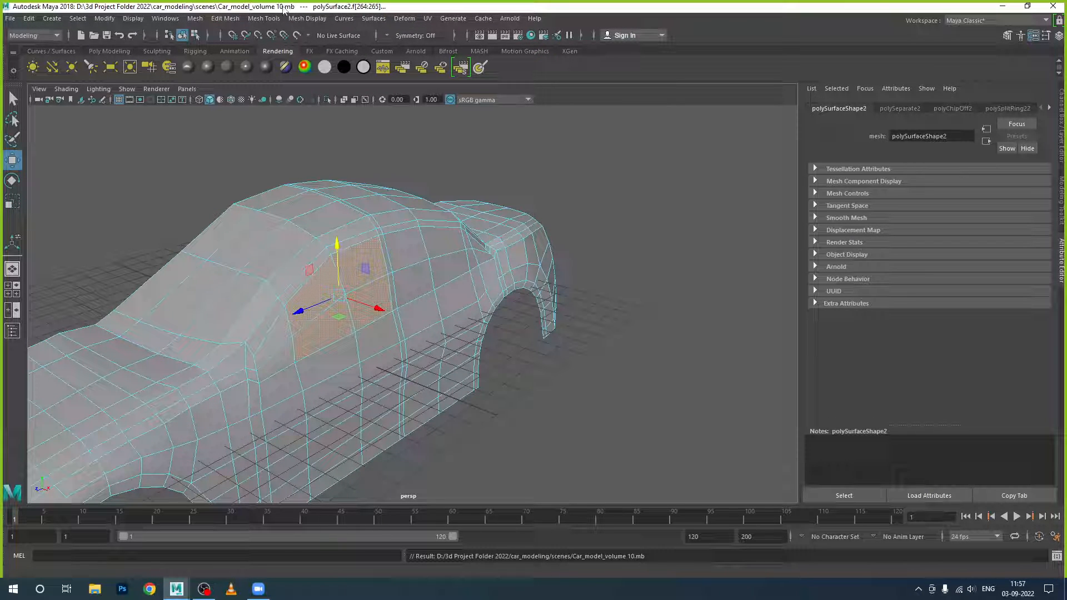
Extract the selected front window faces, offset them outward by about 0.72, and return to object mode
left_click_drag(434, 322, 437, 318, "alt")
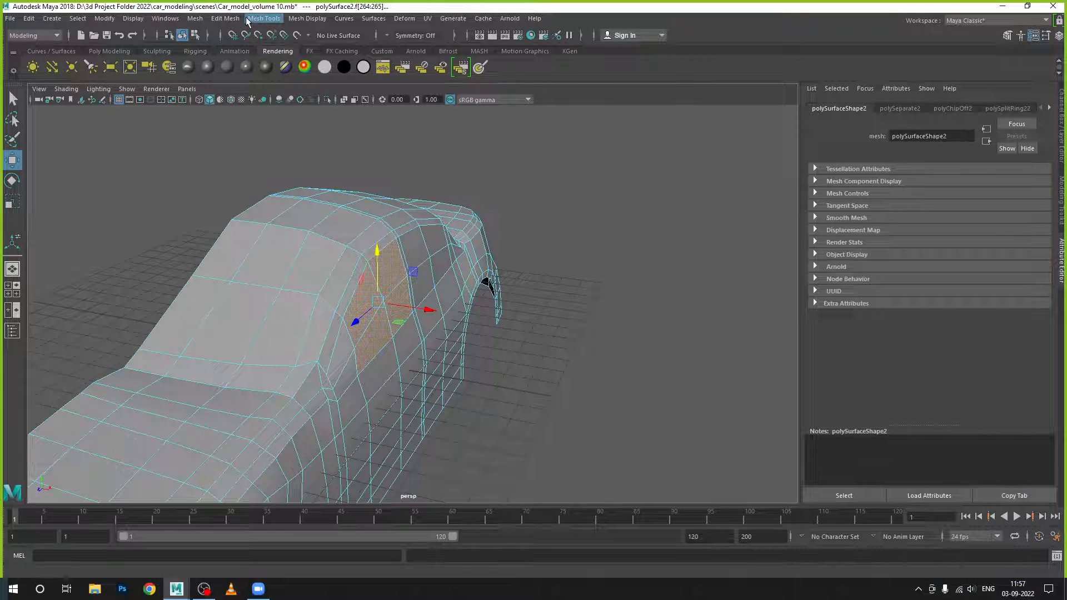
left_click(225, 19)
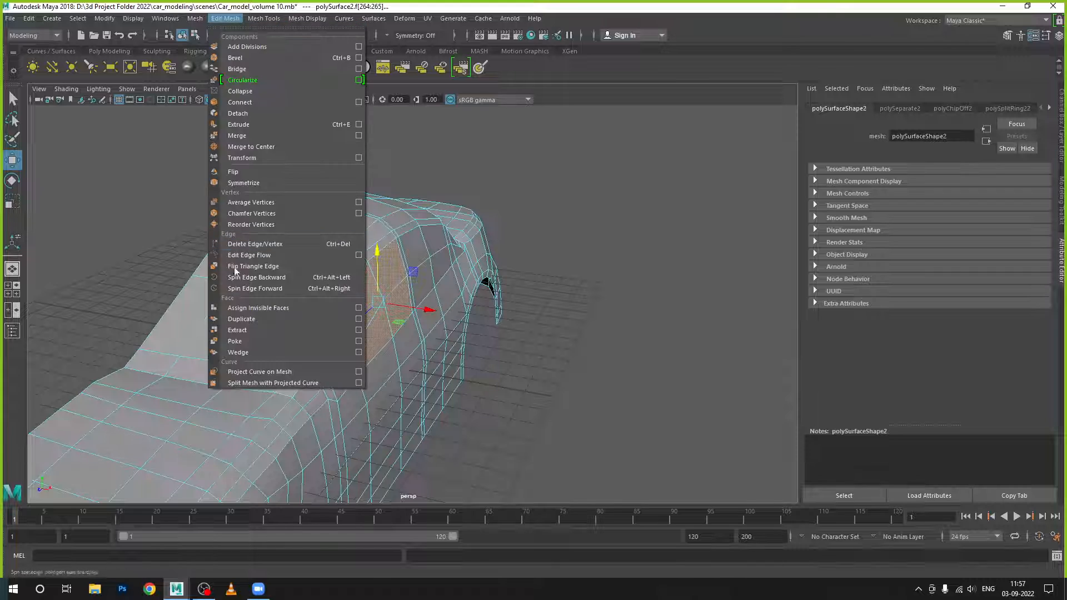
left_click(255, 330)
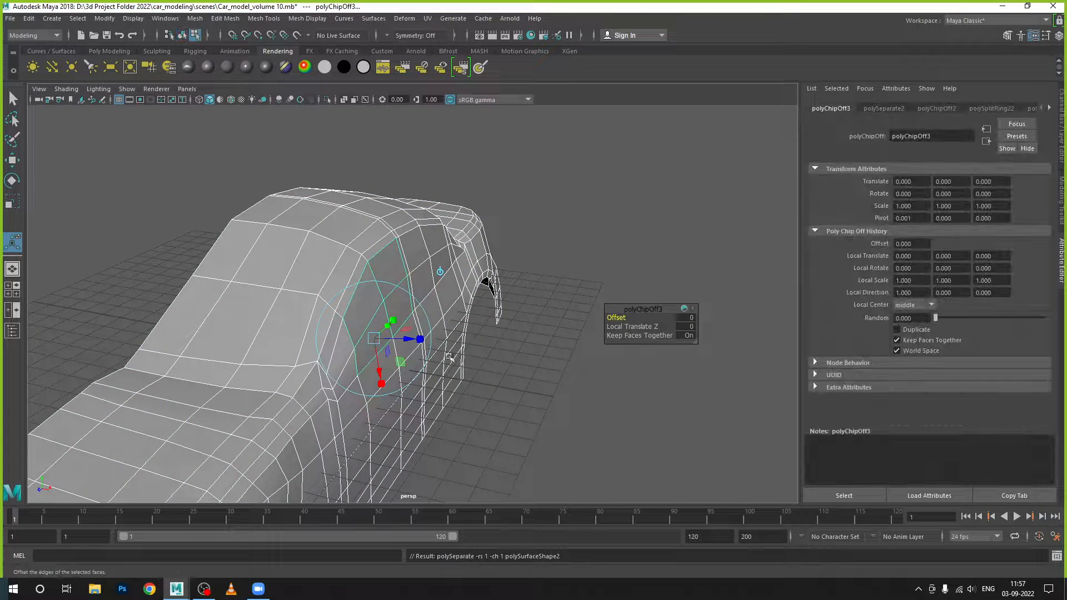
left_click_drag(409, 340, 429, 339)
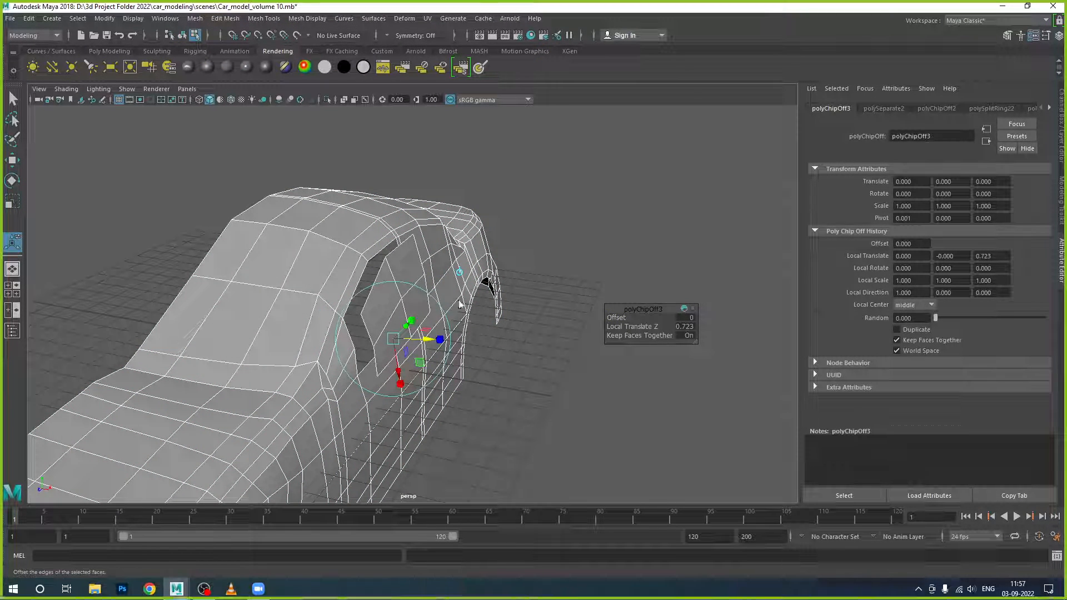
right_click_drag(459, 269, 520, 252)
left_click(528, 323)
Move the extracted front window panel about 8 cm sideways, away from the car body
left_click(423, 315)
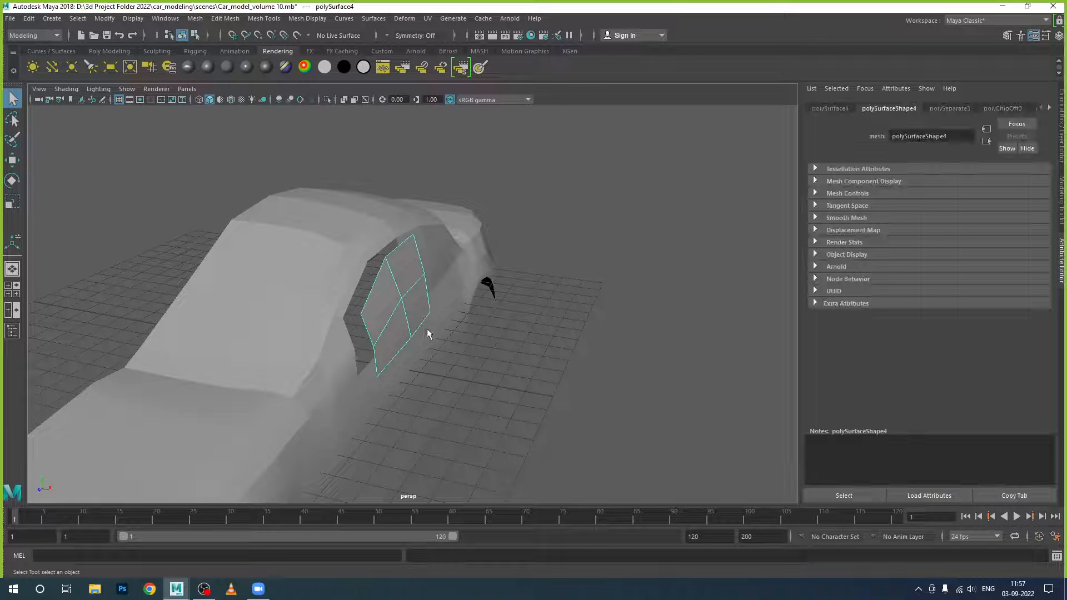
key("w")
left_click_drag(311, 353, 508, 397)
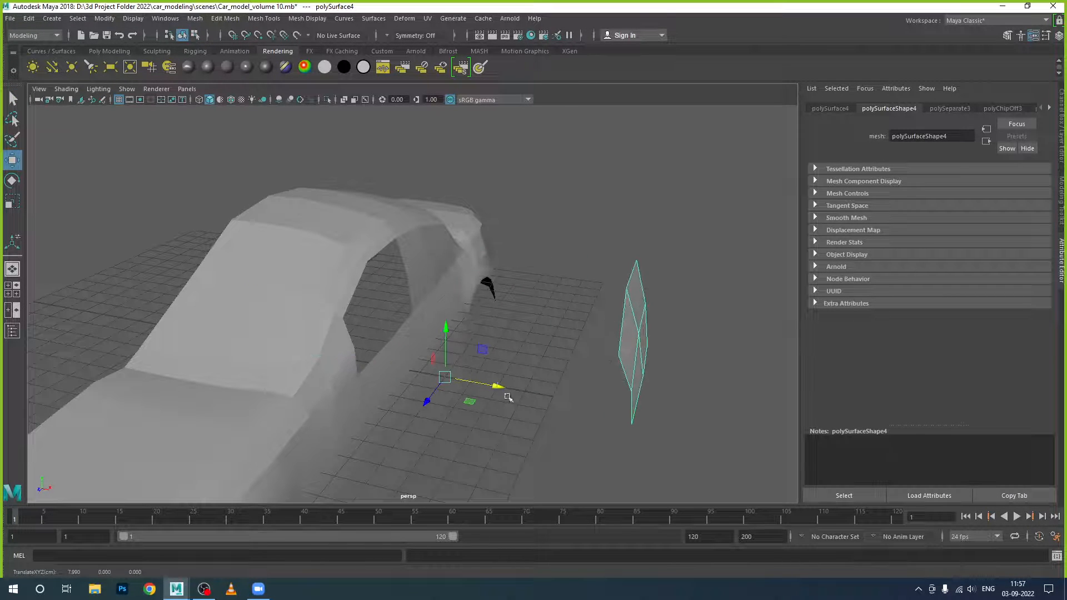
scroll(334, 287, "up", 2)
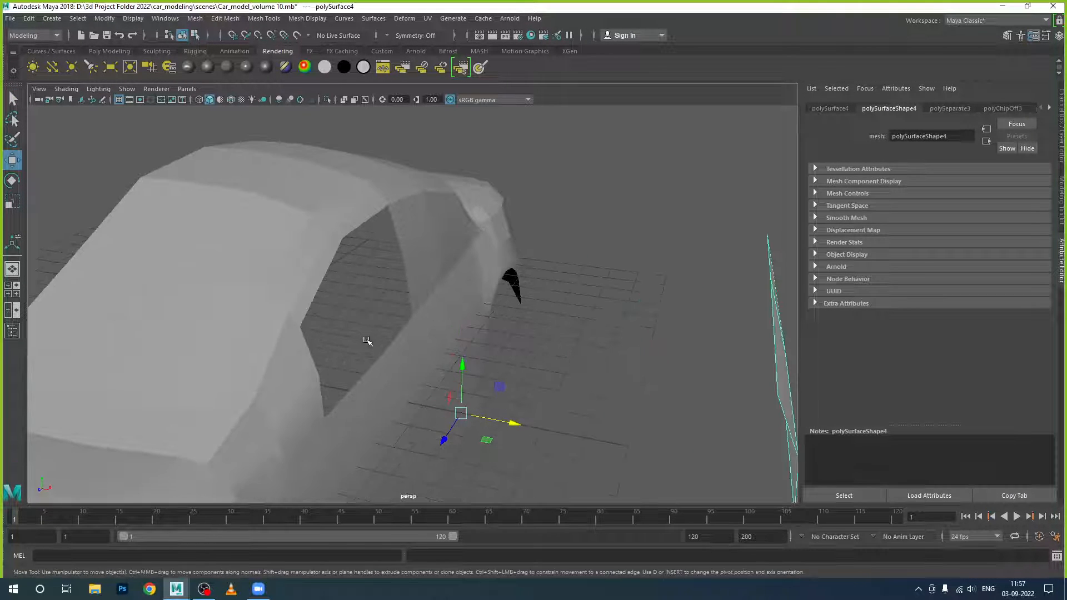
scroll(381, 341, "up", 2)
Select the border edge loop around the front side window opening on the car body
left_click(394, 329)
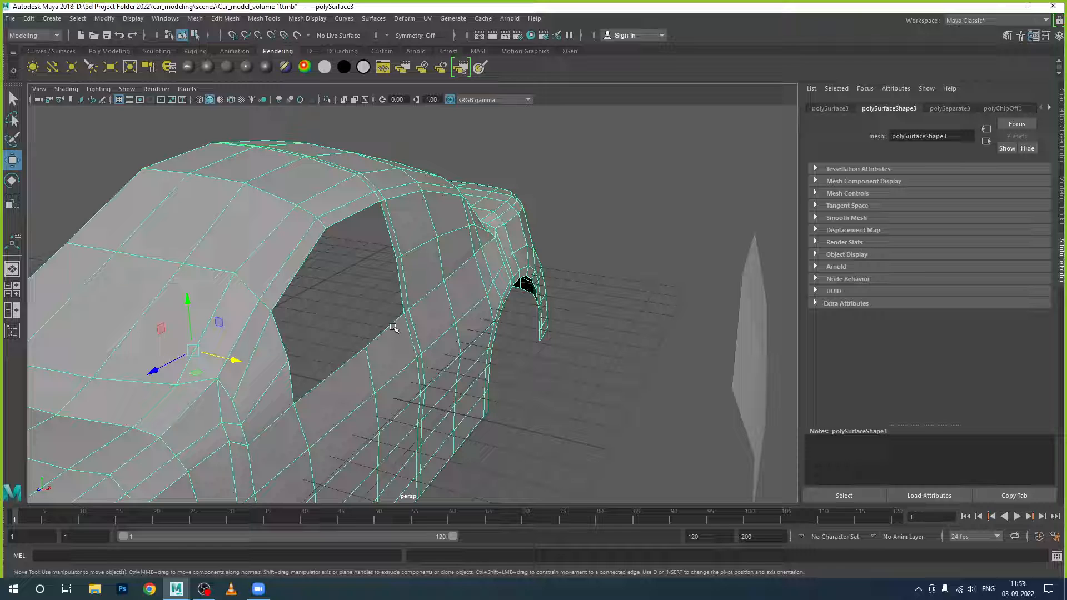
mouse_move(395, 332)
left_mouse_down("alt")
mouse_move(376, 333)
mouse_move(398, 334)
left_mouse_up("alt")
right_click_drag(398, 333, 397, 239)
left_click(405, 298)
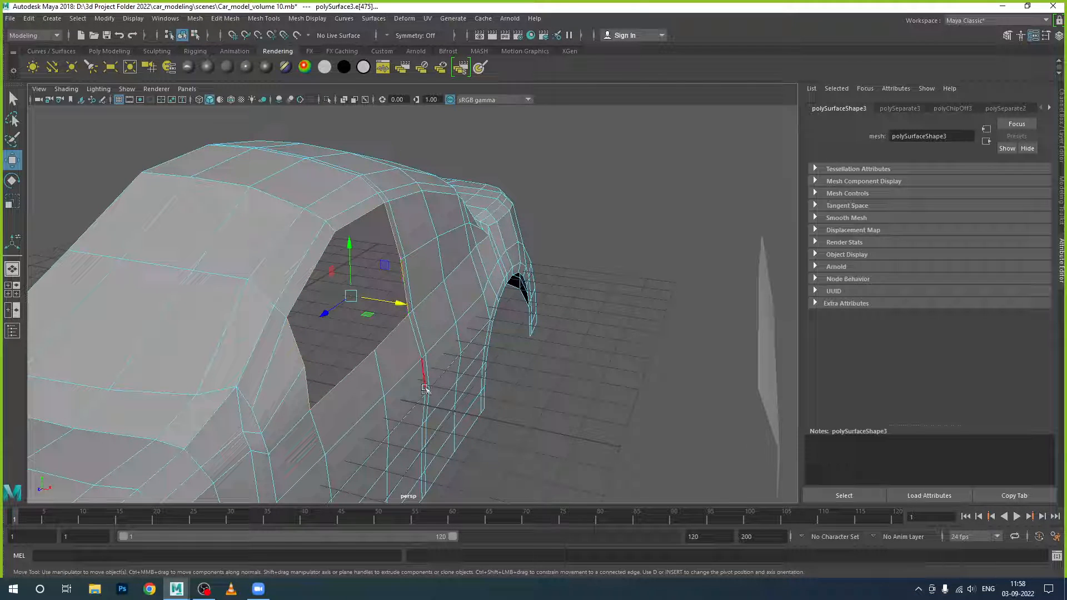
left_click_drag(425, 388, 436, 374, "alt")
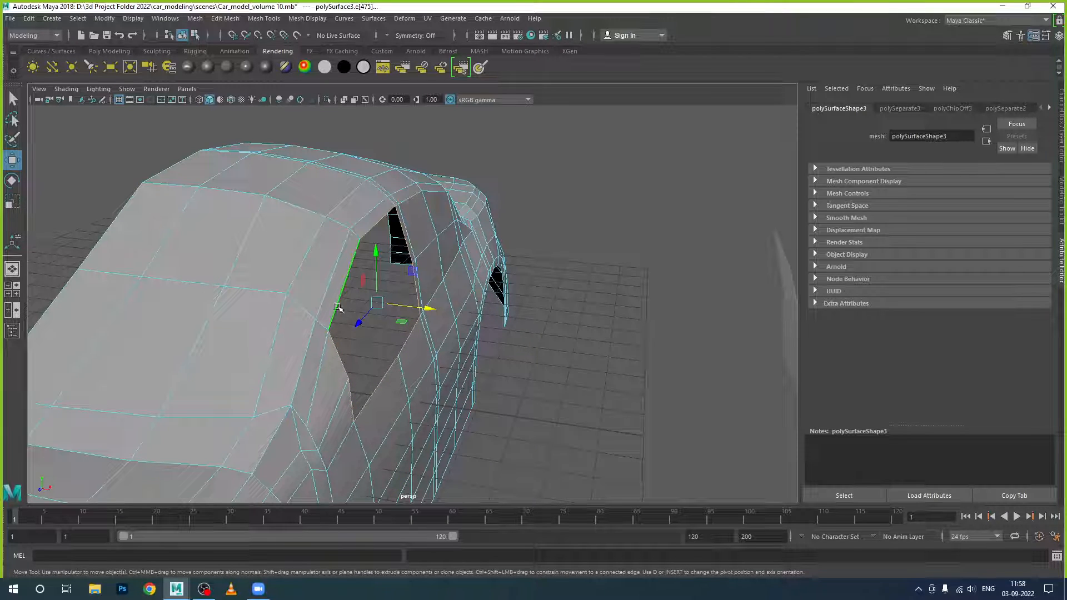
left_click(406, 277)
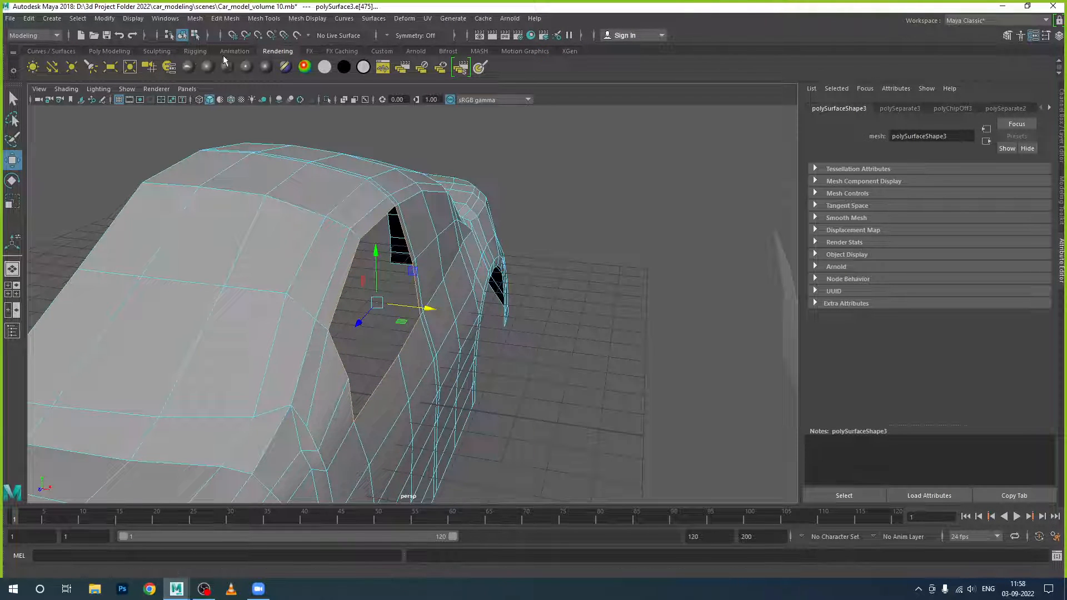
Extrude the window opening's border edges and move them slightly inward to form a narrow rim
left_click(130, 51)
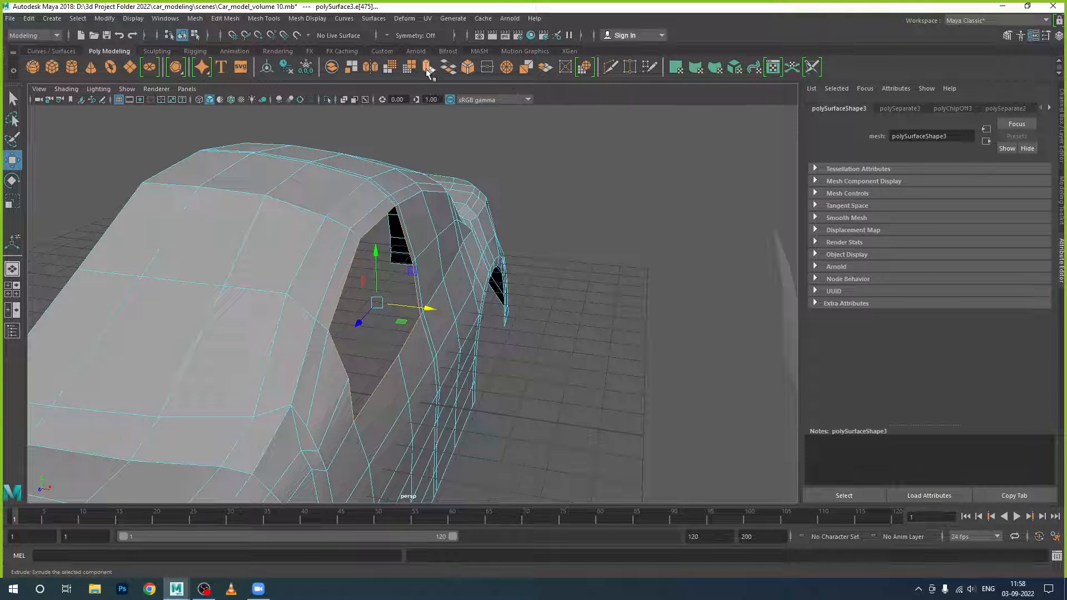
key("ctrl+e")
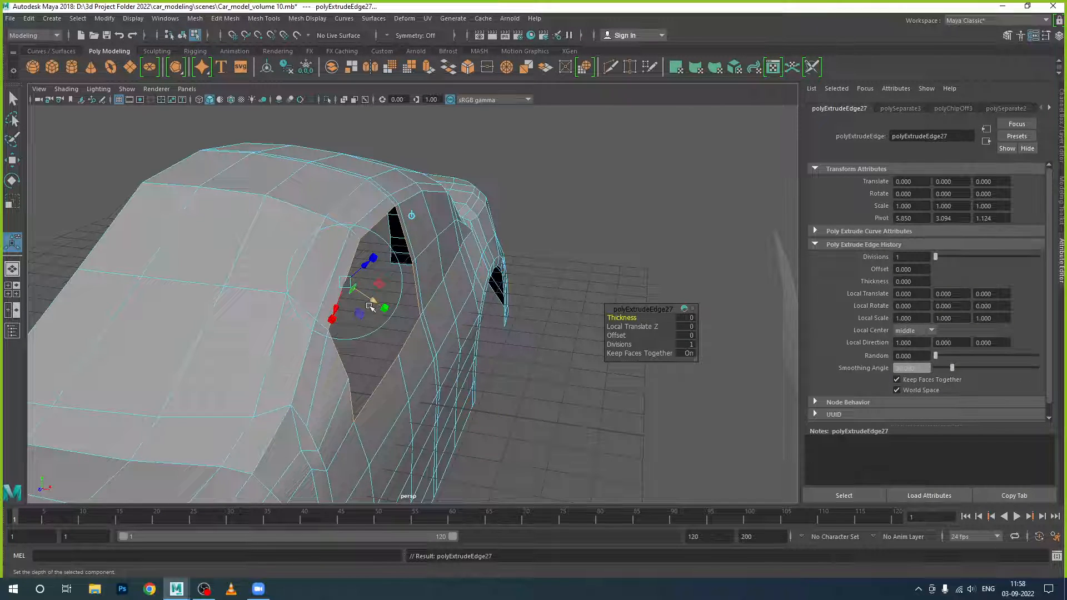
key("w")
left_click_drag(426, 309, 420, 310)
left_click_drag(447, 343, 474, 347, "alt")
scroll(453, 352, "up", 7)
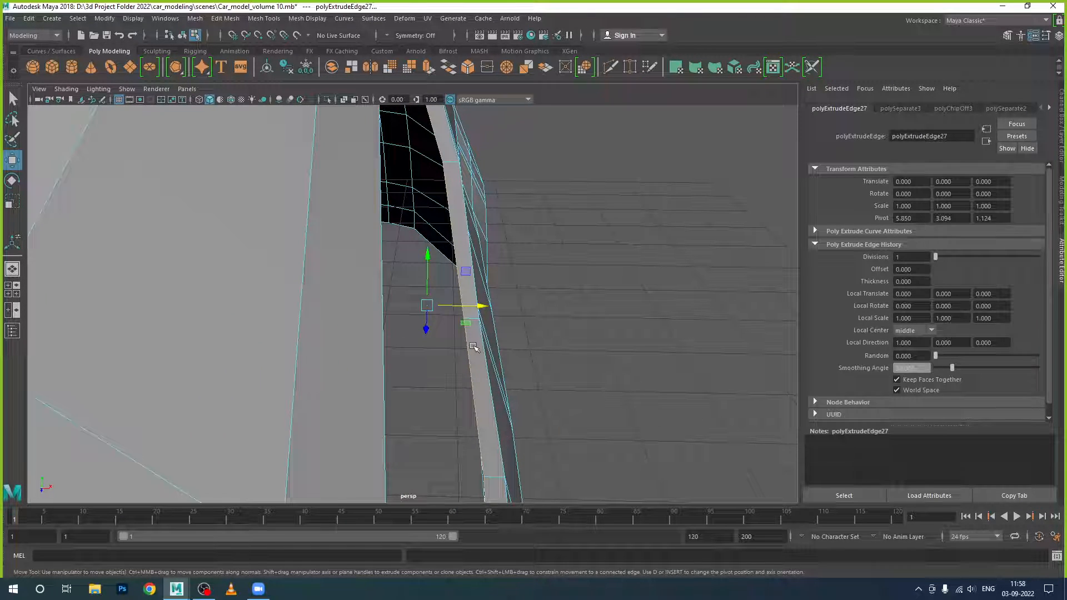
Insert two edge loops along the extruded window rim, one near its outer edge and one near its inner edge
right_click_drag(473, 332, 525, 256)
left_click_drag(474, 339, 428, 336, "alt")
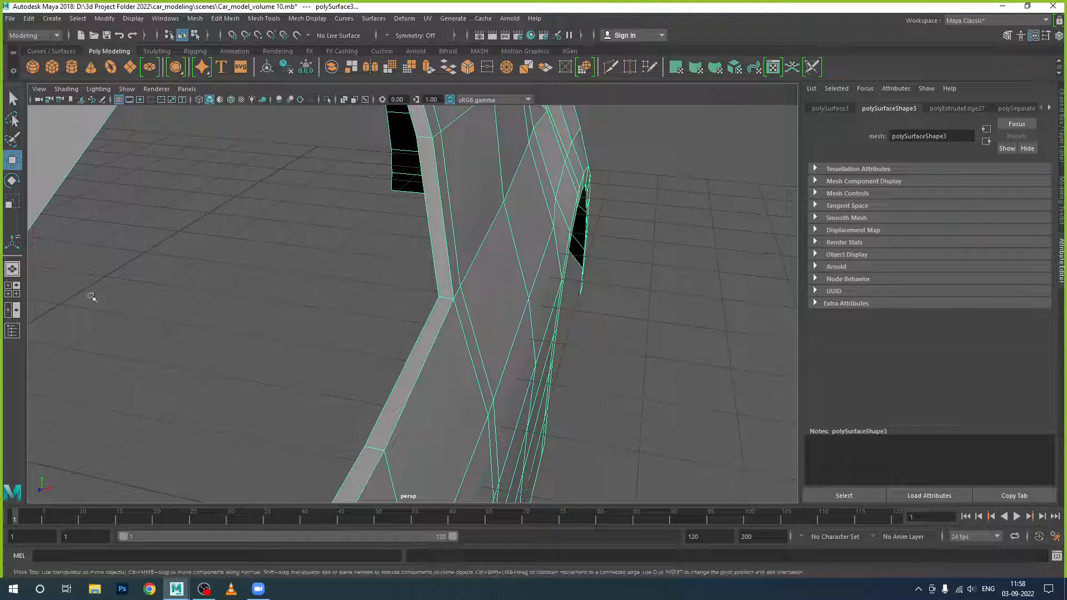
left_click(264, 19)
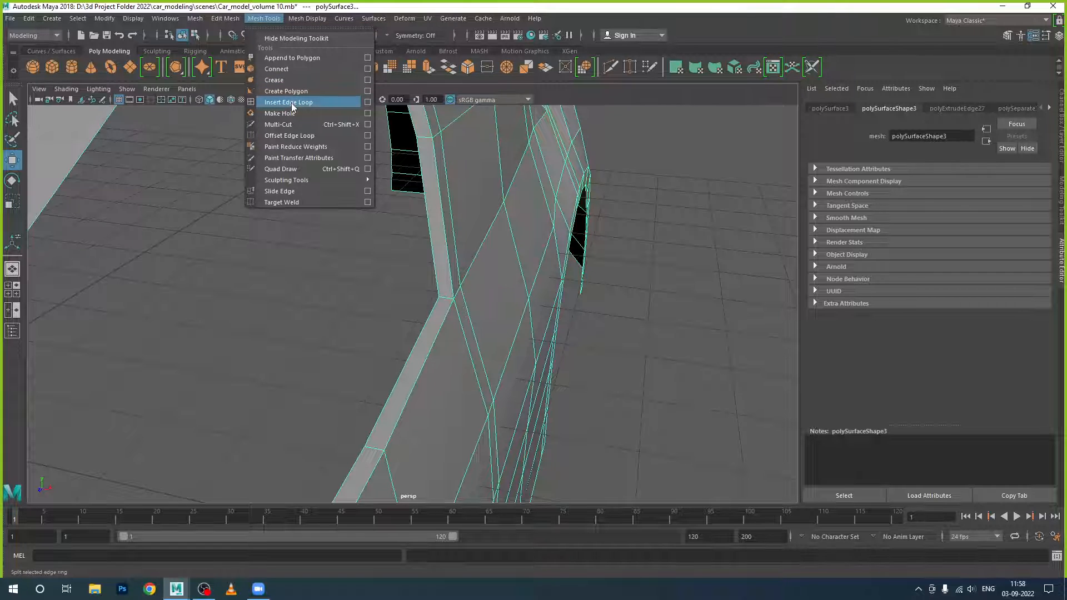
left_click(291, 103)
left_click_drag(460, 298, 504, 303, "alt")
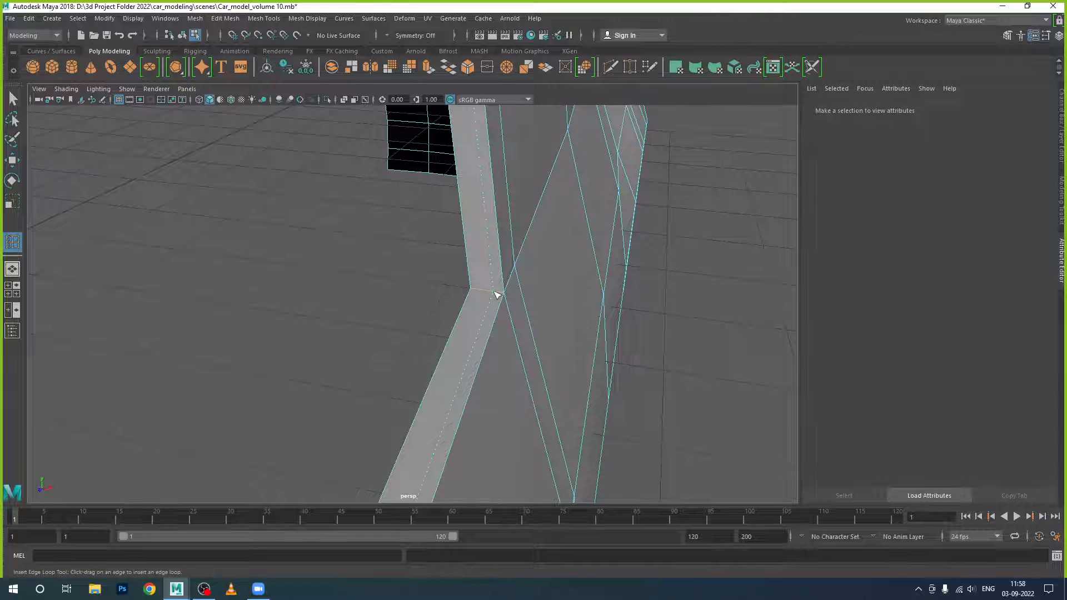
left_click_drag(496, 294, 481, 293)
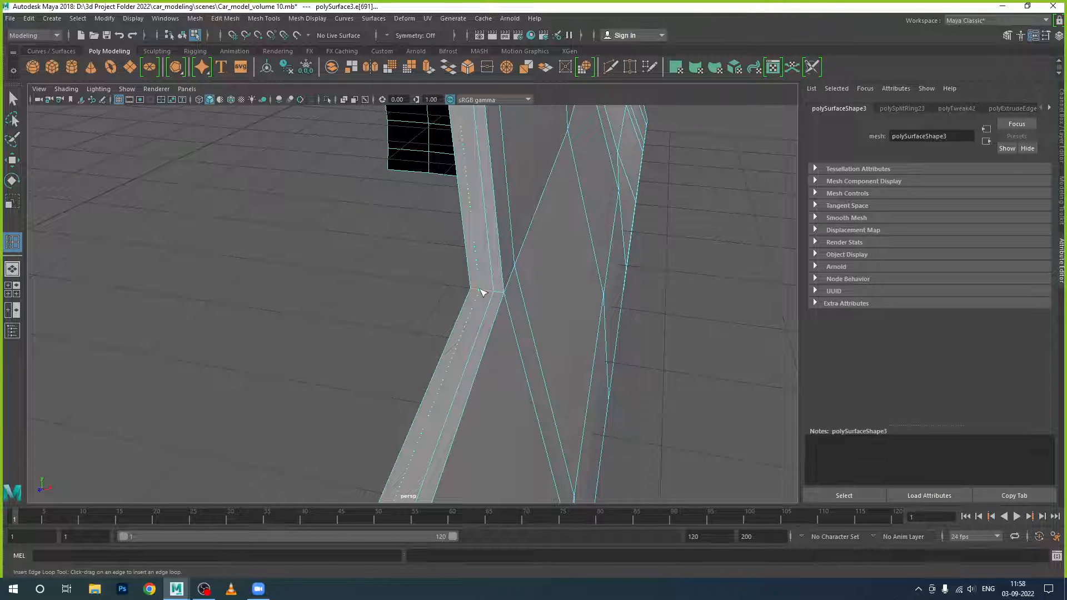
left_click(482, 293)
key("w")
Finish the inner edge loop on the window rim and select the middle face loop between the two inserted edges
left_click(527, 276)
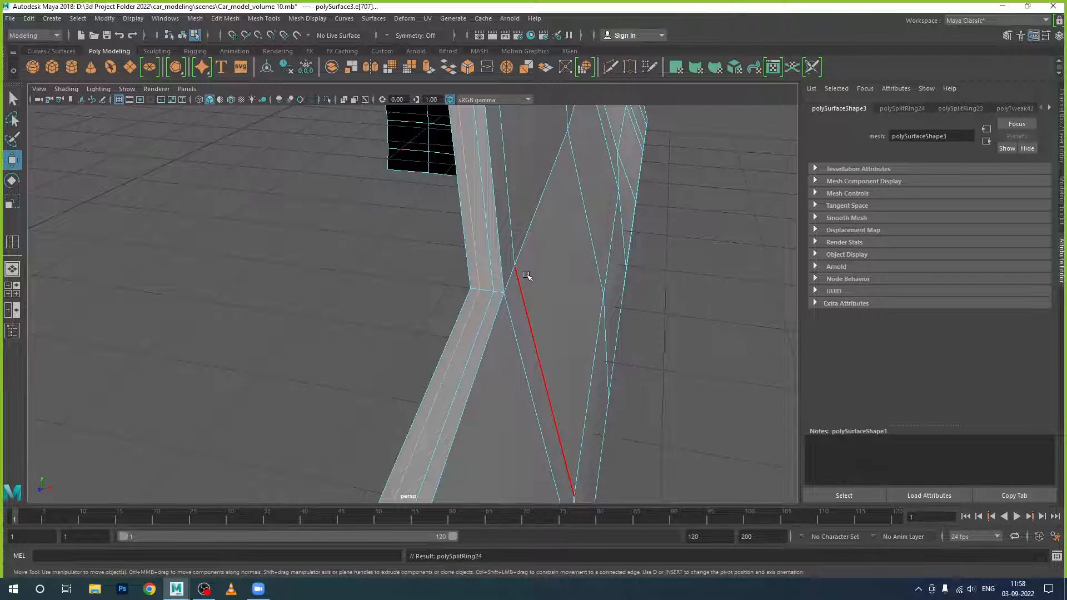
right_click(497, 268)
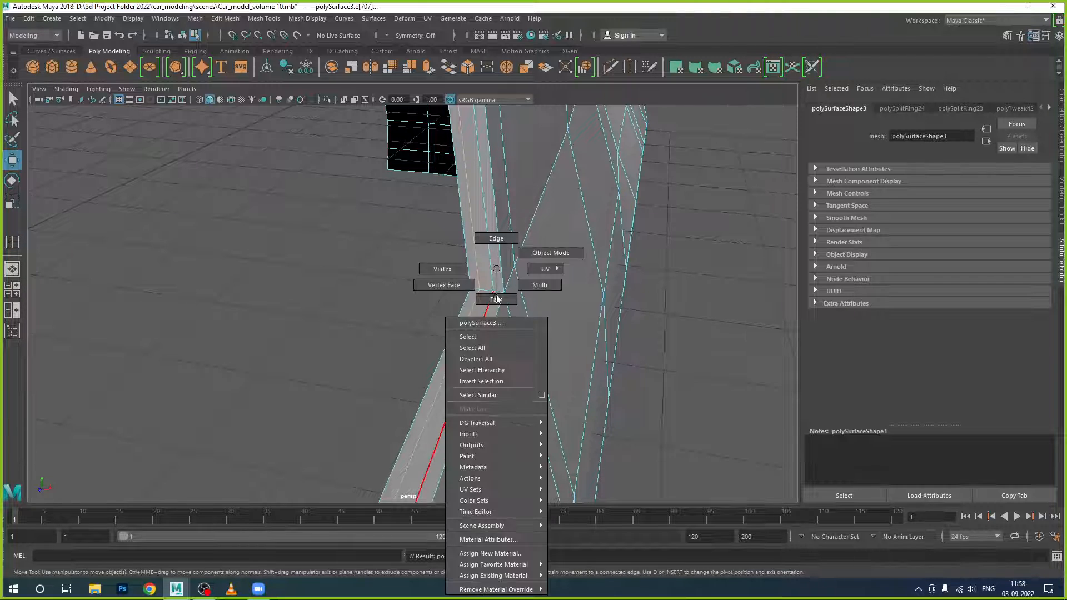
right_click_drag(499, 260, 495, 295)
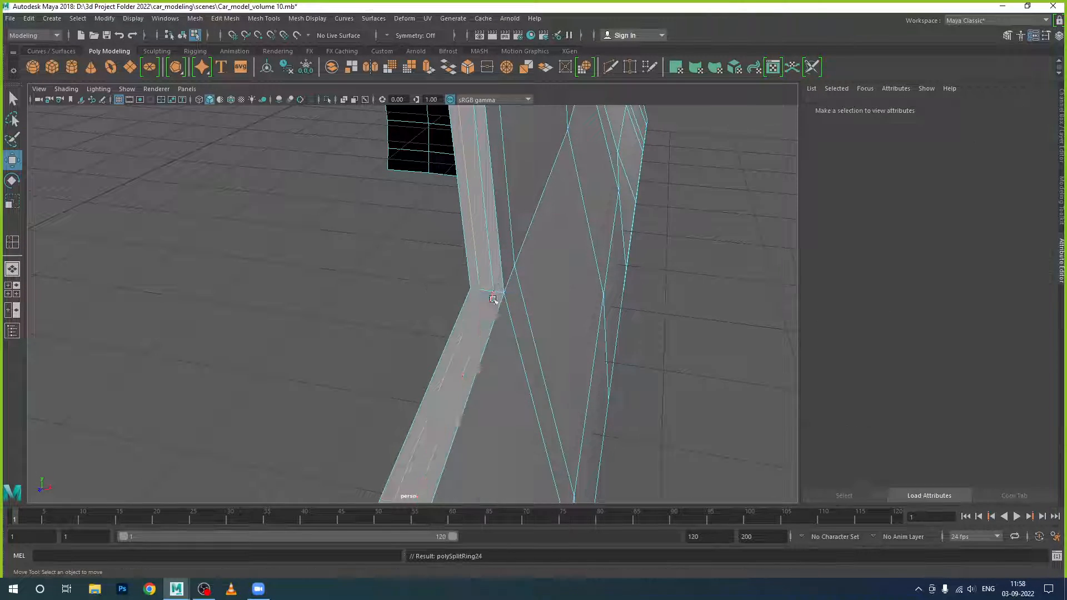
left_click(487, 283)
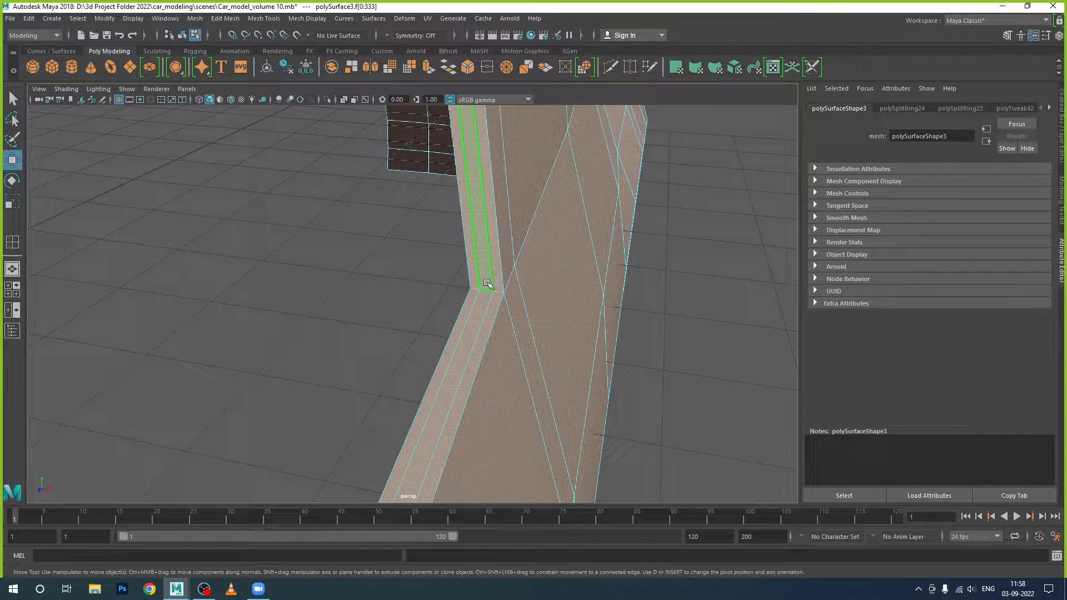
left_click(479, 310, "shift")
double_click(479, 311, "shift")
scroll(527, 356, "down", 5)
left_click_drag(531, 374, 344, 358, "alt")
middle_click_drag(344, 357, 448, 489, "alt")
scroll(371, 321, "up", 3)
left_click_drag(372, 322, 436, 339, "alt")
scroll(378, 278, "up", 4)
scroll(354, 284, "down", 2)
scroll(403, 336, "down", 2)
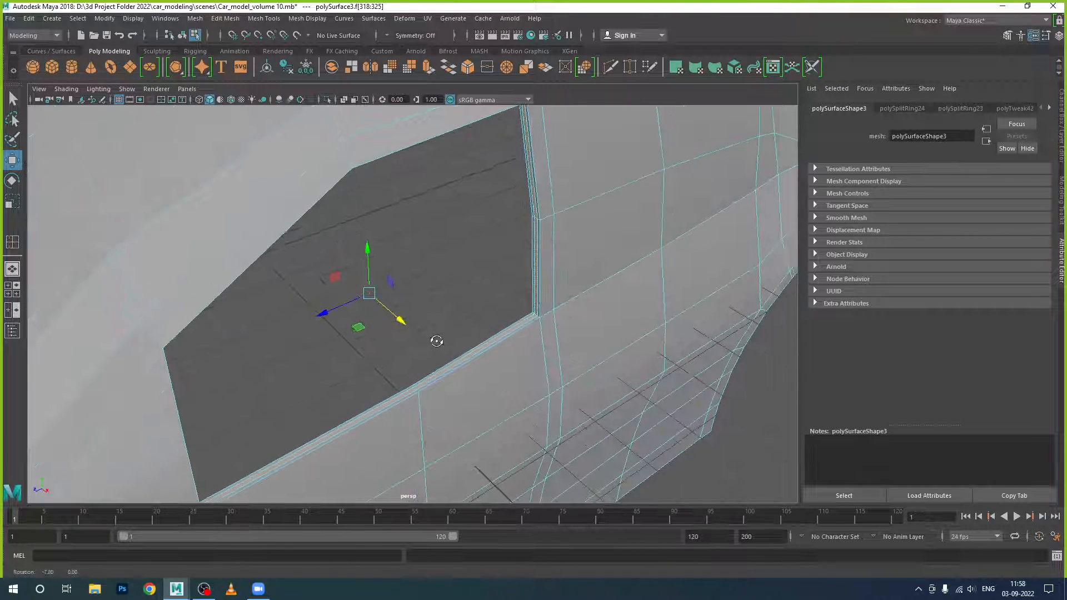
Extrude the rim's middle face loop inward by about -0.047 in local Z to form a groove, and return to object mode
left_click(428, 67)
left_click_drag(446, 392, 476, 336, "alt")
scroll(469, 376, "up", 4)
middle_click_drag(476, 336, 440, 291, "alt")
left_click_drag(518, 321, 520, 329)
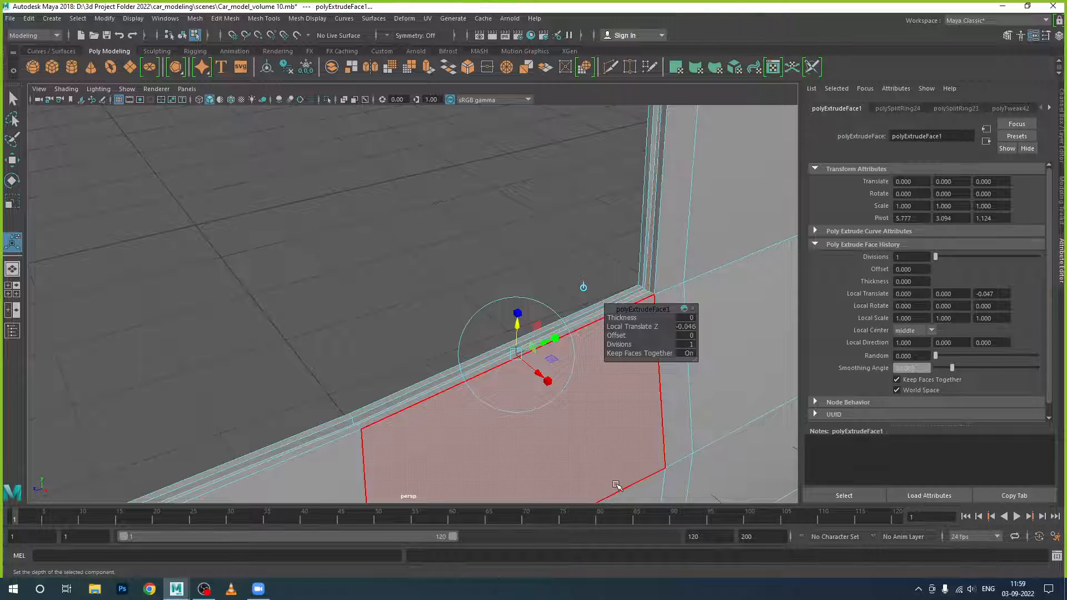
right_click_drag(573, 268, 603, 259)
left_click(602, 260)
scroll(598, 288, "down", 2)
left_click_drag(554, 337, 597, 358, "alt")
left_click(497, 335)
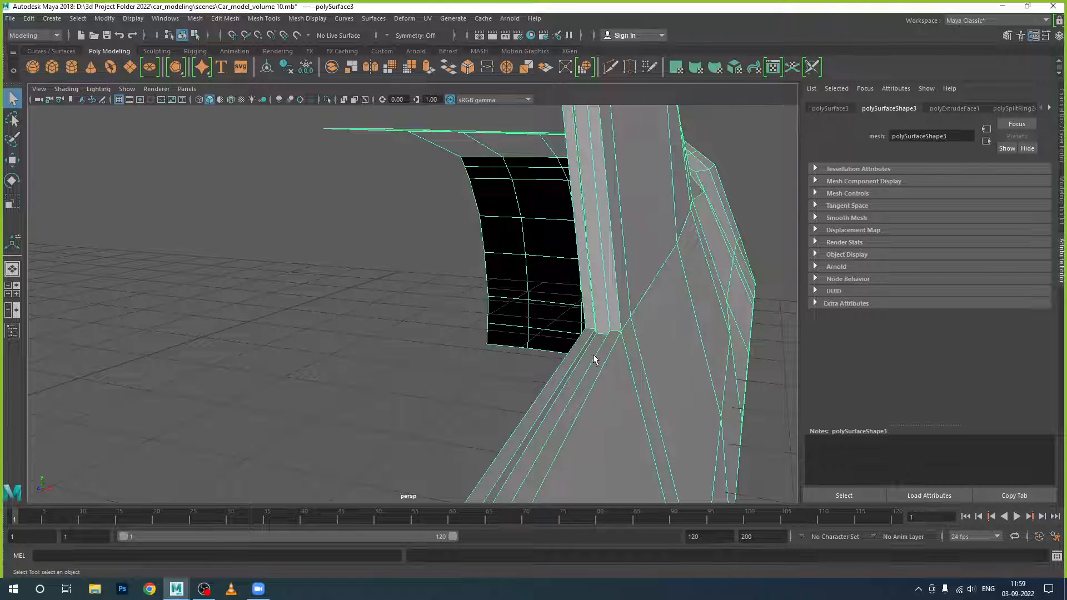
Try to select the continuous face loop inside the window rim's groove, starting from the faces at the rim's lower corner
left_click_drag(590, 351, 609, 362, "alt")
right_click_drag(619, 363, 629, 303)
left_click(627, 324)
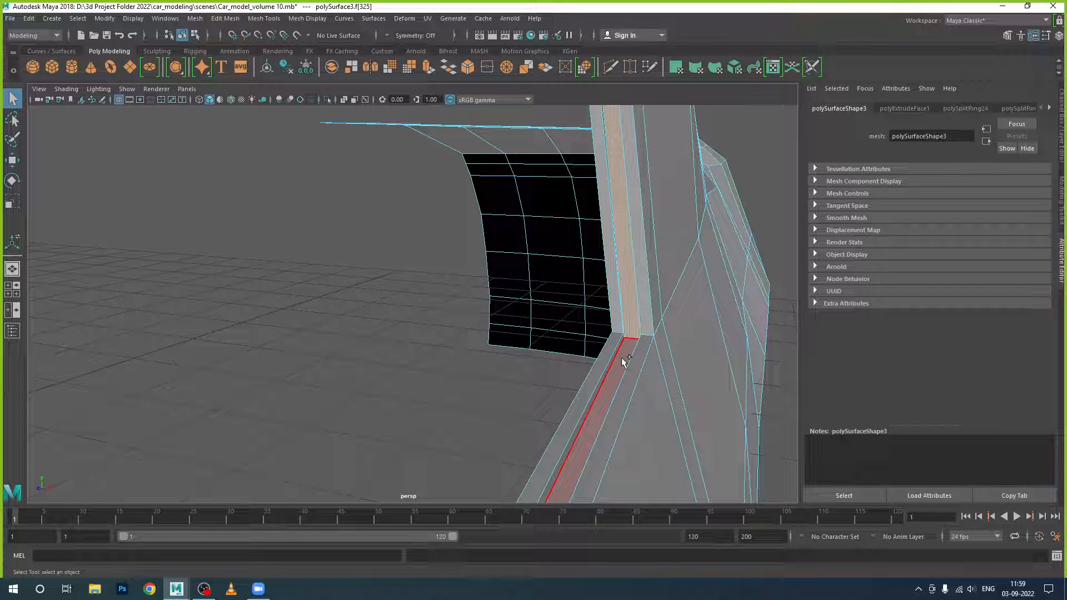
left_click(623, 362, "shift")
left_click(612, 366, "shift")
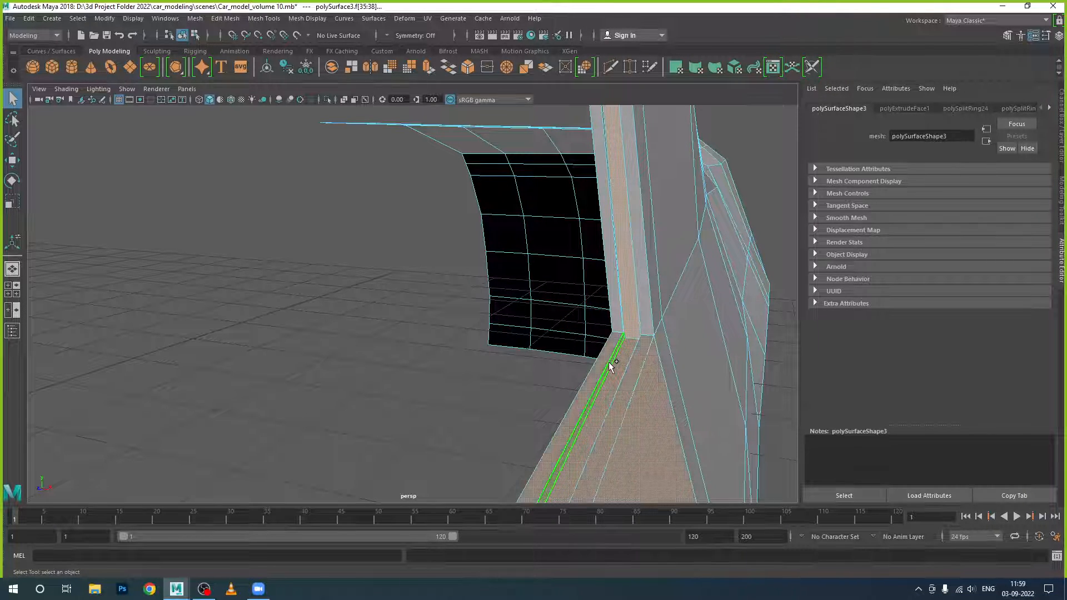
left_click(614, 372)
scroll(627, 353, "up", 4)
scroll(678, 357, "down", 3)
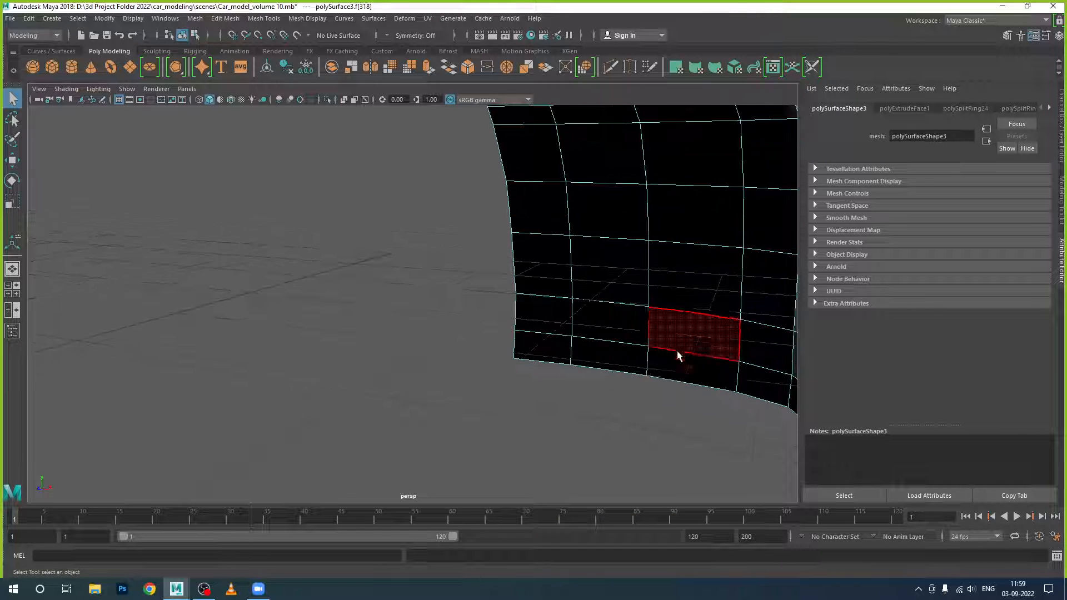
scroll(660, 384, "down", 6)
left_click_drag(651, 384, 522, 389, "alt")
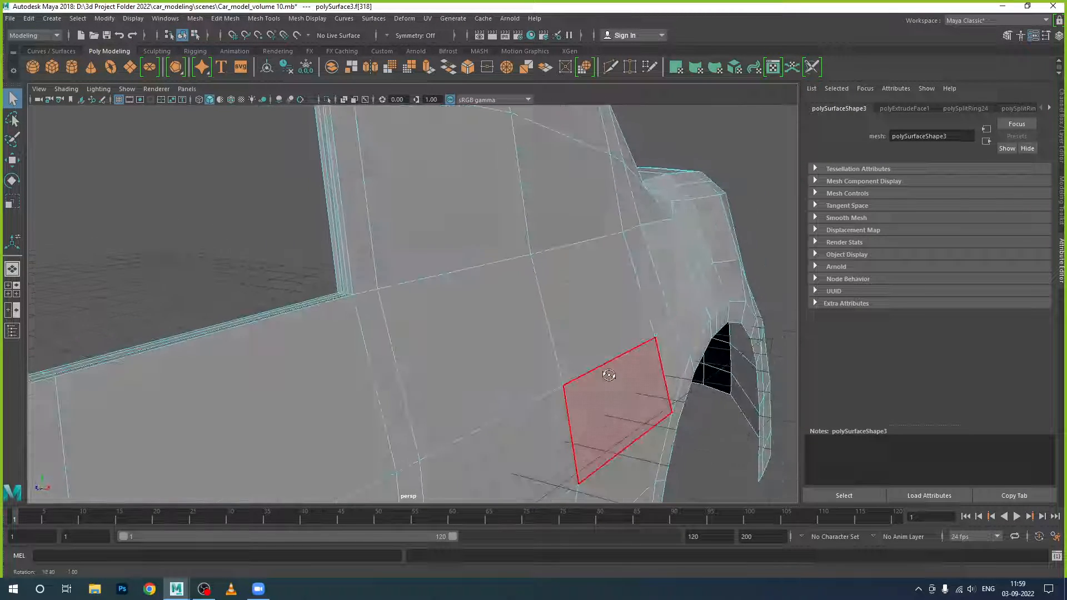
scroll(340, 272, "up", 2)
left_click_drag(340, 272, 515, 376, "alt")
left_click(508, 373)
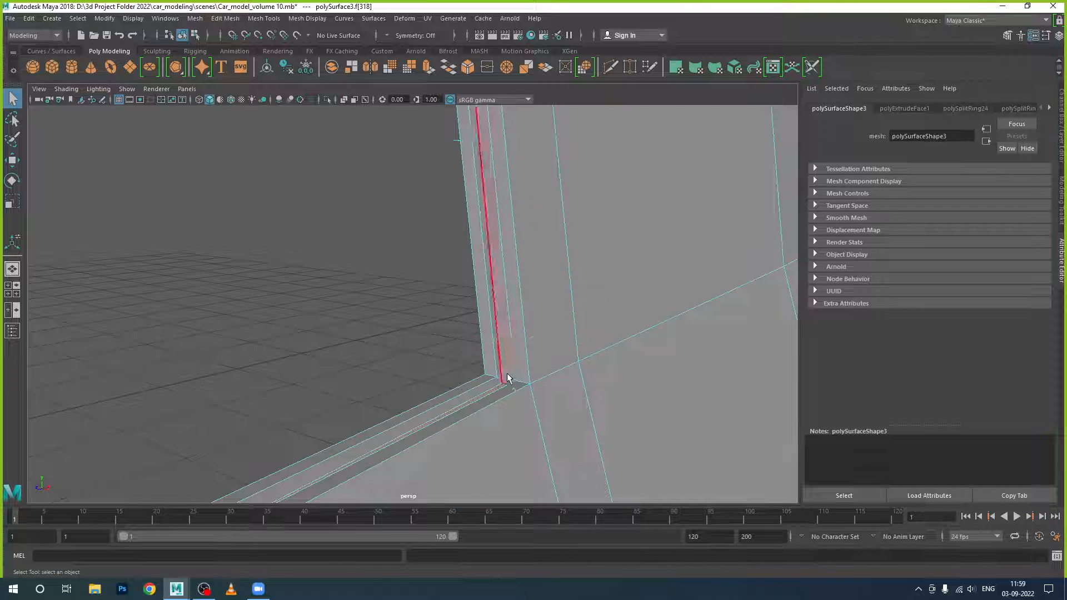
left_click(493, 387, "shift")
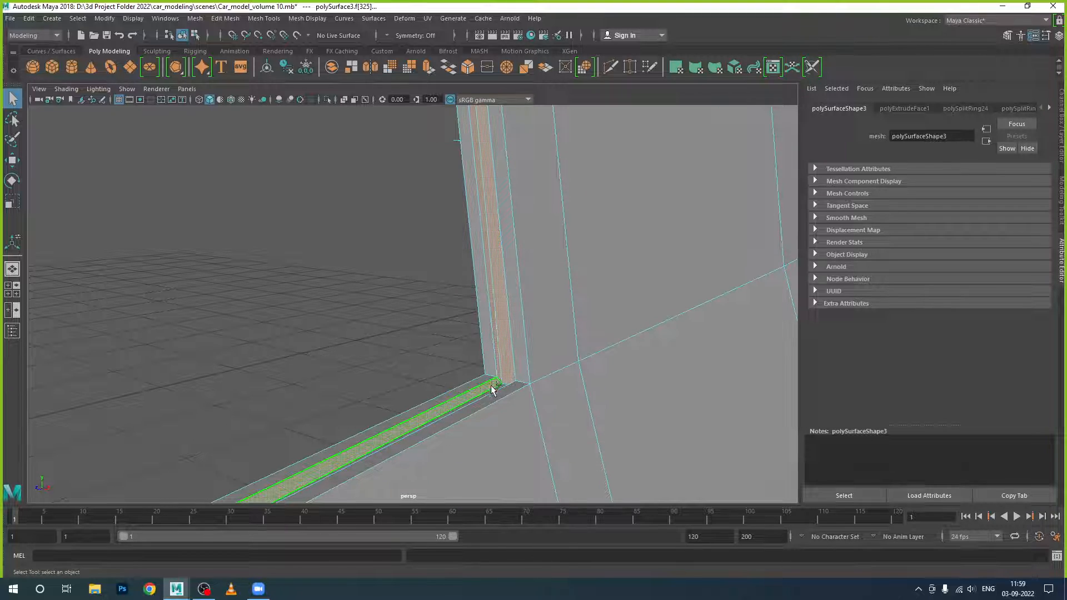
left_click_drag(493, 390, 544, 442, "alt")
left_click(586, 459)
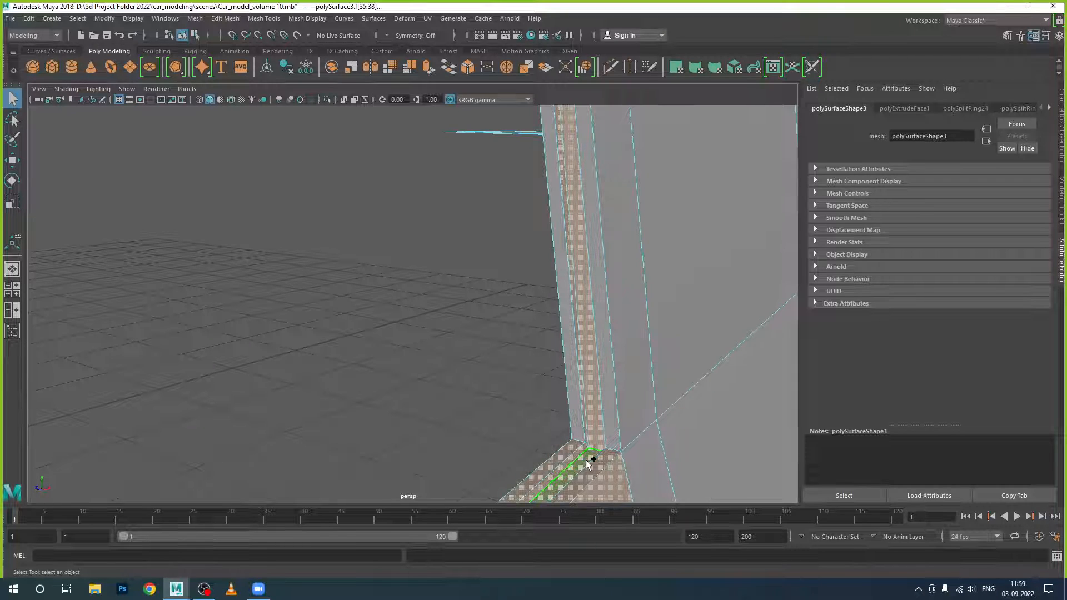
scroll(586, 460, "down", 5)
middle_click_drag(581, 443, 620, 342, "alt")
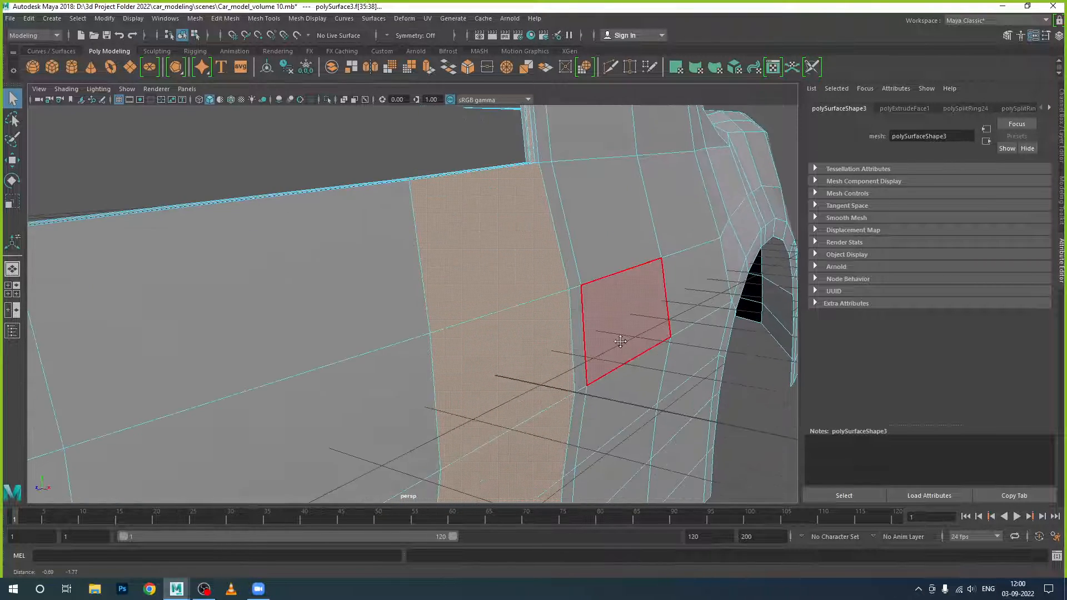
scroll(619, 342, "down", 5)
scroll(620, 343, "down", 2)
left_click_drag(503, 479, 378, 289)
left_click_drag(427, 348, 595, 376, "alt")
scroll(489, 331, "up", 6)
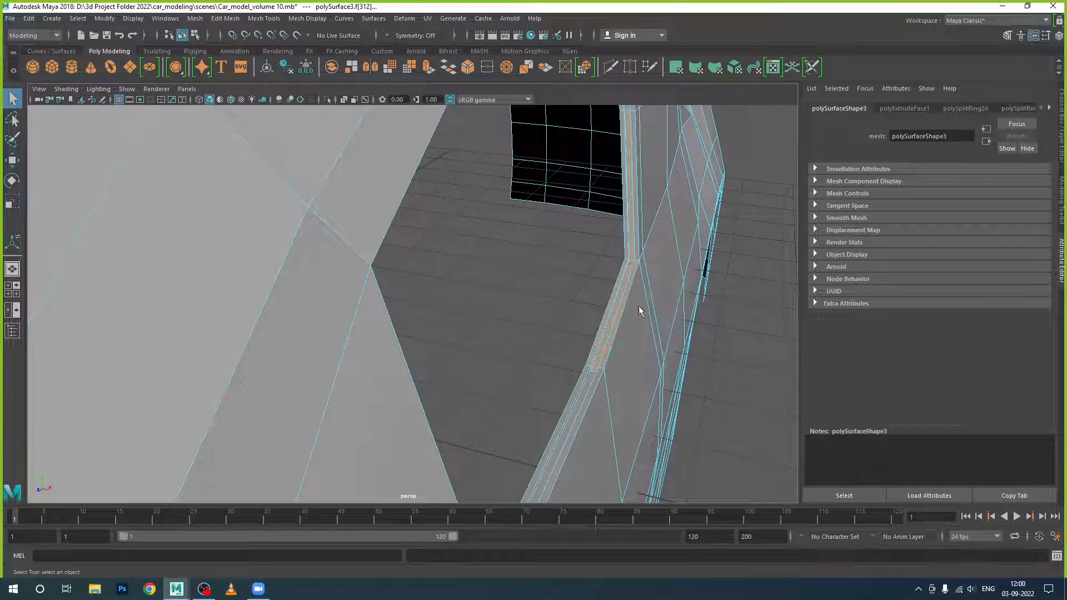
Select the recessed face loop along the floor of the window rim's groove
double_click(638, 254, "shift")
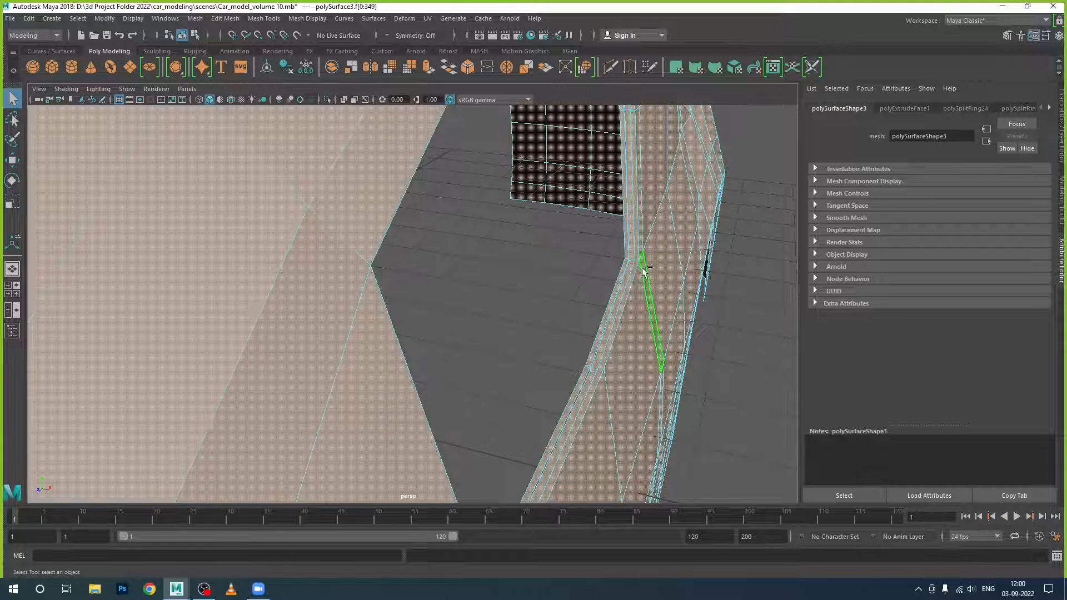
left_click(643, 272)
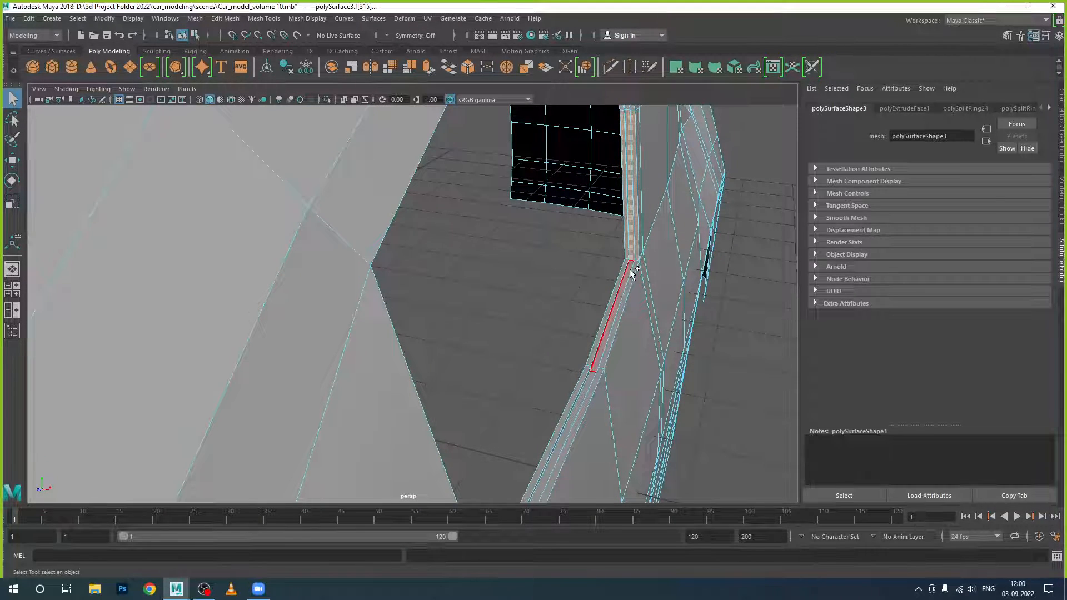
double_click(631, 269, "shift")
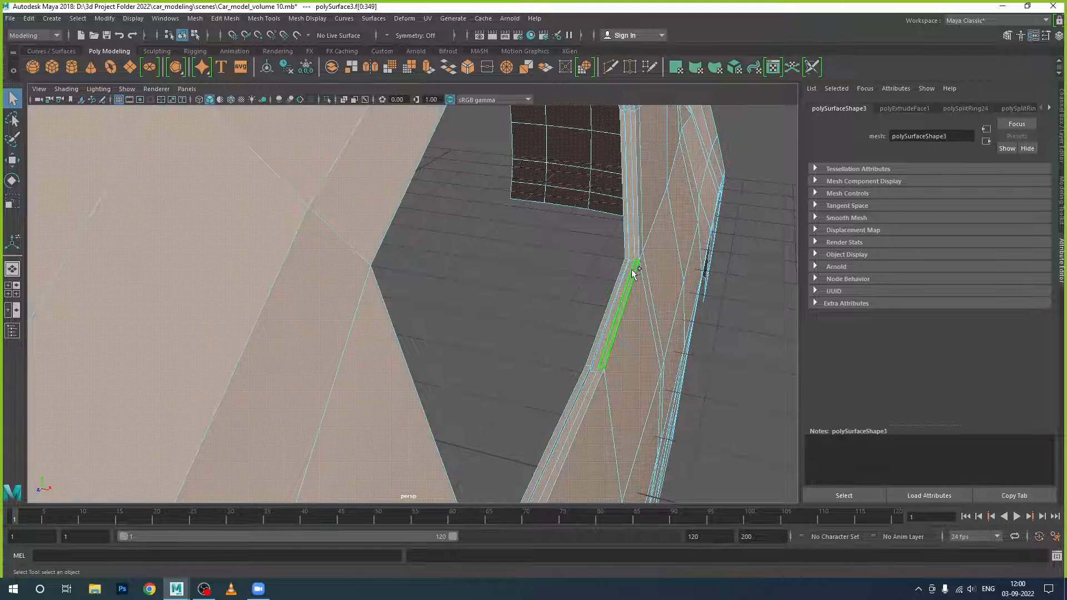
left_click(621, 285)
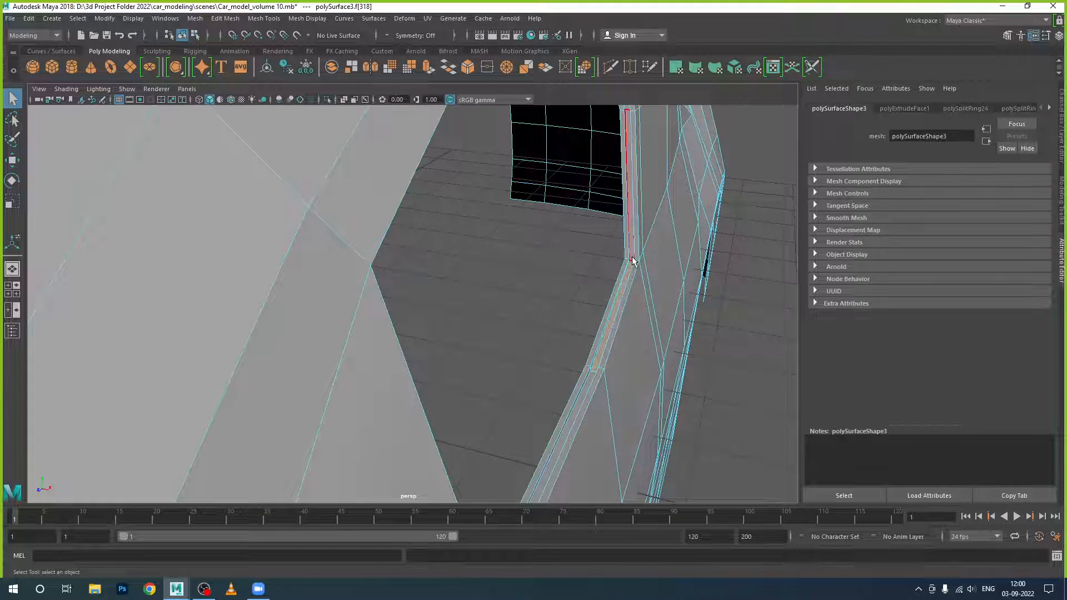
double_click(632, 258, "shift")
left_click(621, 282)
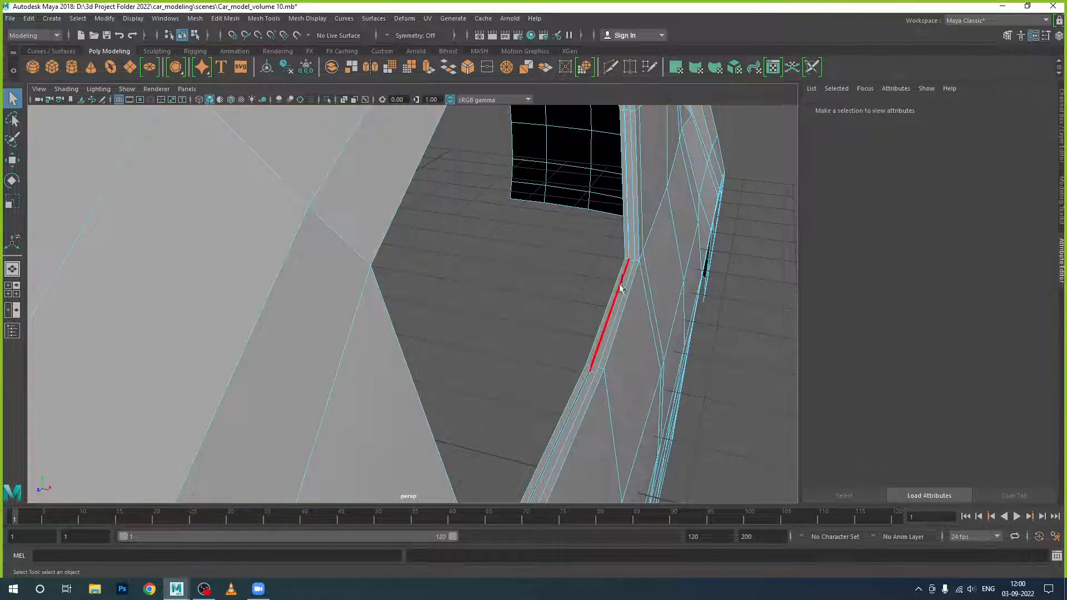
left_click(630, 275)
double_click(629, 275, "shift")
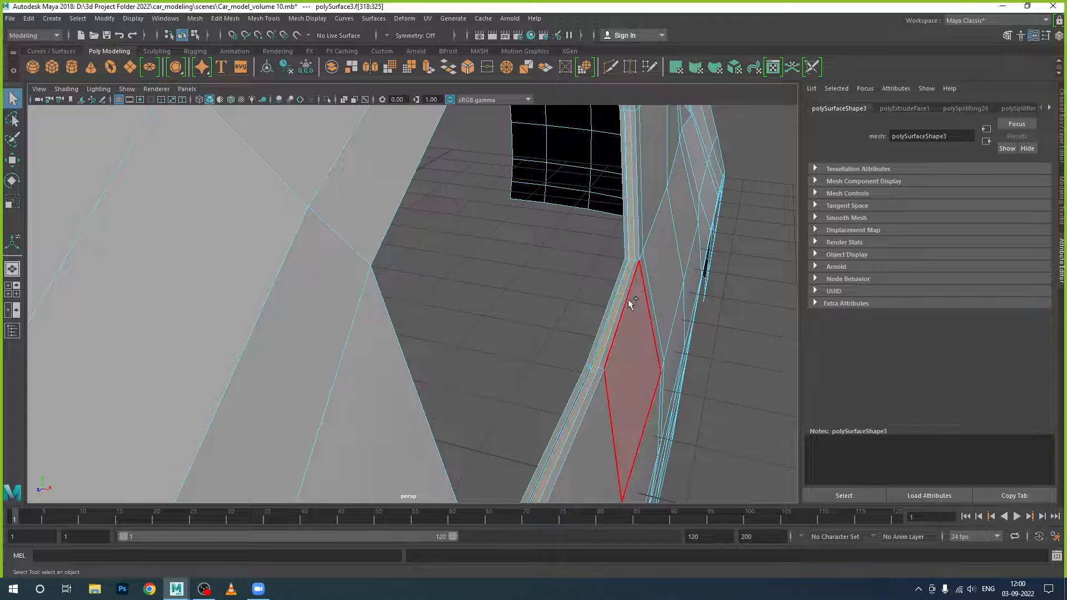
Select the outward-facing side-wall face loop inside the groove around the window opening
scroll(578, 350, "down", 2)
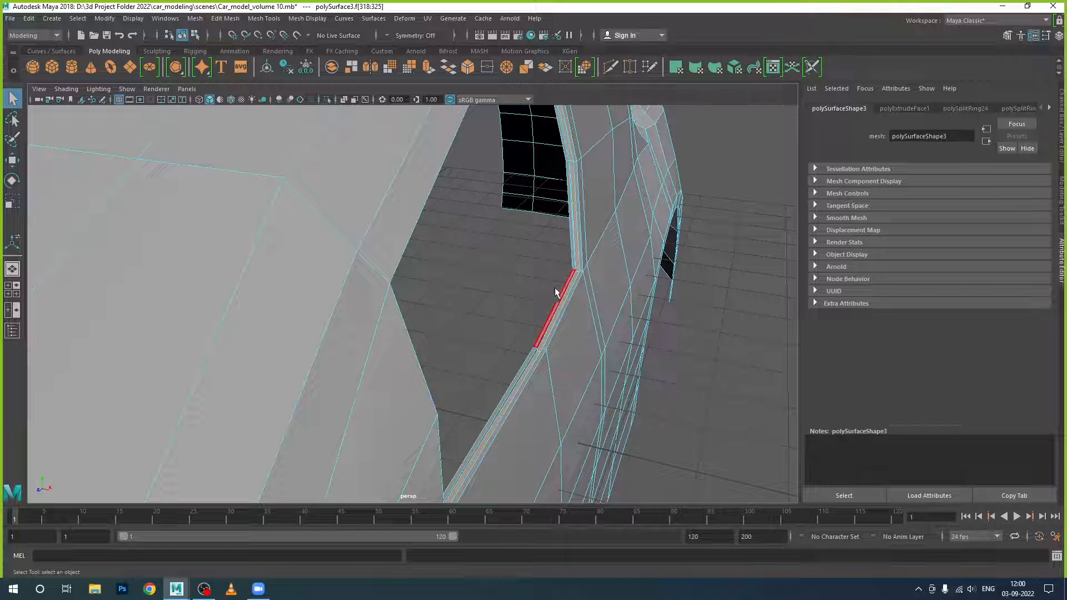
scroll(573, 292, "up", 2)
scroll(634, 292, "up", 3)
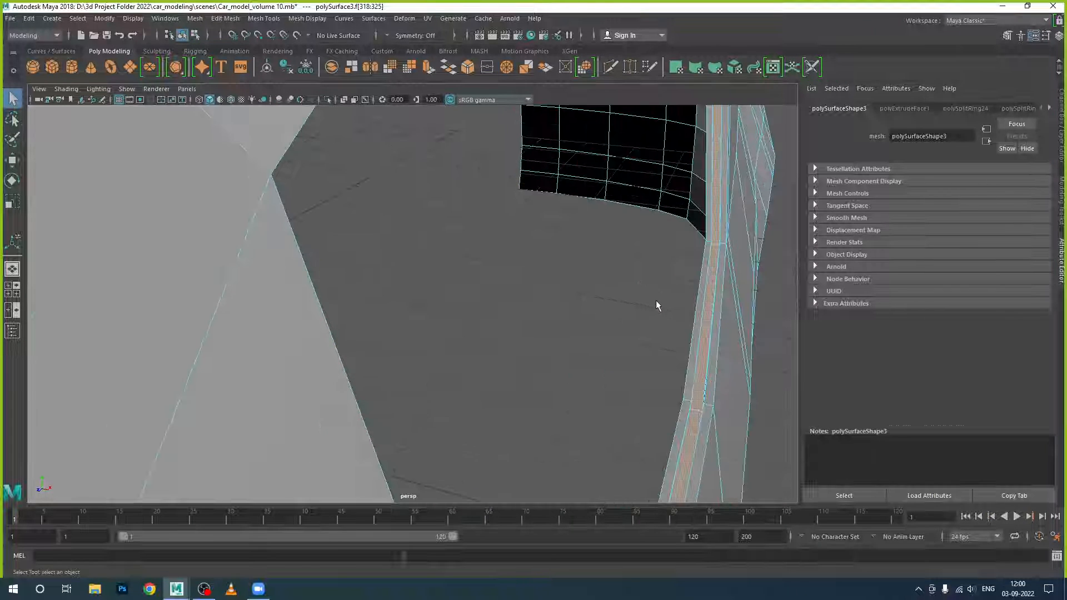
left_click_drag(713, 315, 689, 309, "alt")
scroll(409, 226, "up", 4)
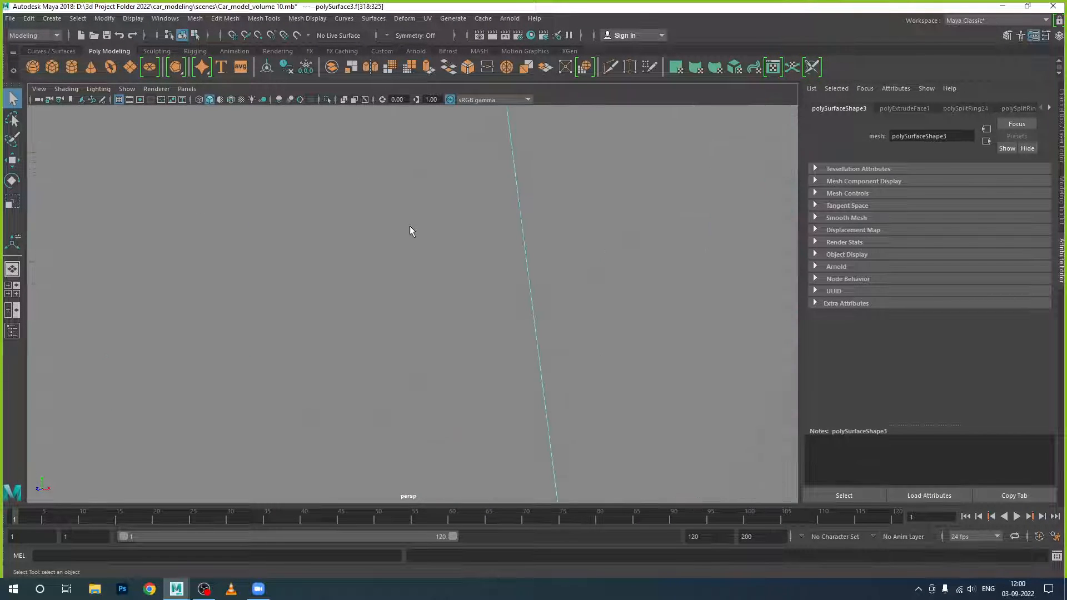
scroll(409, 226, "down", 3)
scroll(406, 225, "down", 1)
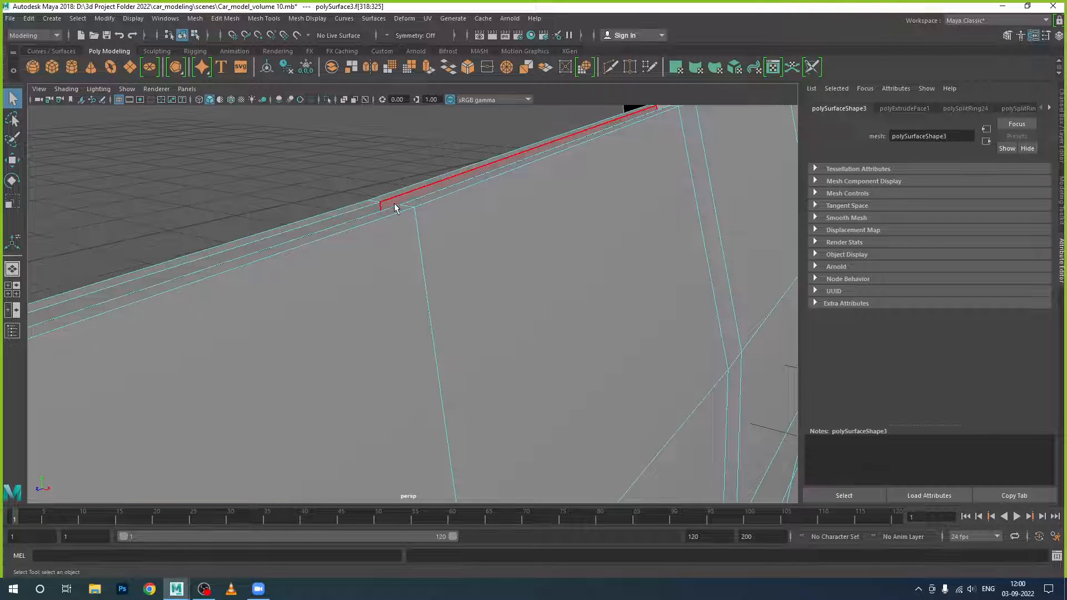
left_click(373, 211)
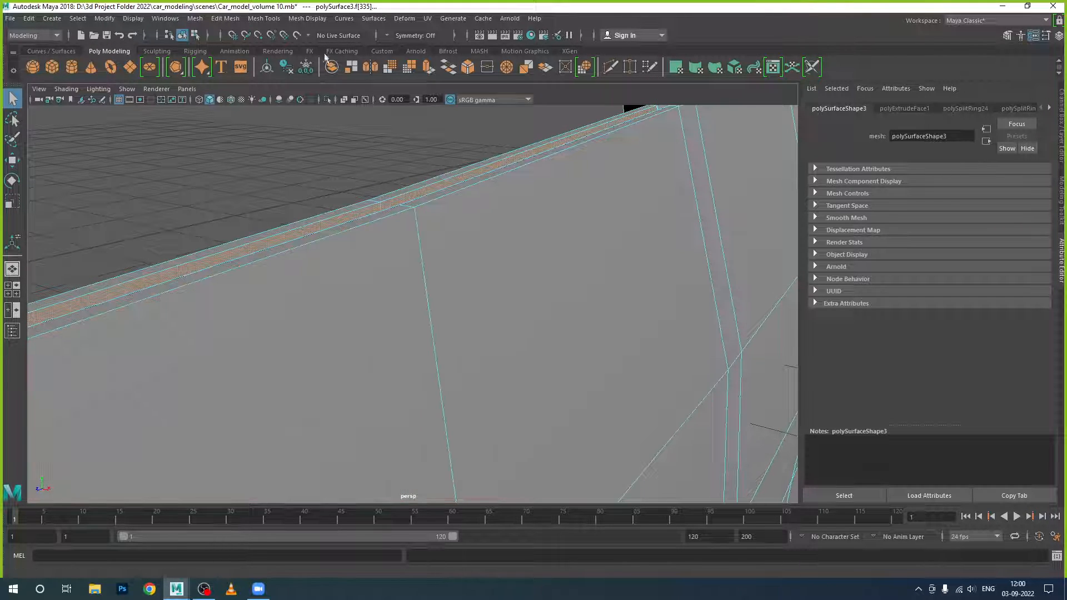
Duplicate the selected groove faces as a separate strip and offset it 0.023 in local Z, into the groove
left_click(226, 18)
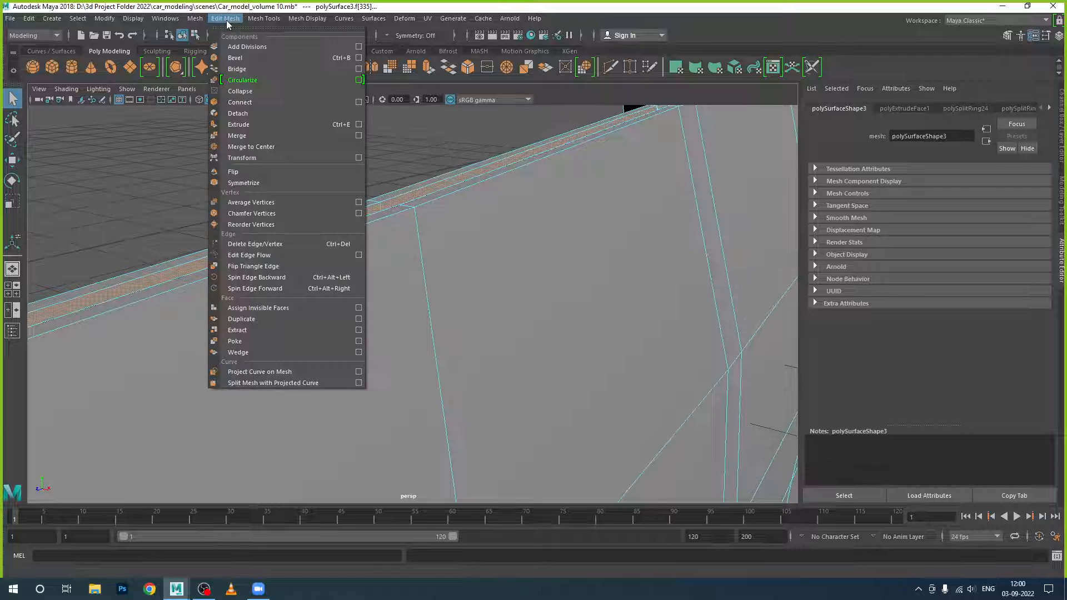
left_click(249, 331)
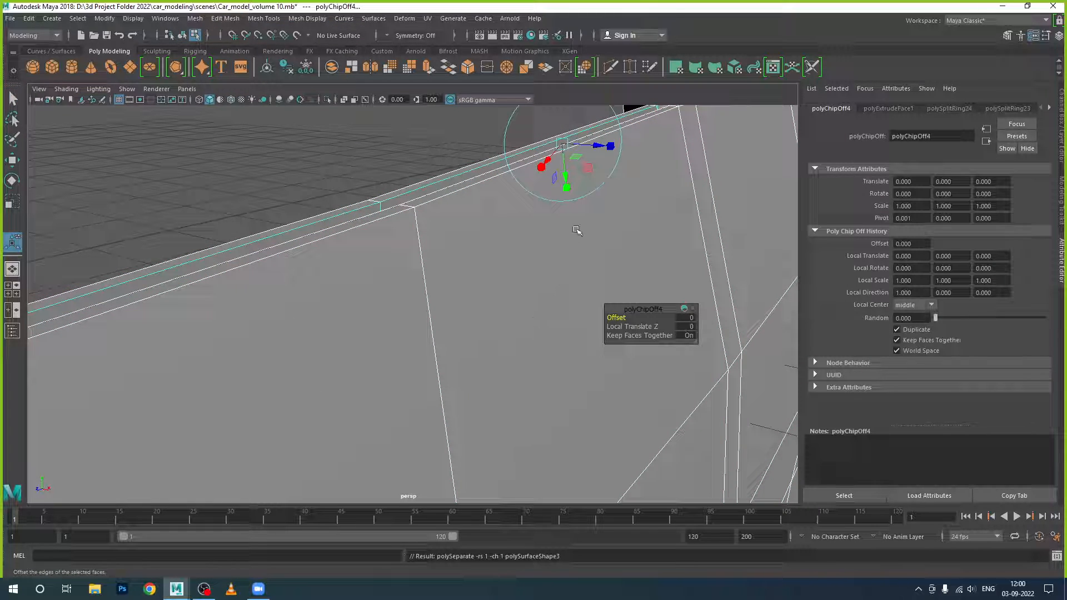
left_click_drag(592, 147, 599, 148)
left_click_drag(478, 261, 568, 300, "alt")
left_click_drag(674, 328, 643, 300, "alt")
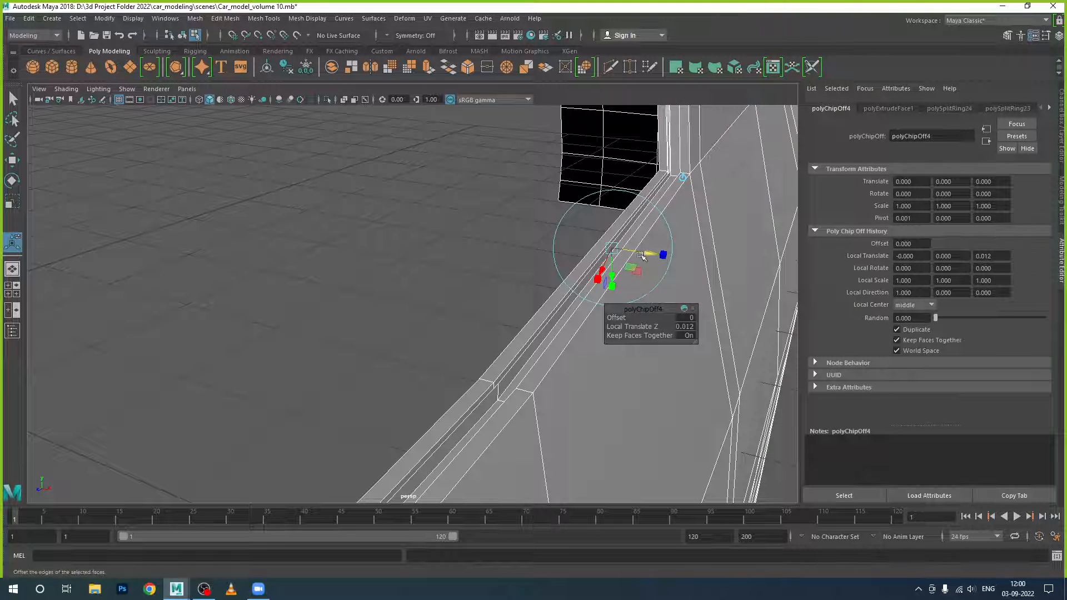
mouse_move(640, 254)
left_mouse_down()
mouse_move(650, 253)
mouse_move(643, 258)
left_mouse_up()
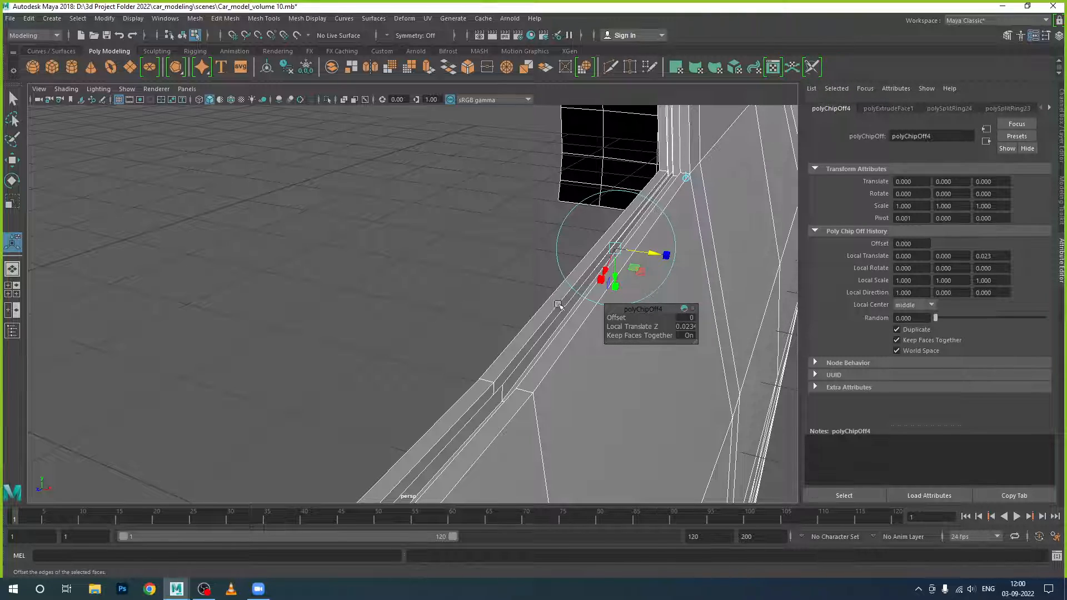
Select the whole face loop of the duplicated strip inside the window groove
right_click_drag(565, 311, 562, 322)
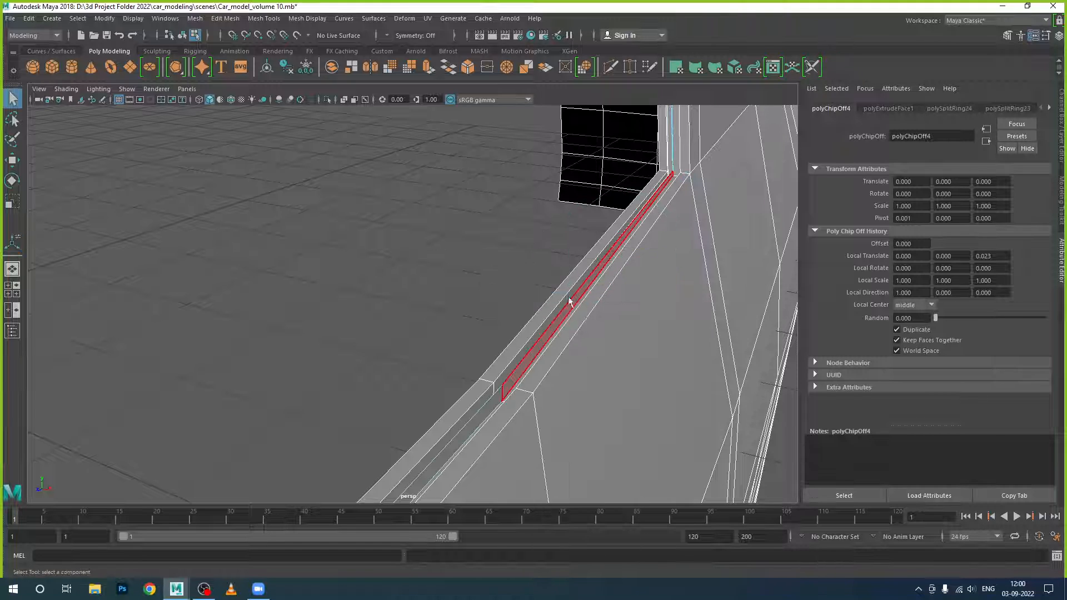
double_click(559, 319)
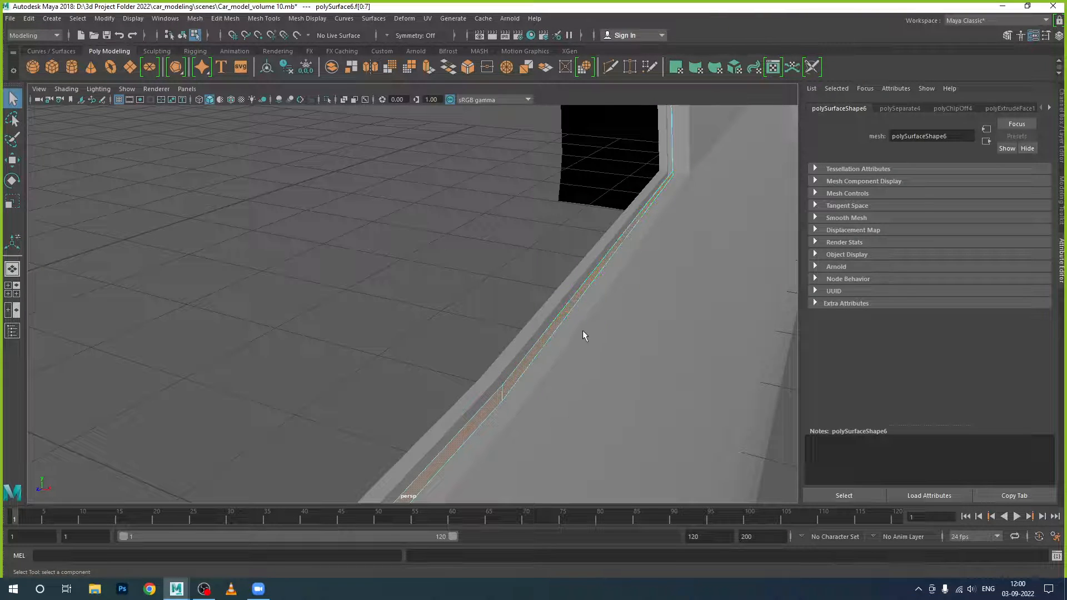
scroll(583, 335, "down", 5)
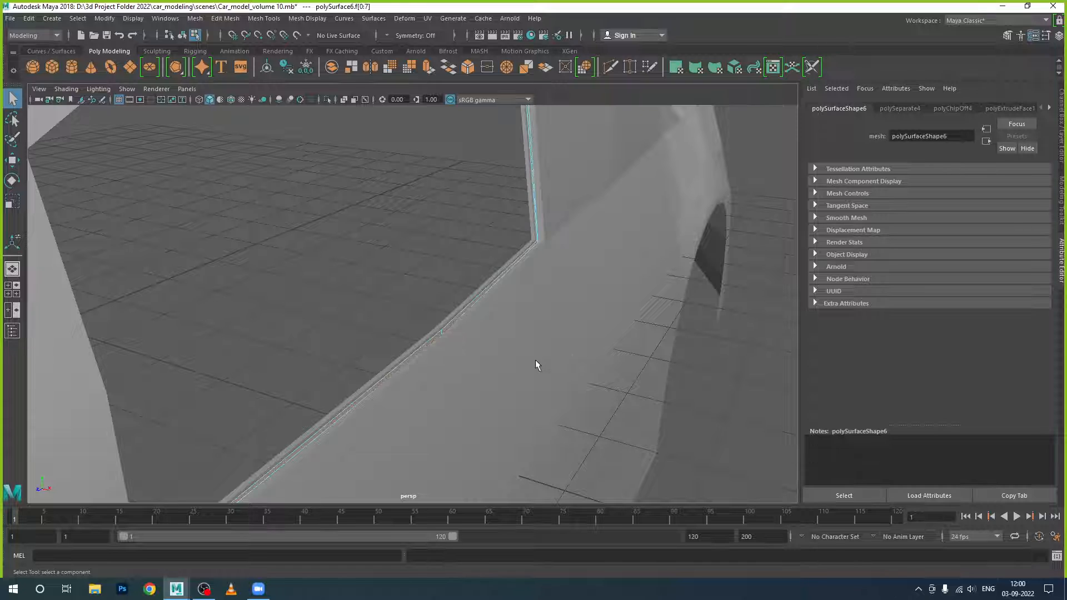
left_click_drag(536, 360, 541, 362, "alt")
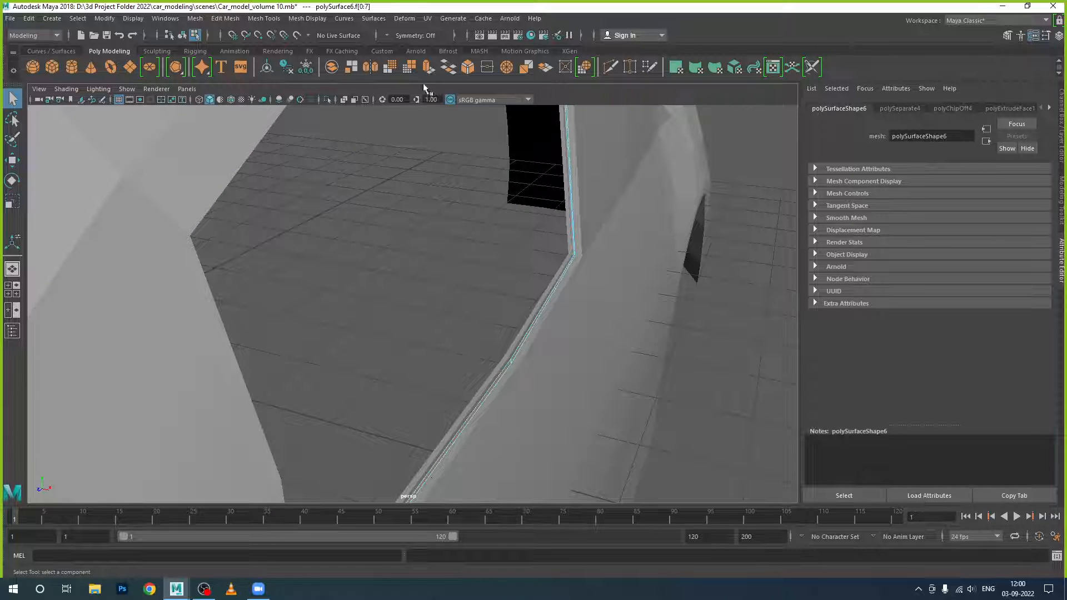
Extrude the strip's face loop 0.009 in local Z, return to object mode and select the whole strip
left_click(428, 67)
scroll(592, 296, "up", 3)
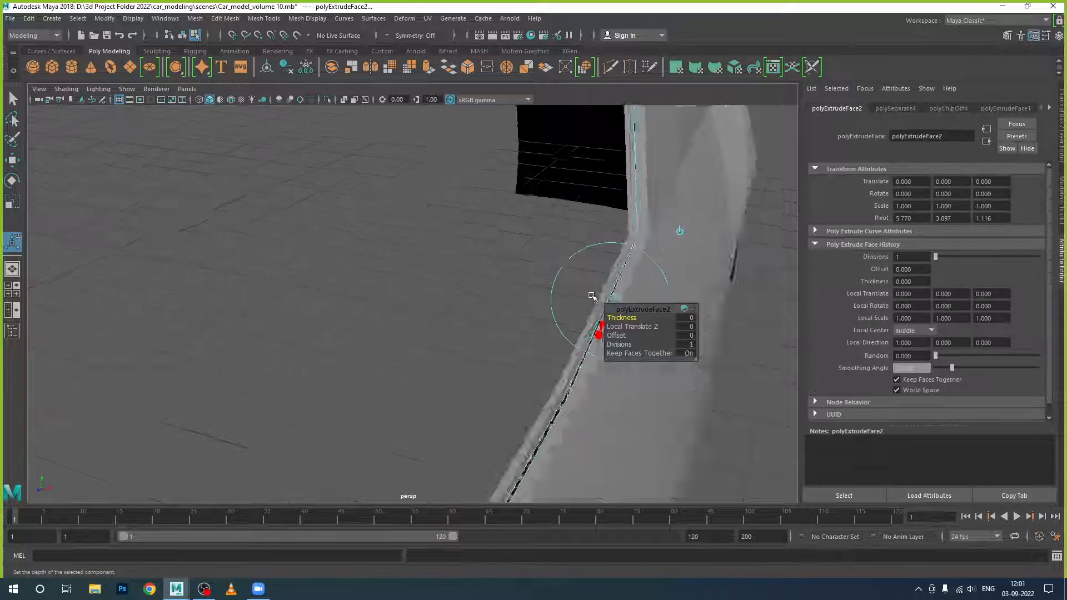
scroll(592, 297, "up", 2)
left_click_drag(776, 304, 778, 305)
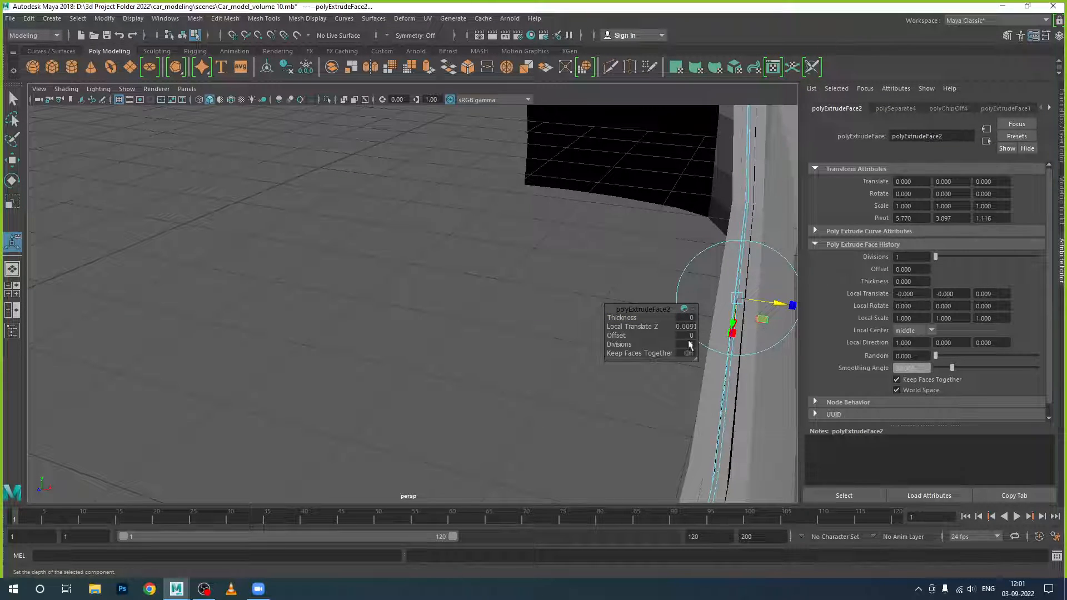
right_click_drag(732, 339, 779, 252)
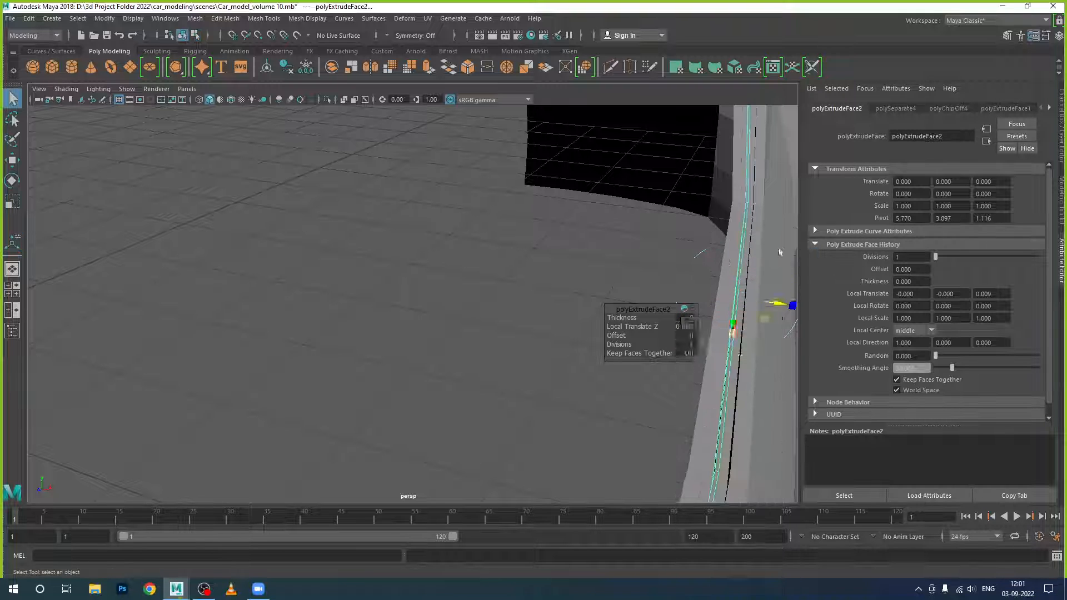
left_click(692, 318)
left_click(733, 317)
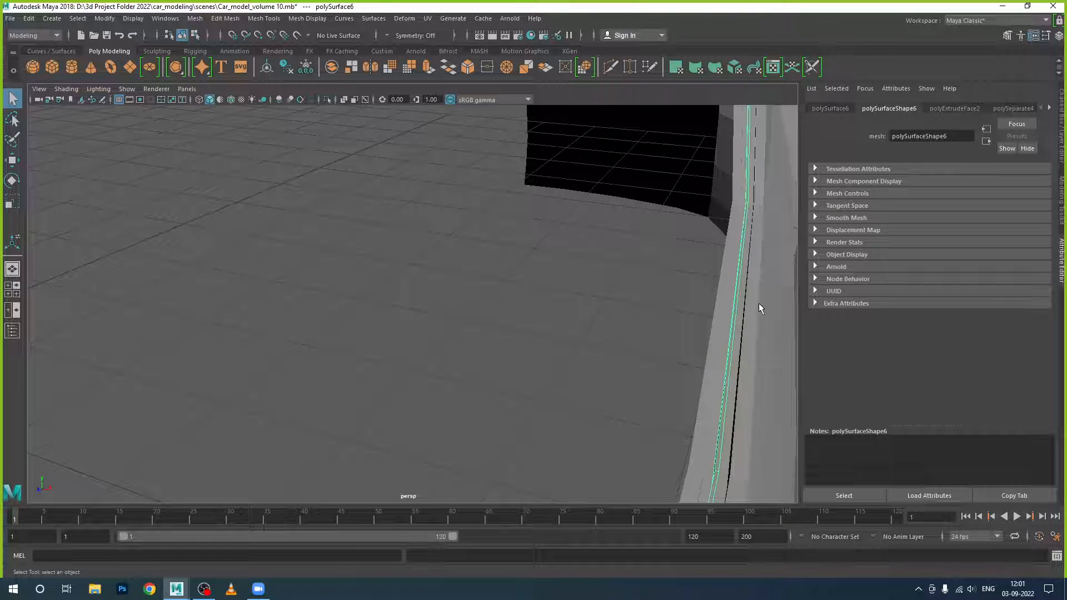
Centre the pivot of the groove strip and shift it slightly inward along X within the window rim
key("w")
key("f")
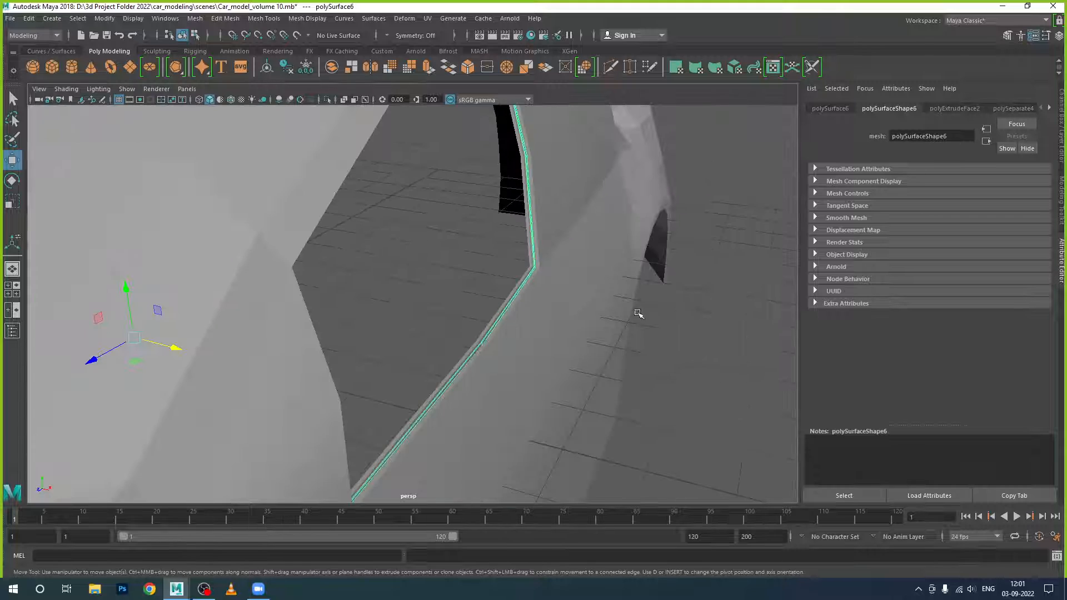
left_click(109, 18)
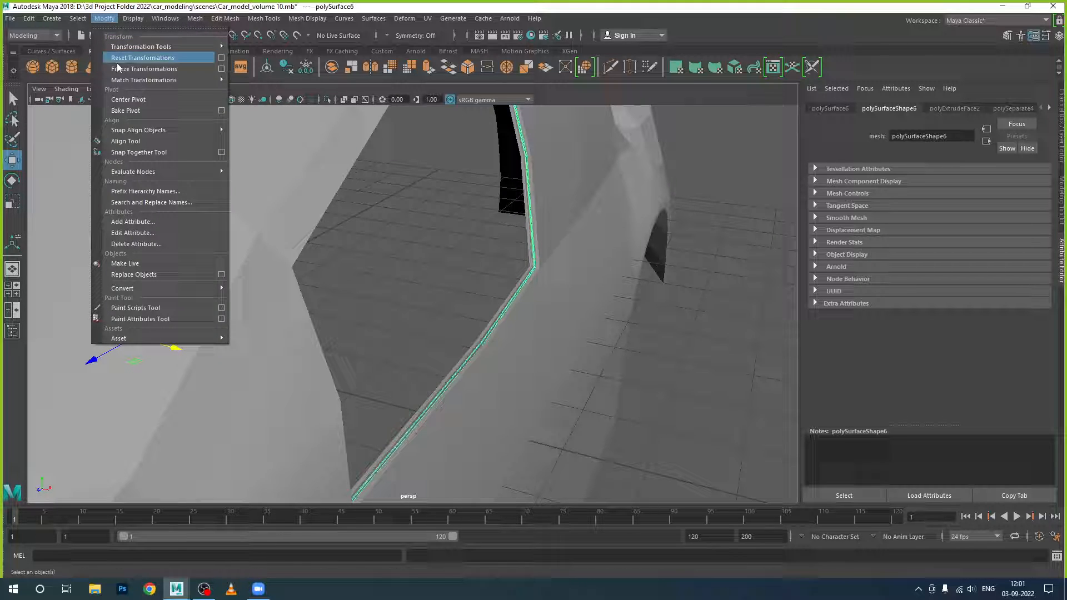
left_click(128, 98)
scroll(493, 262, "up", 2)
scroll(534, 214, "down", 1)
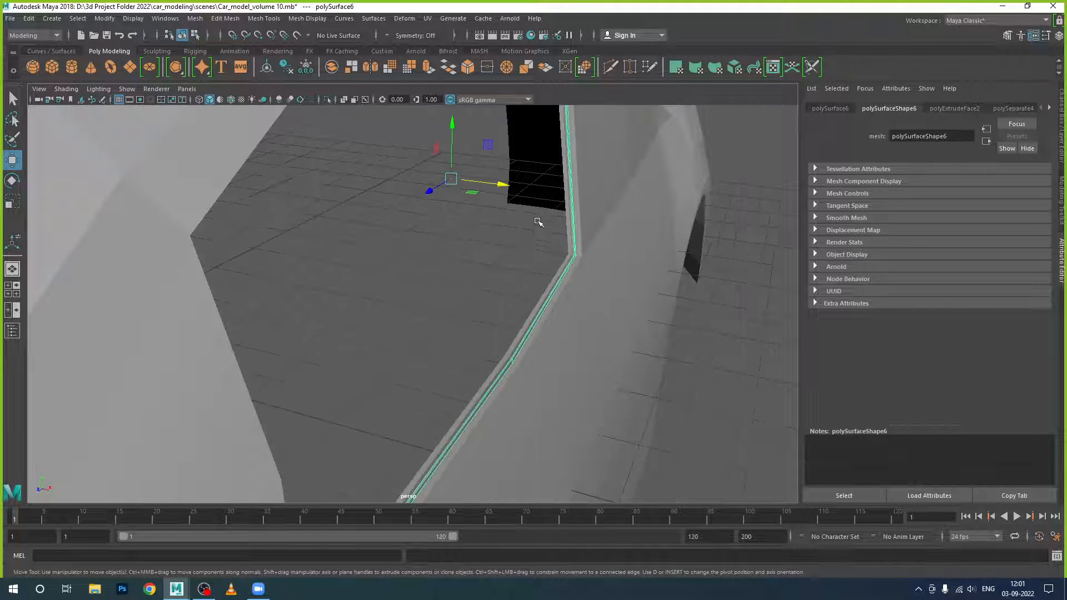
left_click_drag(505, 185, 502, 184)
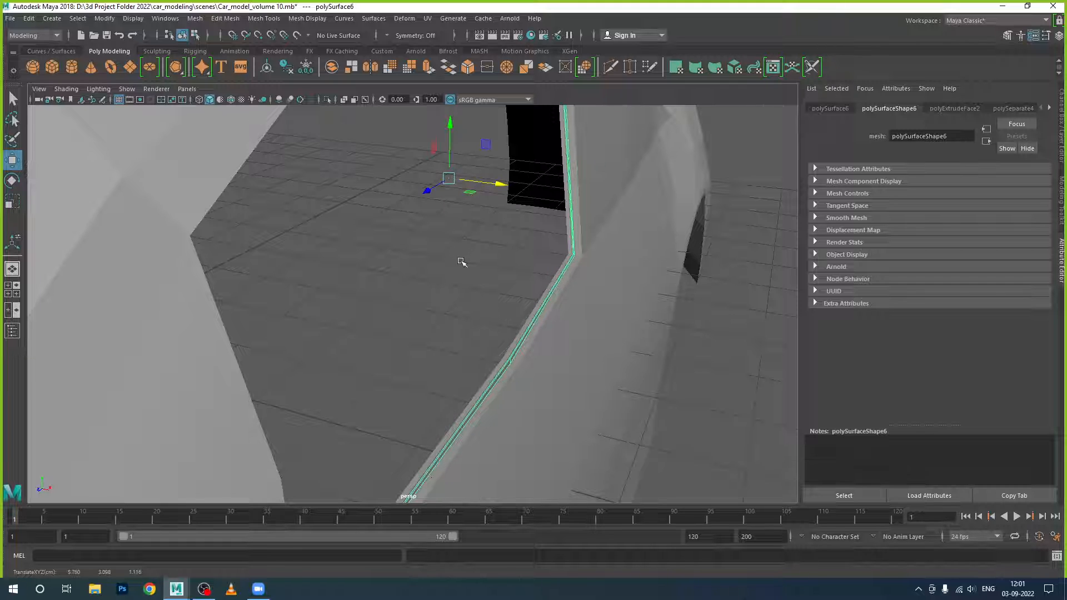
left_click(463, 263)
scroll(548, 341, "up", 2)
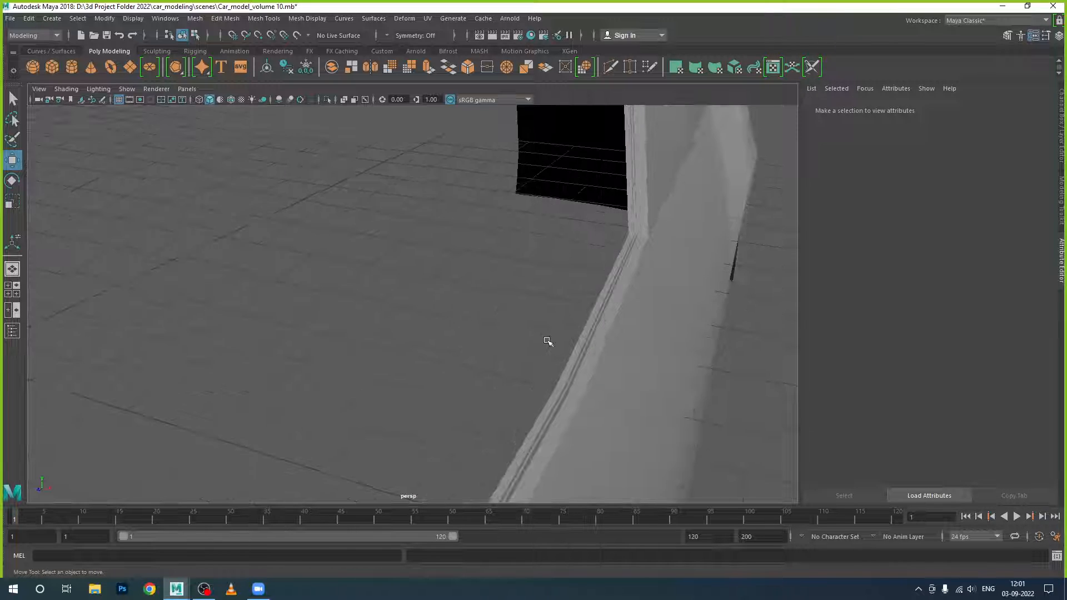
Duplicate the groove strip and move the copy slightly outward along X, leaving a narrow gap between the two strips
left_click(592, 342)
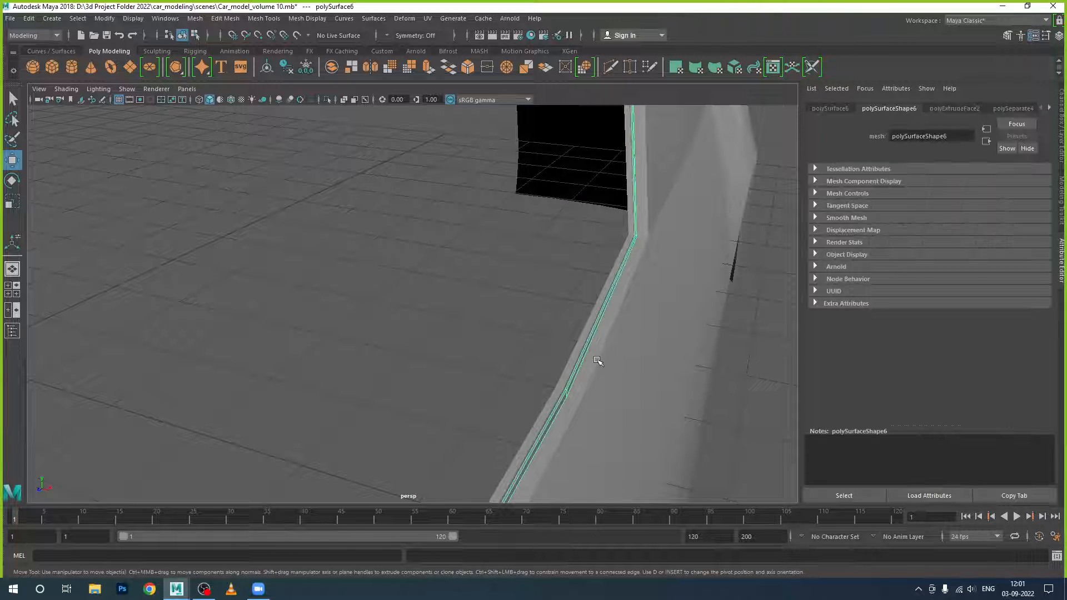
scroll(586, 363, "down", 2)
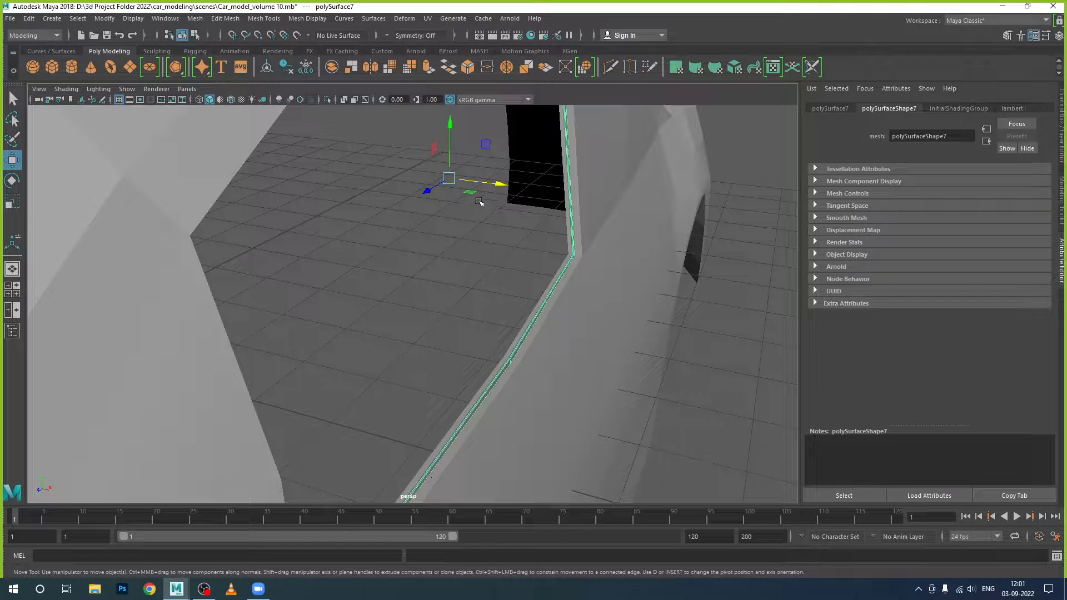
left_click_drag(502, 184, 500, 184)
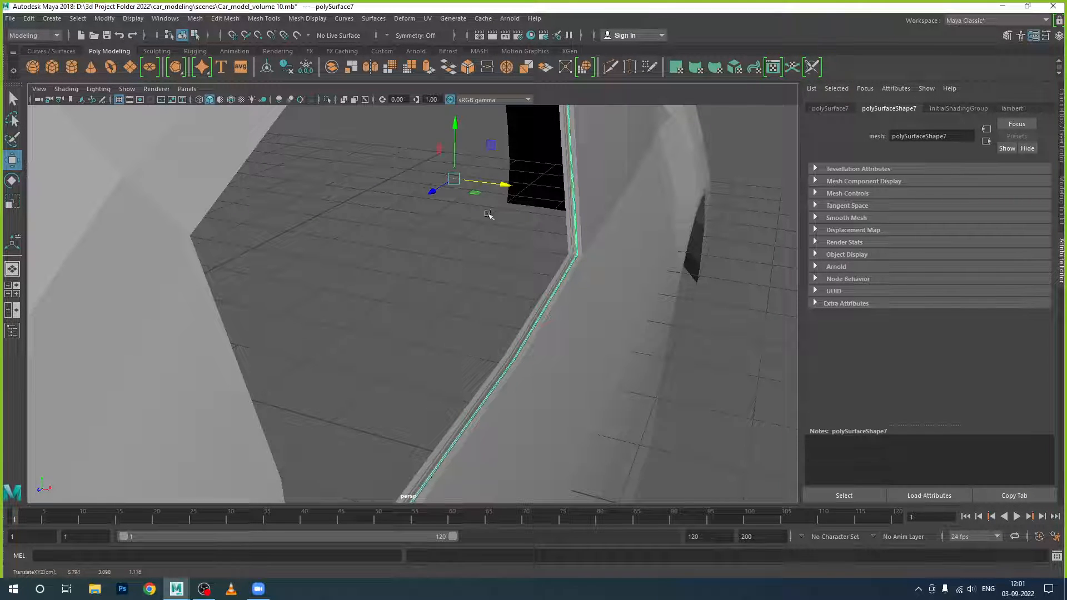
left_click(571, 364)
scroll(570, 363, "up", 3)
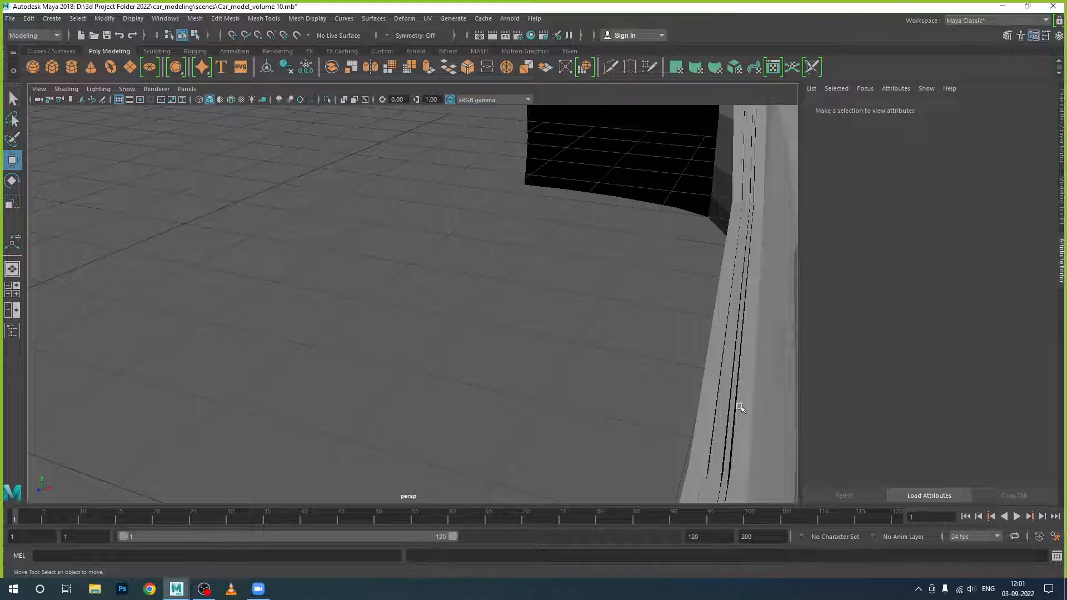
left_click_drag(738, 406, 730, 407, "alt")
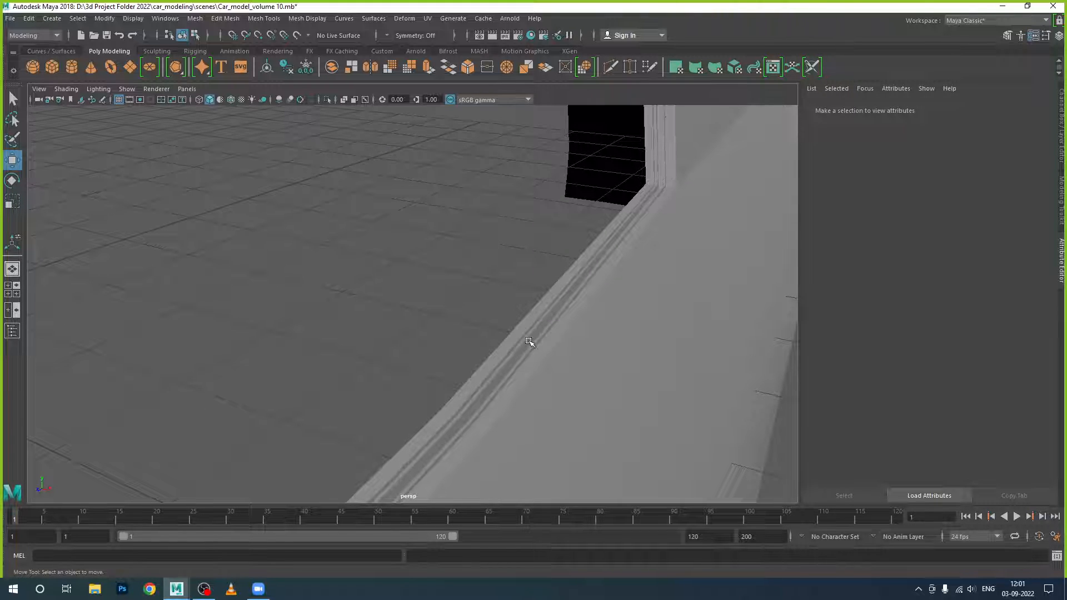
scroll(529, 342, "down", 10)
Move the separated front window panel along X back from beside the car into its window opening
left_click(692, 368)
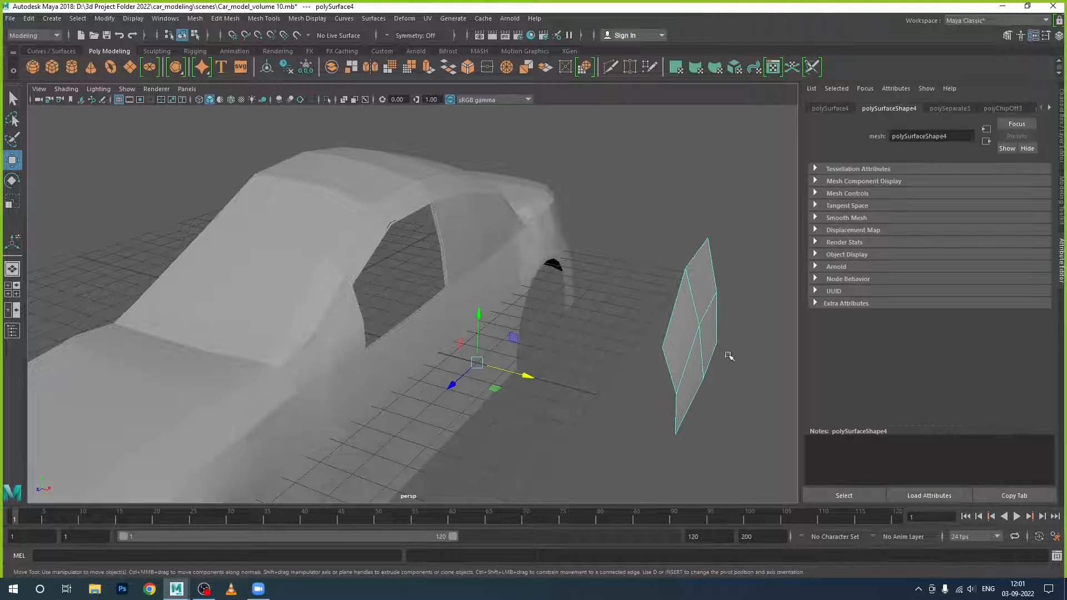
left_click_drag(515, 375, 306, 331)
scroll(389, 371, "up", 5)
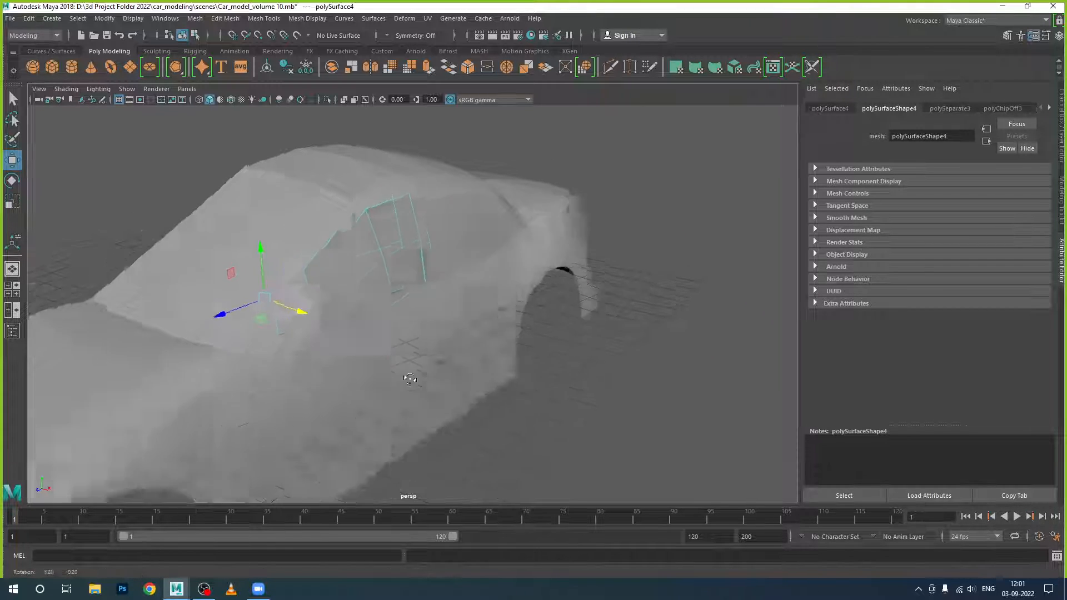
scroll(376, 364, "up", 3)
left_click_drag(272, 241, 389, 359)
right_click_drag(390, 358, 609, 393, "alt")
middle_click_drag(610, 393, 476, 342, "alt")
scroll(469, 338, "up", 1)
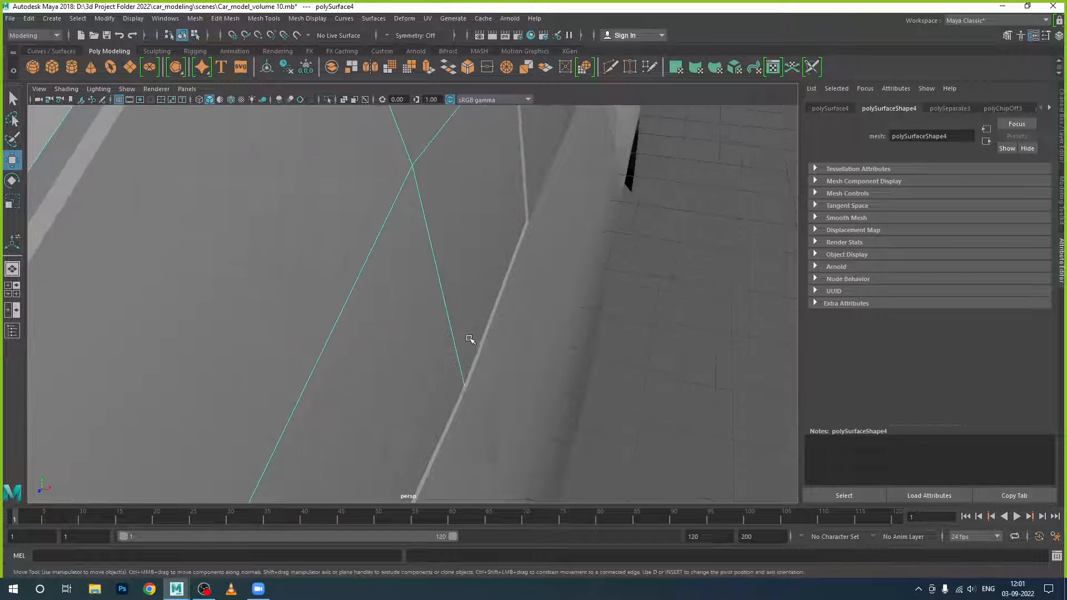
scroll(466, 338, "down", 2)
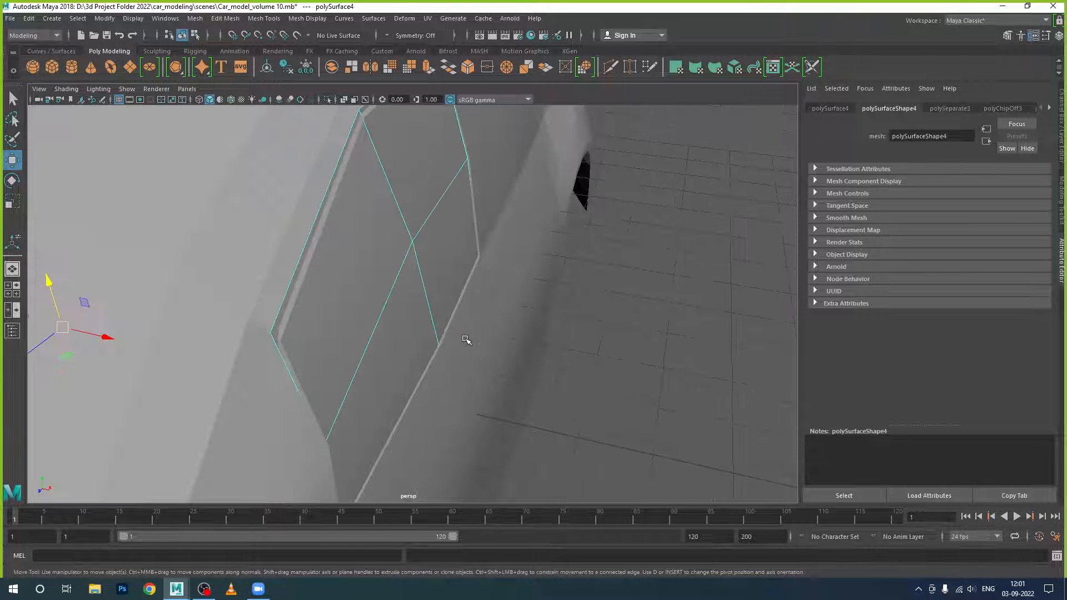
Centre the window panel's pivot and nudge the panel slightly inward along X to seat it between the rim strips
left_click(104, 18)
left_click(133, 100)
scroll(465, 293, "up", 6)
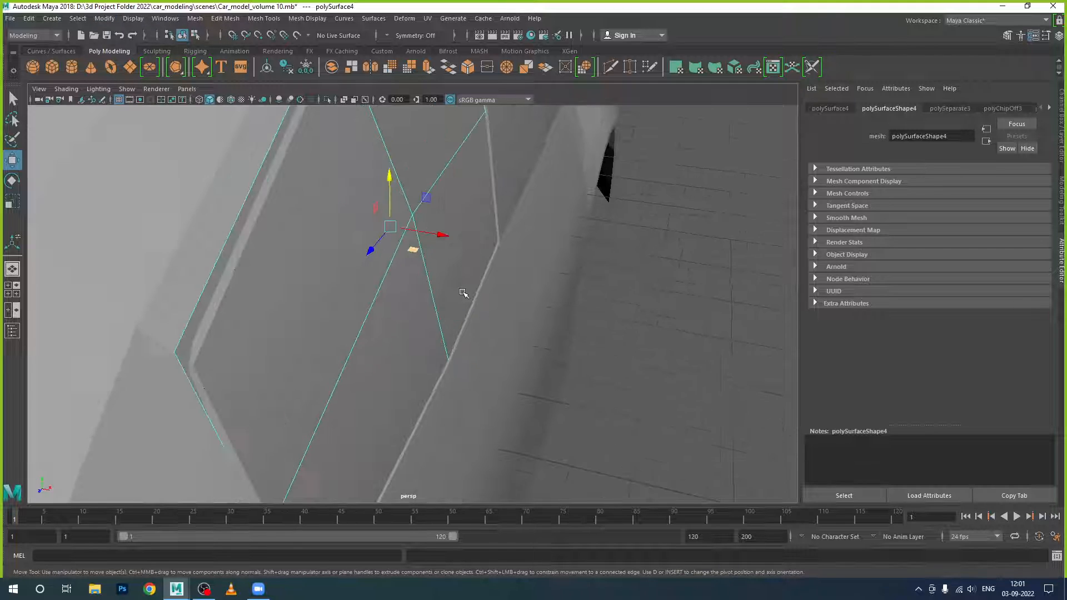
scroll(467, 309, "down", 4)
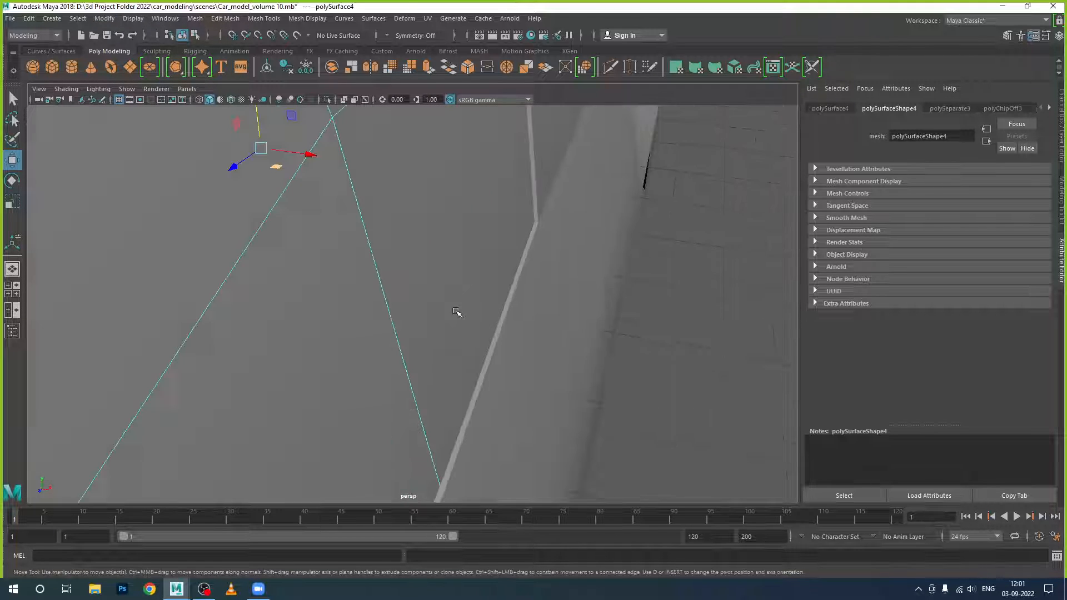
left_click_drag(309, 158, 288, 152)
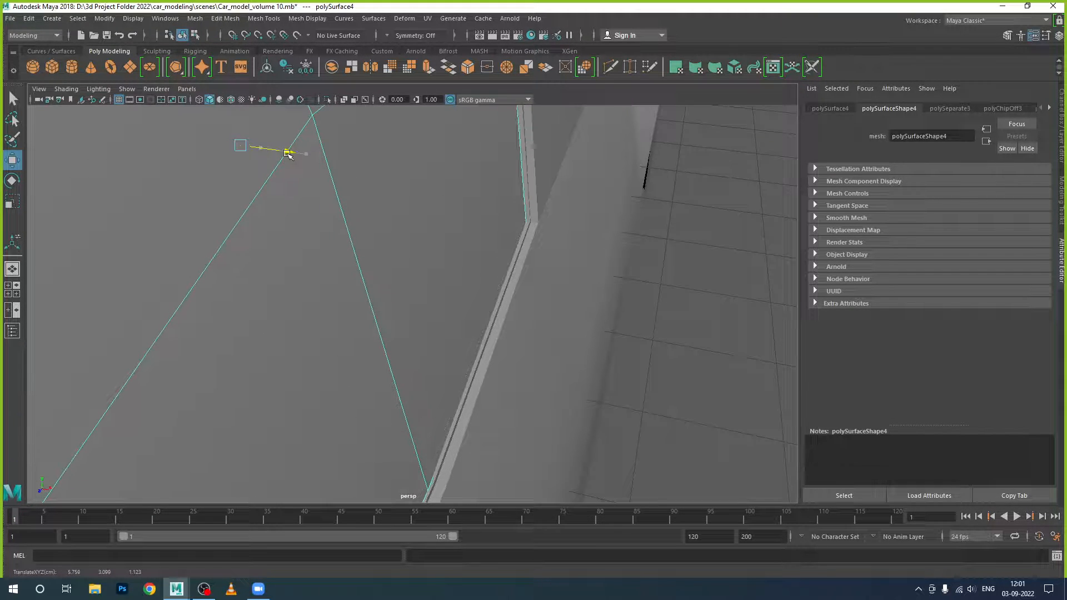
left_click(588, 359)
left_click(612, 379)
scroll(613, 379, "down", 8)
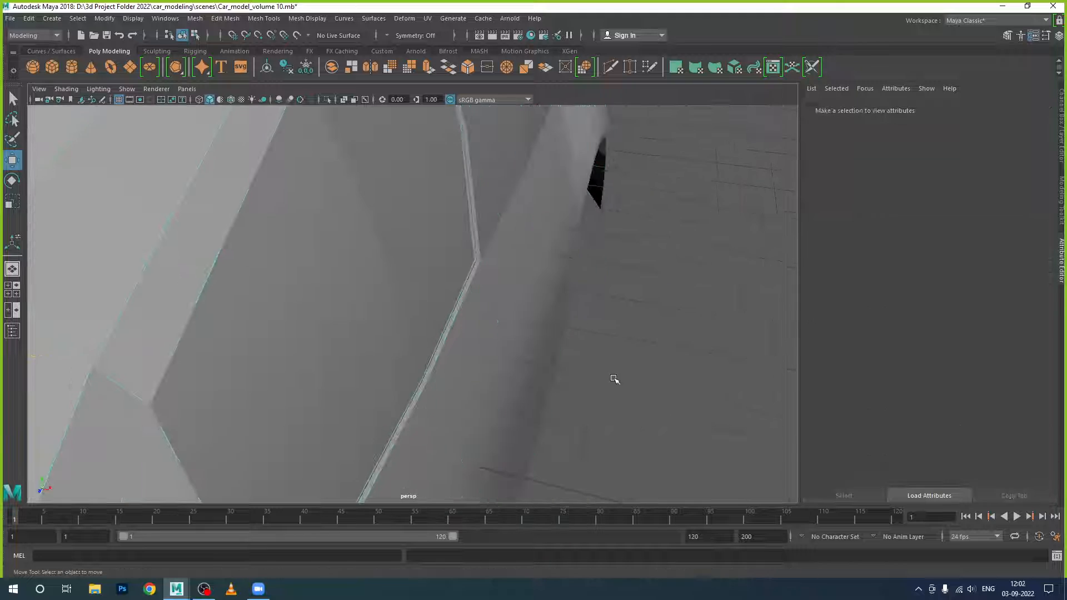
Select the front window panel and delete its construction history
left_click_drag(596, 398, 693, 427, "alt")
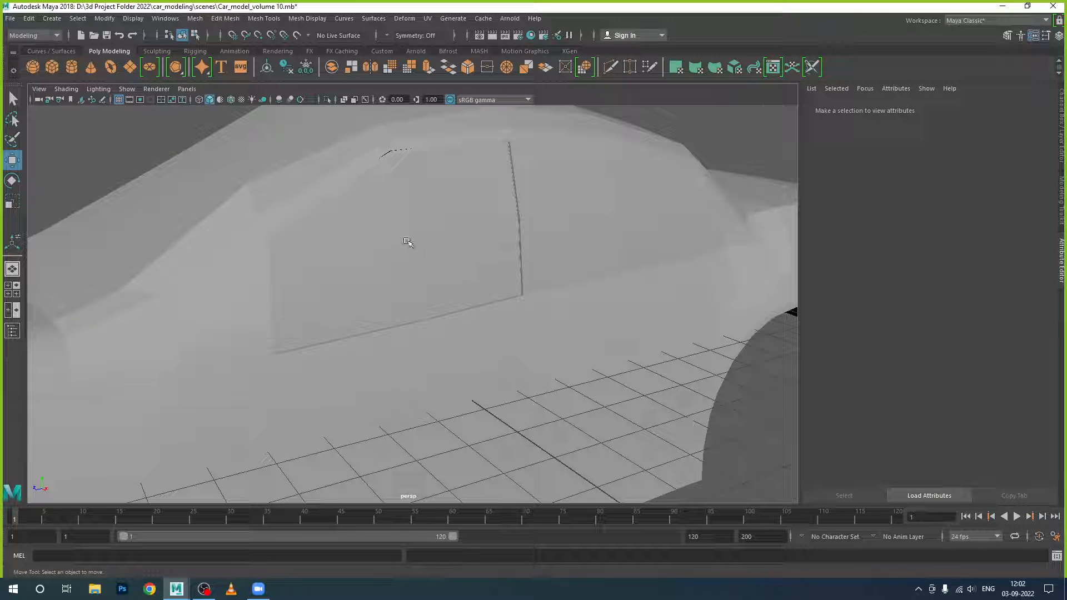
left_click(408, 242)
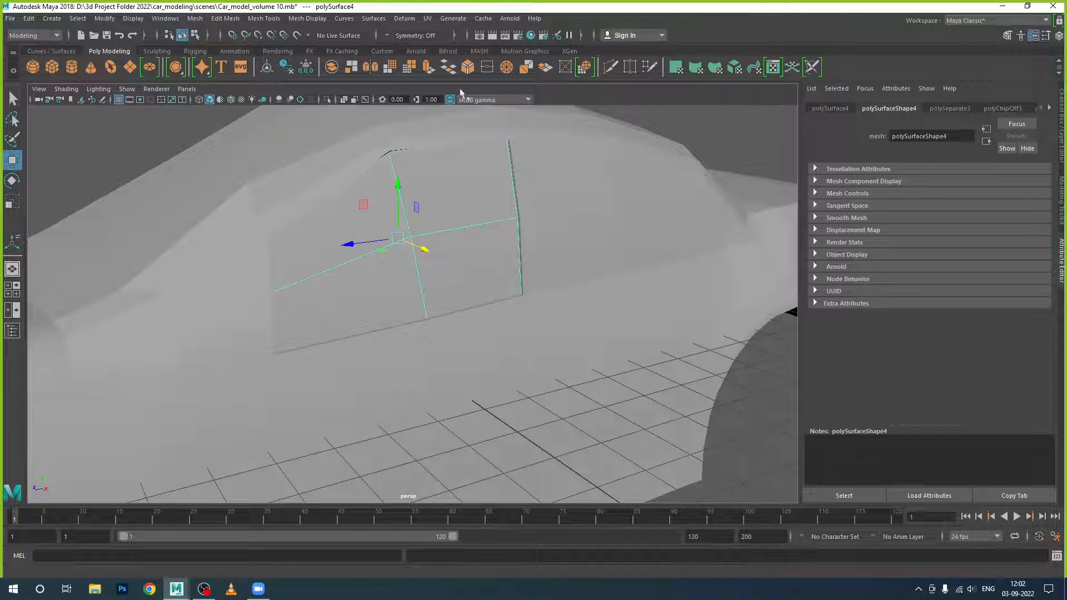
left_click(28, 19)
mouse_move(86, 151)
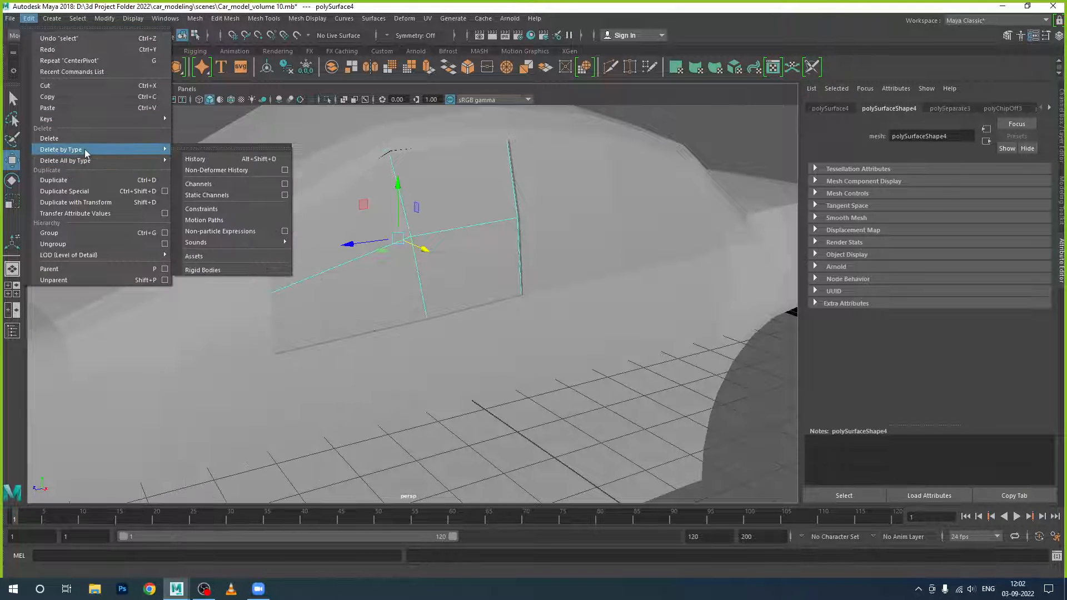
left_click(209, 160)
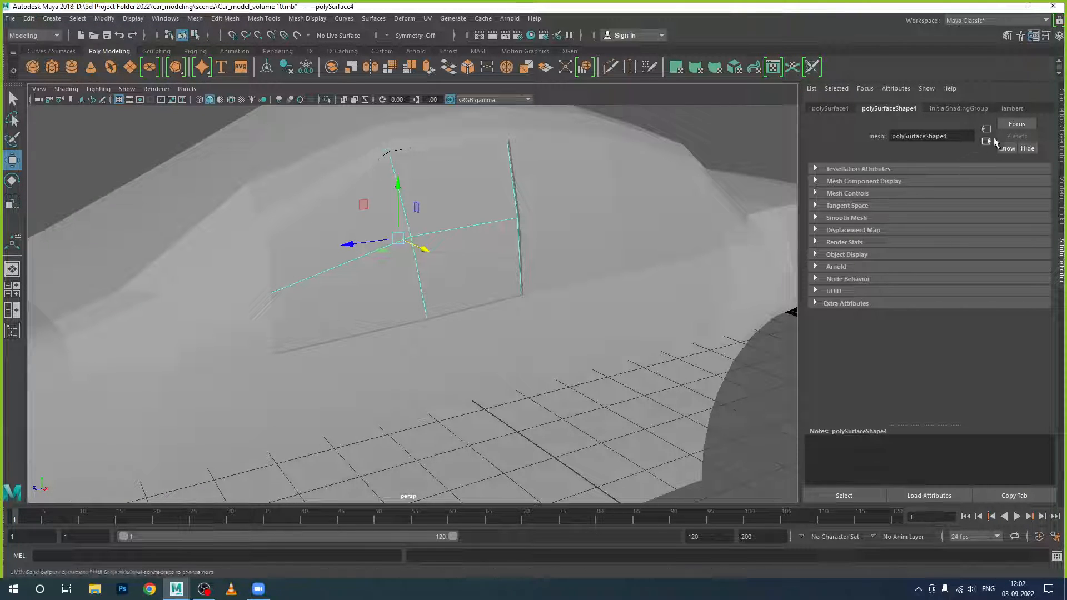
Assign a new Blinn material to the front window panel and name the material glass
left_click(1013, 109)
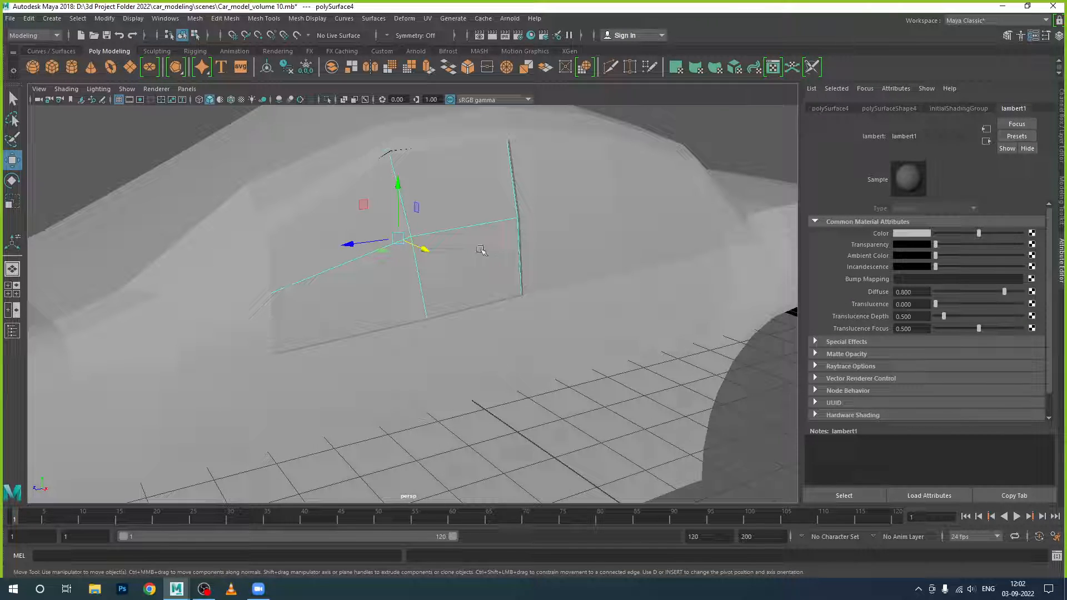
double_click(917, 137)
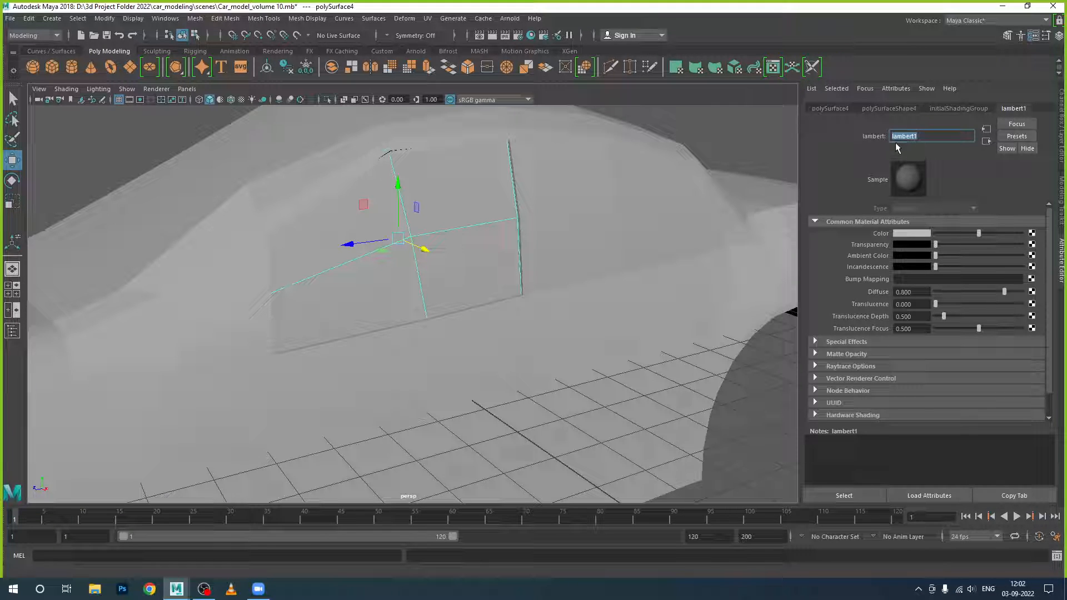
left_click(278, 51)
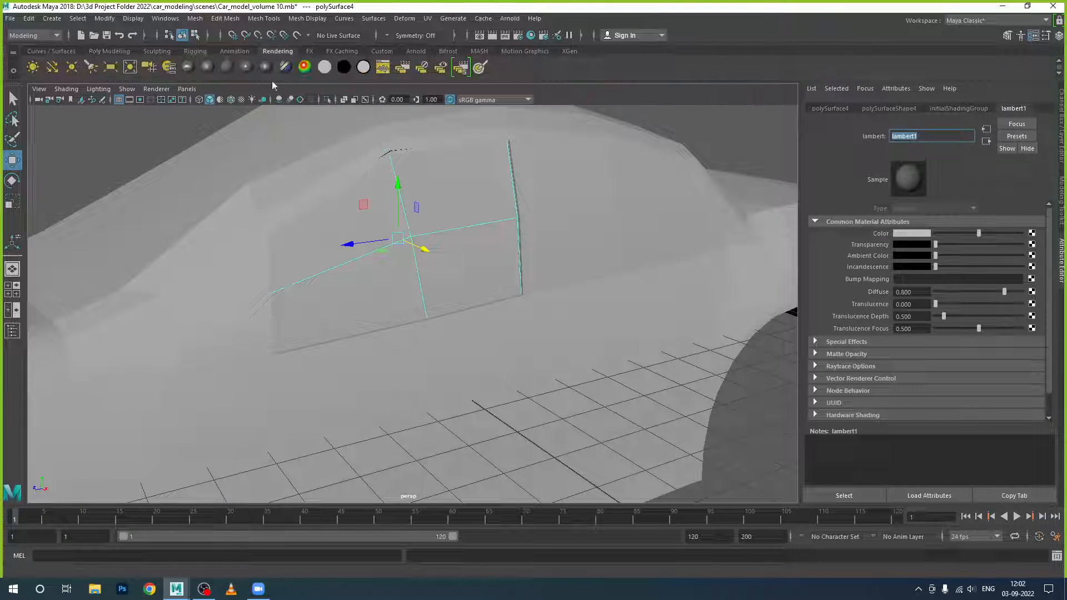
left_click(206, 71)
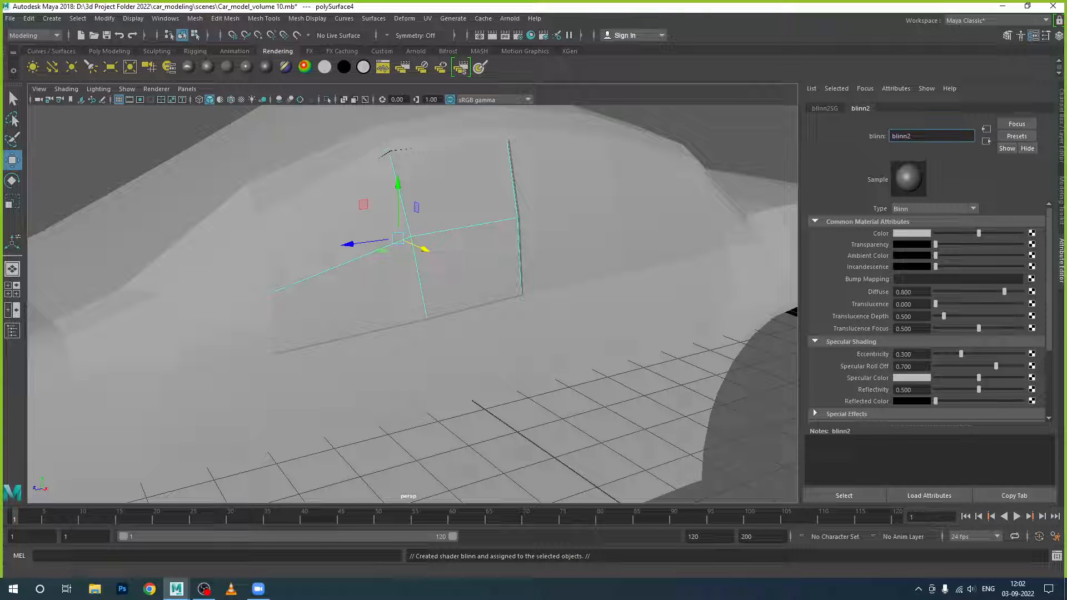
type("gls")
key("BackSpace")
key("BackSpace")
type("lass")
key("Return")
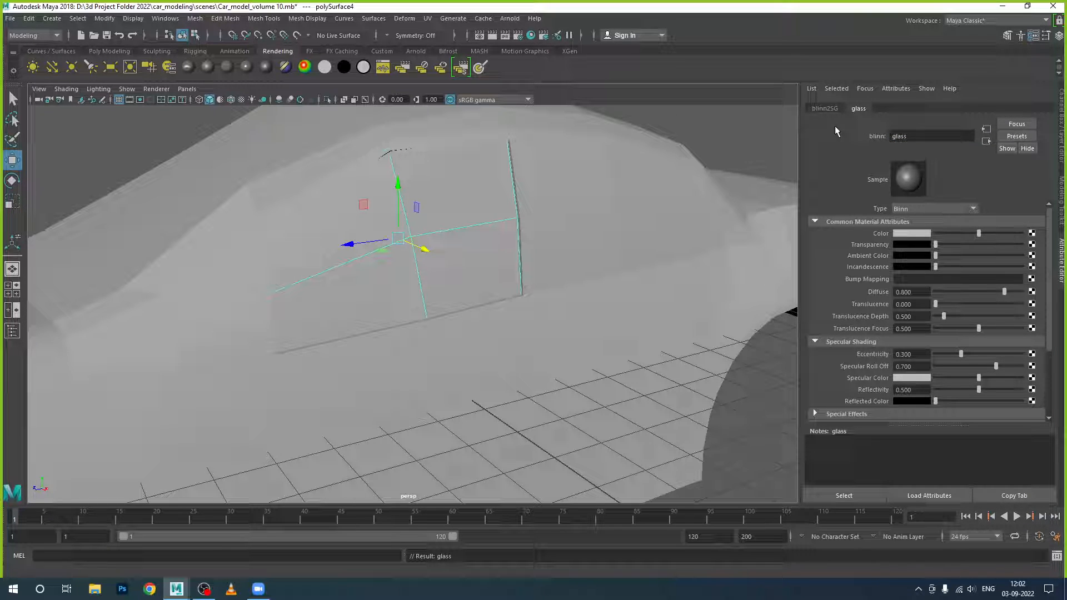
Change the glass material's colour to a saturated teal
left_click(919, 233)
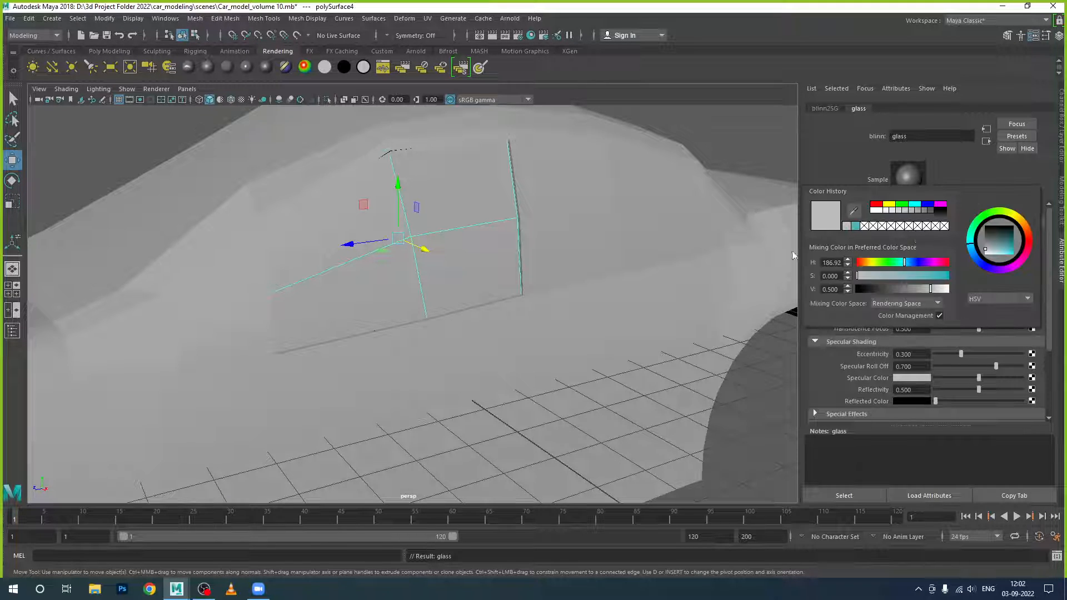
left_click(916, 235)
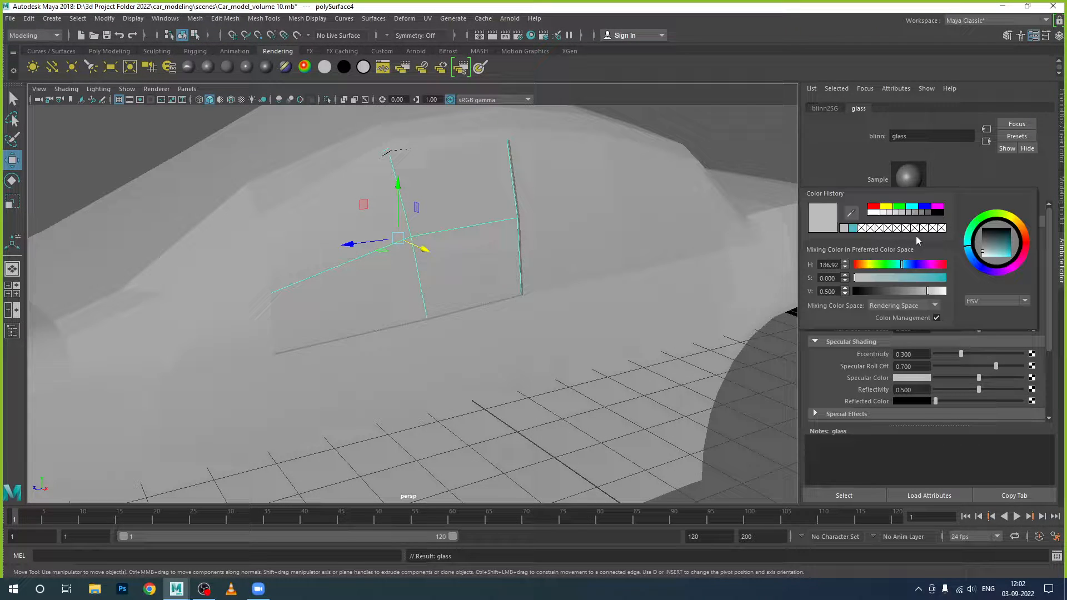
left_click(926, 279)
left_click_drag(926, 292, 926, 294)
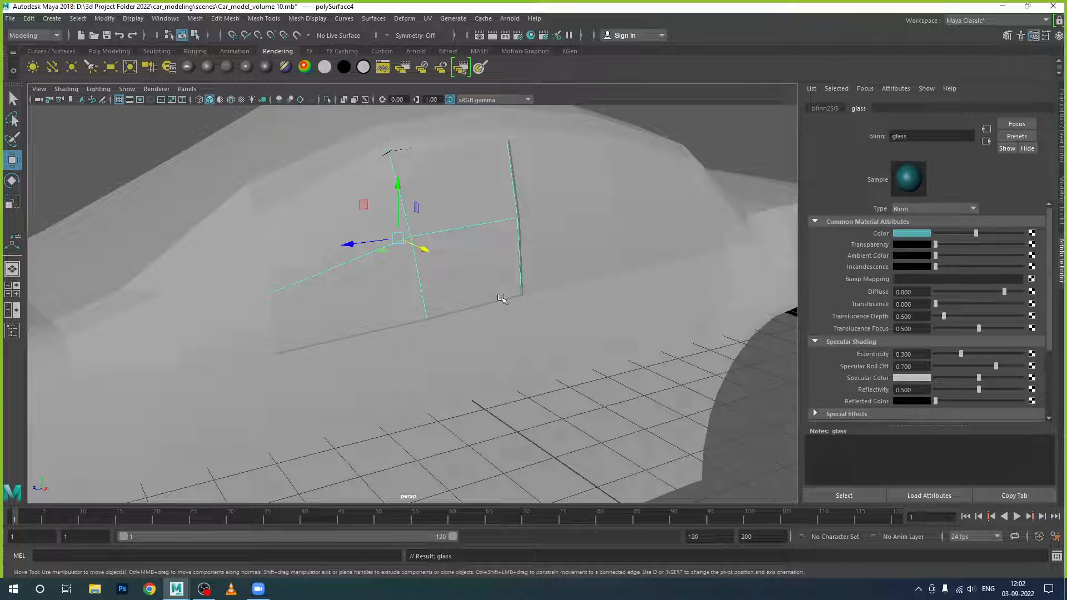
scroll(487, 277, "down", 3)
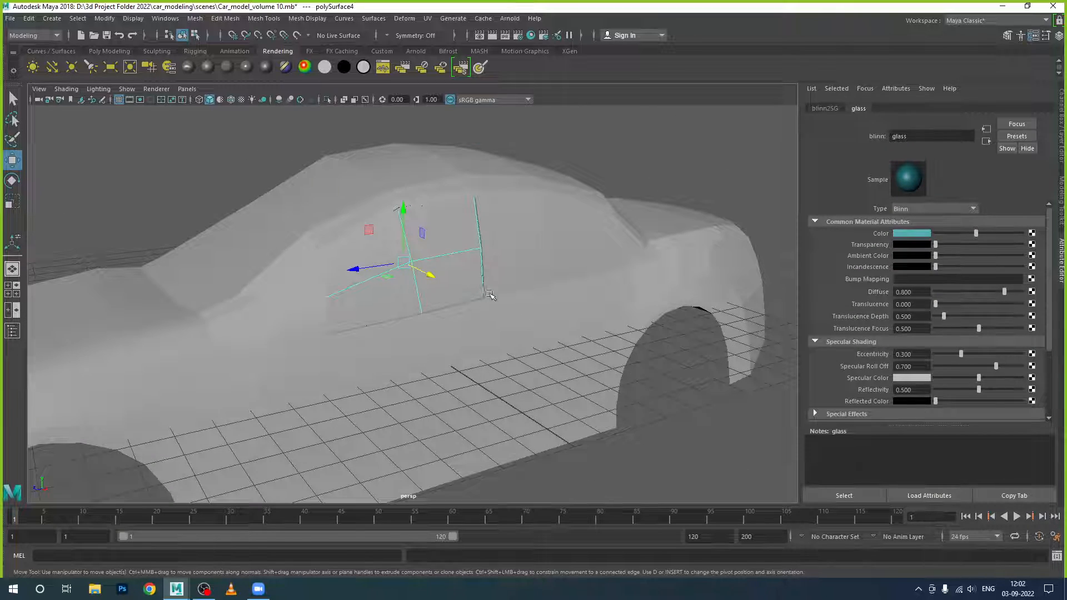
Assign the existing glass material to the front window panel and switch the viewport to textured display
left_click(443, 286)
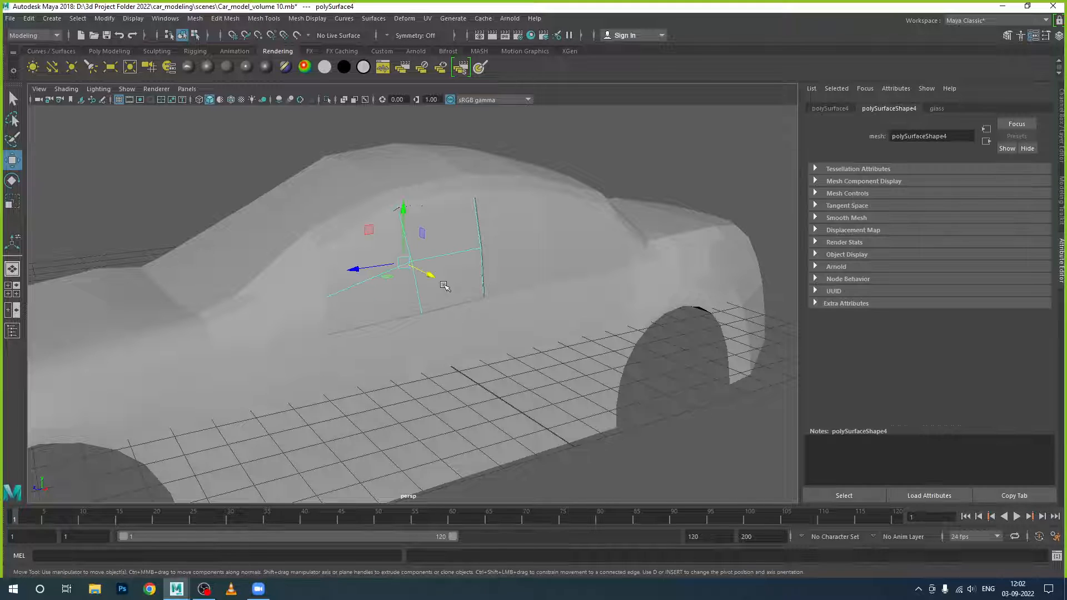
right_click_drag(448, 269, 522, 567)
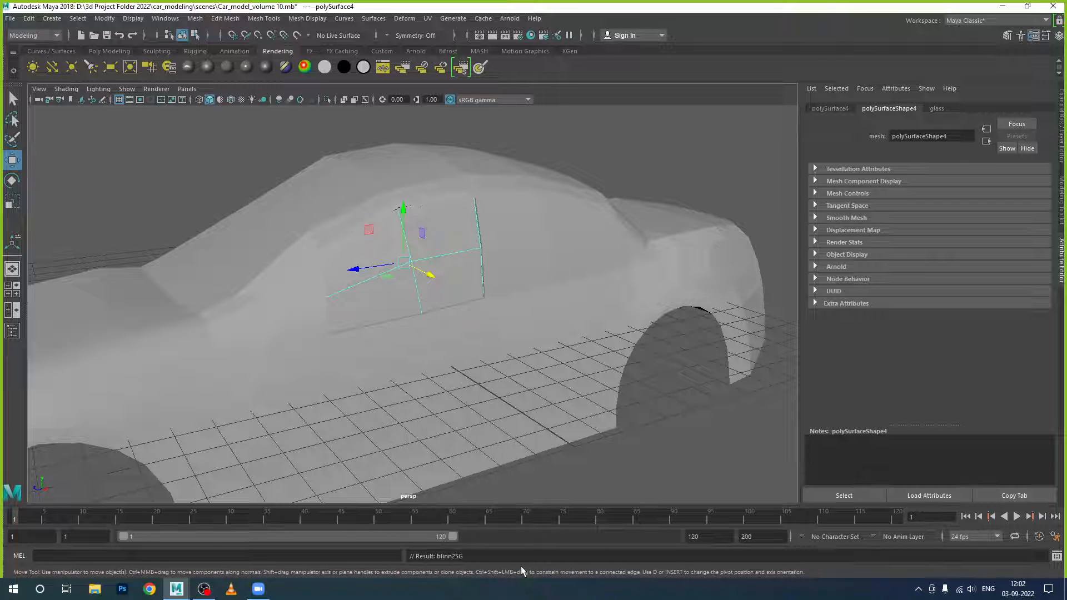
left_click_drag(572, 441, 577, 409, "alt")
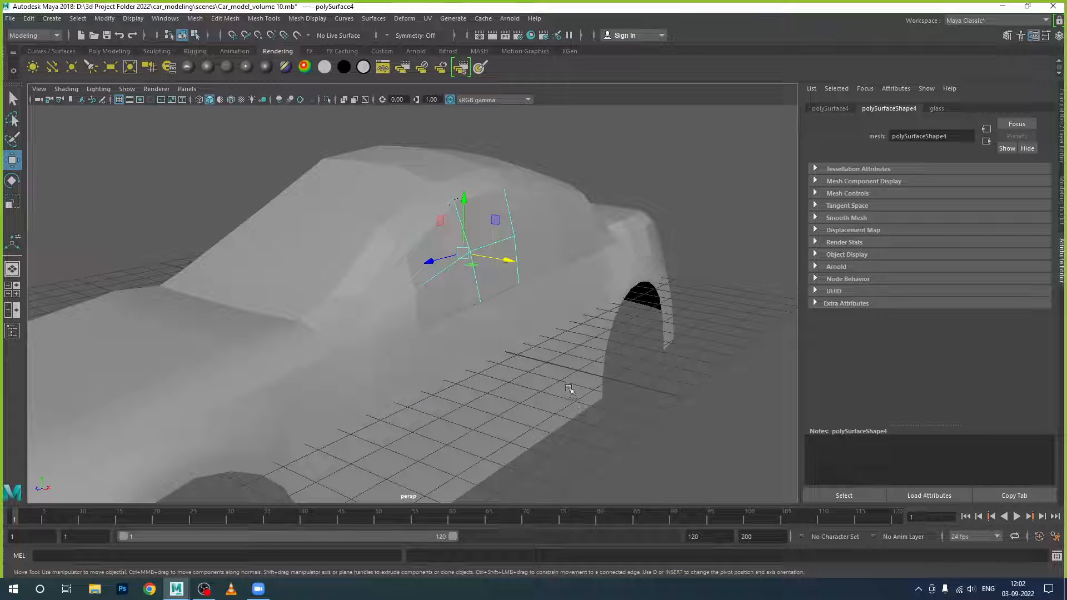
key("6")
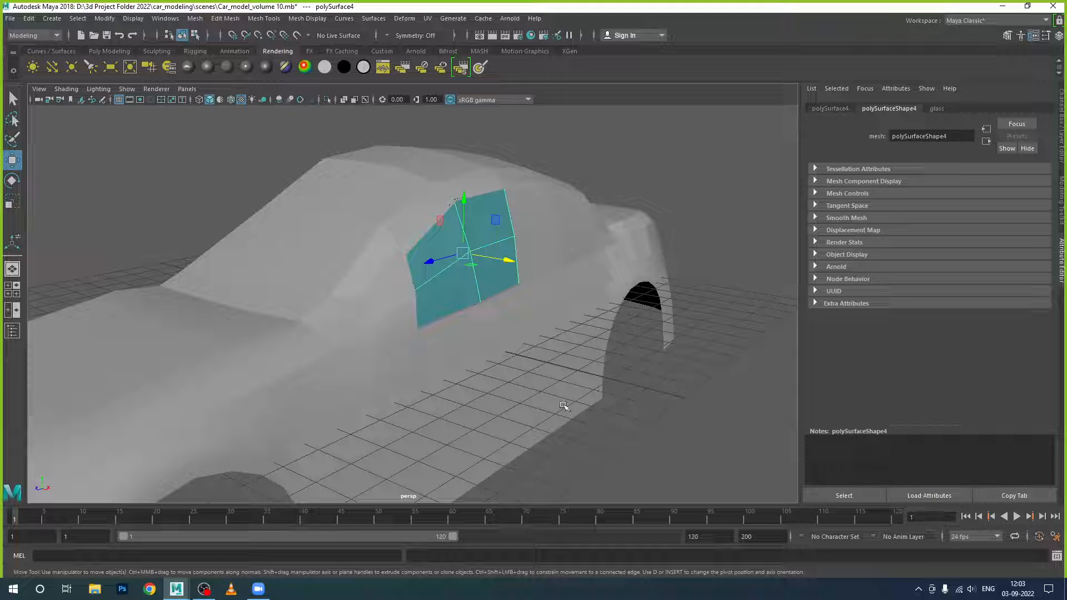
left_click_drag(564, 407, 579, 407, "alt")
scroll(548, 361, "up", 3)
left_click_drag(548, 361, 534, 394, "alt")
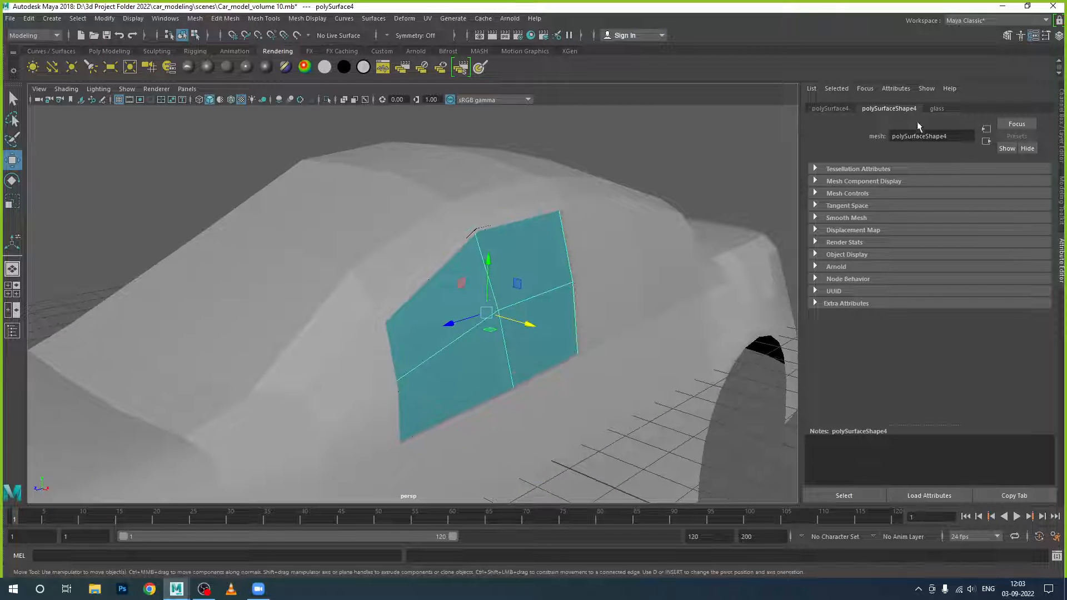
Raise the glass material's transparency to about a quarter of its range so the window panel is slightly see-through
left_click(937, 109)
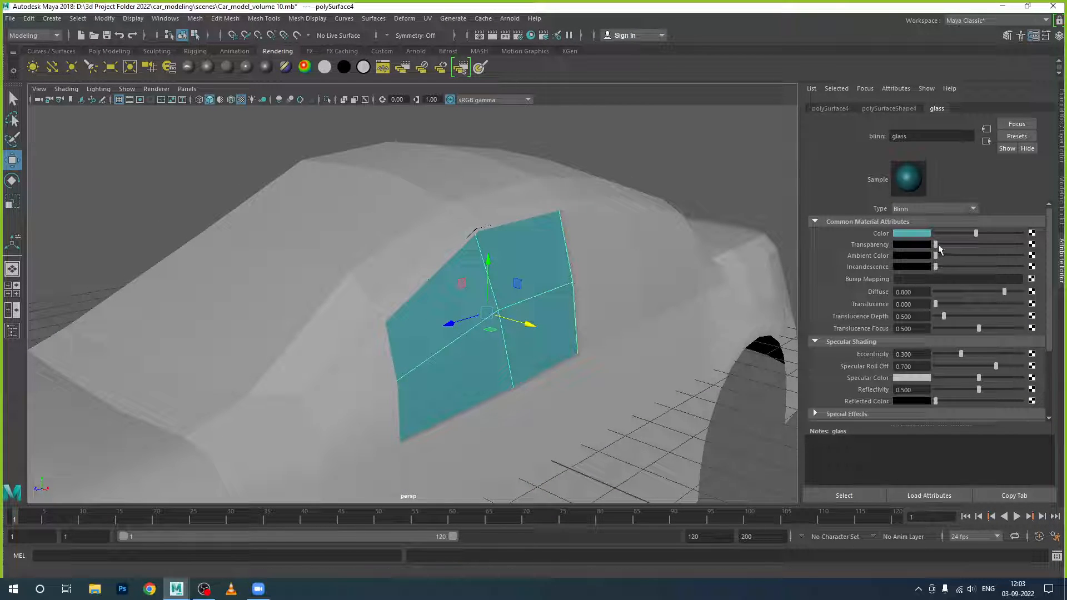
left_click_drag(938, 245, 956, 243)
left_click_drag(737, 407, 627, 382, "alt")
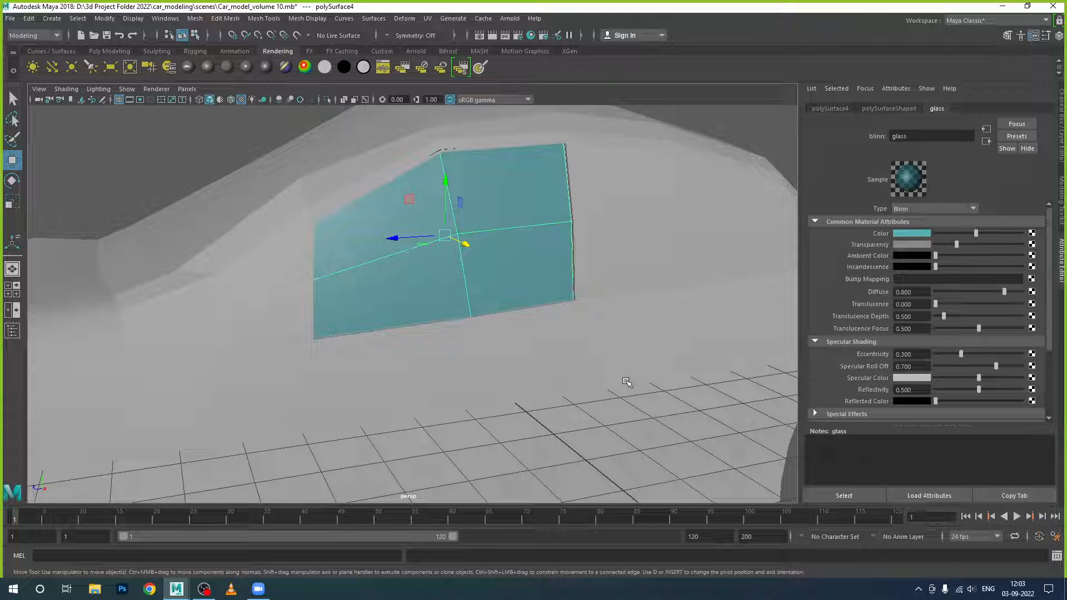
Create a polygon torus at the origin, stood upright by rotating it about 91° around X, and open its creation settings
scroll(616, 382, "down", 5)
left_click_drag(469, 402, 609, 404, "alt")
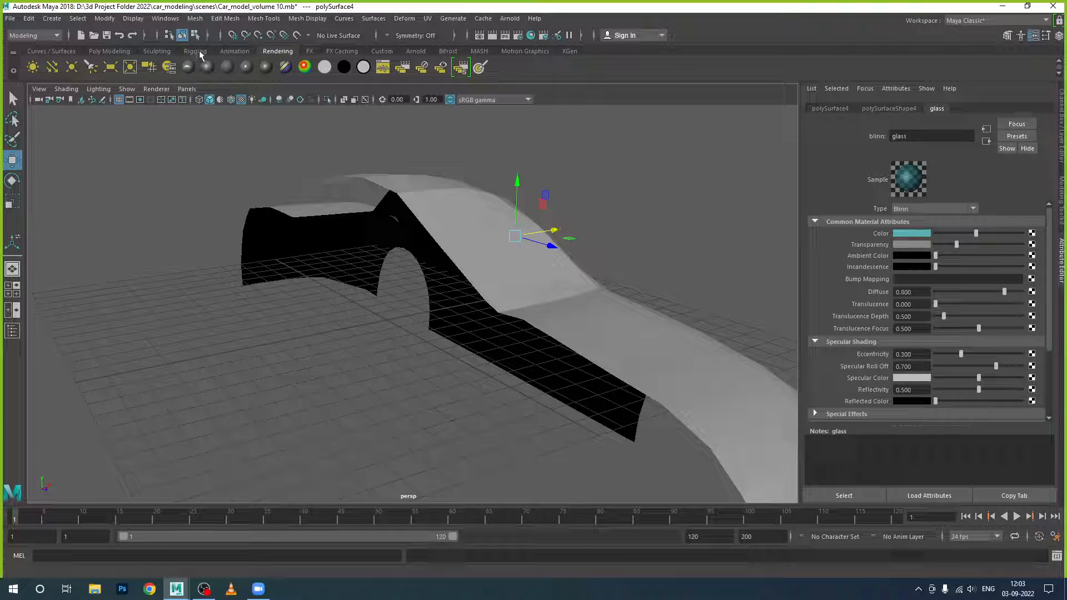
left_click(109, 51)
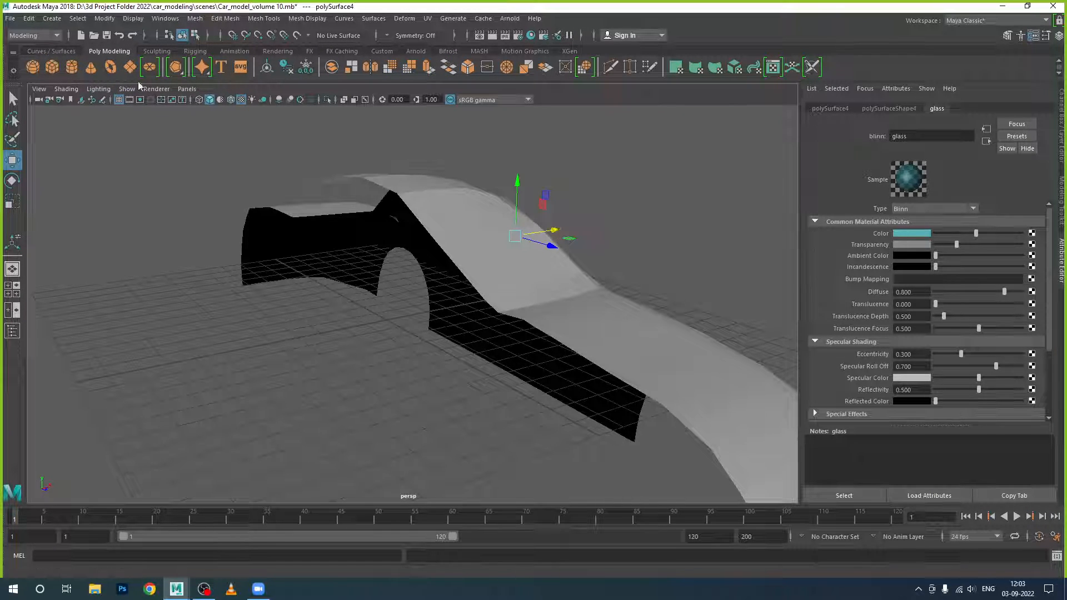
left_click(110, 67)
key("e")
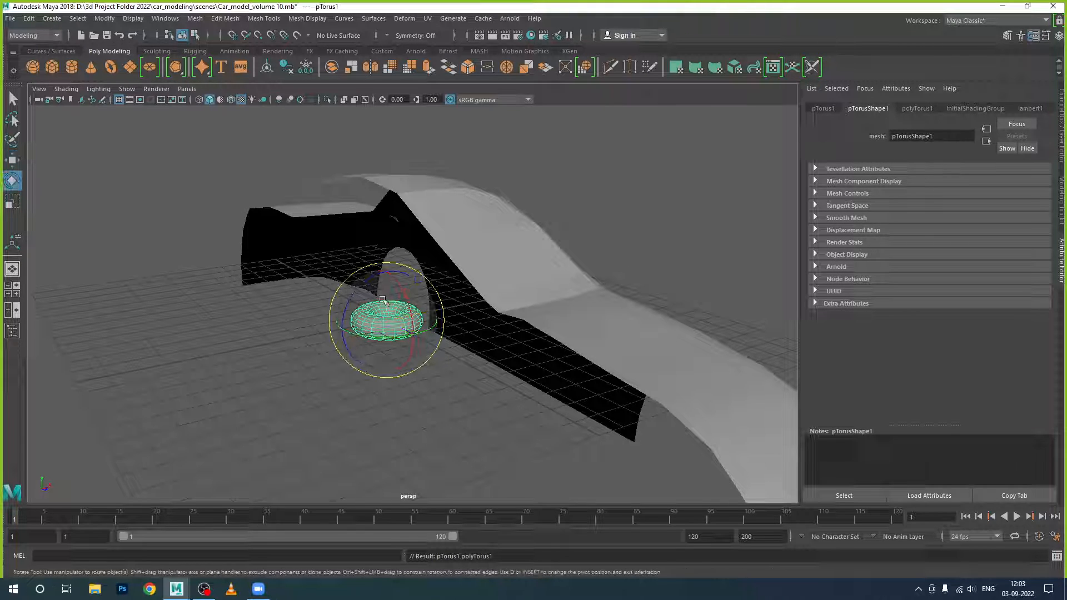
left_click_drag(421, 359, 409, 359)
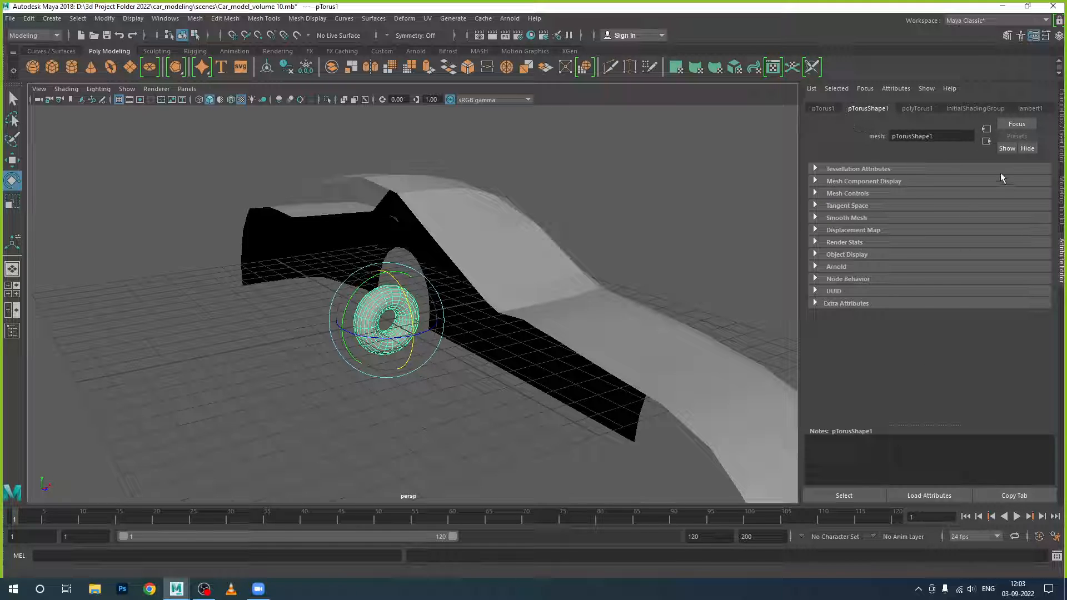
left_click(1060, 126)
left_click(945, 236)
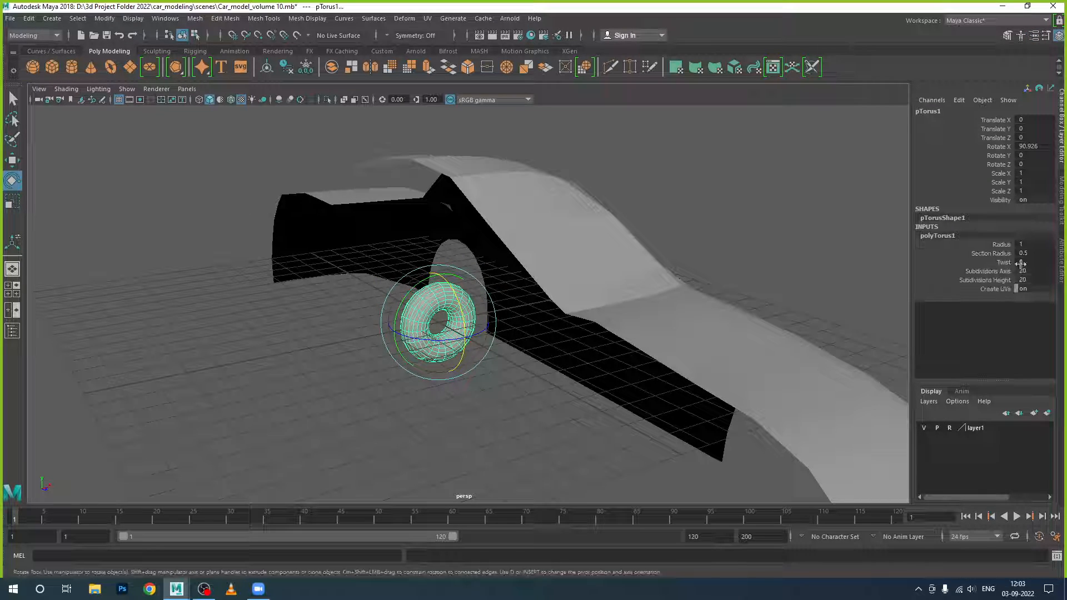
Try a torus radius of 0.3 with a section radius of 0.01
left_click(999, 244)
middle_click_drag(755, 317, 751, 318)
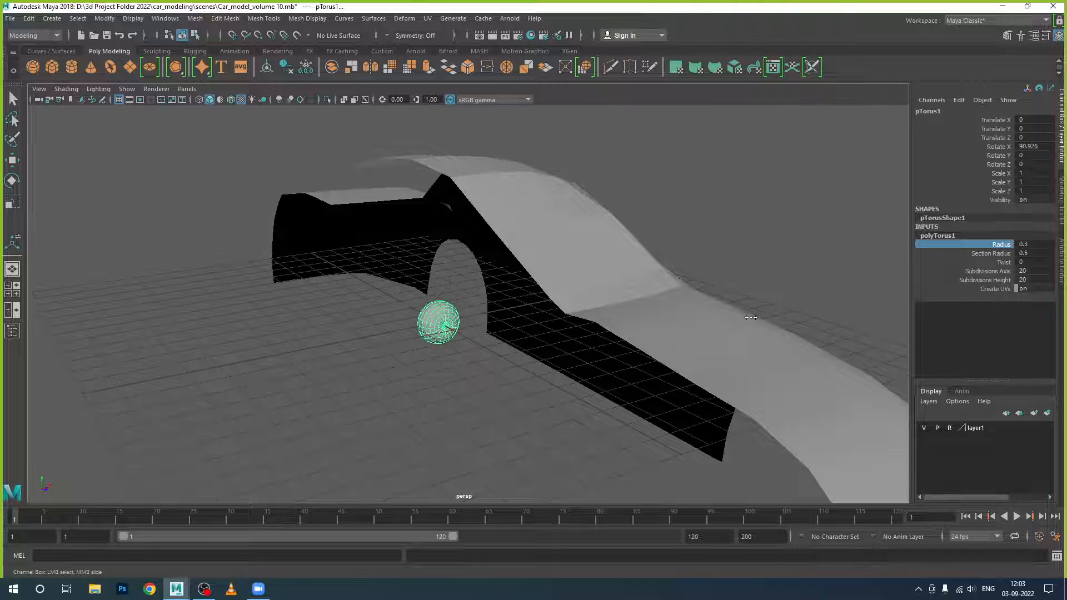
left_click(1004, 255)
middle_click_drag(706, 389, 668, 396)
scroll(622, 388, "up", 5)
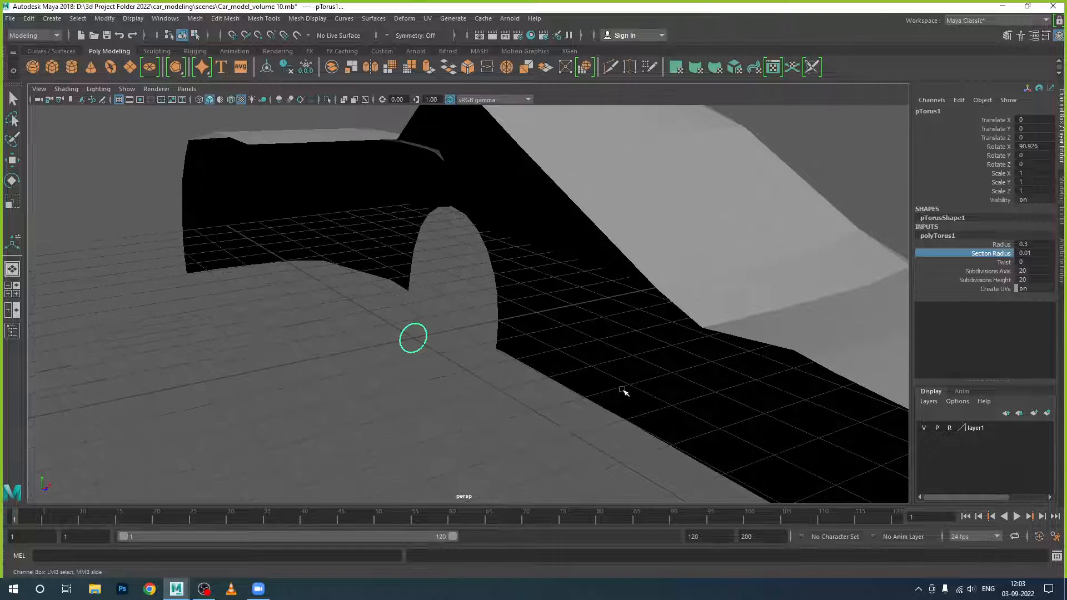
middle_click_drag(509, 388, 509, 388)
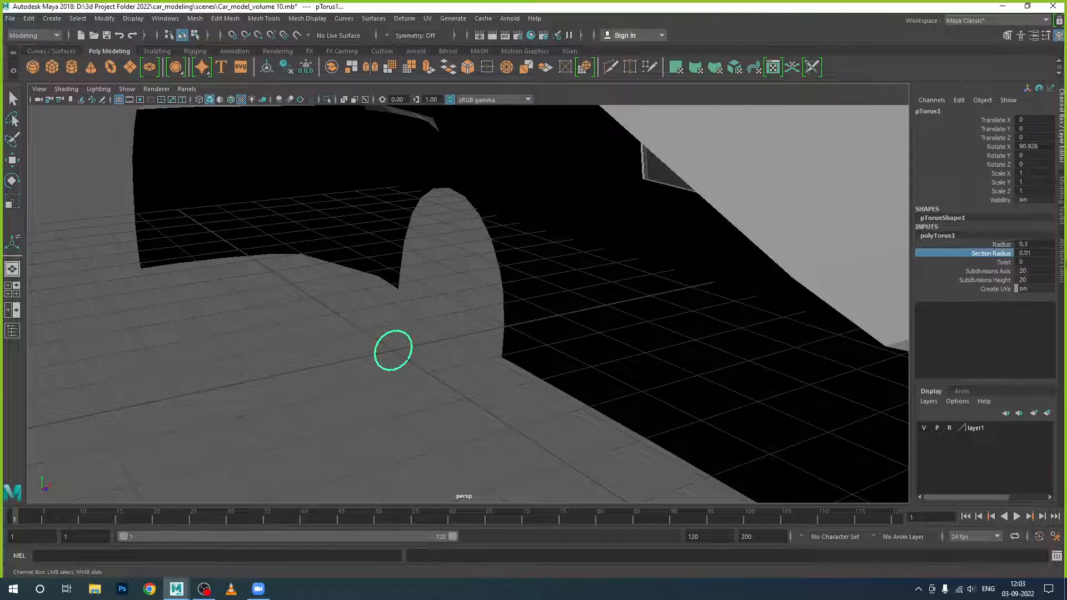
Set the torus's section radius to 0.05 and its radius to 1
double_click(1037, 254)
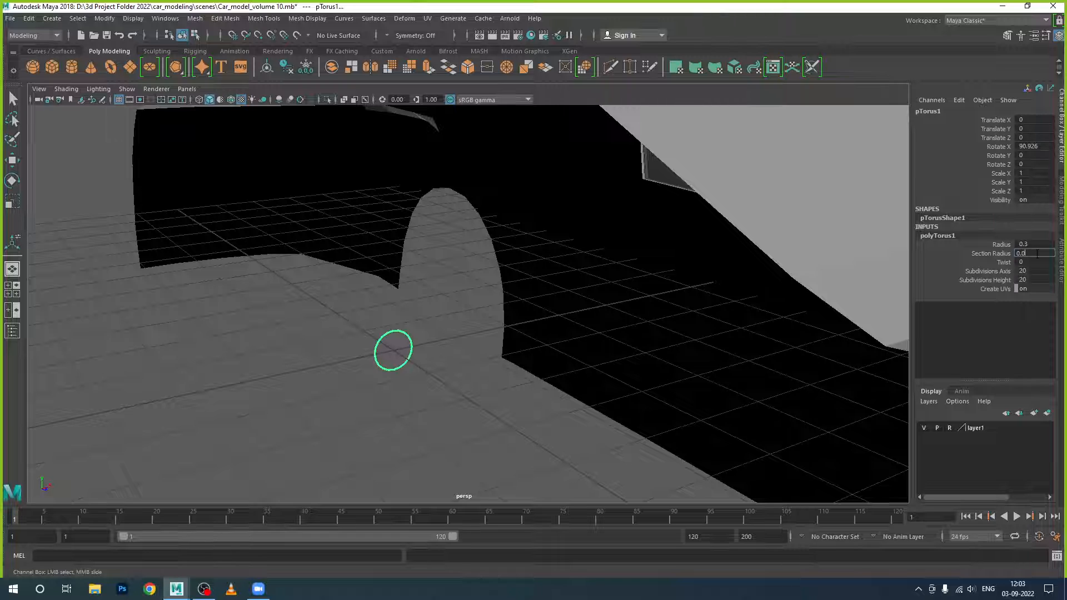
type("0.05")
key("Return")
scroll(429, 351, "down", 5)
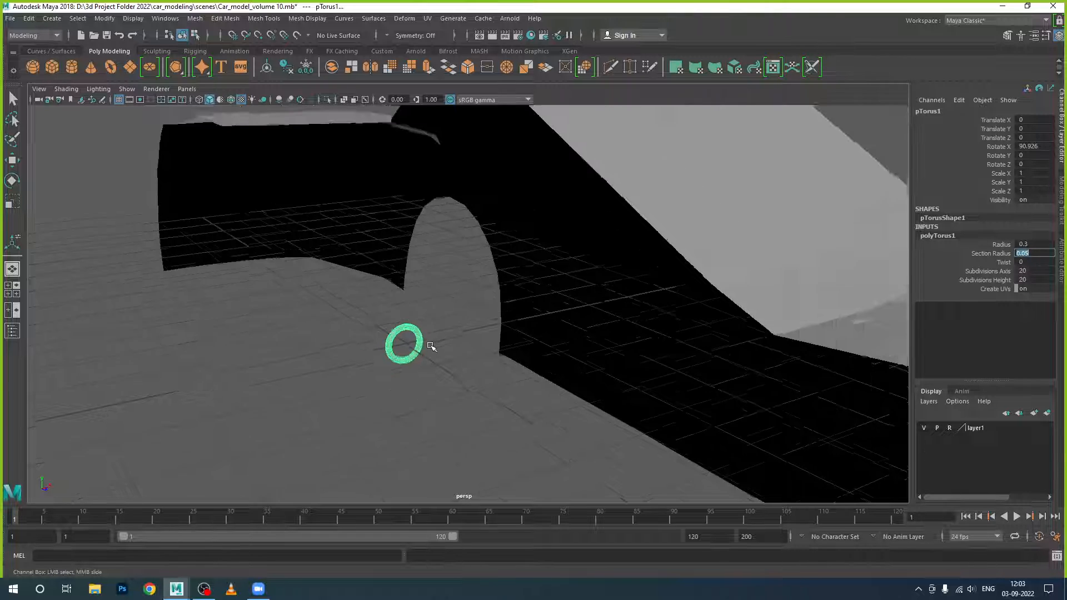
double_click(1036, 244)
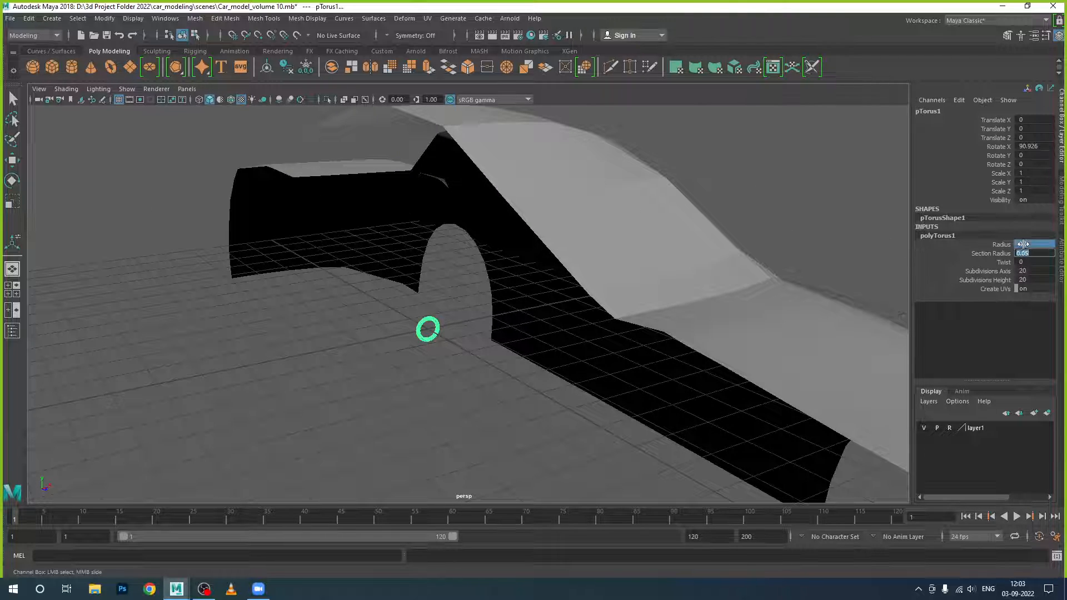
type("1")
key("Return")
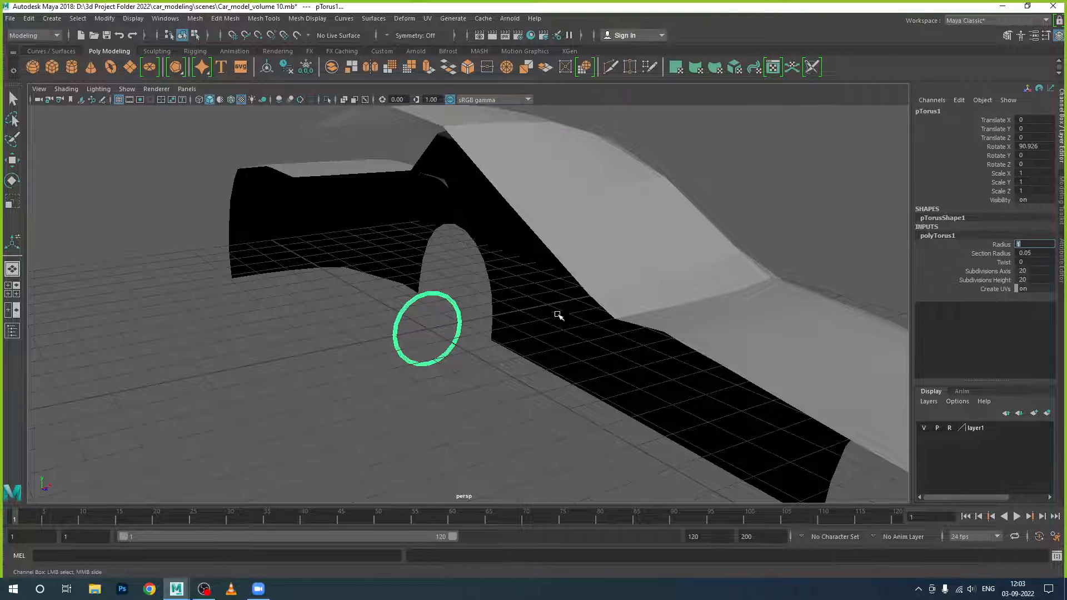
Set the torus's section radius to 0.1
scroll(557, 315, "down", 3)
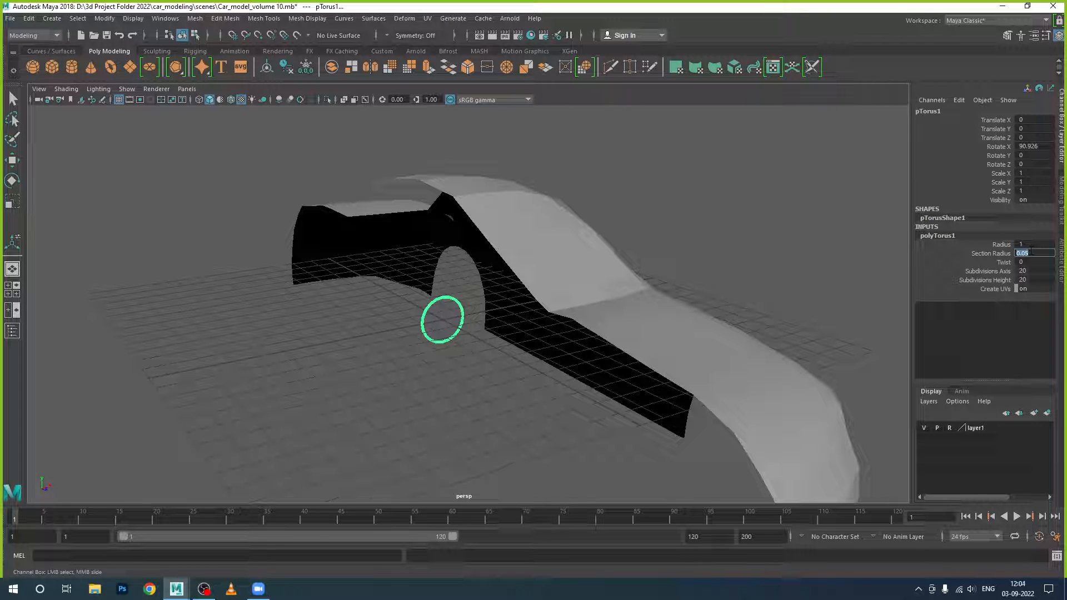
left_click(1037, 256)
type("0.1")
key("Return")
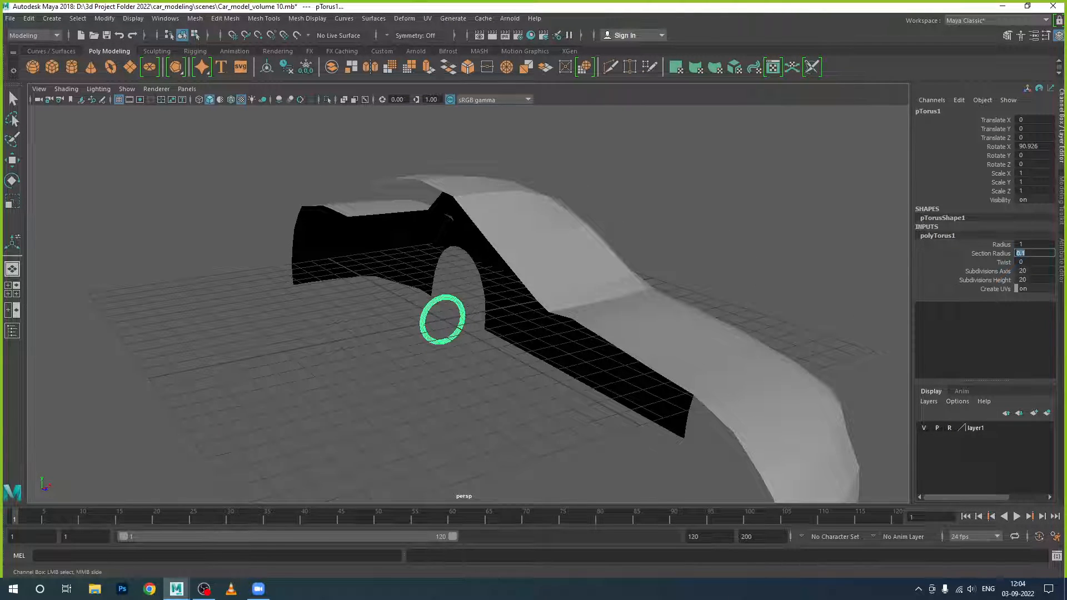
Move the torus inside the car body behind the side window, to about X -1.587, Y 0.831, Z 2.253
scroll(483, 367, "down", 2)
left_click(459, 330)
key("e")
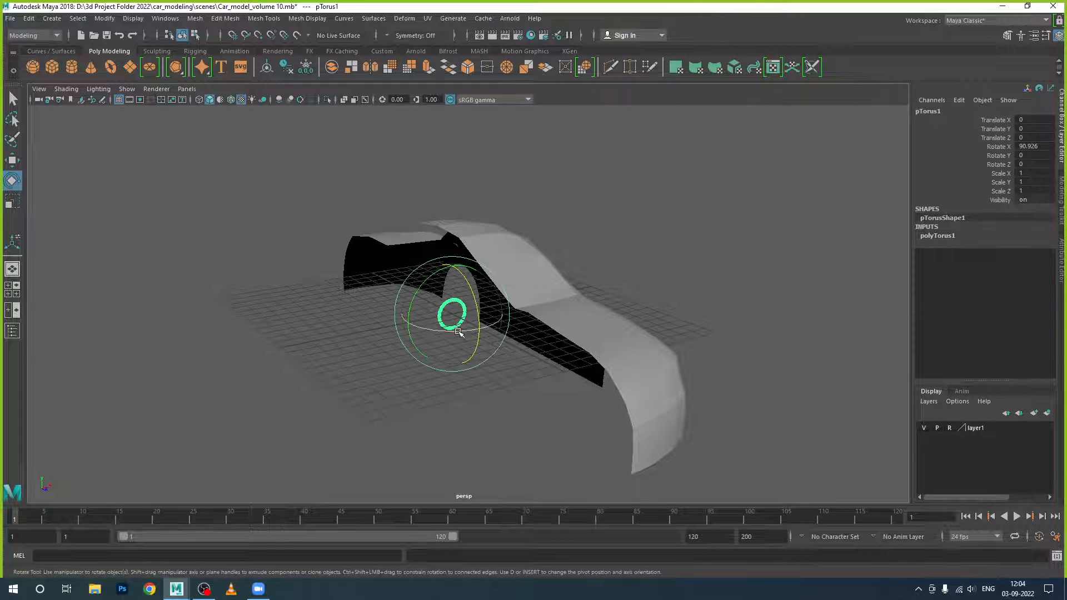
key("w")
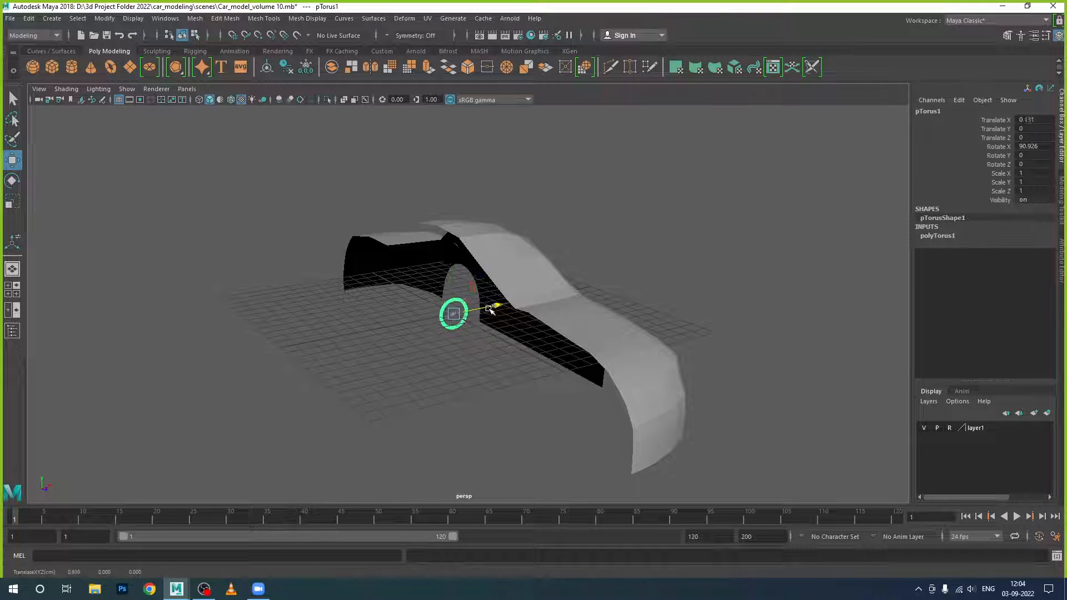
left_click_drag(486, 310, 461, 327)
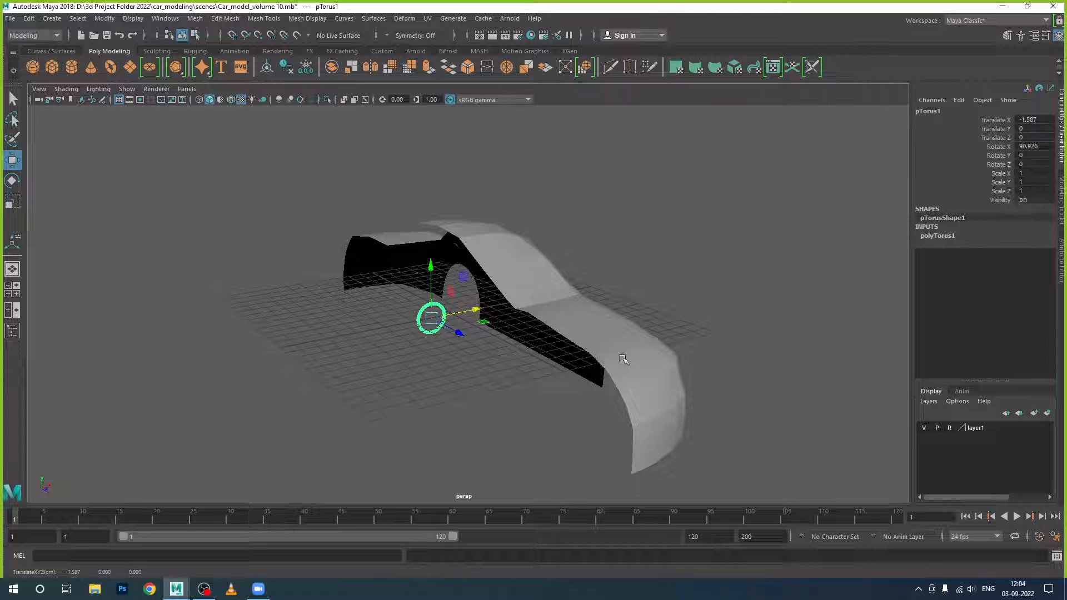
left_click_drag(623, 360, 479, 338, "alt")
scroll(451, 311, "up", 3)
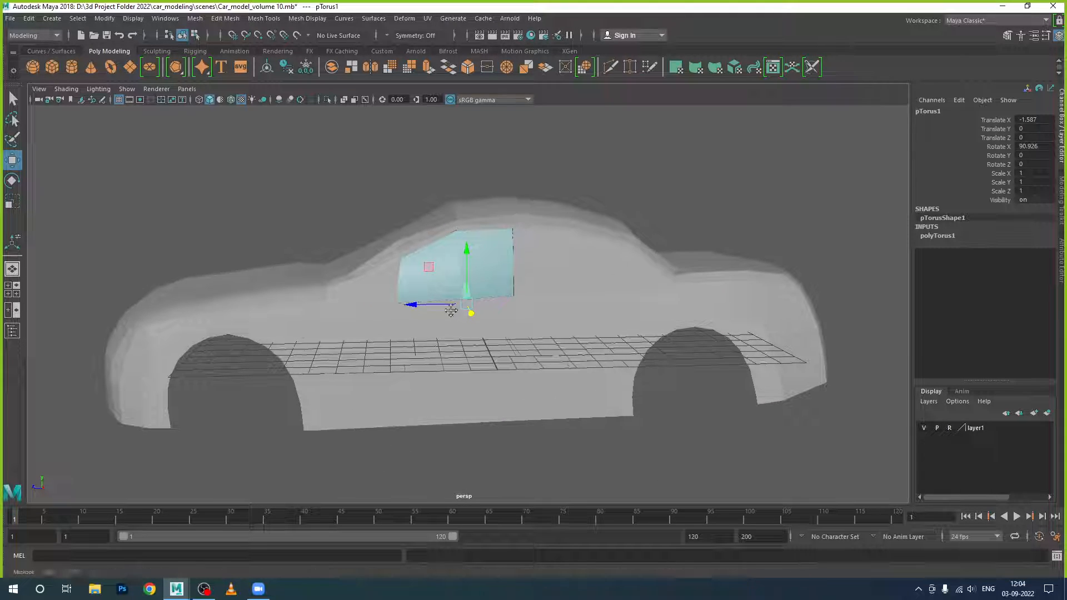
left_click_drag(466, 278, 403, 291)
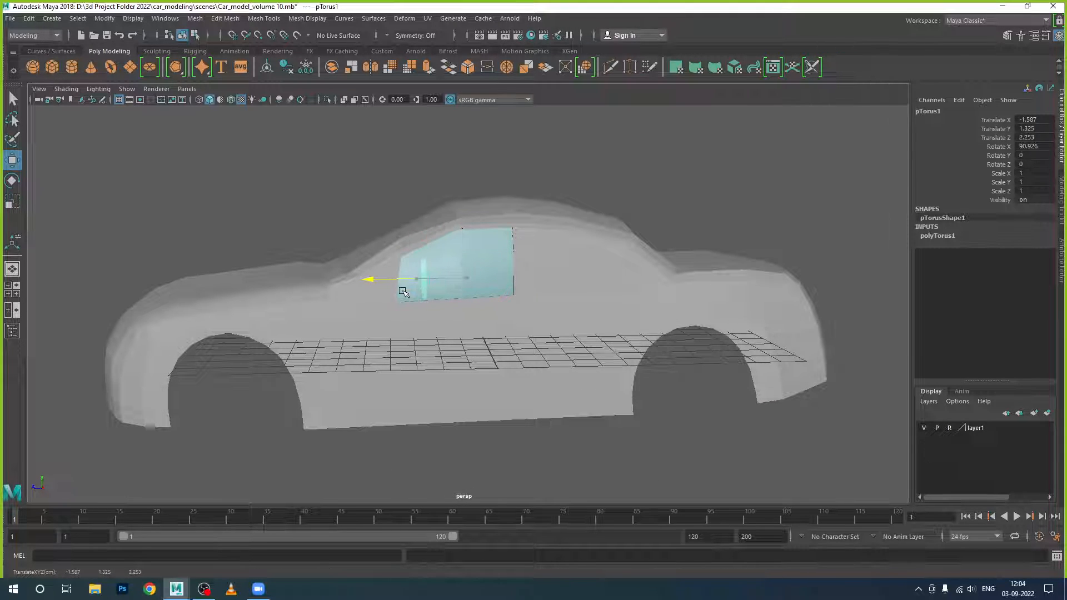
left_click_drag(423, 242, 421, 256)
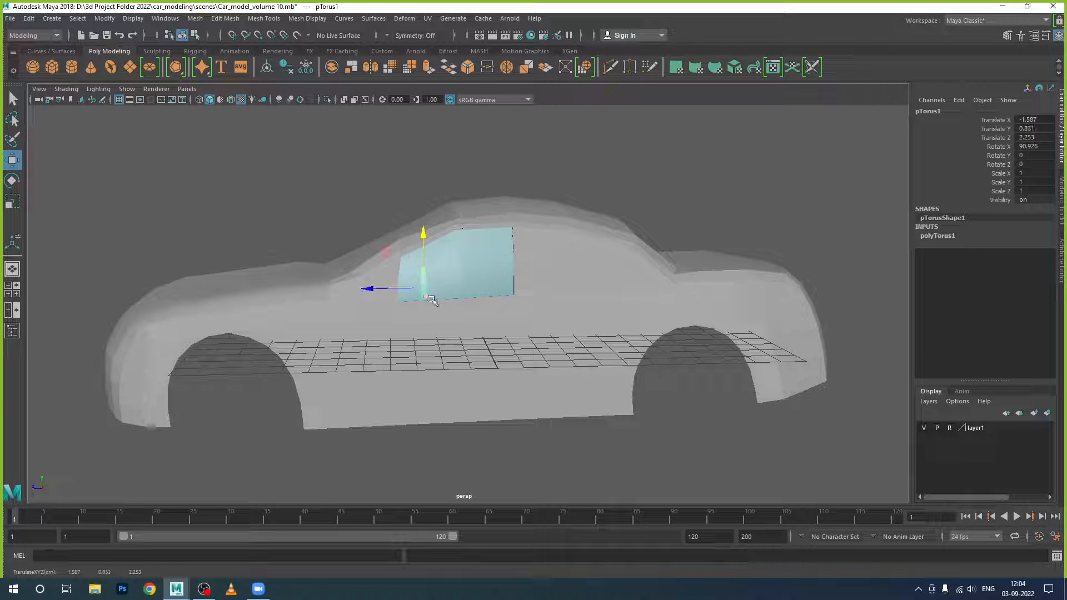
Tilt the torus to about 108.8 degrees in X like a steering wheel and shift it slightly toward the car's front
key("e")
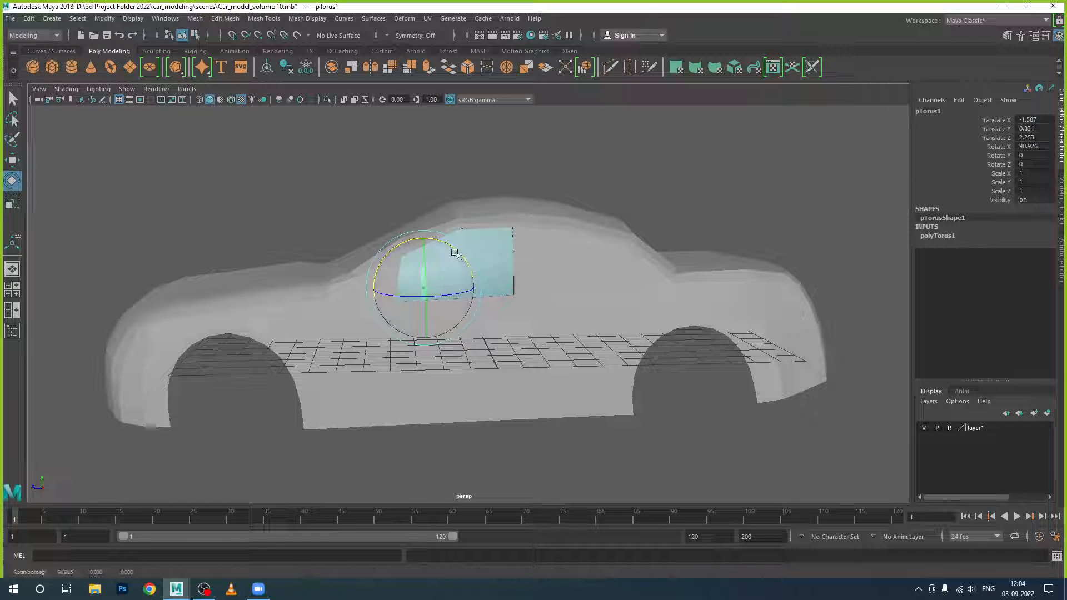
left_click_drag(456, 254, 444, 239)
key("w")
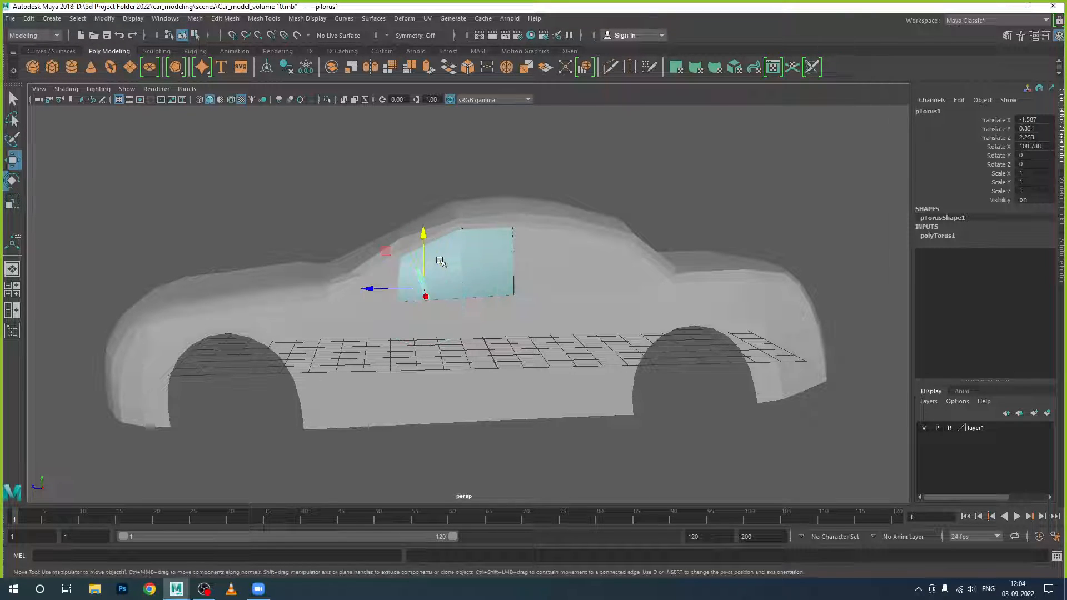
left_click_drag(405, 288, 393, 288)
left_click(554, 468)
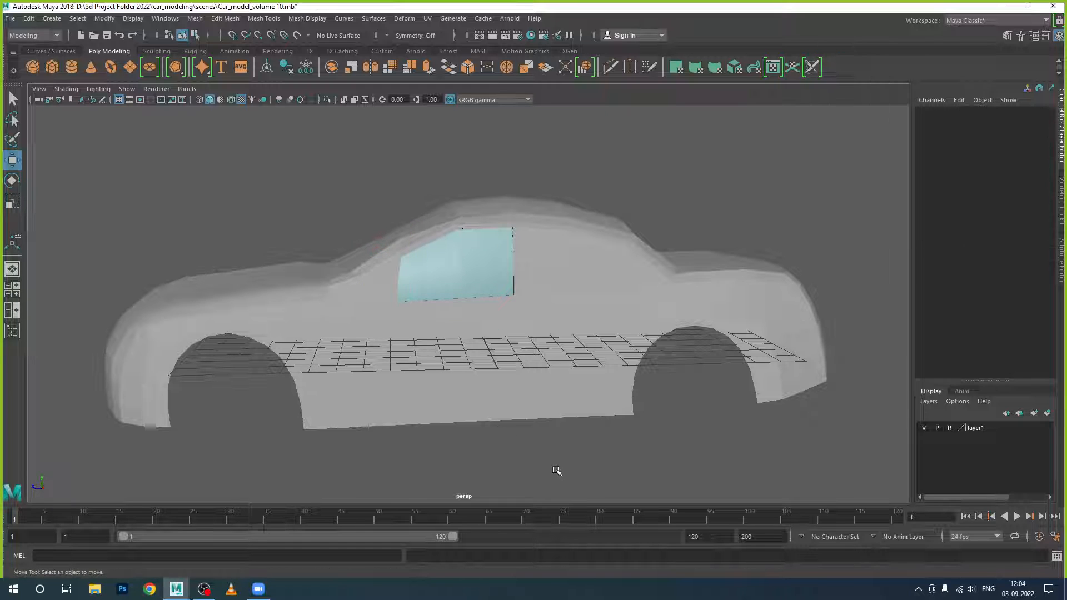
scroll(532, 454, "down", 2)
left_click_drag(531, 453, 523, 427, "alt")
scroll(496, 390, "up", 4)
left_click_drag(496, 390, 549, 367, "alt")
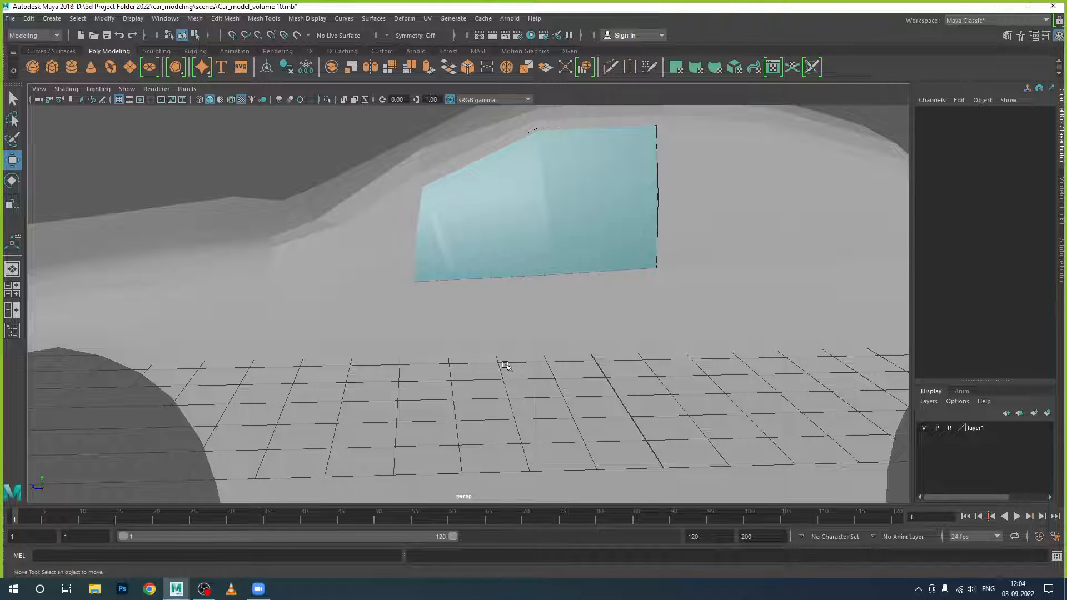
scroll(506, 365, "down", 6)
left_click_drag(506, 380, 570, 395, "alt")
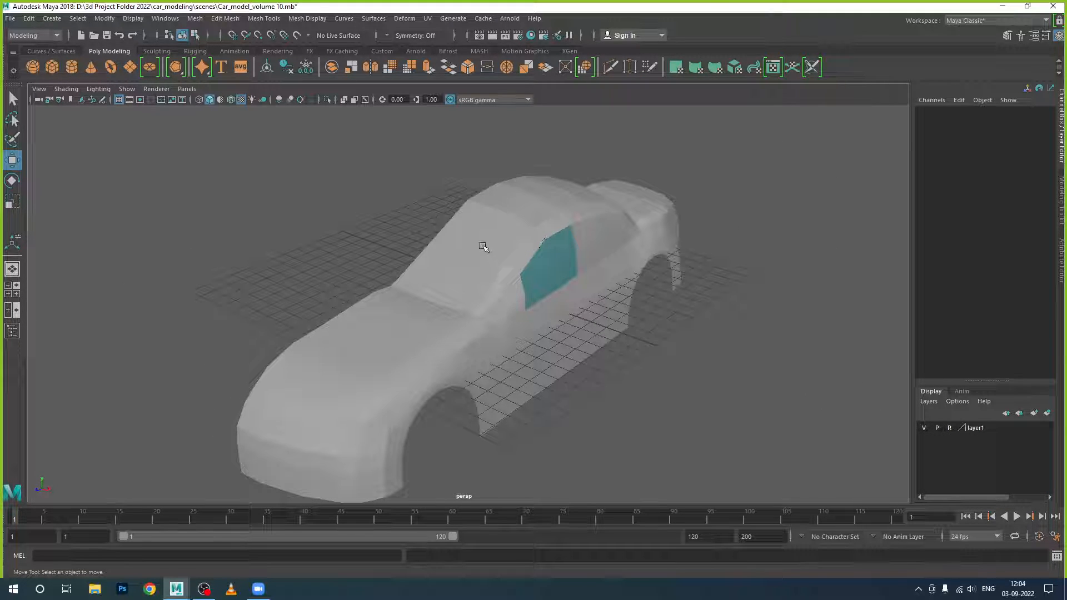
Select the car body mesh and switch it to edge selection at the front wheel arch
left_click(482, 246)
scroll(587, 260, "up", 1)
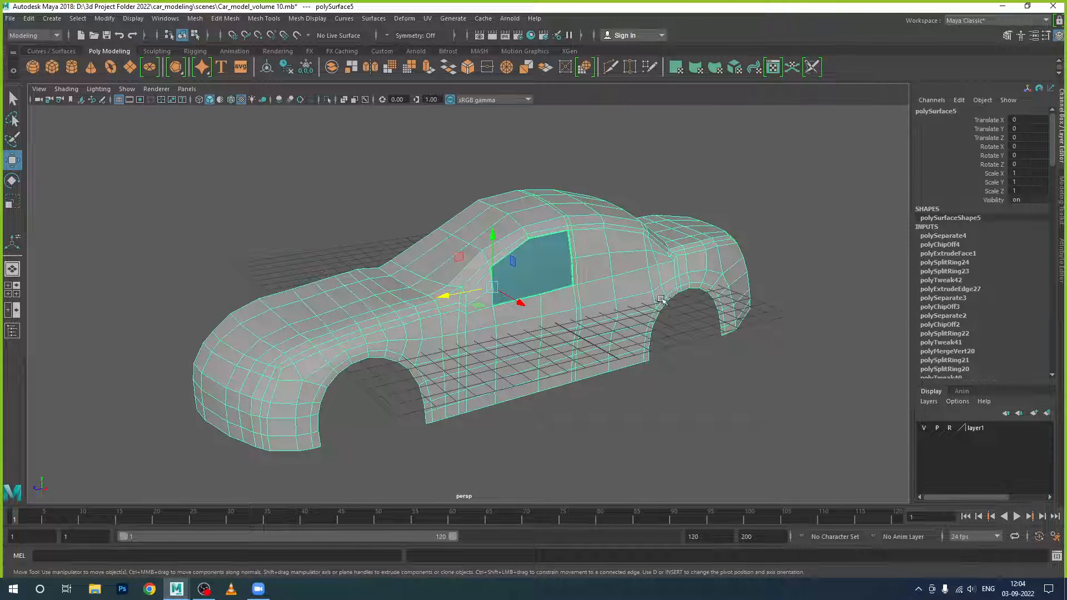
left_click_drag(661, 300, 587, 267, "alt")
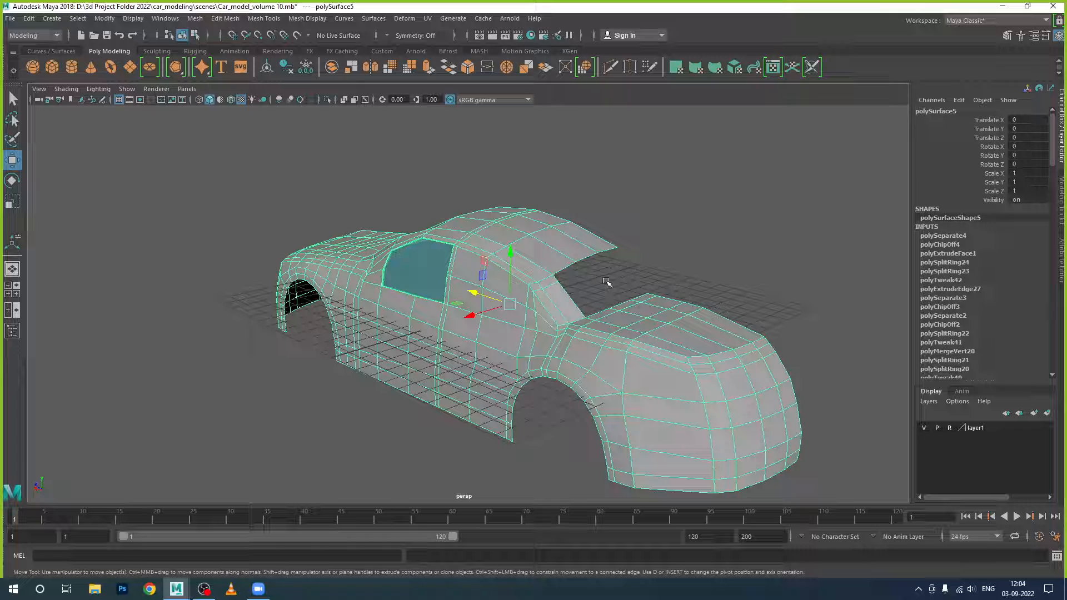
scroll(600, 286, "down", 2)
left_click_drag(429, 462, 534, 354, "alt")
scroll(533, 355, "up", 6)
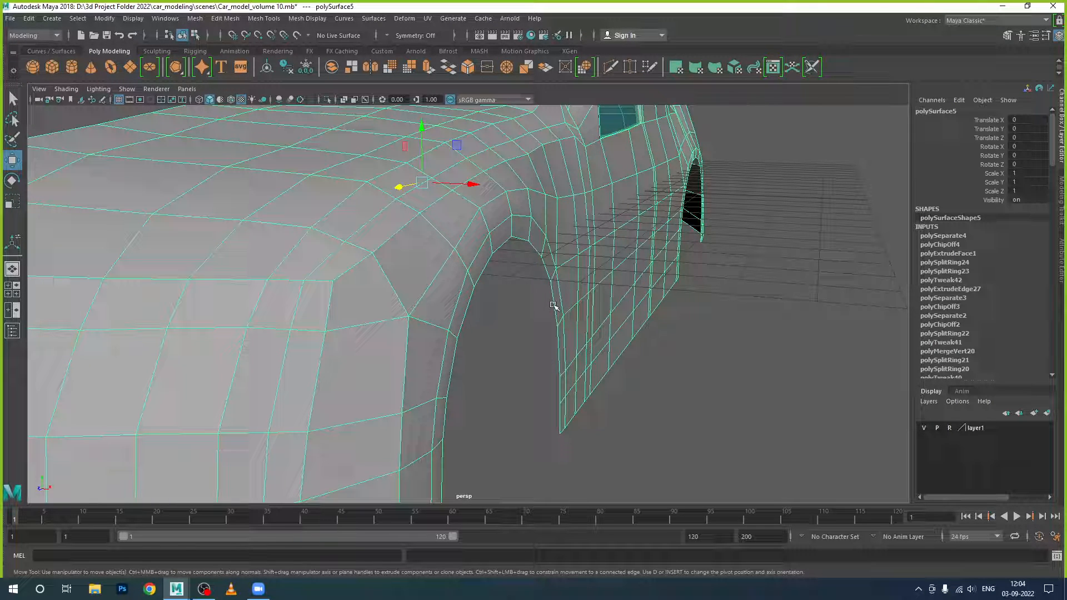
right_click_drag(551, 300, 553, 244)
left_click(559, 418)
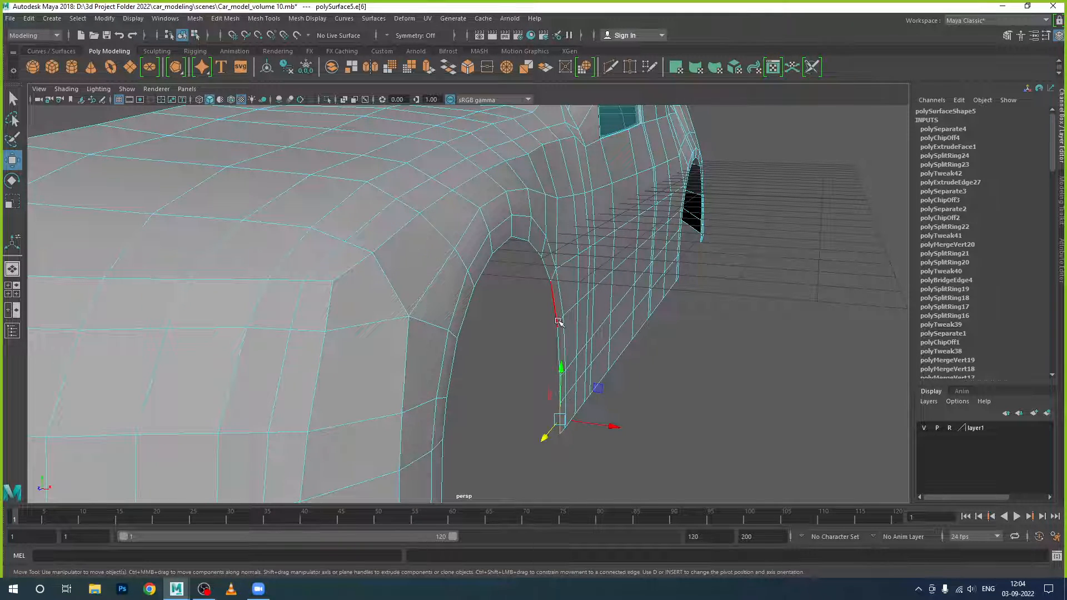
scroll(562, 333, "up", 3)
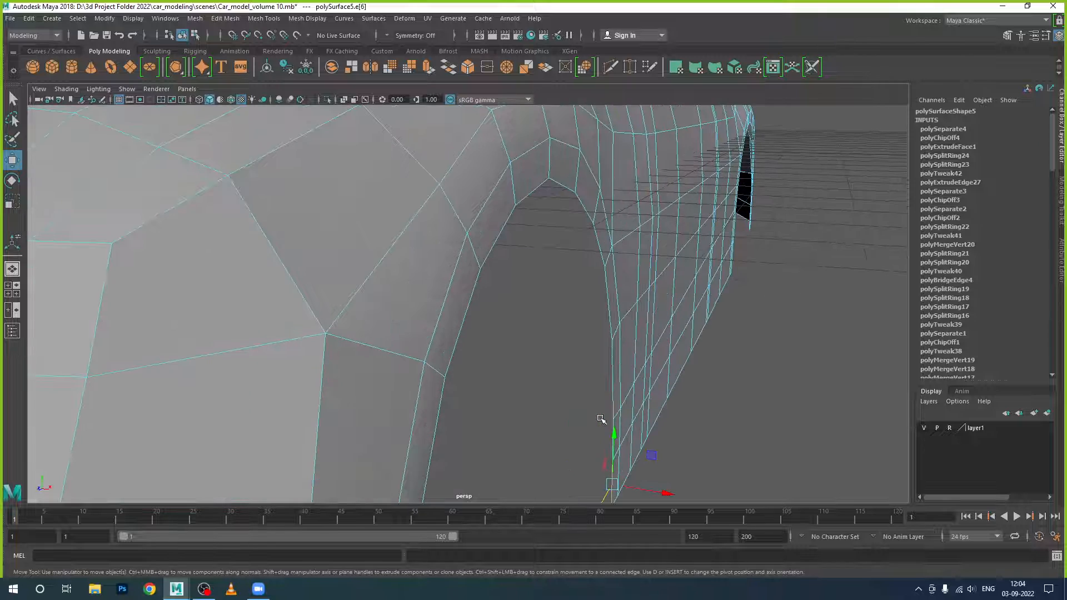
scroll(561, 389, "up", 2)
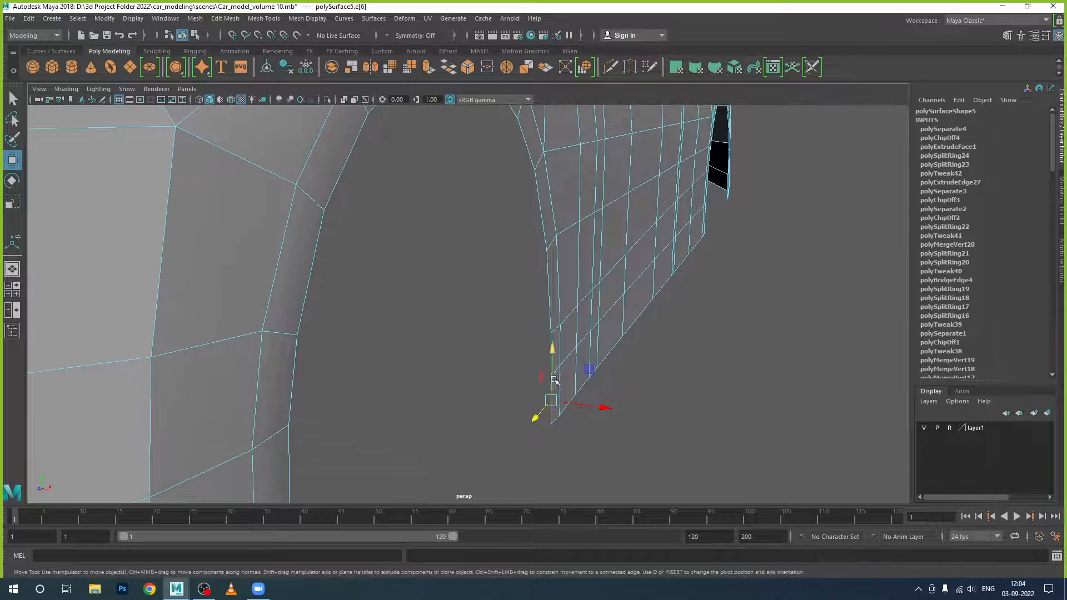
left_click(553, 348)
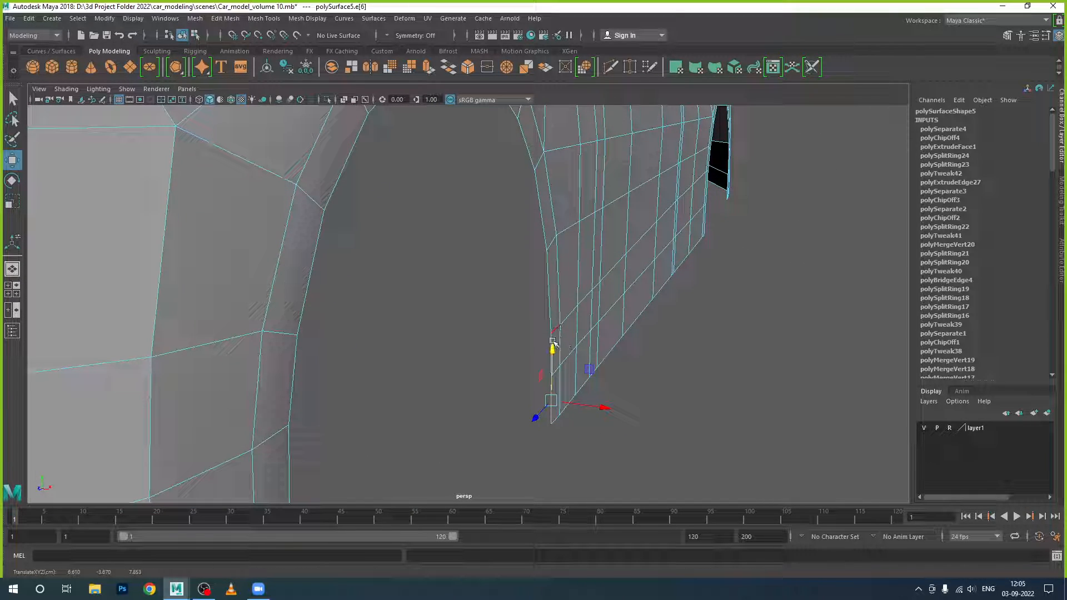
double_click(550, 313)
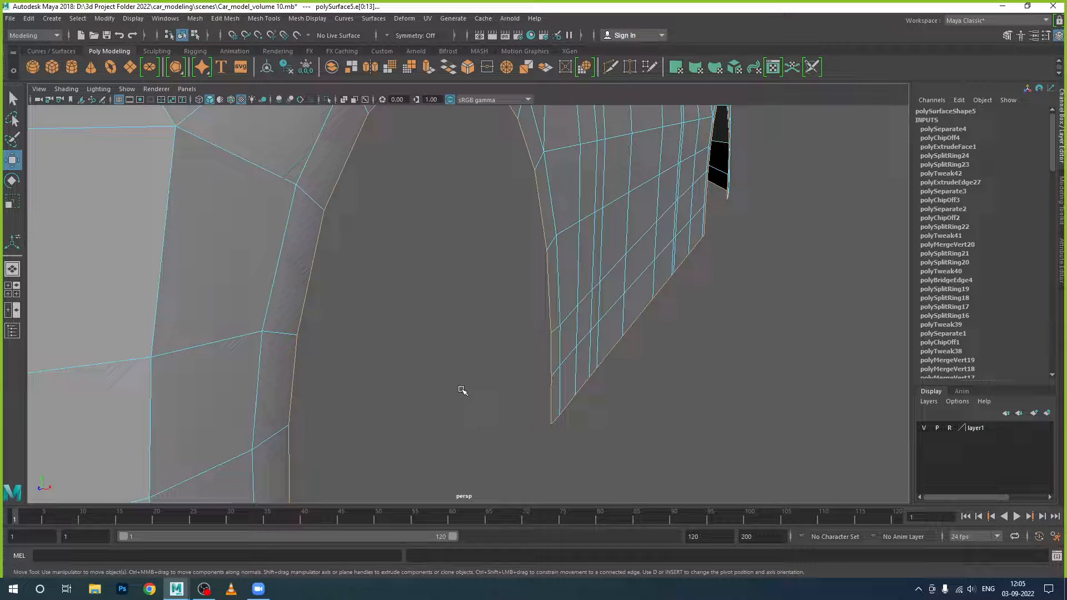
left_click(492, 428)
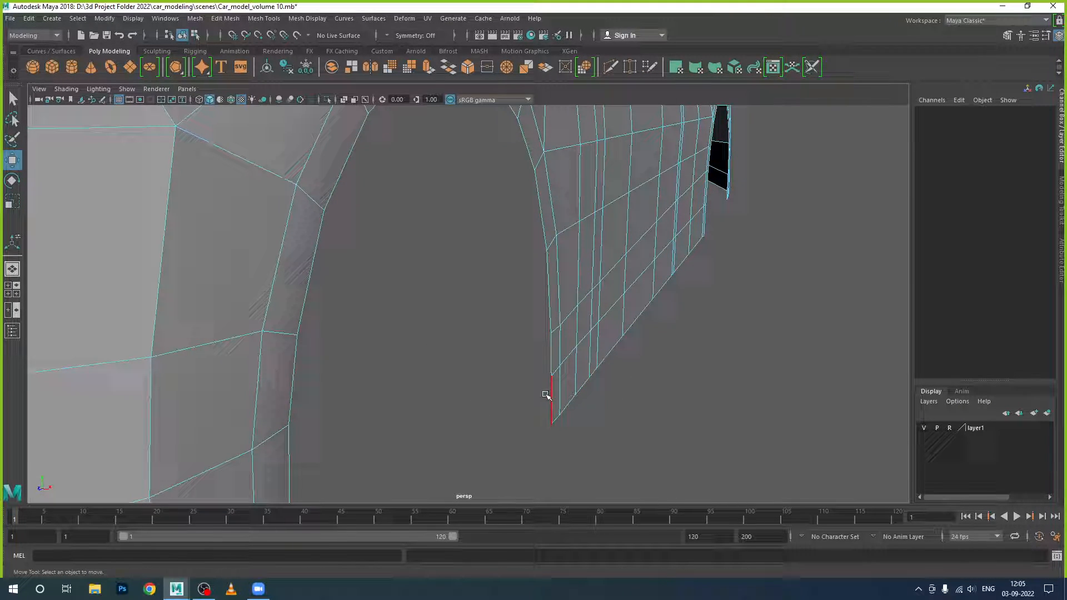
Select all the border edges around the front wheel arch, from the door-side lower corner over to the bumper side
double_click(553, 354)
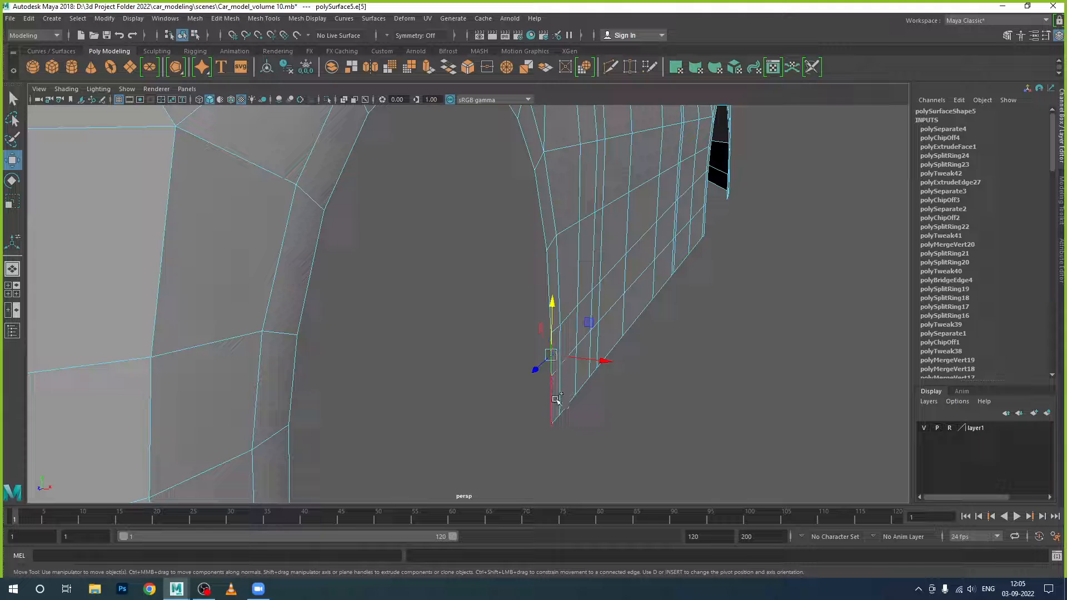
left_click(543, 227, "shift")
left_click(527, 149, "shift")
scroll(428, 267, "down", 2)
scroll(417, 380, "down", 2)
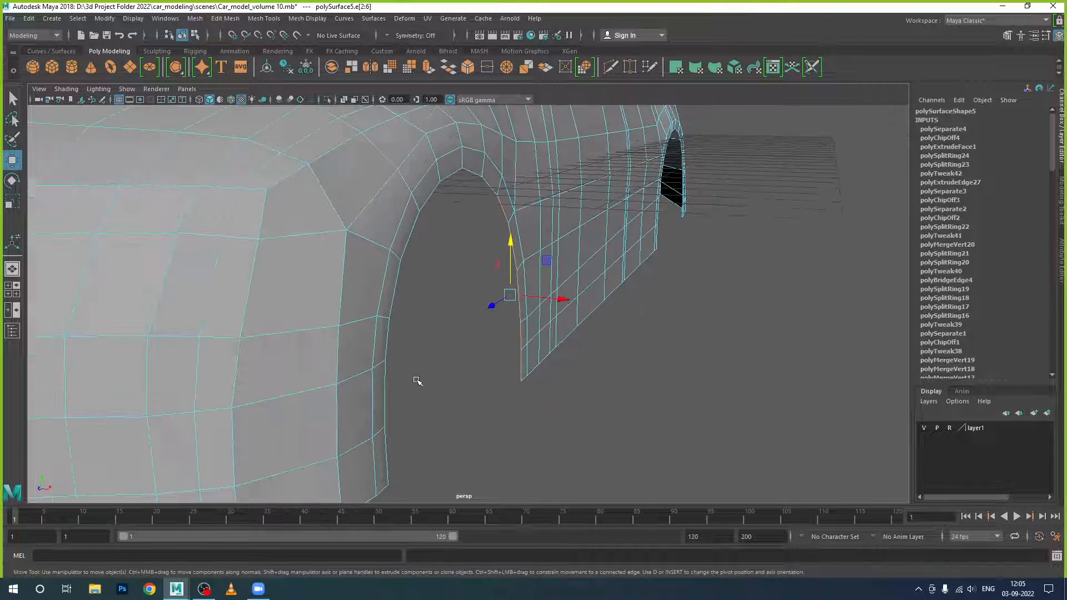
left_click(482, 177, "shift")
left_click(453, 172, "shift")
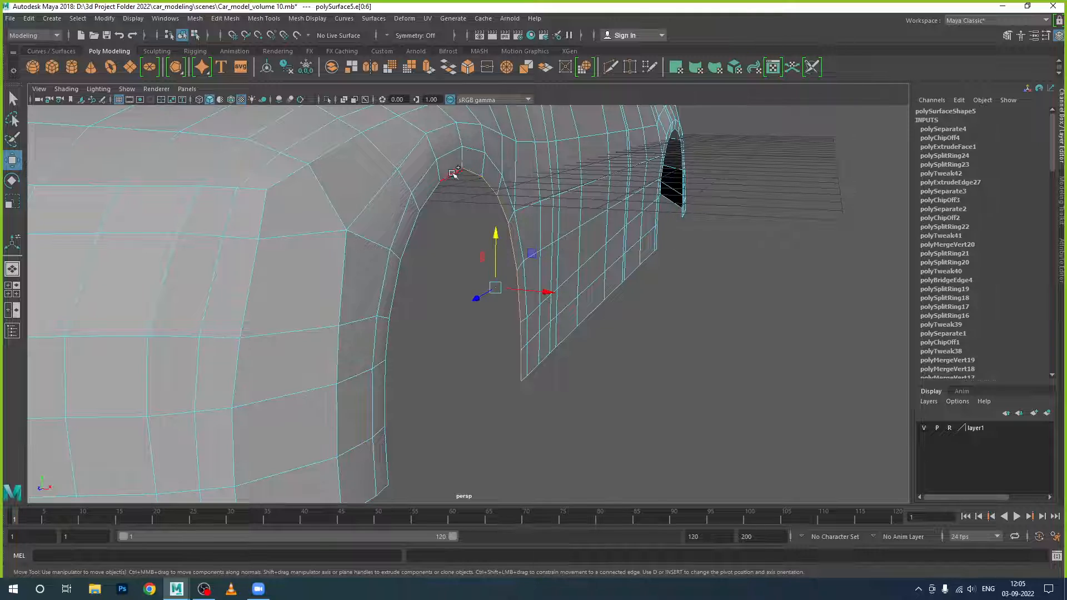
left_click(453, 174, "shift")
left_click(434, 191, "shift")
left_click(415, 220, "shift")
left_click(400, 278, "shift")
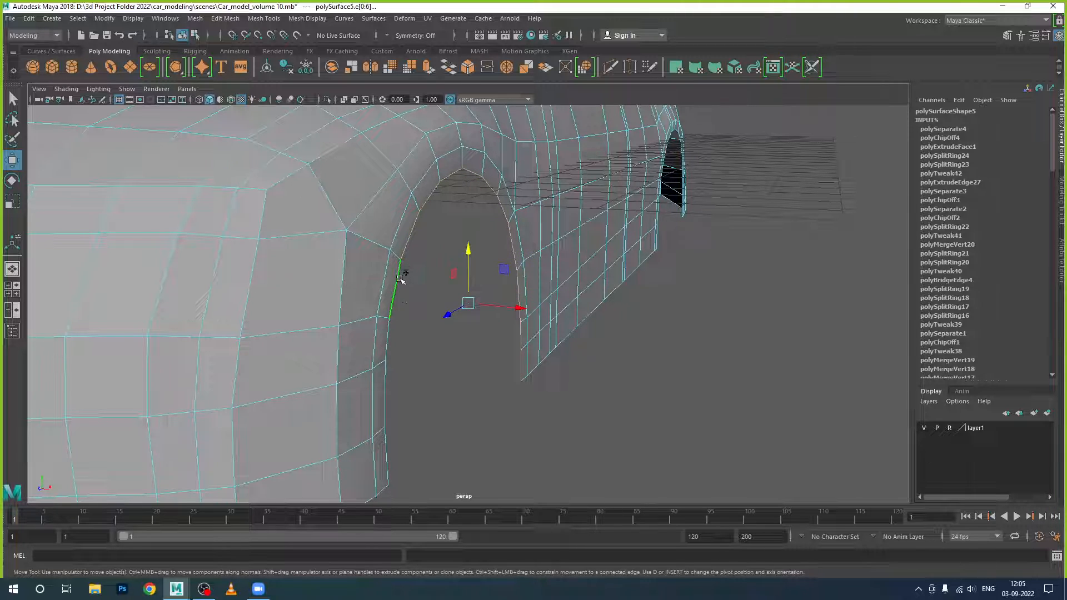
left_click(388, 338, "shift")
left_click(389, 392, "shift")
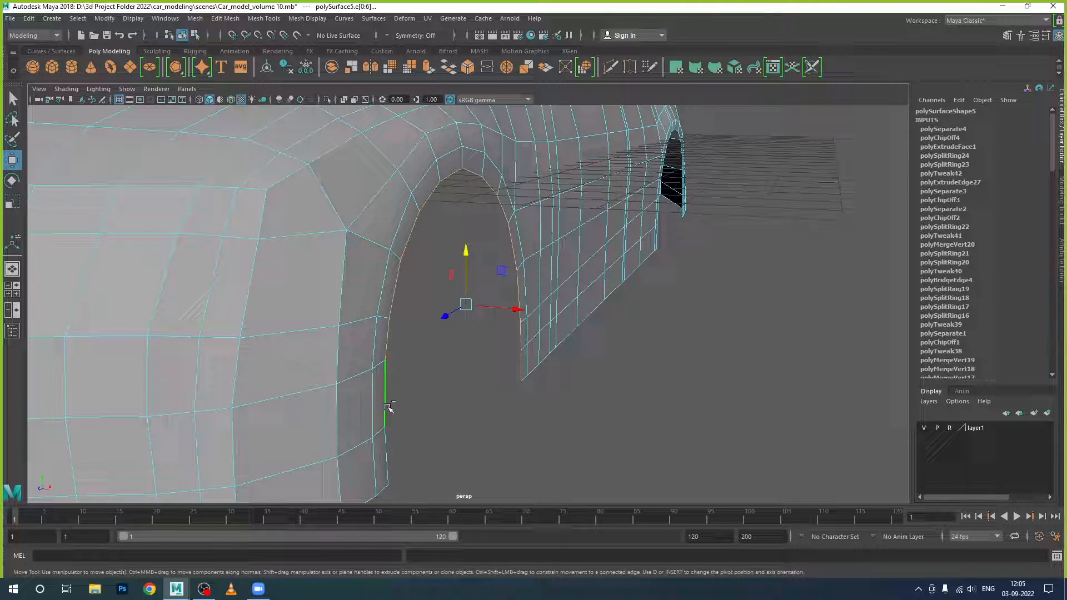
left_click(388, 460, "shift")
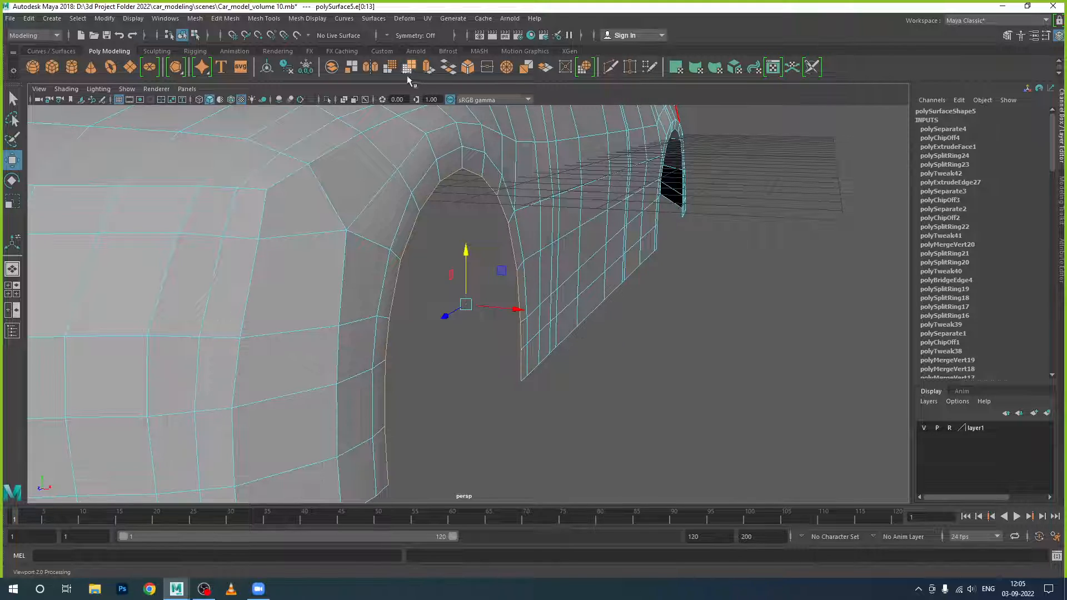
Add all the border edges around the rear wheel arch to the selection
left_click_drag(691, 226, 657, 225, "alt")
scroll(658, 225, "up", 2)
middle_click_drag(827, 246, 654, 289, "alt")
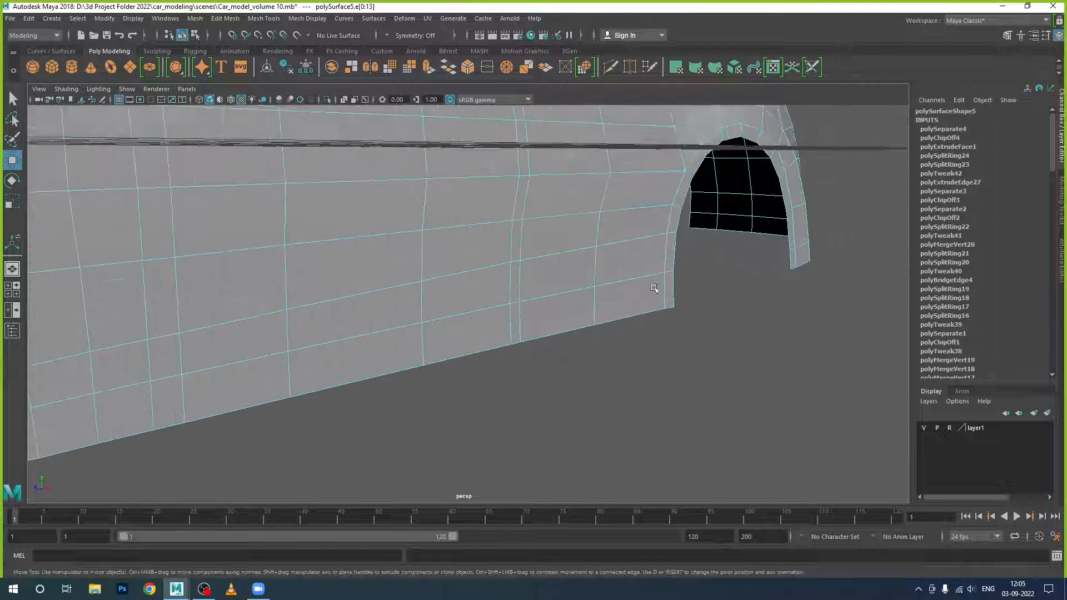
left_click_drag(654, 288, 545, 317, "alt")
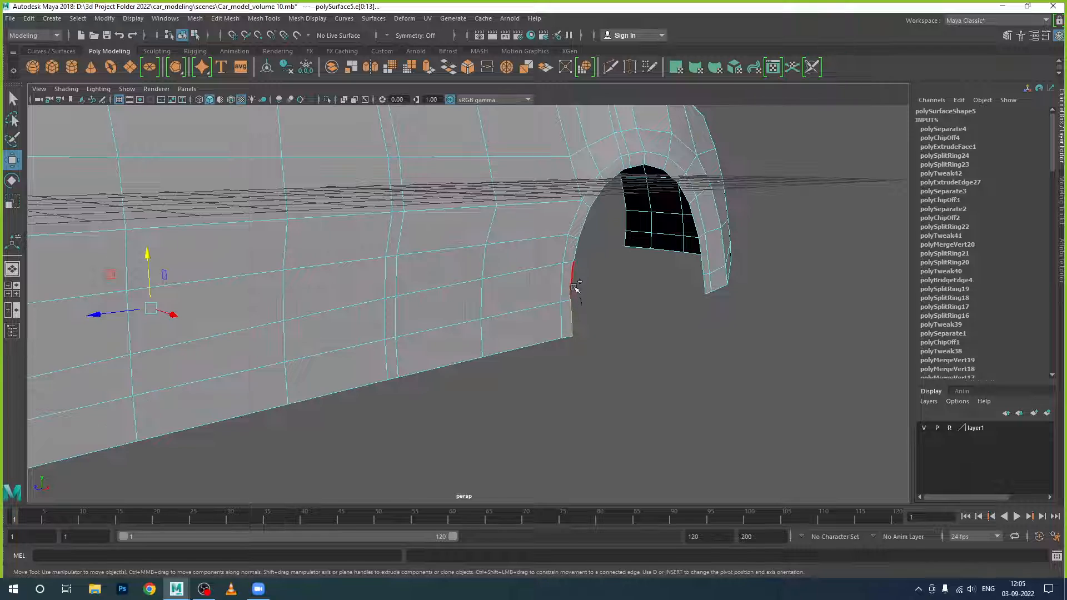
left_click(576, 252, "shift")
left_click(587, 225, "shift")
left_click(597, 195, "shift")
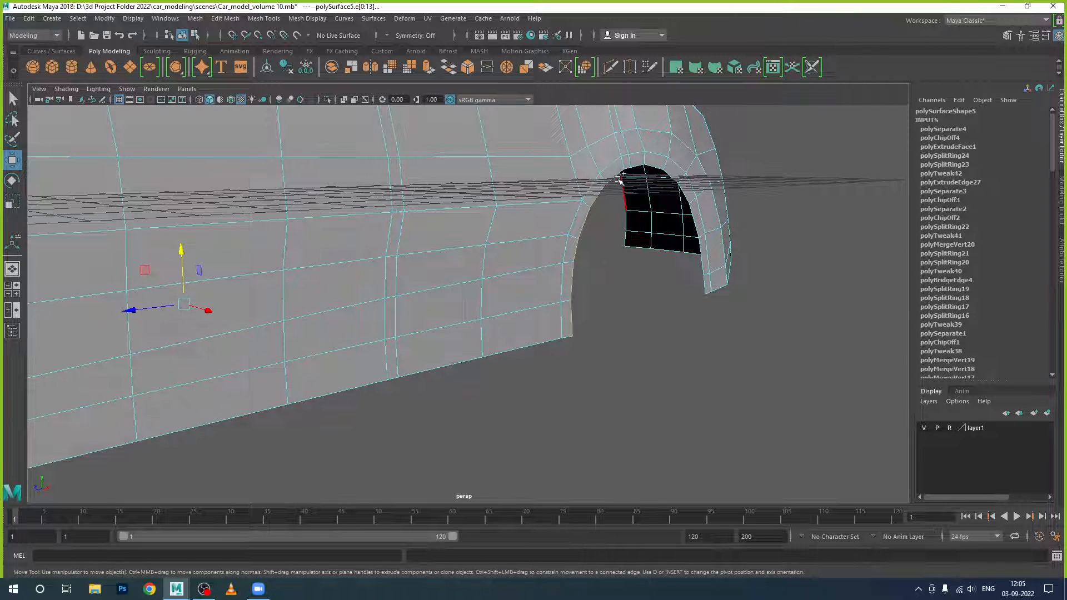
left_click(617, 177, "shift")
left_click(631, 169, "shift")
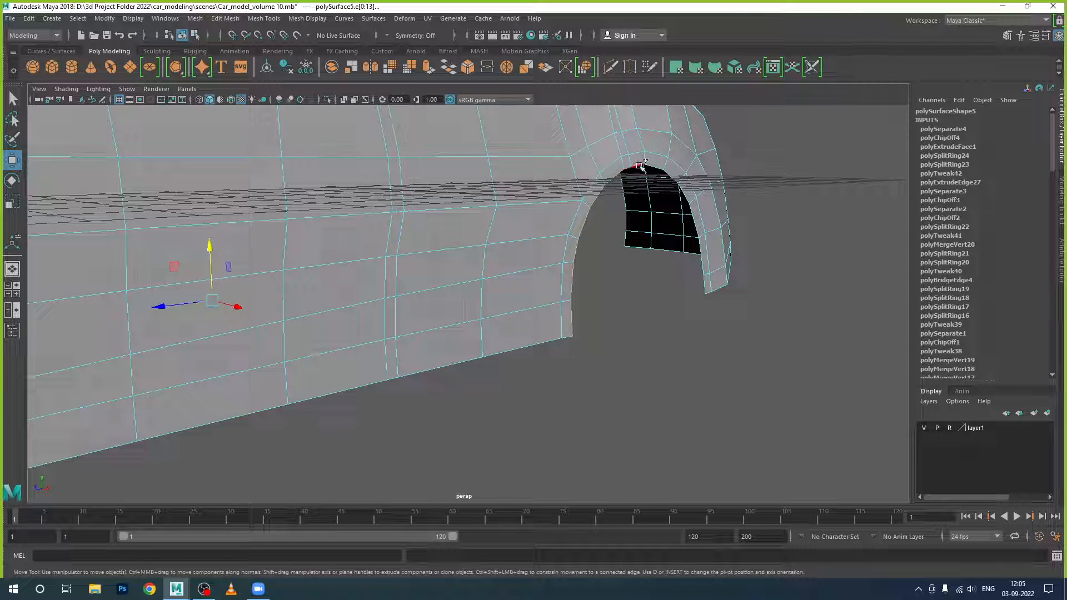
left_click(641, 166, "shift")
left_click(656, 167, "shift")
left_click(672, 178, "shift")
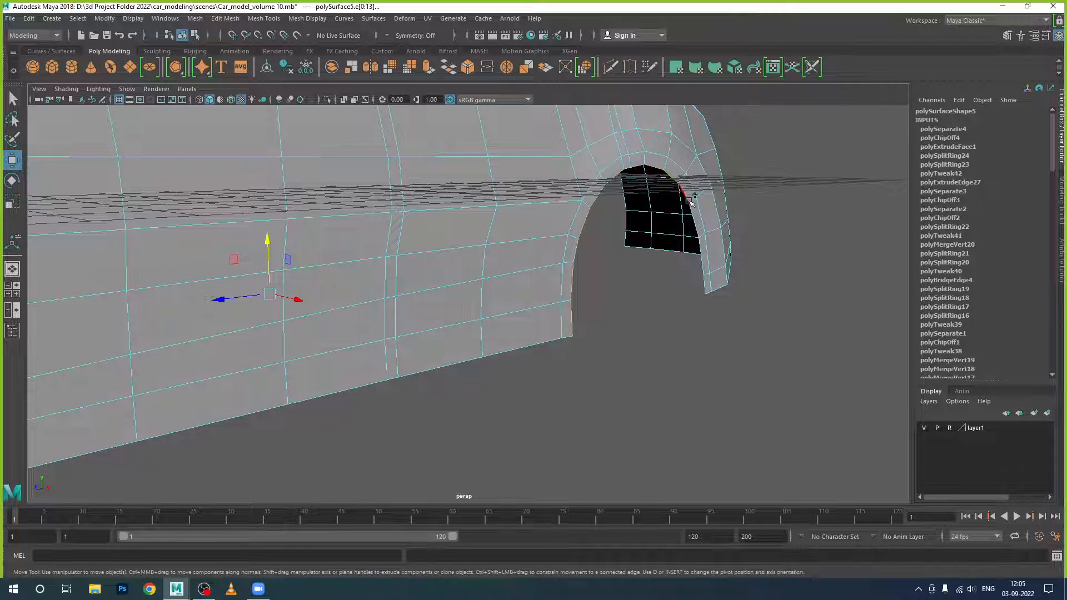
left_click(689, 199, "shift")
left_click(698, 226, "shift")
left_click(703, 254, "shift")
left_click(707, 284, "shift")
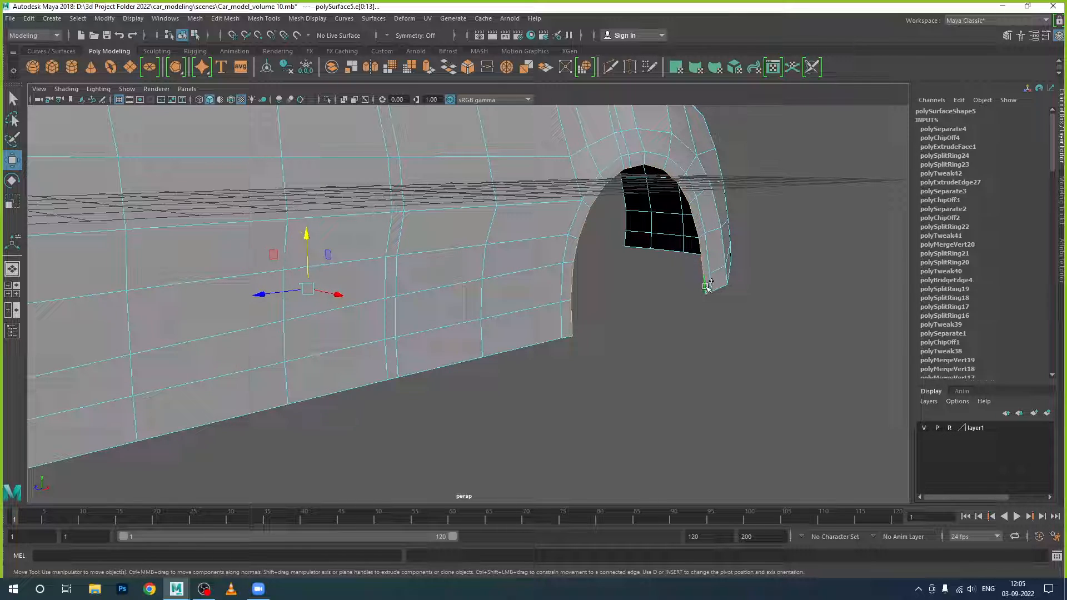
left_click_drag(707, 285, 746, 324, "alt")
scroll(746, 323, "down", 5)
middle_click_drag(572, 377, 648, 355, "alt")
scroll(553, 376, "down", 3)
middle_click_drag(552, 376, 631, 357, "alt")
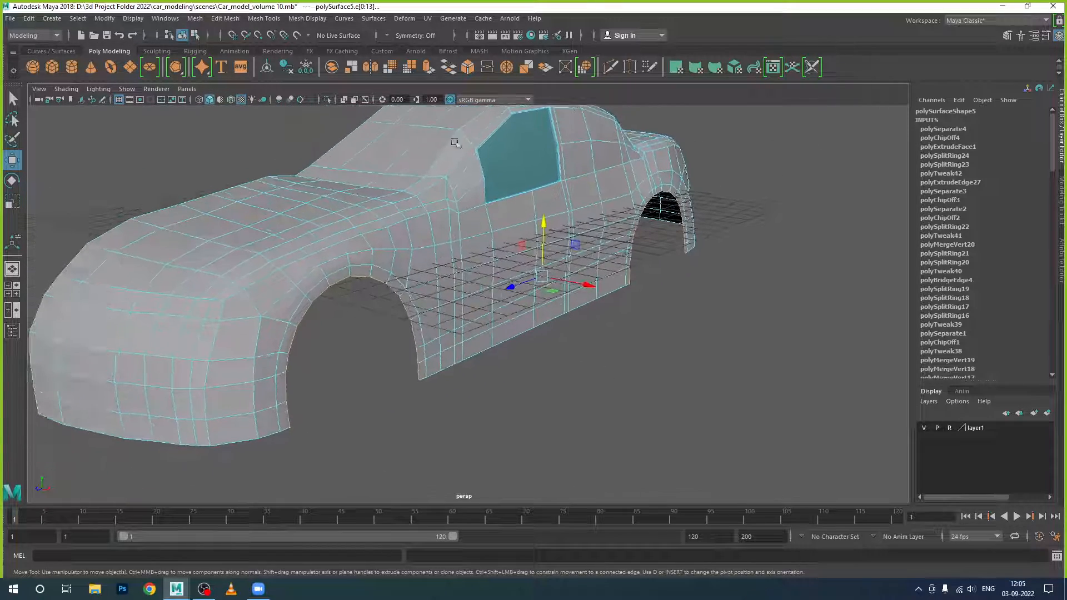
Extrude the selected wheel arch border edges inward with a local Z translation of -0.125
left_click(430, 68)
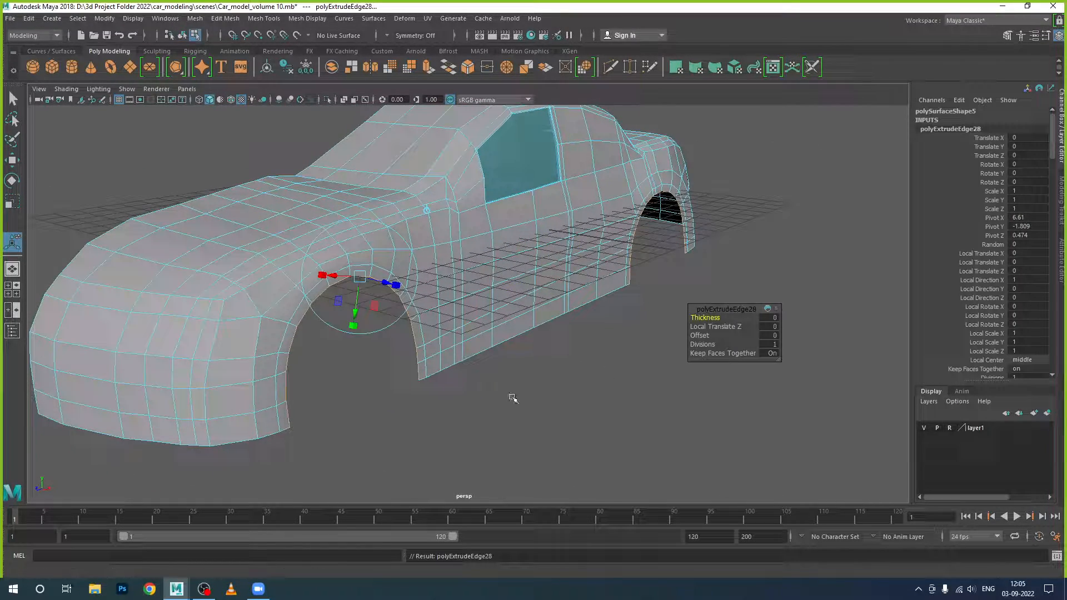
mouse_move(512, 398)
left_mouse_down("alt")
mouse_move(529, 393)
mouse_move(517, 389)
left_mouse_up("alt")
left_click_drag(464, 295, 460, 294)
left_click_drag(515, 422, 537, 365, "alt")
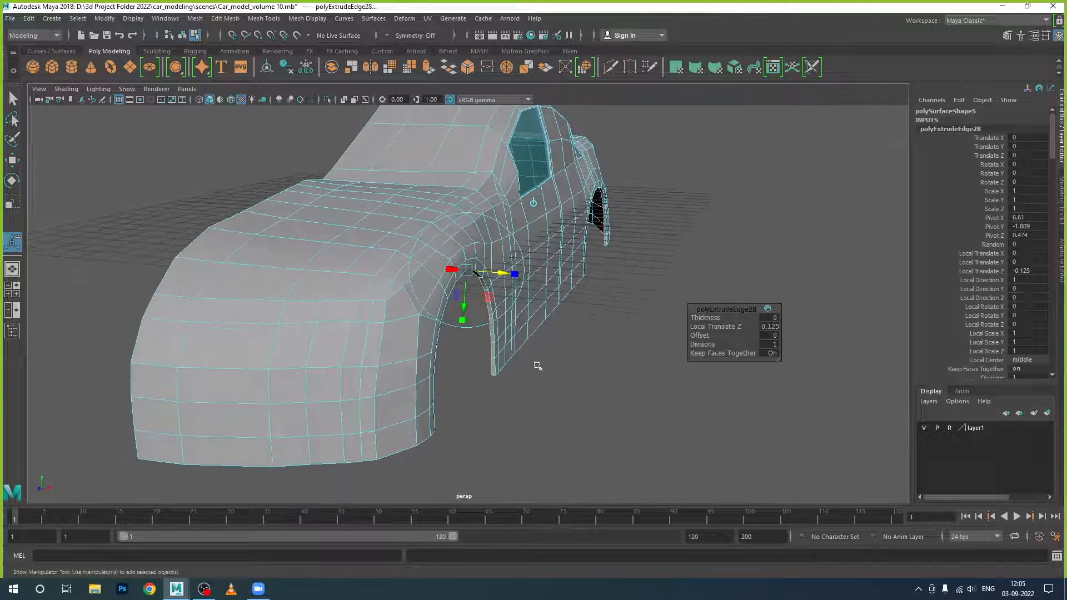
scroll(536, 348, "up", 5)
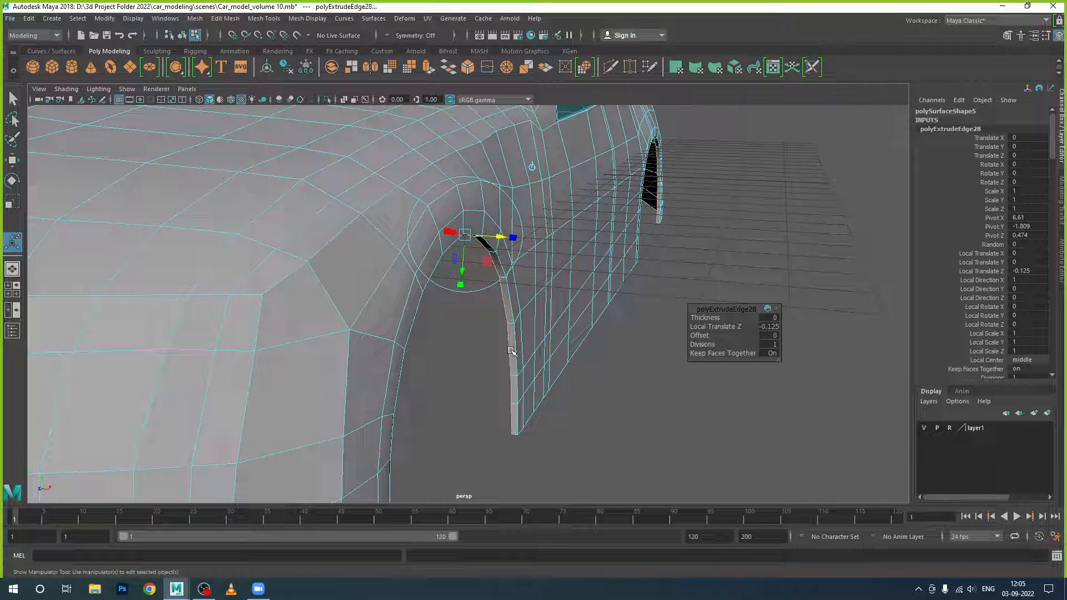
Preview the car body smoothed, examine the inward lip of the front wheel arch, and restore the unsmoothed display
right_click_drag(543, 269, 639, 252)
left_click(639, 332)
left_click_drag(639, 333, 615, 389, "alt")
left_click(535, 348)
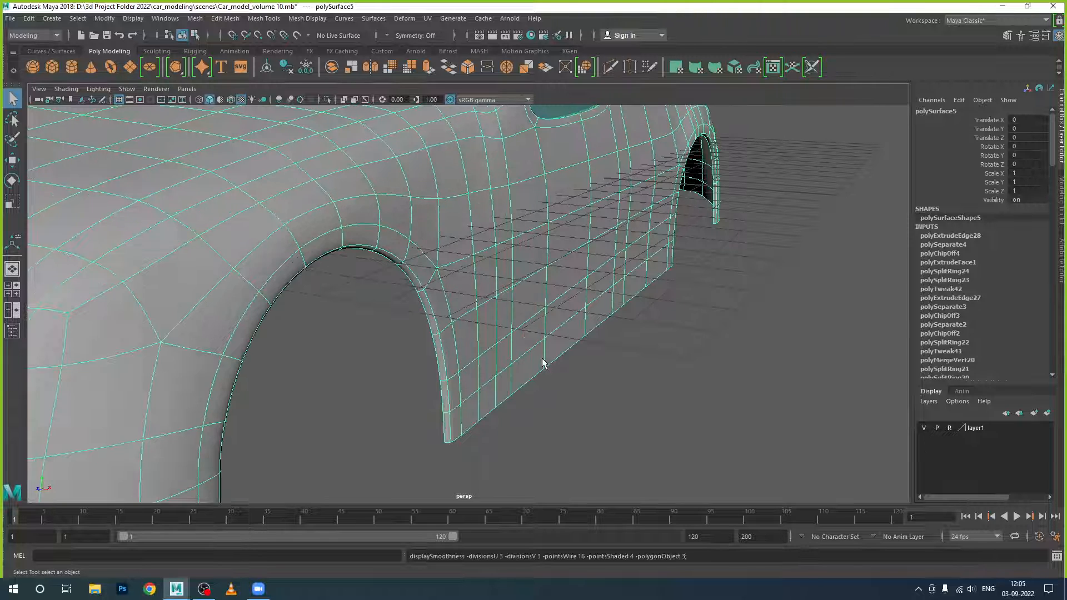
left_click(579, 422)
mouse_move(580, 422)
left_mouse_down("alt")
mouse_move(561, 436)
mouse_move(577, 435)
left_mouse_up("alt")
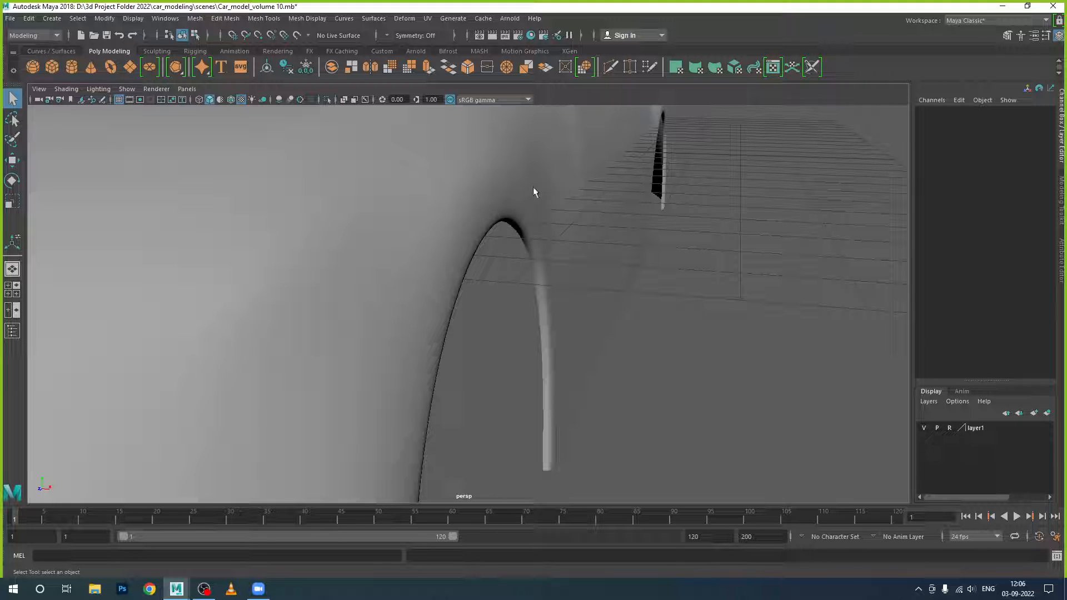
left_click(469, 196)
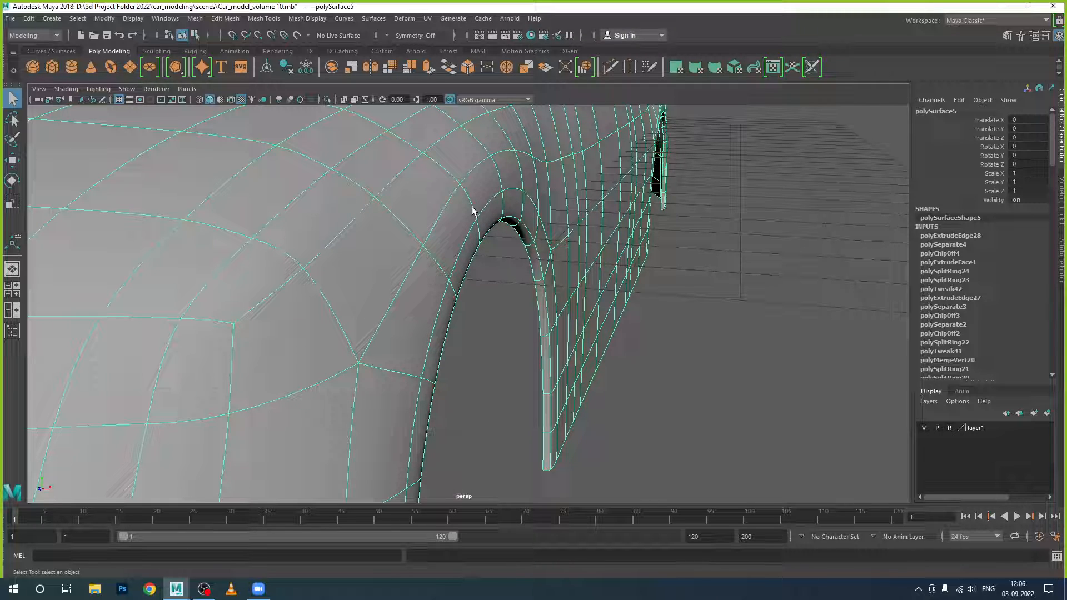
left_click_drag(453, 174, 459, 351, "alt")
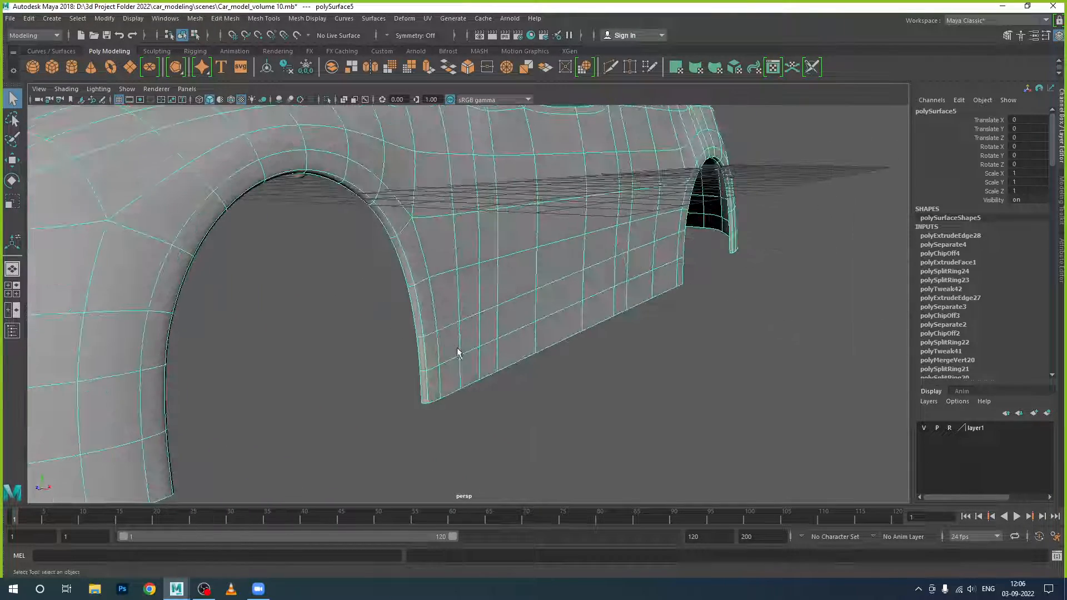
key("1")
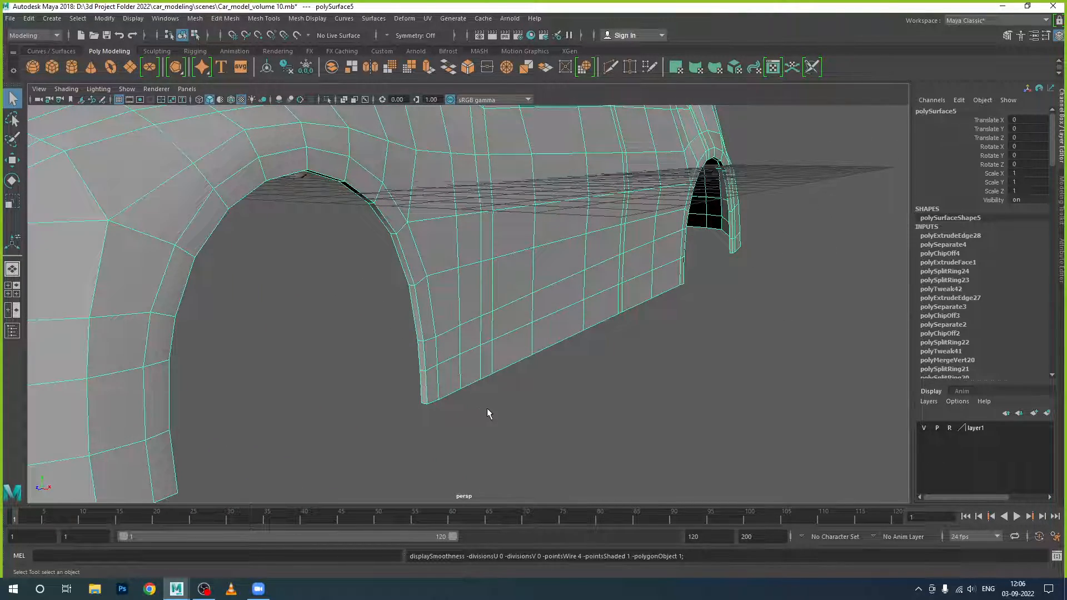
Start the Multi-Cut tool and turn off X-Ray shading in the side view around the front wheel
left_click_drag(487, 408, 489, 420, "alt")
middle_click_drag(489, 420, 530, 383, "alt")
left_click_drag(529, 383, 512, 381, "alt")
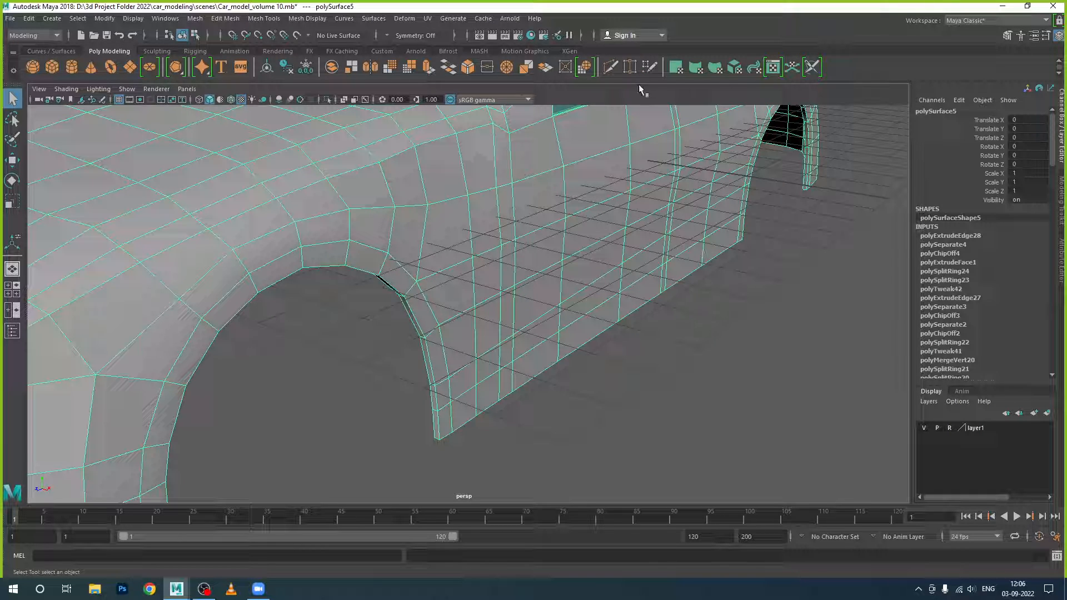
left_click(610, 68)
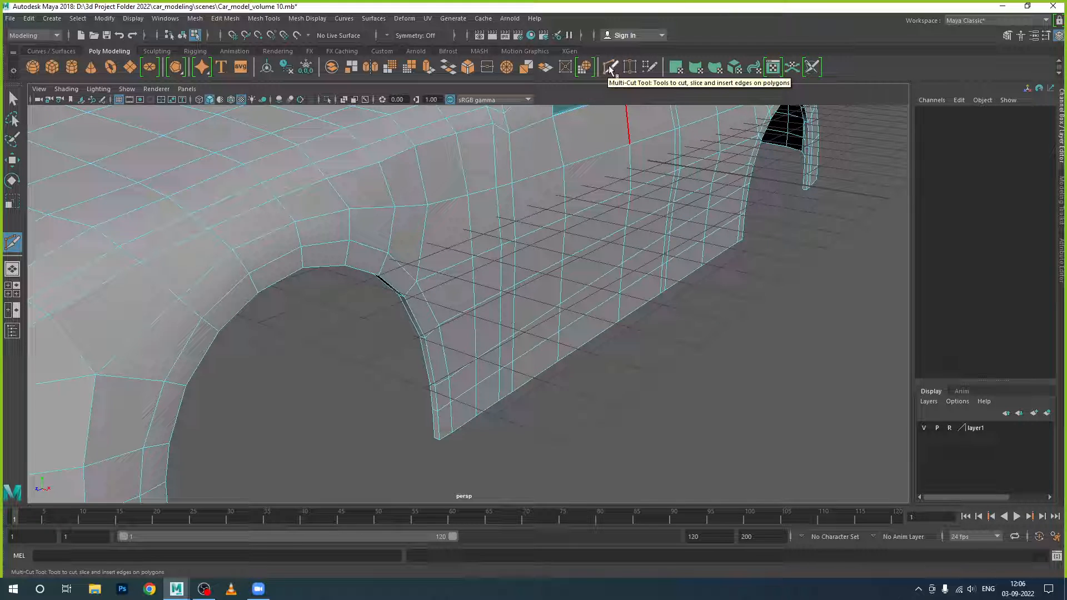
key("space")
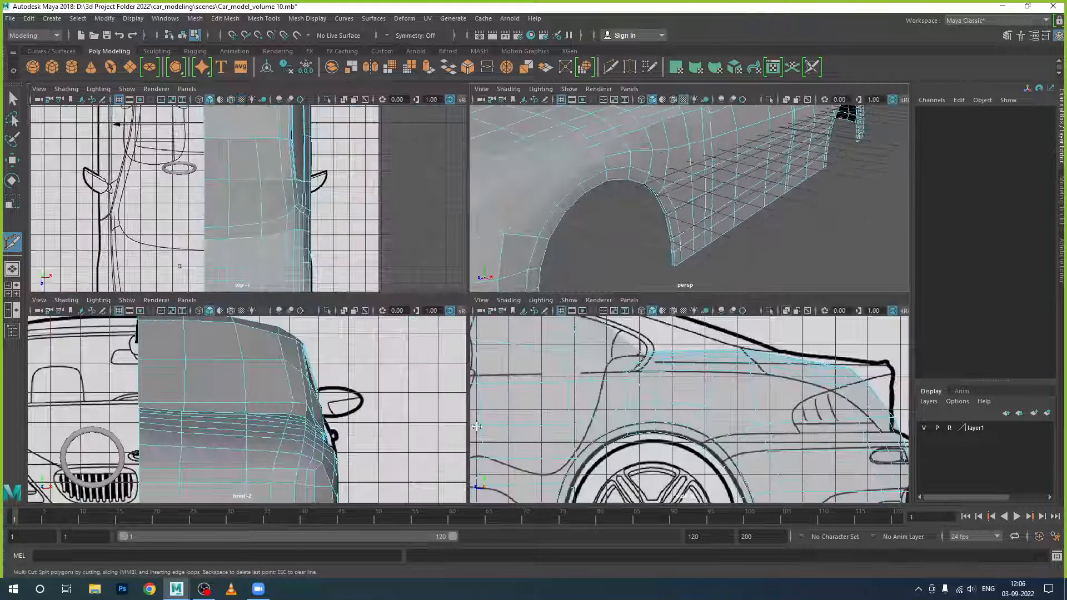
key("space")
right_click_drag(703, 383, 572, 383, "alt")
middle_click_drag(343, 376, 662, 379, "alt")
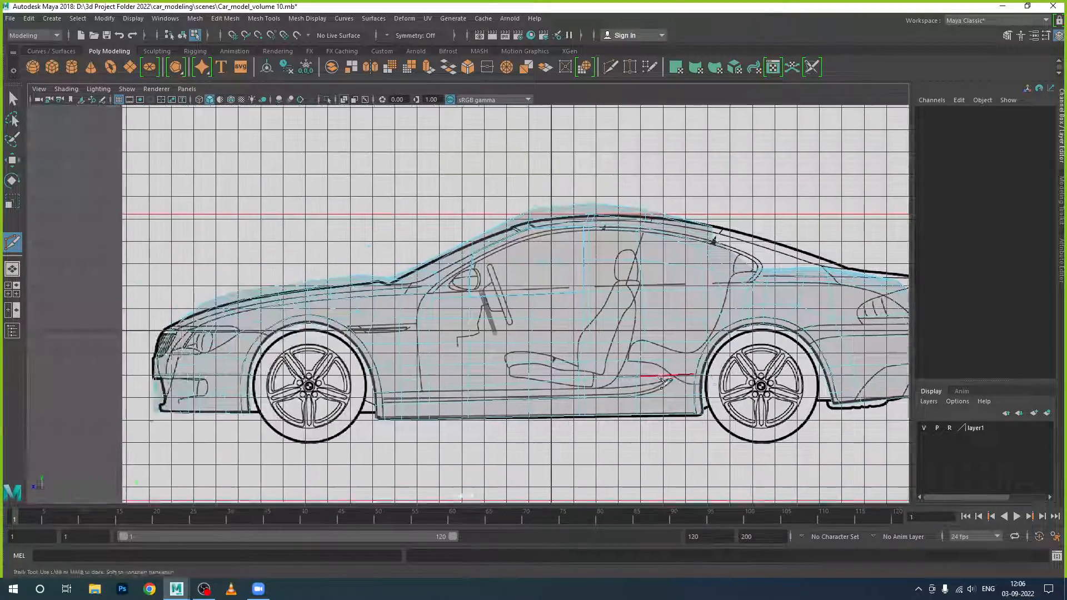
scroll(660, 380, "up", 3)
middle_click_drag(237, 353, 421, 340, "alt")
scroll(369, 343, "up", 1)
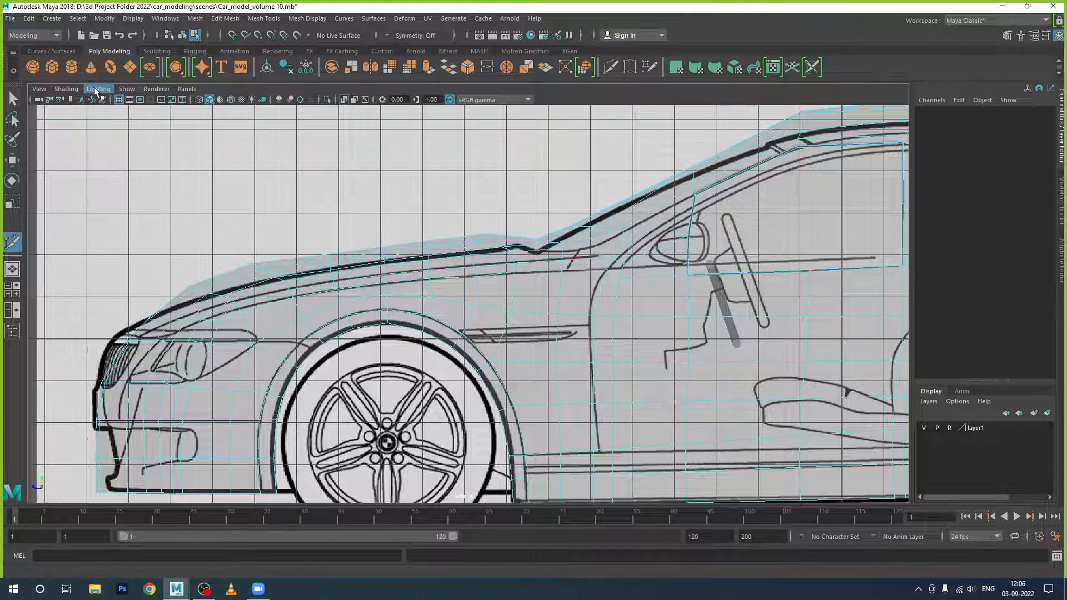
left_click(66, 89)
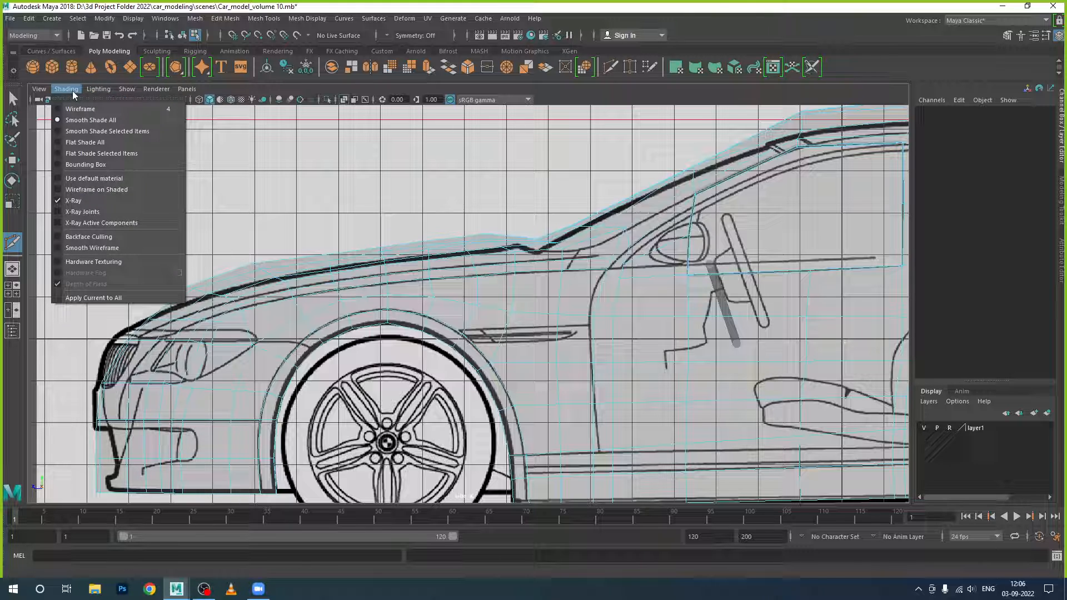
left_click(72, 201)
middle_click_drag(361, 304, 362, 238, "alt")
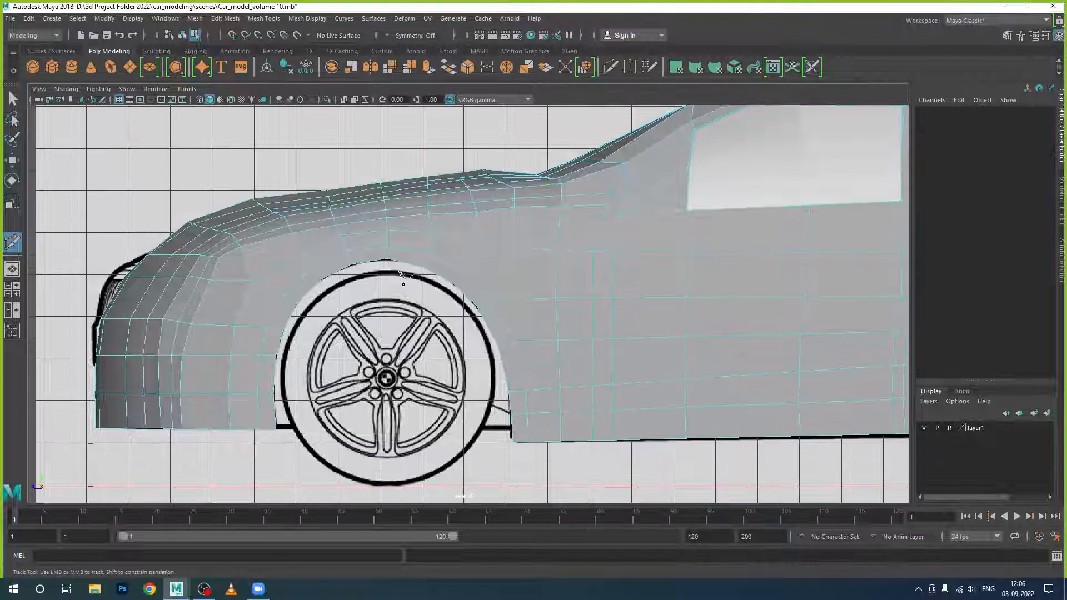
right_click_drag(363, 237, 305, 330, "alt")
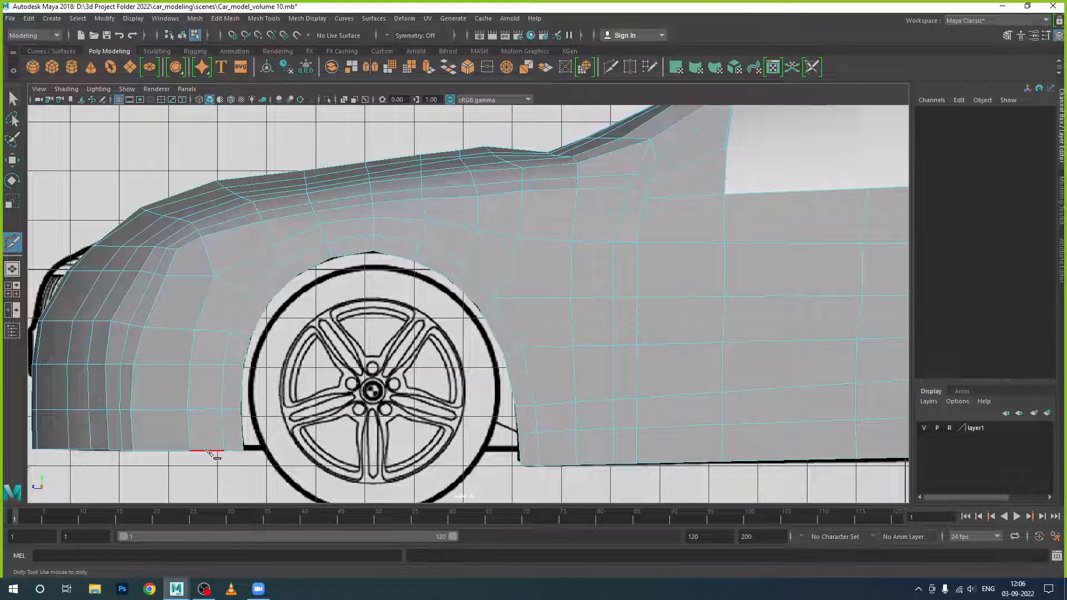
Cut a new edge line through the faces around the front wheel arch, from the bumper's bottom edge over to the sill
left_click(204, 451)
left_click(203, 410)
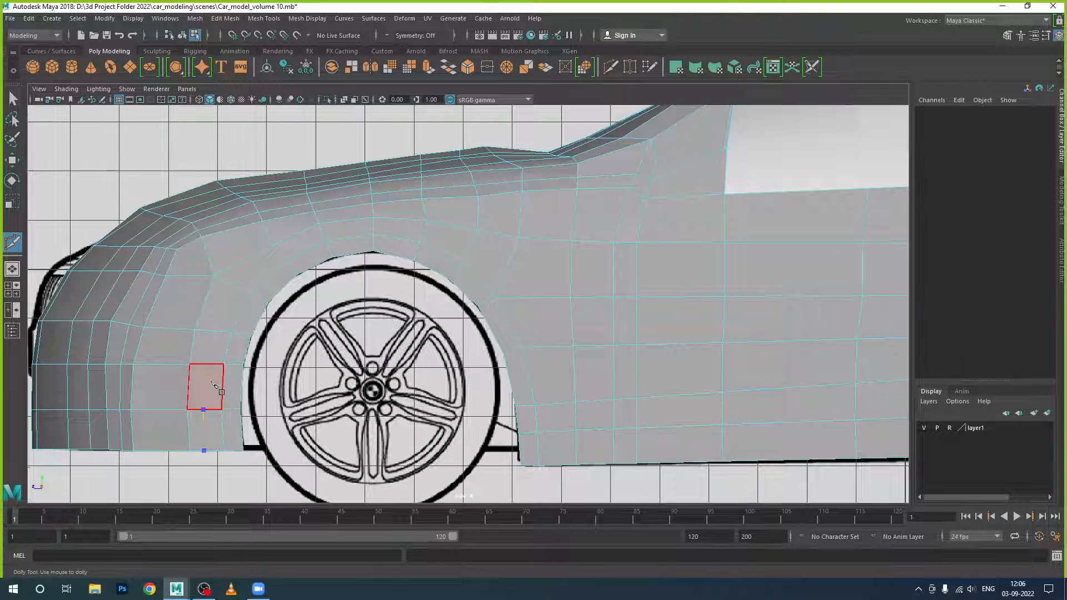
left_click(203, 364)
left_click(213, 331)
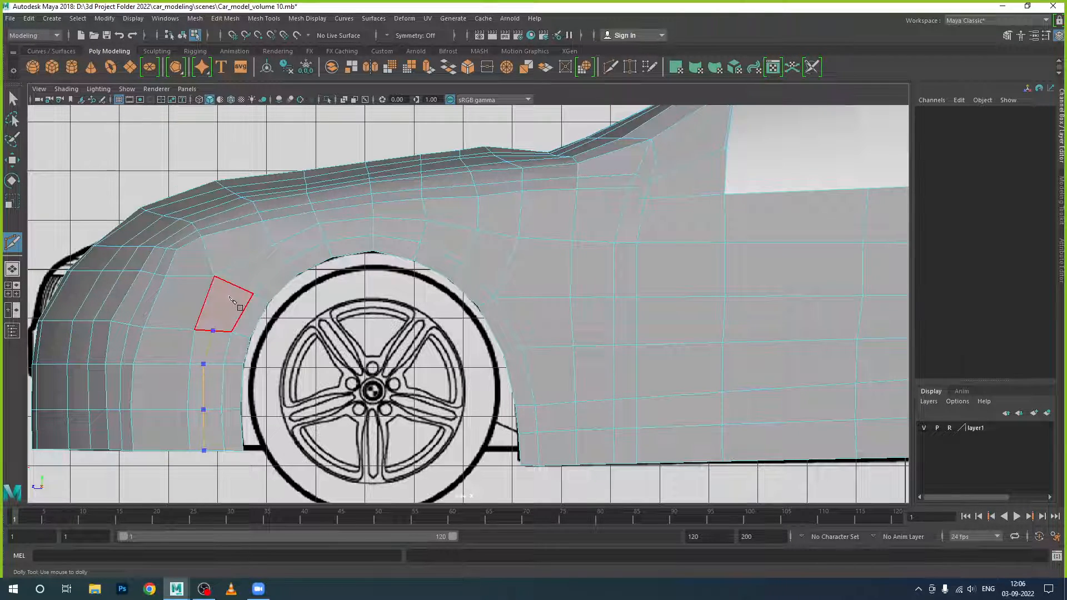
left_click(233, 285)
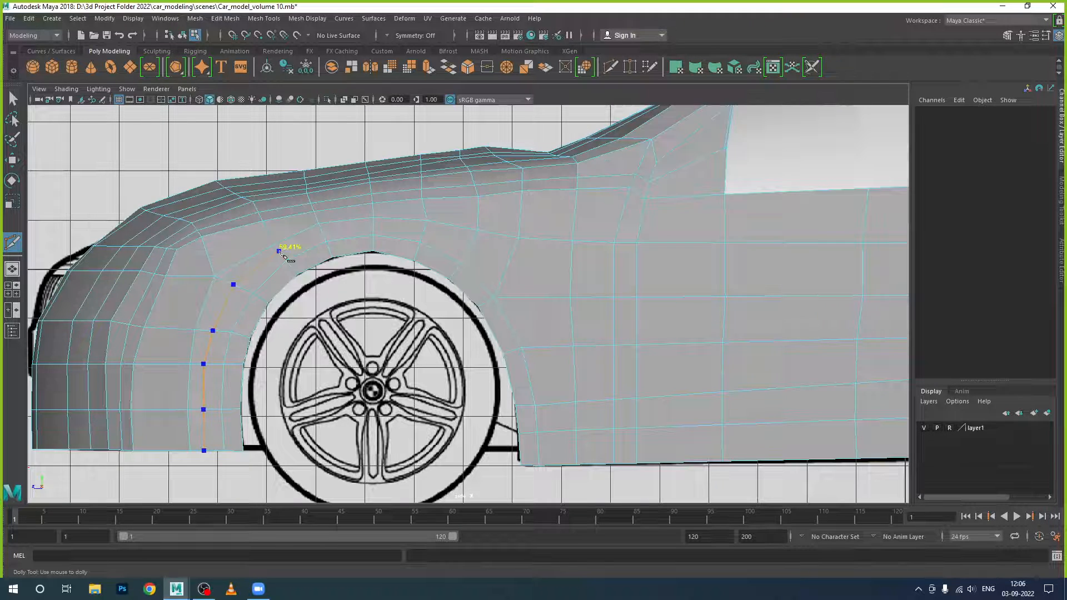
left_click(279, 251)
left_click(321, 229)
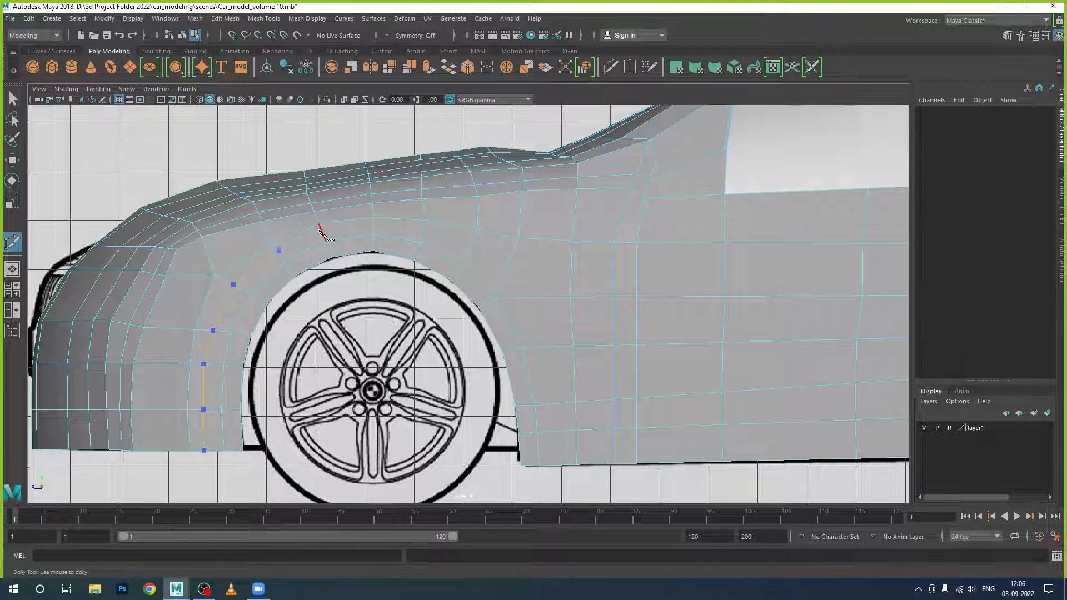
left_click(374, 225)
left_click(425, 232)
left_click(470, 249)
left_click(504, 275)
left_click(521, 299)
left_click(538, 348)
left_click(552, 404)
left_click(553, 432)
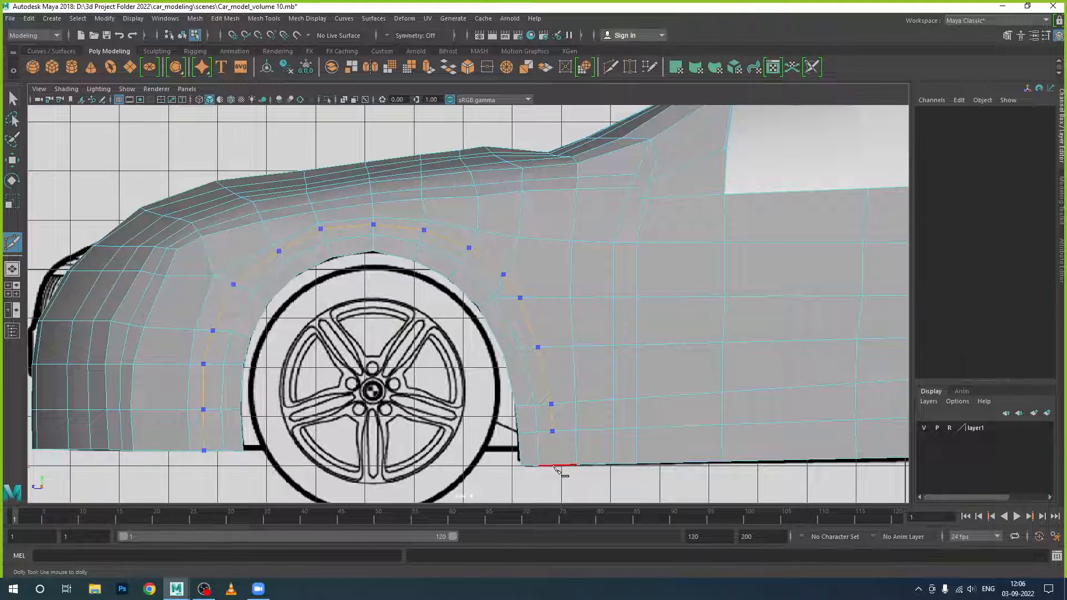
left_click(553, 466)
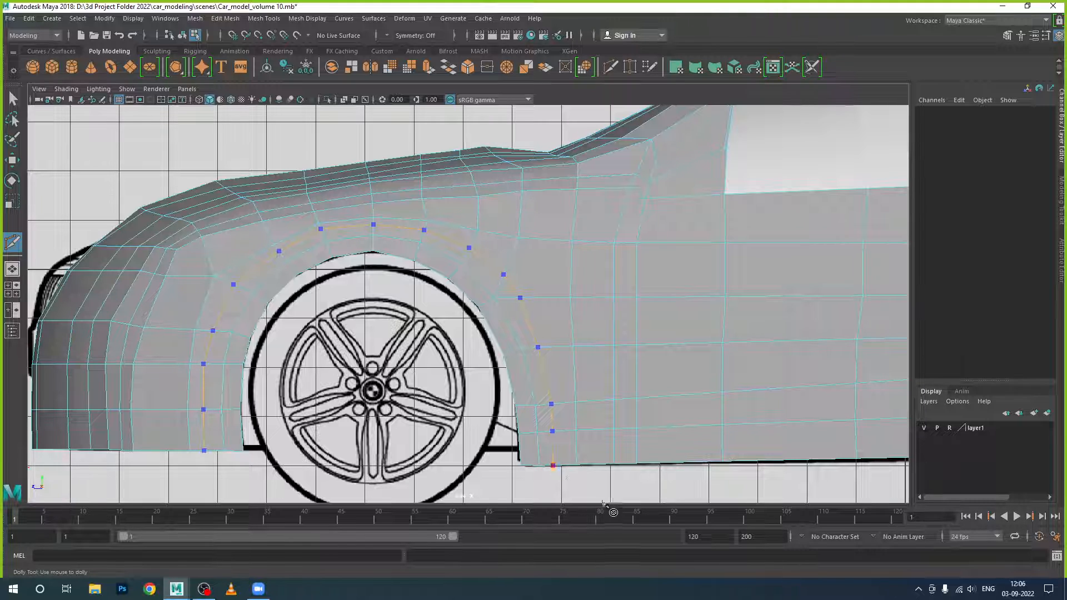
left_click(13, 161)
Select the newly cut edge loop around the front wheel arch in perspective and pull it slightly outward from the body
double_click(529, 314)
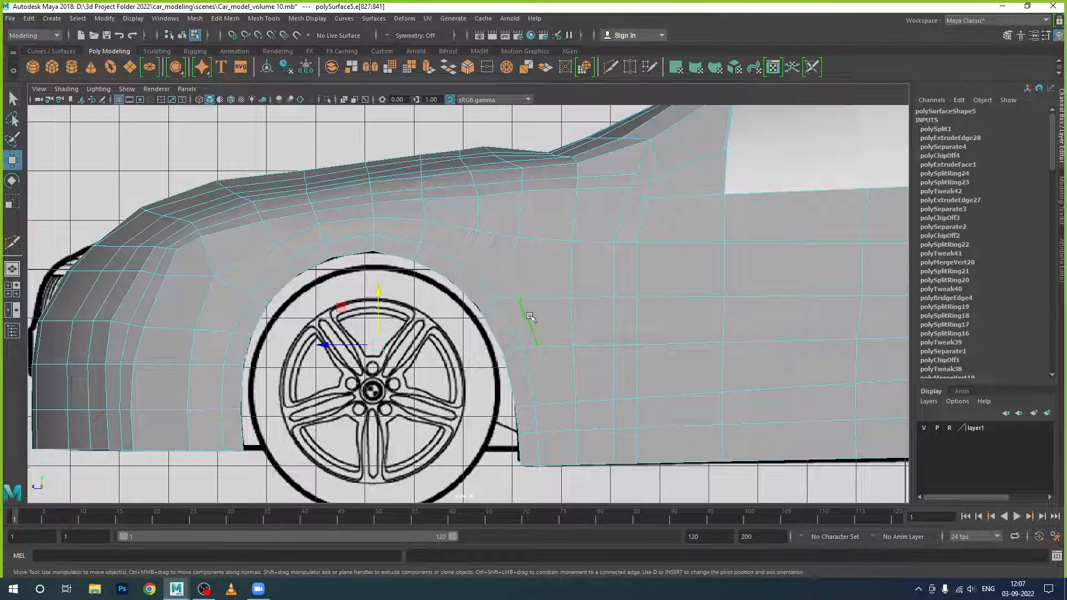
key("space")
key("space")
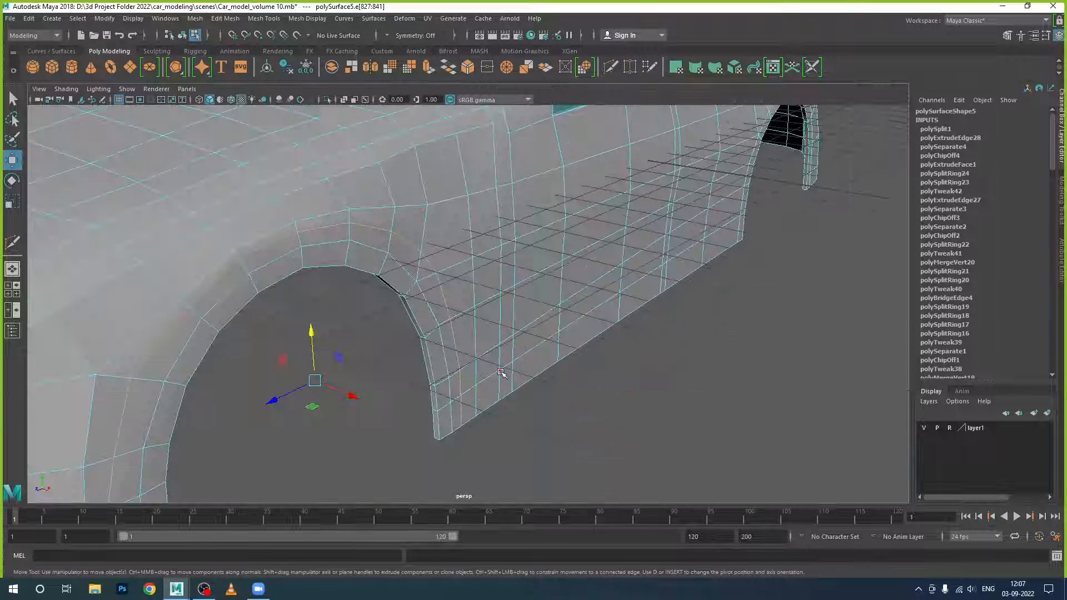
left_click_drag(501, 373, 564, 338, "alt")
right_click_drag(376, 225, 406, 212)
Preview the car body smoothed and examine the flare around the front wheel arch
left_click(392, 289)
left_click(347, 271)
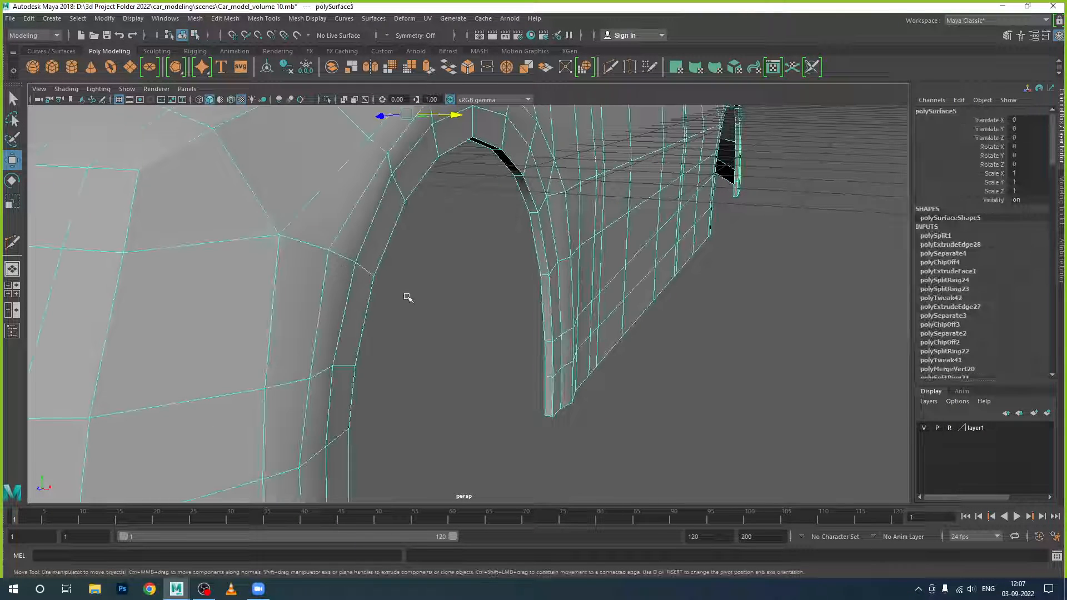
left_click_drag(413, 295, 462, 352, "alt")
left_click(451, 336)
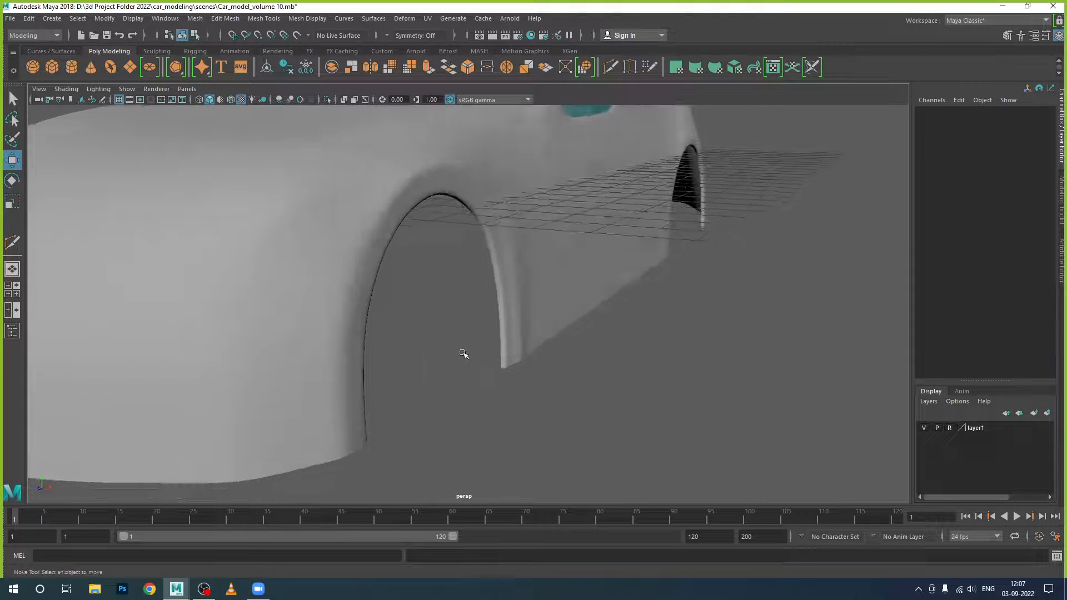
left_click(385, 224)
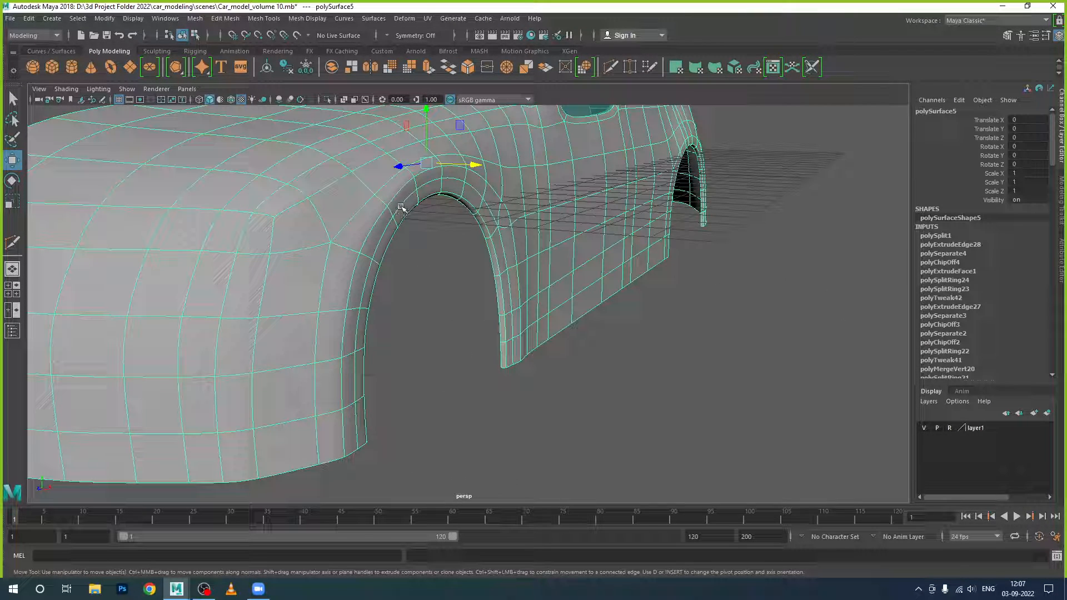
Nudge the edge loop along the front wheel arch's rim slightly outward and dismiss the Zoom meeting reminder
right_click_drag(400, 207, 399, 193)
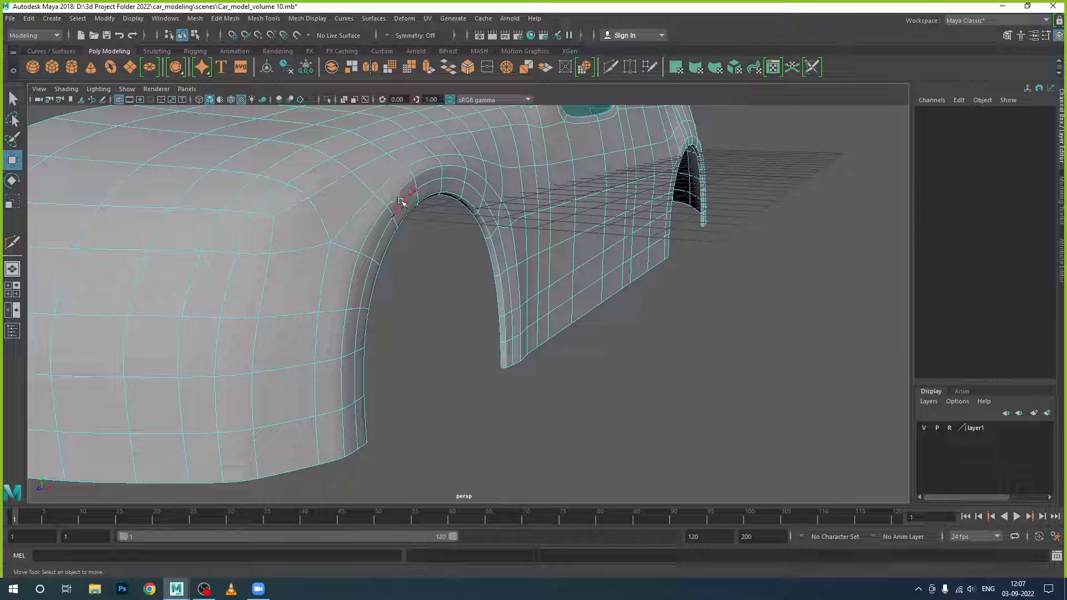
double_click(401, 202)
left_click_drag(479, 299, 484, 297)
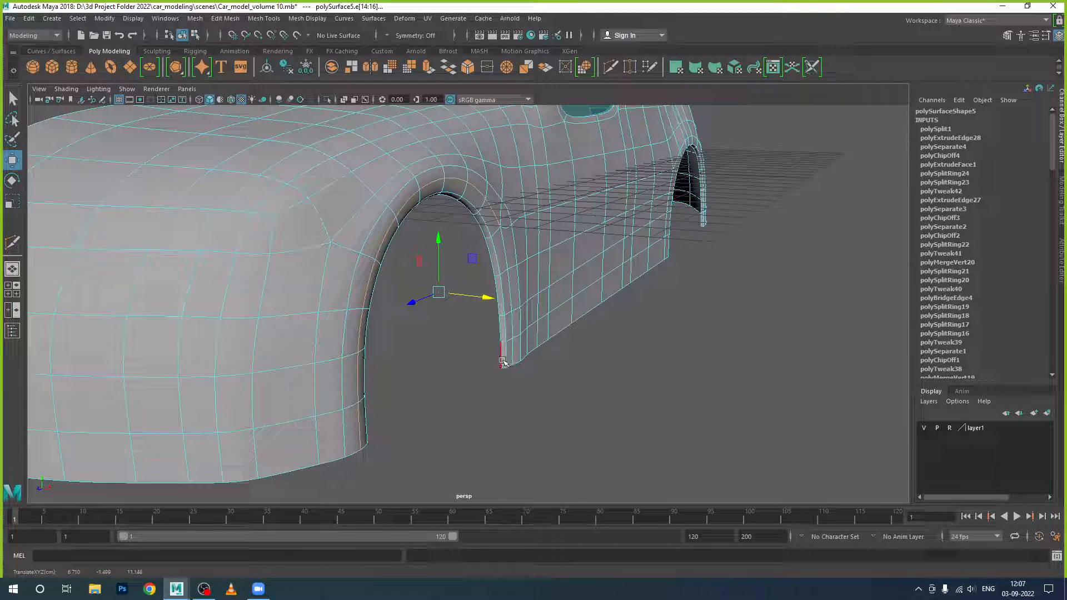
left_click_drag(412, 327, 601, 284, "alt")
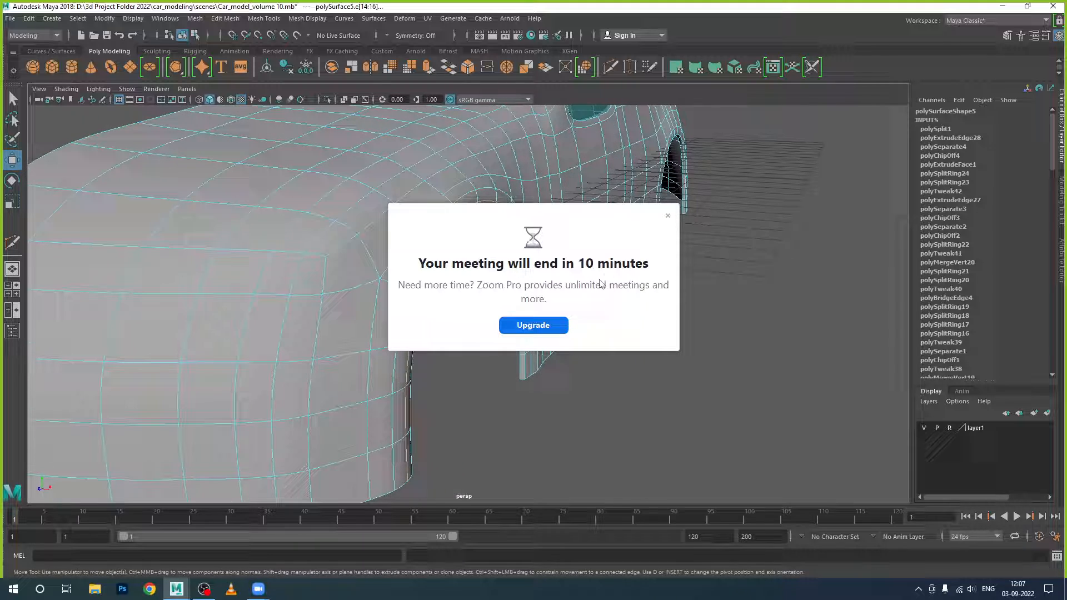
left_click(667, 218)
scroll(511, 230, "up", 2)
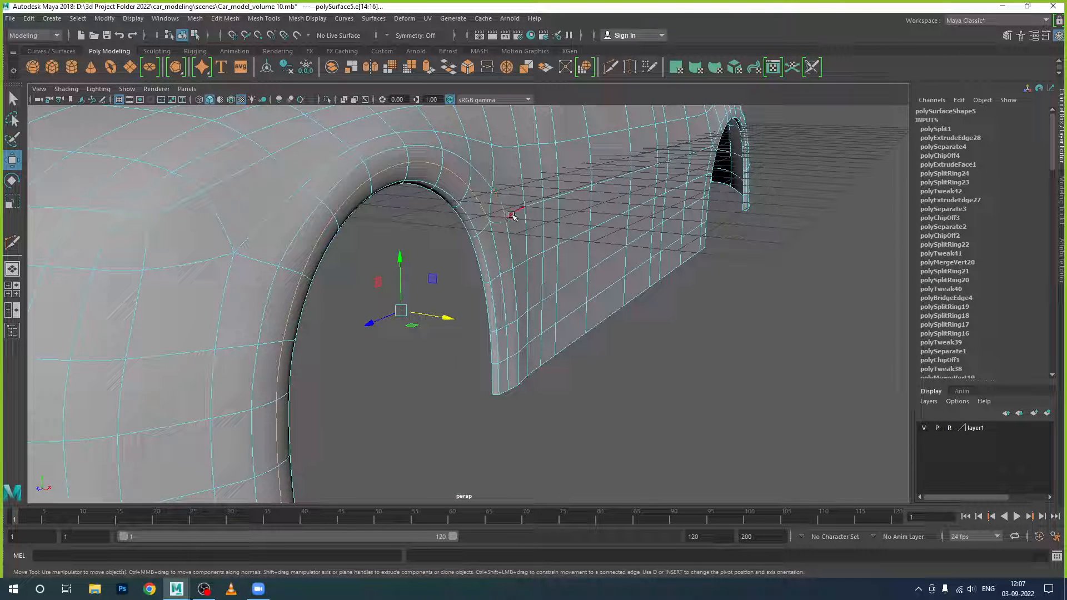
Insert an edge loop around the unsmoothed front wheel arch, just inside the flared cut line
right_click_drag(512, 216, 510, 189)
left_click(502, 213)
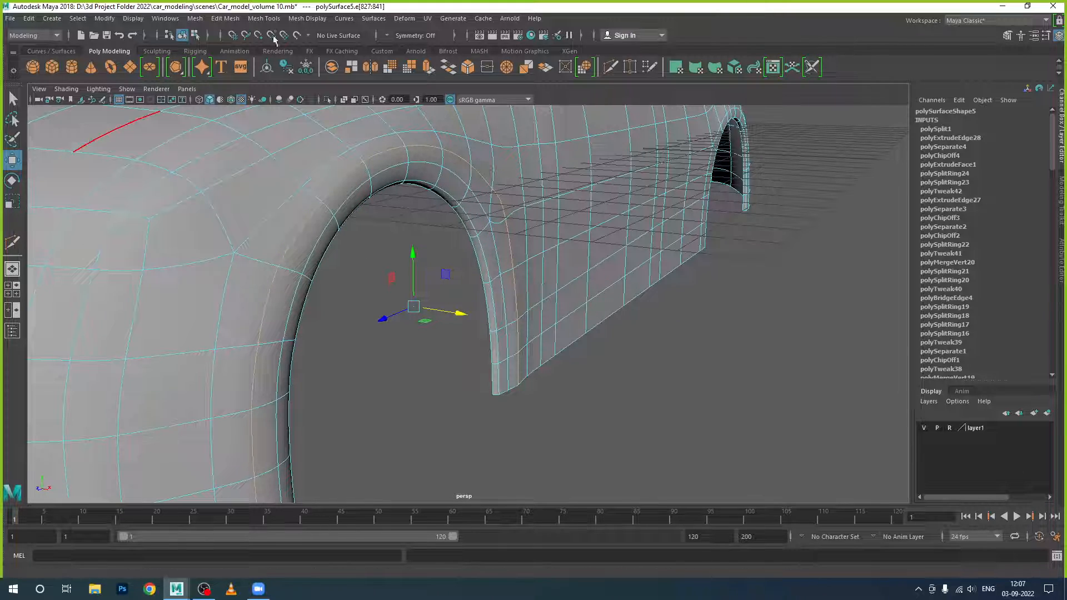
left_click(266, 18)
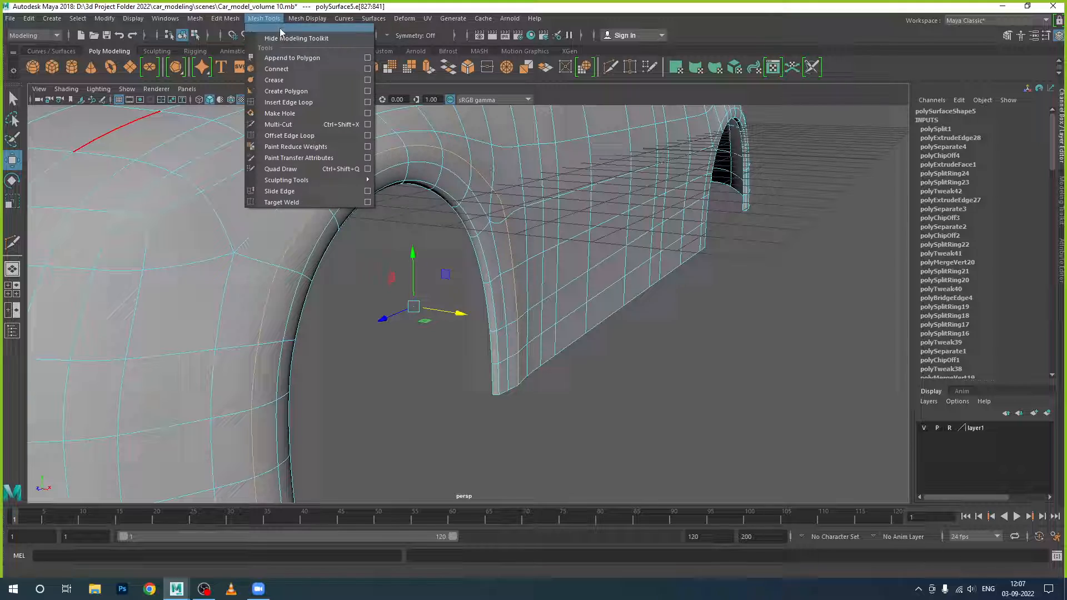
left_click(291, 102)
key("1")
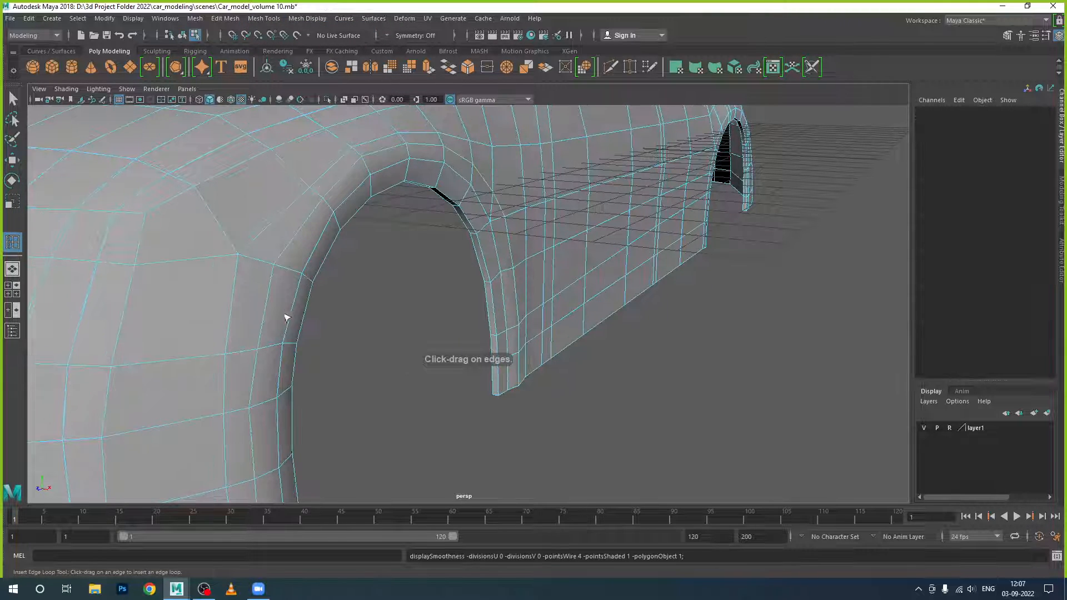
left_click_drag(288, 269, 282, 269)
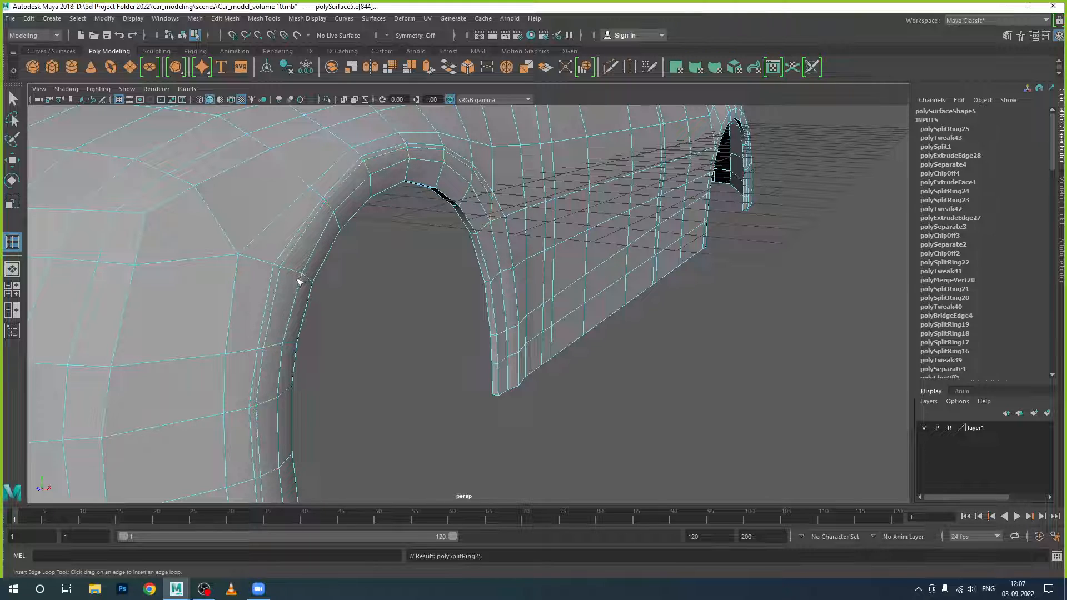
Finish the edge loop insertion, preview the car body smoothed and examine the front wheel arch's rim up close
left_click(12, 159)
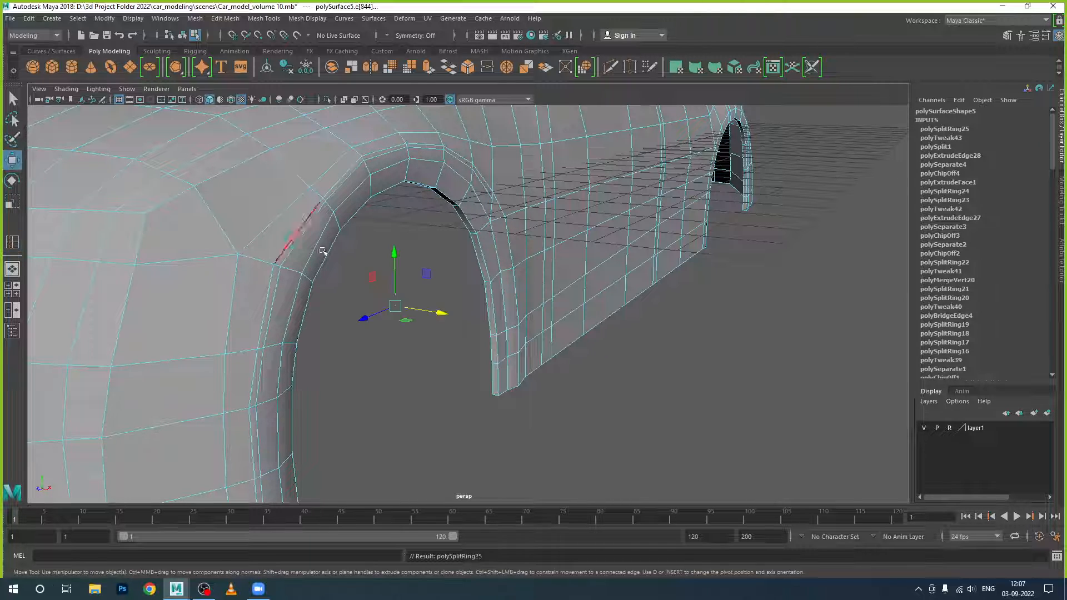
right_click_drag(370, 203, 417, 179)
left_click(389, 312)
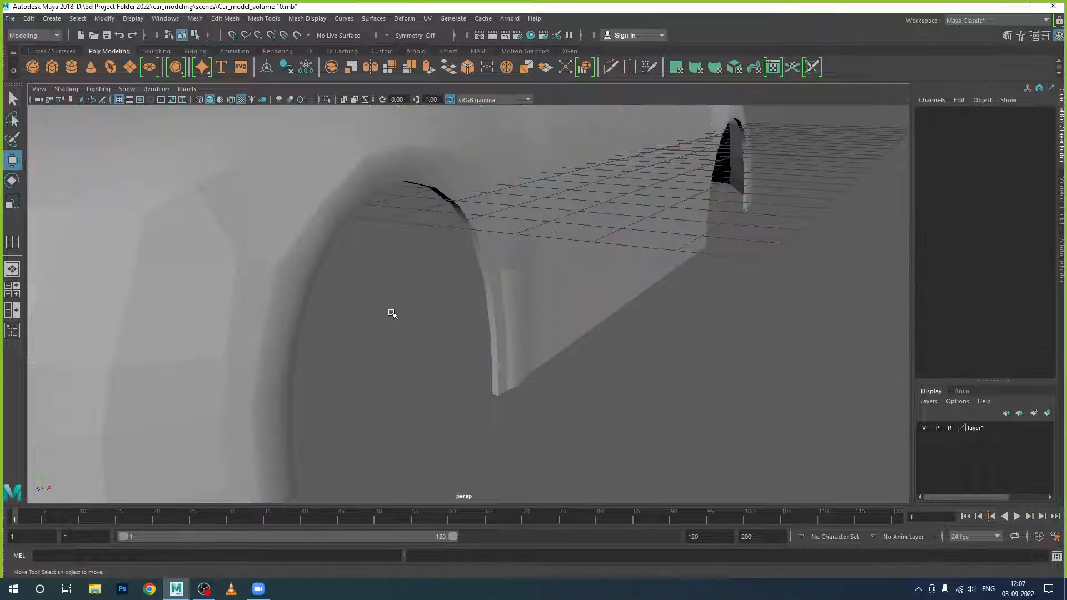
left_click(512, 278)
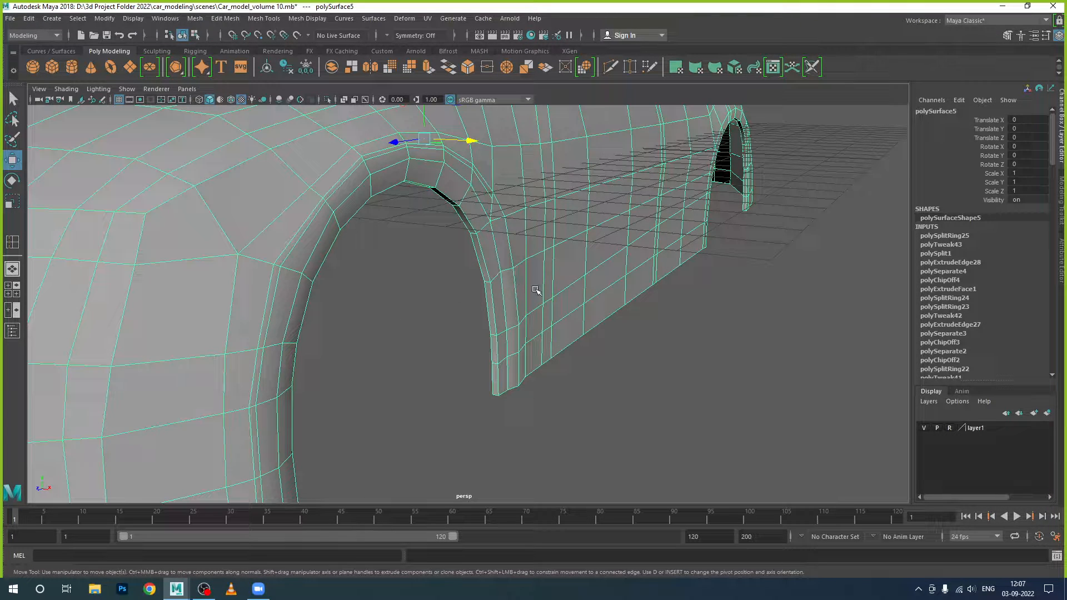
key("3")
left_click(571, 413)
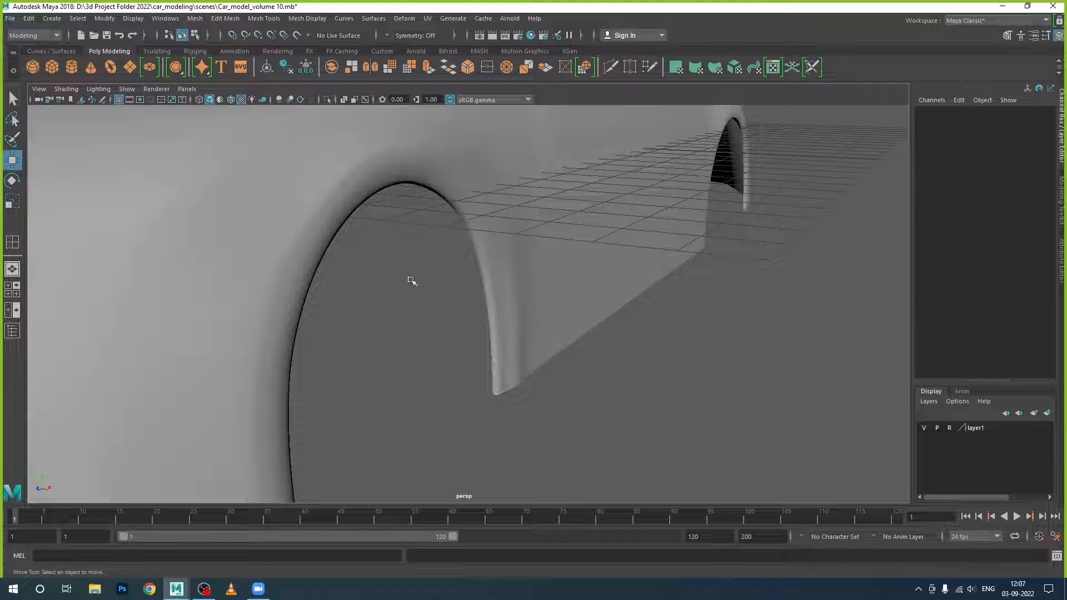
left_click_drag(412, 280, 467, 248, "alt")
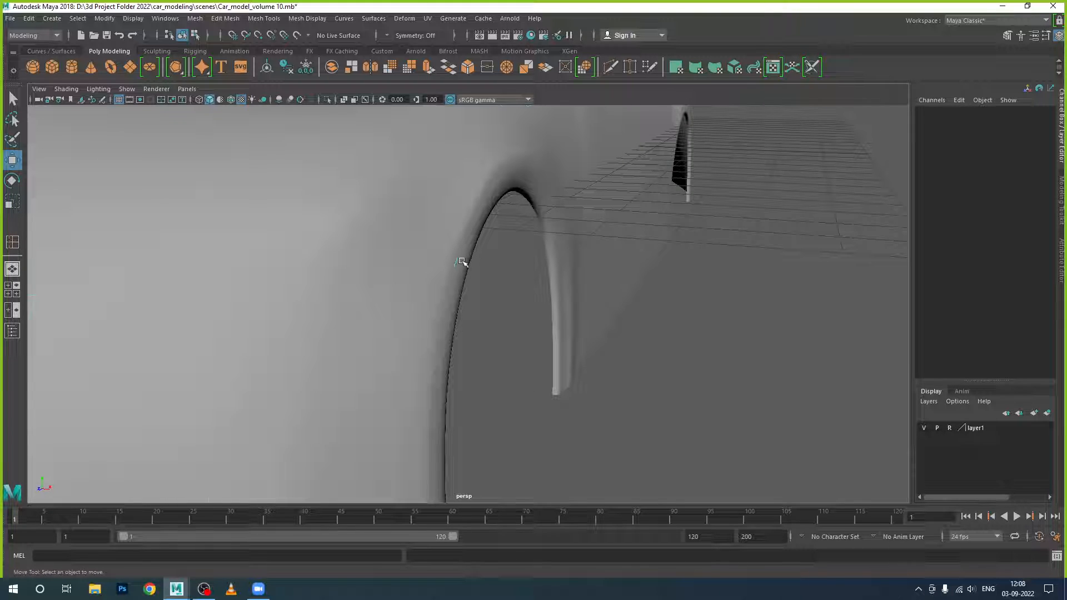
left_click(461, 262)
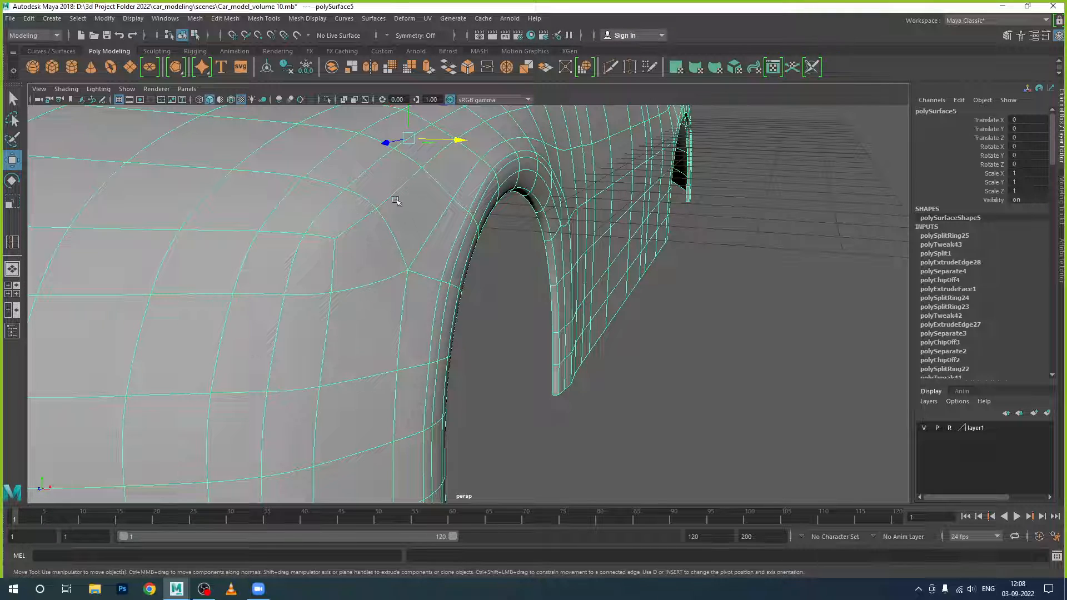
Switch to Chrome, search Google for "car seat reference" and enlarge the browser window
left_click(150, 589)
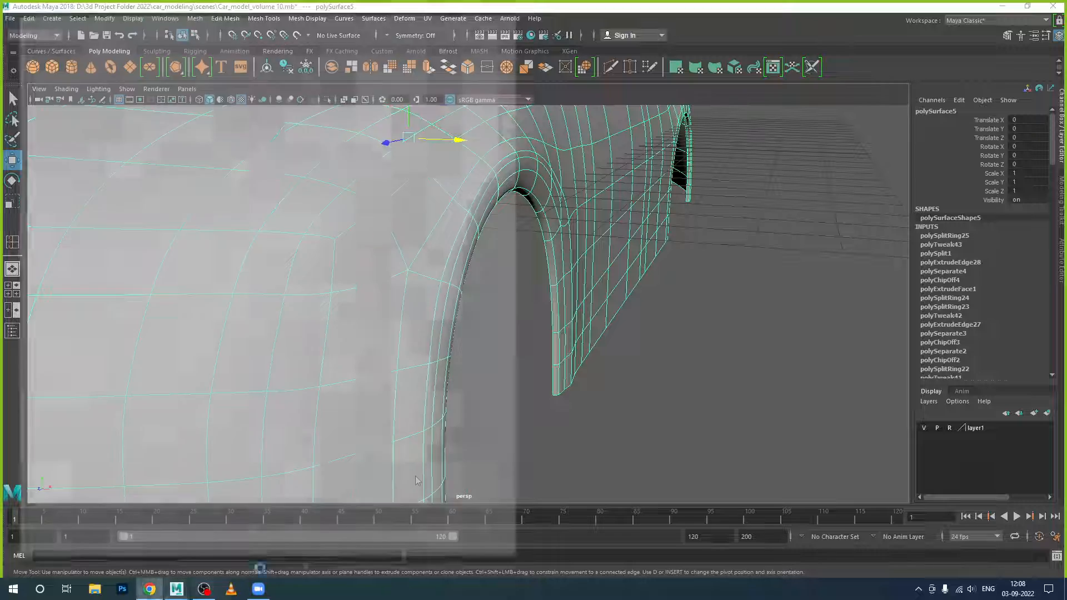
left_click(490, 105)
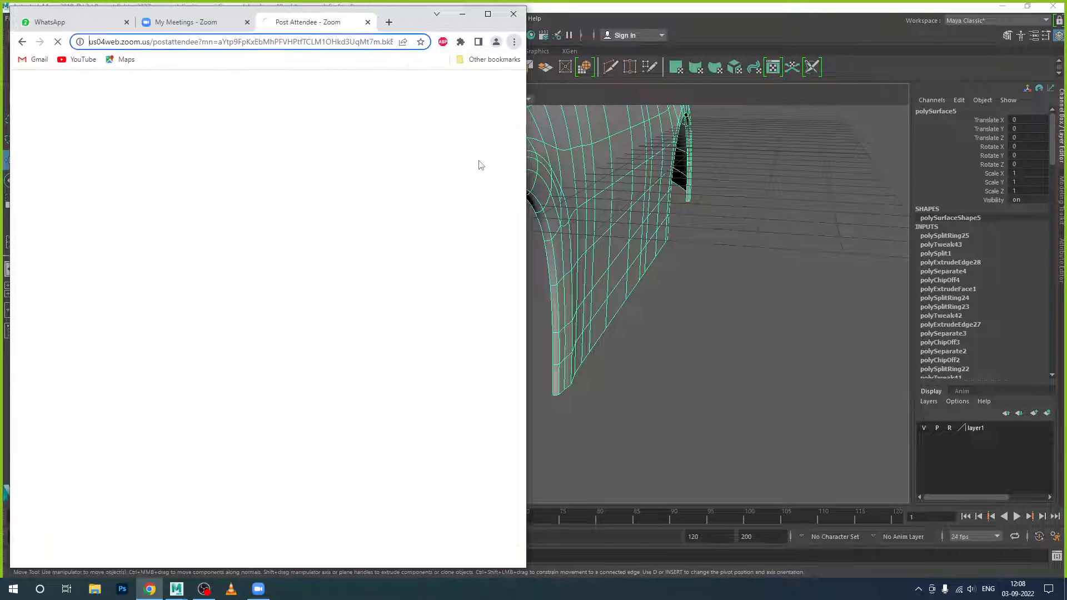
left_click(352, 42)
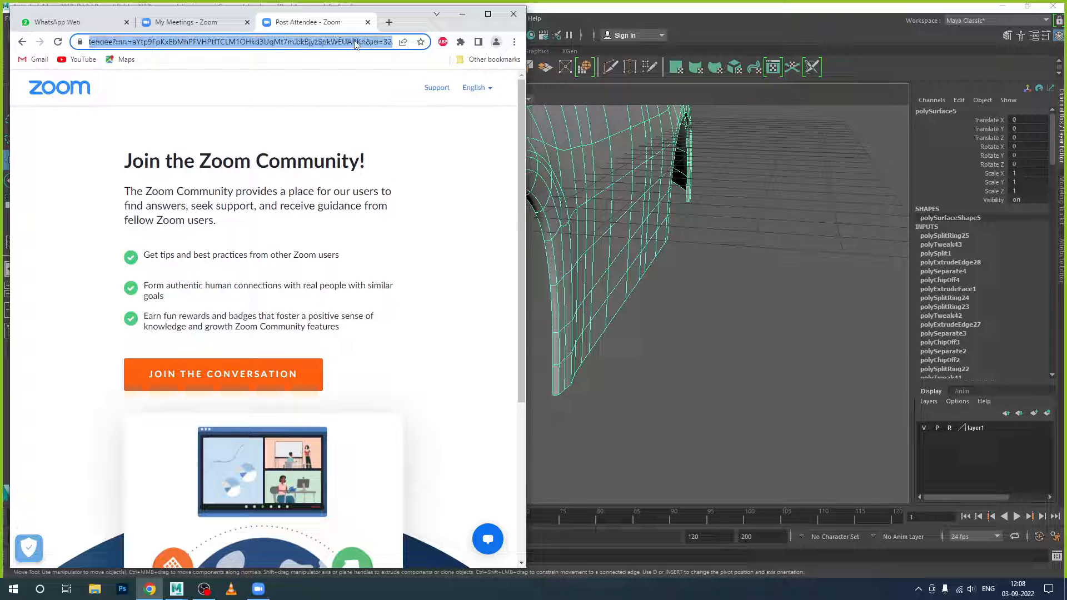
type("car se")
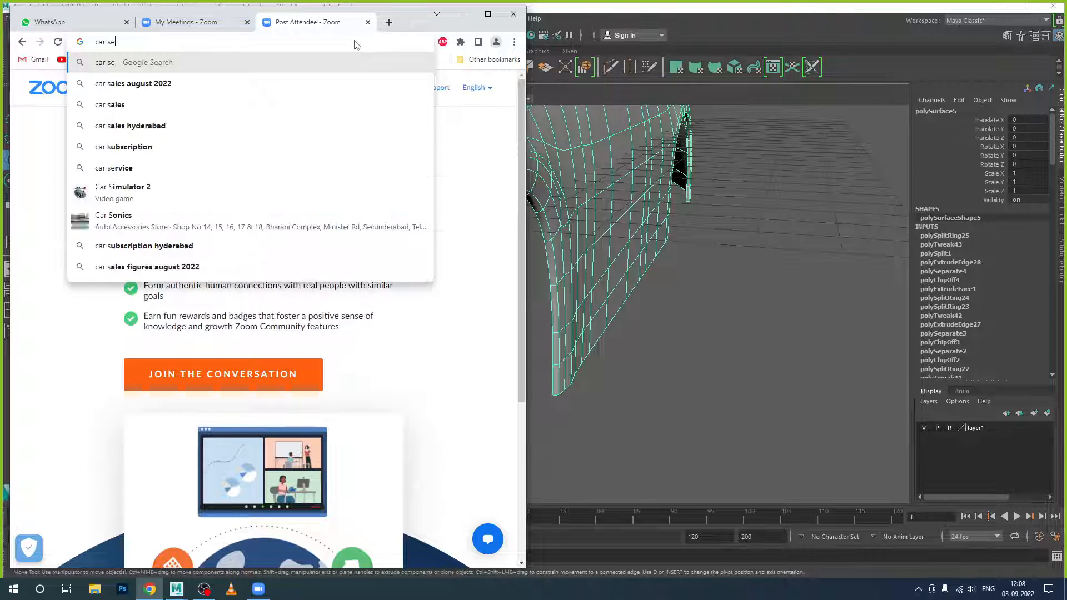
type("at re")
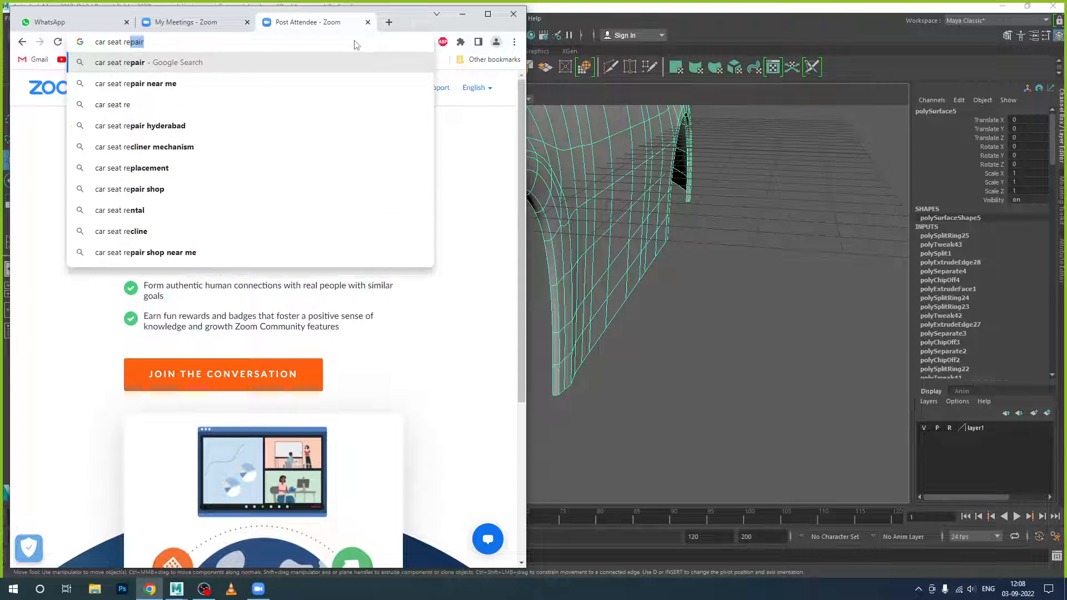
type("ference")
key("Return")
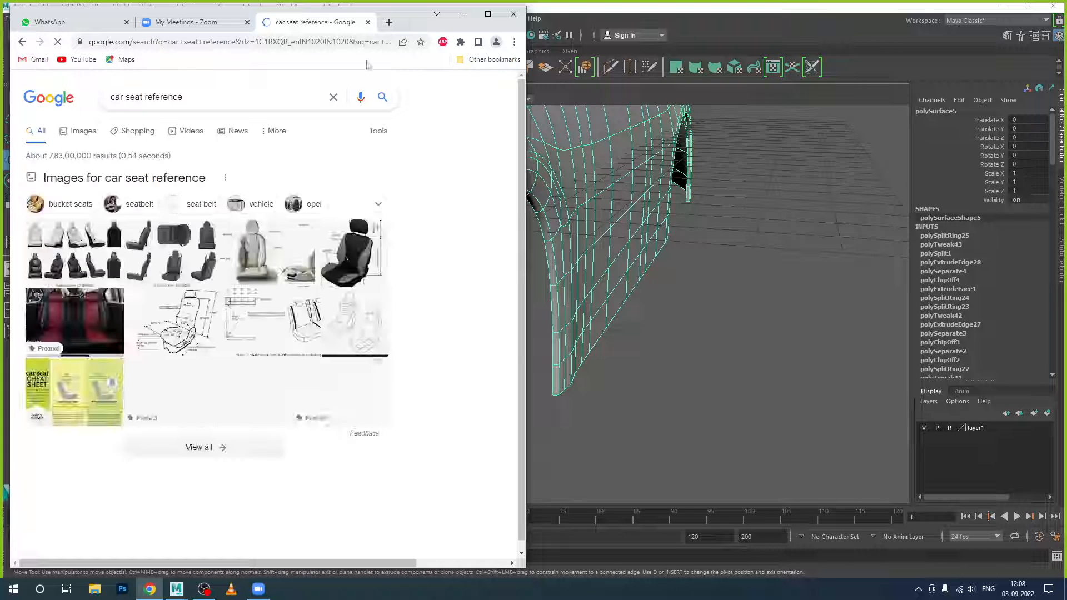
left_click(488, 14)
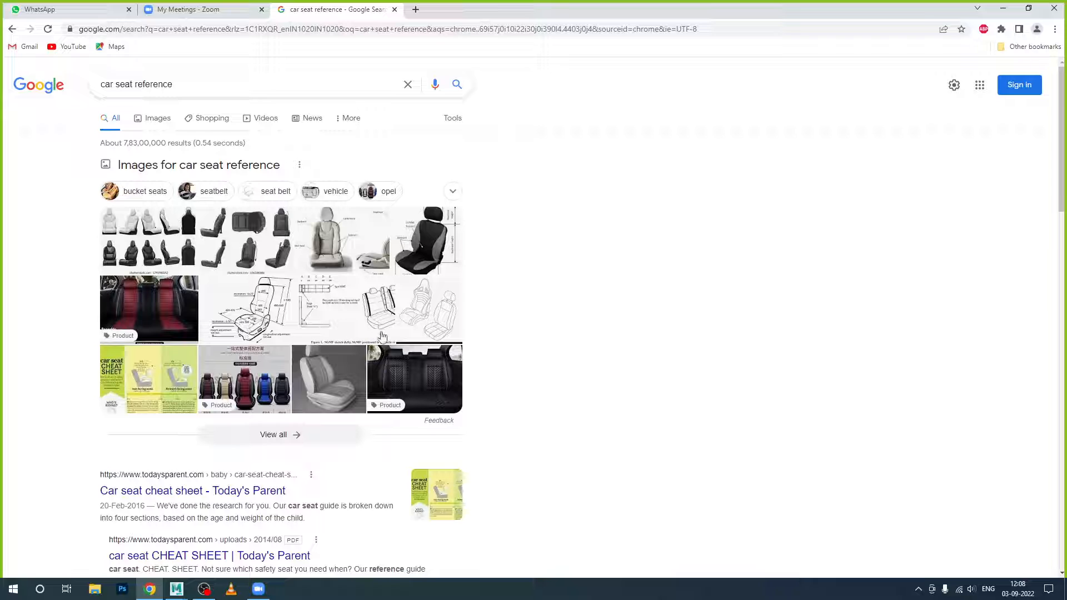
Look at the black leather seat set and the outline seat drawing, and expand the outline drawing's related images
left_click(206, 256)
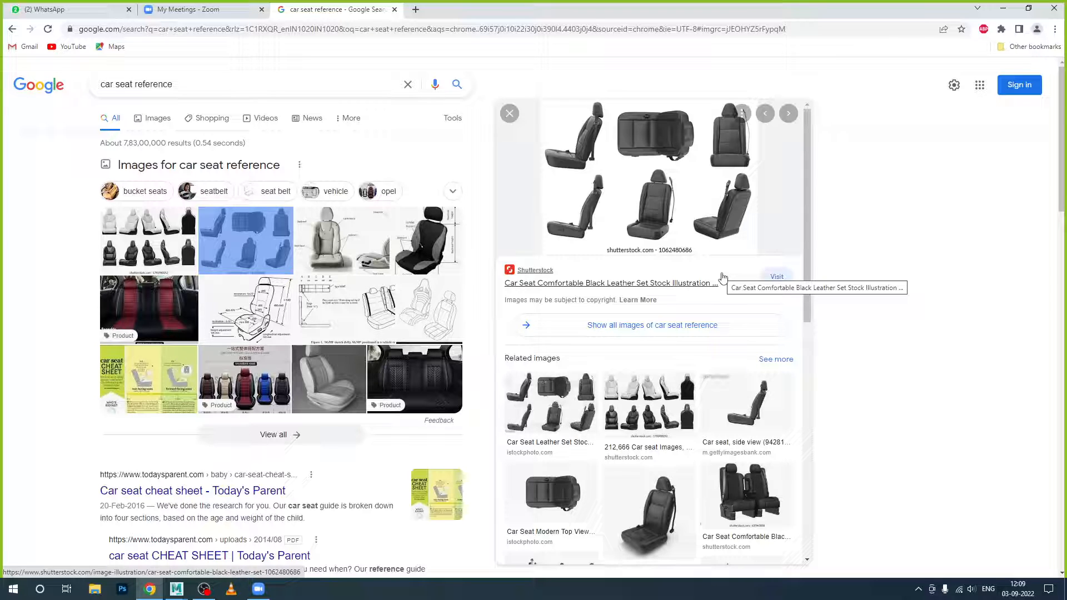
left_click(401, 325)
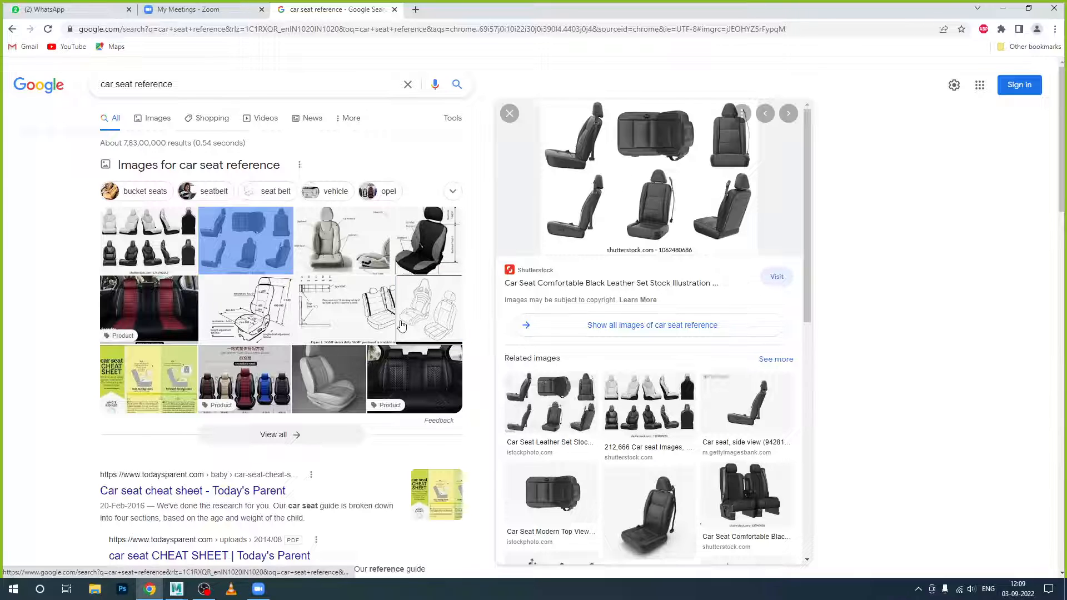
scroll(742, 329, "down", 15)
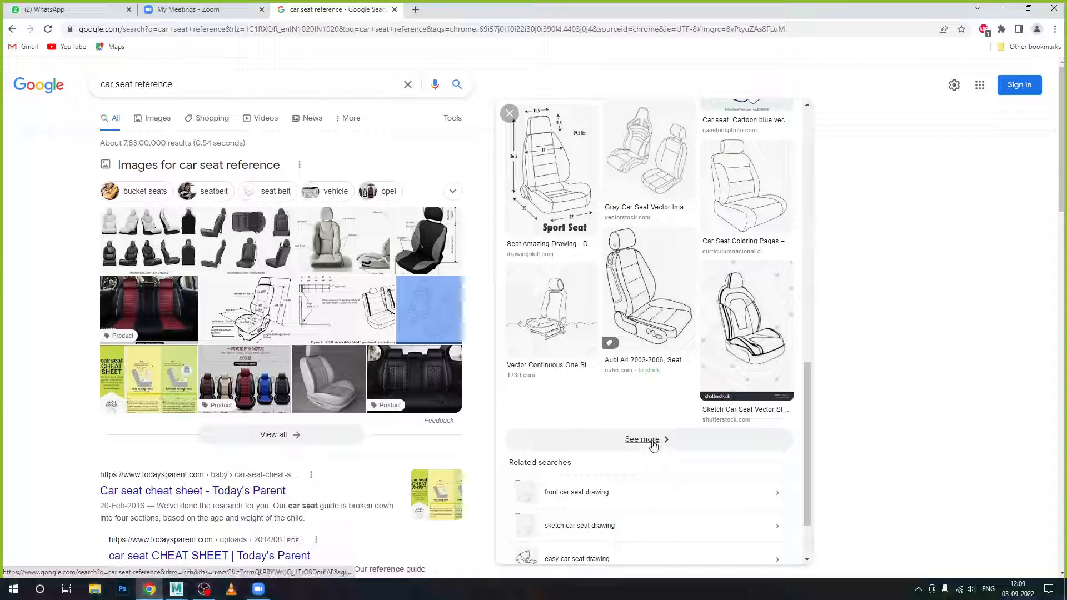
left_click(656, 441)
scroll(741, 381, "down", 2)
scroll(741, 381, "down", 1)
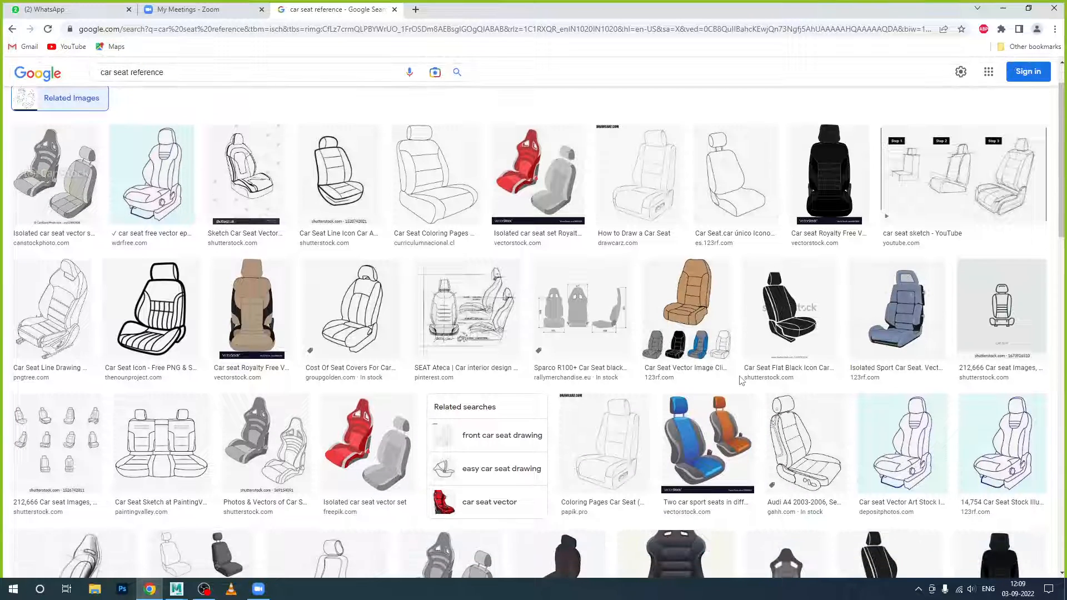
Examine the SEAT Ateca design sketches and their related images, and return to the first sketch's preview
left_click(489, 328)
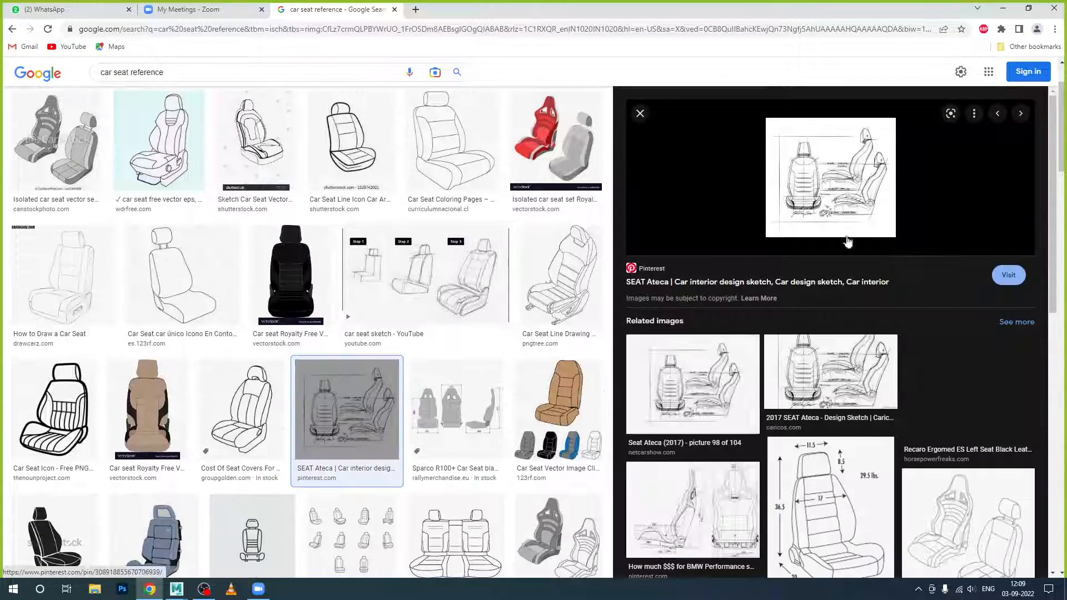
scroll(836, 370, "down", 3)
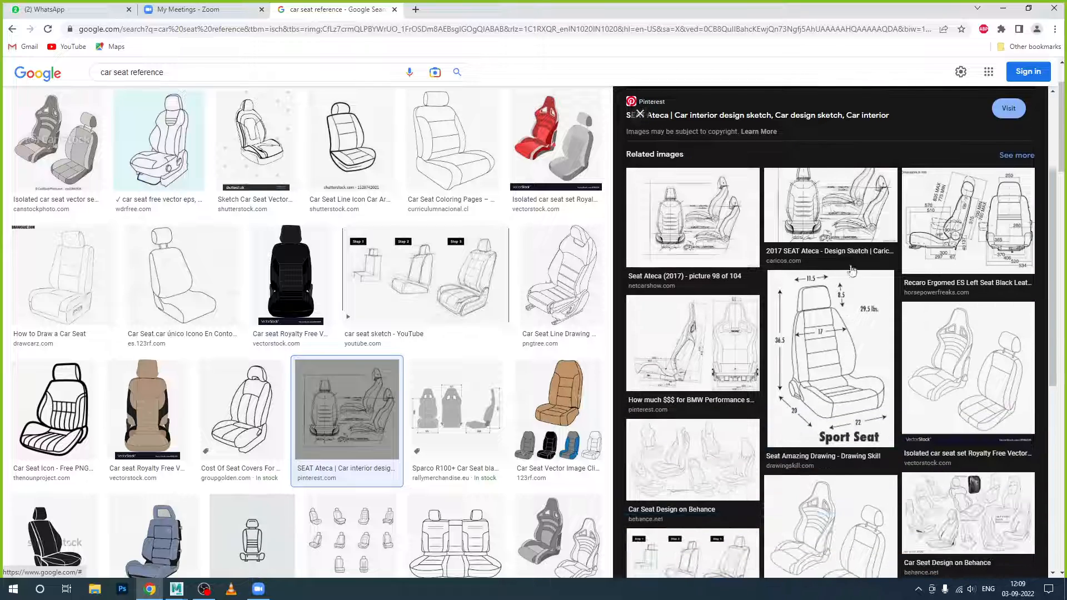
left_click(855, 243)
scroll(847, 261, "down", 4)
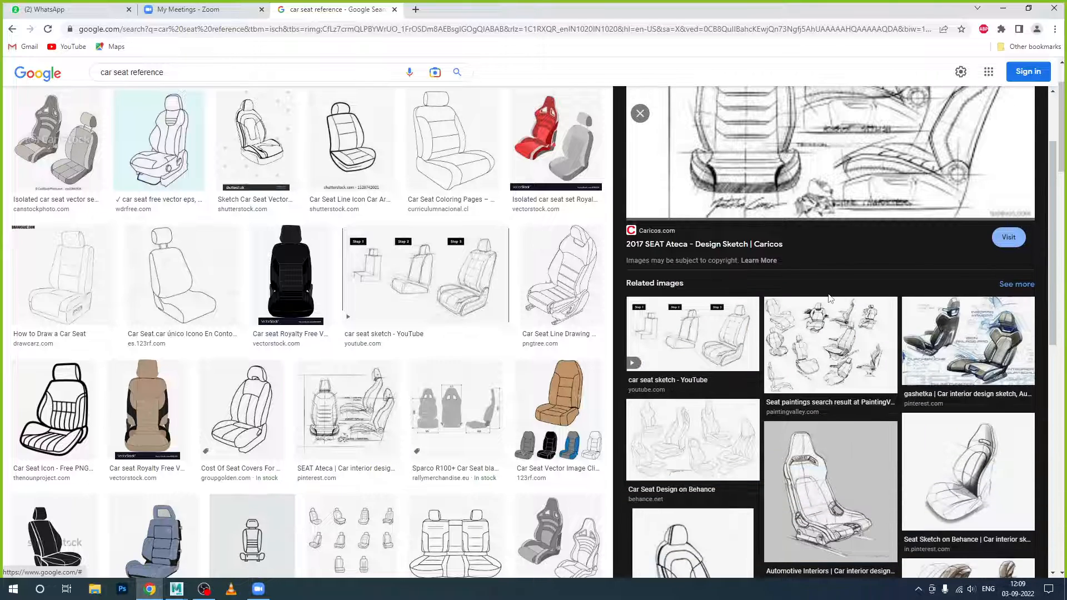
left_click(12, 29)
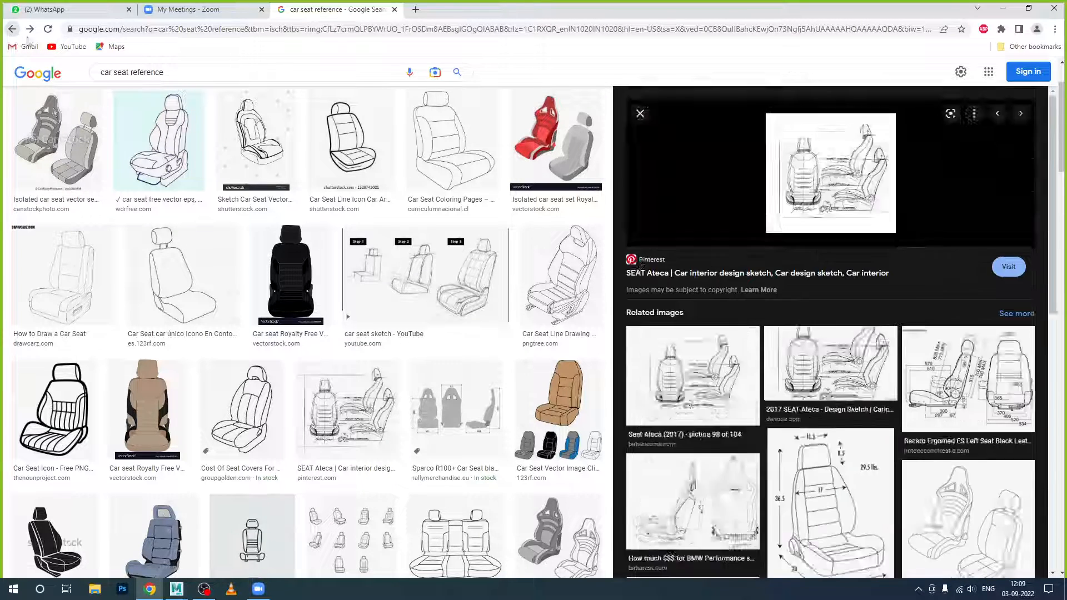
Examine the dimensioned BMW Performance and PistonHeads seat drawings with their related images, and return to Maya
left_click(721, 370)
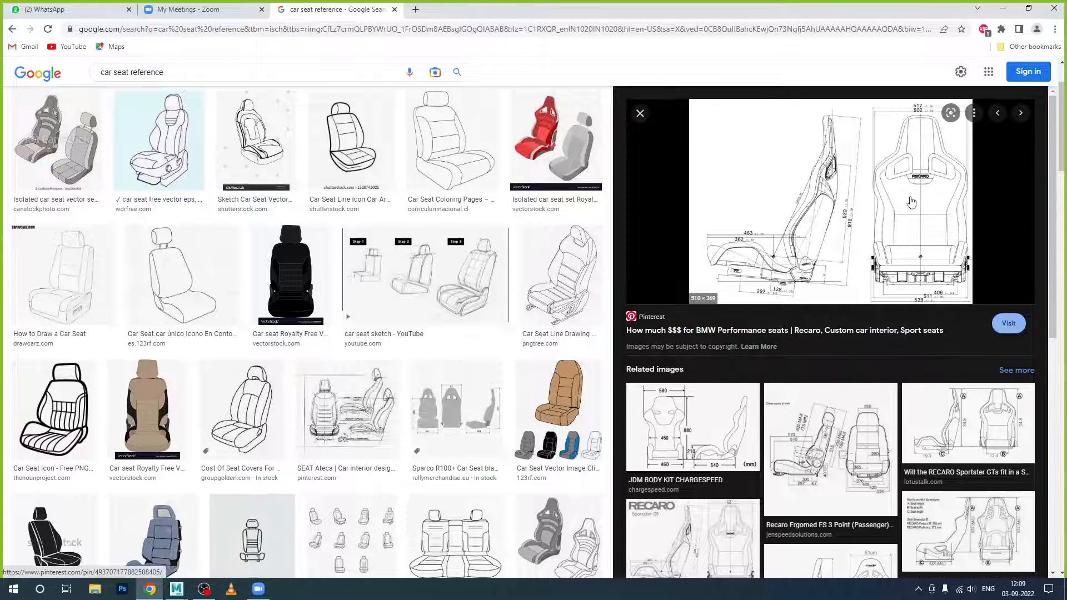
scroll(933, 289, "down", 6)
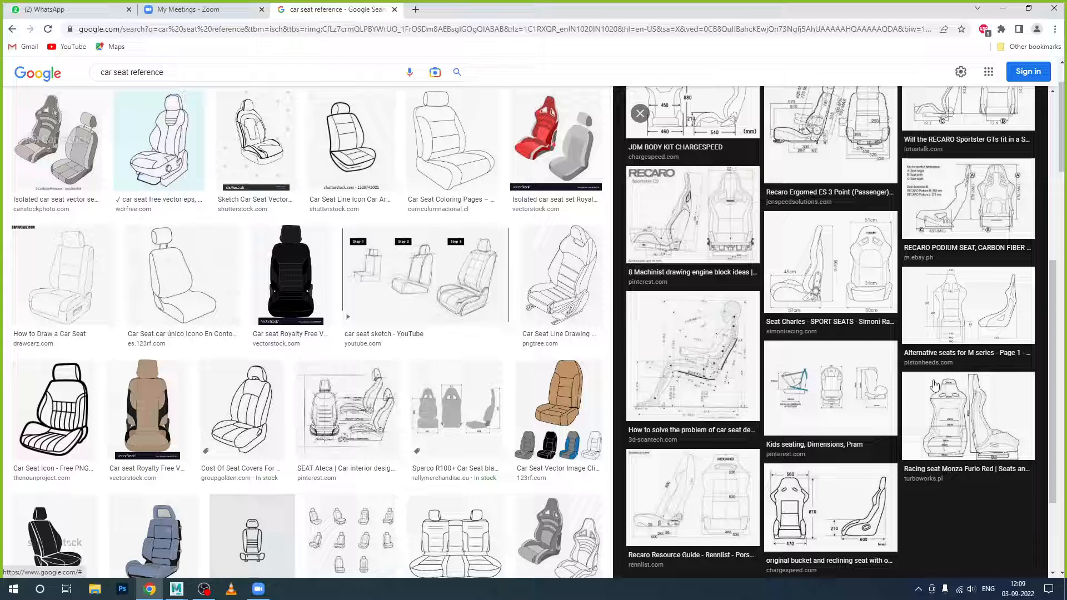
left_click(1017, 328)
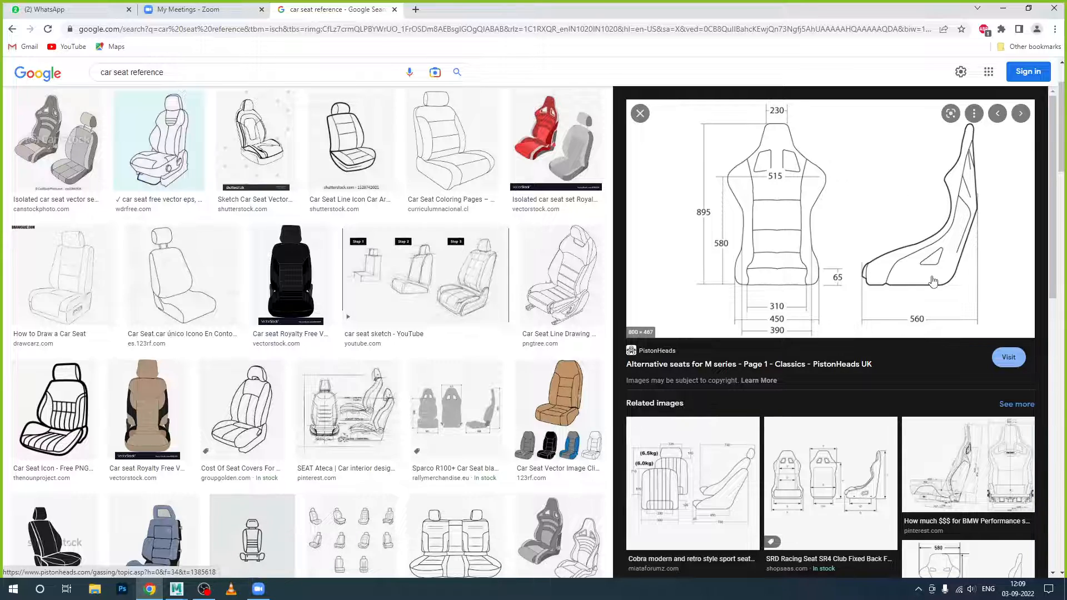
scroll(928, 296, "down", 5)
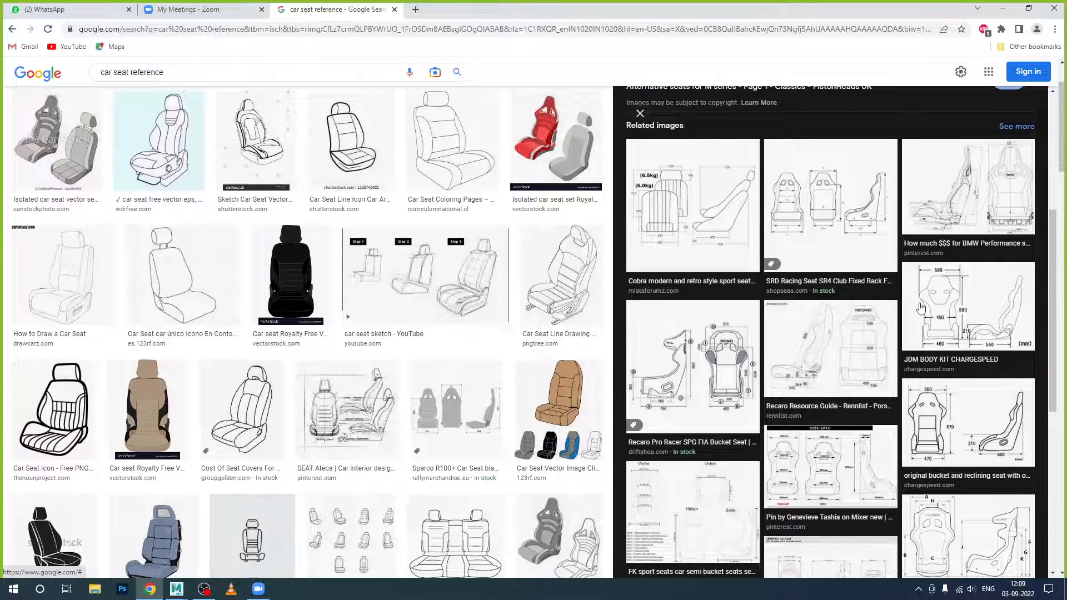
scroll(921, 251, "down", 3)
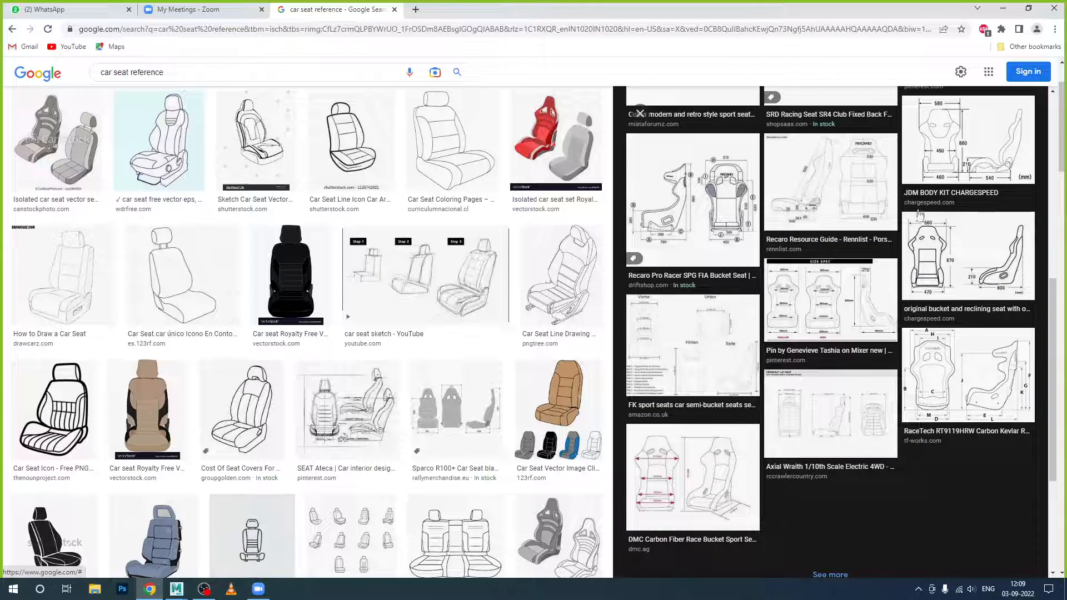
left_click(1005, 8)
Examine the car body's side, rear wheel arch and front end in perspective, and deselect the body
scroll(539, 327, "down", 4)
left_click_drag(534, 358, 497, 351, "alt")
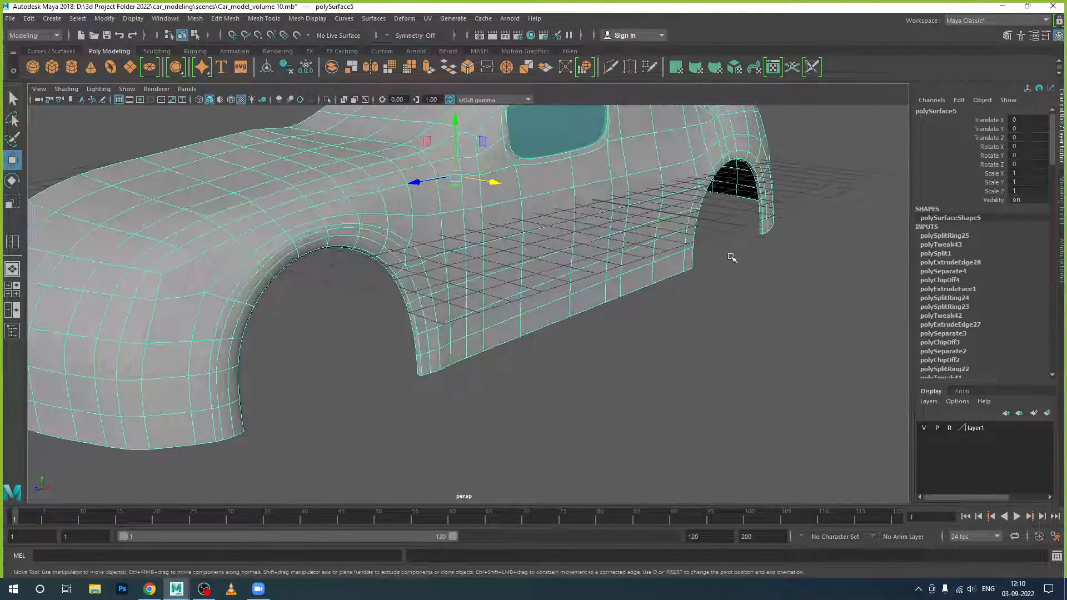
left_click_drag(731, 258, 724, 267, "alt")
right_click_drag(724, 267, 836, 243, "alt")
middle_click_drag(836, 243, 723, 251, "alt")
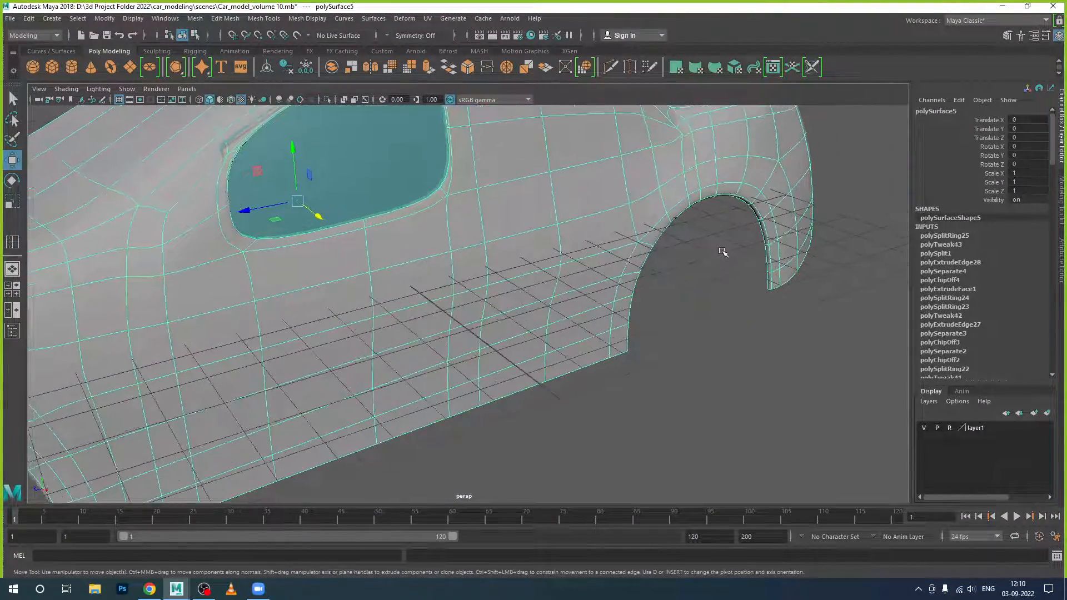
left_click_drag(723, 252, 745, 231, "alt")
scroll(737, 237, "down", 1)
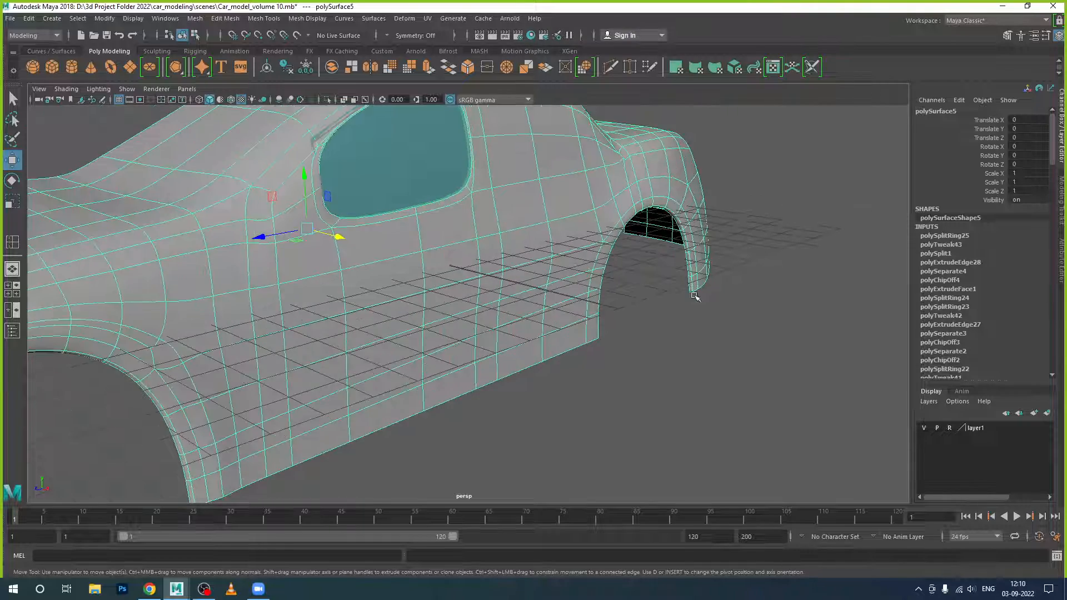
middle_click_drag(695, 296, 779, 267, "alt")
scroll(778, 267, "down", 3)
left_click_drag(648, 327, 683, 300, "alt")
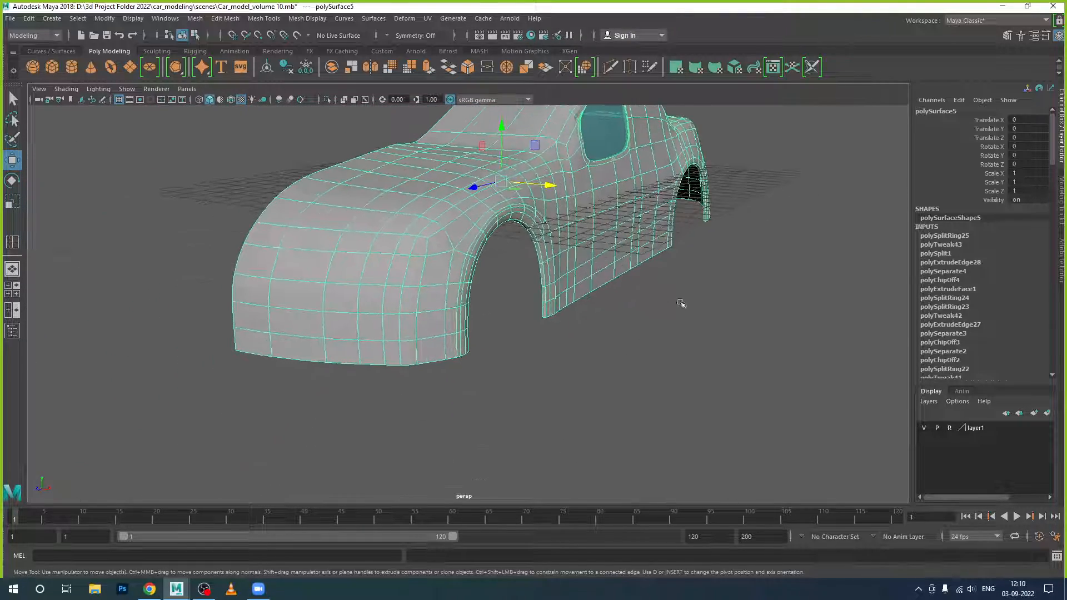
left_click(546, 352)
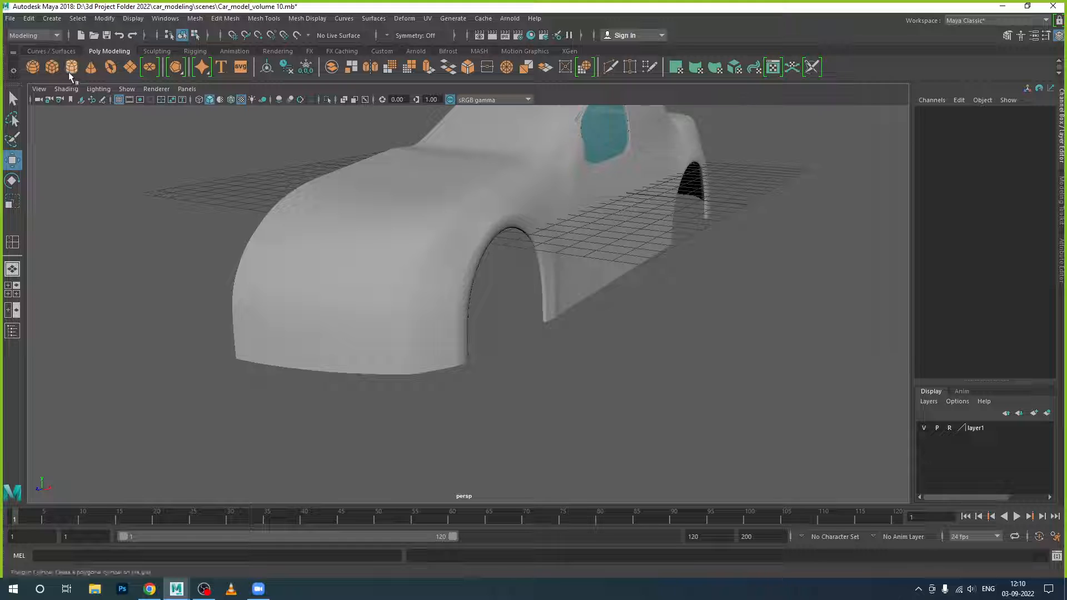
Try out a polygon torus placed beside the car body at Translate X 12.578, and delete it
left_click(110, 68)
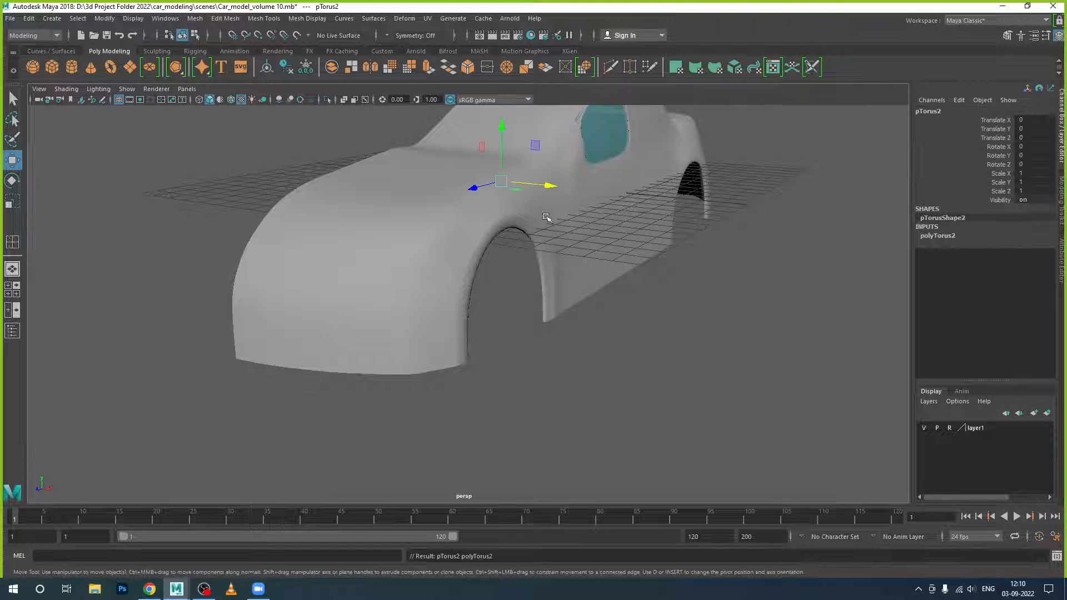
left_click_drag(548, 186, 670, 406)
scroll(670, 407, "up", 4)
middle_click_drag(670, 407, 626, 300, "alt")
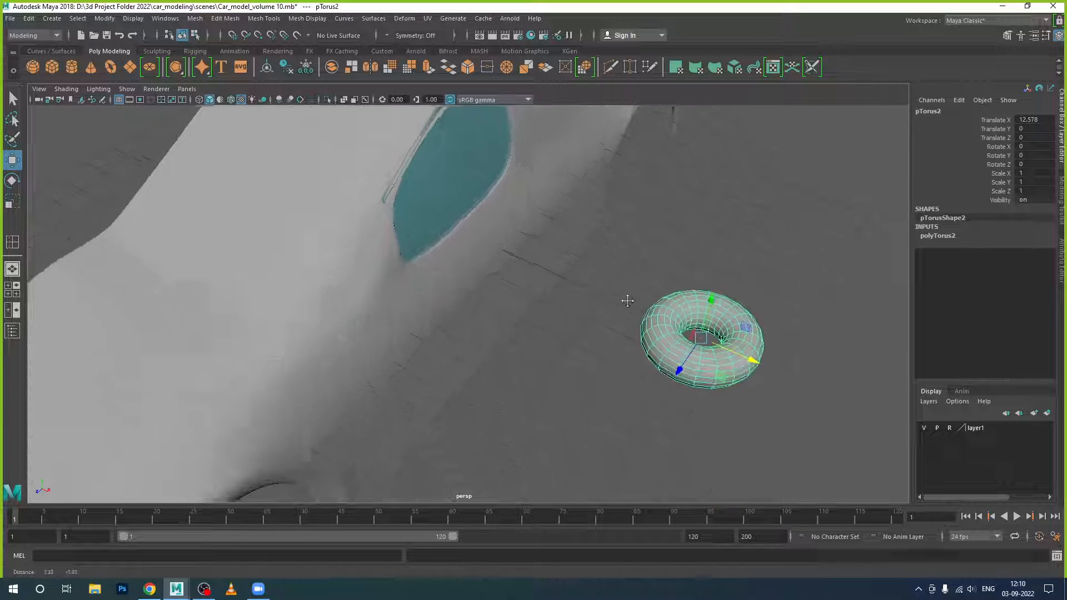
left_click_drag(671, 347, 674, 320, "alt")
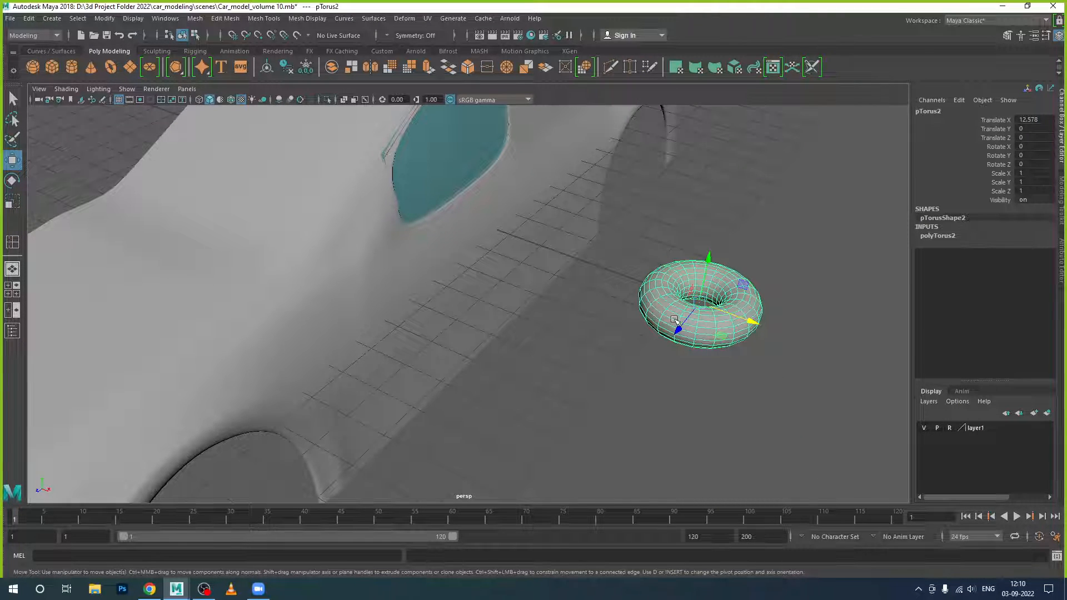
key("Delete")
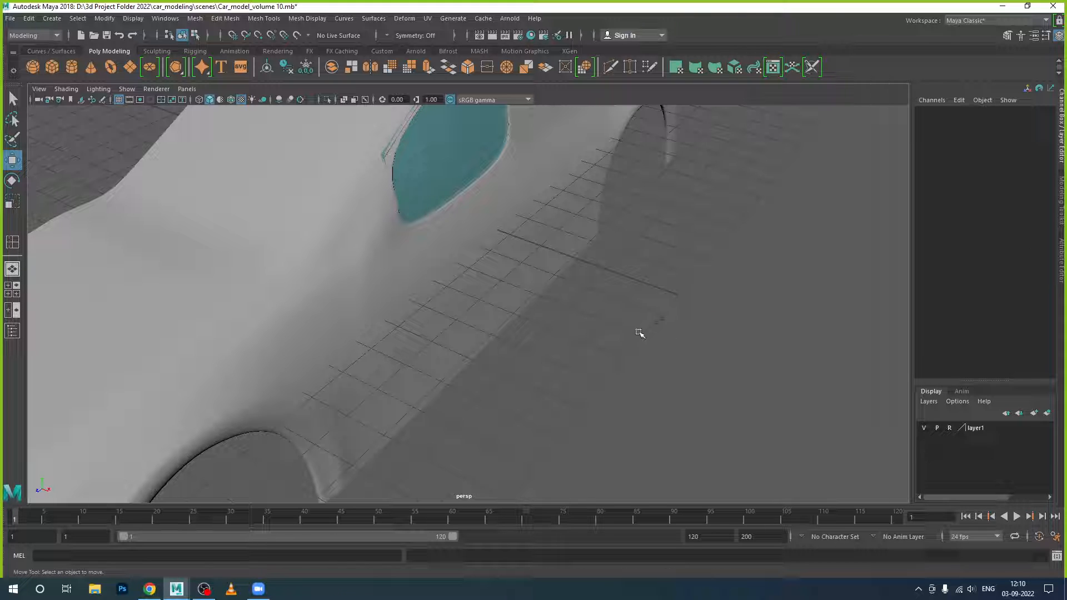
Create a polygon pipe beside the car body and set its Rotate Z to 90
scroll(639, 334, "down", 2)
left_click(52, 18)
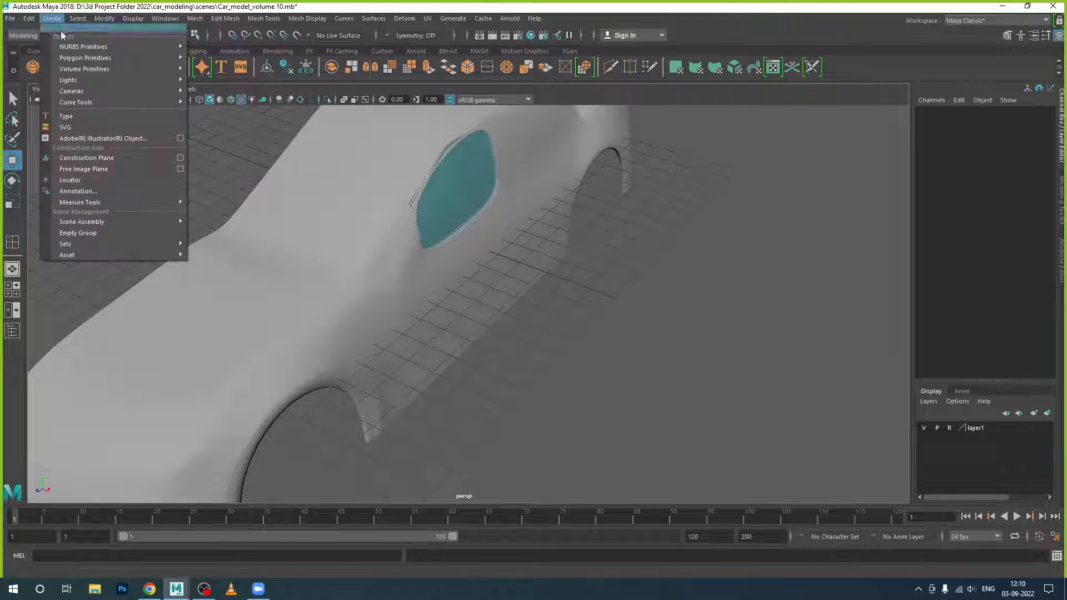
mouse_move(112, 59)
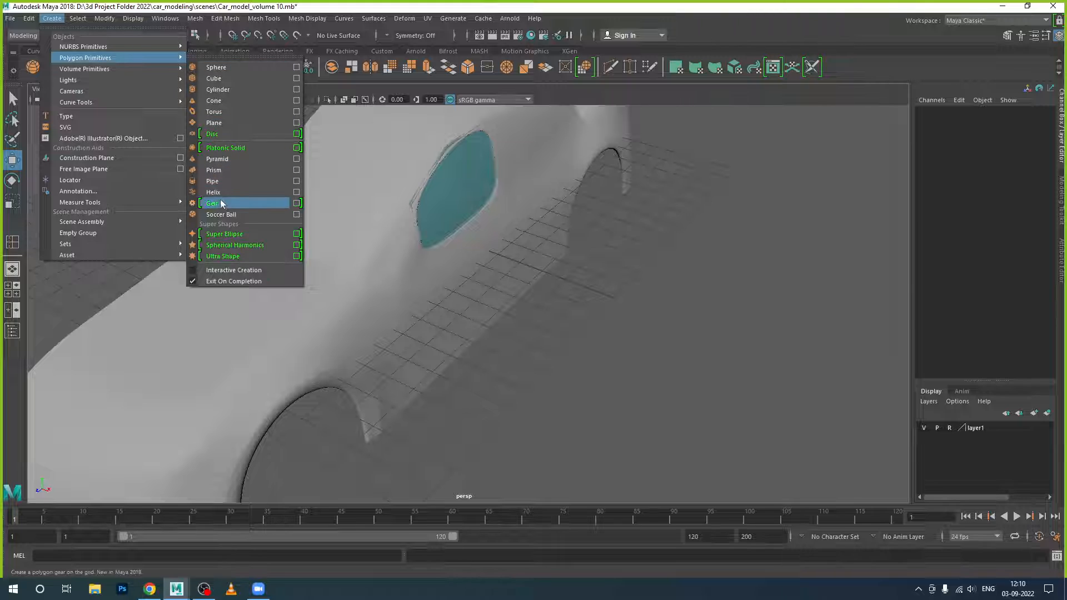
left_click(225, 182)
left_click_drag(610, 267, 598, 327, "alt")
key("e")
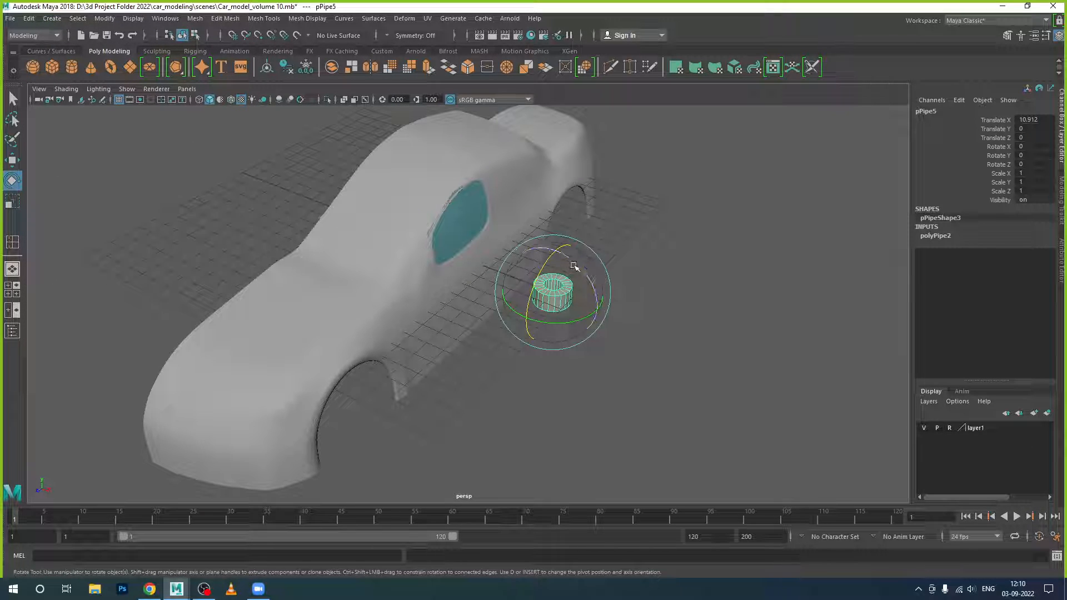
left_click_drag(574, 267, 589, 325)
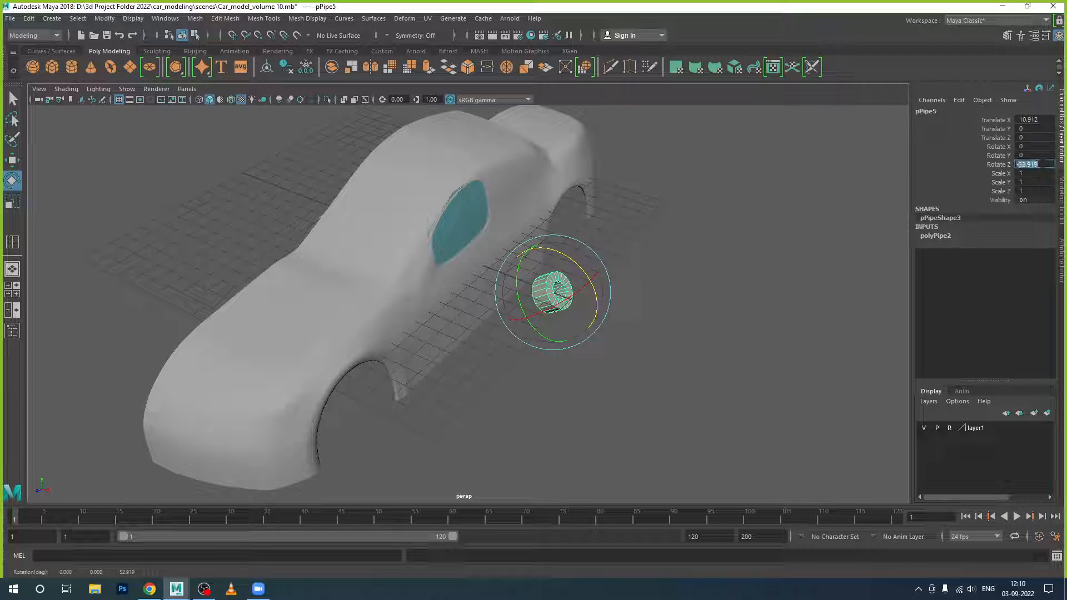
type("90")
key("Return")
type("w")
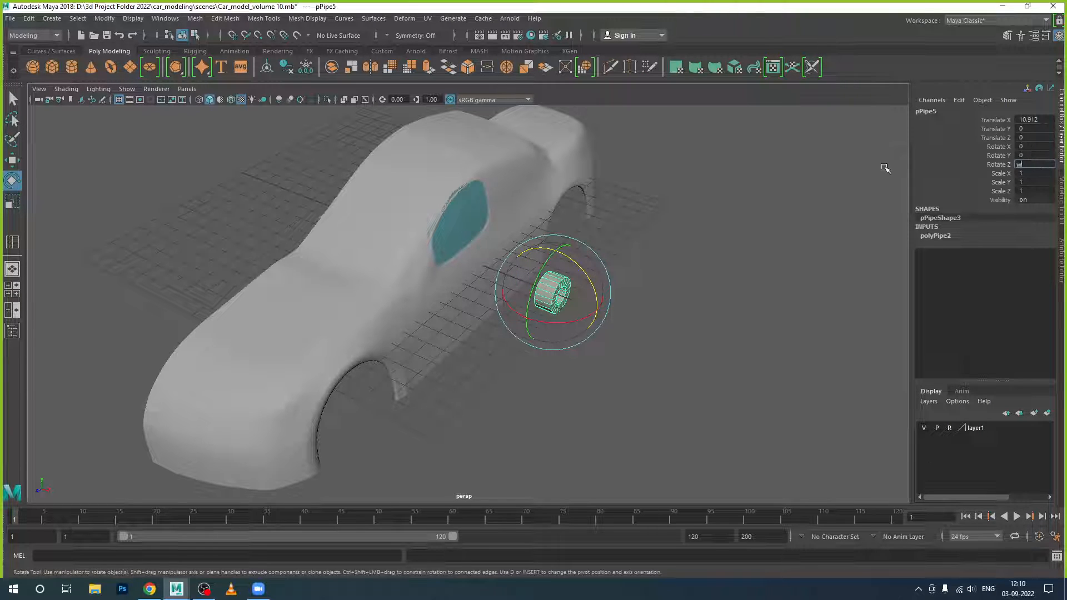
type("w")
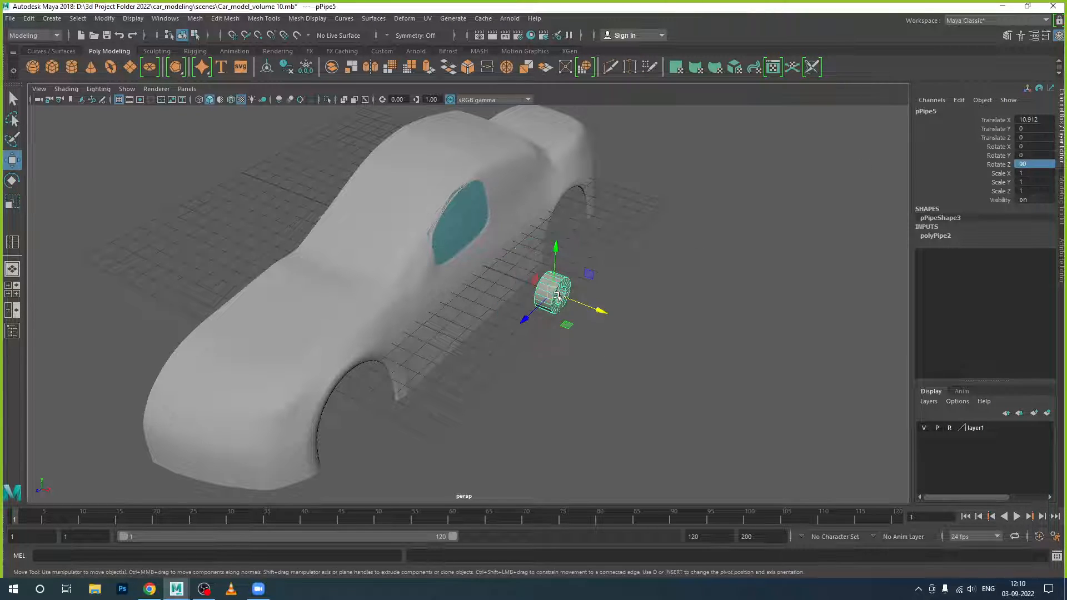
Move the pipe onto the blueprint's front wheel centre in the side view, at about Translate Y -2.481 and Z 10.816
left_click_drag(533, 309, 382, 442)
key("space")
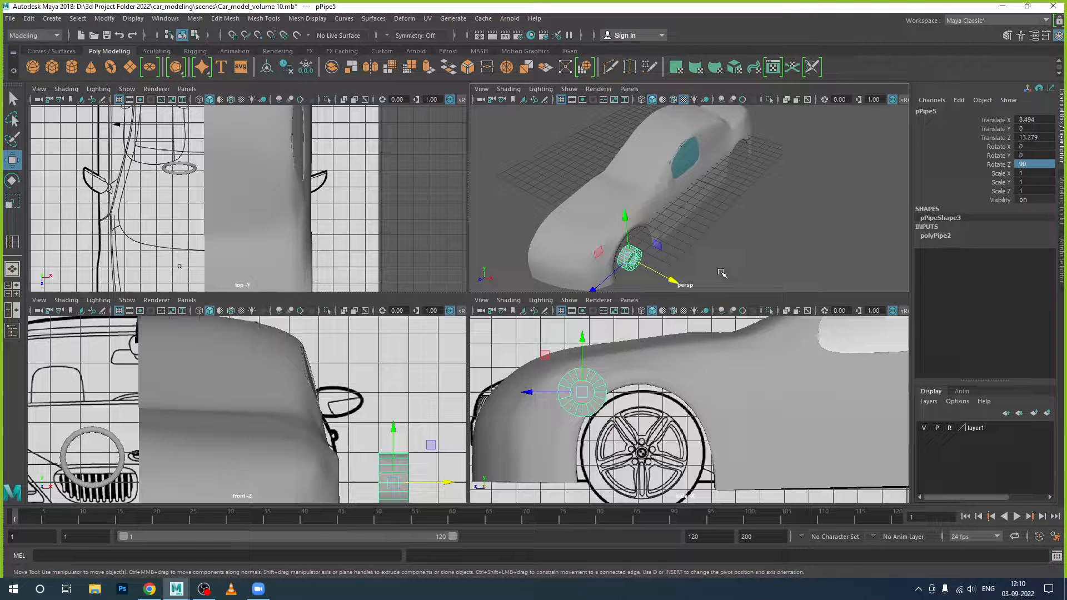
key("space")
key("space")
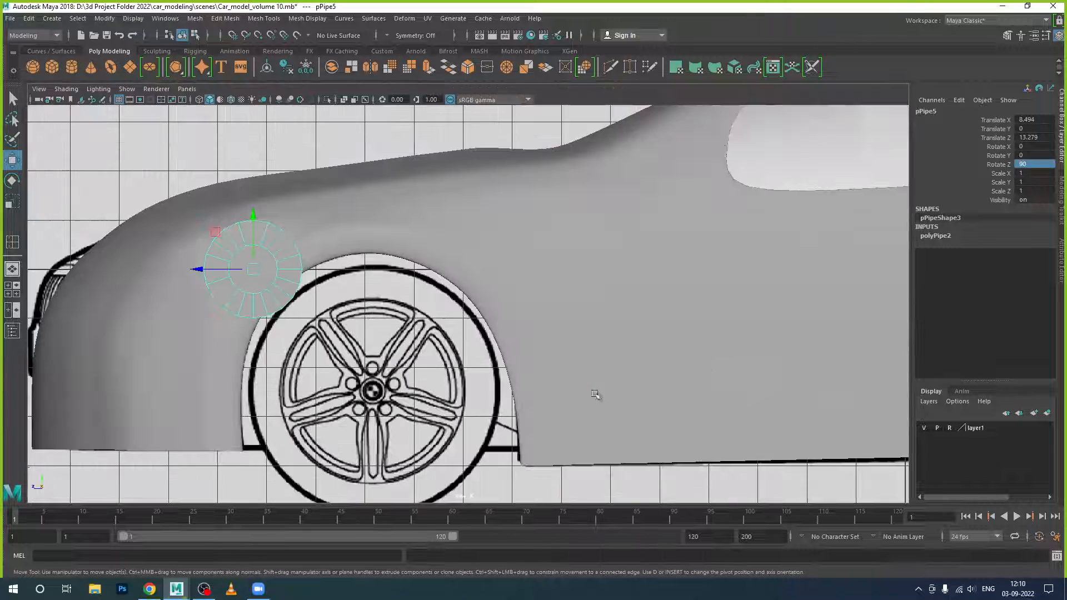
scroll(584, 389, "down", 3)
left_click_drag(329, 252, 328, 331)
left_click_drag(283, 363, 358, 363)
left_click_drag(409, 309, 409, 312)
left_click_drag(389, 362, 406, 333)
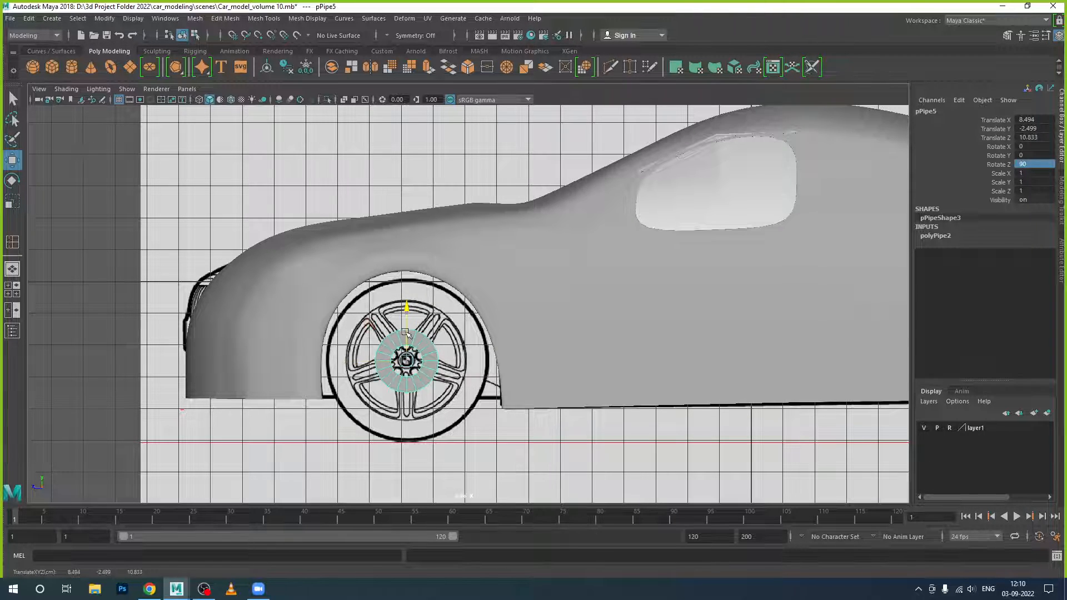
left_click_drag(363, 363, 365, 364)
Set the pipe's radius to 2.5 to match the outer edge of the blueprint tyre
left_click(955, 236)
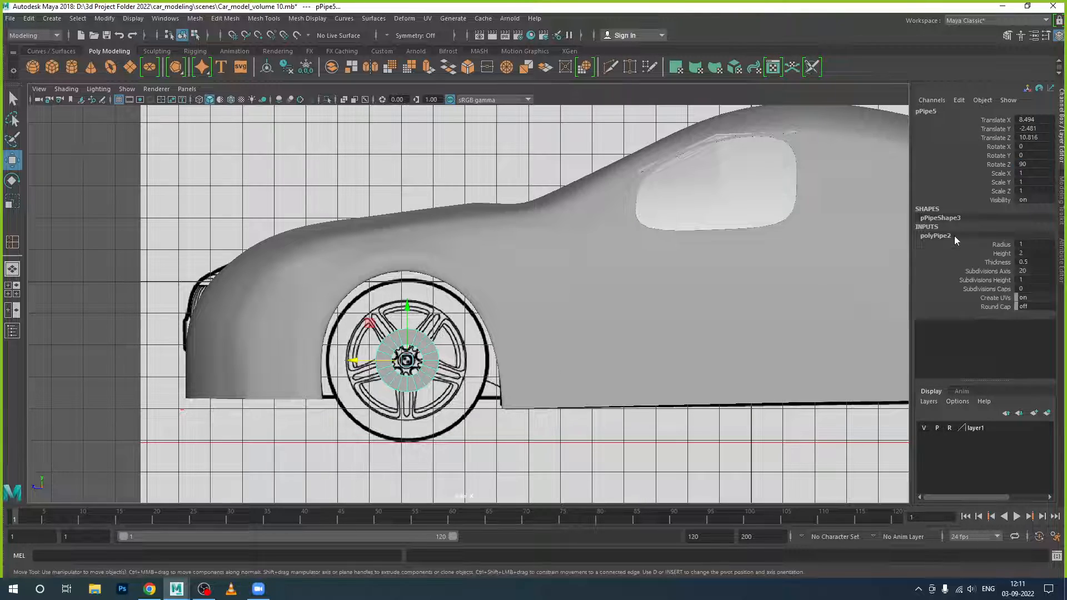
double_click(1038, 246)
type("2")
key("Return")
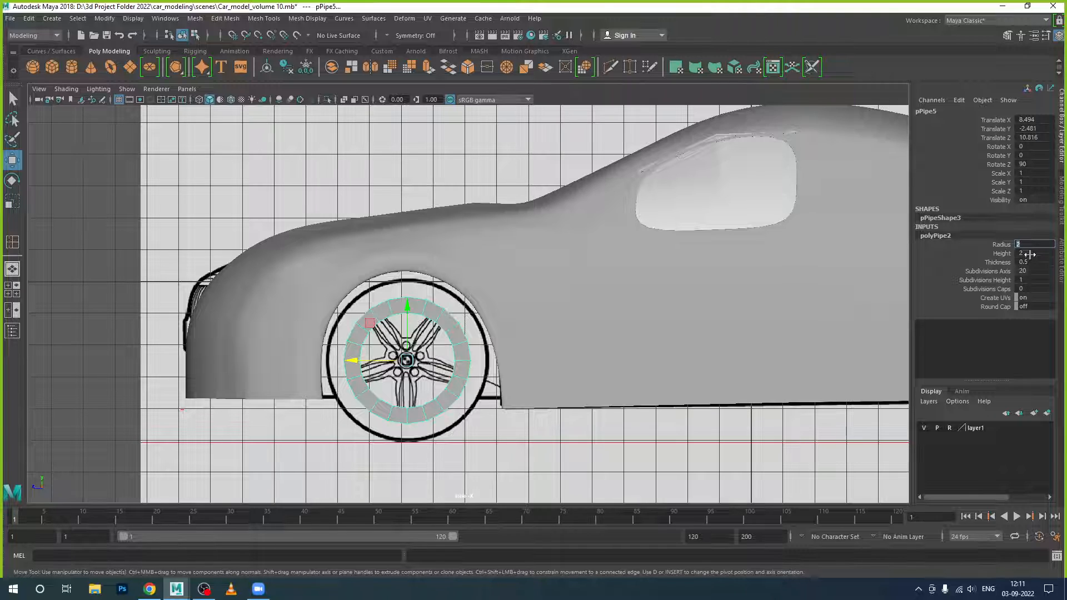
key("Return")
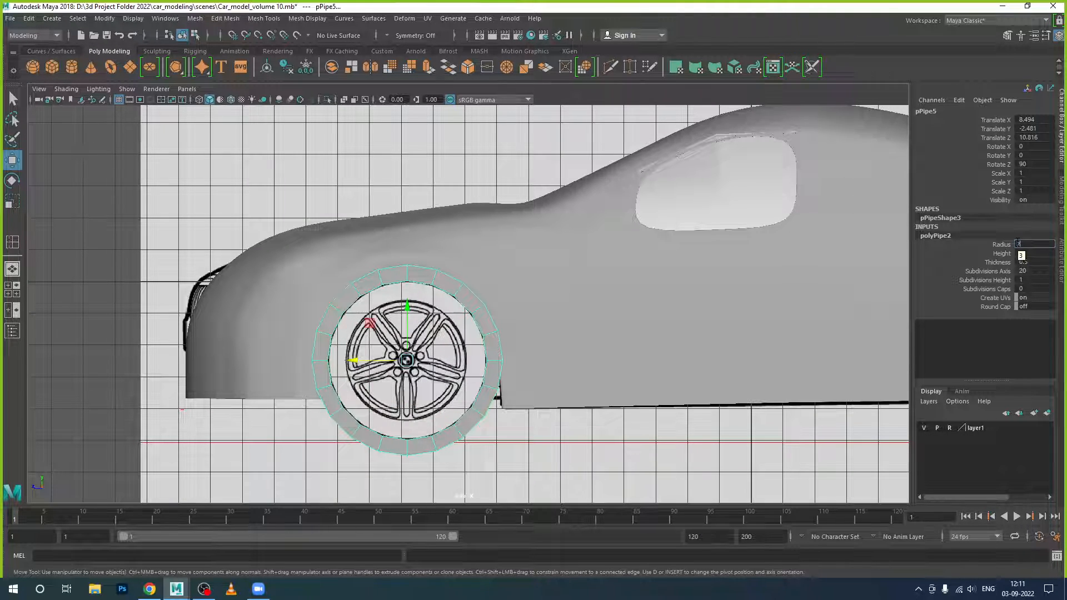
type("2.5")
key("Return")
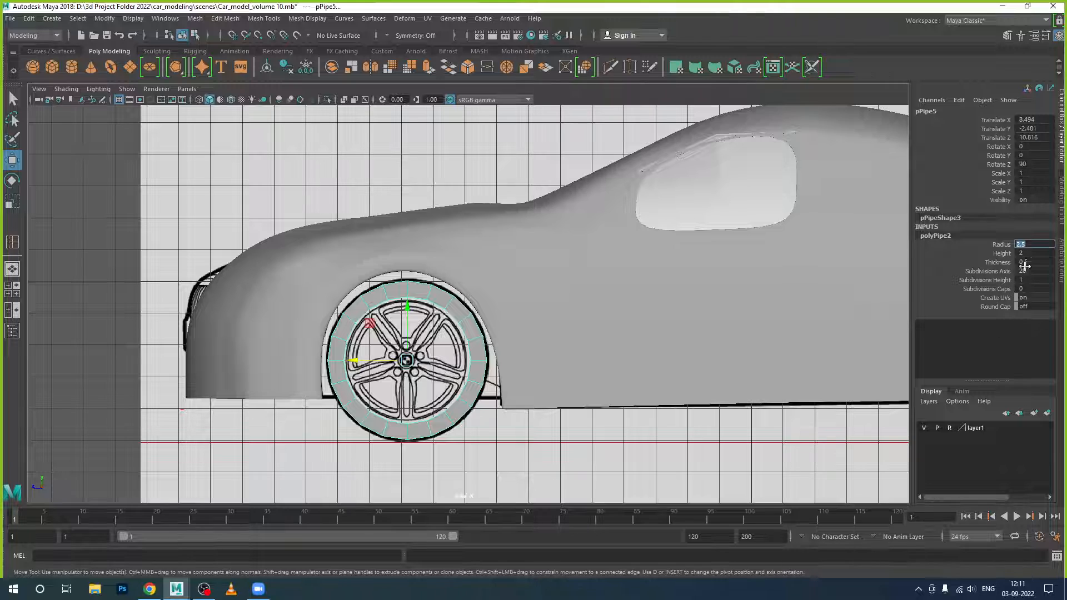
Set the pipe's thickness to 0.7
type("0.6")
key("Return")
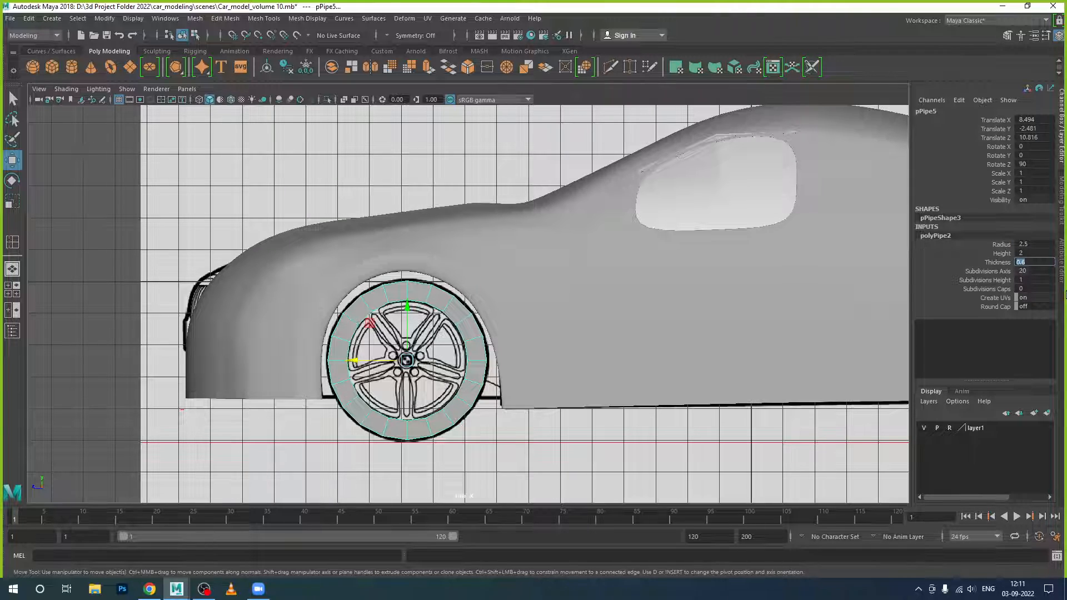
type("0.7")
key("Return")
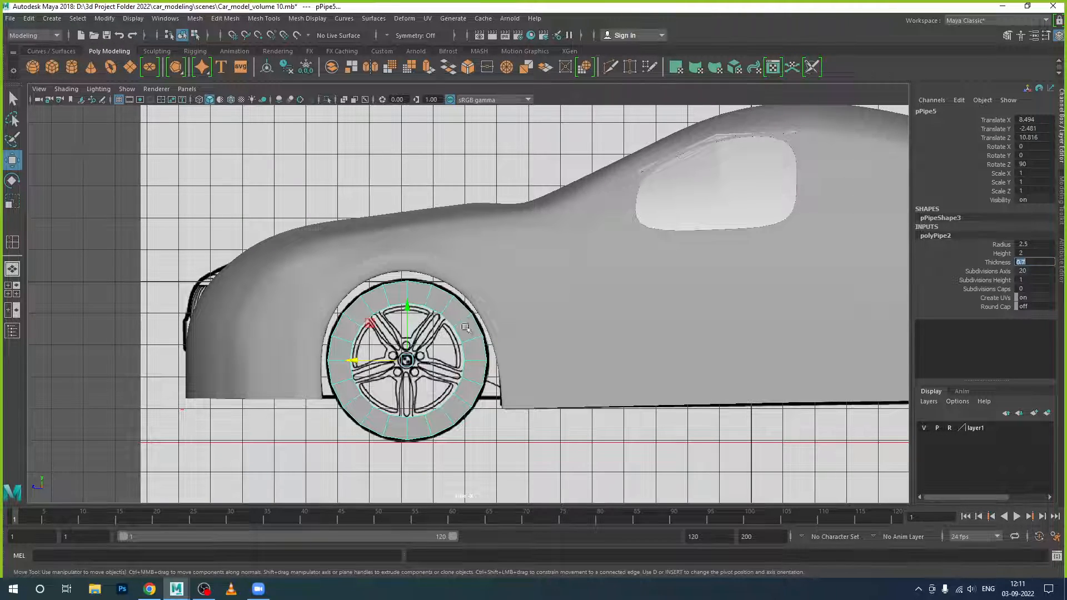
Move the pipe sideways over the blueprint's front tyre in the front view, at about Translate X 5.71
key("space")
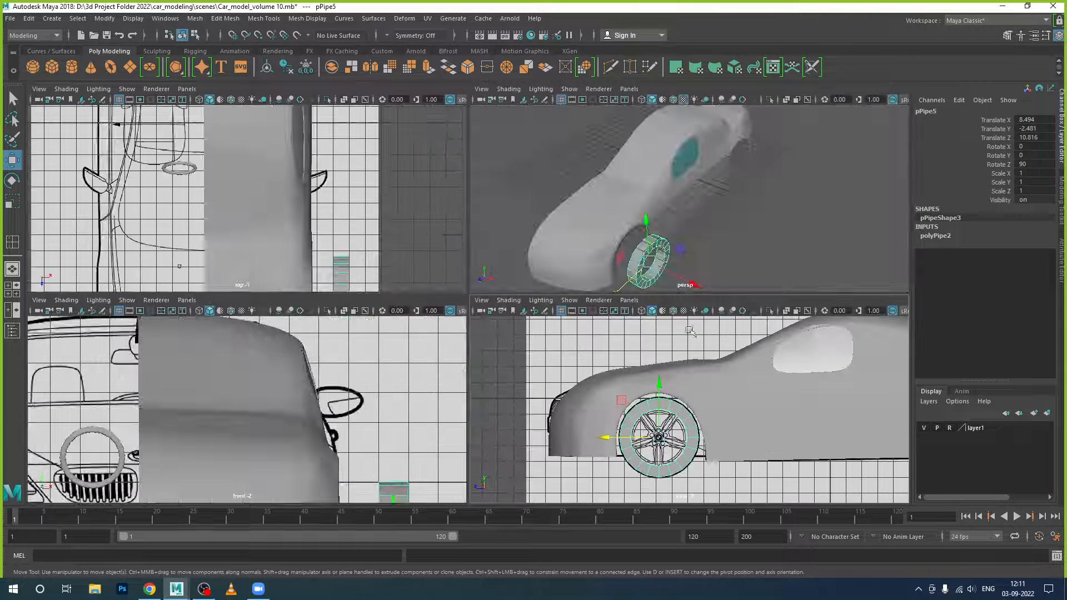
key("space")
left_click(590, 378)
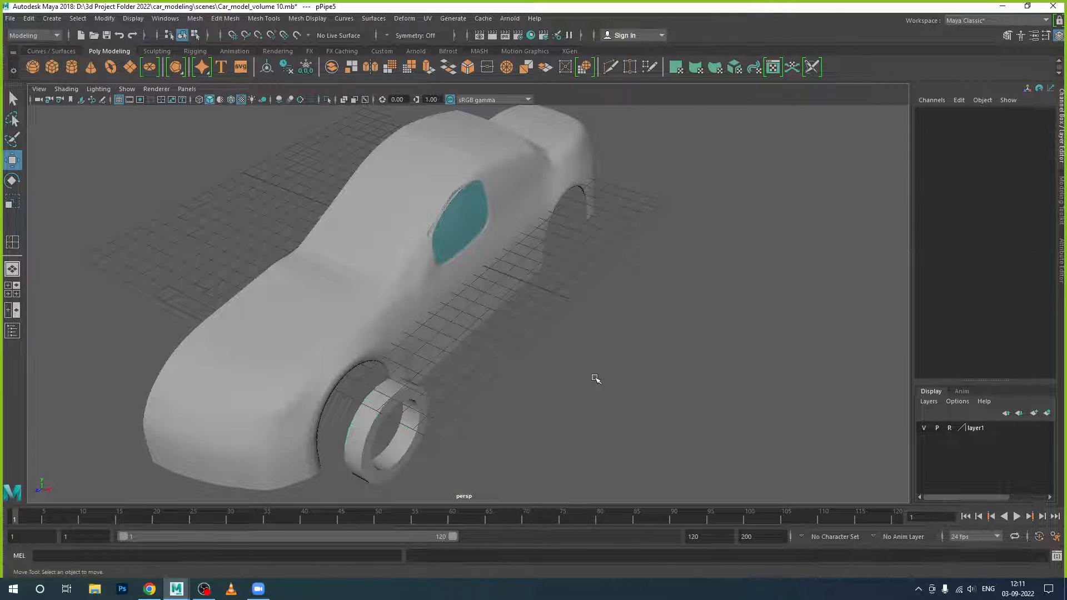
left_click(370, 407)
key("space")
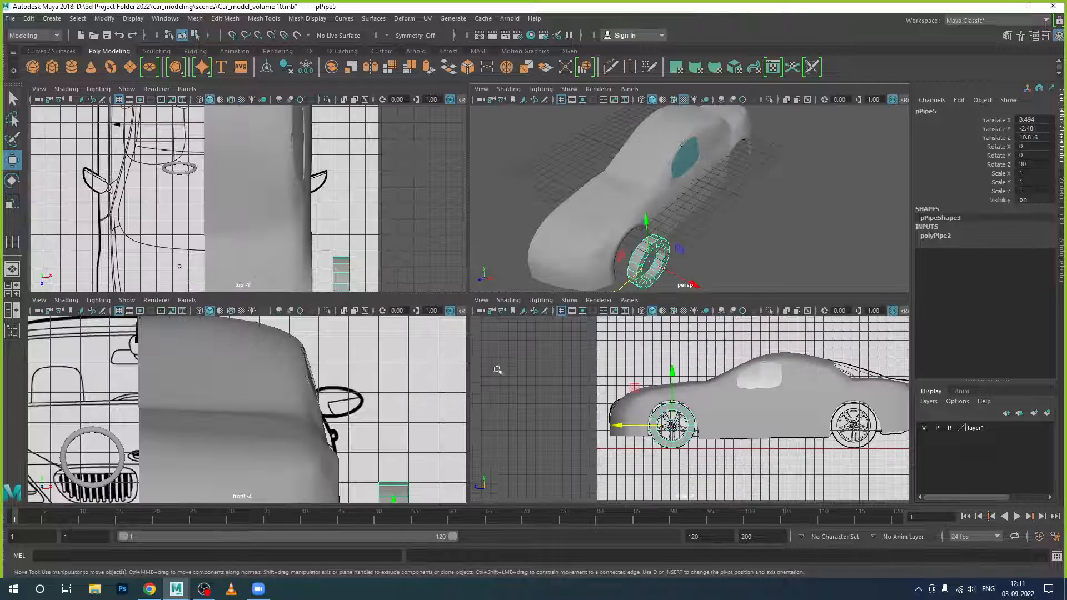
key("space")
scroll(398, 388, "down", 3)
middle_click_drag(557, 432, 558, 361, "alt")
scroll(560, 362, "up", 2)
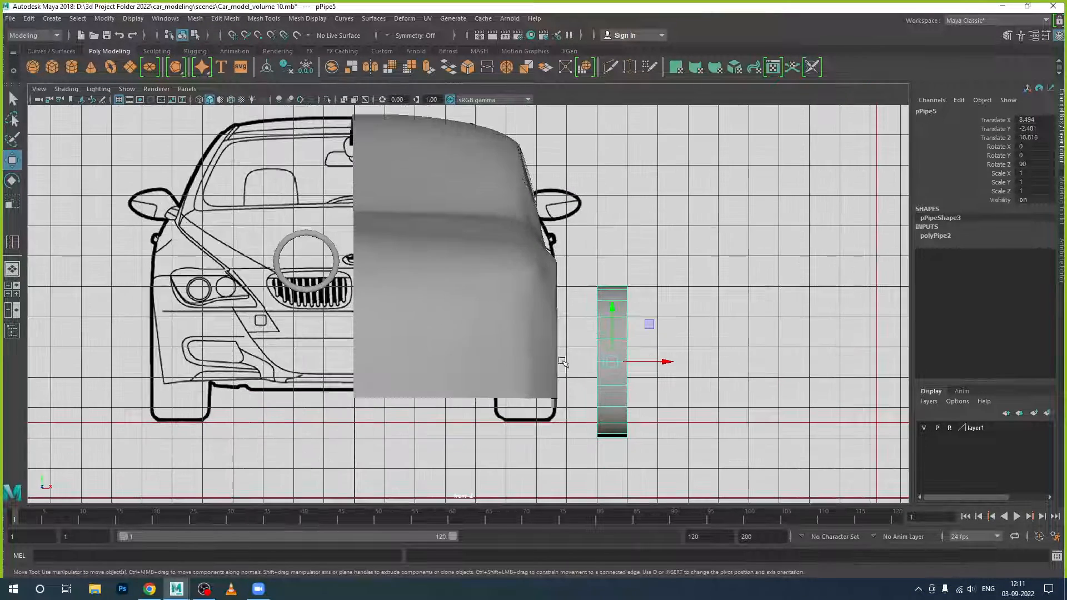
left_click_drag(660, 362, 574, 373)
Set the pipe's height to 4 and shift it to about Translate X 5.619 to cover the blueprint tyre's width
left_click(935, 236)
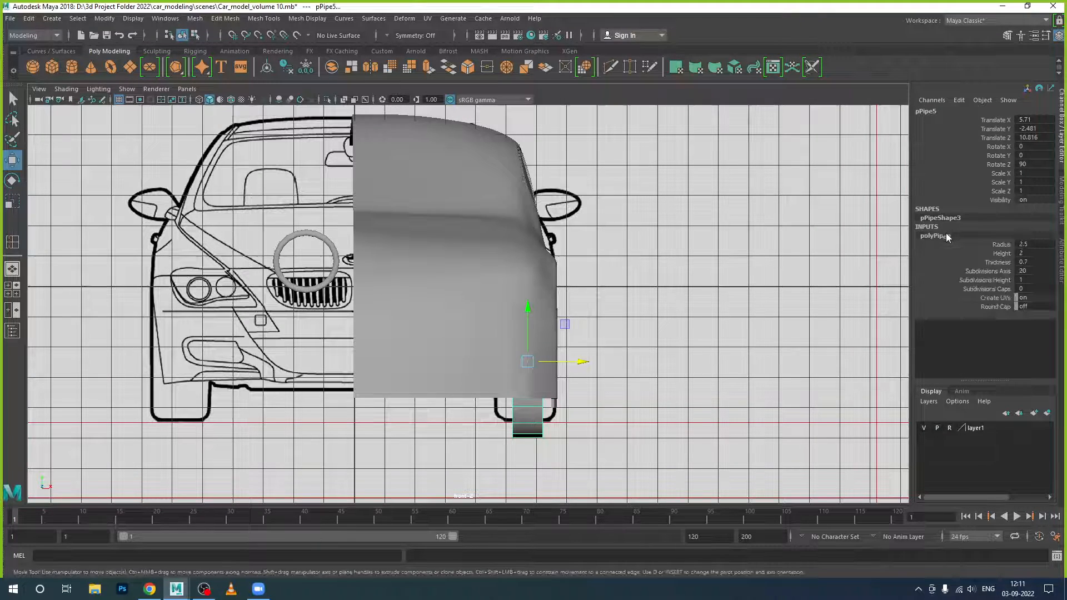
double_click(1031, 253)
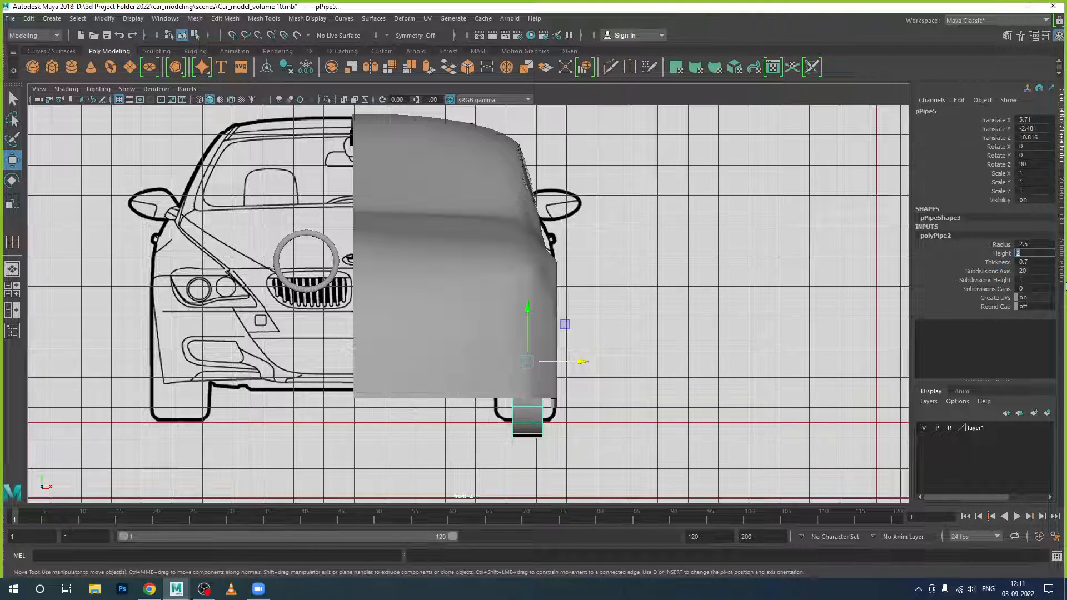
type("3")
key("Return")
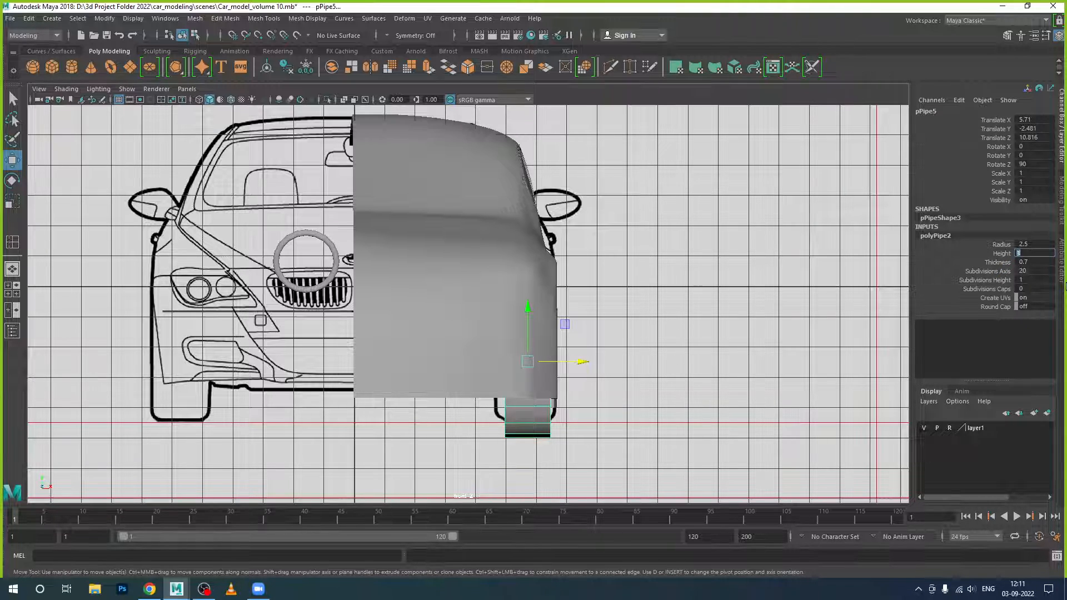
type("4")
key("Return")
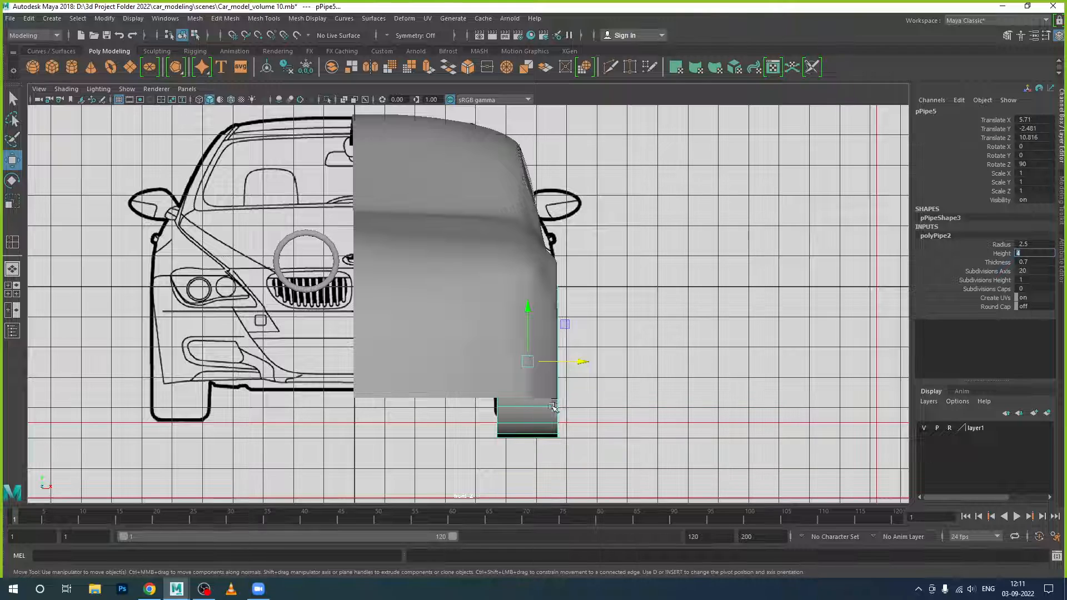
left_click_drag(580, 362, 575, 362)
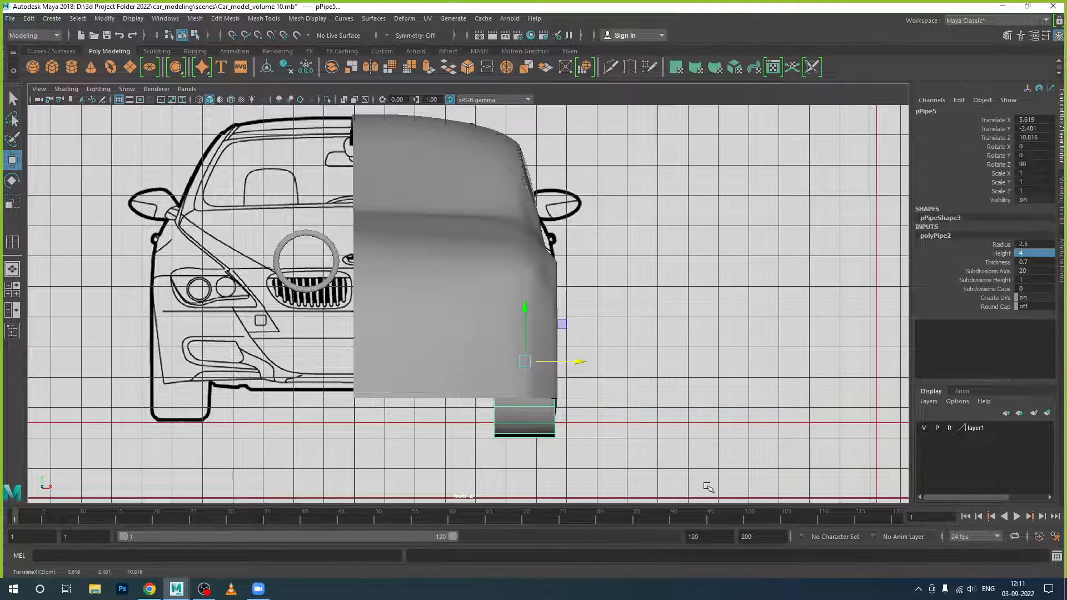
Pull the tyre pipe out of the wheel arch in perspective, to about Translate X 11.308
key("space")
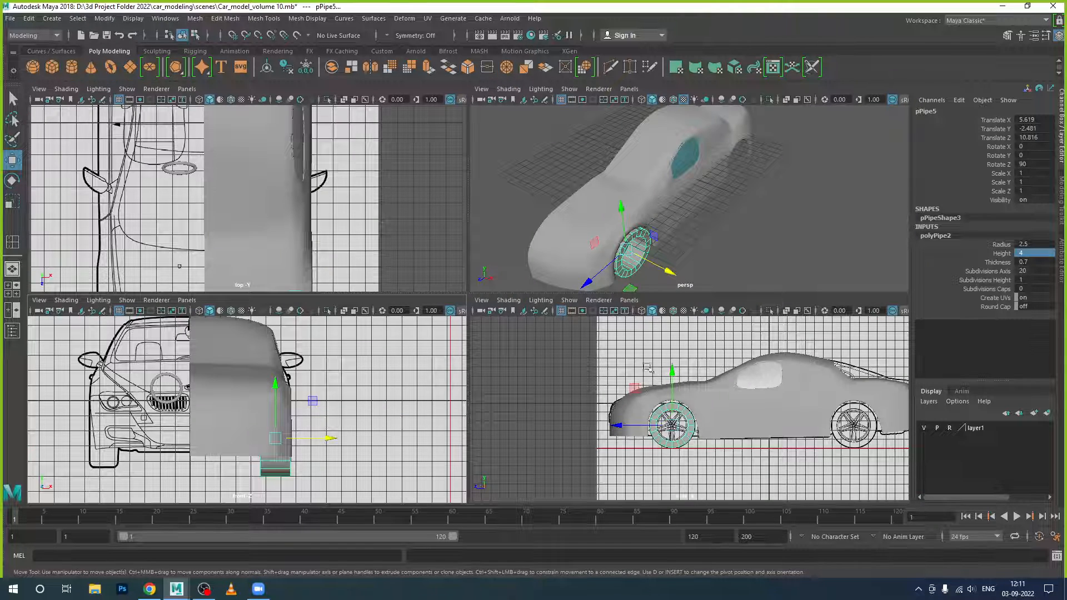
key("space")
left_click_drag(479, 436, 650, 398, "alt")
scroll(492, 367, "up", 3)
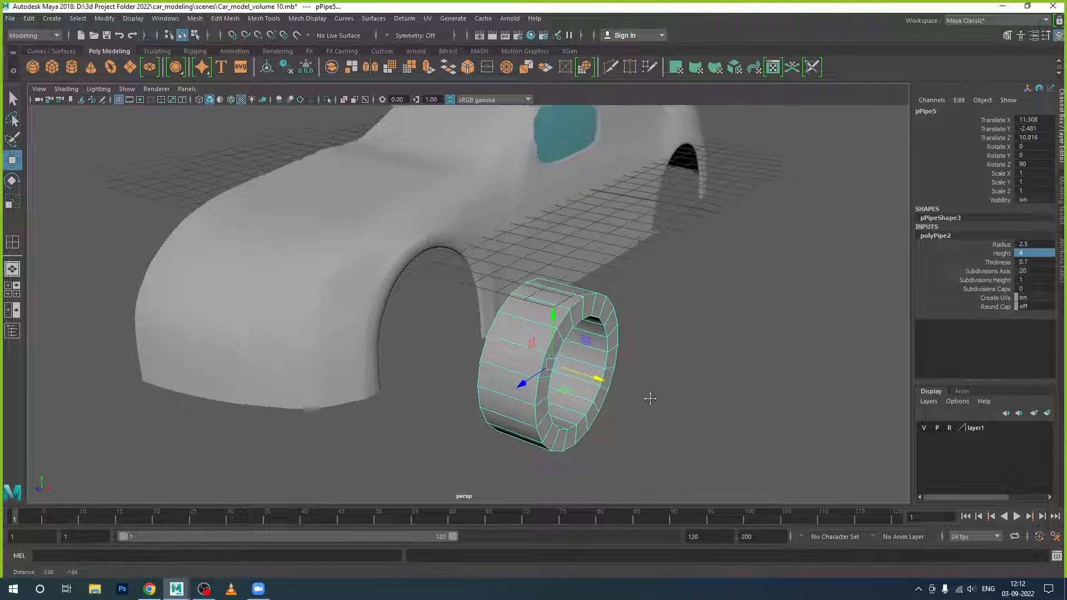
middle_click_drag(651, 399, 639, 375, "alt")
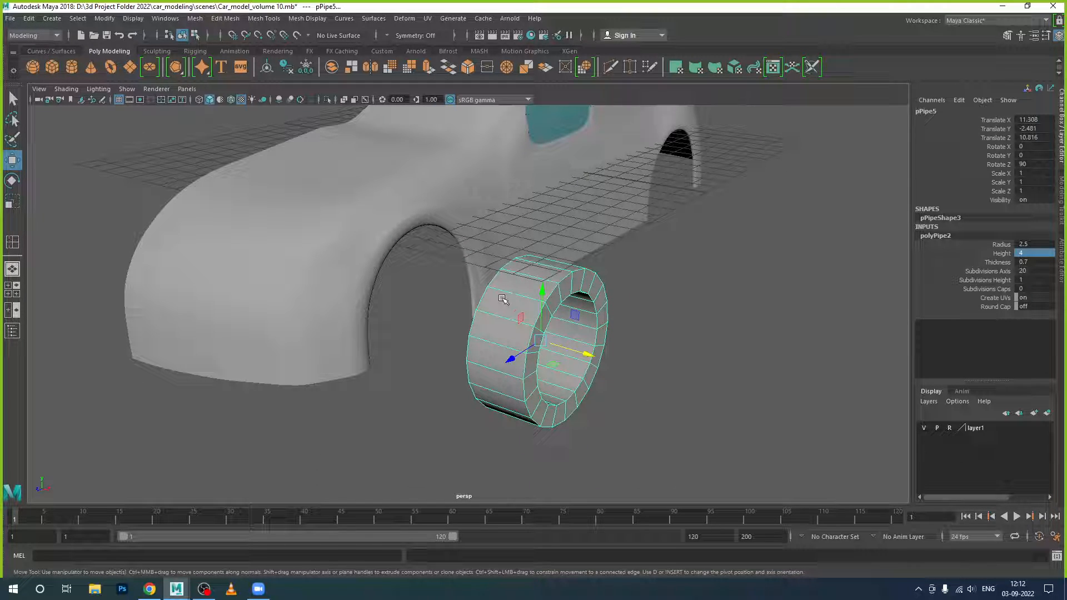
Set the tyre pipe's height subdivisions to 5
left_click(1026, 279)
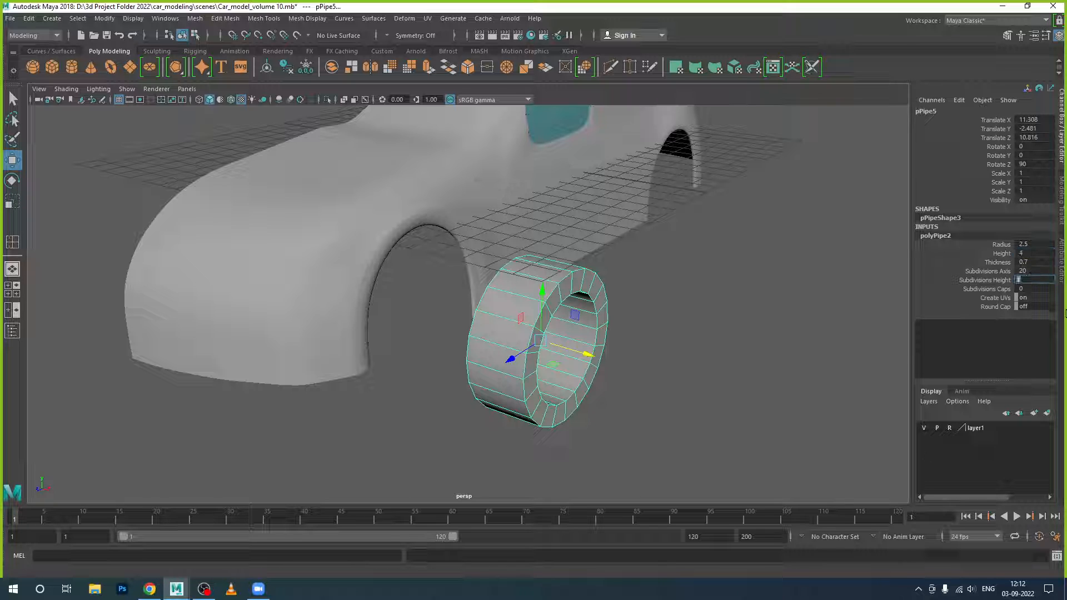
key("Return")
type("5")
key("Return")
scroll(697, 299, "down", 2)
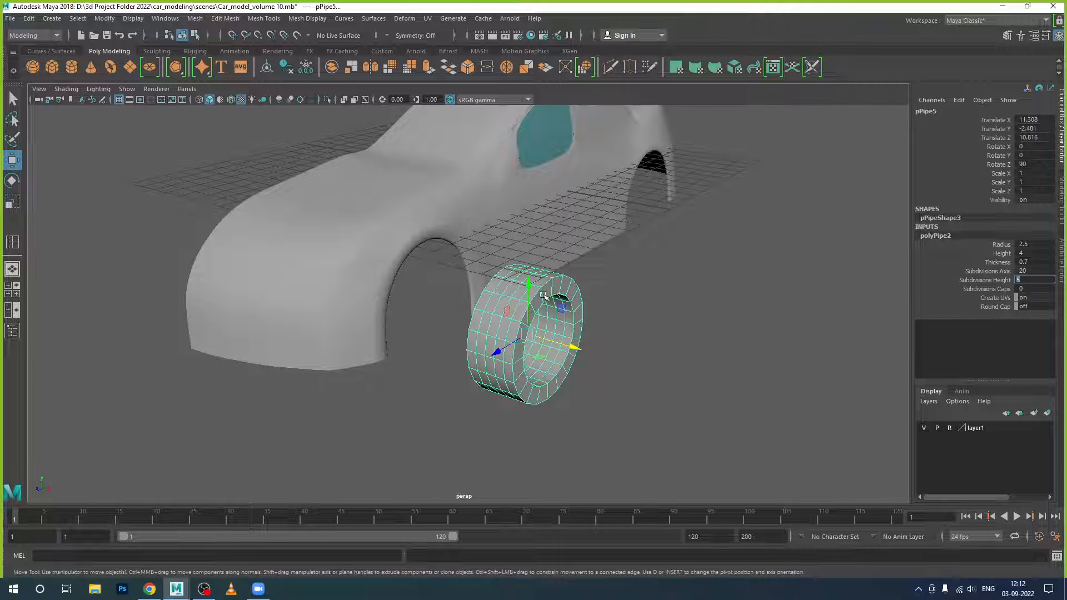
Select the two outer edge loops at the tread corners of the tyre pipe
right_click_drag(546, 289, 546, 240)
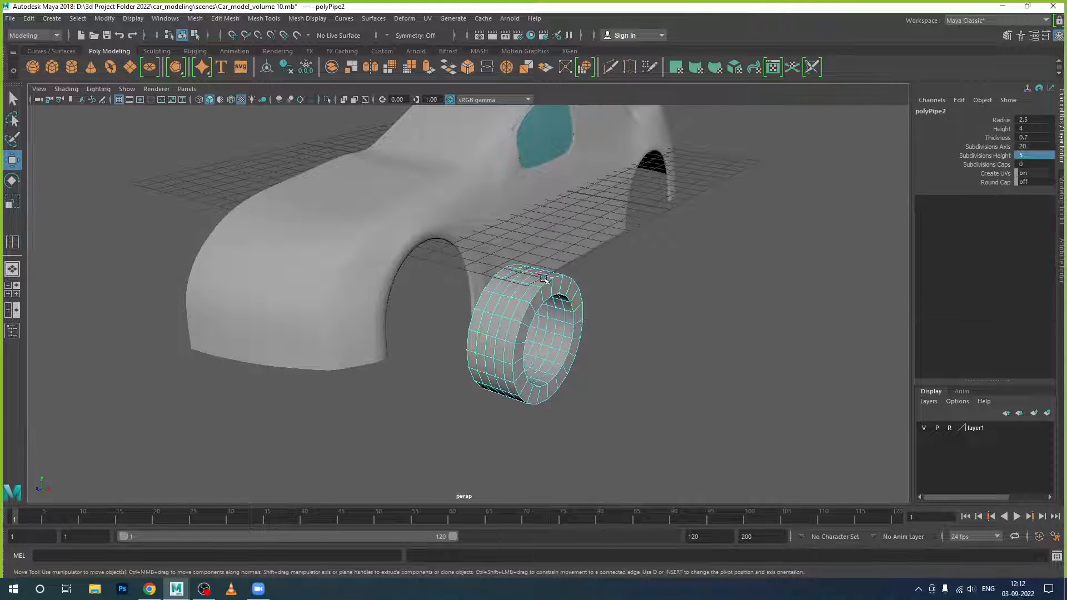
double_click(547, 285)
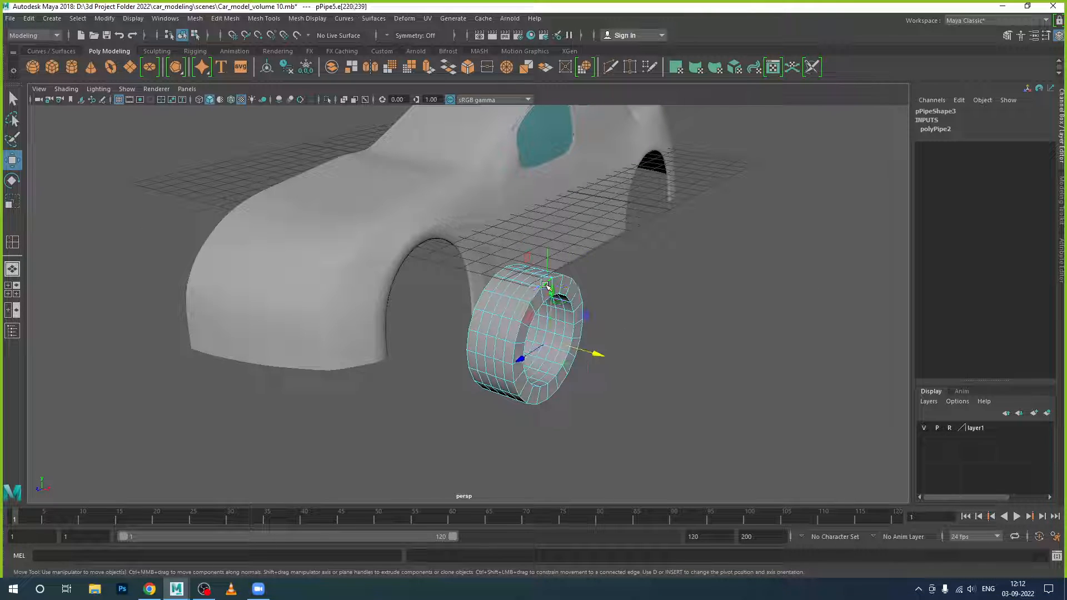
double_click(481, 298)
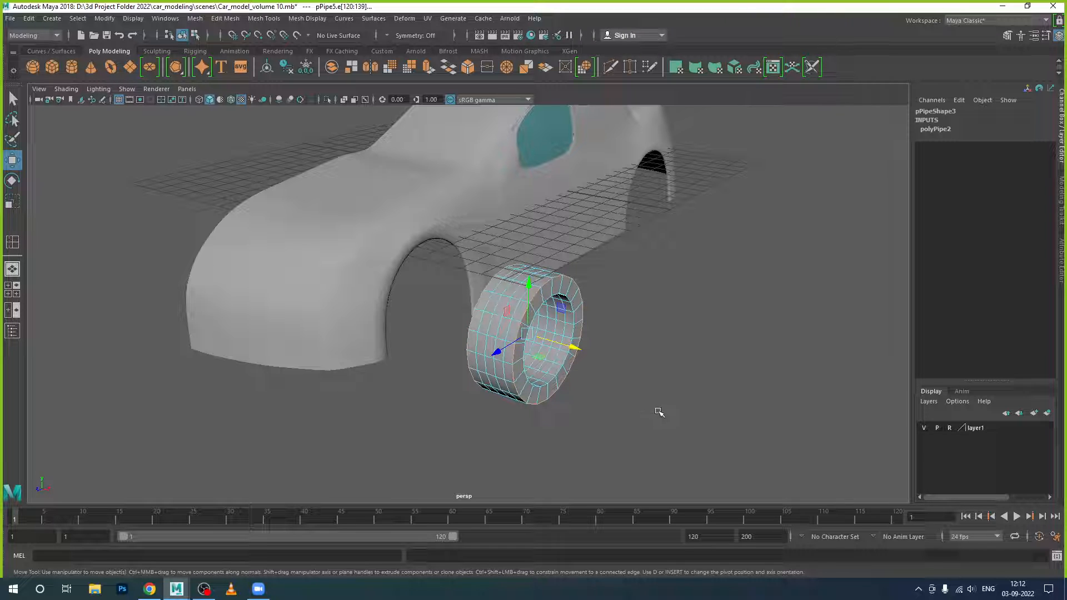
left_click_drag(659, 411, 559, 383, "alt")
scroll(560, 374, "up", 3)
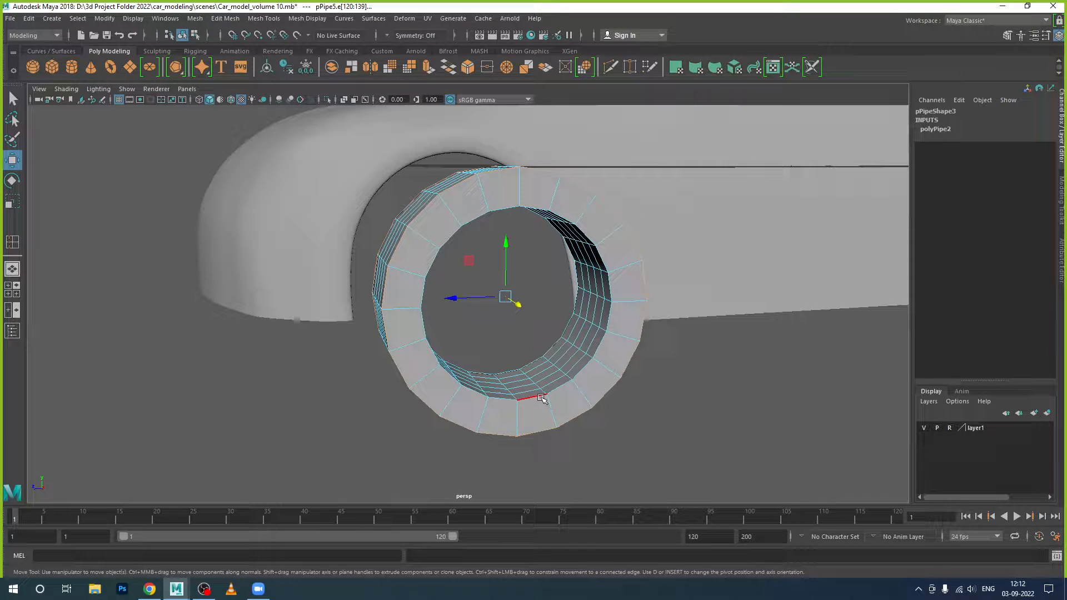
left_click(544, 399)
scroll(551, 389, "down", 3)
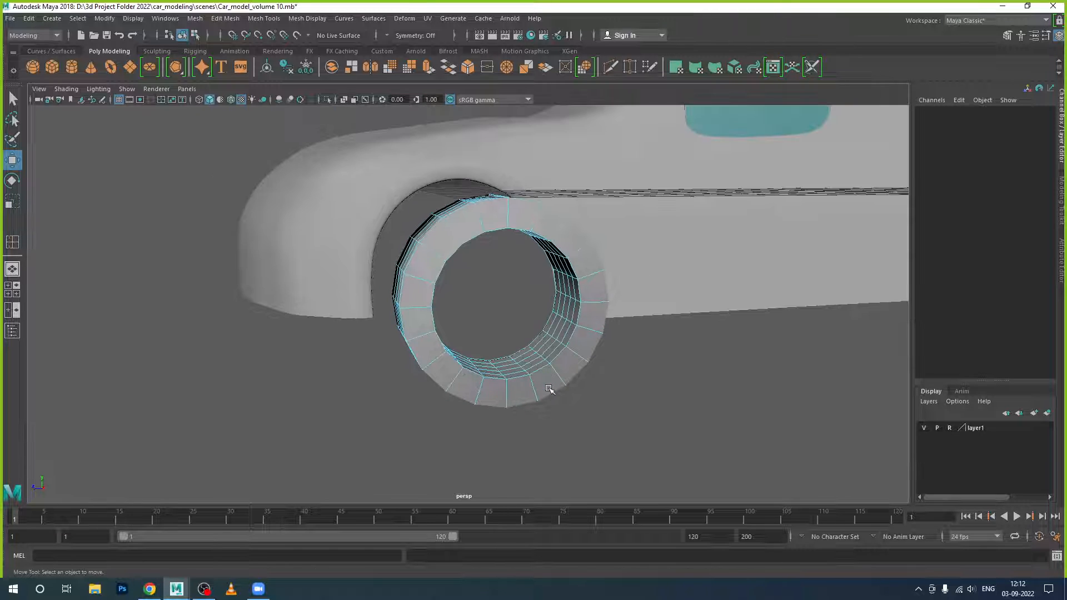
key("r")
scroll(552, 390, "down", 3)
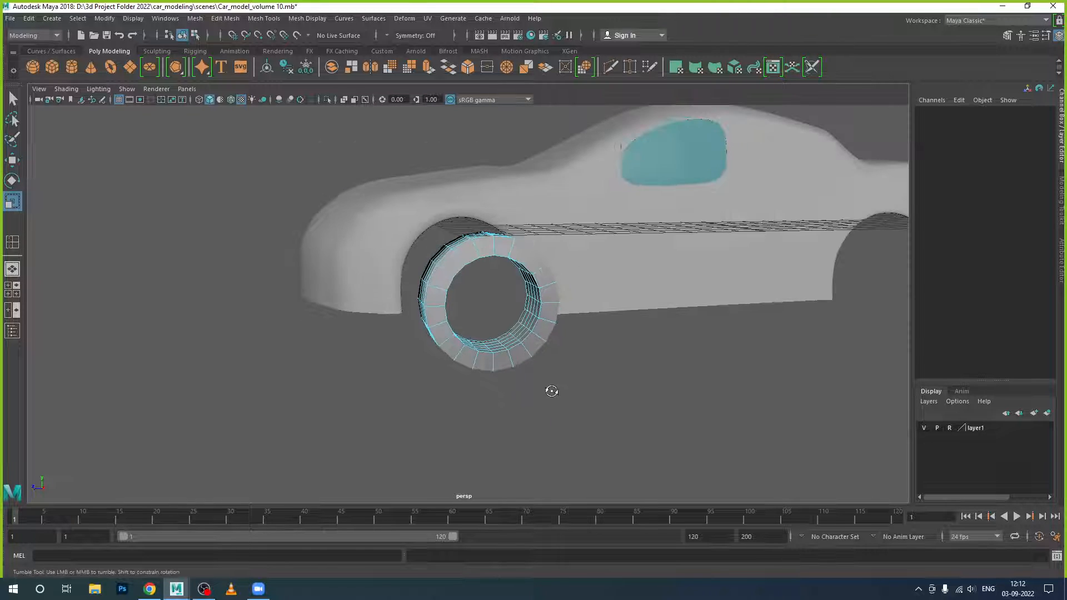
left_click_drag(552, 392, 578, 396, "alt")
left_click(522, 351)
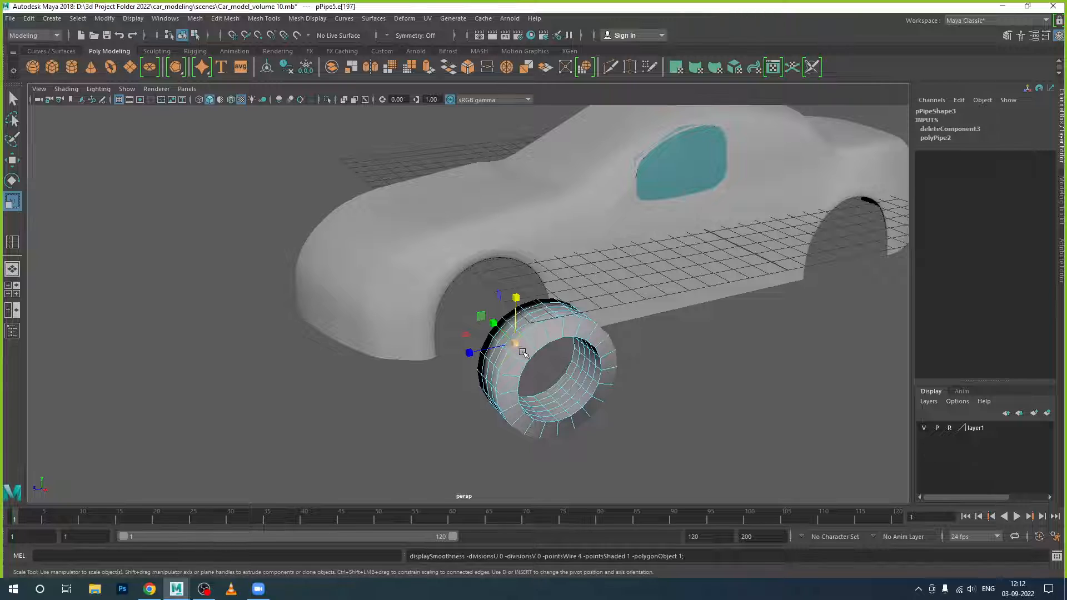
left_click(600, 410)
left_click_drag(600, 410, 621, 445, "alt")
key("ctrl+z")
key("ctrl+z")
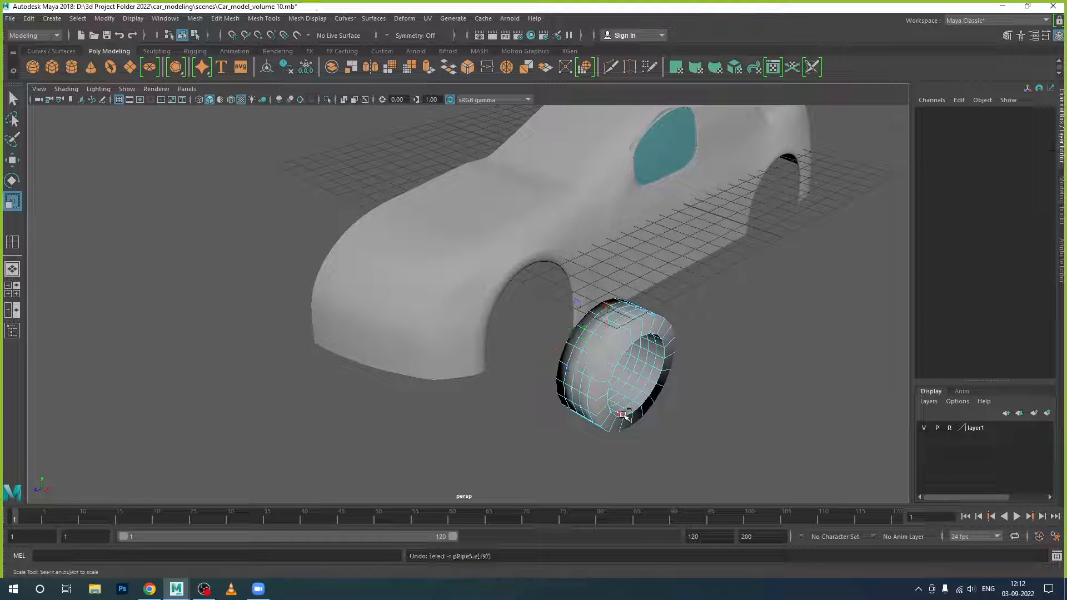
key("ctrl+z")
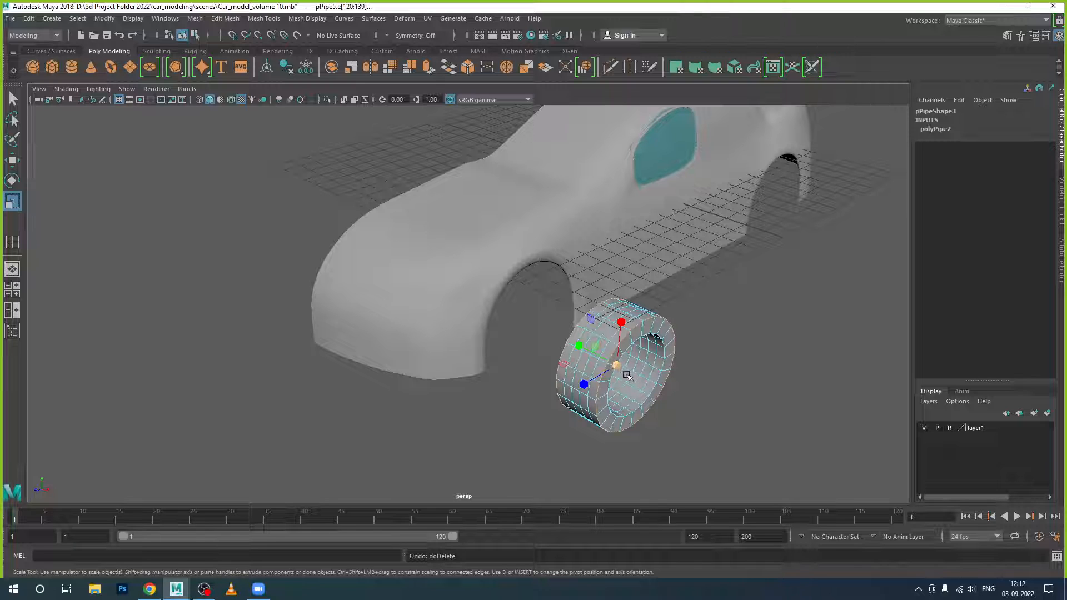
Scale the selected tread-corner edge loops inward and compare the tyre's profile with the blueprint tyre in the front view
left_click_drag(627, 376, 617, 394, "alt")
left_click_drag(538, 368, 610, 386)
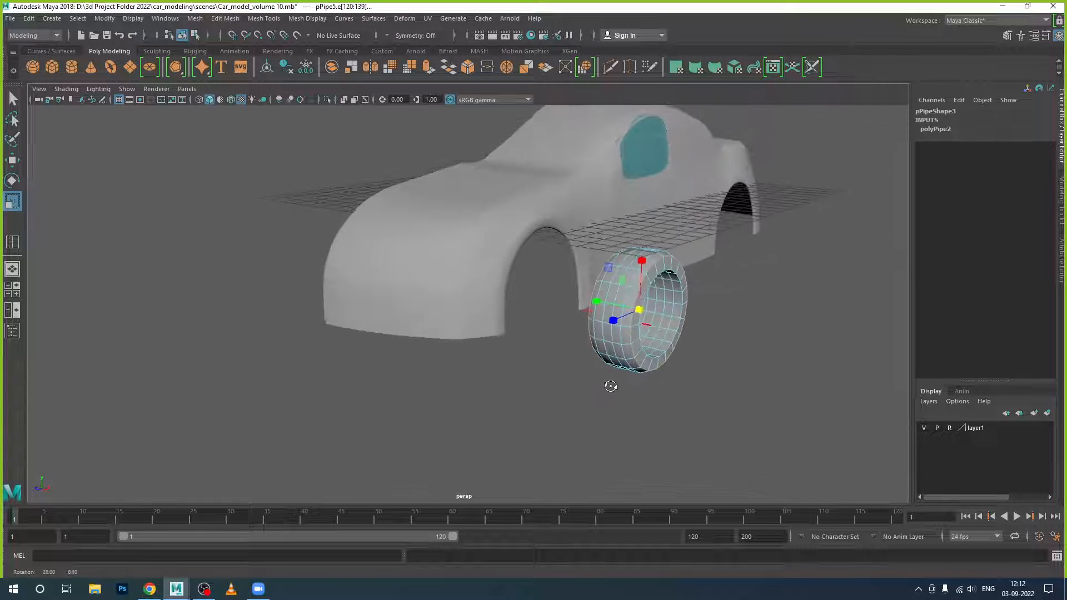
scroll(642, 362, "up", 5)
middle_click_drag(642, 378, 597, 365, "alt")
key("space")
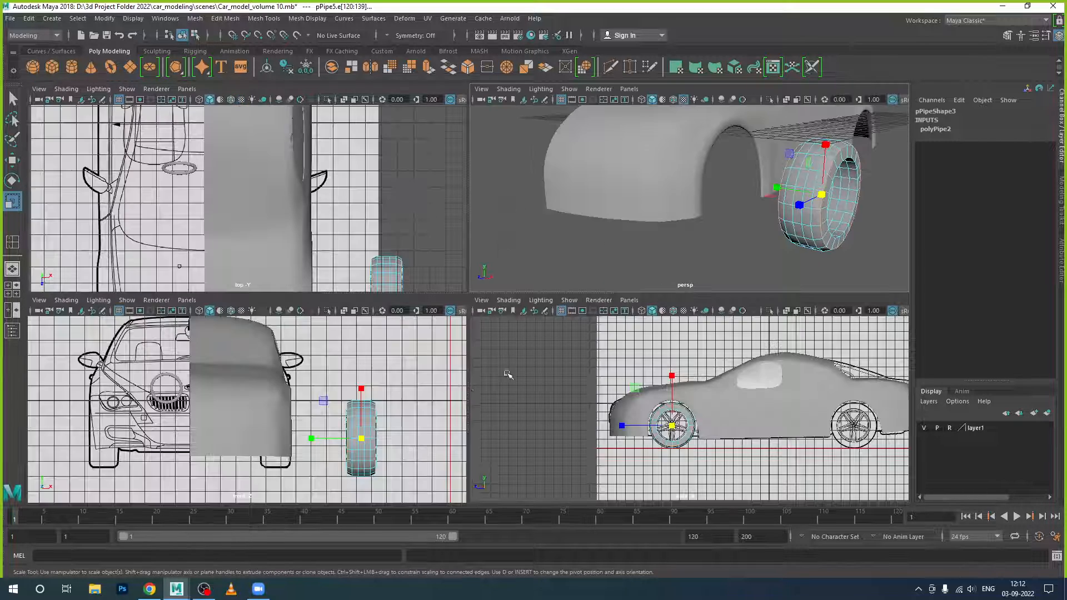
key("space")
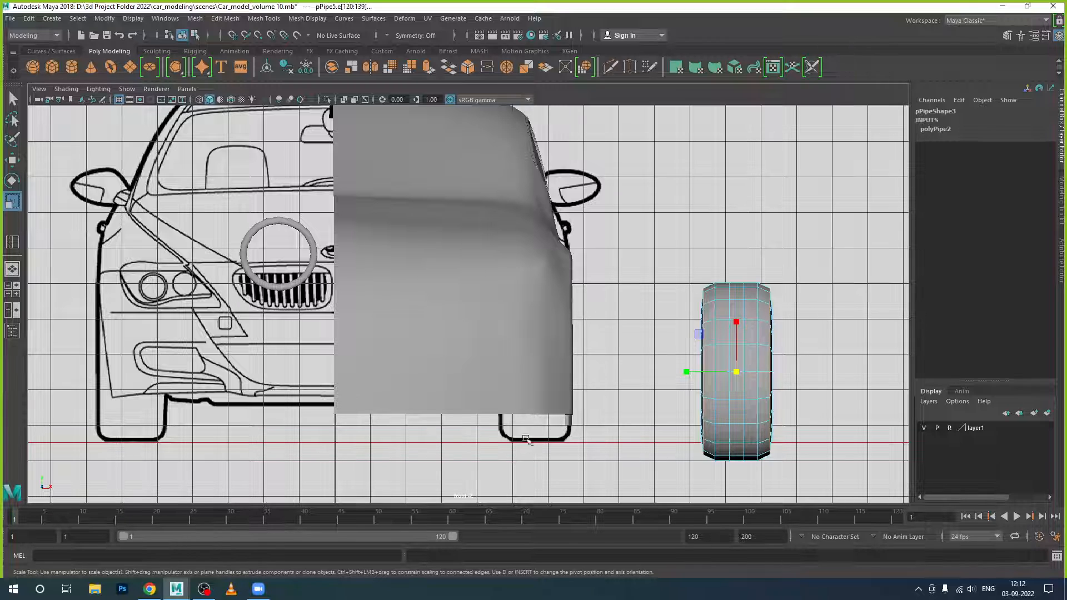
key("space")
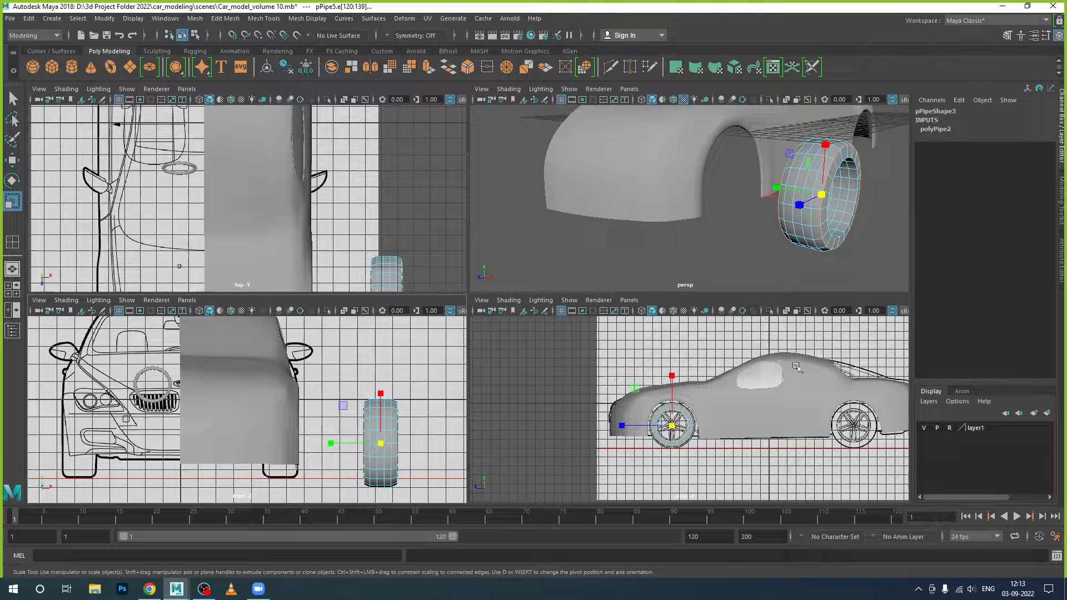
key("space")
key("space")
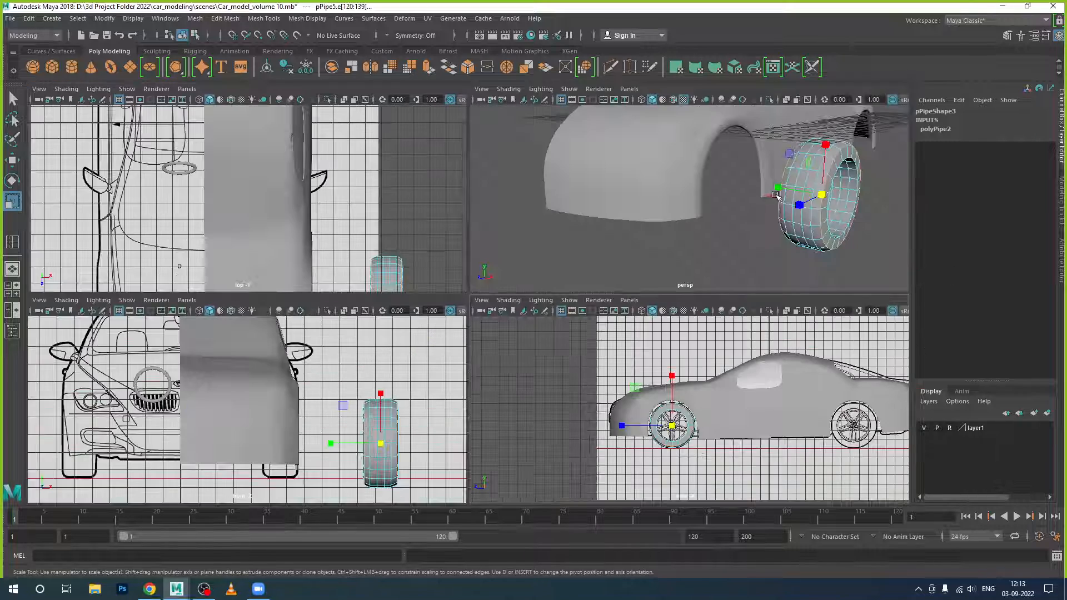
key("space")
Scale the same tread-corner loops in a little further to round the tyre's shoulders
scroll(687, 325, "up", 6)
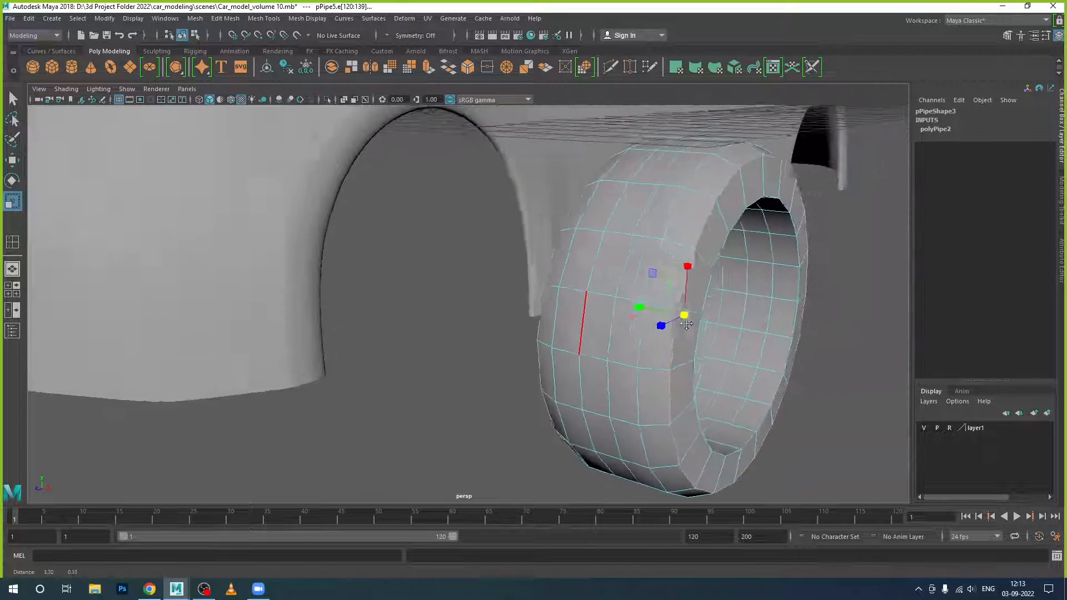
left_click_drag(687, 326, 679, 350, "alt")
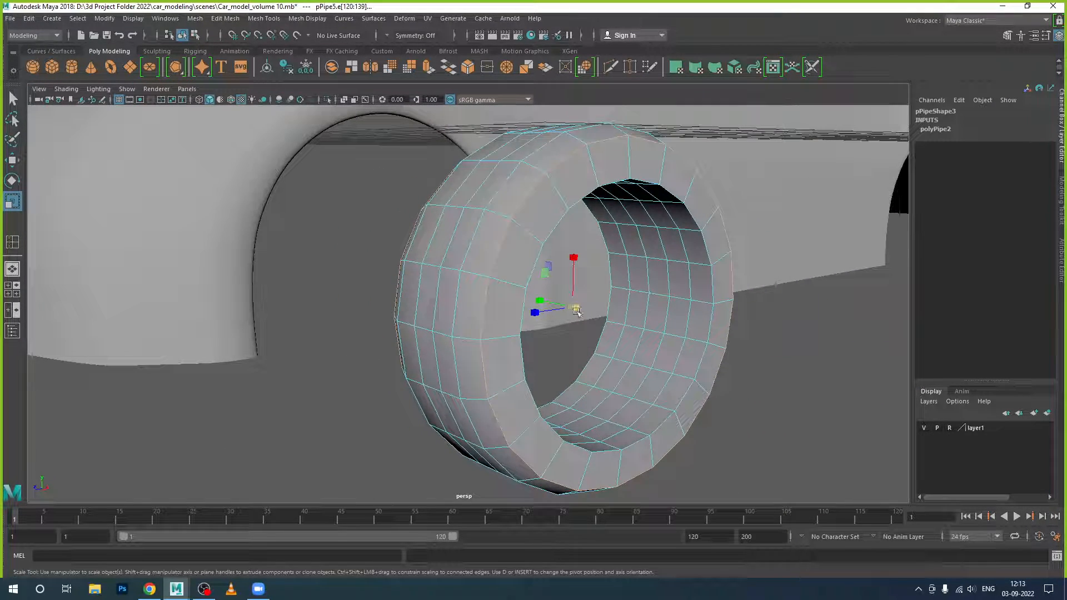
left_click_drag(577, 312, 632, 331)
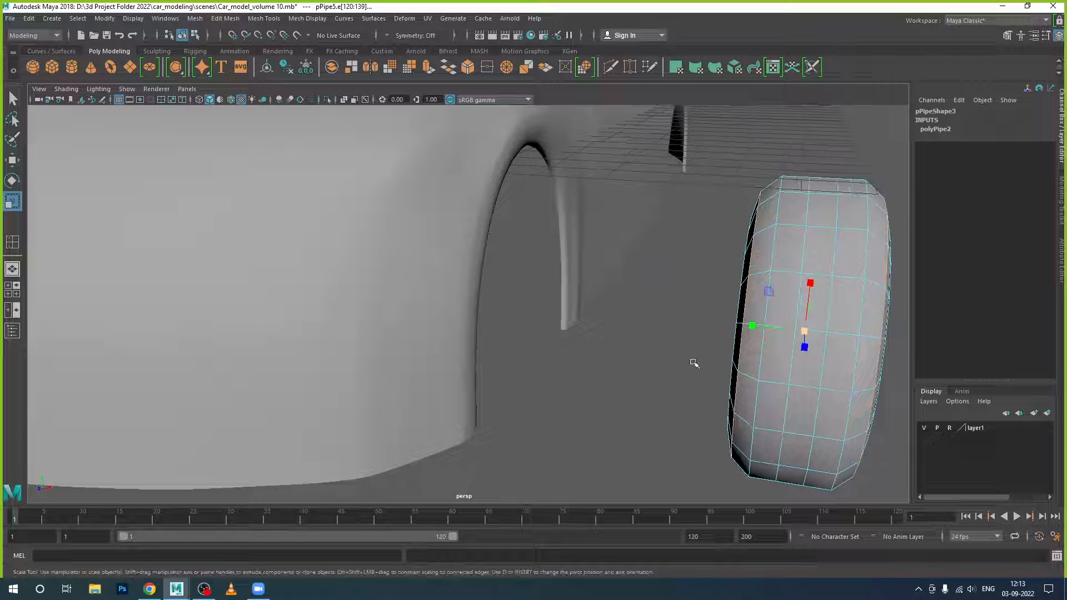
left_click_drag(752, 326, 753, 326)
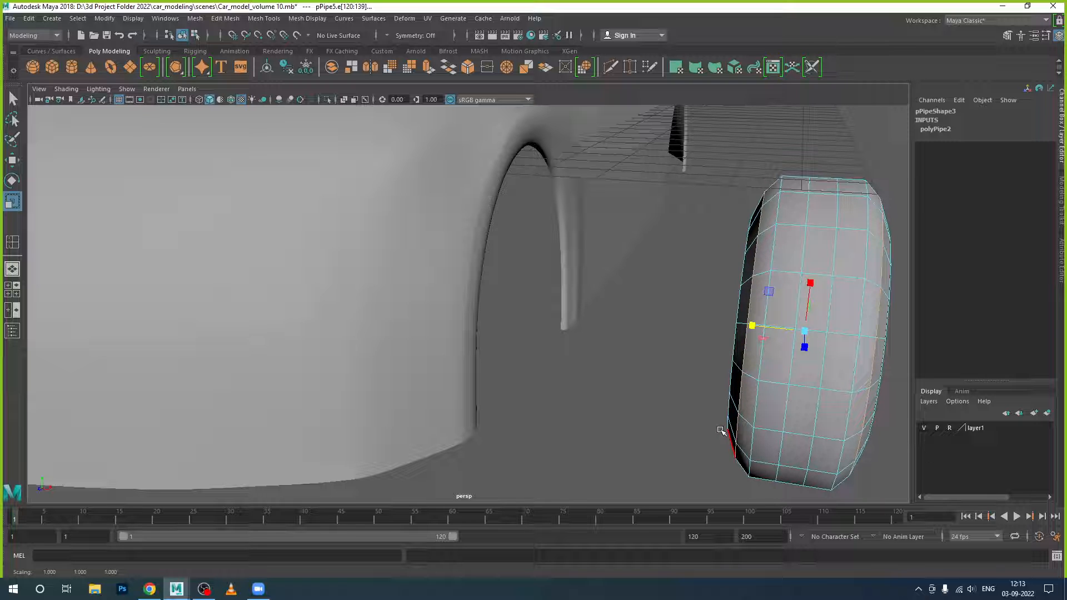
left_click_drag(721, 426, 675, 393, "alt")
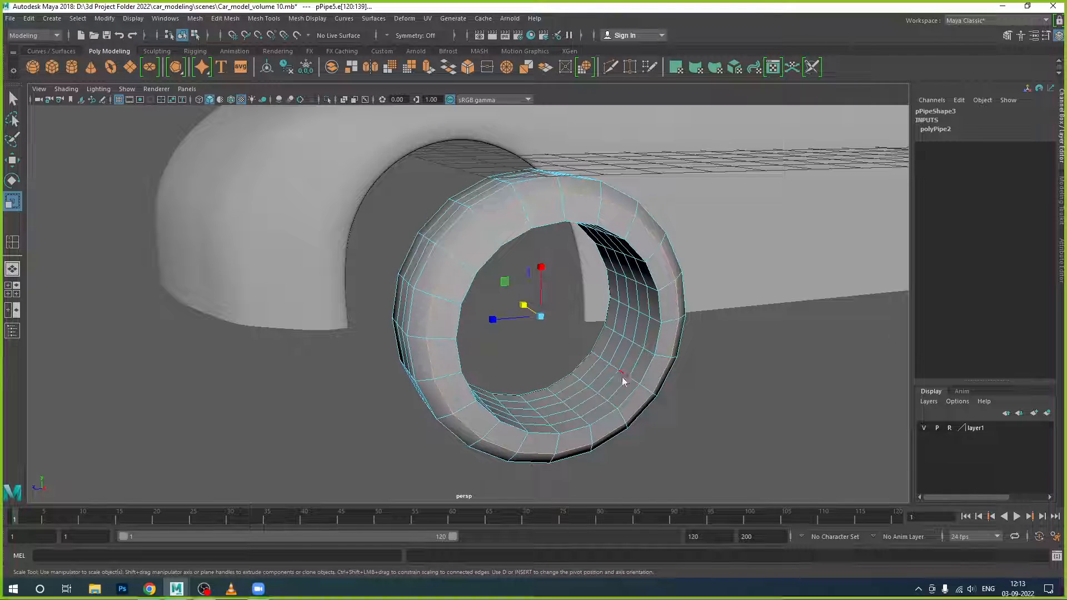
Return the tyre to object mode and turn on its smooth mesh preview
right_click_drag(622, 269, 675, 255)
left_click(668, 369)
left_click(649, 395)
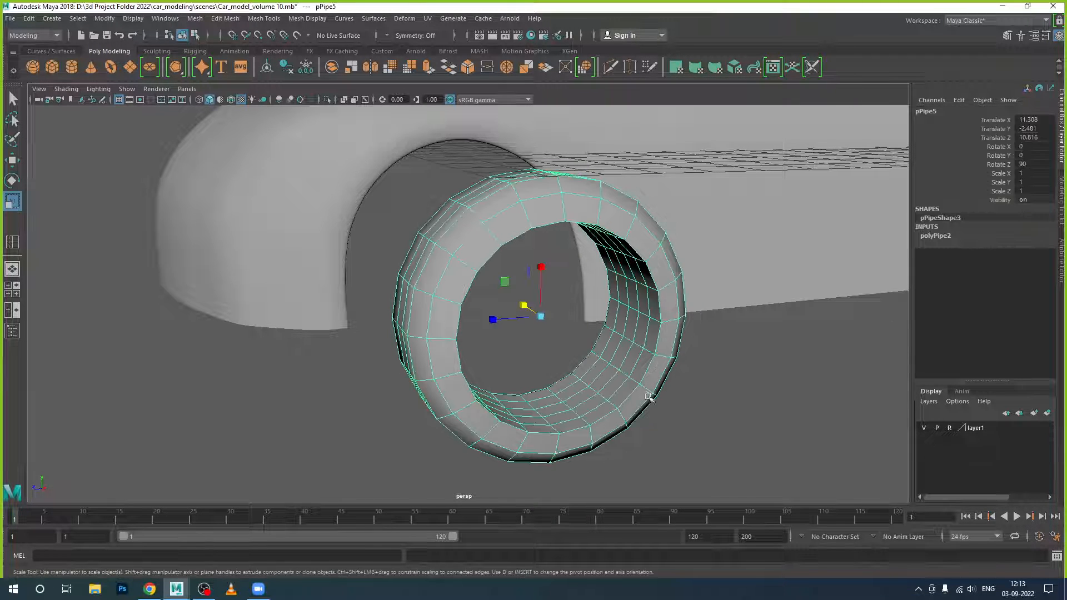
left_click_drag(651, 414, 638, 395, "alt")
left_click(703, 422)
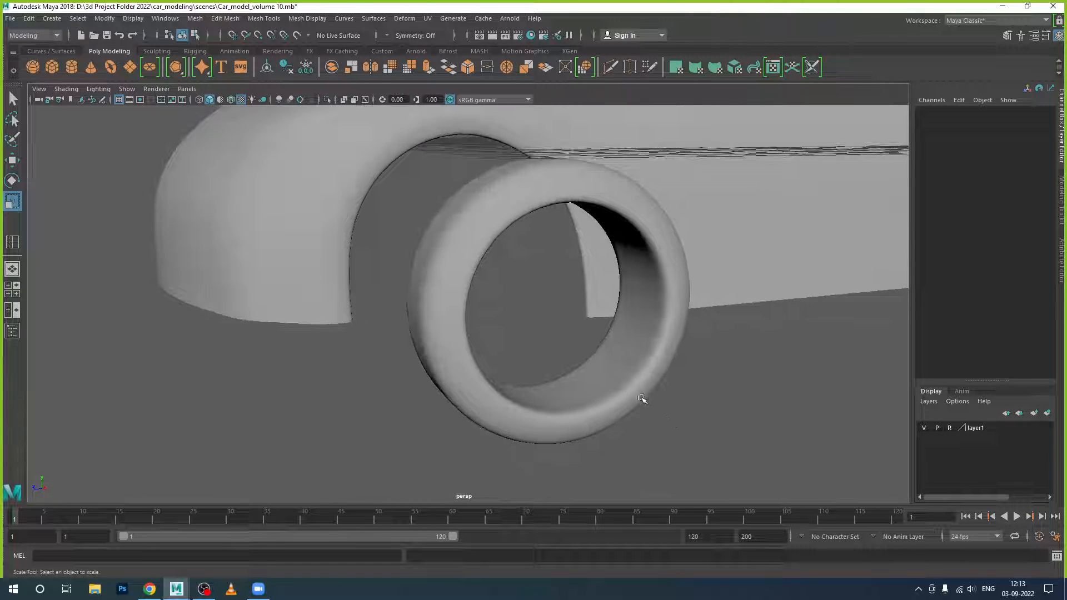
left_click(637, 388)
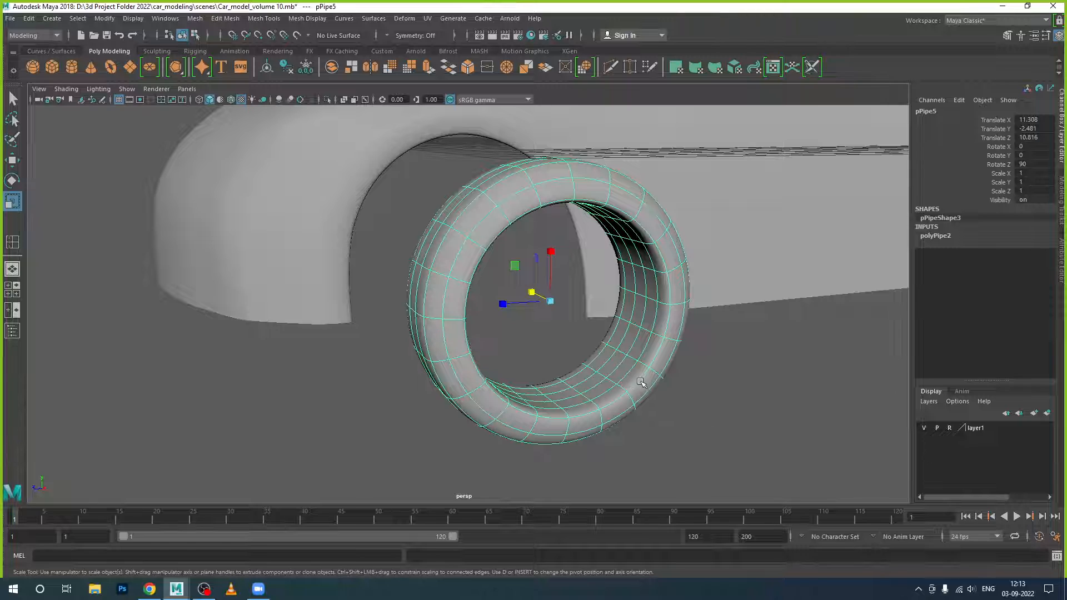
Delete the two middle edge loops on the tyre's inner wall
right_click_drag(640, 382, 634, 243)
double_click(643, 321)
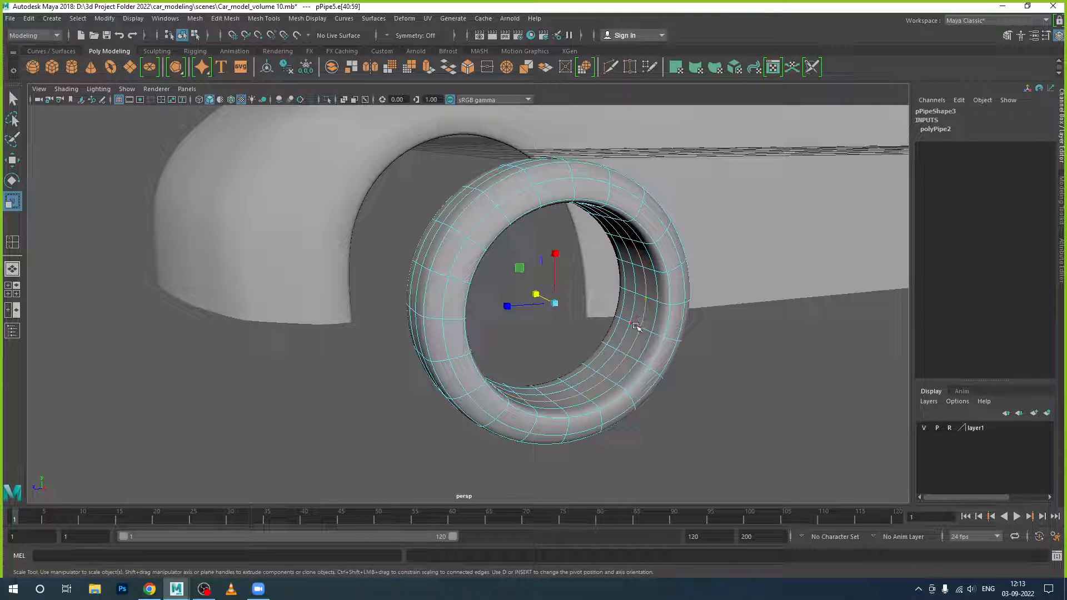
double_click(635, 314, "shift")
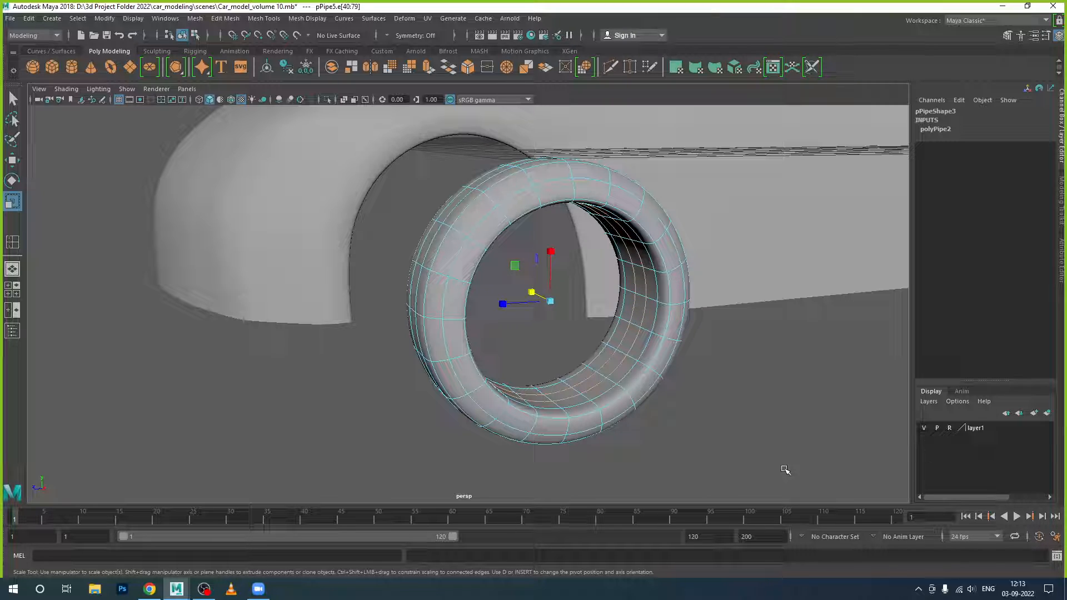
key("ctrl+Delete")
key("w")
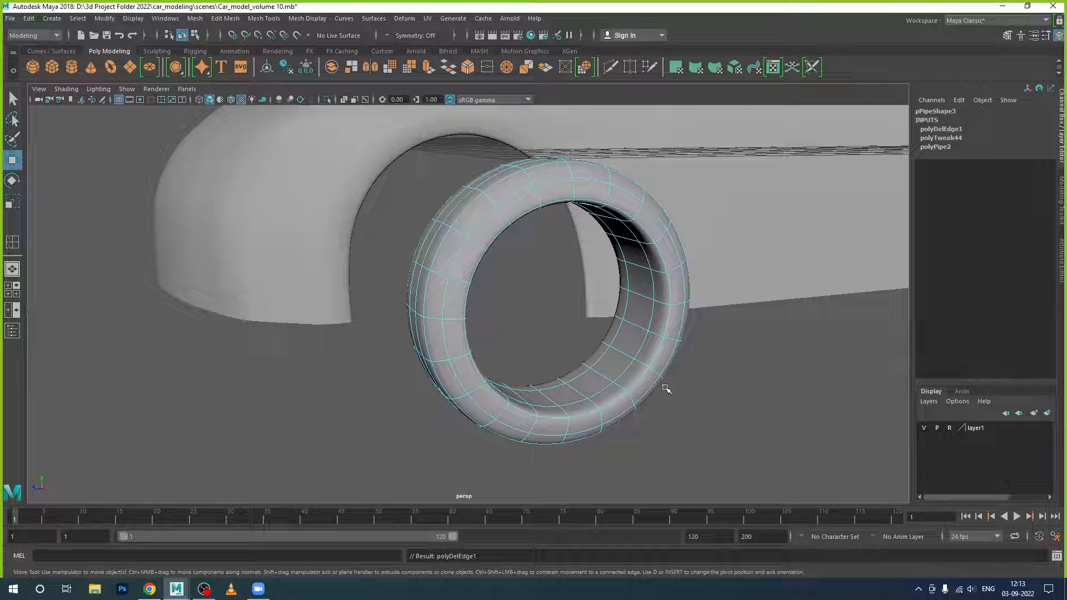
Select the two remaining edge loops on the tyre's inner wall and scale them across the tyre's width
left_click(636, 354)
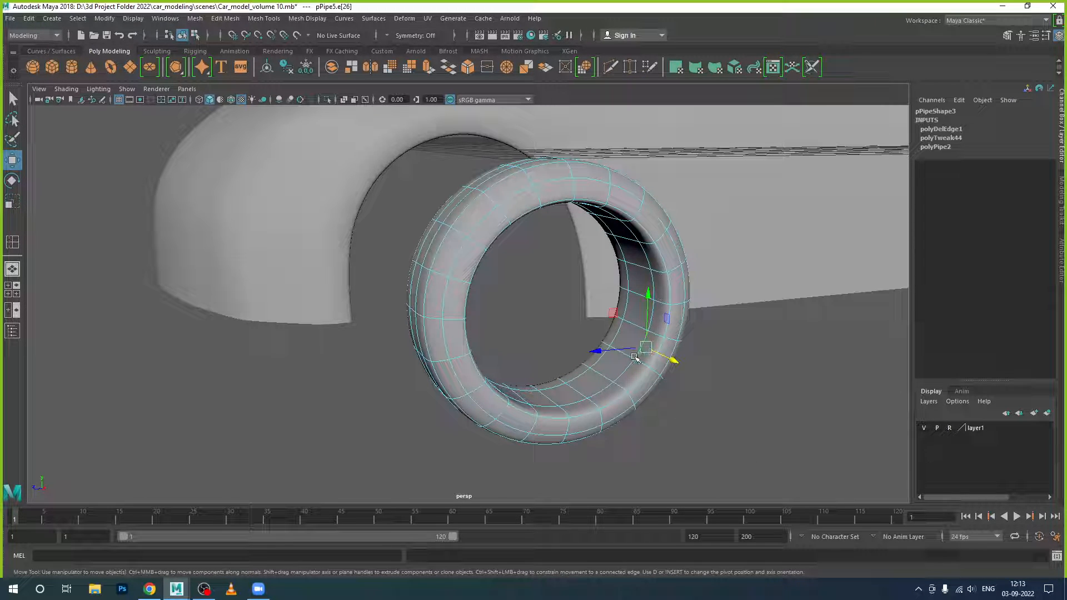
double_click(627, 357)
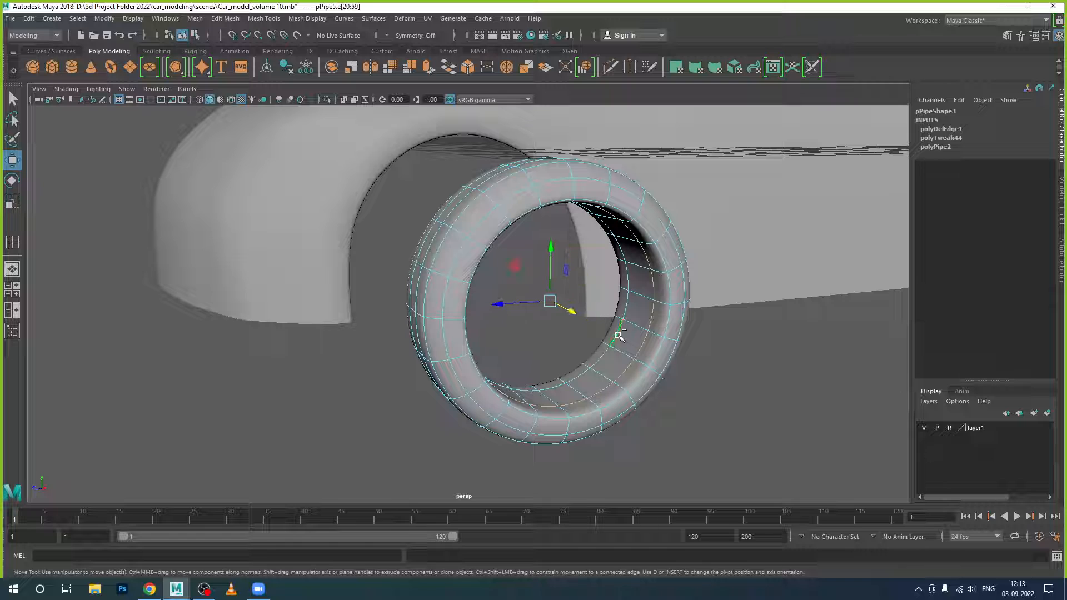
key("r")
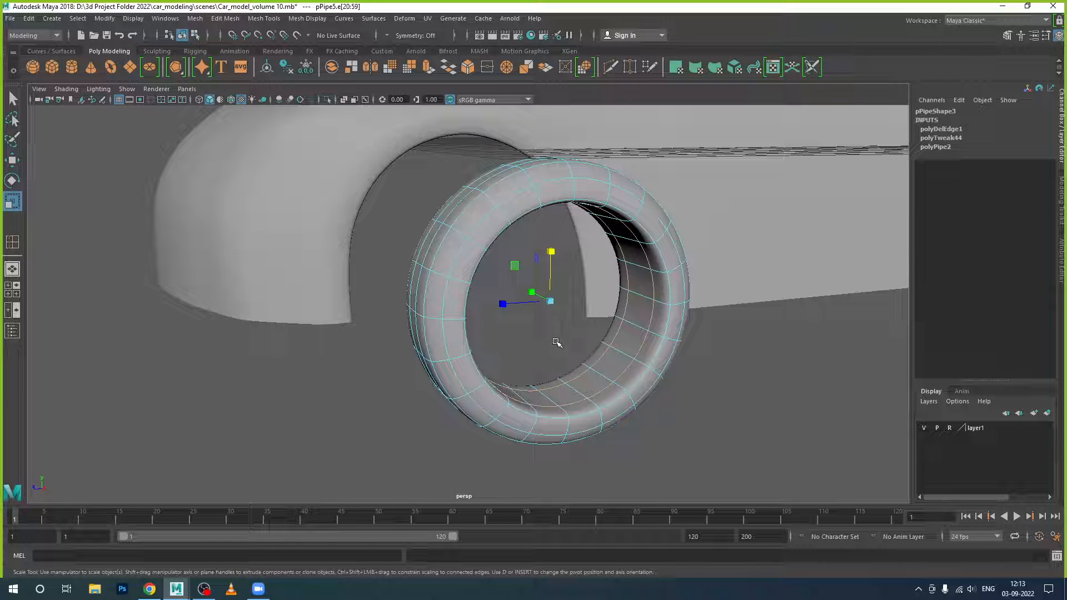
left_click_drag(556, 342, 629, 374, "alt")
left_click_drag(730, 324, 695, 351)
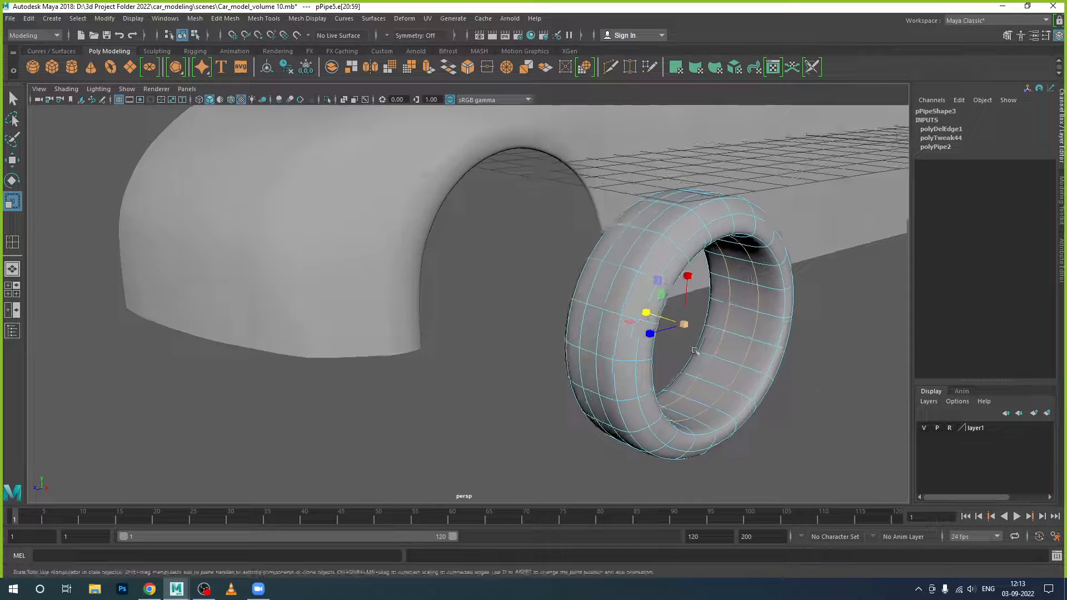
left_click_drag(646, 313, 674, 322)
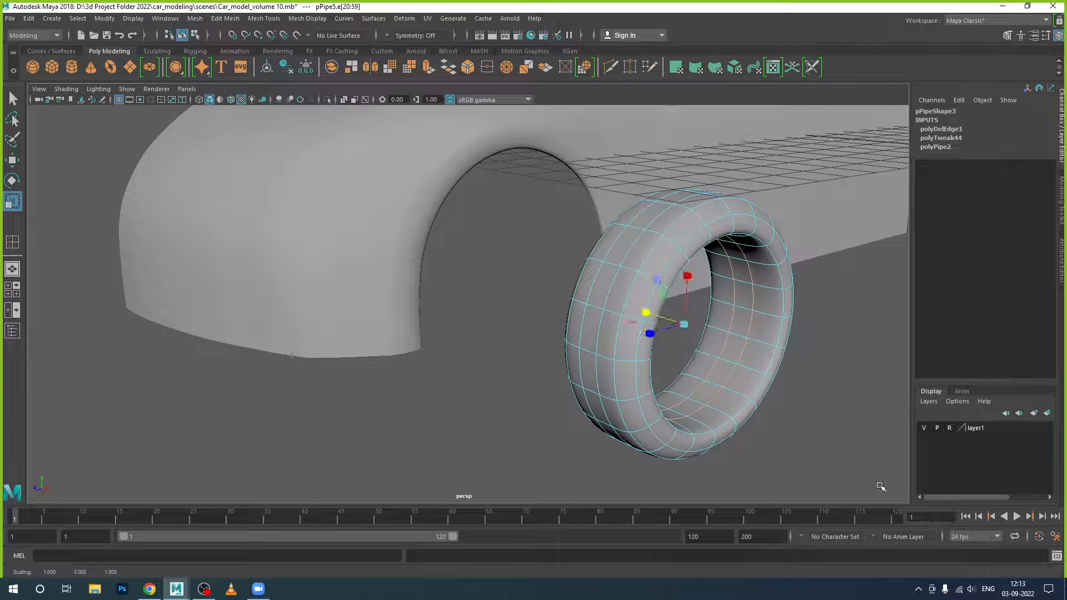
left_click_drag(874, 484, 454, 258, "alt")
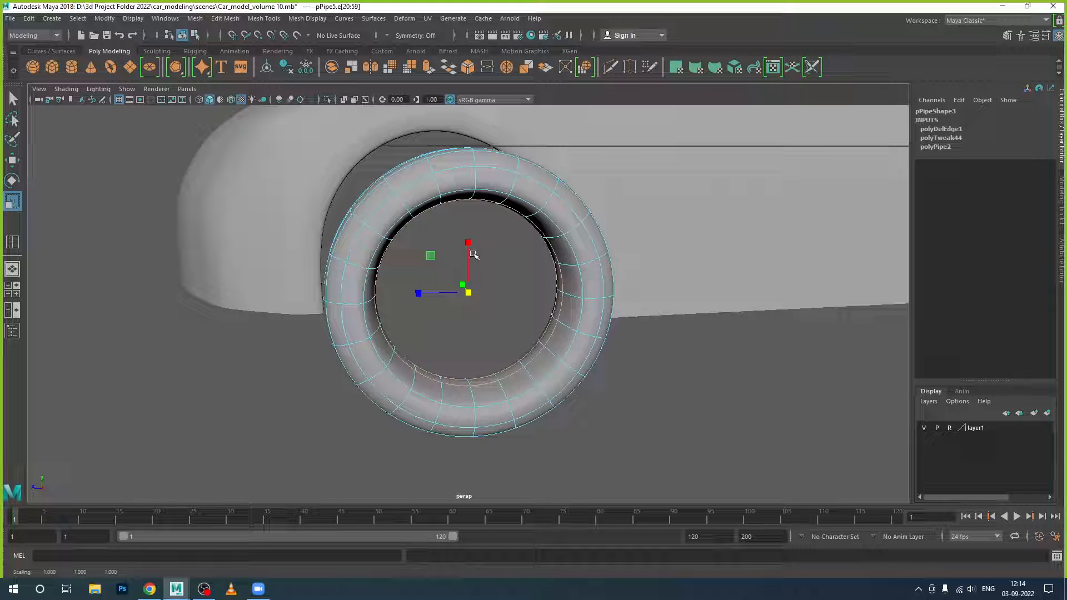
left_click_drag(473, 254, 562, 365, "alt")
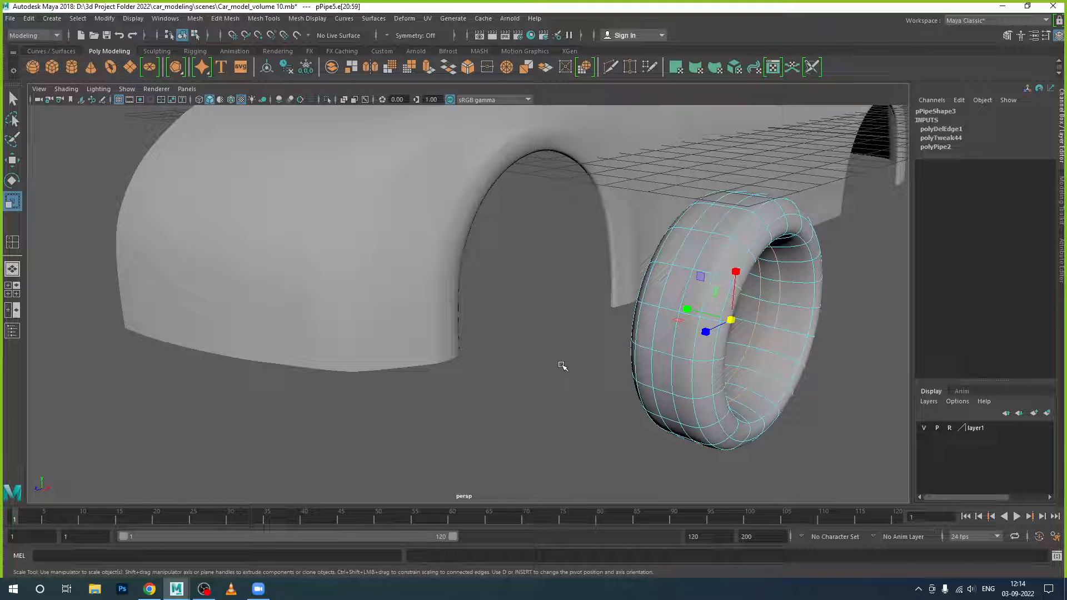
left_click_drag(552, 321, 580, 372, "alt")
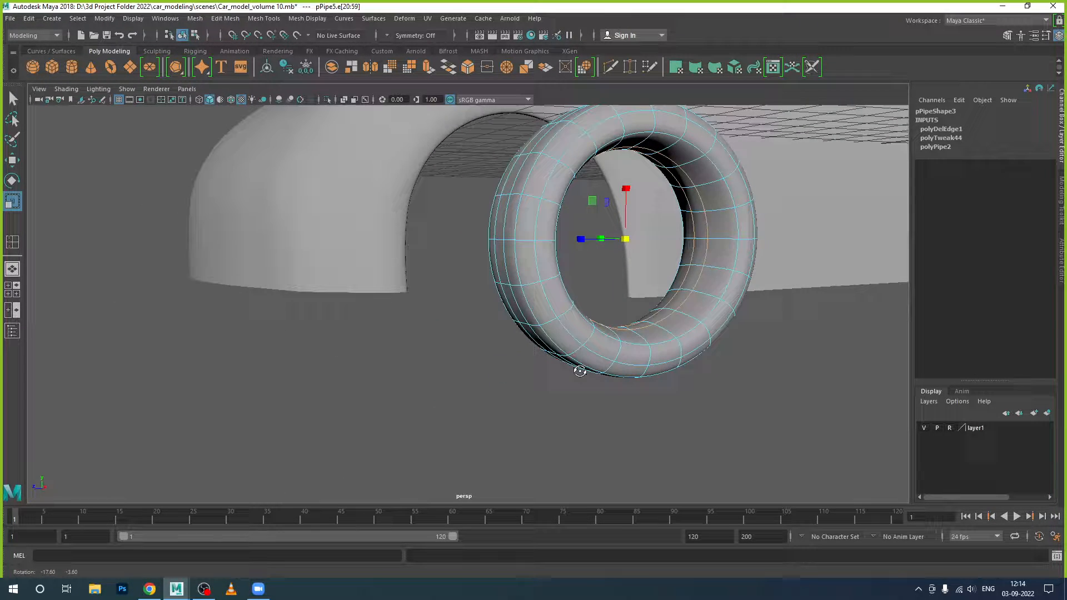
Scale the two edge loops bordering the tyre's inner opening slightly across its width and return to object mode
double_click(690, 334)
left_click_drag(681, 363, 759, 273, "alt")
double_click(723, 282, "shift")
left_click_drag(793, 345, 767, 352, "alt")
left_click_drag(669, 301, 670, 295)
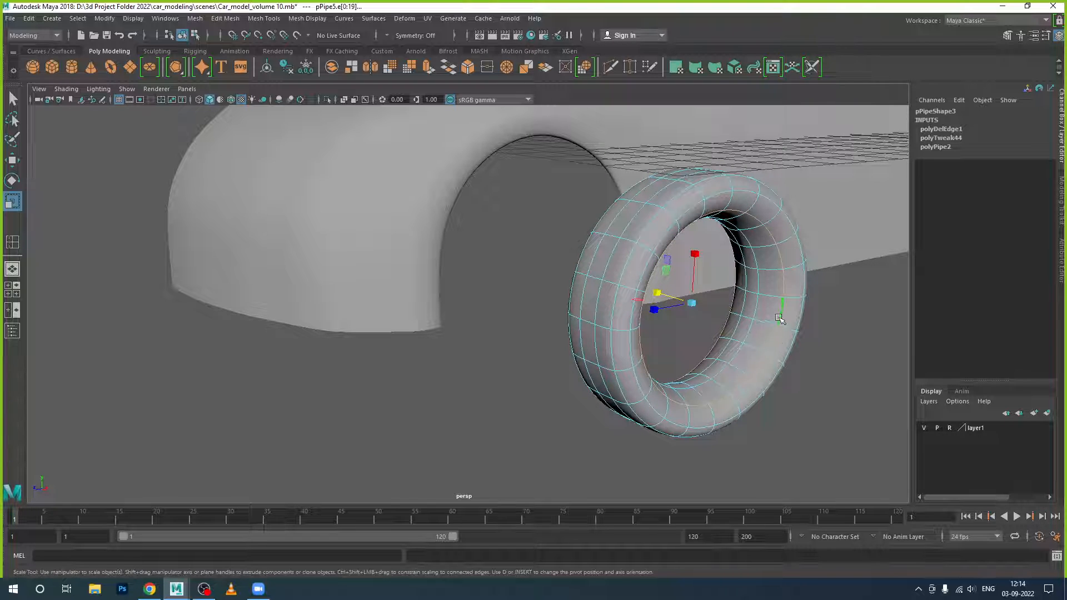
right_click_drag(778, 313, 816, 299)
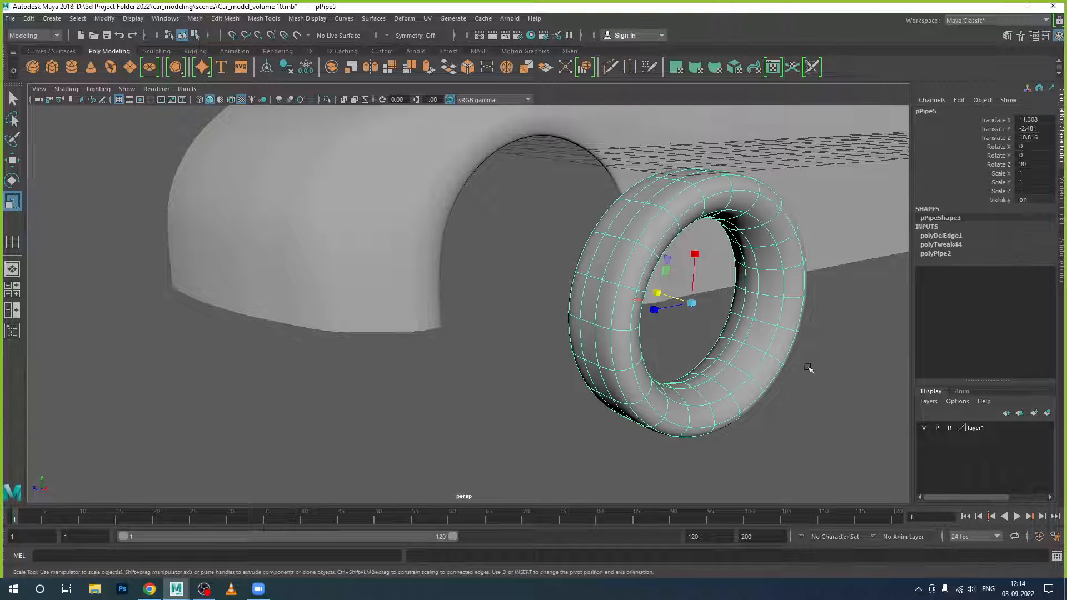
Turn off the tyre's smooth mesh preview and reselect the tyre
left_click(814, 397)
left_click_drag(811, 436, 785, 428, "alt")
middle_click_drag(742, 404, 777, 440, "alt")
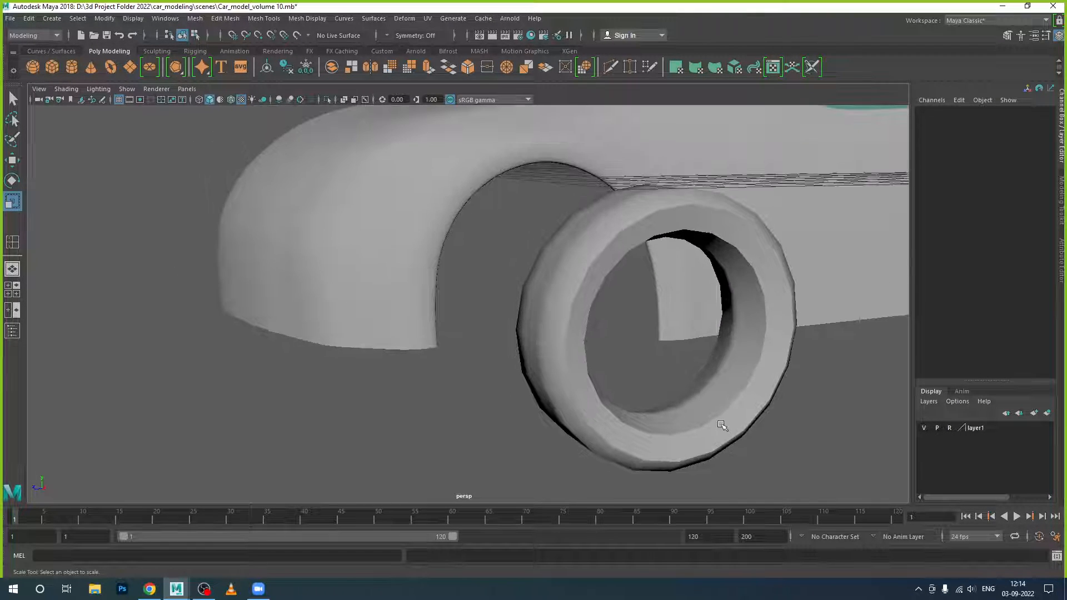
scroll(722, 426, "down", 3)
left_click(726, 433)
scroll(746, 441, "up", 4)
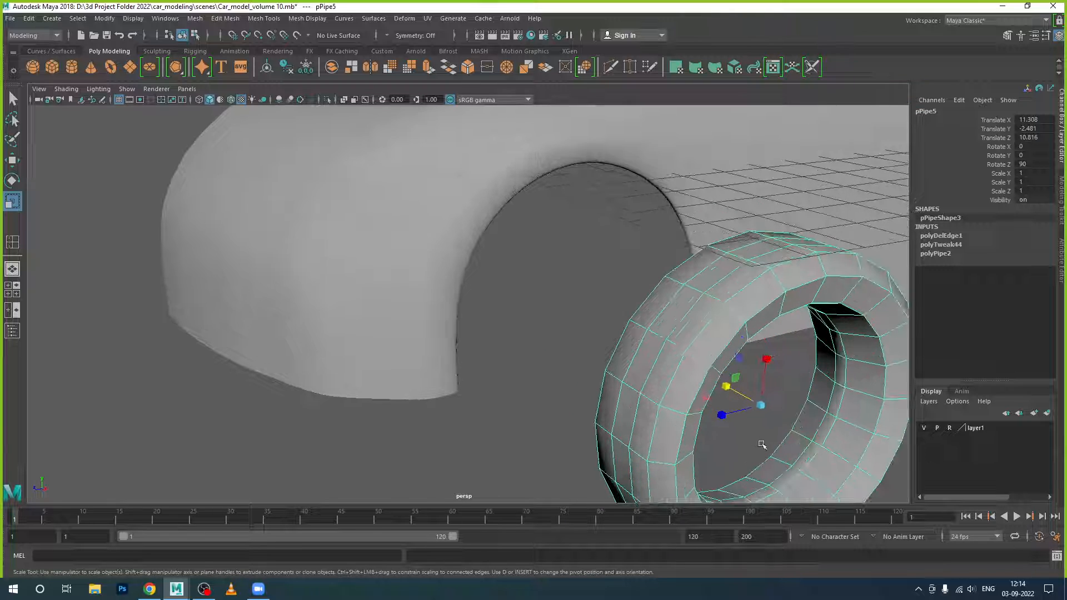
middle_click_drag(812, 453, 792, 428, "alt")
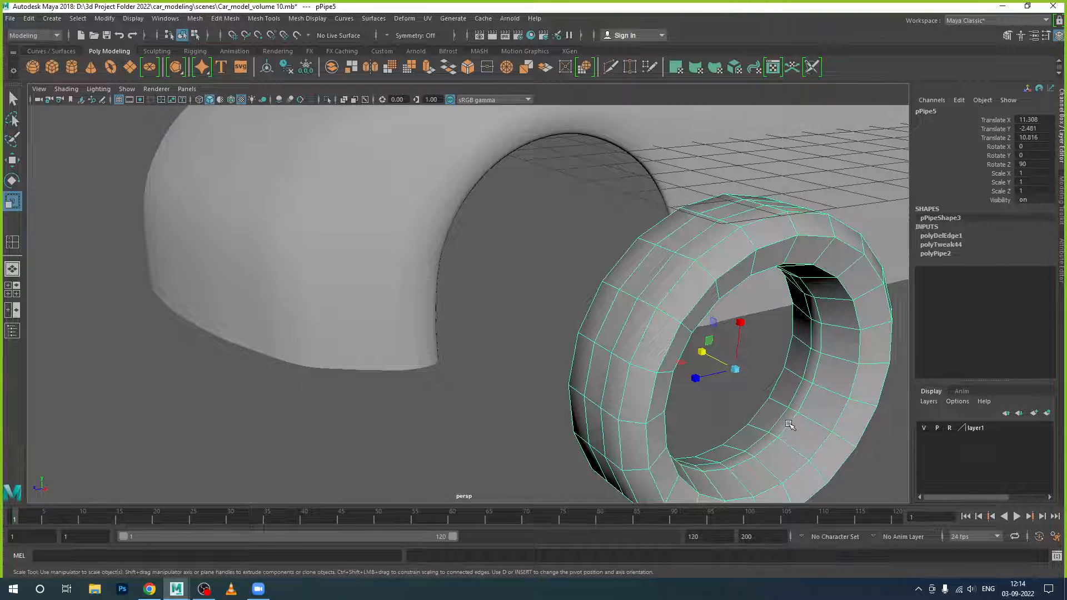
Switch the tyre to face selection and select the first two spaced pairs of adjacent faces on its inner wall
right_click_drag(790, 425, 792, 301)
left_click_drag(822, 410, 756, 434, "alt")
left_click(750, 426)
left_click(769, 403, "shift")
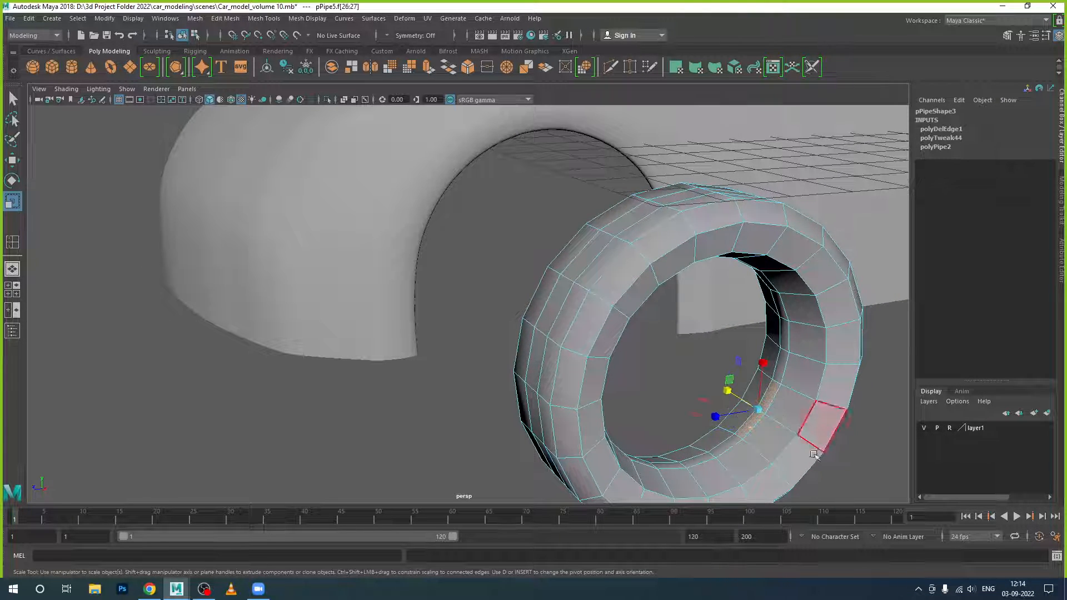
left_click_drag(820, 487, 760, 446, "alt")
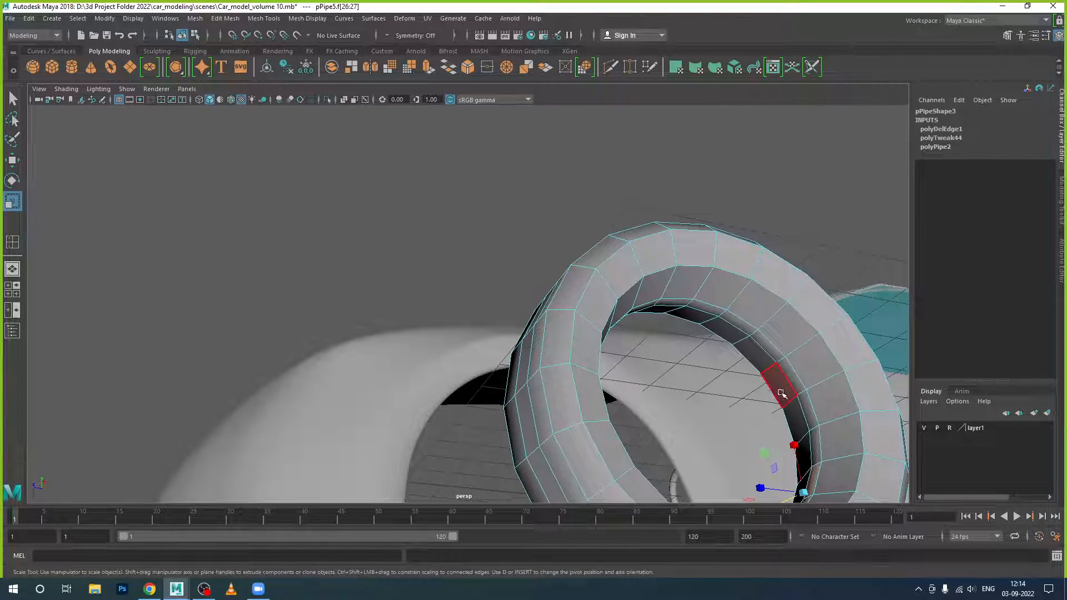
left_click(784, 367)
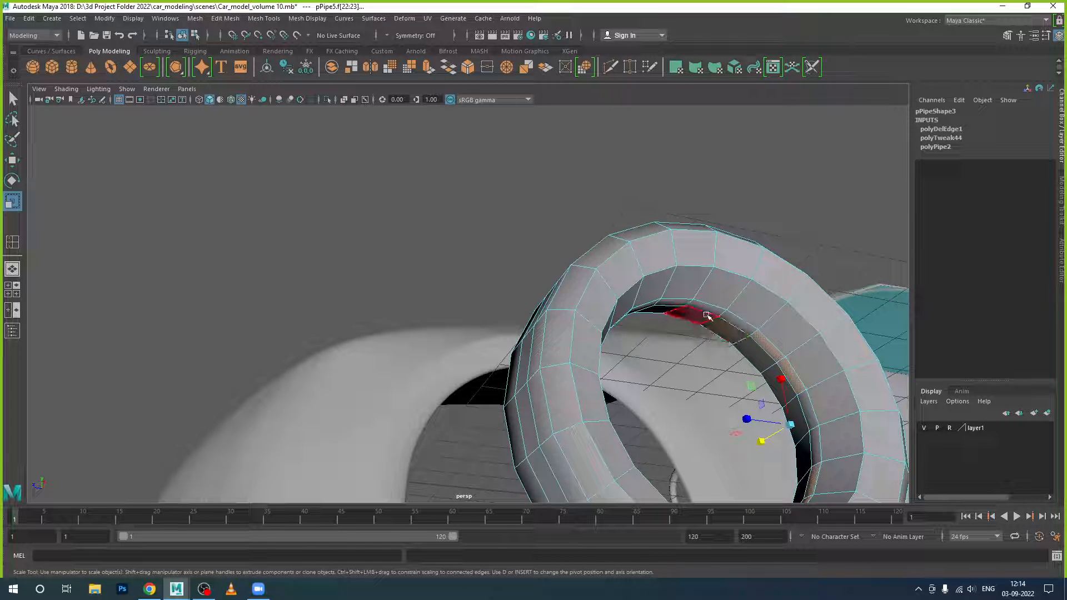
Add three more pairs of adjacent faces to the selection, evenly spaced around the rest of the tyre's inner wall
left_click_drag(707, 316, 467, 319, "alt")
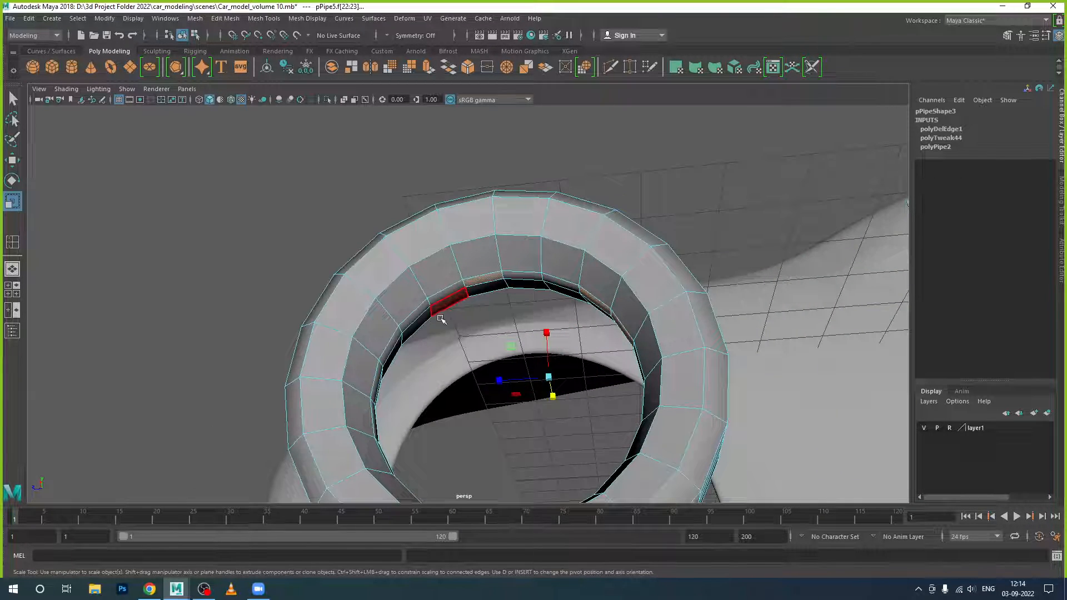
left_click_drag(452, 359, 436, 386, "alt")
middle_click_drag(436, 386, 546, 205, "alt")
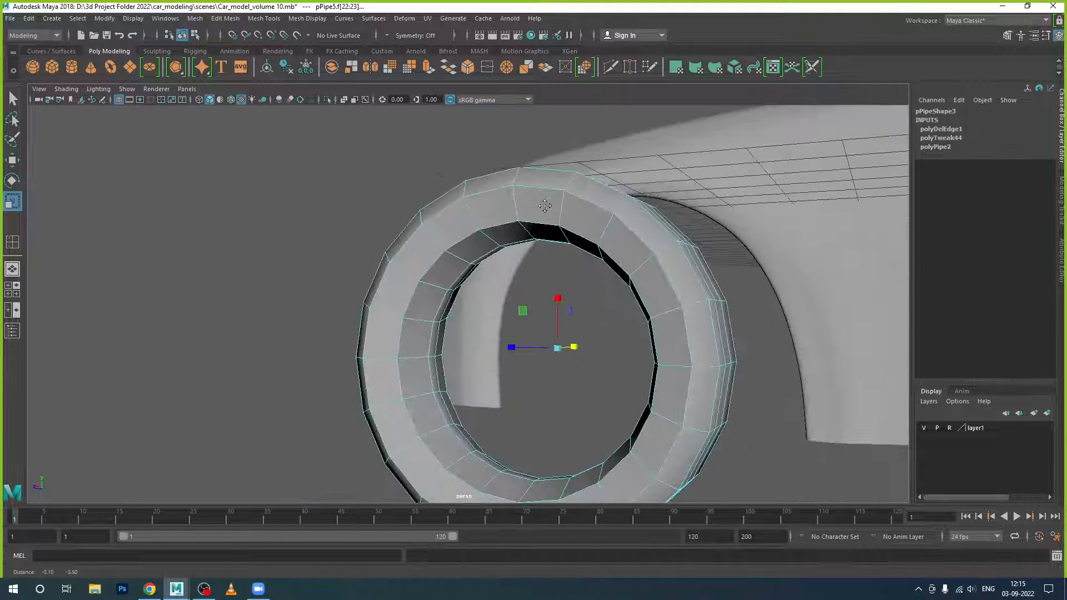
left_click(438, 335, "shift")
left_click_drag(490, 443, 522, 356, "alt")
left_click(527, 383, "shift")
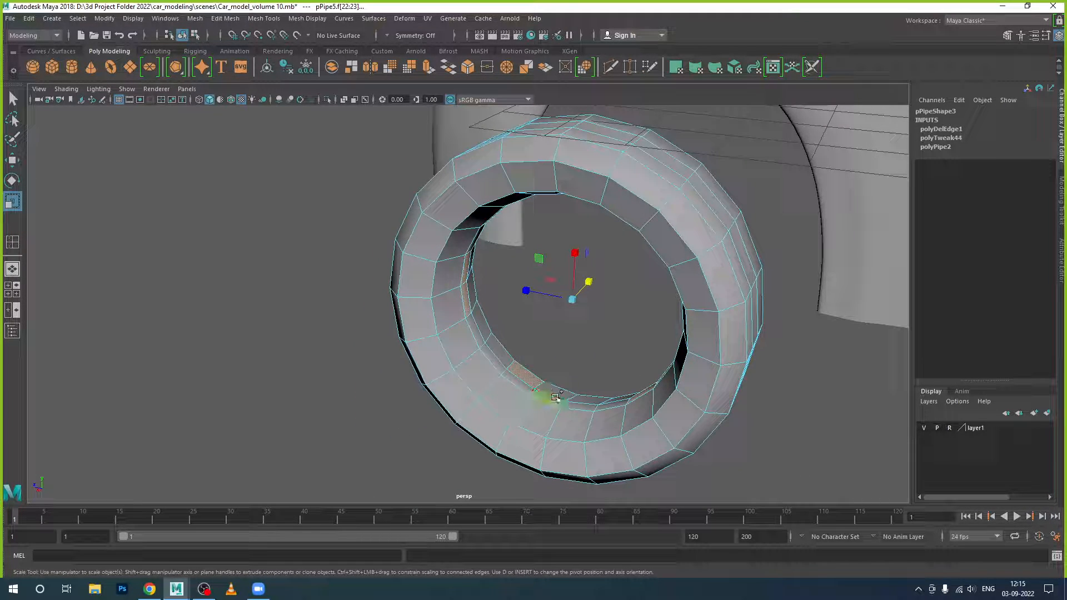
left_click(553, 397, "shift")
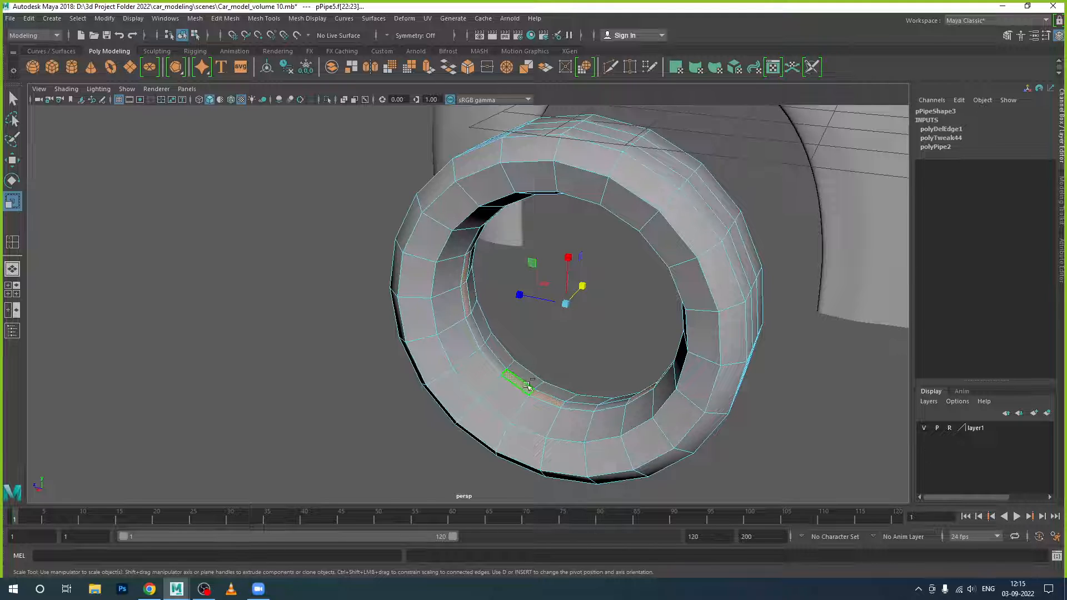
left_click_drag(560, 452, 615, 454, "alt")
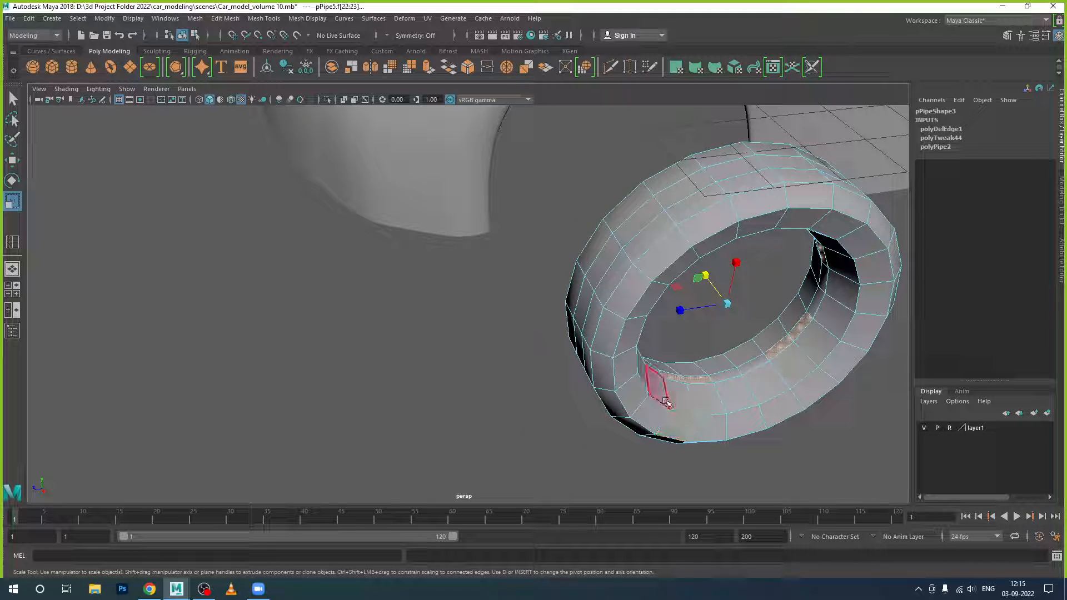
Extrude the five selected face pairs toward the wheel centre with a Local Translate Z of 1.051 to form spokes
left_click(426, 68)
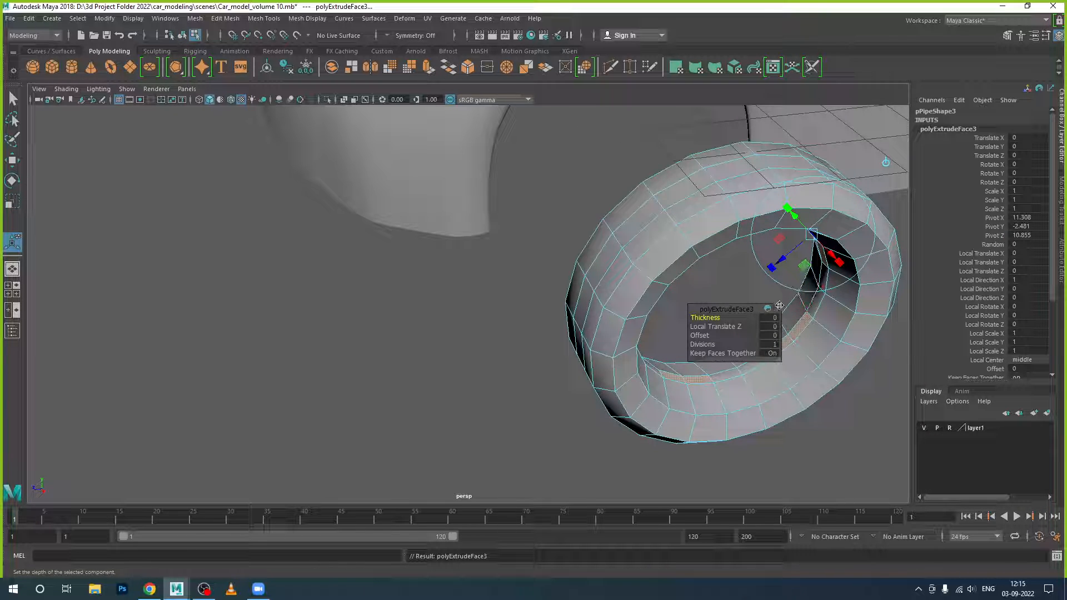
left_click_drag(780, 305, 715, 257, "alt")
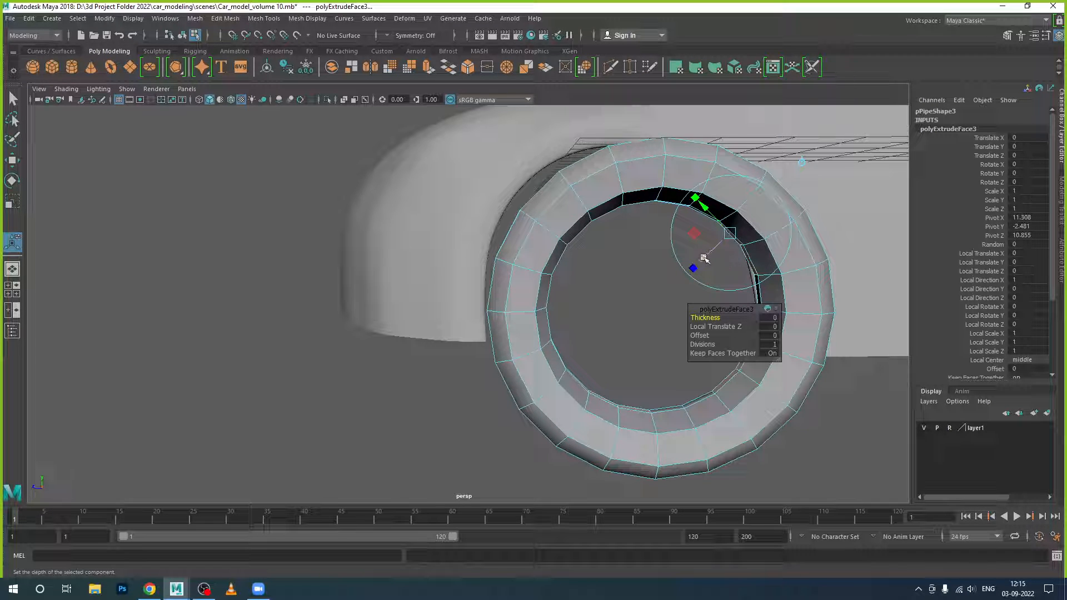
left_click_drag(705, 258, 652, 309)
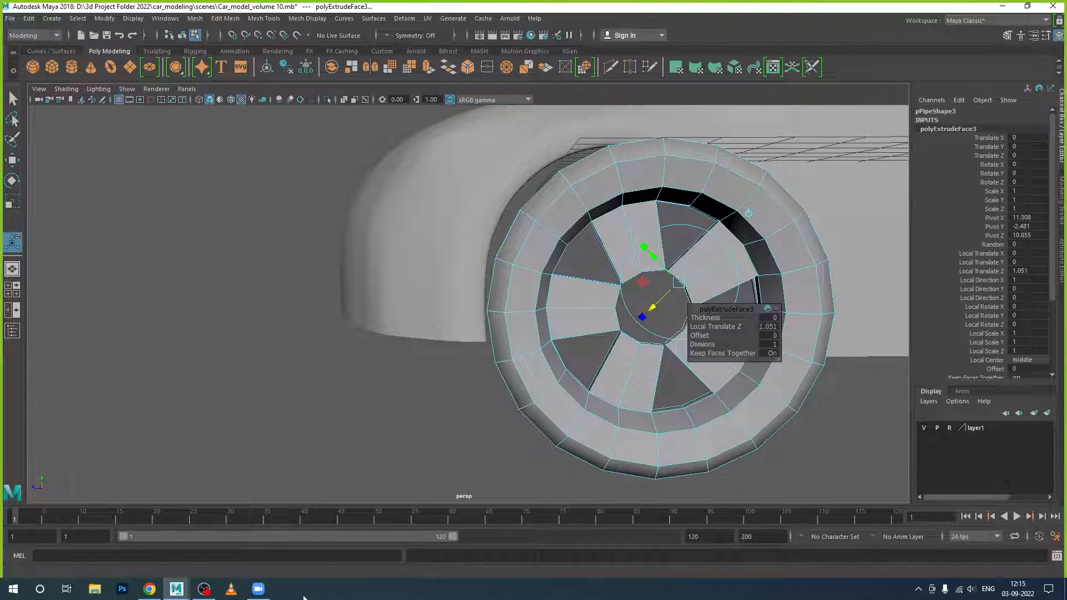
left_click(204, 589)
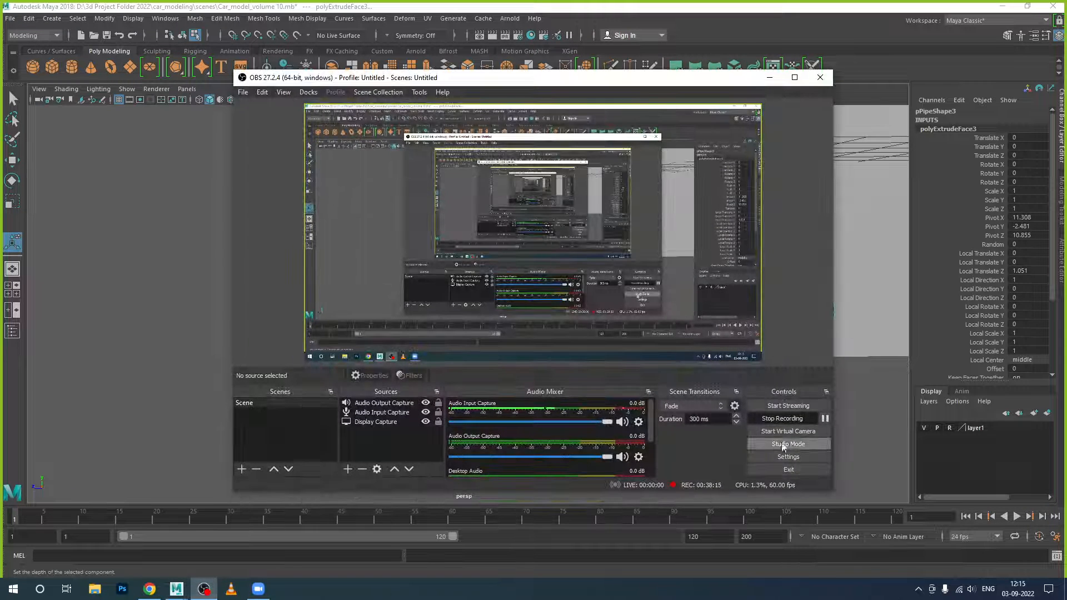
left_click(826, 421)
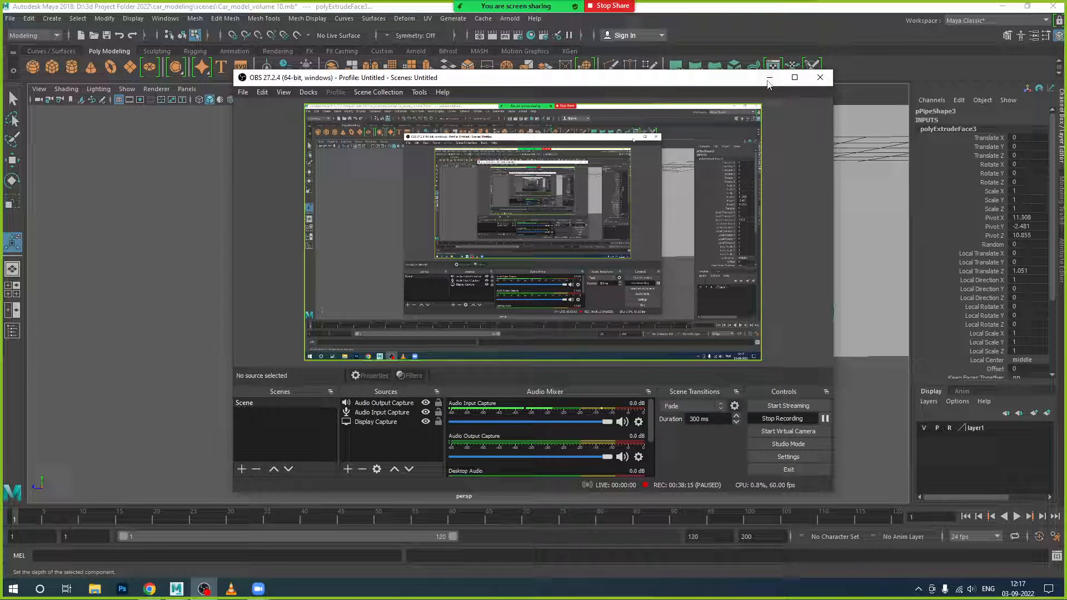
left_click(836, 402)
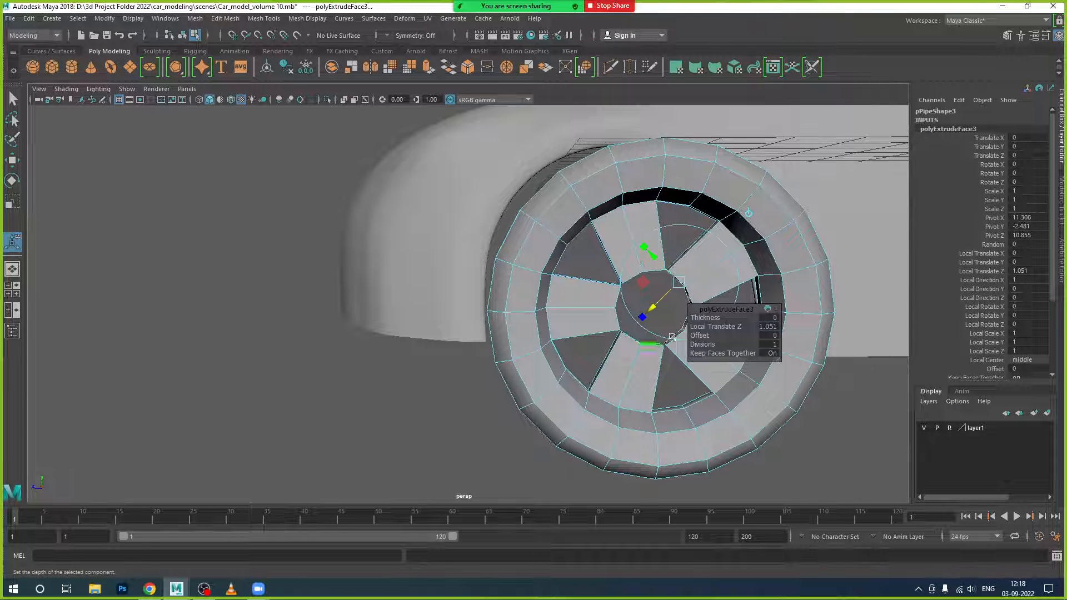
Delete the end faces of the five spokes around the wheel's central opening
scroll(618, 308, "up", 2)
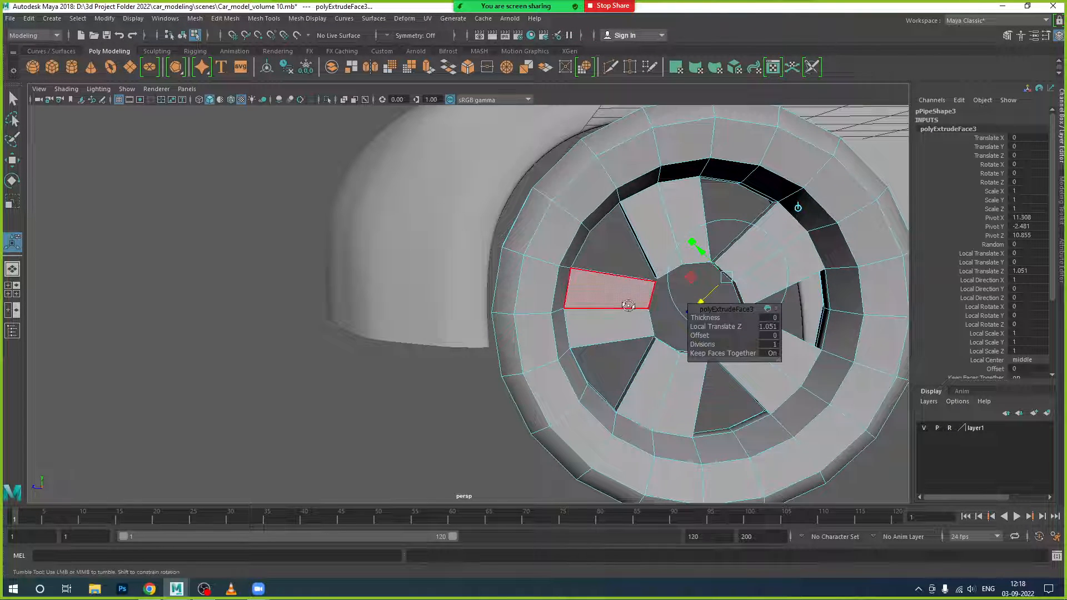
left_click_drag(628, 304, 590, 326, "alt")
scroll(608, 289, "up", 4)
scroll(594, 277, "up", 2)
left_click_drag(578, 270, 604, 277, "alt")
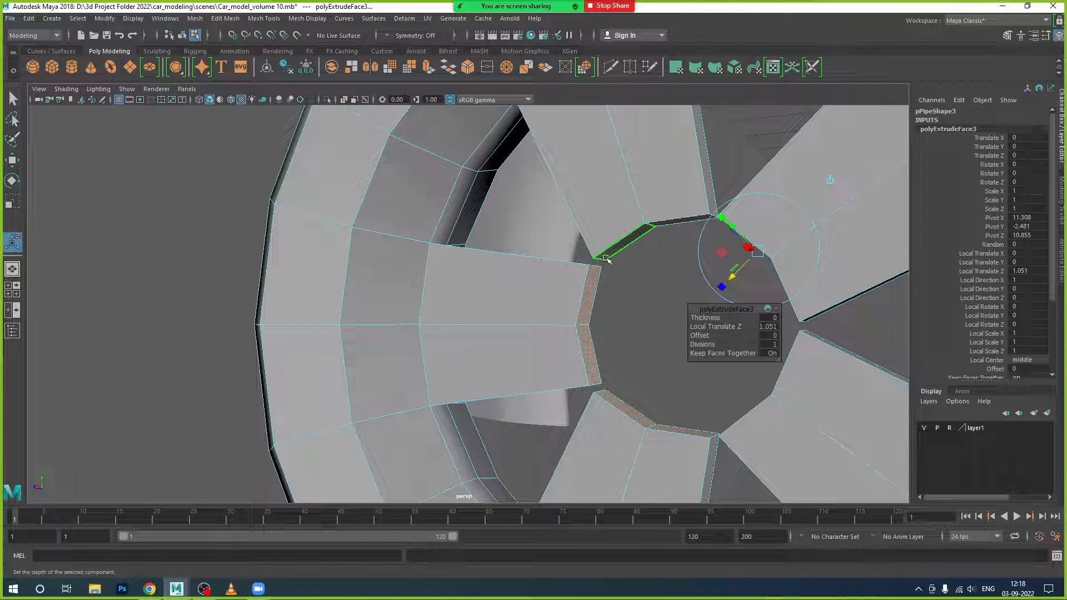
left_click(611, 256)
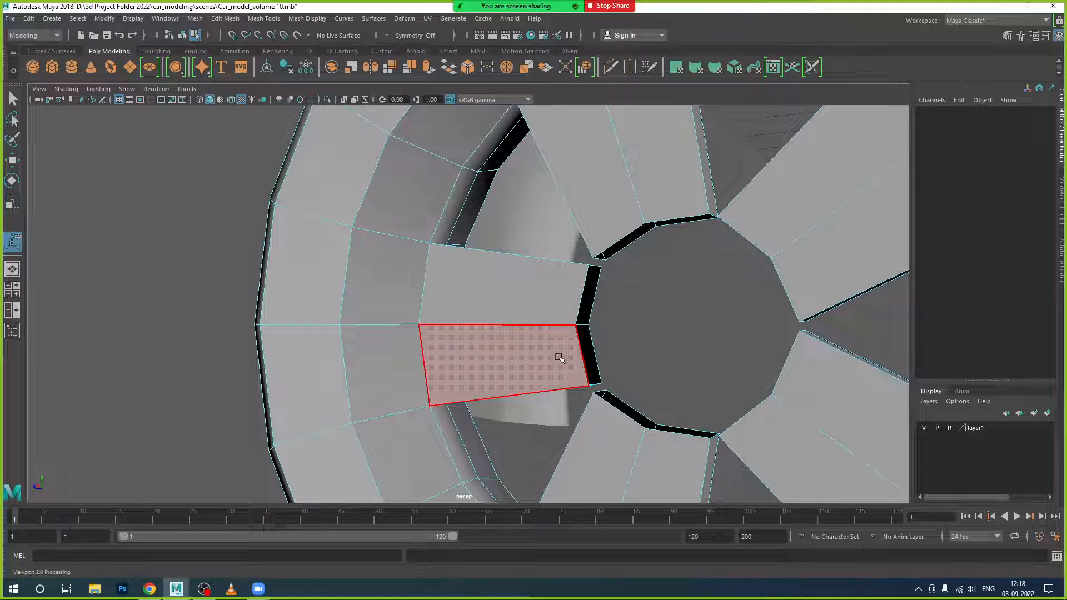
Switch to vertex selection and merge the front and rear pairs of corner vertices where the left spoke meets the upper spoke
left_click_drag(560, 358, 600, 317, "alt")
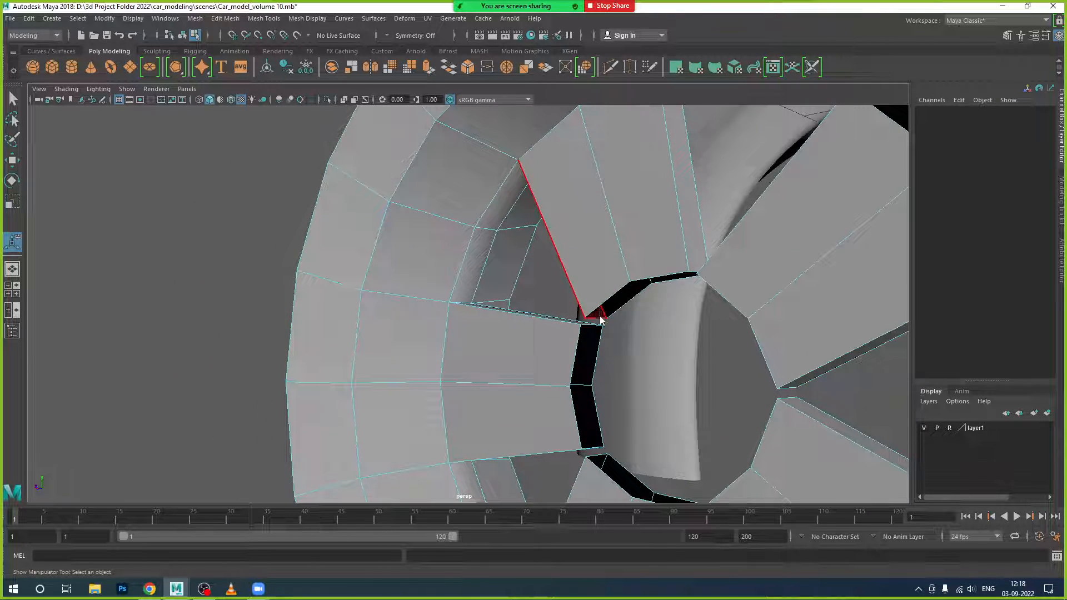
right_click_drag(601, 319, 550, 271)
mouse_move(589, 319)
left_mouse_down("alt")
mouse_move(550, 319)
mouse_move(595, 317)
left_mouse_up("alt")
middle_click_drag(595, 317, 647, 339, "alt")
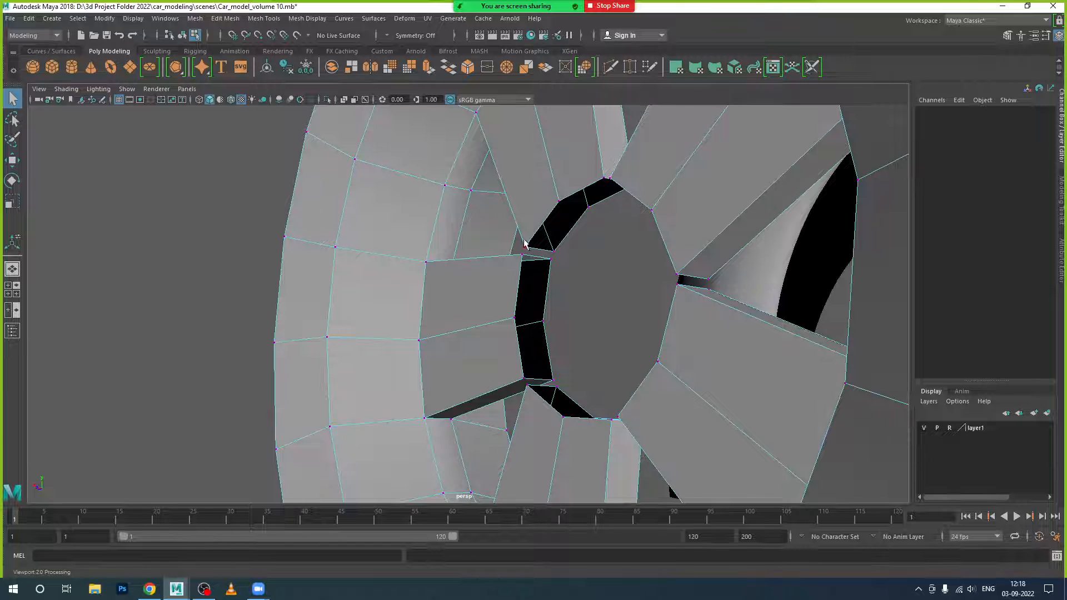
left_click_drag(523, 255, 534, 272, "alt")
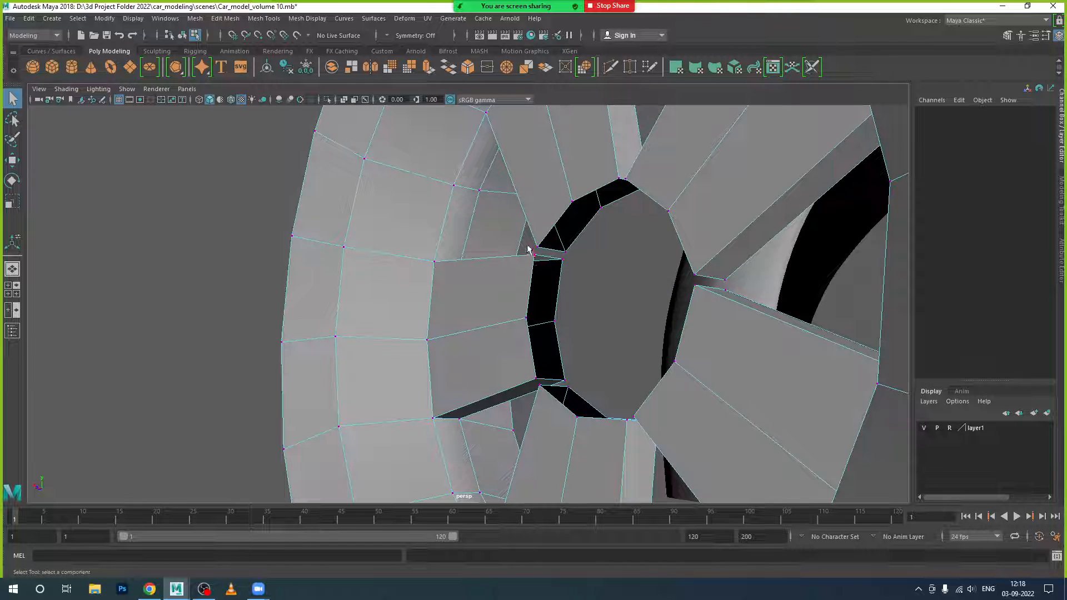
left_click(531, 252)
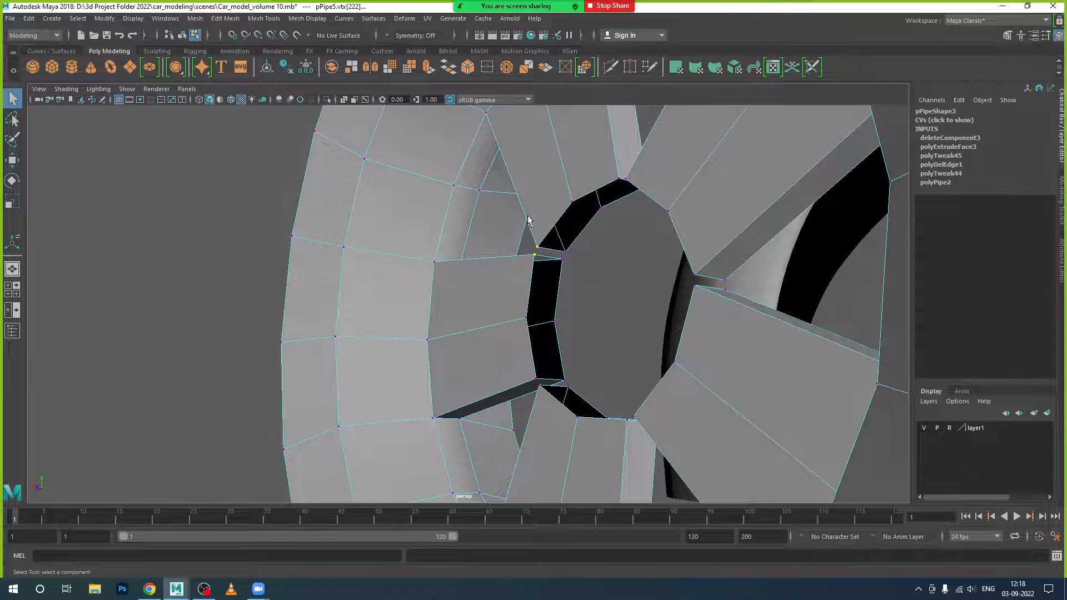
left_click(225, 19)
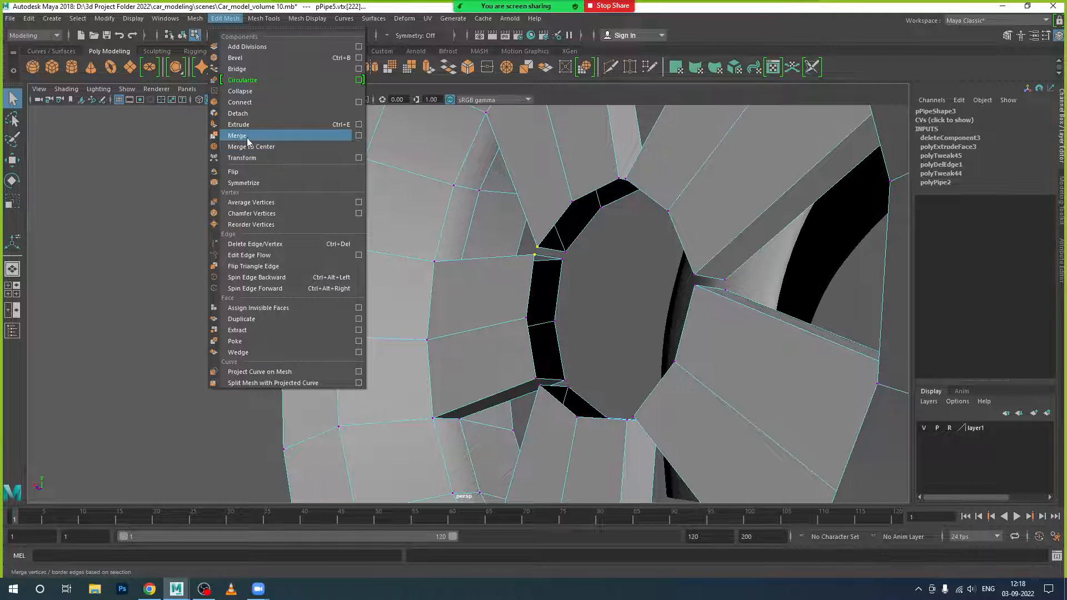
left_click(247, 139)
left_click_drag(556, 244, 574, 268)
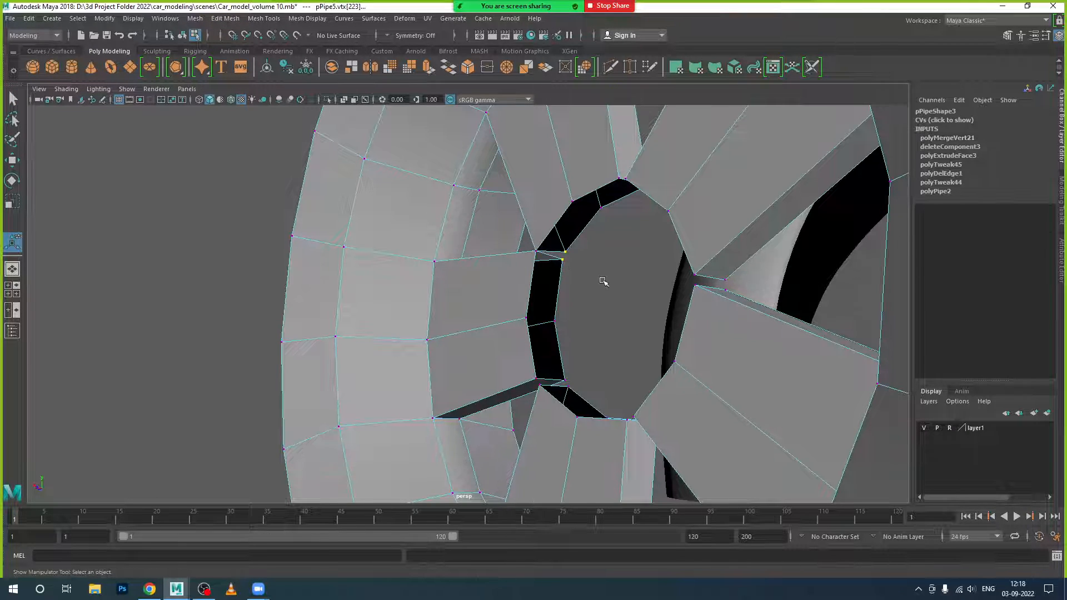
key("g")
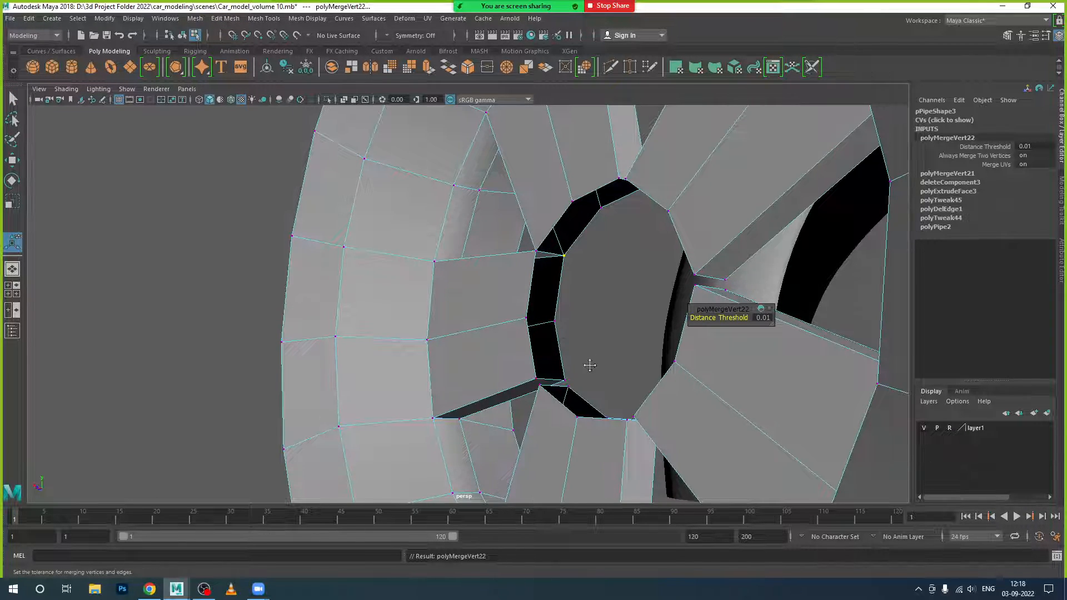
Merge the front and rear pairs of corner vertices where the left spoke meets the lower spoke
middle_click_drag(590, 365, 594, 319, "alt")
left_click_drag(593, 319, 591, 339, "alt")
middle_click_drag(607, 354, 603, 323, "alt")
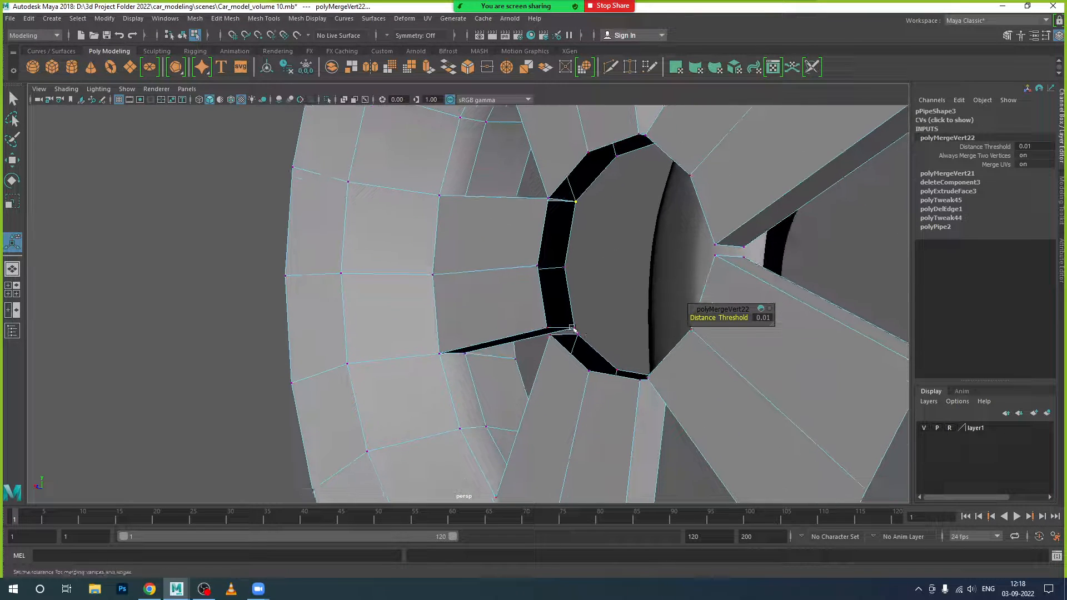
left_click_drag(579, 335, 595, 360)
key("g")
key("g")
Merge the front and rear pairs of corner vertices where the lower spoke meets the lower-right spoke
scroll(573, 347, "down", 3)
middle_click_drag(760, 396, 661, 305, "alt")
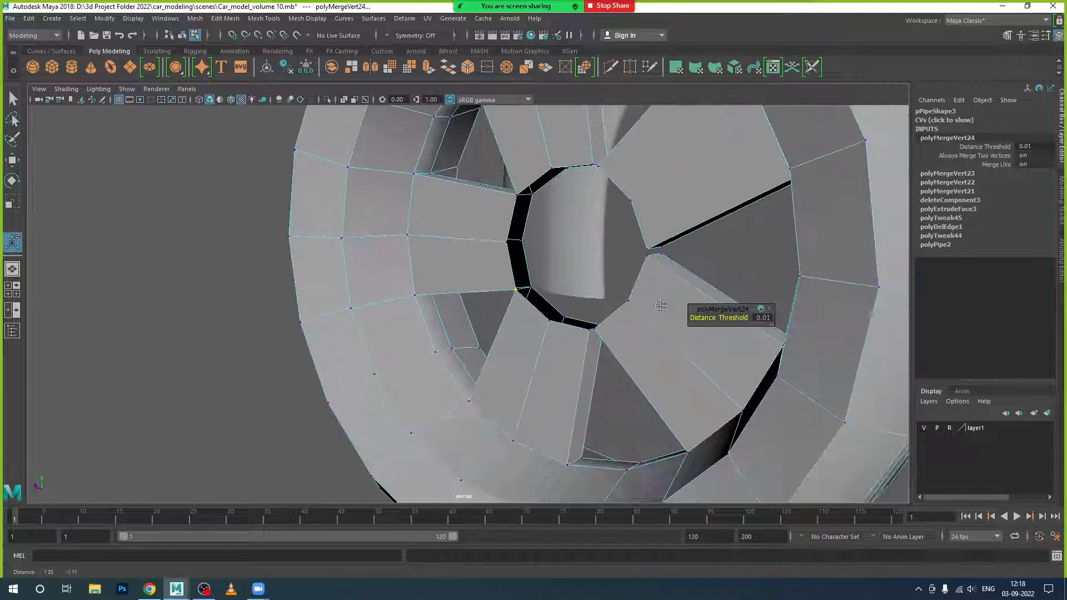
left_click_drag(661, 306, 653, 369, "alt")
middle_click_drag(755, 413, 714, 345, "alt")
left_click_drag(705, 367, 713, 362, "alt")
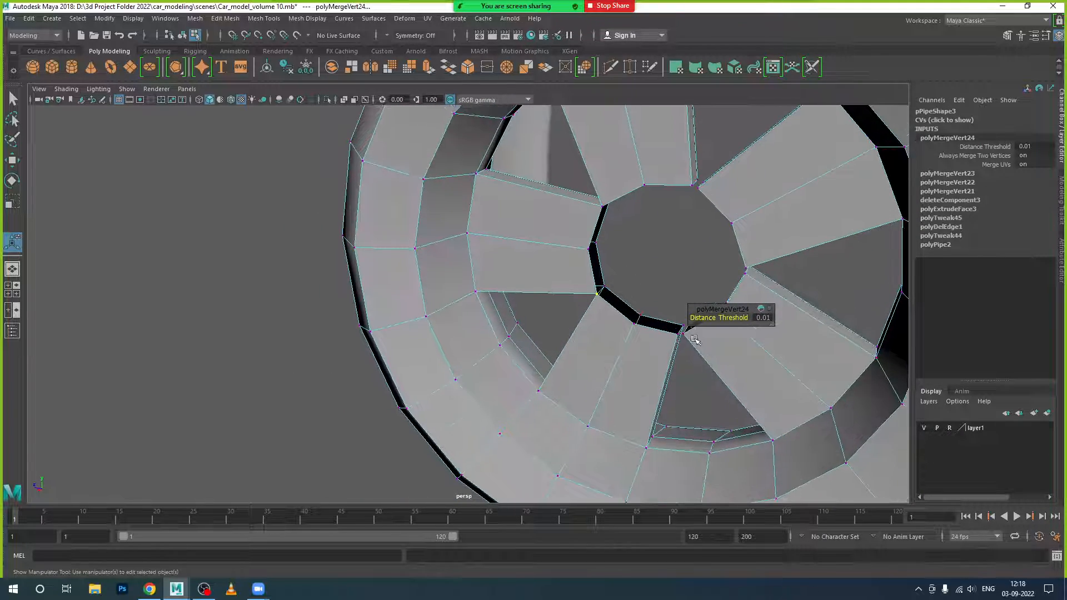
scroll(706, 343, "up", 5)
middle_click_drag(719, 348, 674, 324, "alt")
left_click_drag(674, 324, 654, 307, "alt")
key("g")
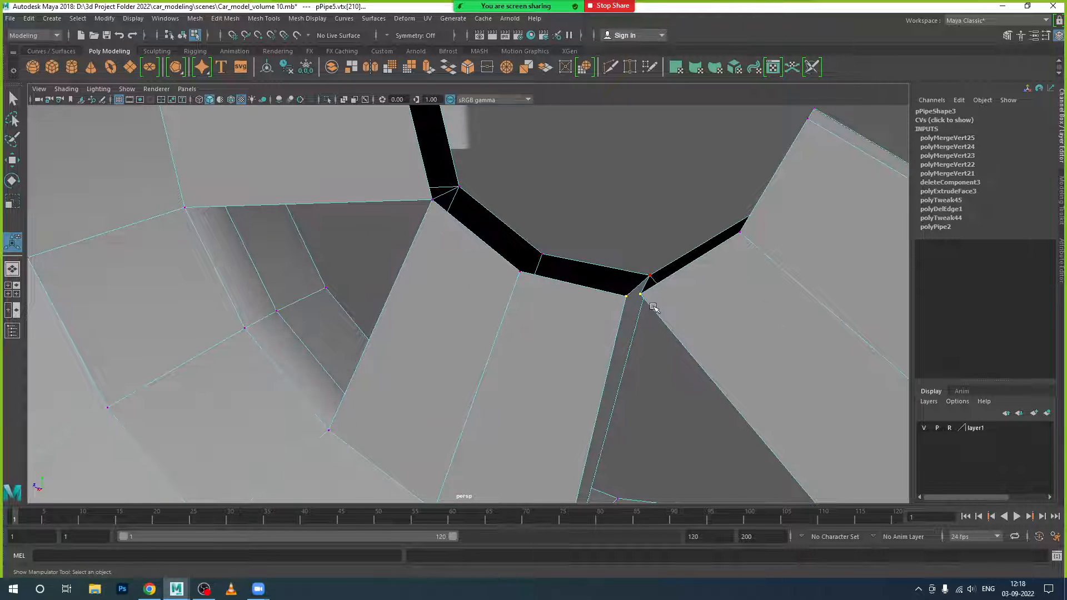
key("g")
Merge the front and rear pairs of corner vertices where the lower-right spoke meets the upper-right spoke
scroll(656, 314, "down", 3)
left_click_drag(724, 280, 683, 293, "alt")
middle_click_drag(683, 293, 503, 277, "alt")
left_click_drag(532, 272, 548, 272, "alt")
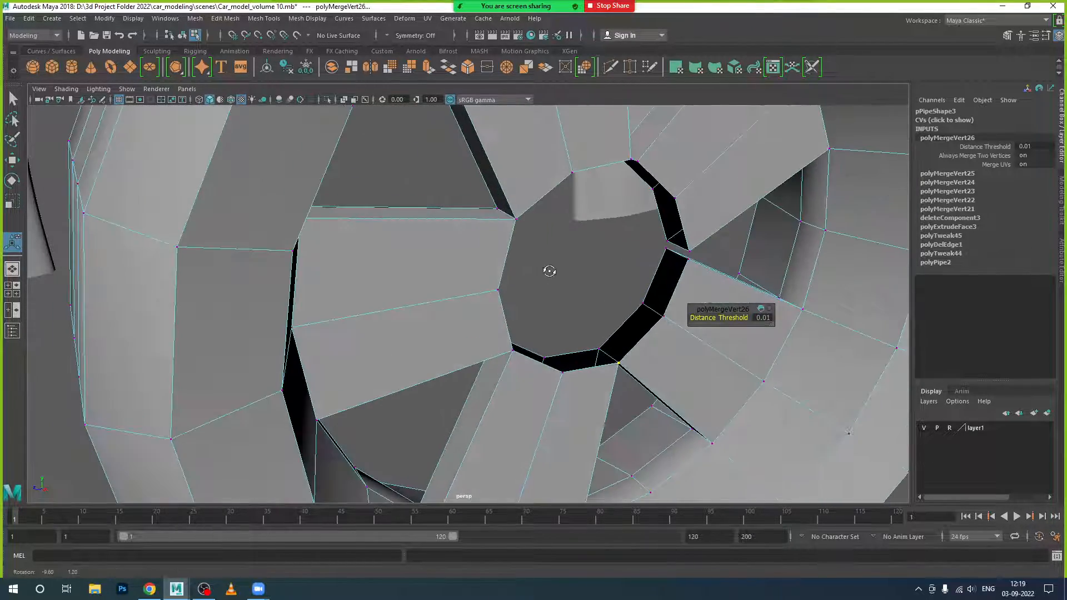
left_click_drag(649, 286, 627, 298, "alt")
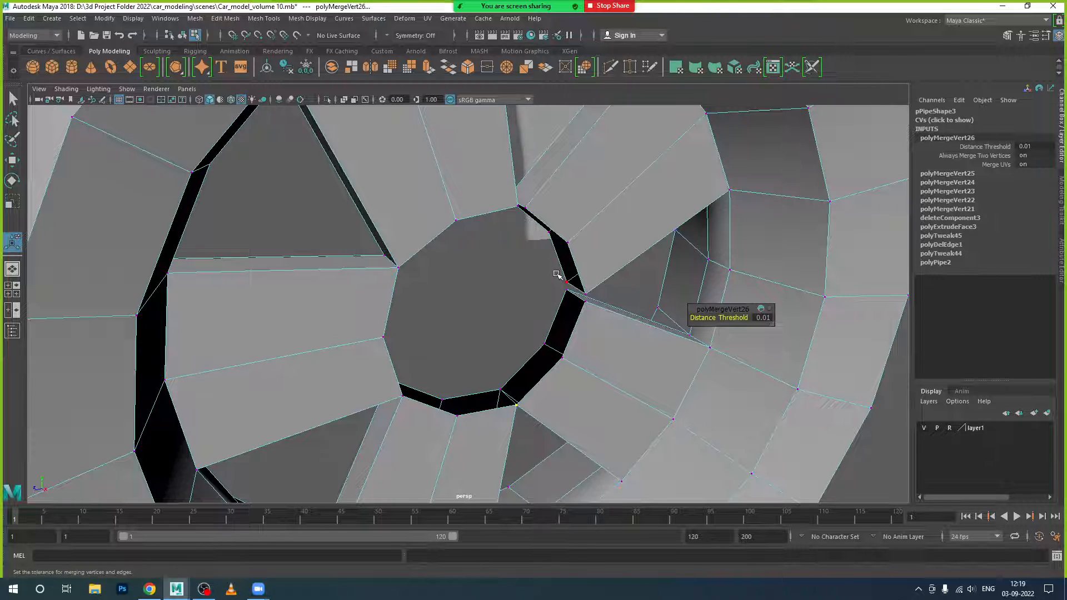
left_click_drag(568, 293, 539, 353)
key("g")
key("g")
Merge the front and rear pairs of corner vertices where the upper spoke meets the upper-right spoke
middle_click_drag(534, 352, 533, 393, "alt")
left_click_drag(534, 393, 500, 353, "alt")
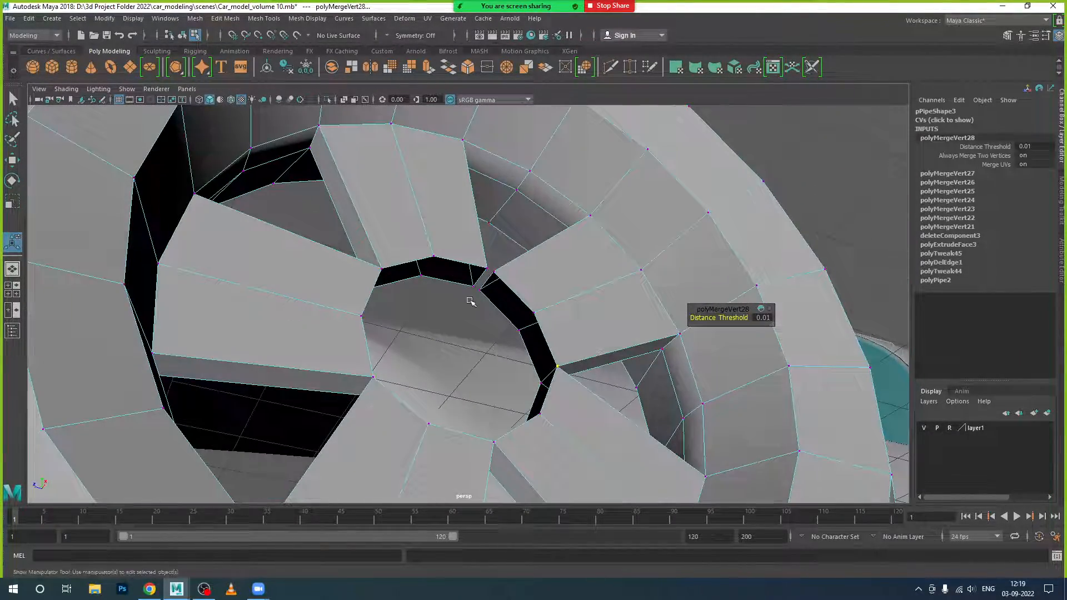
left_click_drag(468, 276, 503, 314)
key("g")
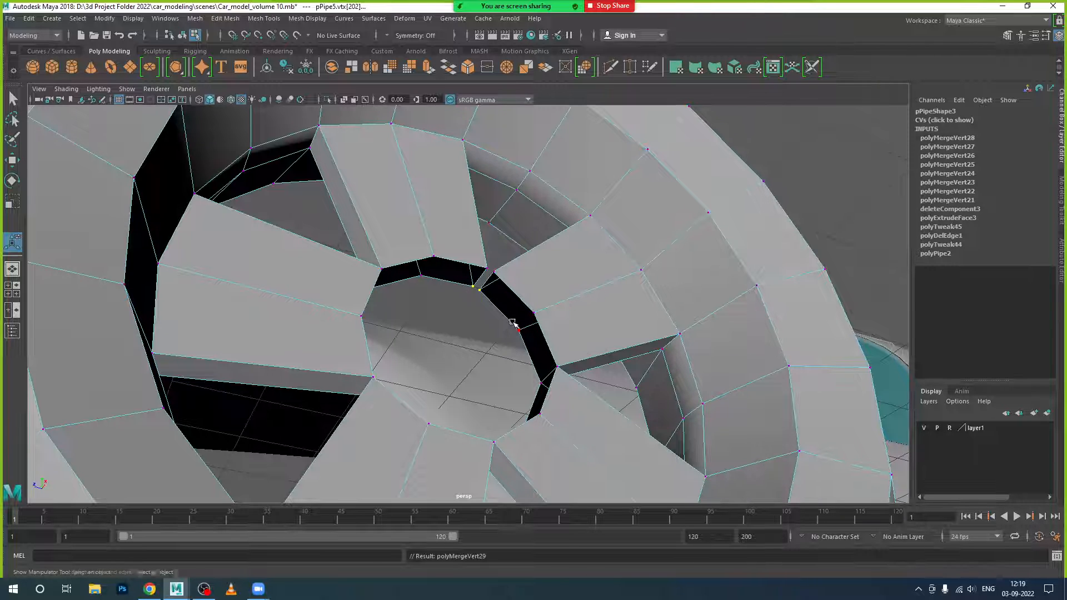
left_click_drag(481, 259, 505, 277)
key("g")
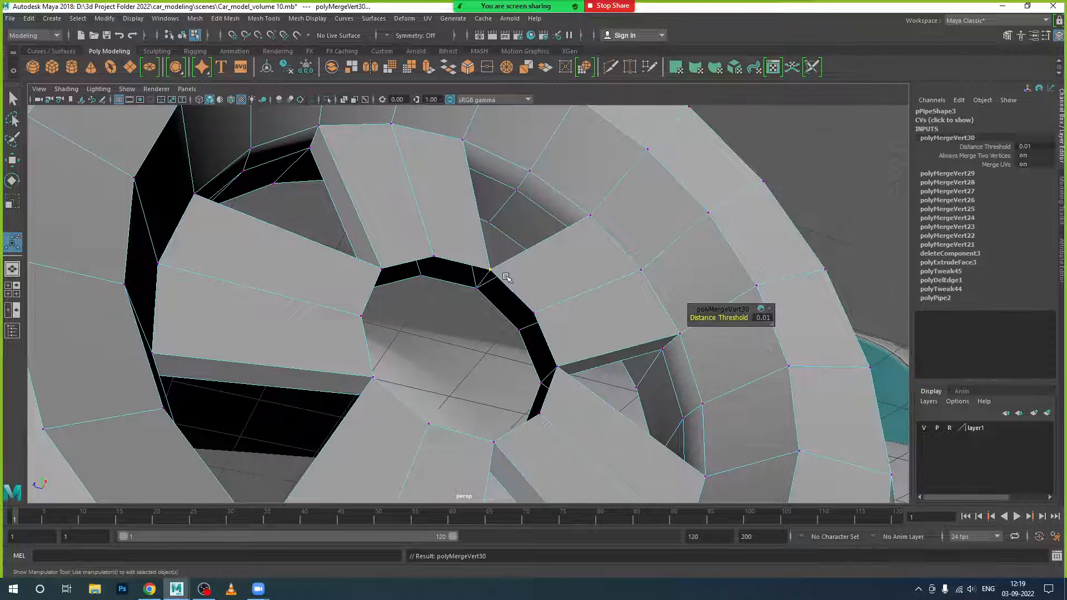
Return to object mode, examine the wheel and its spokes in smooth preview from several angles, and restore the unsmoothed display
left_click_drag(552, 372, 510, 415, "alt")
middle_click_drag(510, 415, 560, 326, "alt")
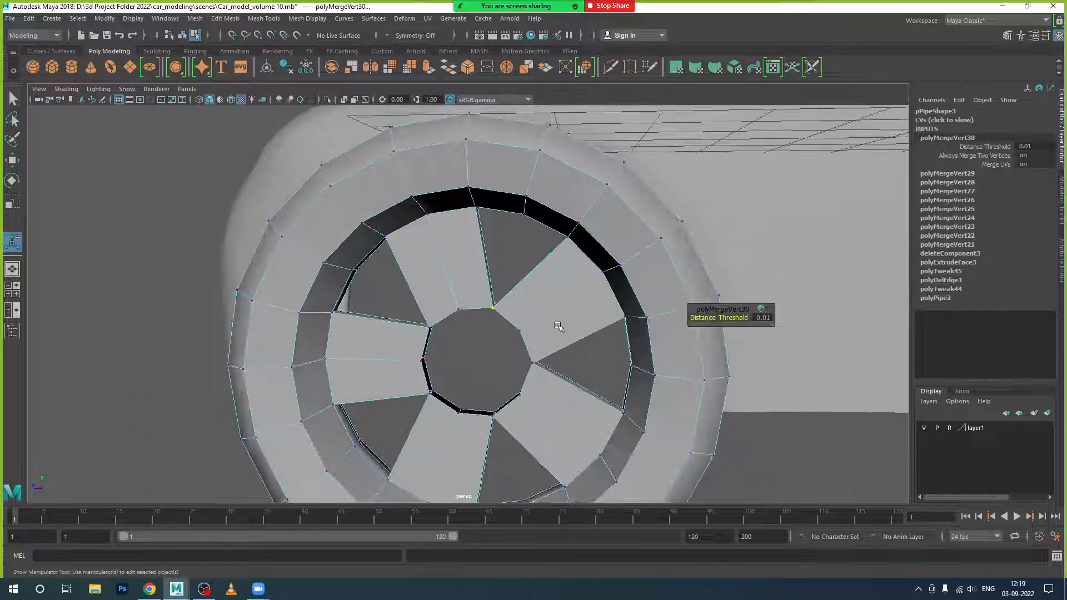
left_click_drag(560, 326, 545, 343, "alt")
right_click_drag(593, 269, 641, 256)
left_click(556, 356)
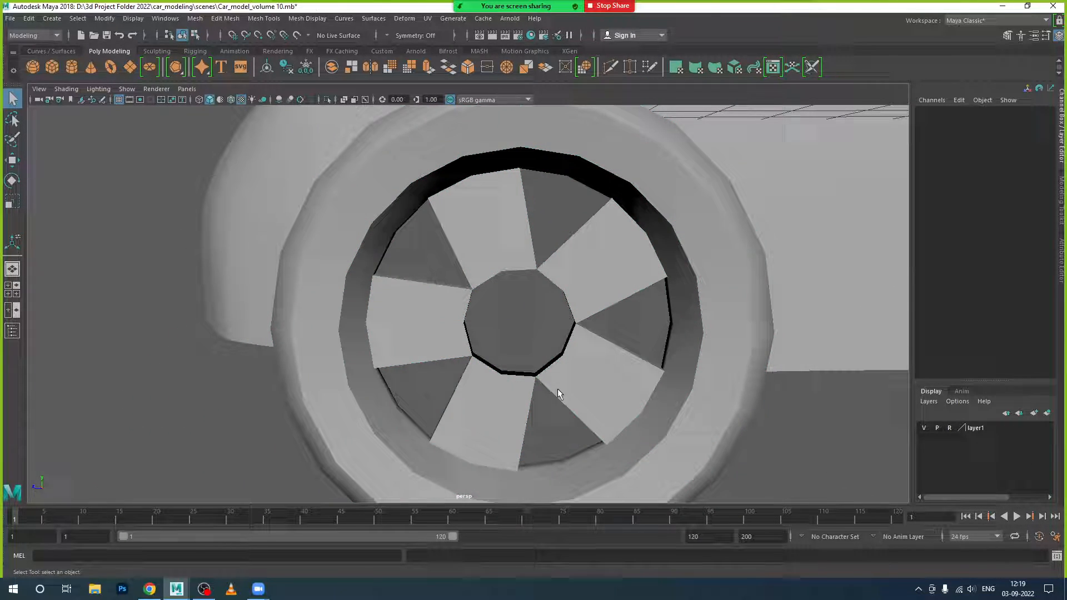
left_click(593, 405)
key("3")
left_click(776, 436)
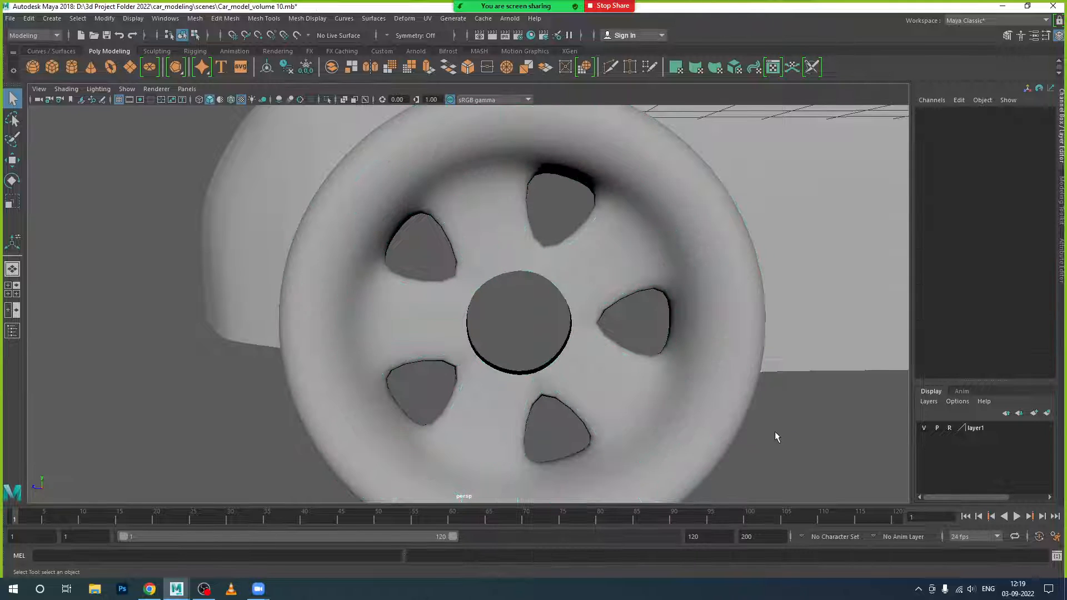
scroll(775, 436, "down", 3)
left_click_drag(774, 436, 686, 457, "alt")
scroll(662, 428, "up", 2)
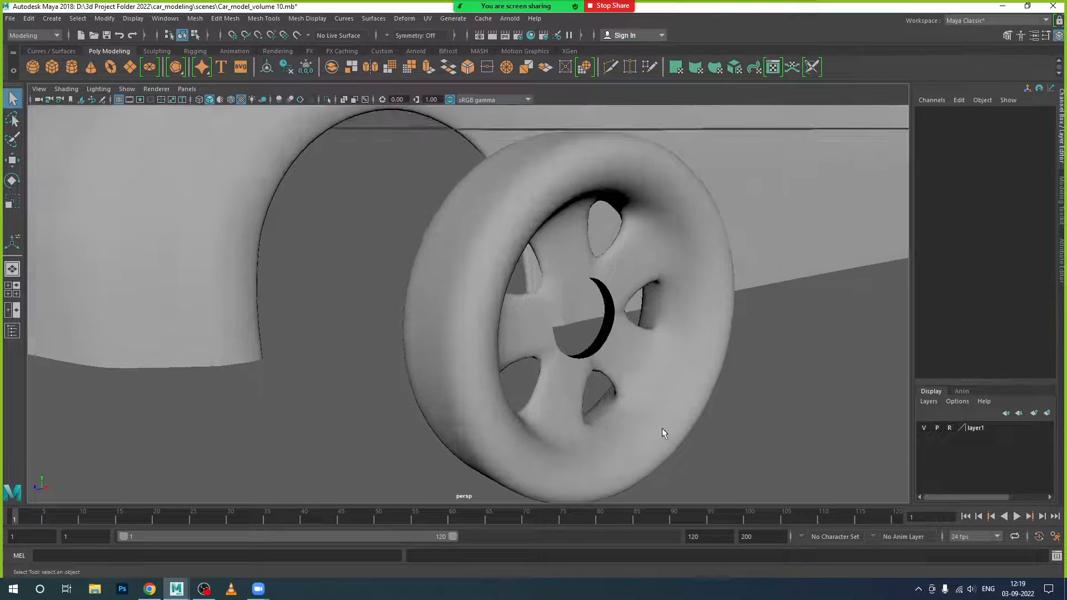
middle_click_drag(662, 428, 631, 455, "alt")
scroll(611, 428, "up", 2)
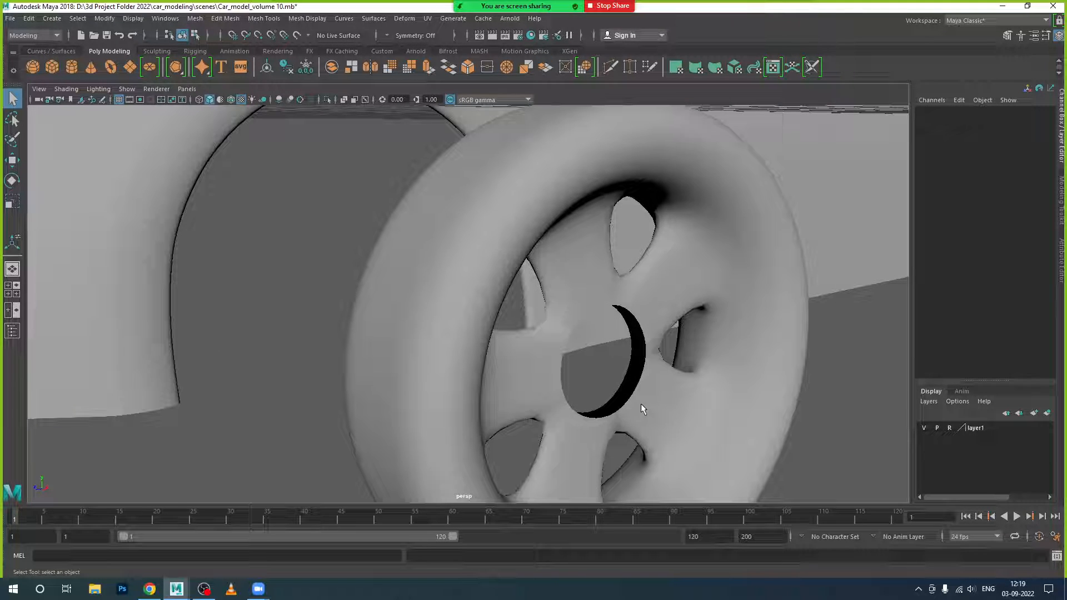
left_click(698, 423)
key("1")
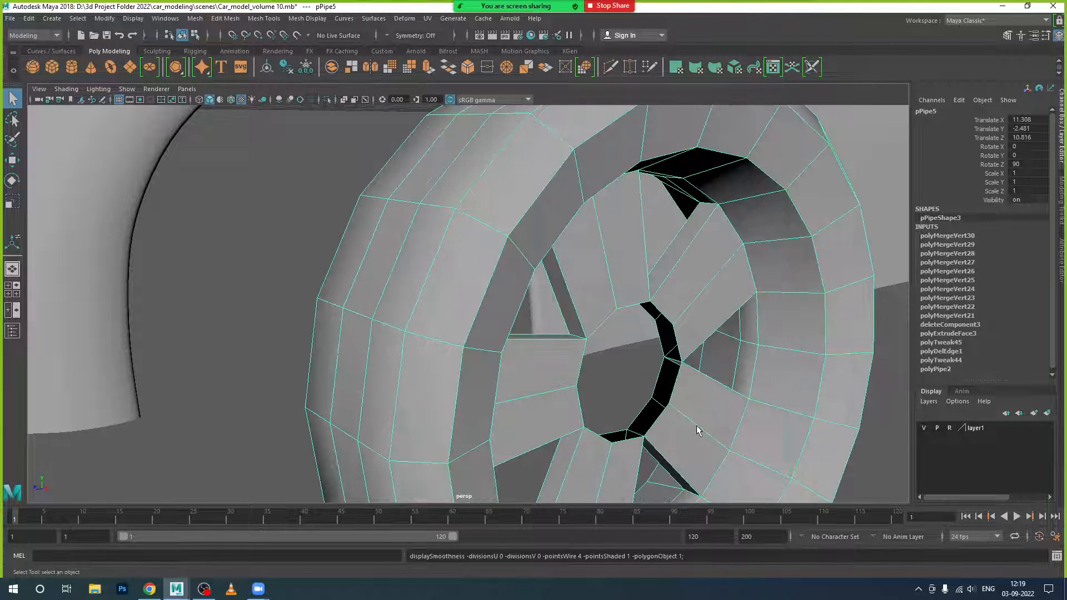
Select the front border edge loop around the wheel's central opening and close it with Fill Hole
scroll(692, 417, "up", 3)
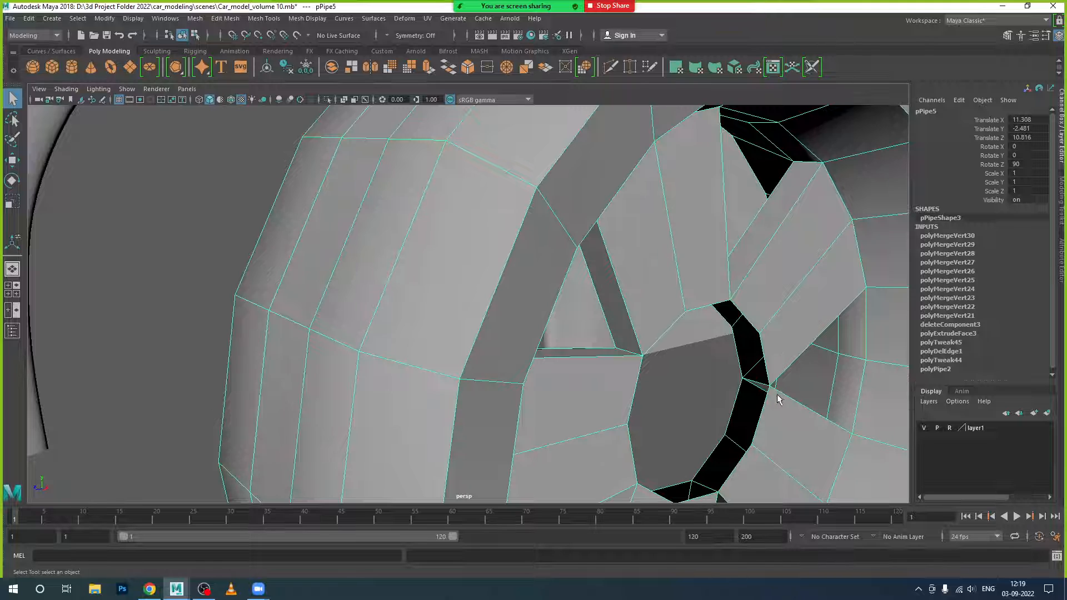
right_click_drag(774, 286, 722, 281)
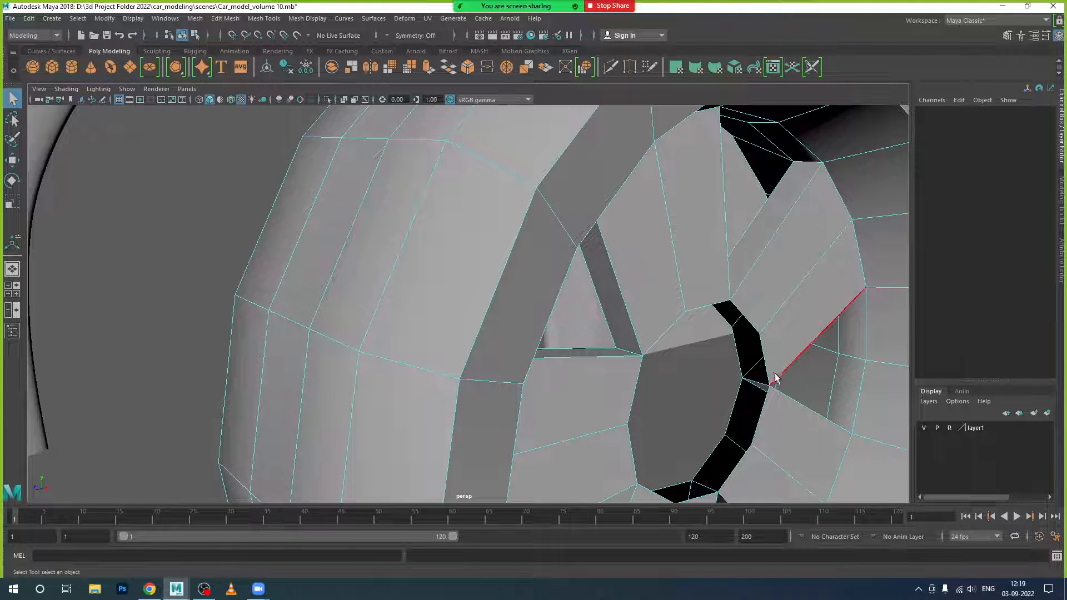
left_click(758, 356)
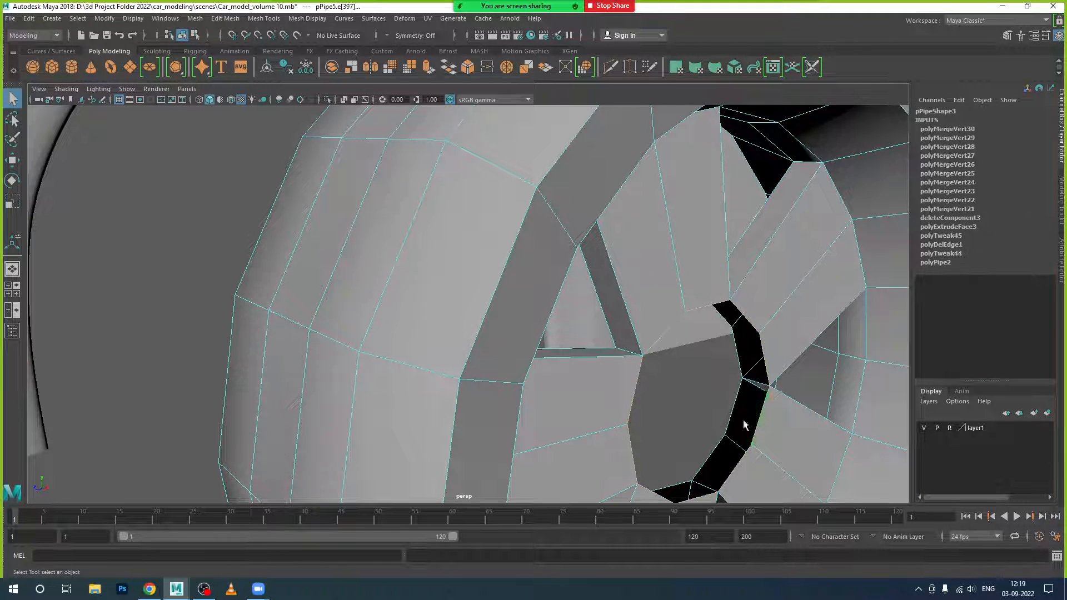
mouse_move(722, 405)
left_mouse_down("alt")
mouse_move(703, 408)
mouse_move(725, 425)
left_mouse_up("alt")
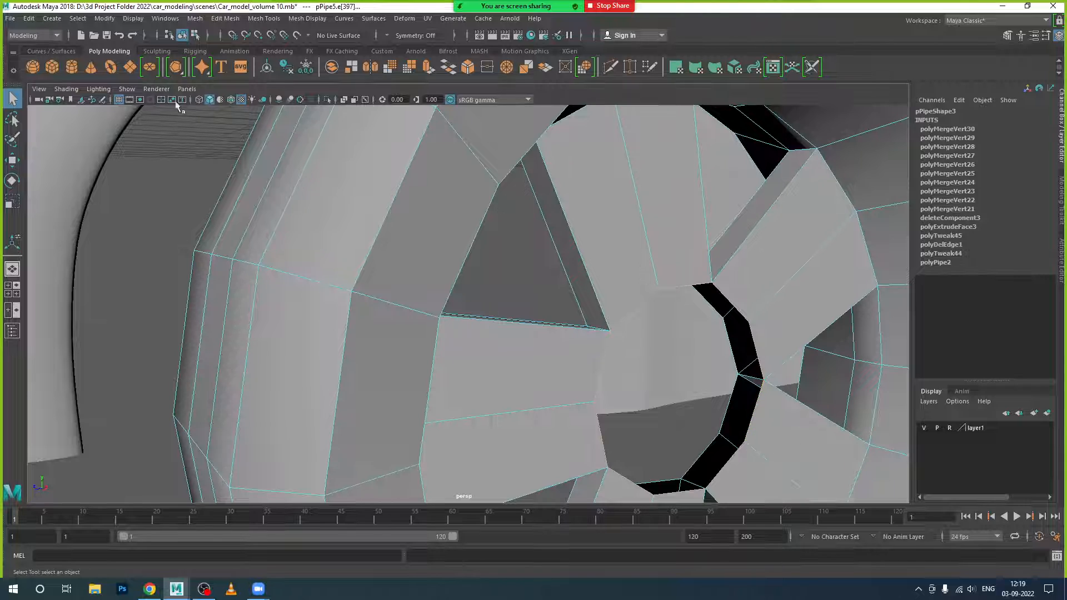
left_click(195, 18)
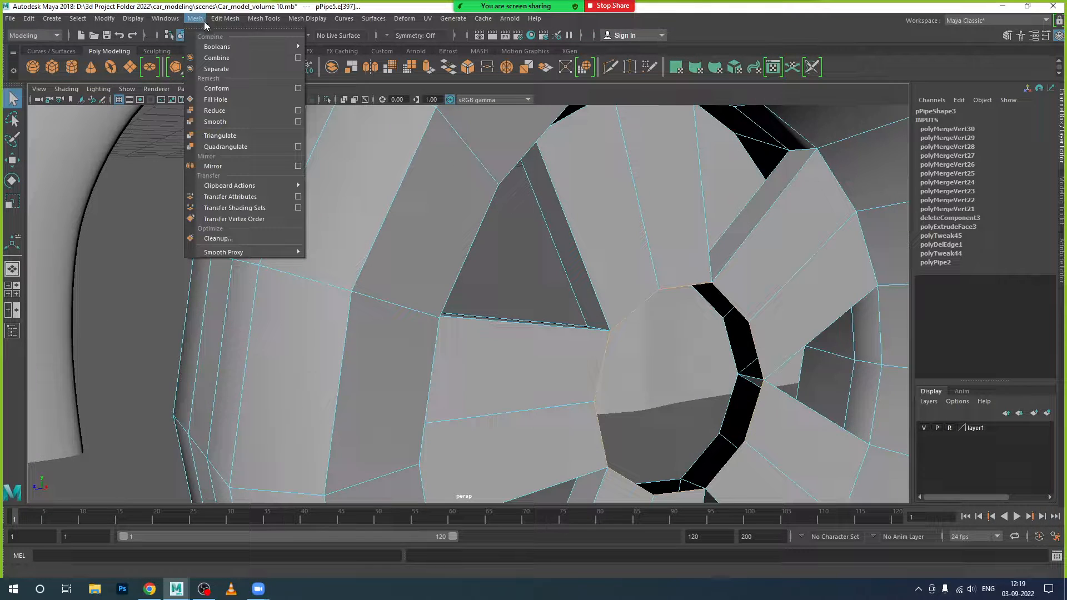
left_click(220, 100)
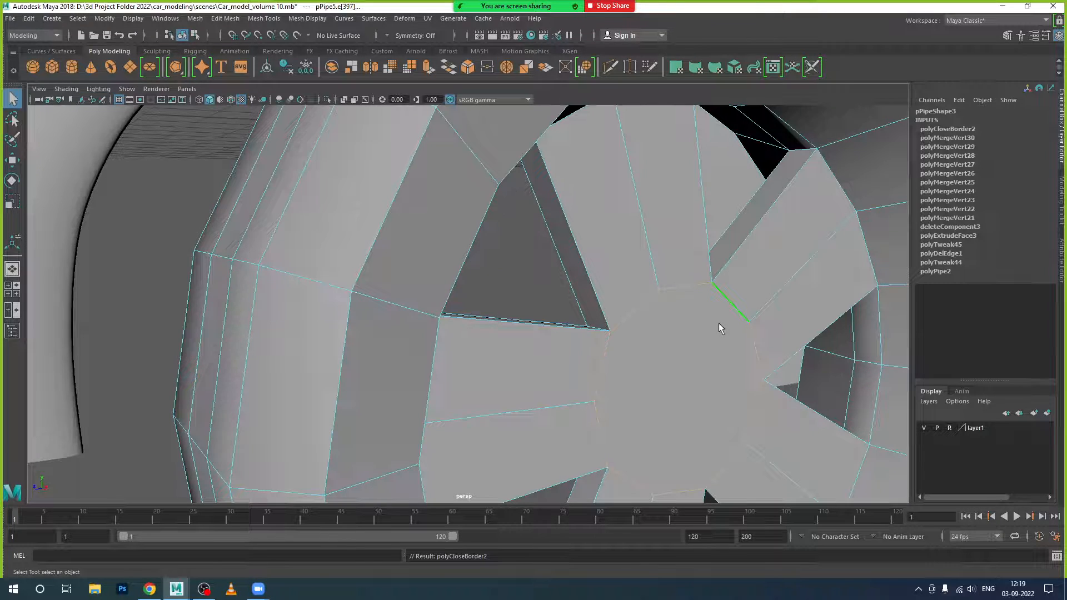
Select the border edge loop of the central opening on the wheel's rear side and fill that hole too
left_click_drag(608, 370, 731, 364, "alt")
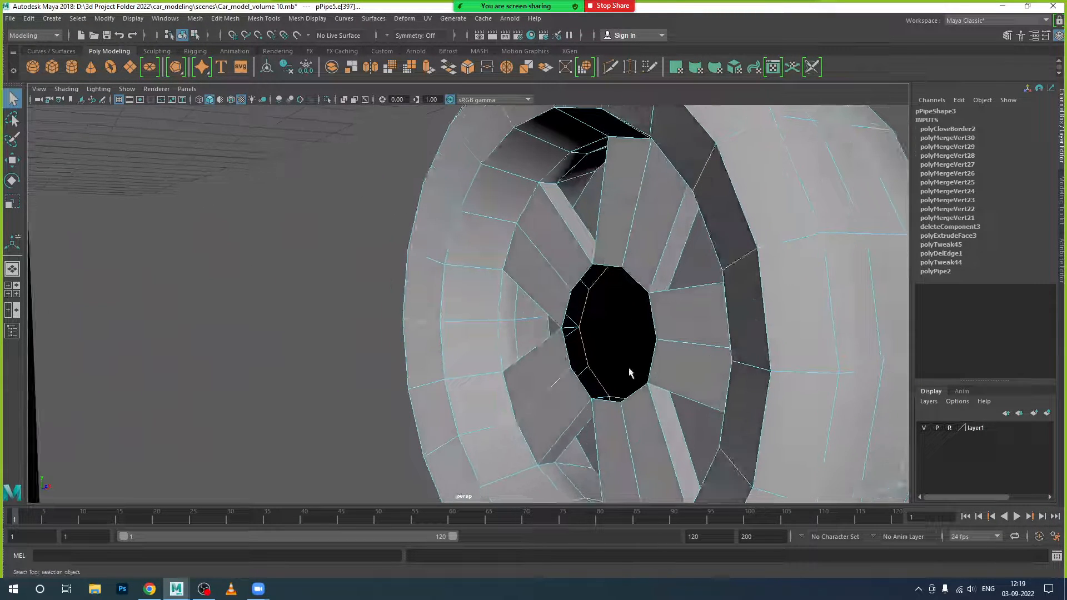
left_click(572, 309)
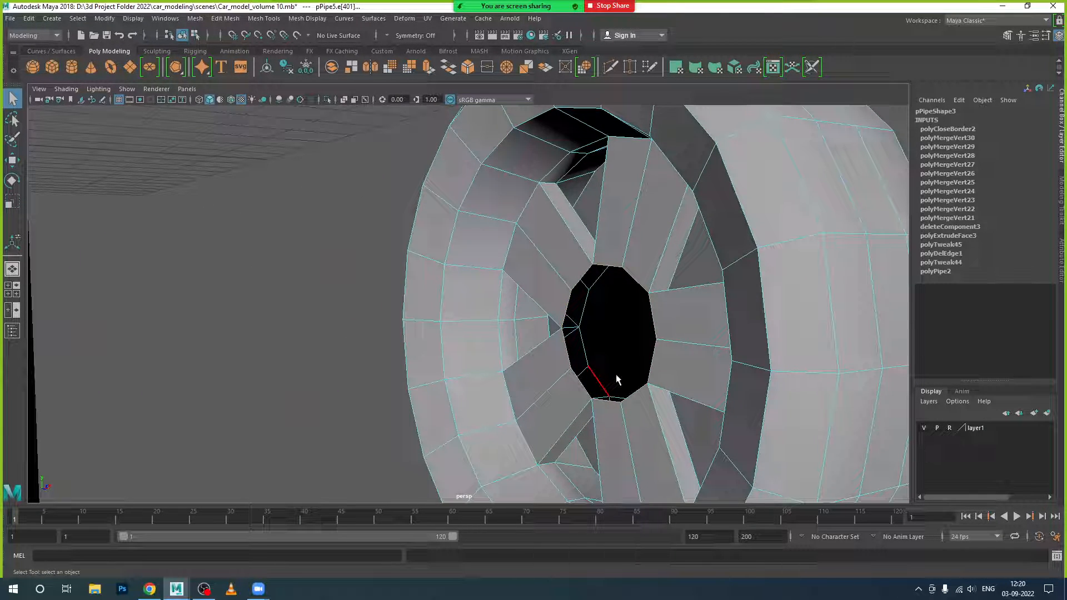
key("g")
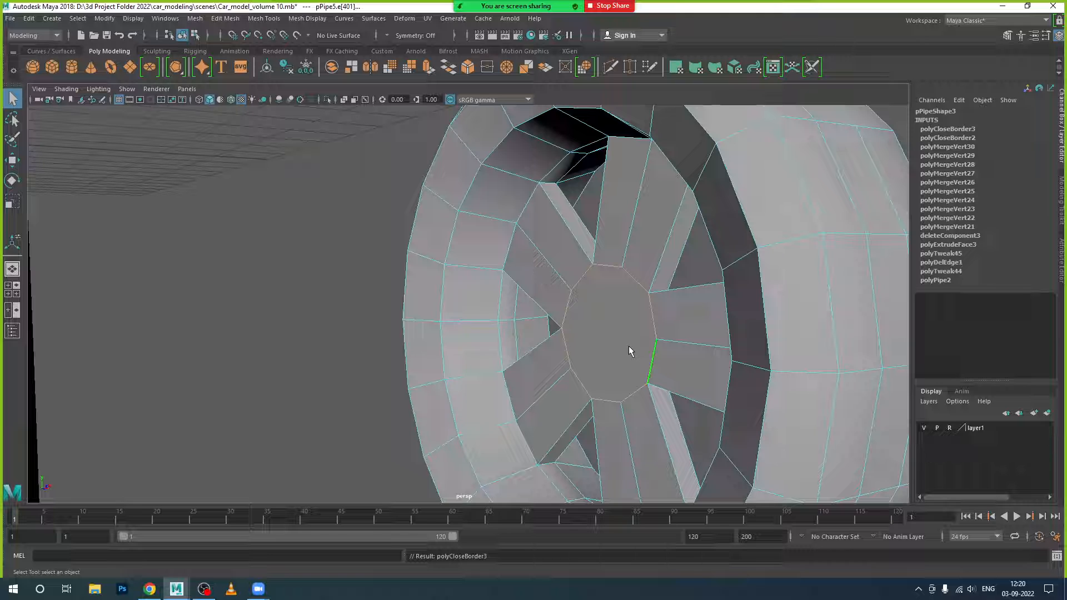
Select the front hub face and extrude it in place, scaling it uniformly to about 0.617 to form an inner ring
left_click_drag(629, 351, 599, 405, "alt")
left_click(559, 345)
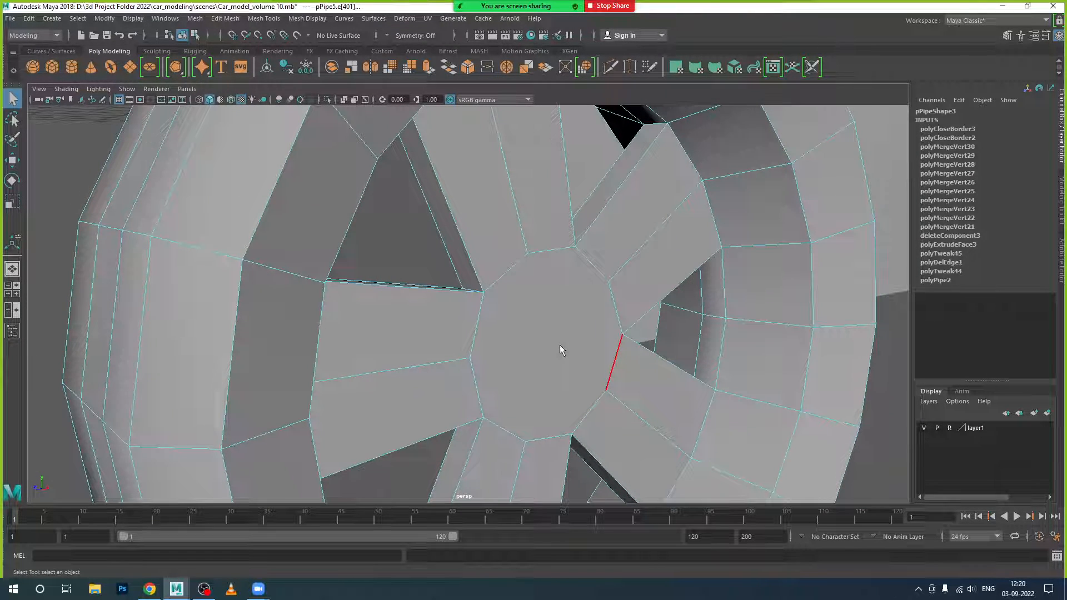
right_click(559, 345)
left_click(561, 299)
left_click(567, 339)
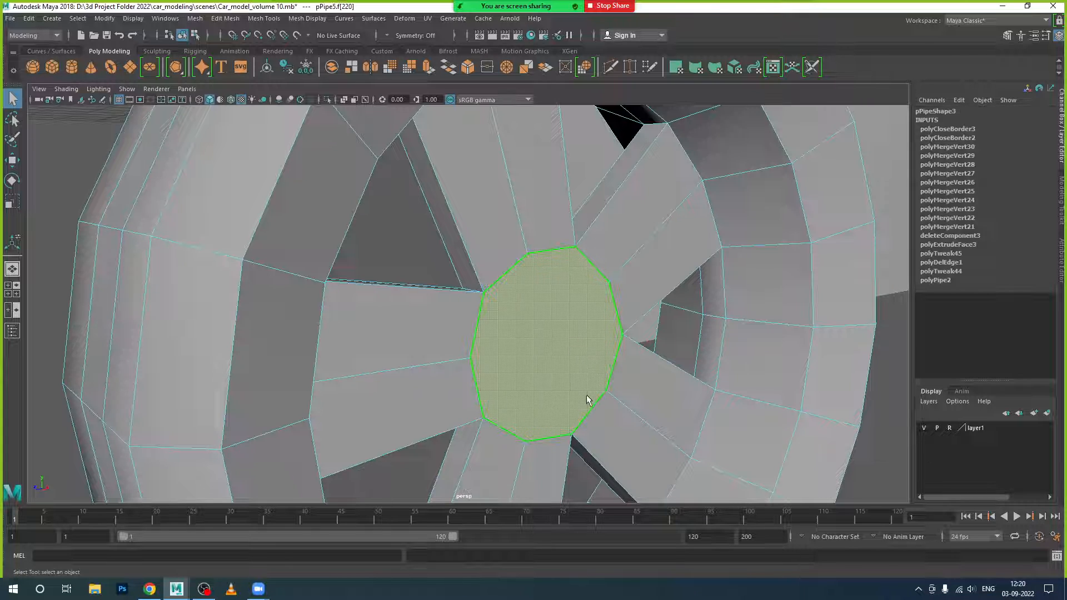
left_click_drag(586, 398, 603, 436, "alt")
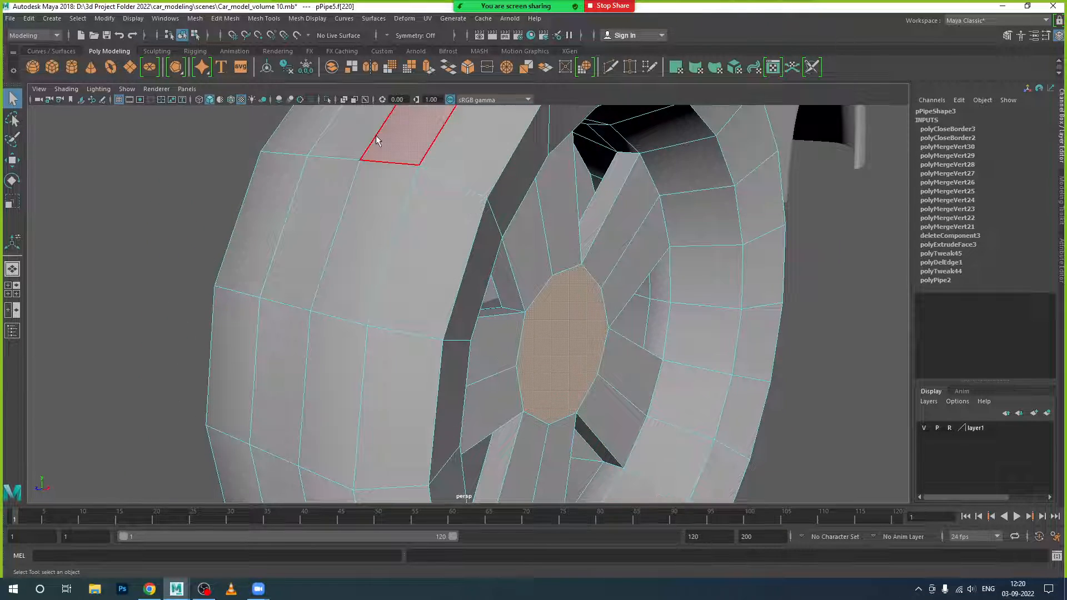
left_click(429, 67)
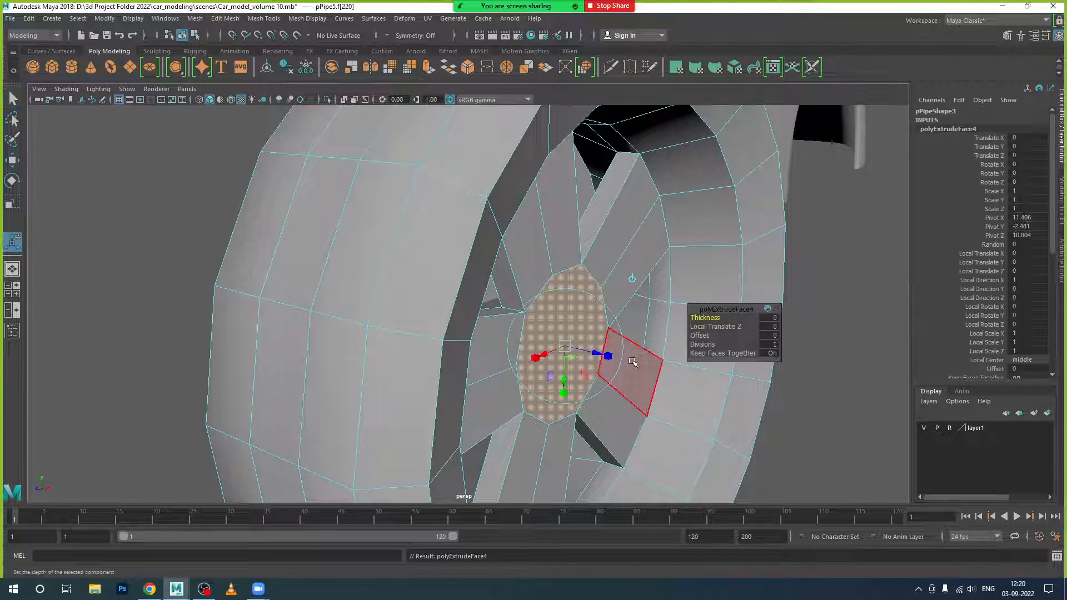
left_click(609, 357)
left_click_drag(565, 346, 547, 336)
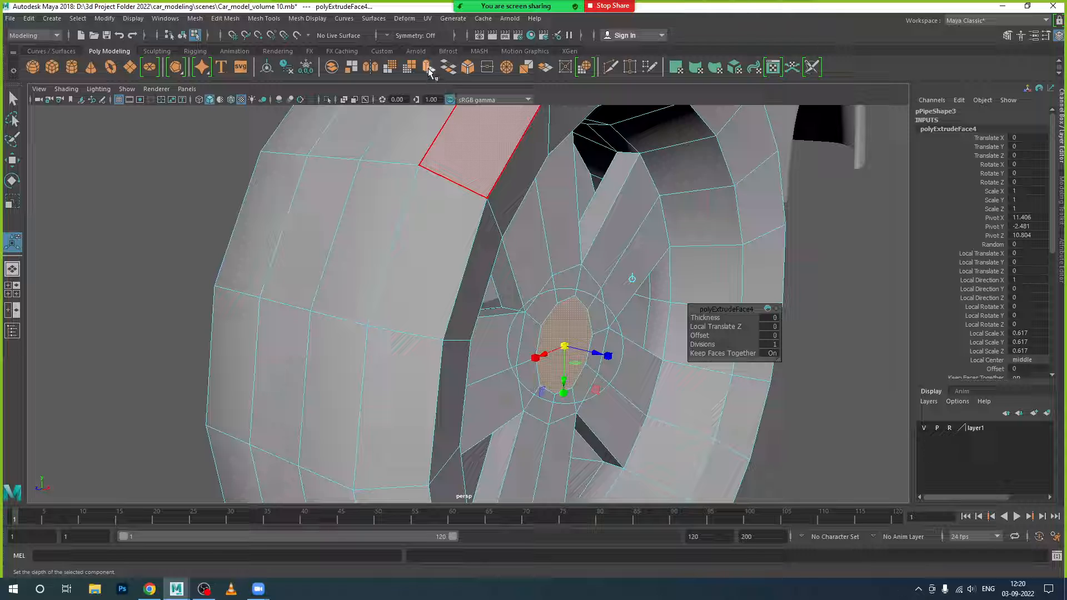
Extrude the reduced hub face again, scaling it uniformly to about 0.85 to add a narrow ring of faces
key("ctrl+e")
left_click(608, 356)
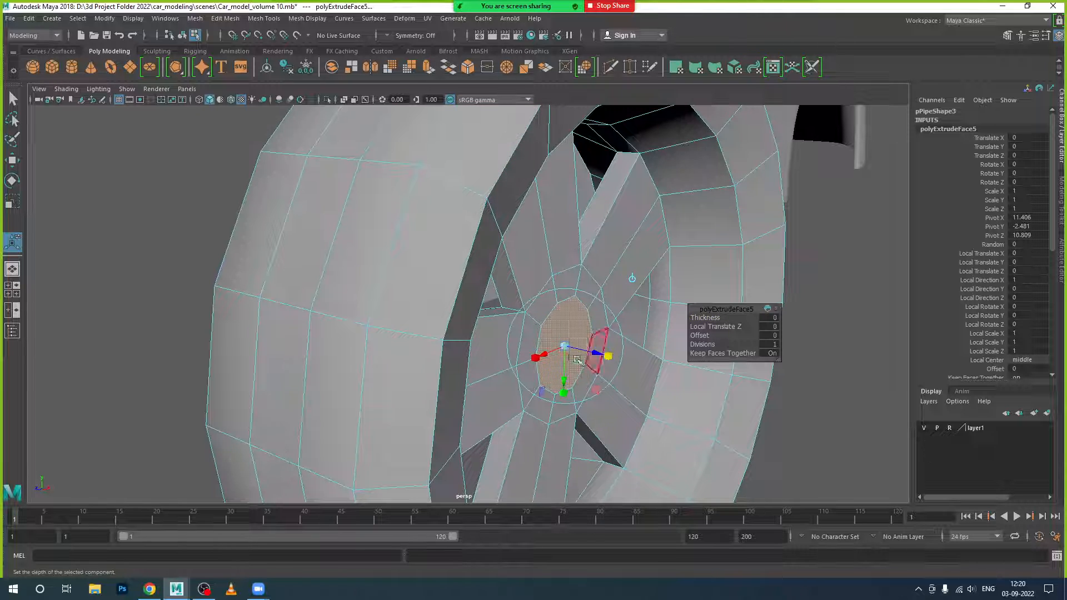
left_click_drag(564, 349, 559, 338)
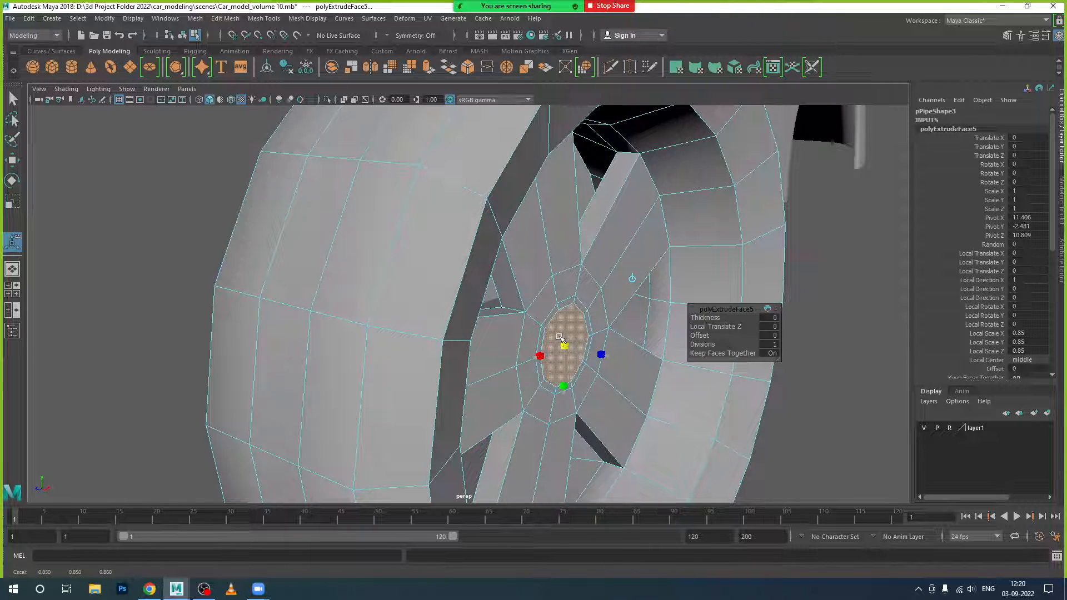
Select the narrow ring of faces around the hub centre and extrude it inward with Local Translate Z about -0.038 to form a groove
scroll(551, 323, "up", 2)
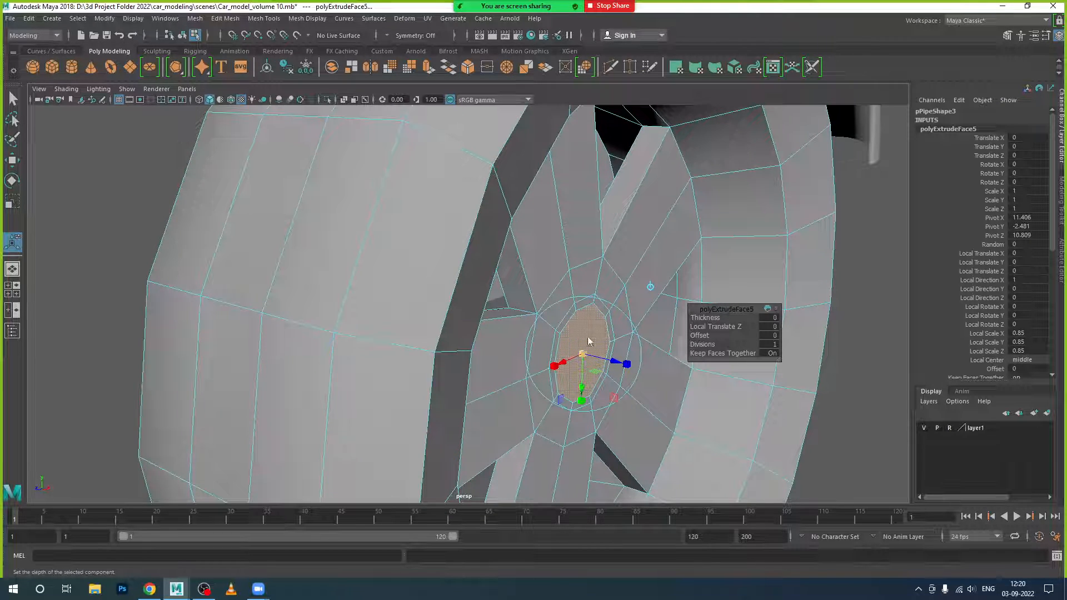
right_click_drag(588, 269, 590, 307)
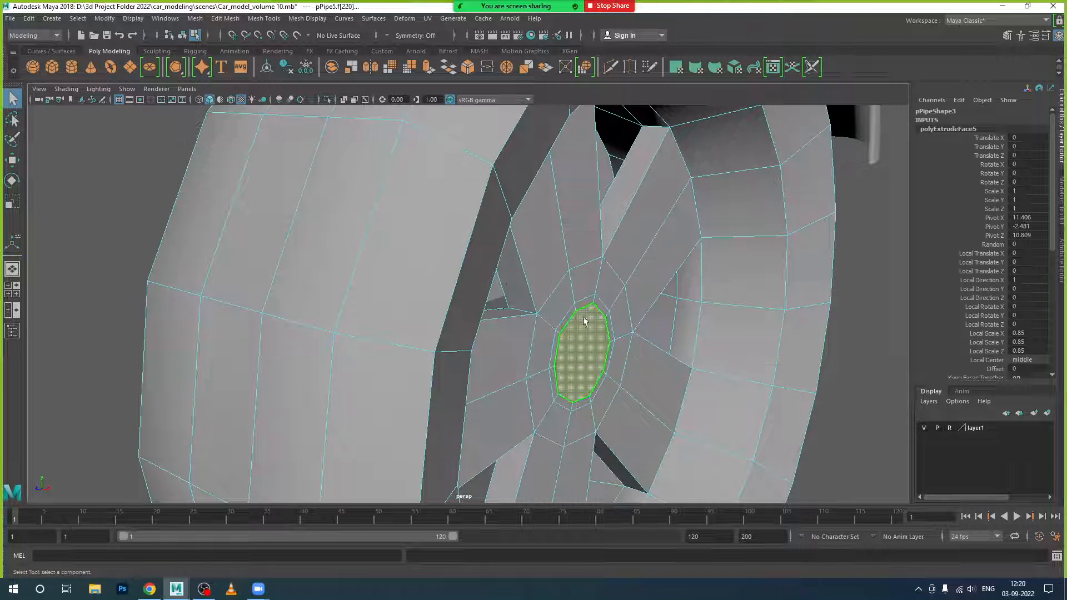
double_click(581, 304)
left_click(590, 316)
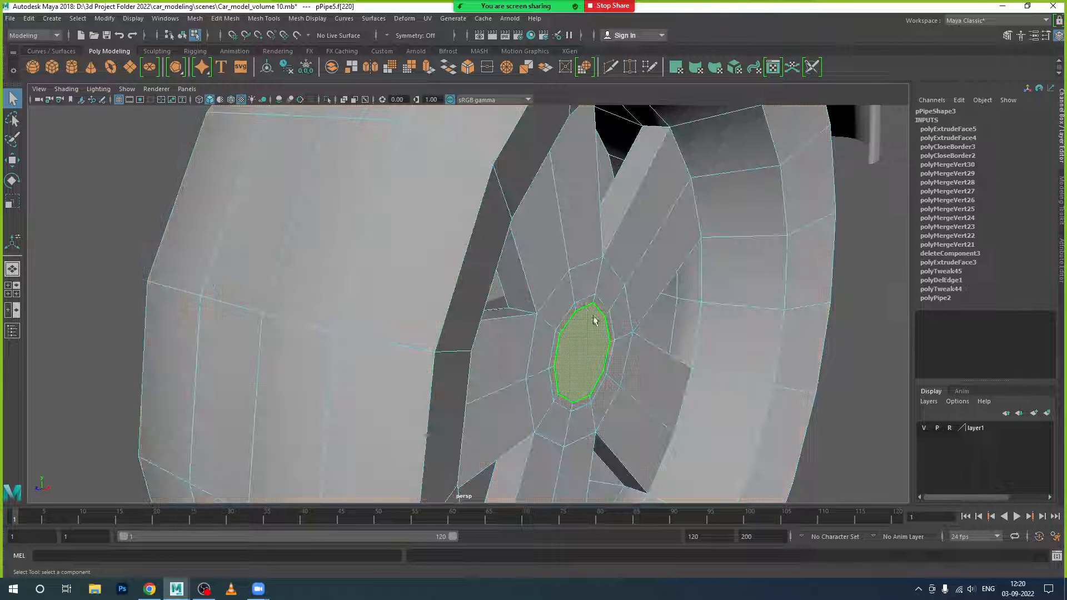
left_click_drag(592, 317, 548, 299, "alt")
left_click(550, 287)
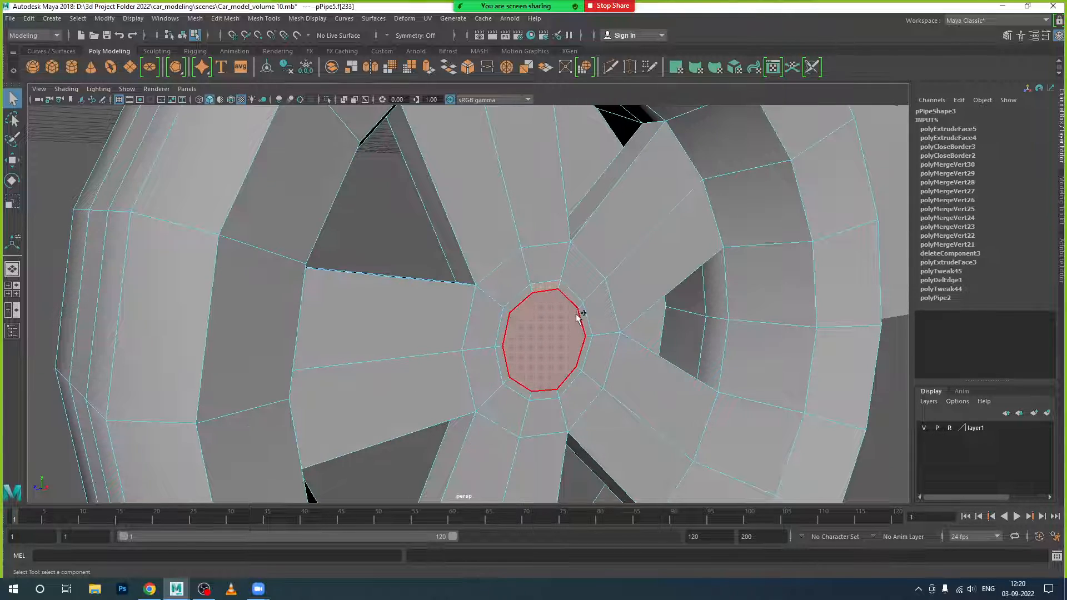
double_click(577, 304)
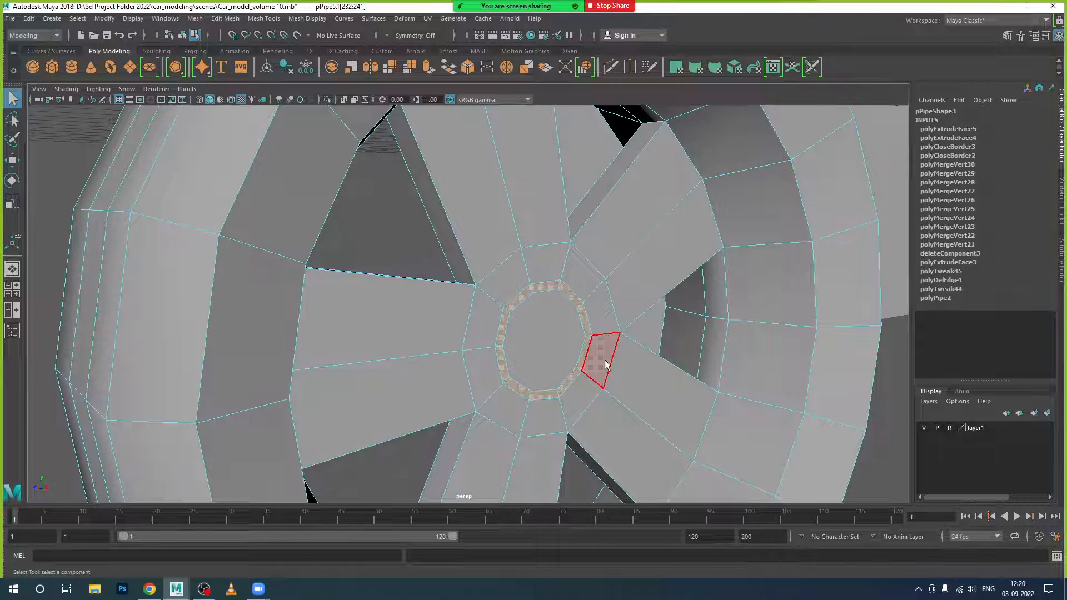
left_click_drag(575, 409, 595, 405, "alt")
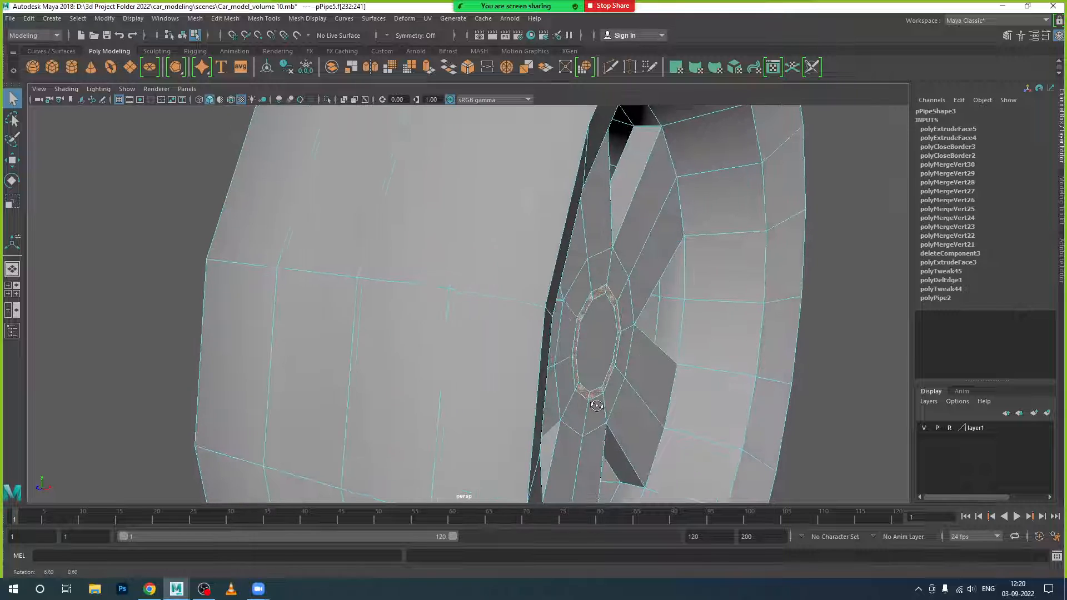
left_click(428, 71)
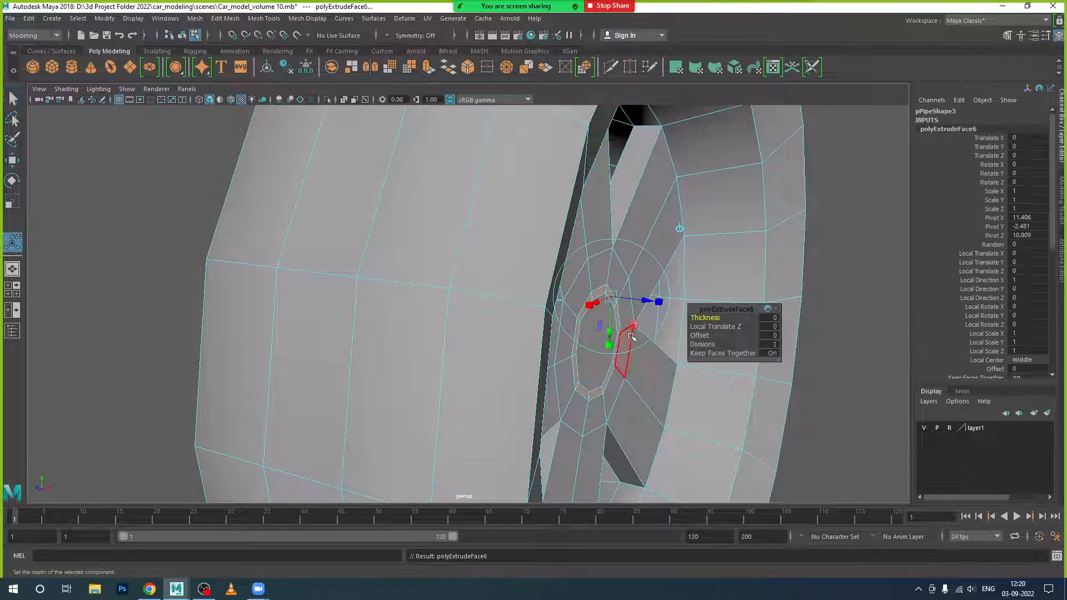
left_click_drag(652, 301, 639, 300)
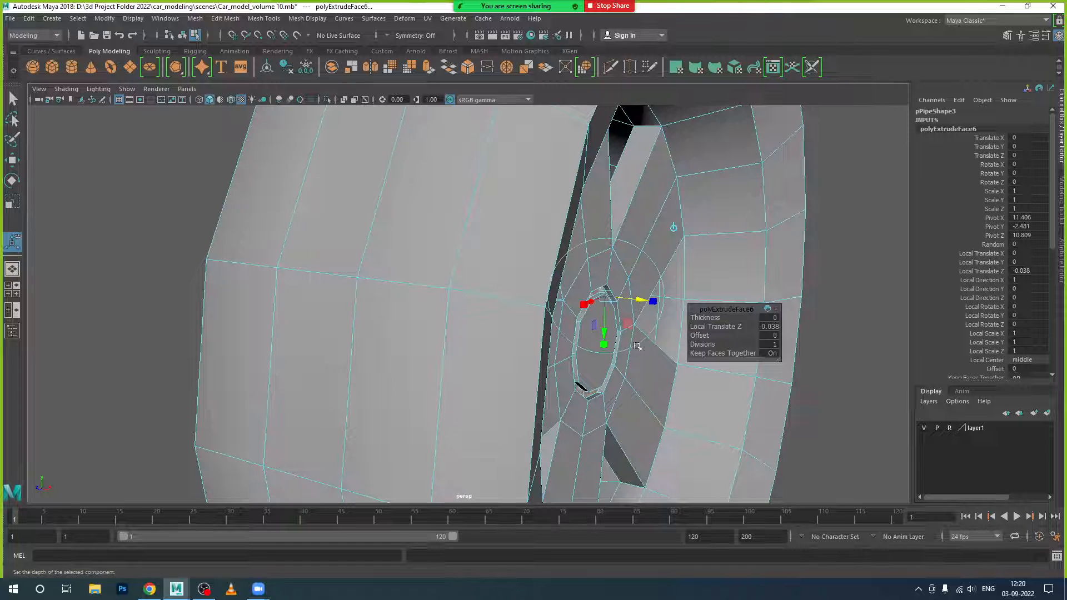
Return to object mode and turn on smooth preview for the wheel to check the grooved hub
right_click_drag(604, 304, 669, 253)
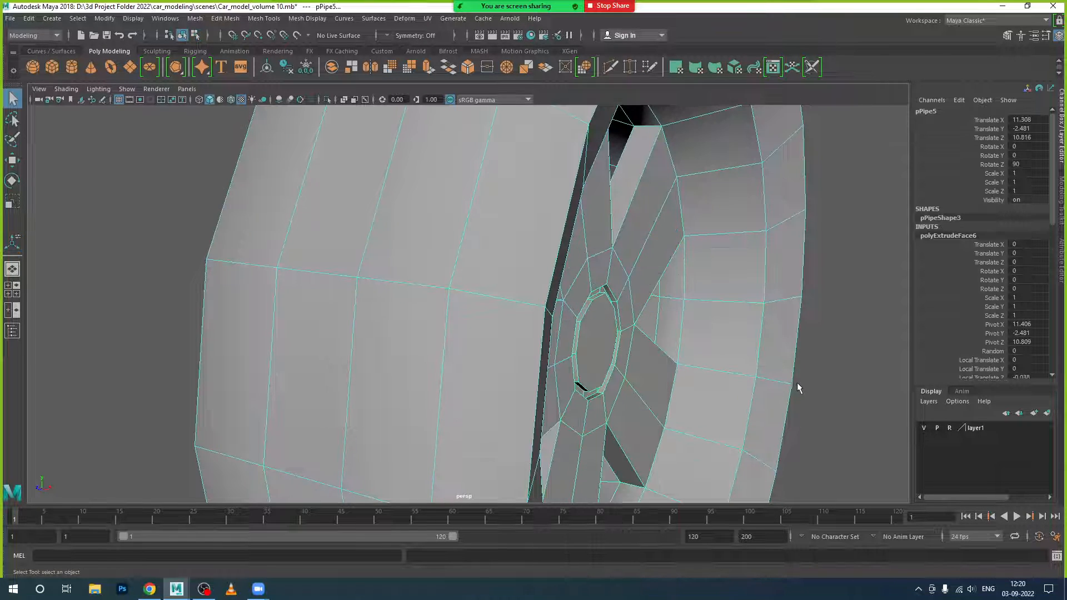
left_click(816, 379)
left_click_drag(816, 380, 603, 329, "alt")
left_click(622, 351)
key("3")
scroll(623, 355, "down", 3)
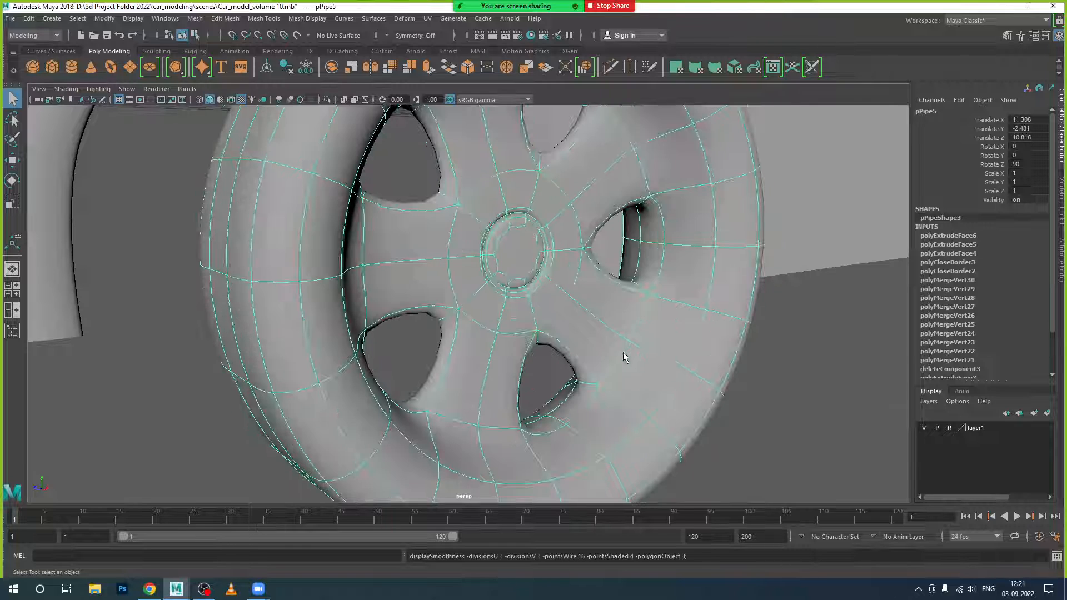
Examine the wheel with smooth preview off and on, checking the softness of the tyre and rim edges
left_click(732, 422)
scroll(736, 419, "down", 2)
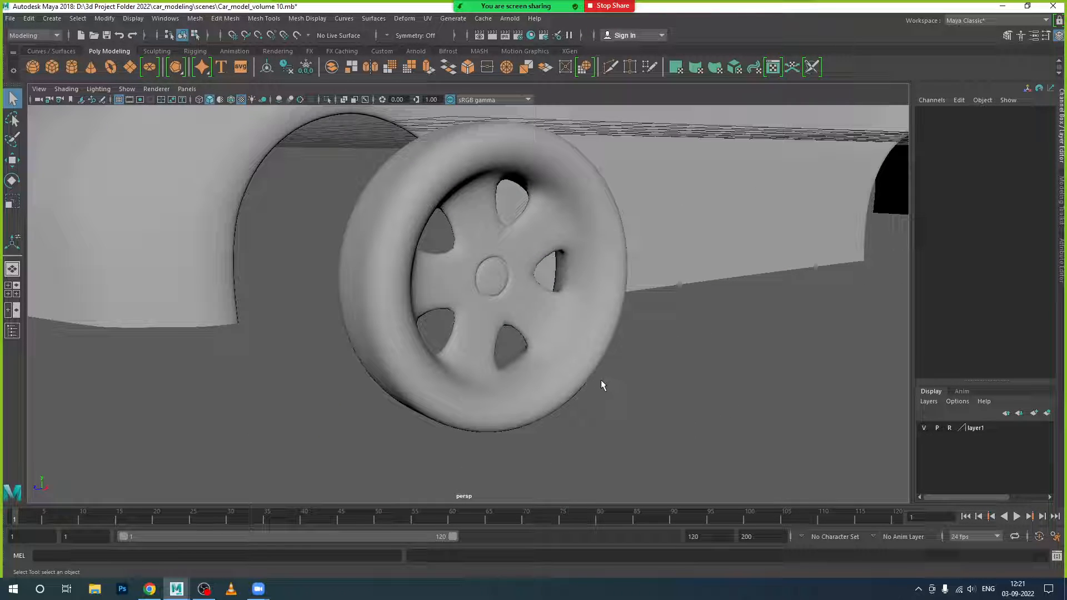
left_click(581, 366)
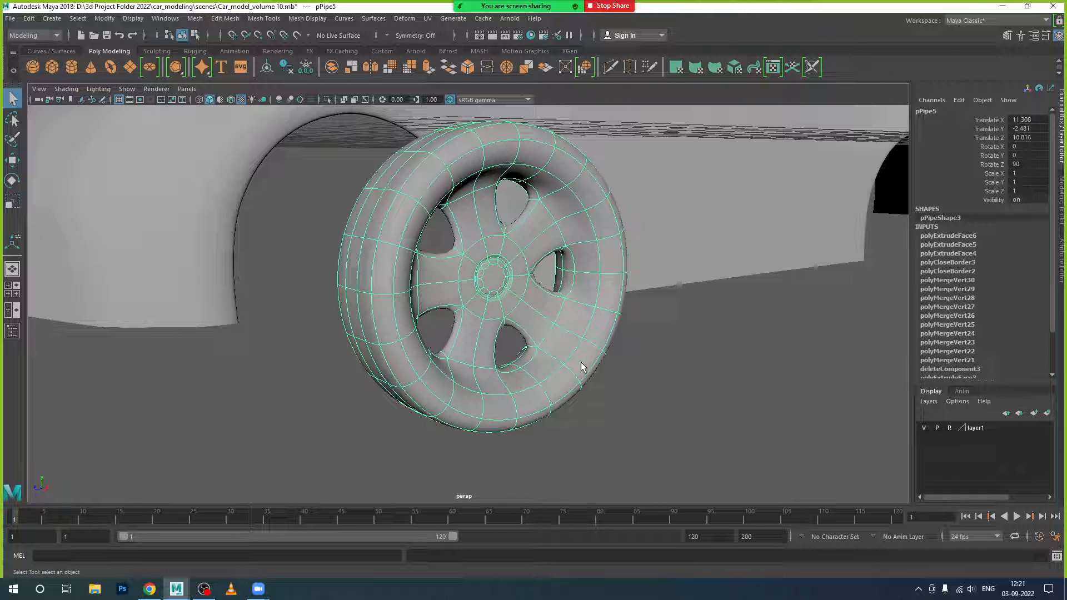
key("1")
left_click_drag(569, 369, 594, 373, "alt")
key("3")
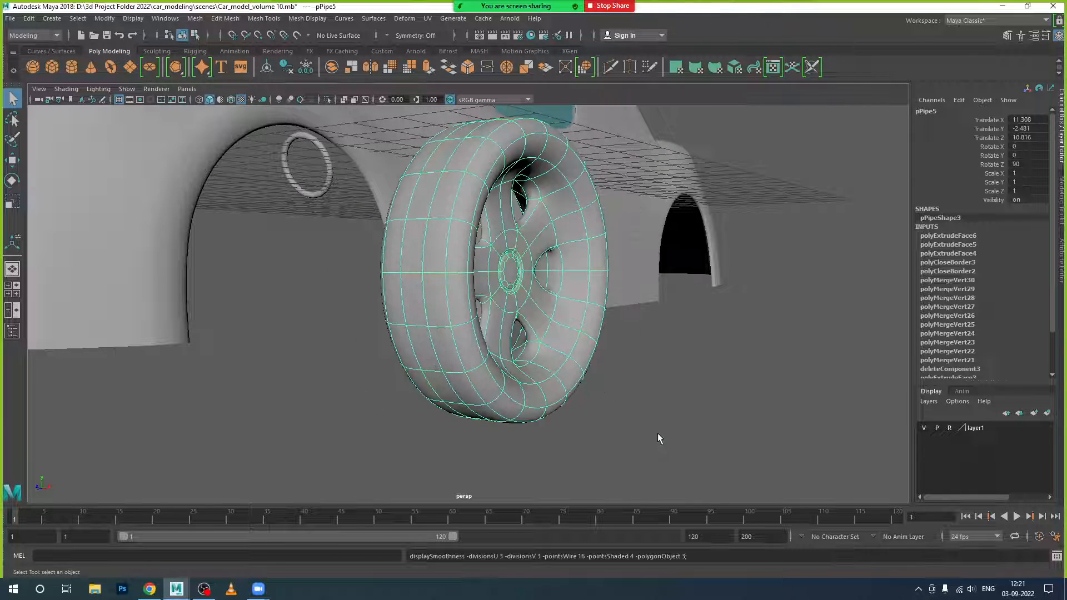
left_click(661, 436)
left_click(531, 395)
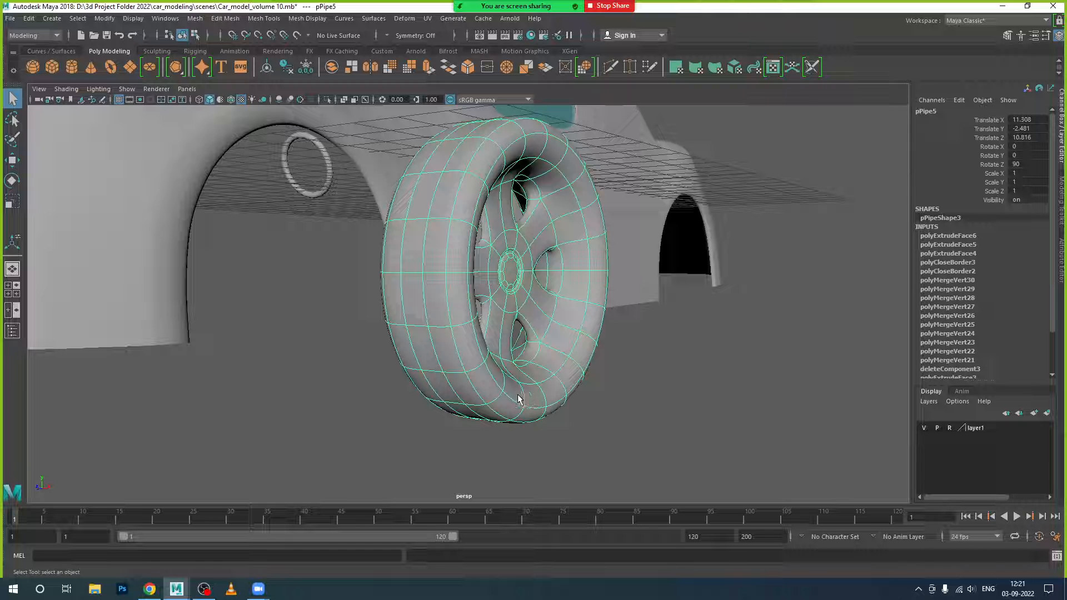
Turn off the wheel's smooth preview and insert four support edge loops along its front inner barrel and outer tyre edge
key("1")
left_click_drag(467, 363, 445, 368, "alt")
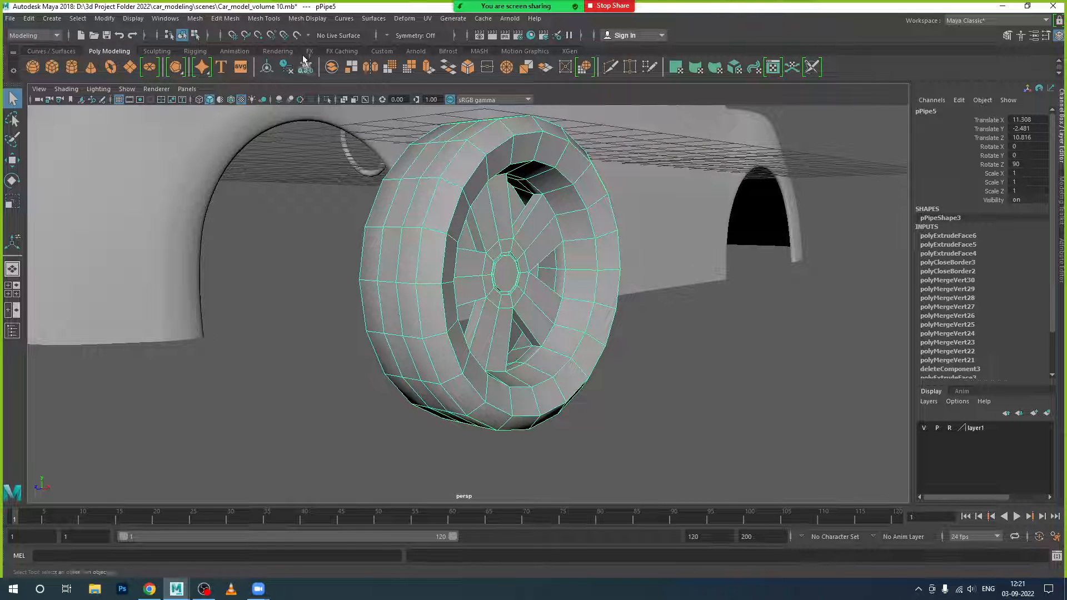
left_click(264, 18)
left_click(289, 104)
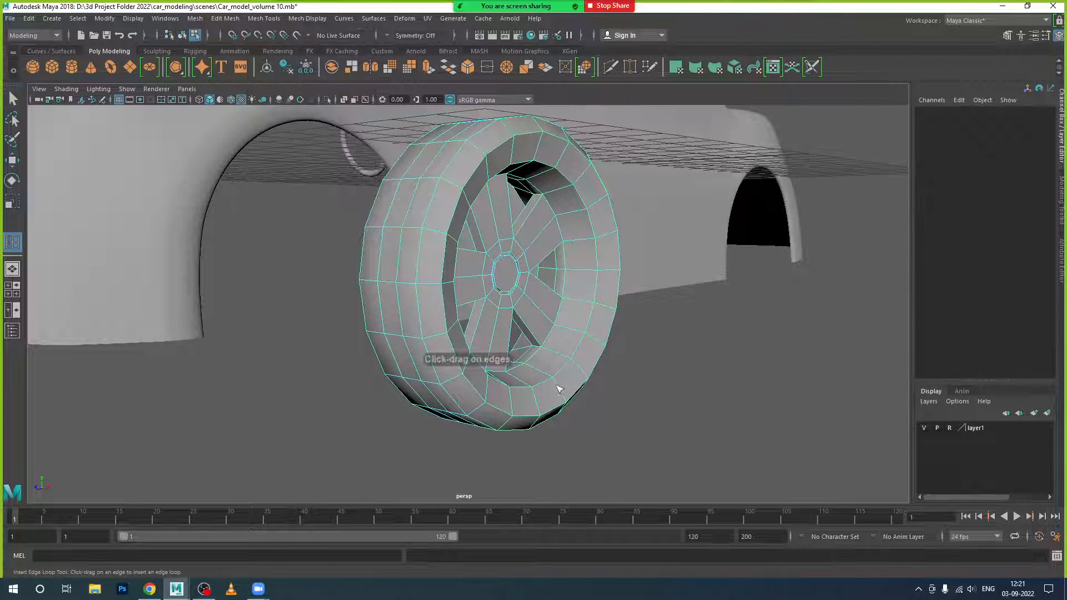
left_click_drag(560, 389, 579, 386, "alt")
middle_click_drag(578, 386, 586, 333, "alt")
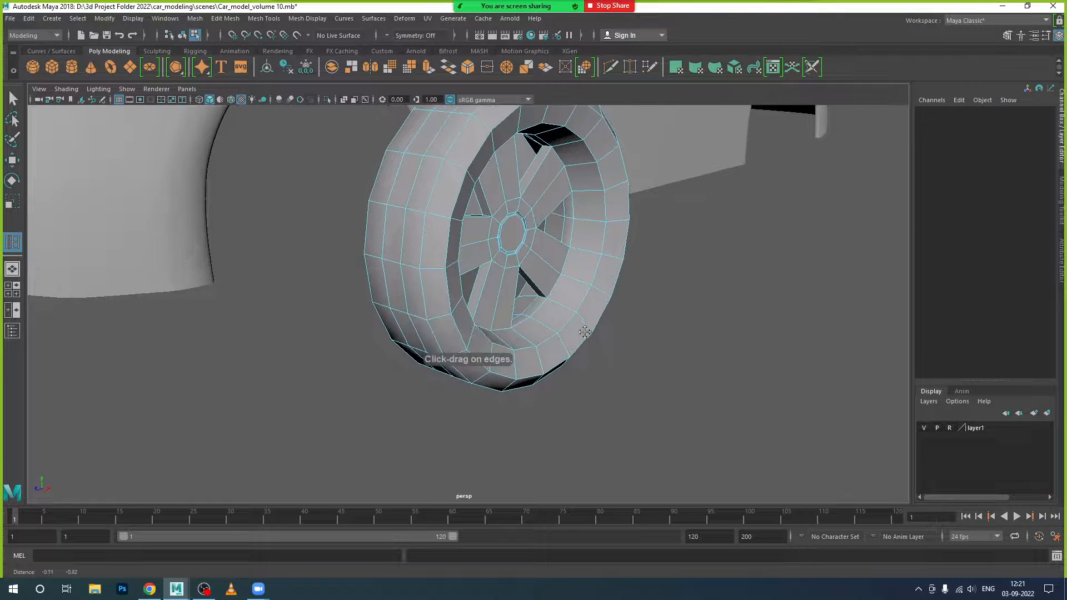
left_click(555, 303)
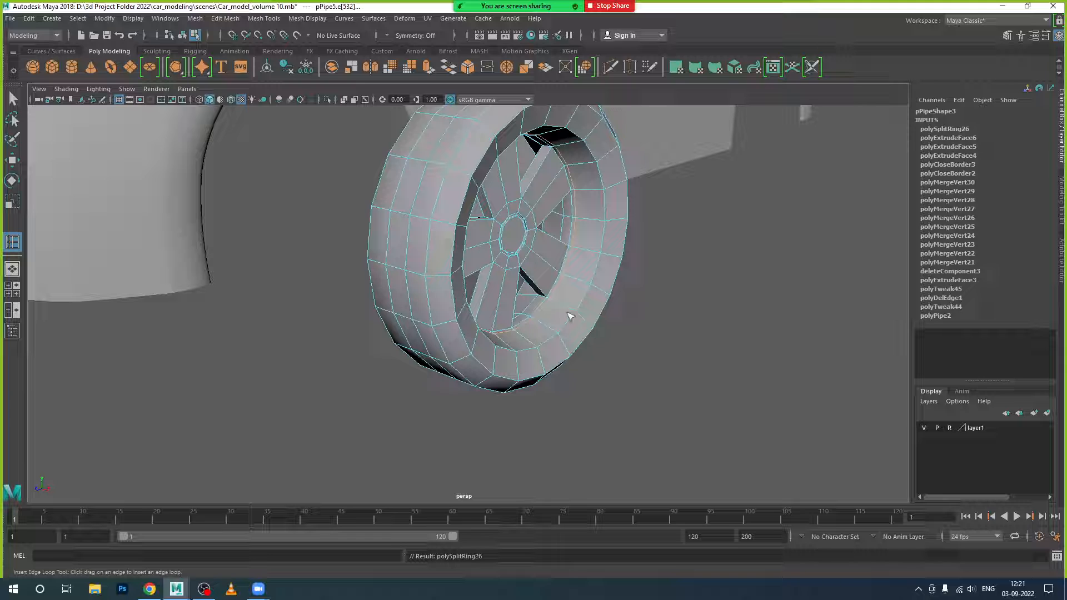
left_click(574, 311)
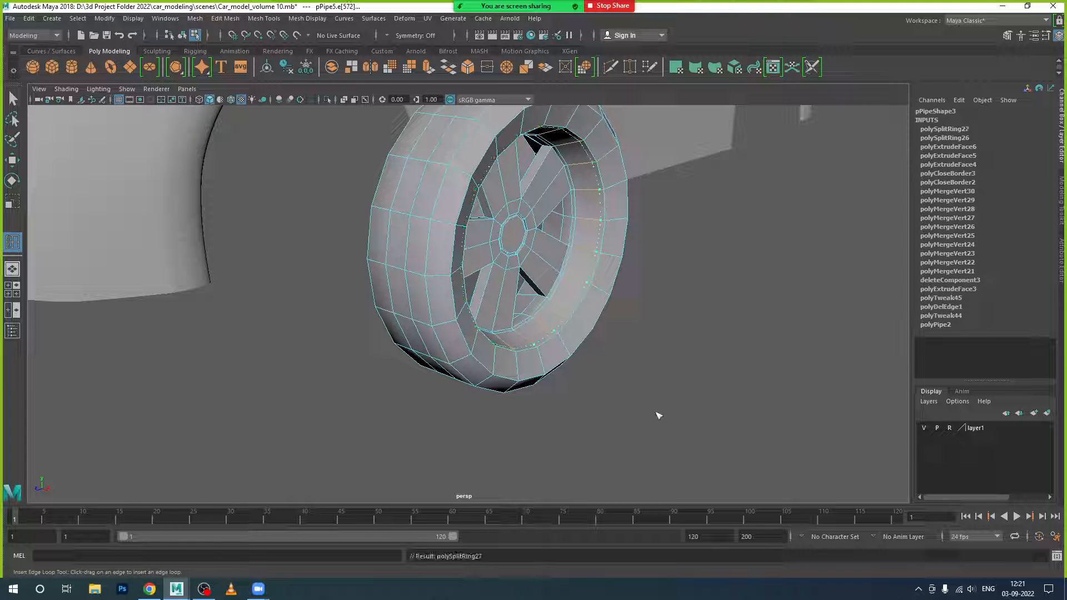
left_click_drag(611, 394, 523, 317, "alt")
left_click(560, 333)
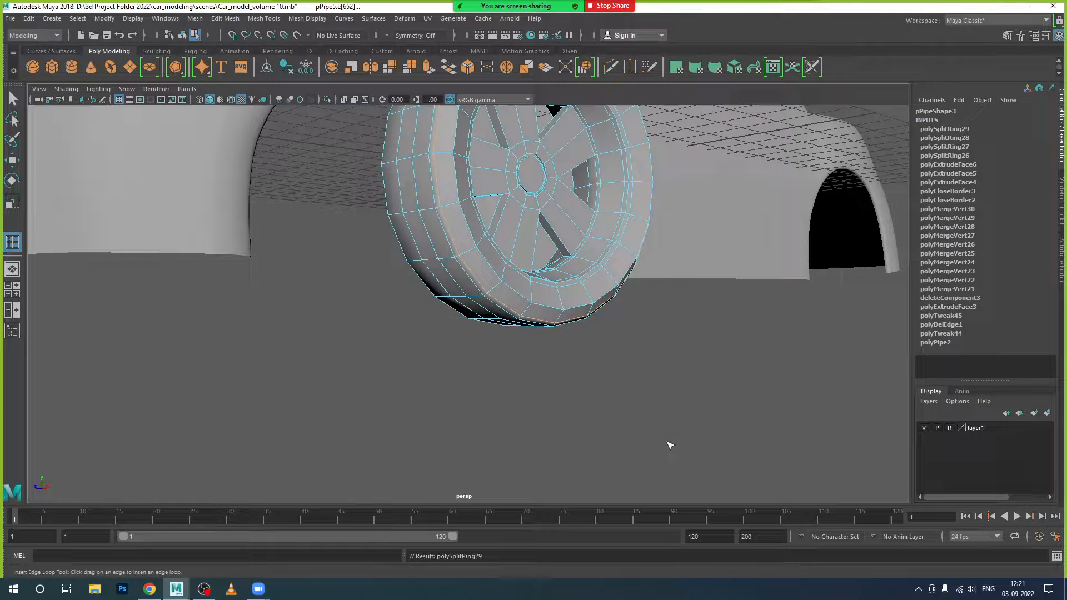
Insert four support edge loops on the wheel's back side, along the outer tyre edge and around the inner rim barrel
left_click_drag(587, 328, 717, 336, "alt")
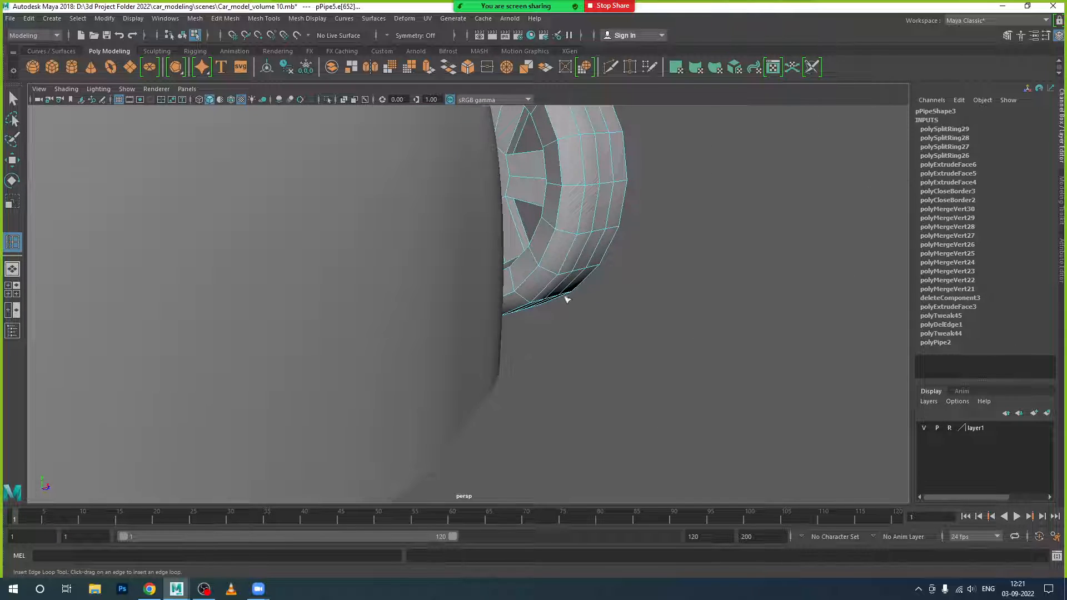
left_click_drag(566, 300, 566, 238, "alt")
left_click_drag(565, 238, 554, 243, "alt")
scroll(562, 245, "up", 3)
middle_click_drag(565, 246, 536, 306, "alt")
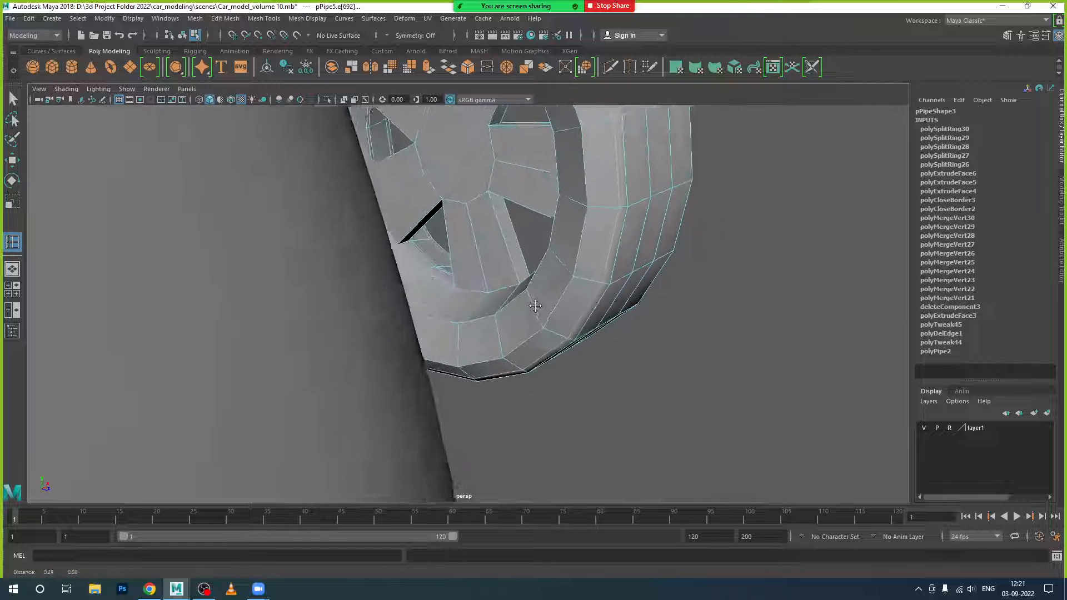
scroll(535, 306, "down", 3)
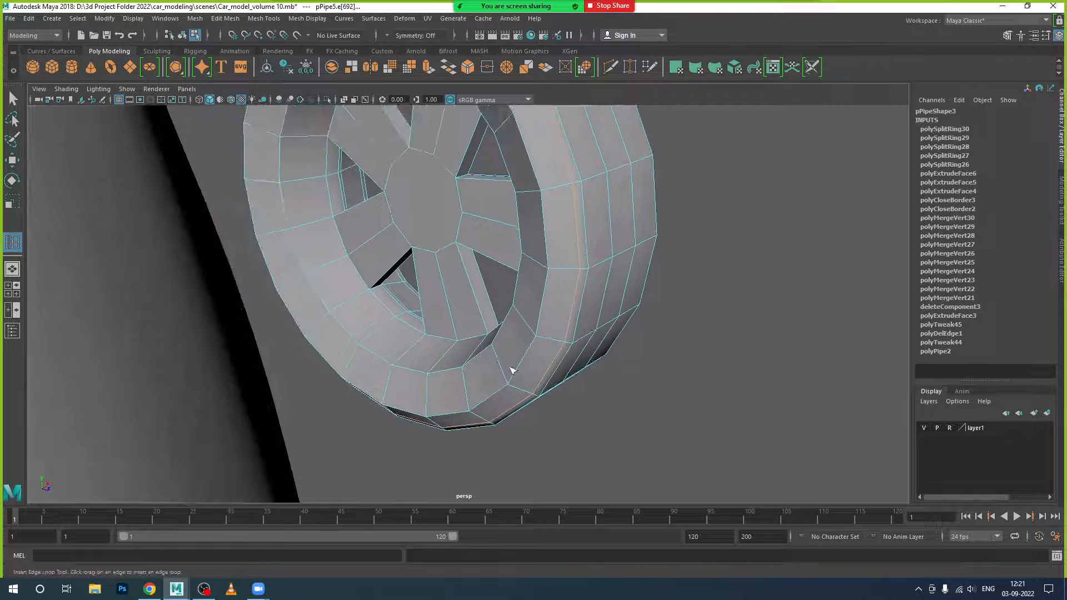
left_click(520, 312)
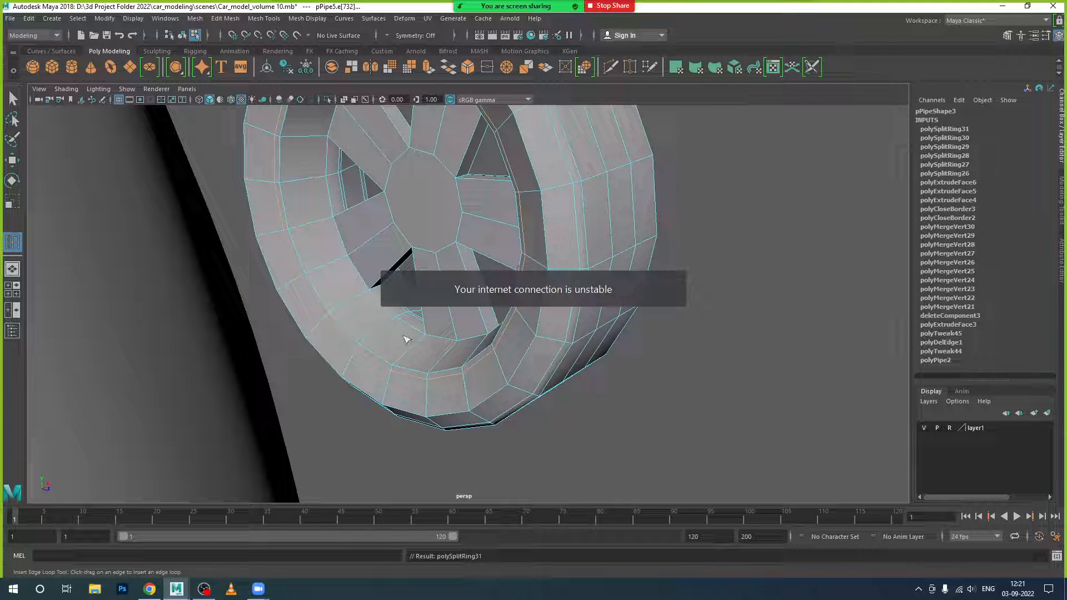
left_click(363, 340)
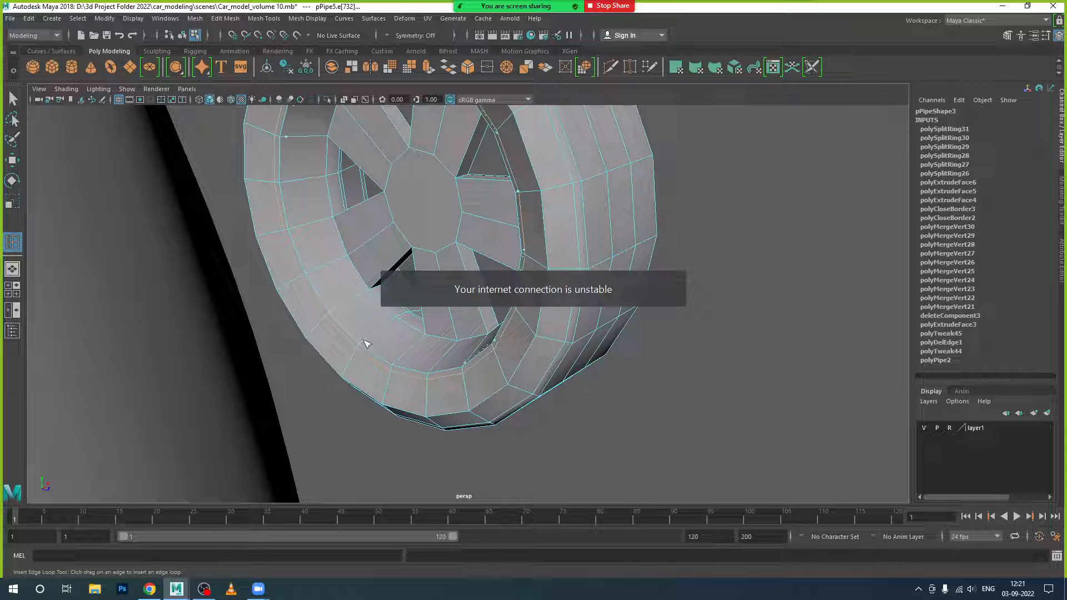
left_click(392, 321)
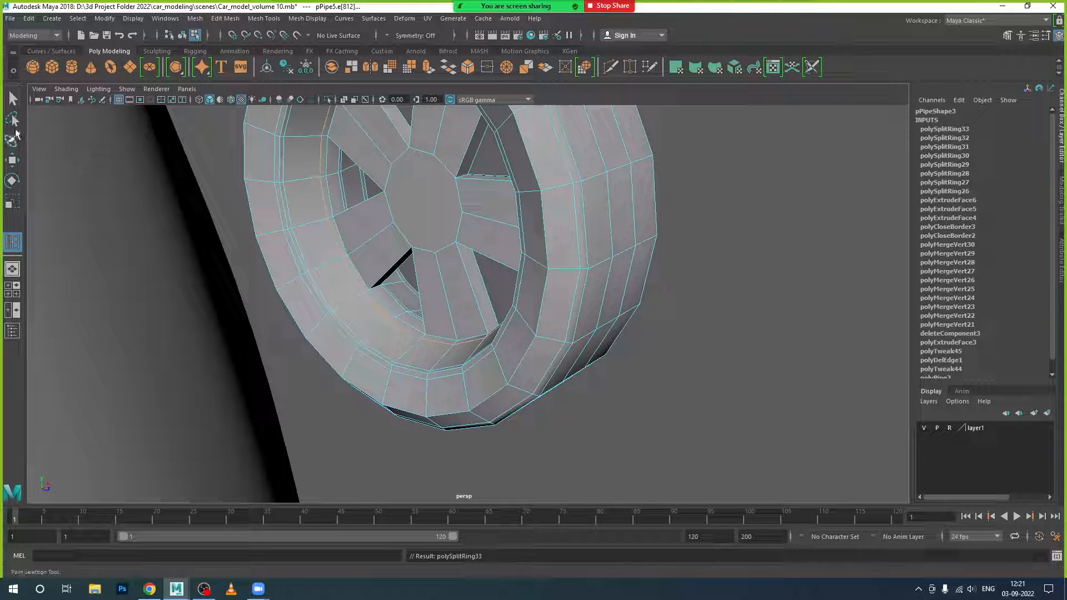
Return to object mode and examine the wheel in smooth preview with its reinforced tyre and rim edges
left_click(10, 166)
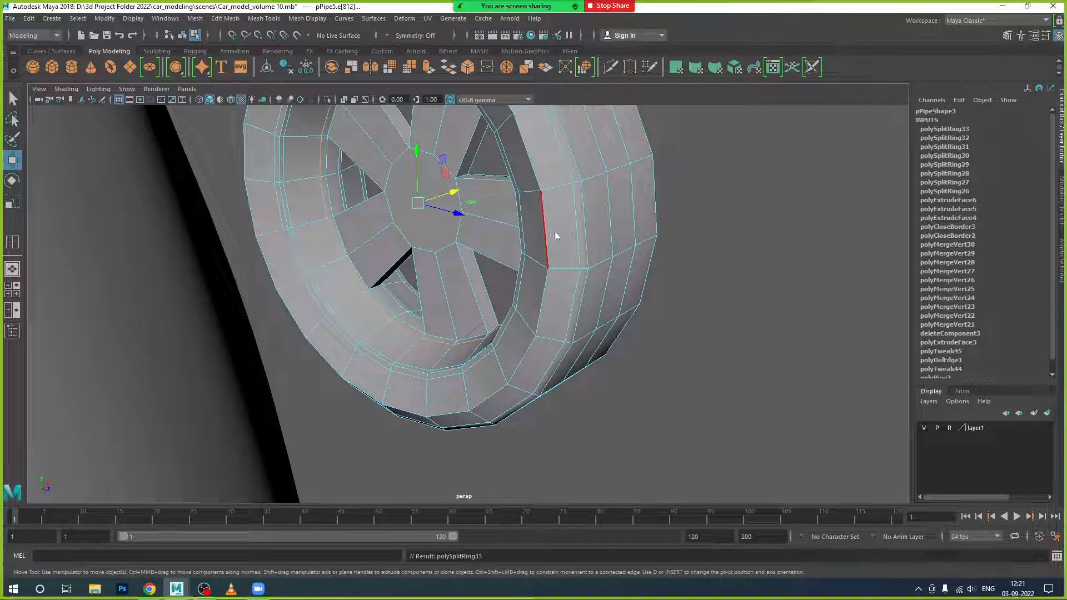
right_click_drag(555, 232, 616, 215)
left_click(692, 283)
left_click_drag(695, 314, 580, 333, "alt")
scroll(583, 340, "down", 3)
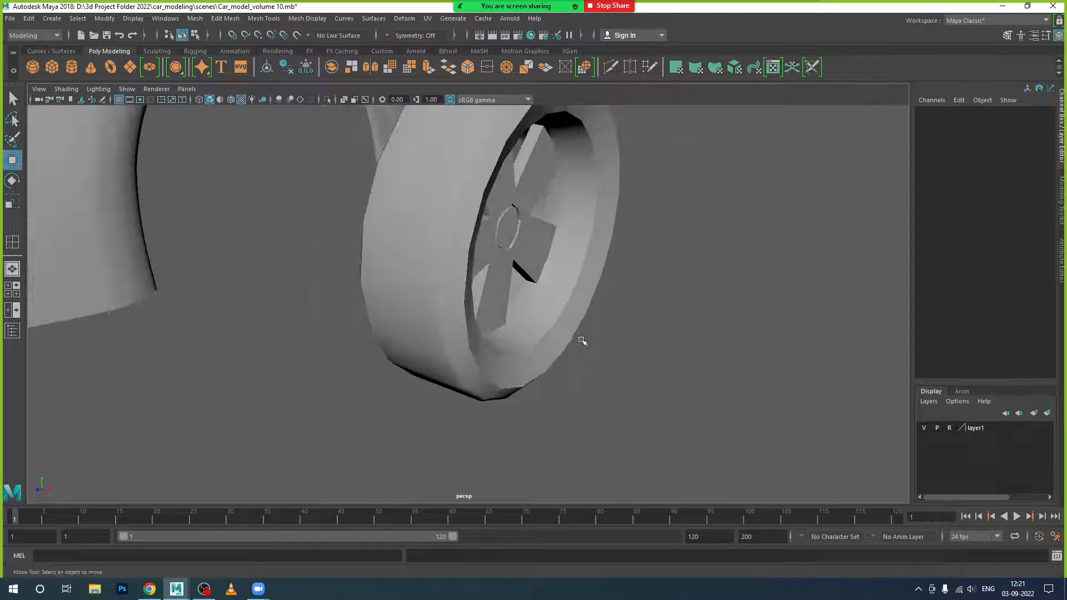
left_click(544, 361)
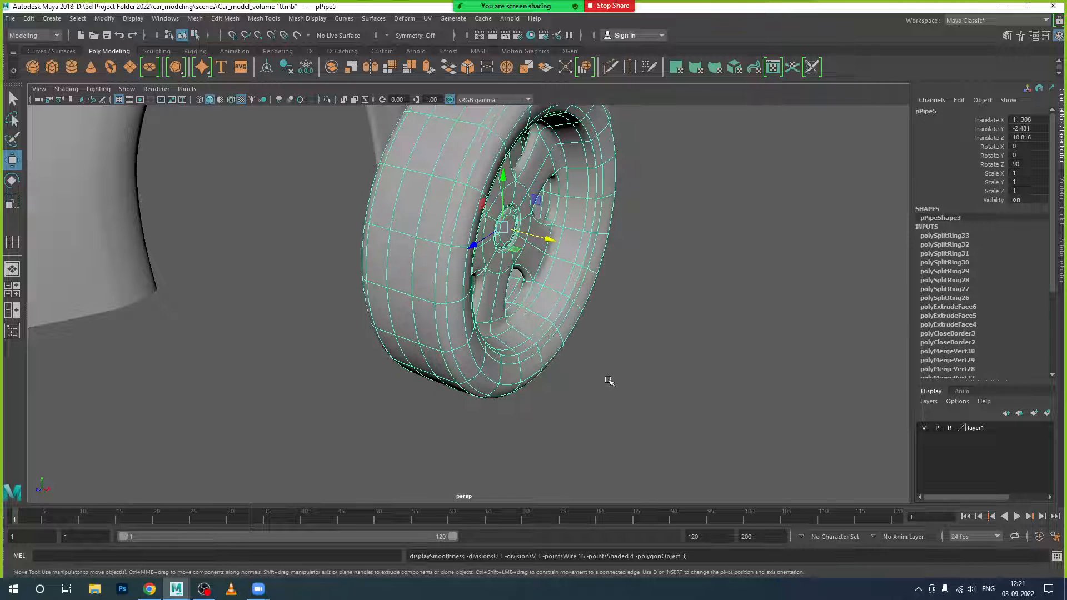
left_click(610, 381)
left_click_drag(609, 382, 581, 400, "alt")
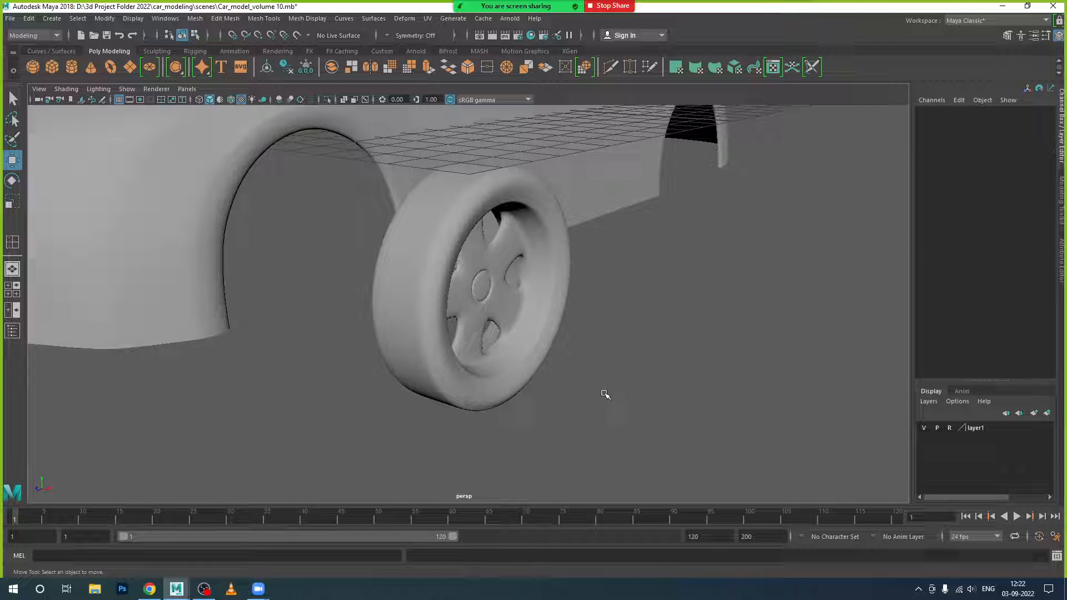
scroll(482, 356, "up", 8)
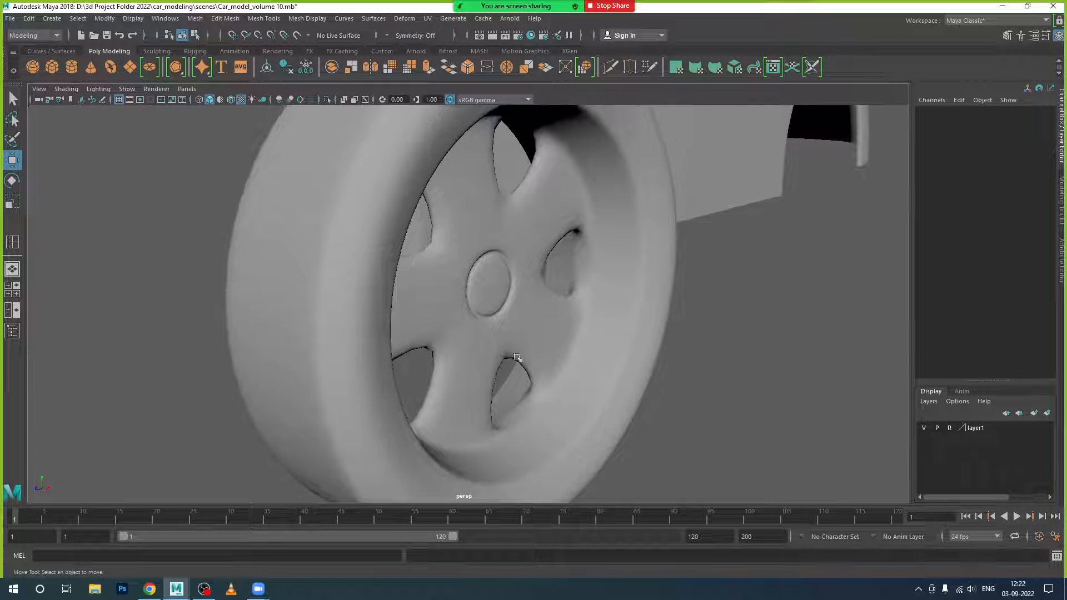
Turn off the wheel's smooth preview and insert an edge loop close beside each of the two middle tread loops
left_click(532, 349)
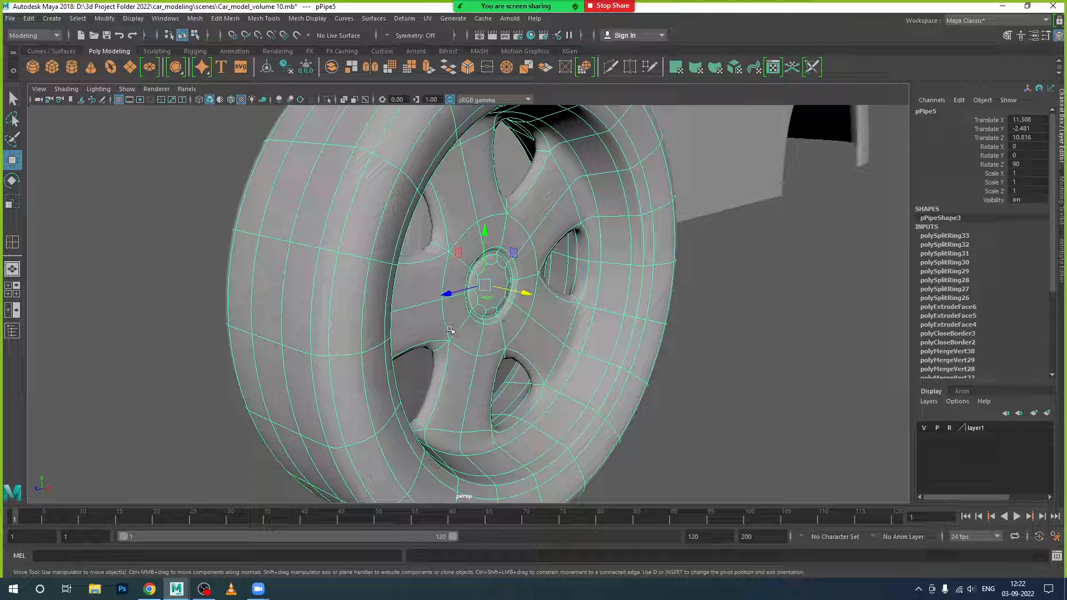
left_click_drag(450, 329, 489, 359, "alt")
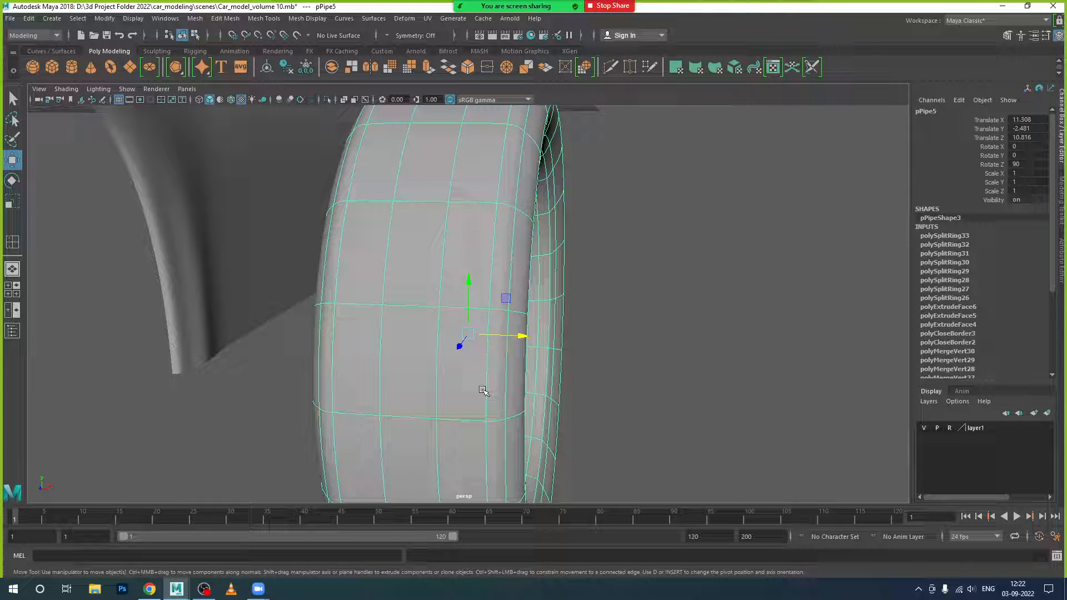
key("1")
left_click(608, 420)
left_click(471, 339)
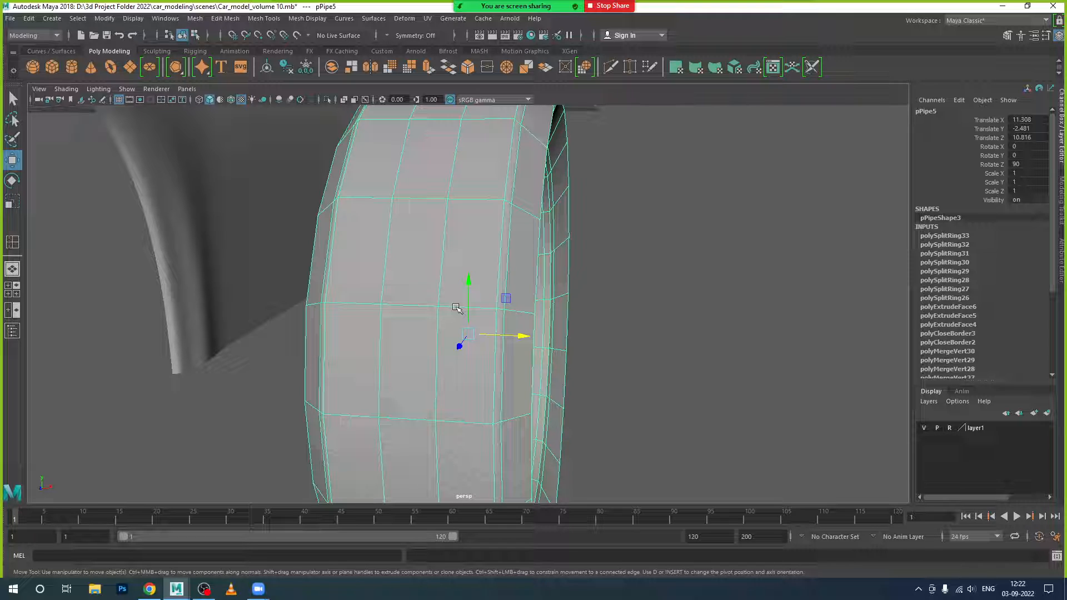
key("1")
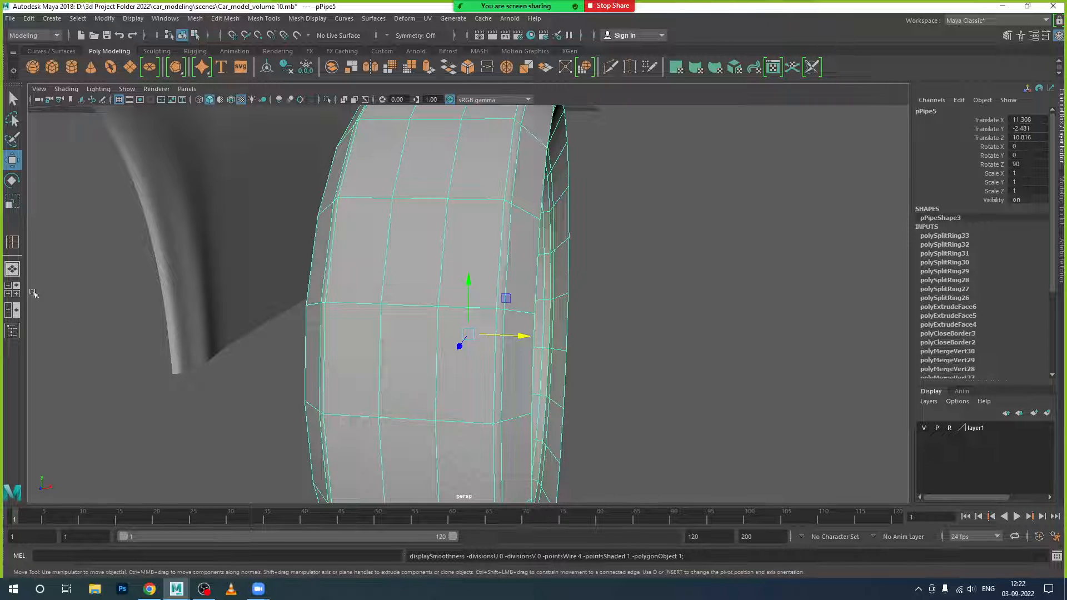
left_click(12, 242)
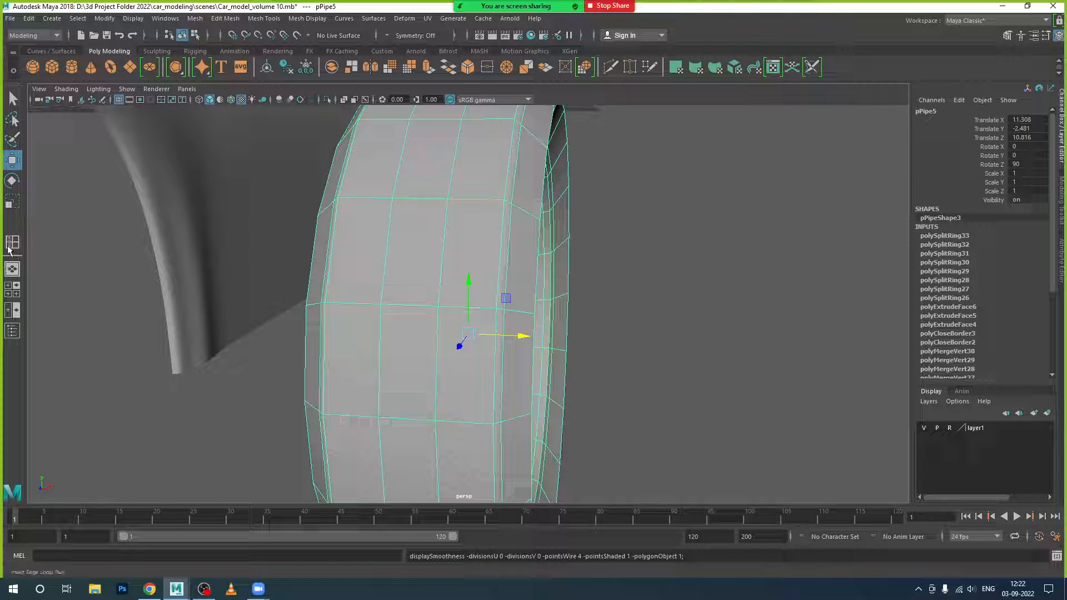
left_click(448, 308)
left_click(372, 306)
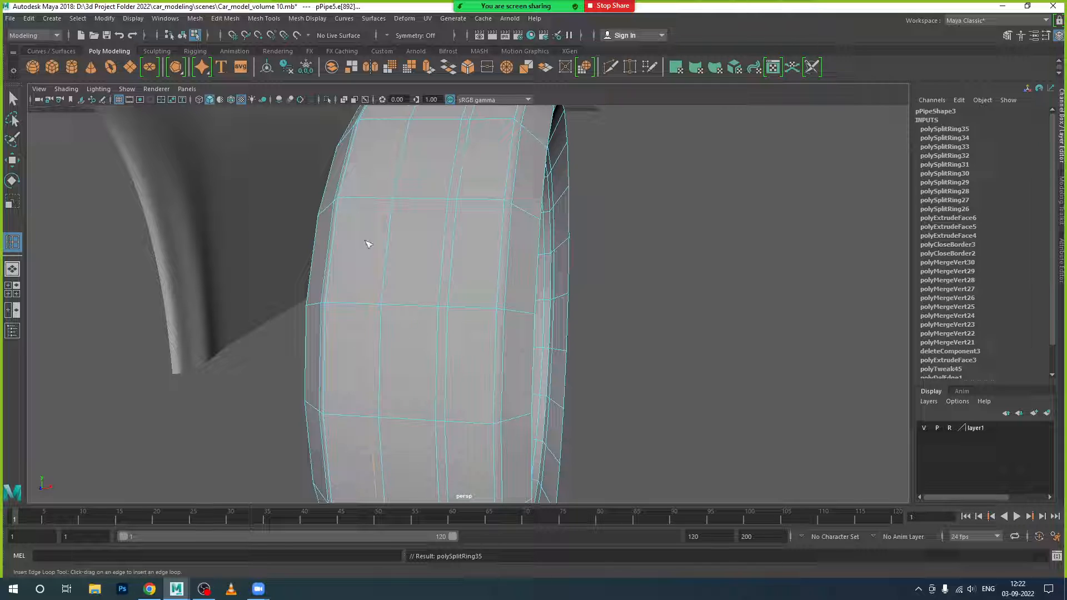
Insert a pair of closely spaced edge loops in each of the two outer tread bands to outline narrow strips
left_click(481, 308)
left_click(469, 309)
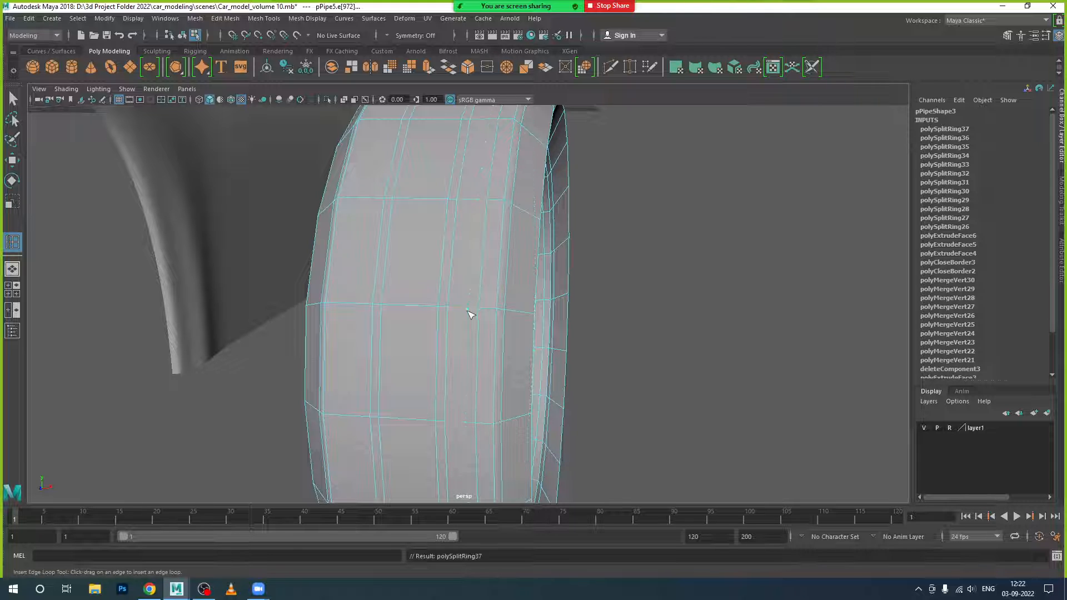
left_click(350, 306)
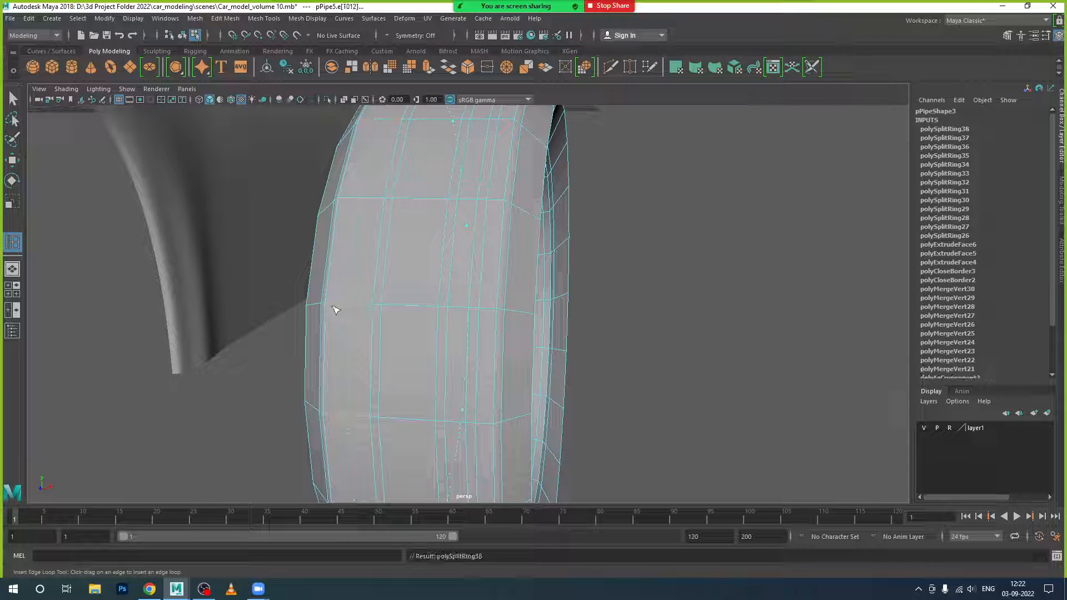
left_click(340, 304)
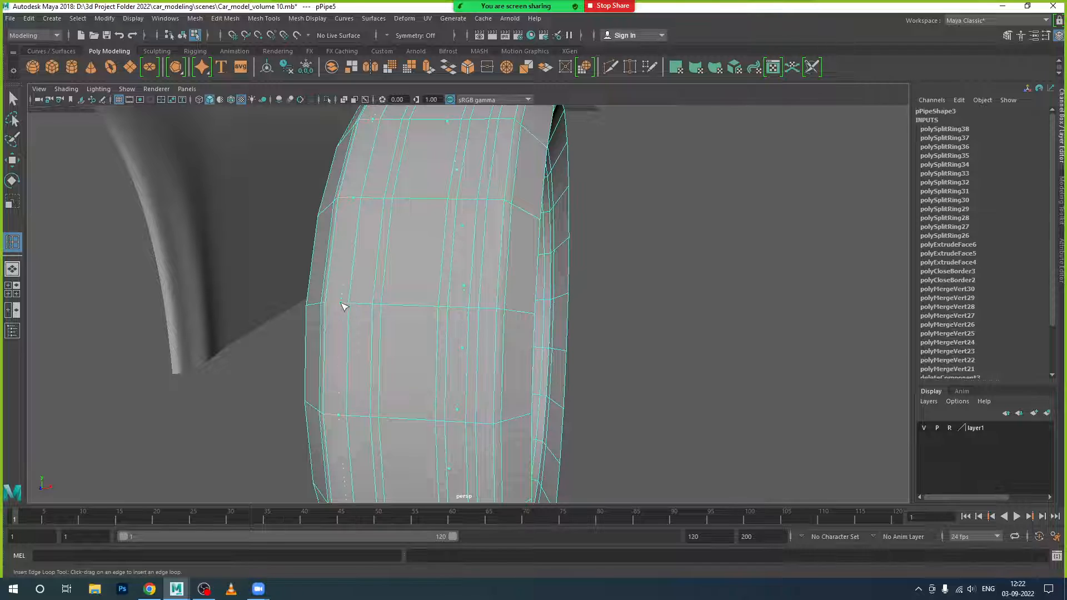
left_click(343, 306)
key("w")
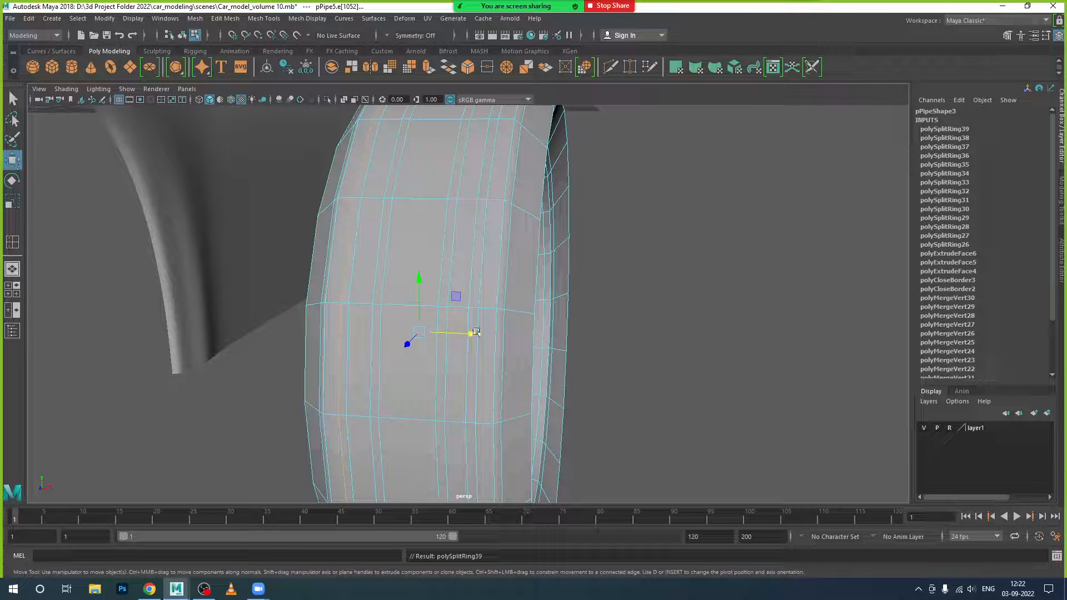
Switch the wheel to face selection and select the four narrow face loops running around the tyre tread
right_click_drag(475, 268, 465, 295)
double_click(473, 292)
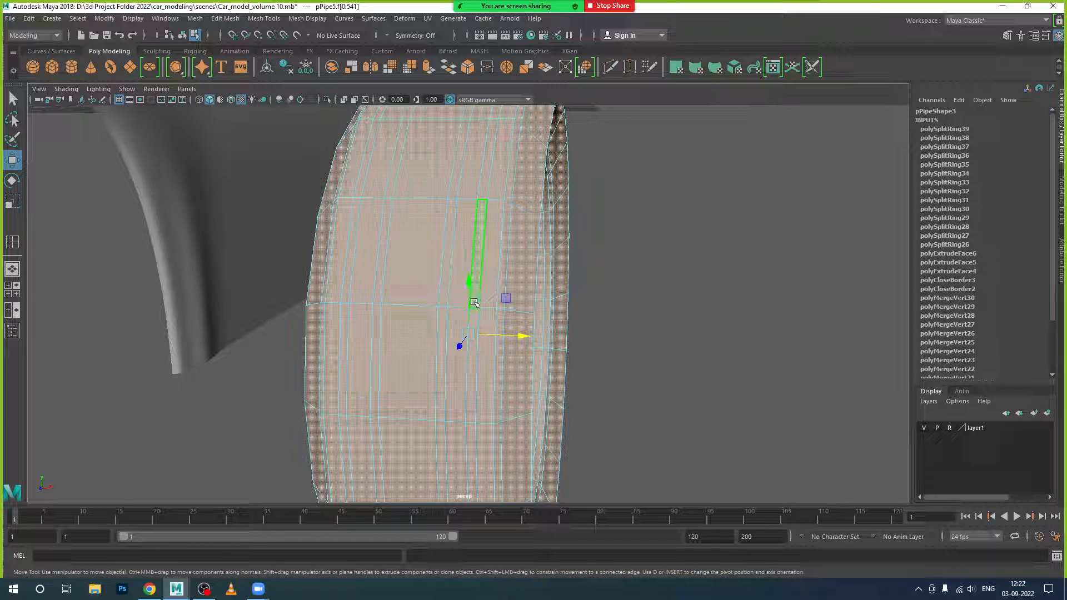
left_click(475, 299)
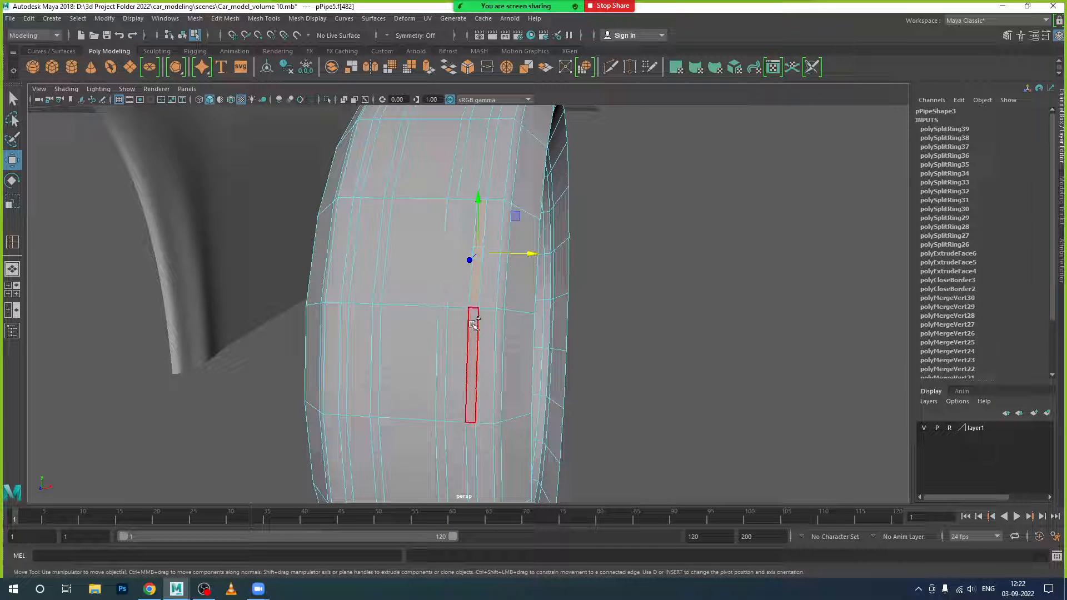
left_click(473, 333)
double_click(447, 301)
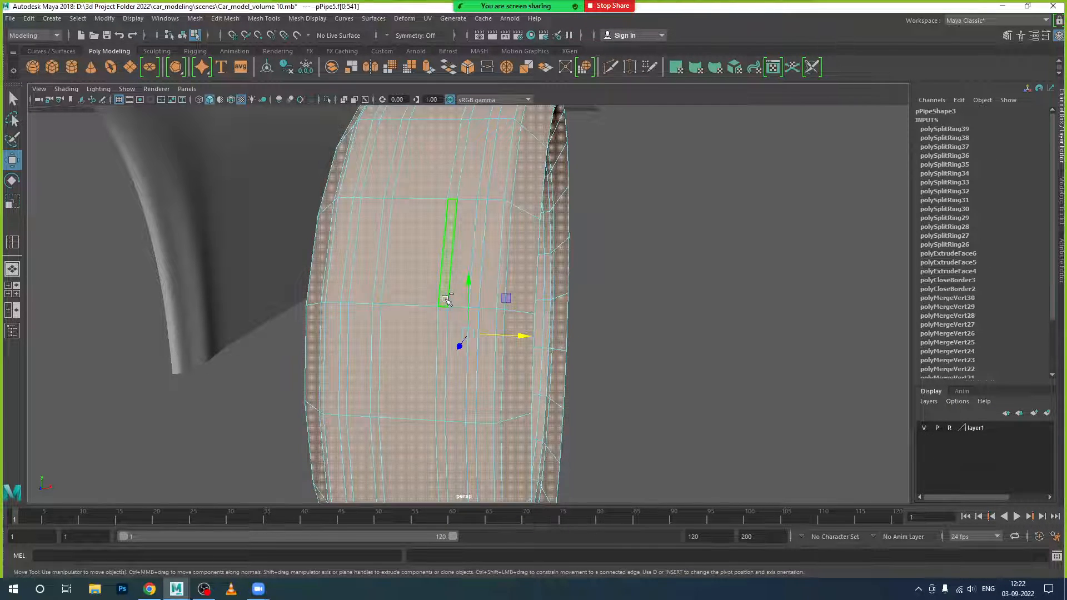
left_click(486, 308)
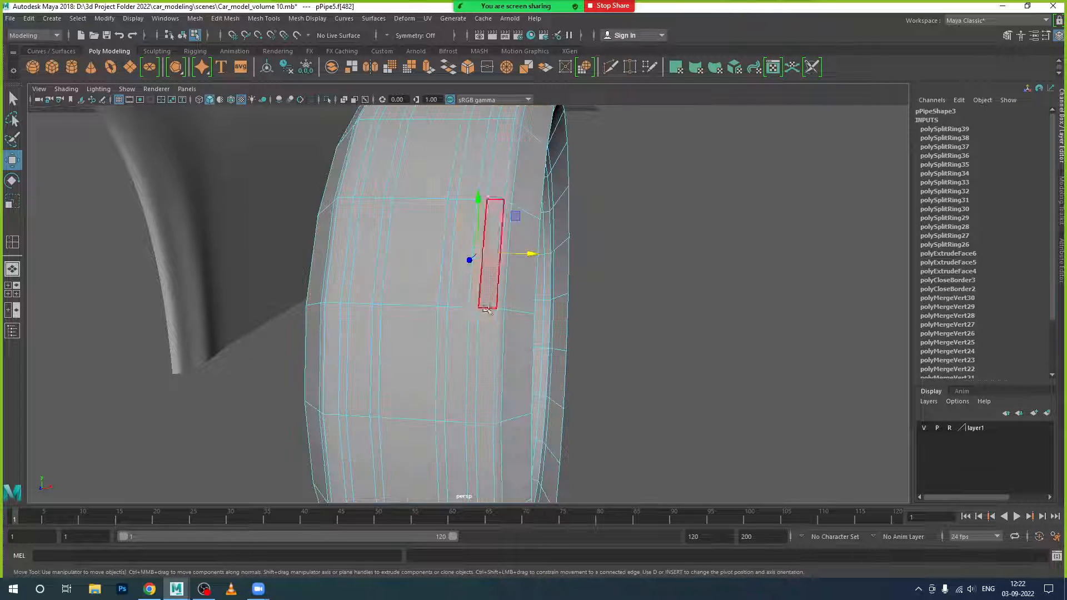
left_click(477, 321)
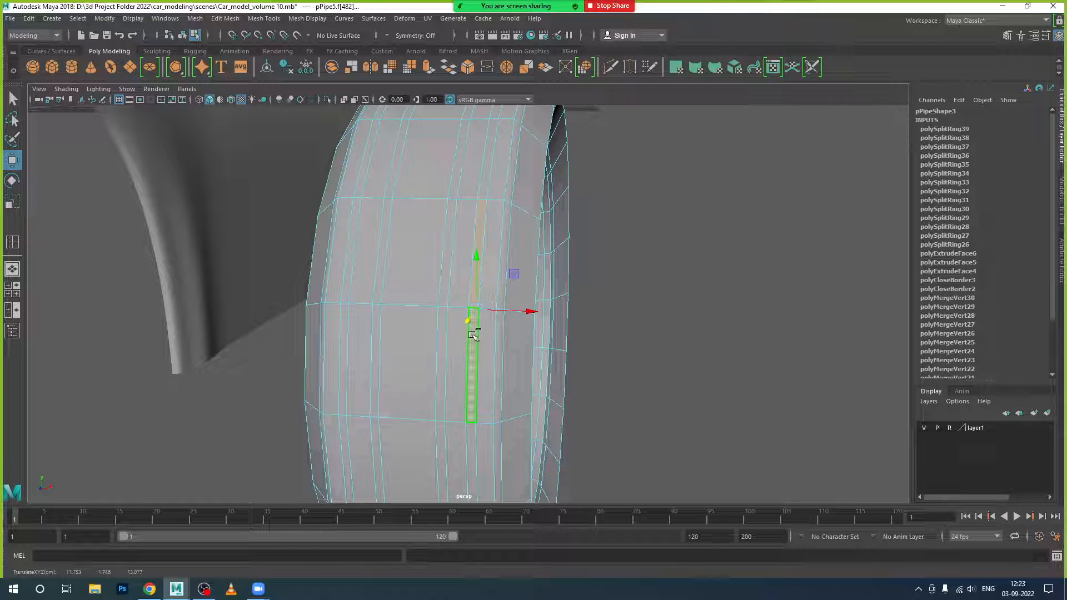
double_click(473, 336)
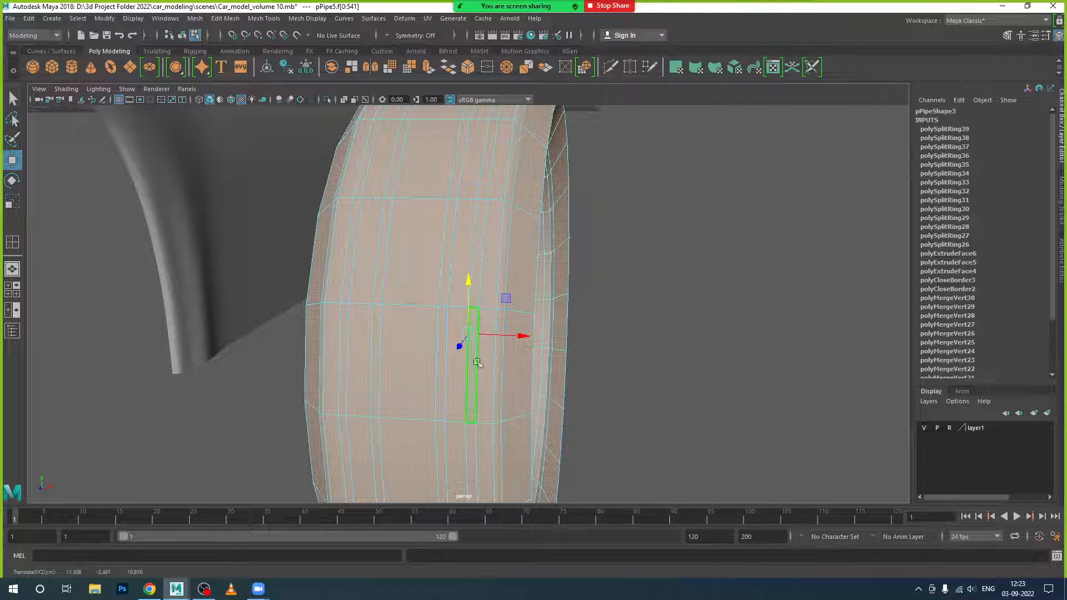
left_click(479, 261)
double_click(470, 335, "shift")
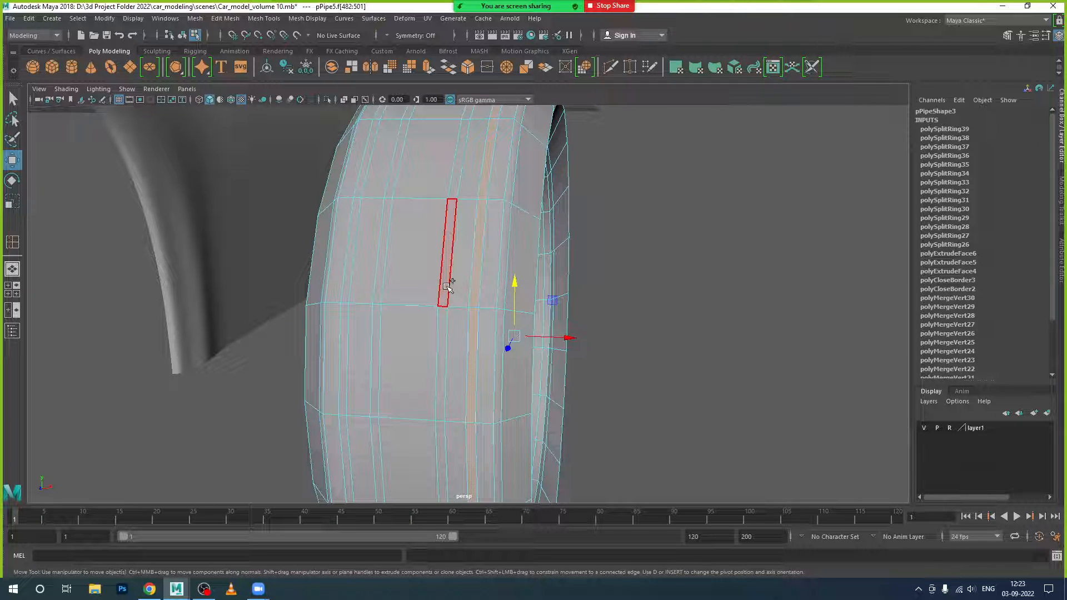
left_click(443, 328)
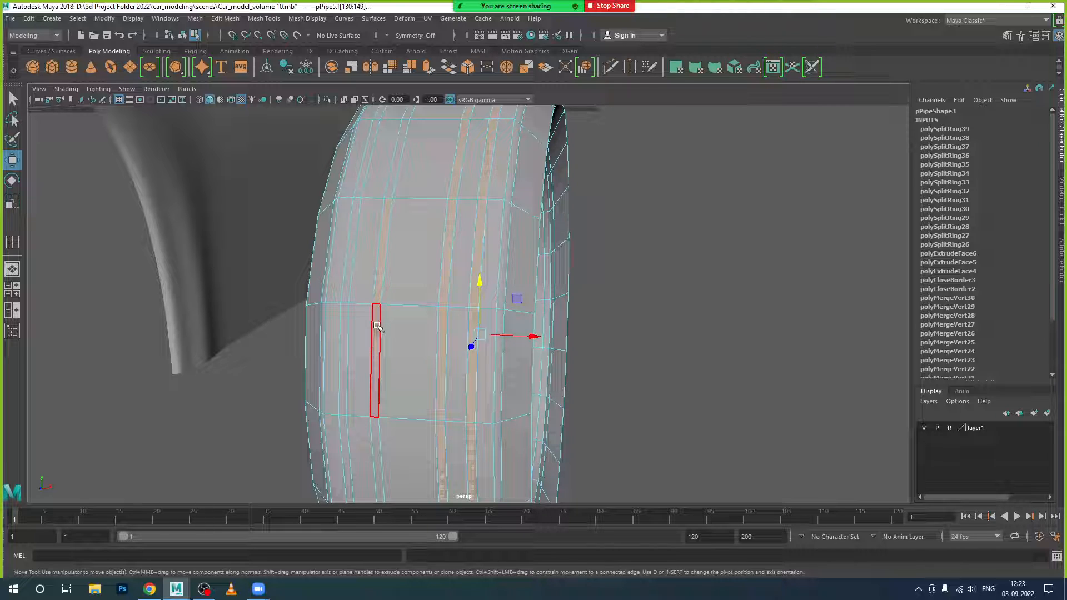
left_click(350, 279, "shift")
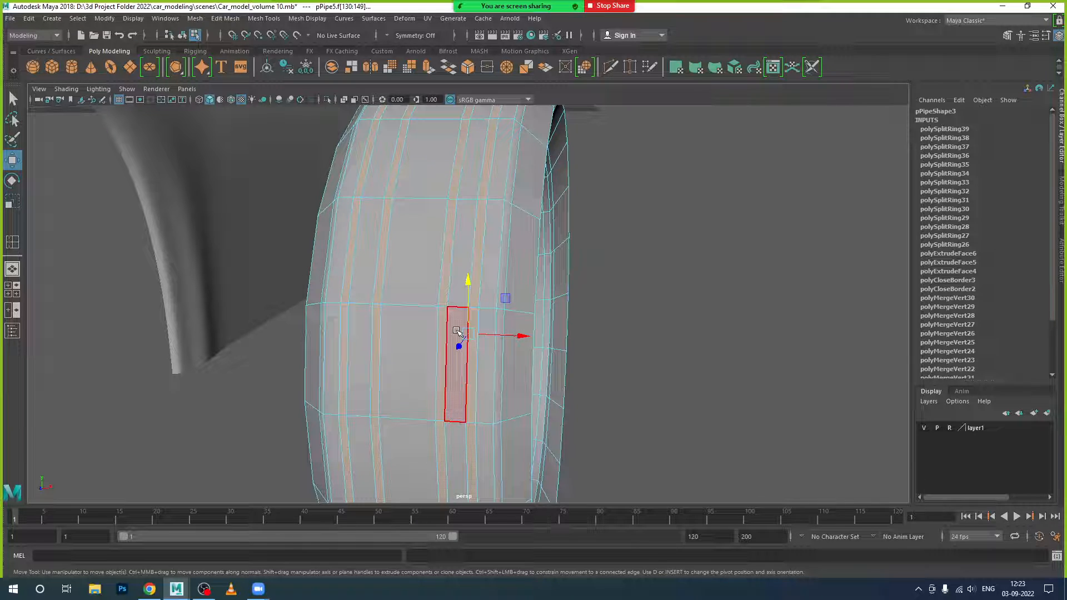
Extrude the four selected tread strips inward as grooves with a Local Translate Z of -0.042
left_click_drag(481, 307, 422, 309, "alt")
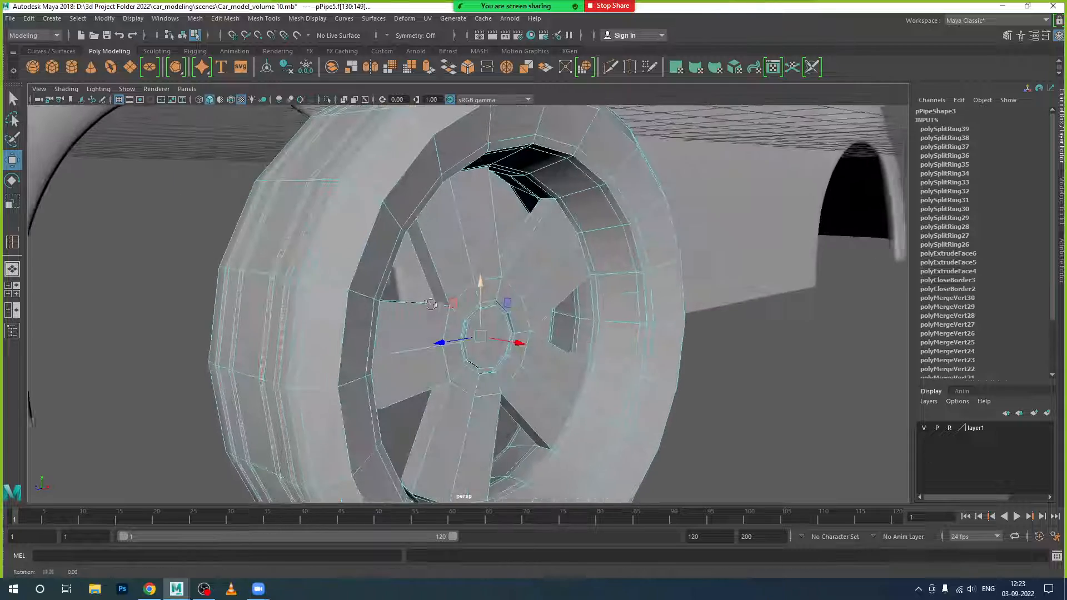
middle_click_drag(472, 302, 581, 352, "alt")
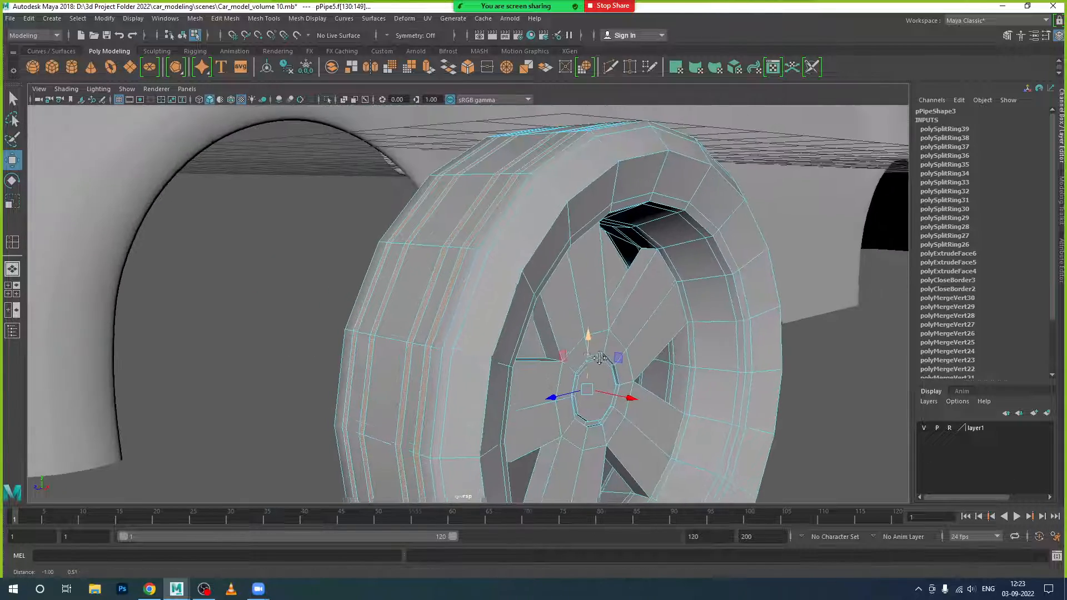
left_click(429, 67)
scroll(649, 246, "down", 1)
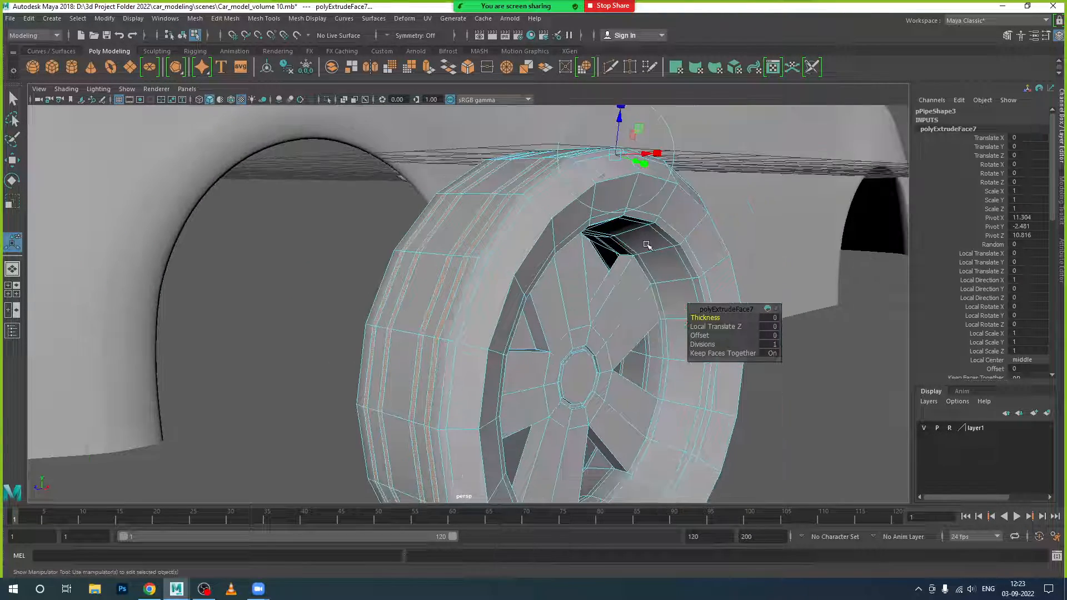
middle_click_drag(667, 278, 658, 377, "alt")
left_click_drag(659, 377, 660, 398, "alt")
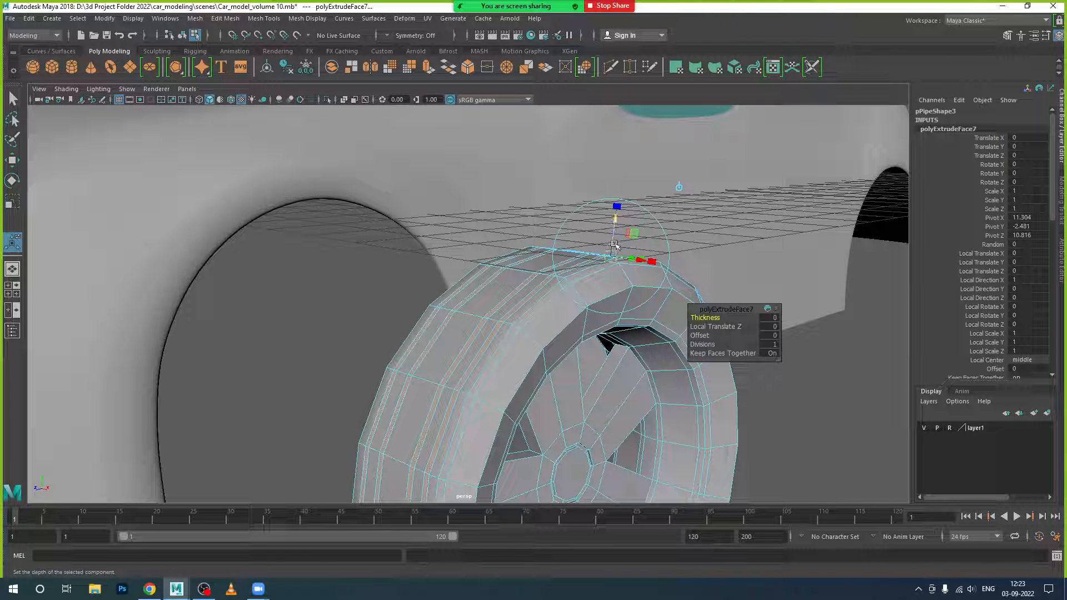
left_click_drag(616, 237, 616, 230)
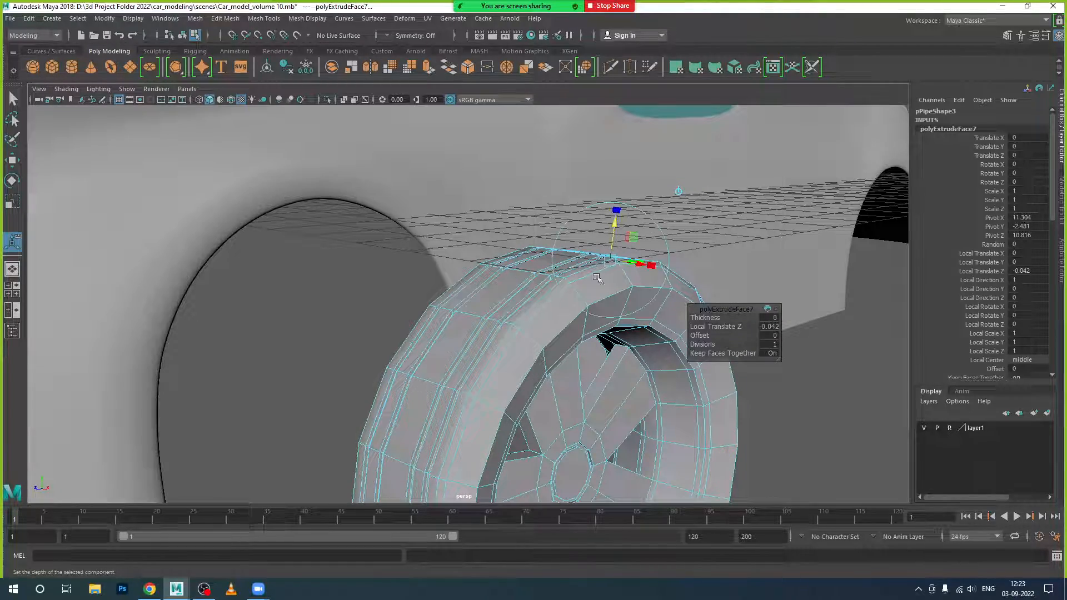
Return to object mode and examine the wheel's tread grooves and rim in smooth preview
scroll(625, 346, "down", 3)
middle_click_drag(626, 346, 549, 277, "alt")
left_click_drag(550, 277, 579, 393, "alt")
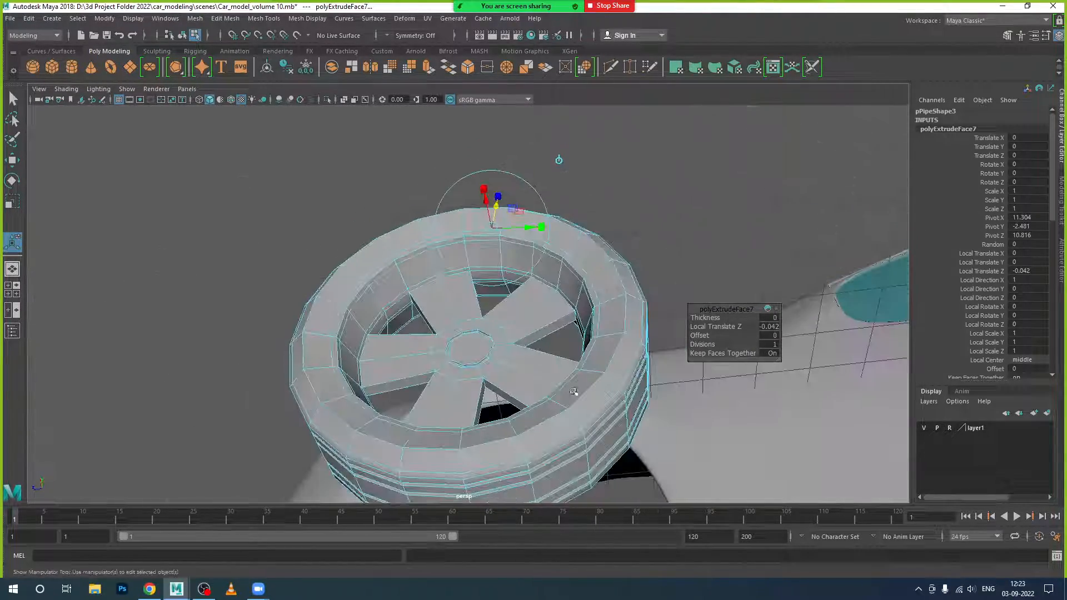
scroll(592, 401, "up", 3)
middle_click_drag(605, 409, 539, 286, "alt")
left_click_drag(539, 286, 646, 373, "alt")
right_click_drag(543, 227, 595, 214)
scroll(595, 214, "down", 4)
left_click_drag(648, 435, 660, 430, "alt")
left_click(660, 429)
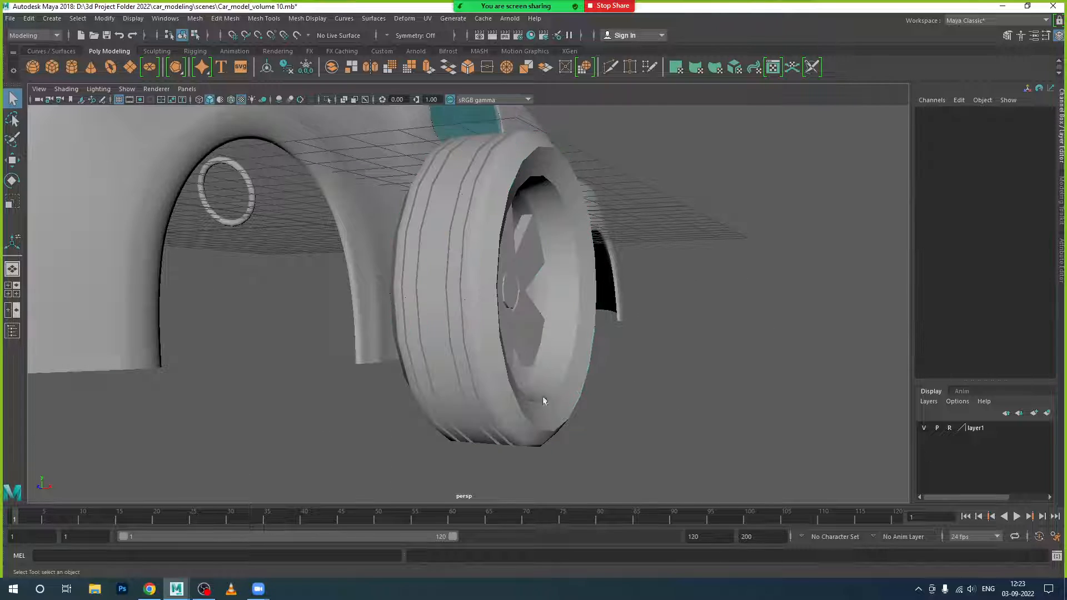
left_click(545, 418)
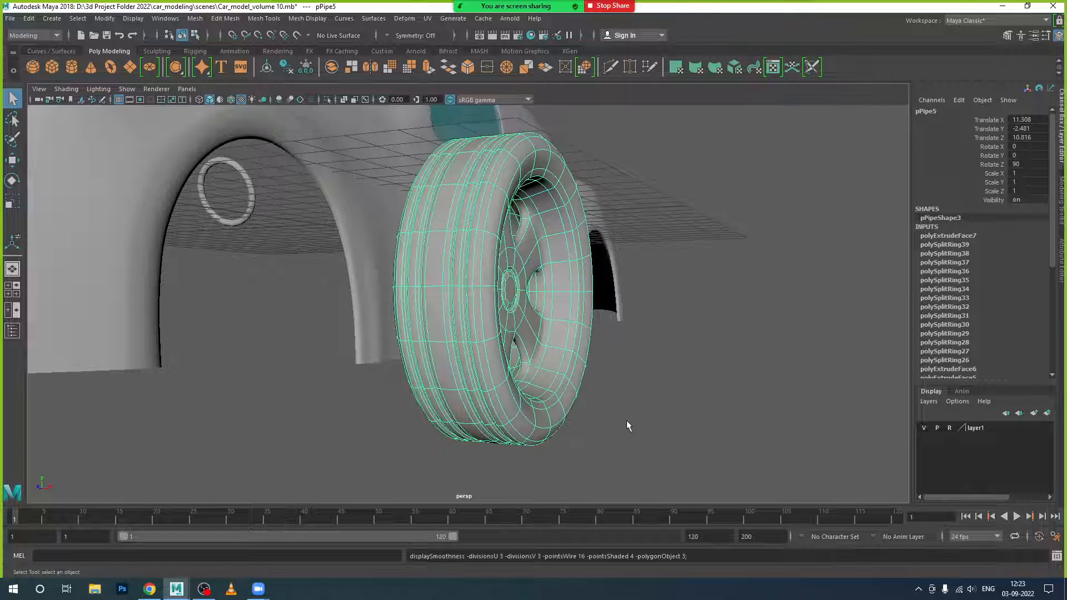
left_click(626, 421)
left_click_drag(626, 421, 643, 445, "alt")
scroll(494, 319, "up", 3)
scroll(498, 324, "up", 2)
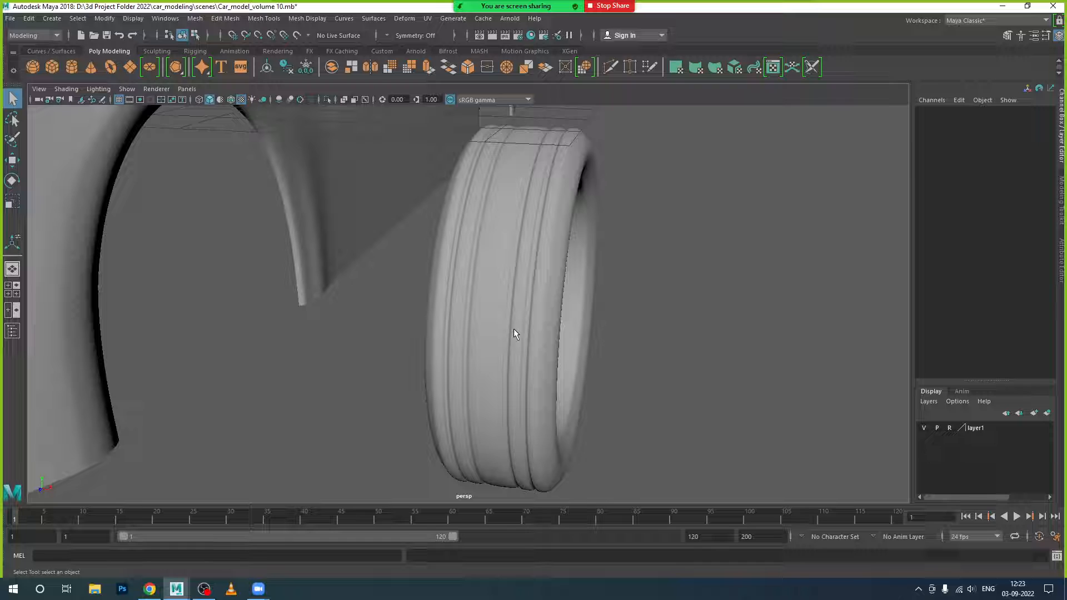
Move the whole wheel along the X axis into the car's front wheel arch and deselect it
left_click(522, 334)
left_click(629, 374)
left_click(521, 401)
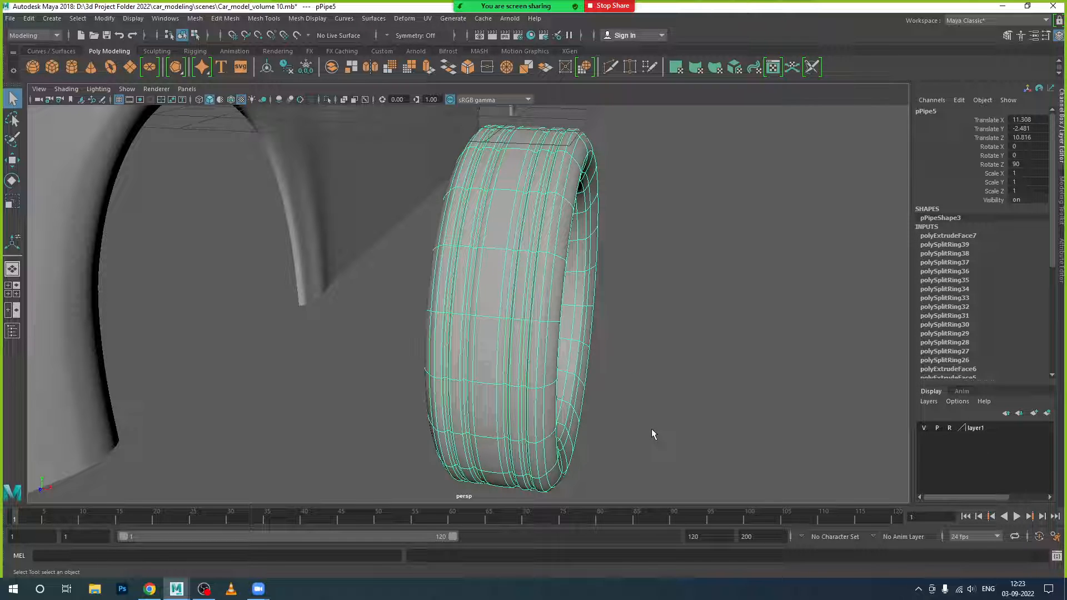
key("w")
scroll(541, 357, "down", 3)
left_click_drag(551, 313, 285, 296)
left_click(398, 375)
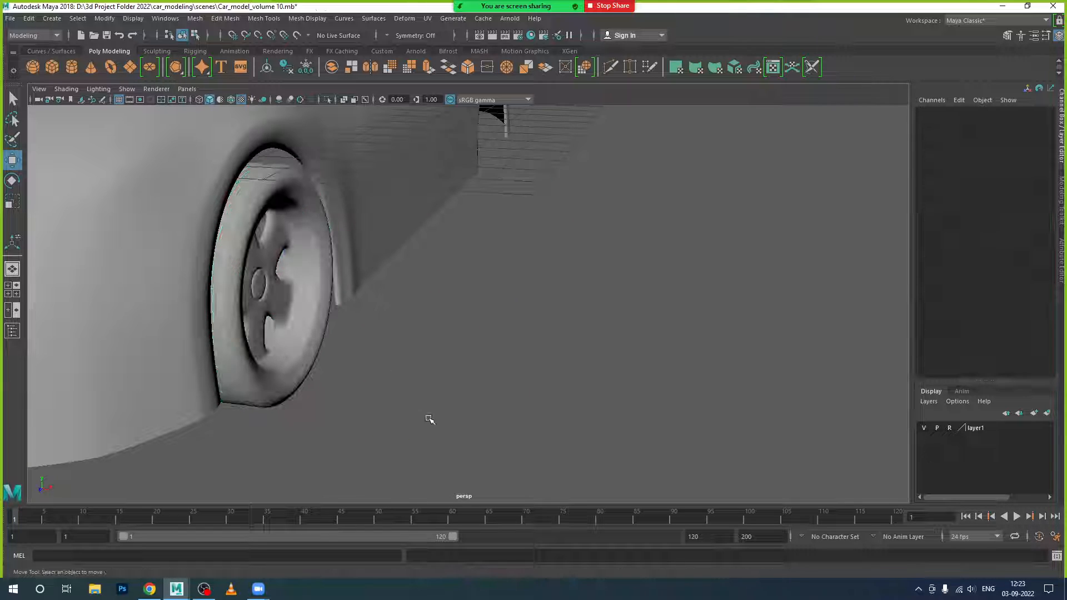
Check the wheel's fit in the arch and shift it slightly inward to a Translate X of 6.238
left_click_drag(428, 422, 348, 396, "alt")
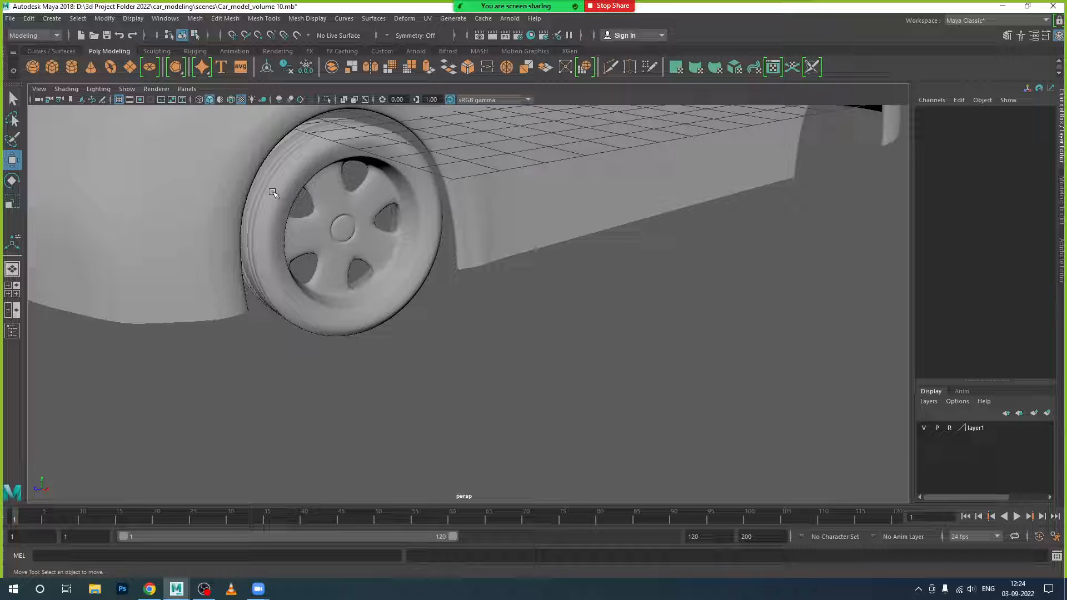
left_click_drag(283, 257, 300, 275, "alt")
left_click_drag(364, 380, 435, 371, "alt")
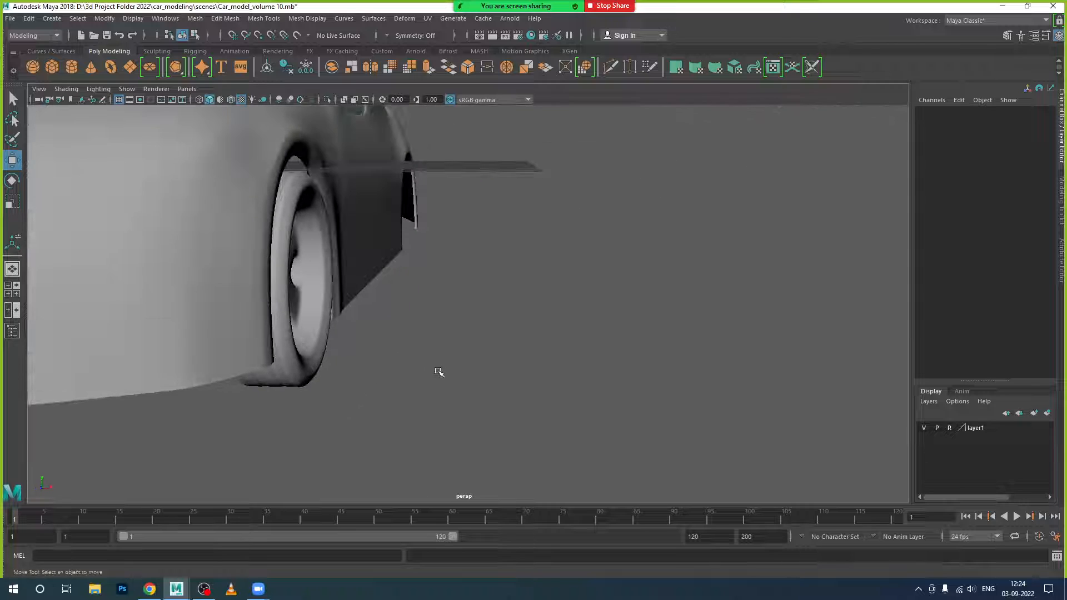
middle_click_drag(323, 357, 367, 383, "alt")
left_click(367, 383)
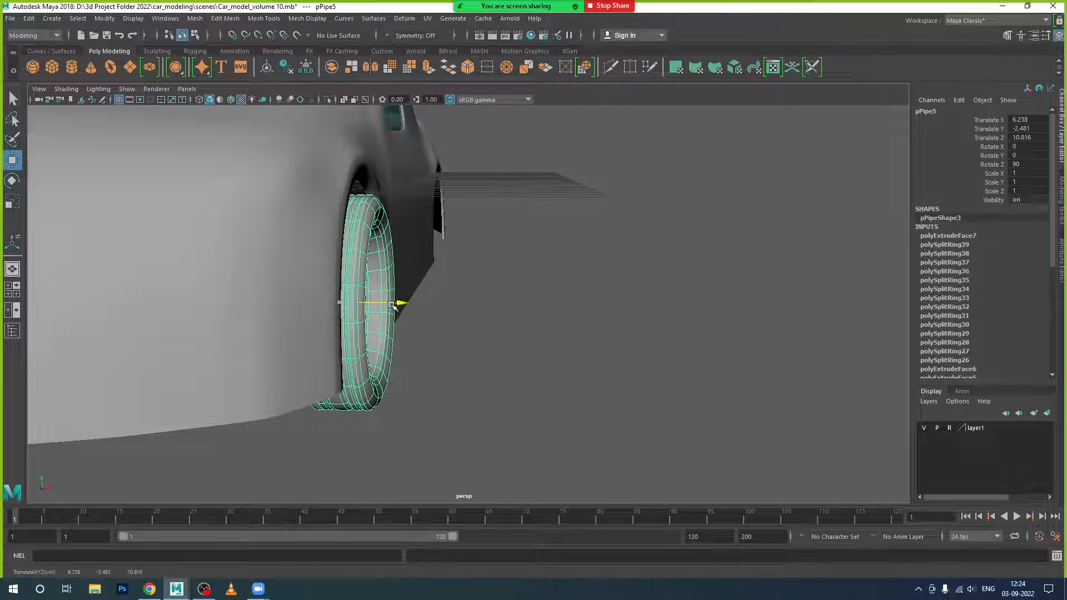
left_click(414, 330)
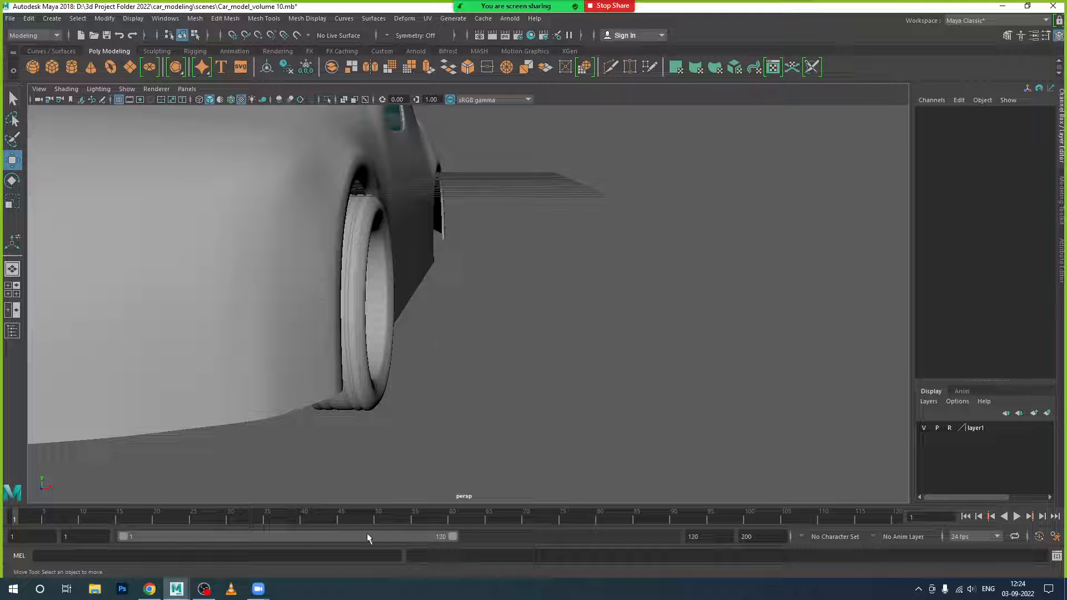
Switch to Chrome, search Google for solidworks and show the image results
left_click(150, 588)
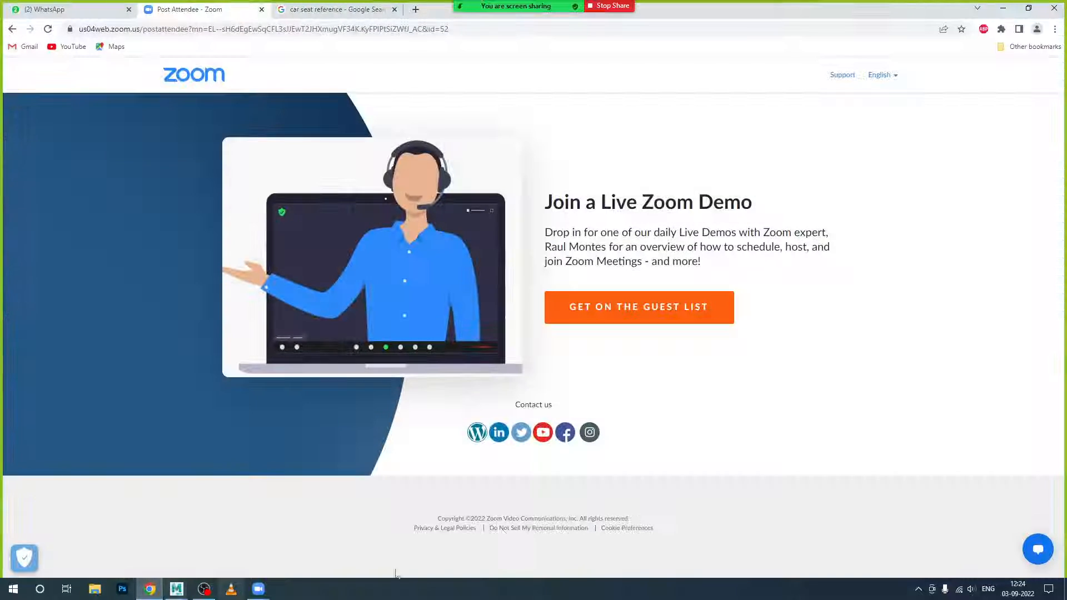
left_click(507, 27)
type("Sol")
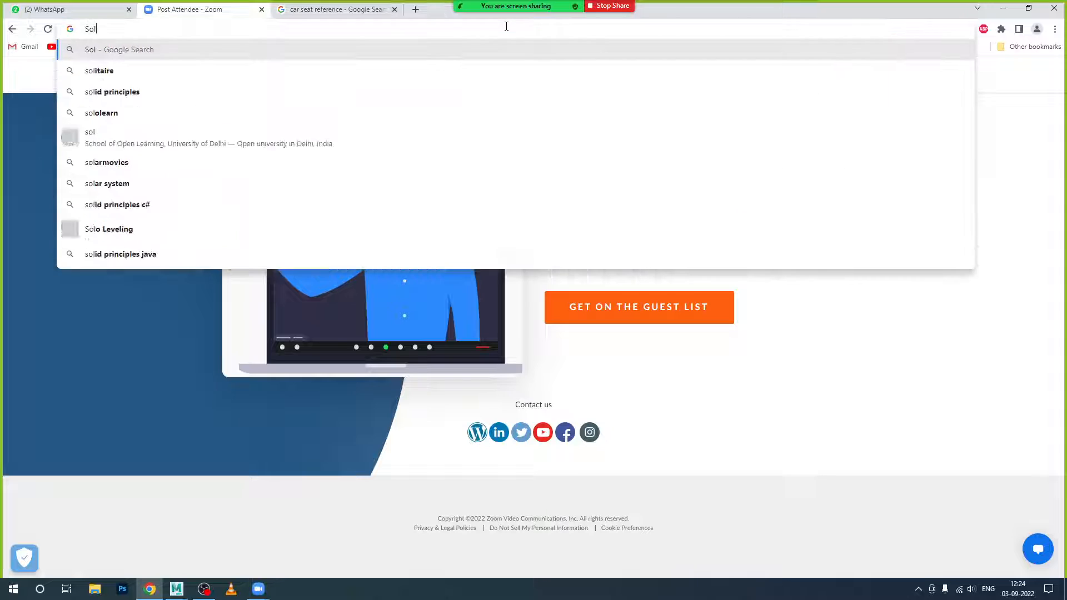
type("id")
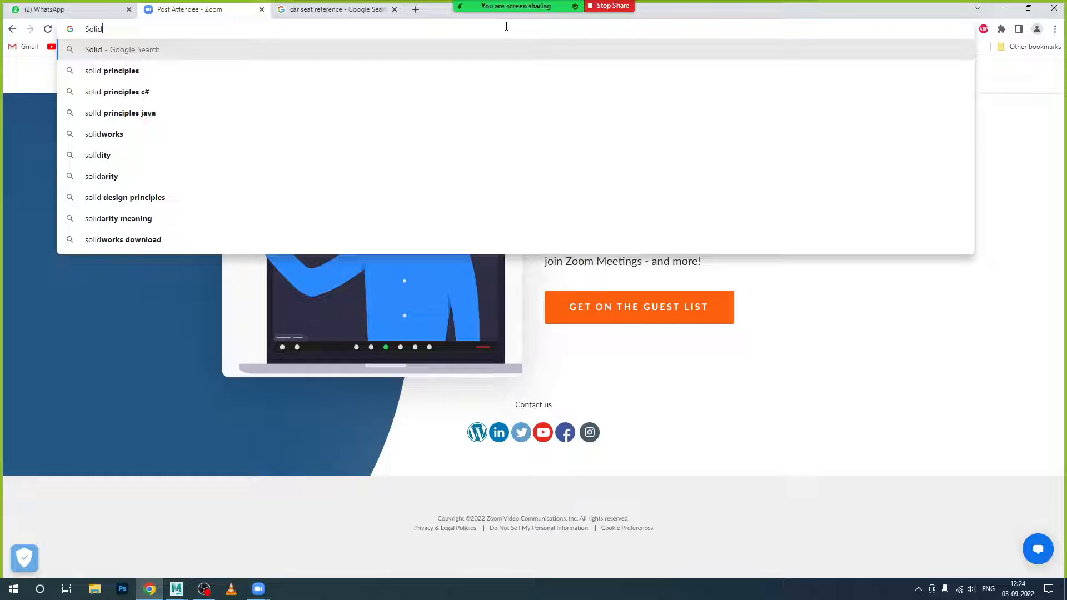
key("Down")
key("Down")
key("Down")
key("Down")
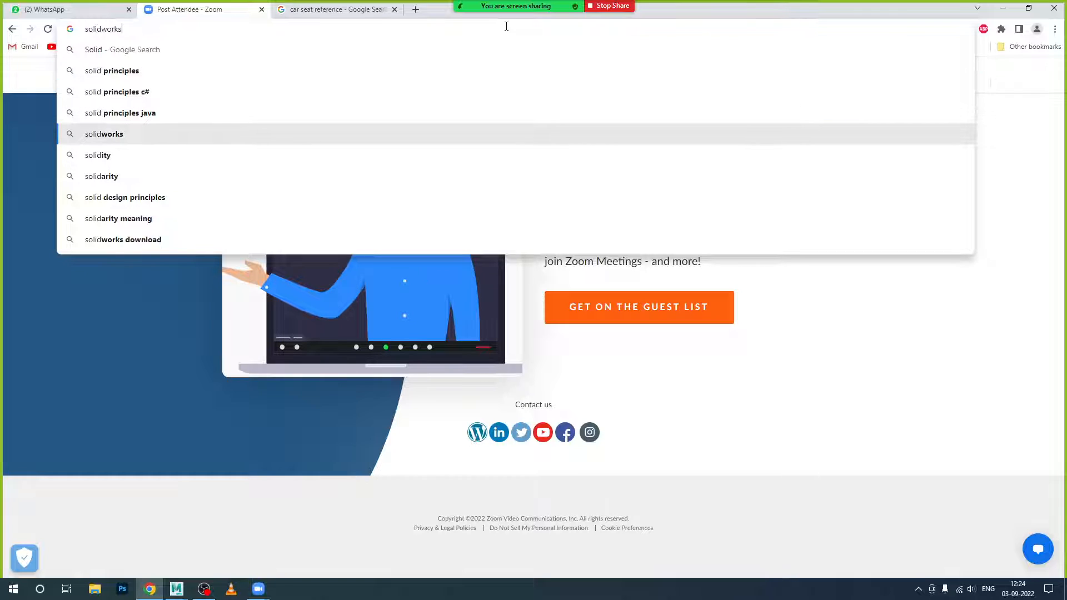
key("Return")
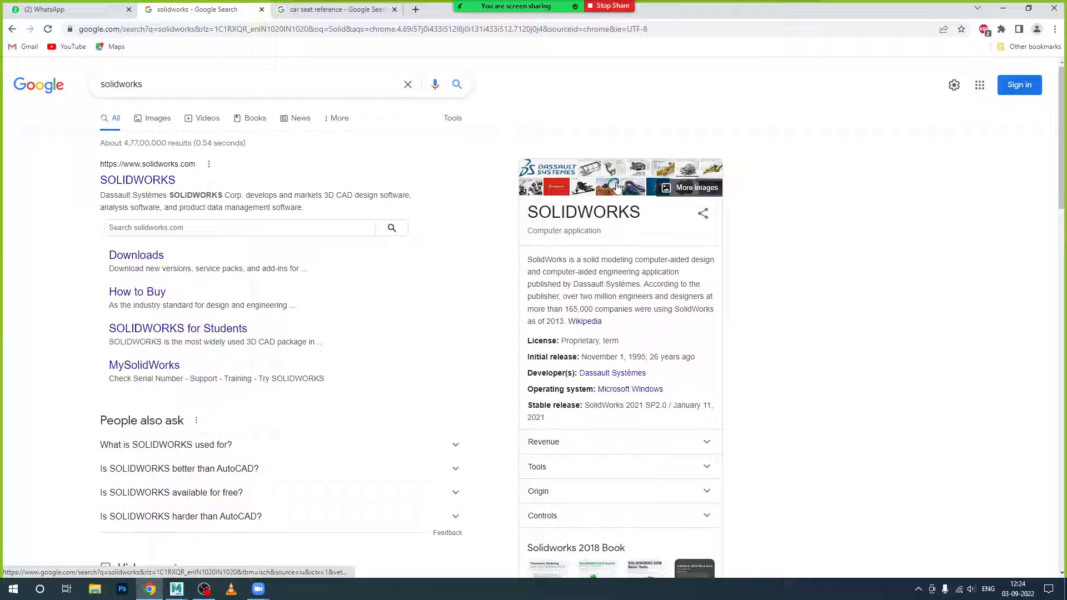
left_click(158, 118)
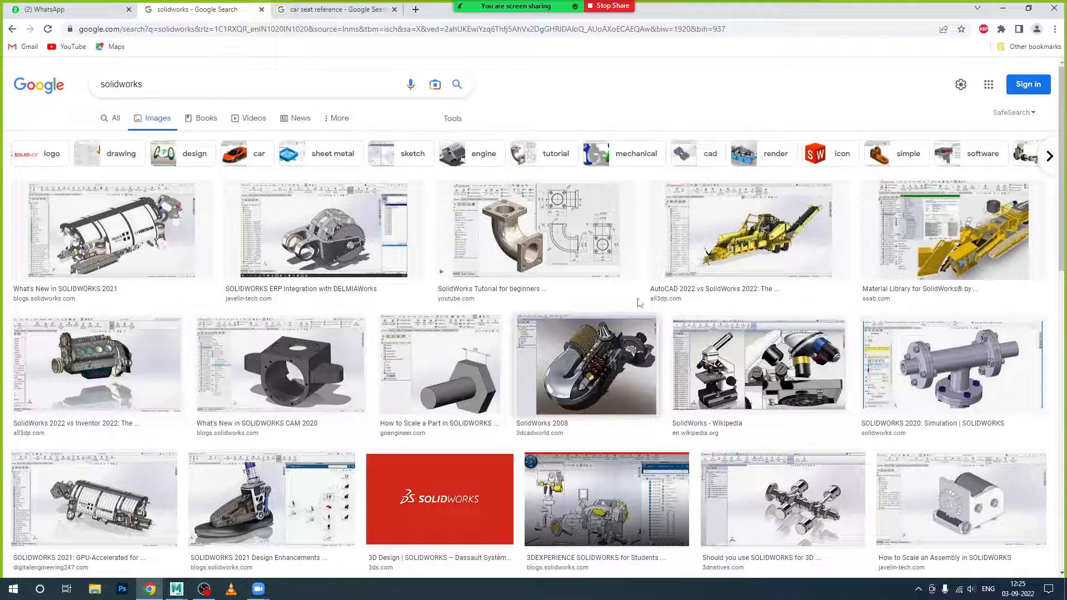
Switch back to Maya, duplicate the finished front wheel and move the copy into the rear wheel arch at Translate Z -9.444
key("alt+Tab")
scroll(578, 303, "down", 2)
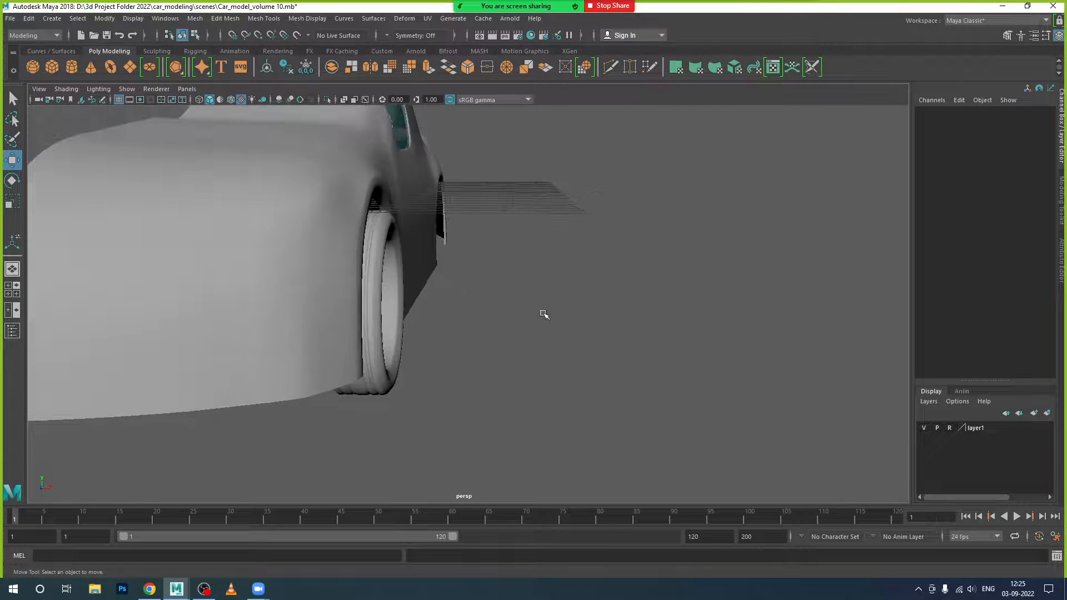
left_click_drag(543, 315, 447, 317, "alt")
scroll(489, 333, "down", 4)
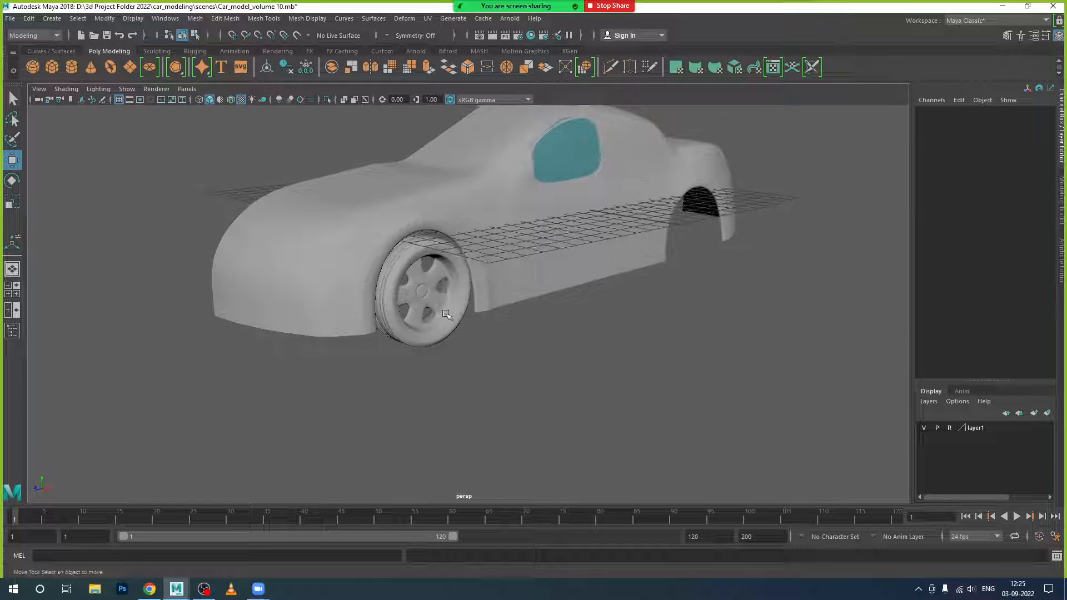
left_click(447, 317)
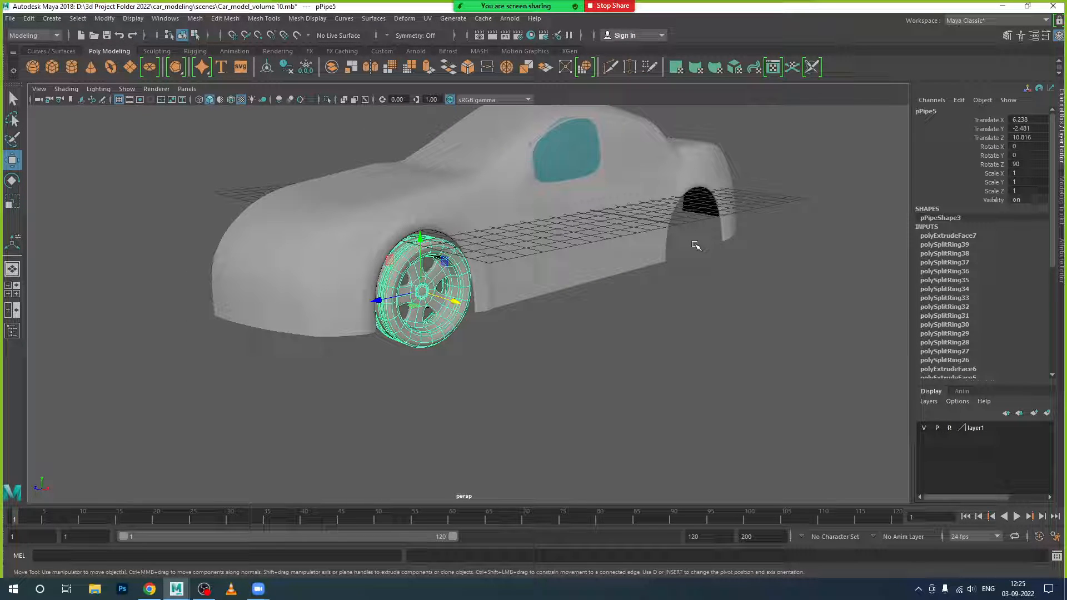
key("space")
key("space")
scroll(461, 324, "up", 3)
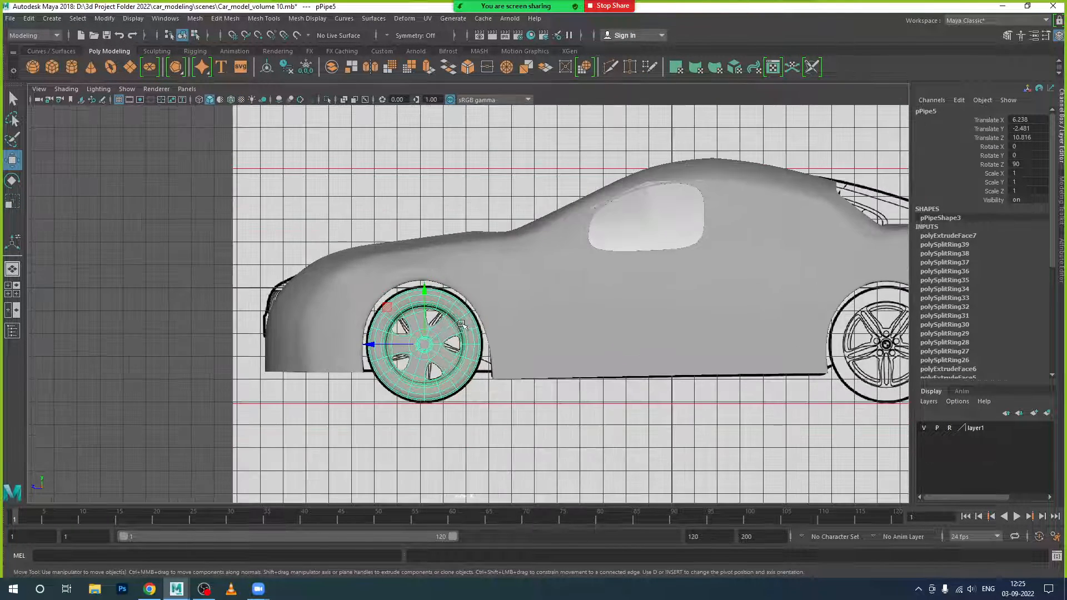
scroll(460, 325, "up", 3)
scroll(459, 373, "down", 4)
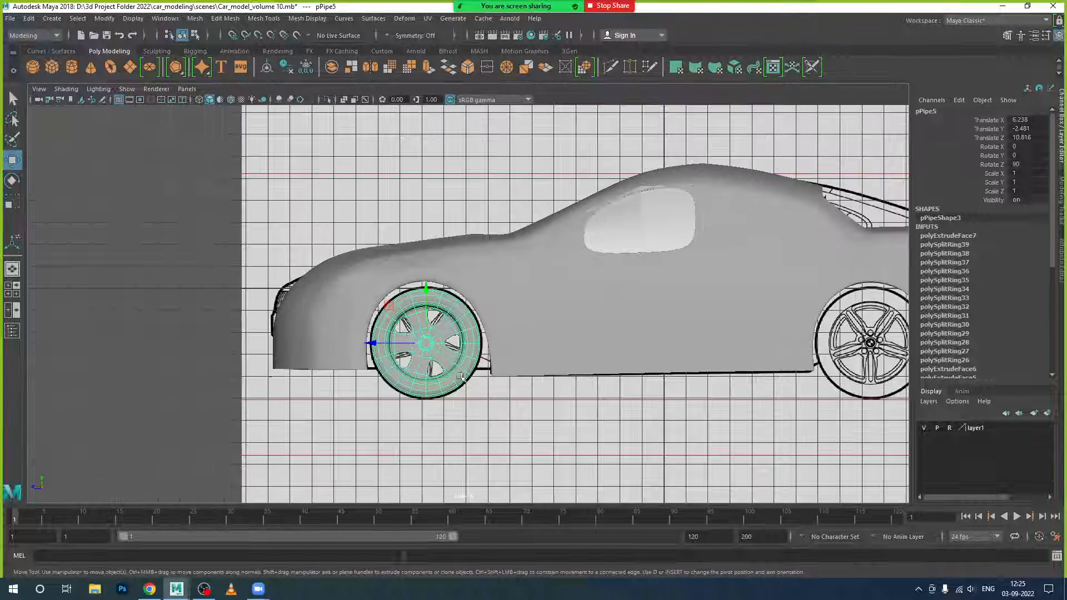
key("ctrl+d")
left_click_drag(391, 344, 837, 345)
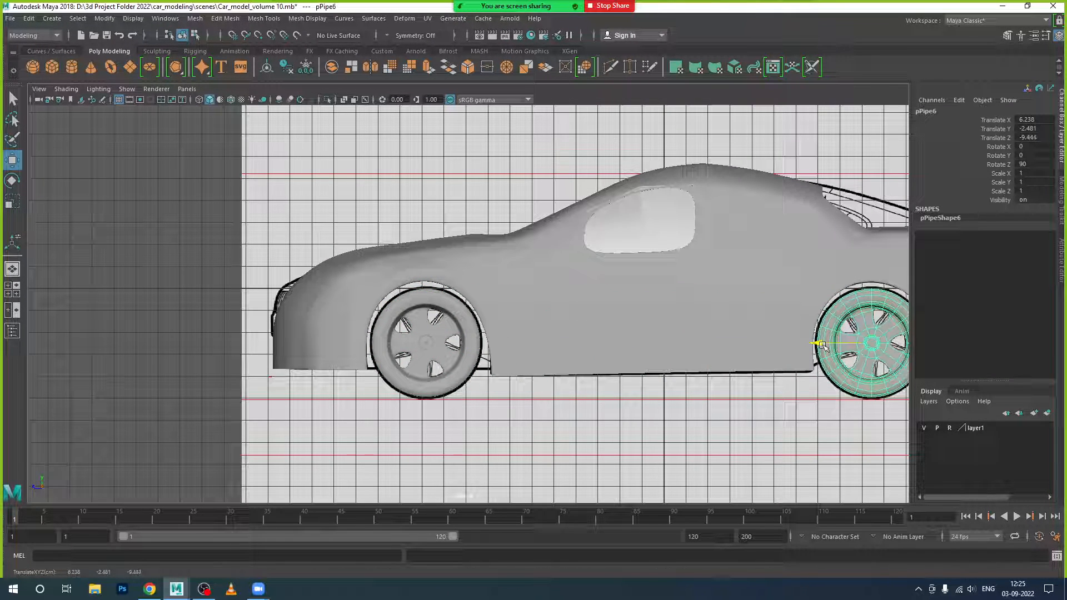
left_click(776, 393)
Try deleting the teal side window pane in the perspective view and undo the deletion
key("space")
key("space")
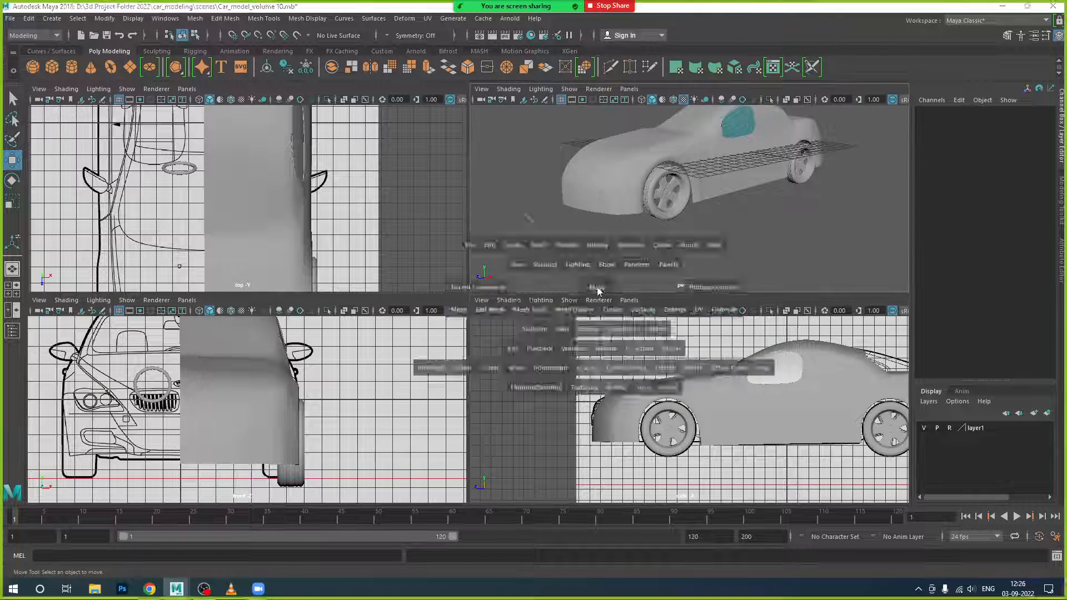
scroll(598, 291, "down", 3)
left_click_drag(571, 338, 618, 337, "alt")
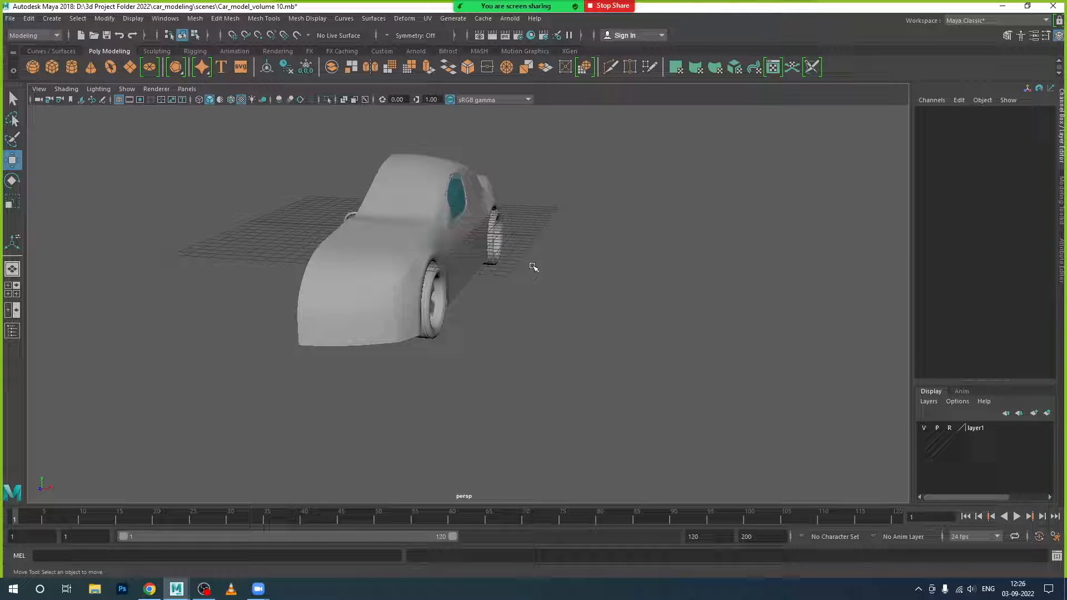
left_click(461, 206)
key("Delete")
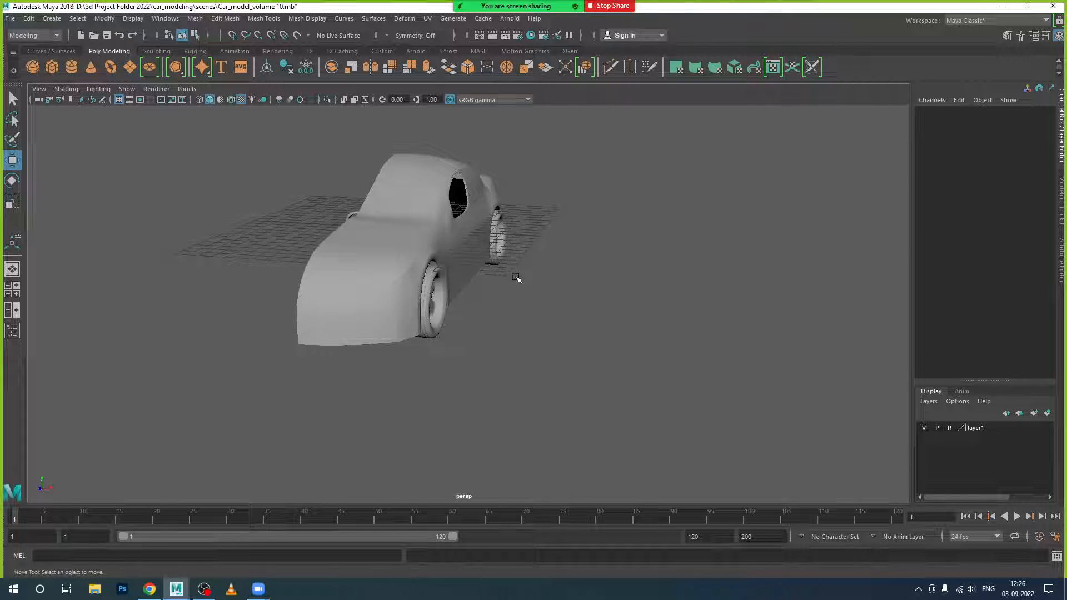
key("ctrl+z")
Select all the car parts and mirror them with Duplicate Special as one instance copy with an X scale of -1
left_click_drag(576, 309, 473, 312, "alt")
left_click_drag(315, 155, 687, 387)
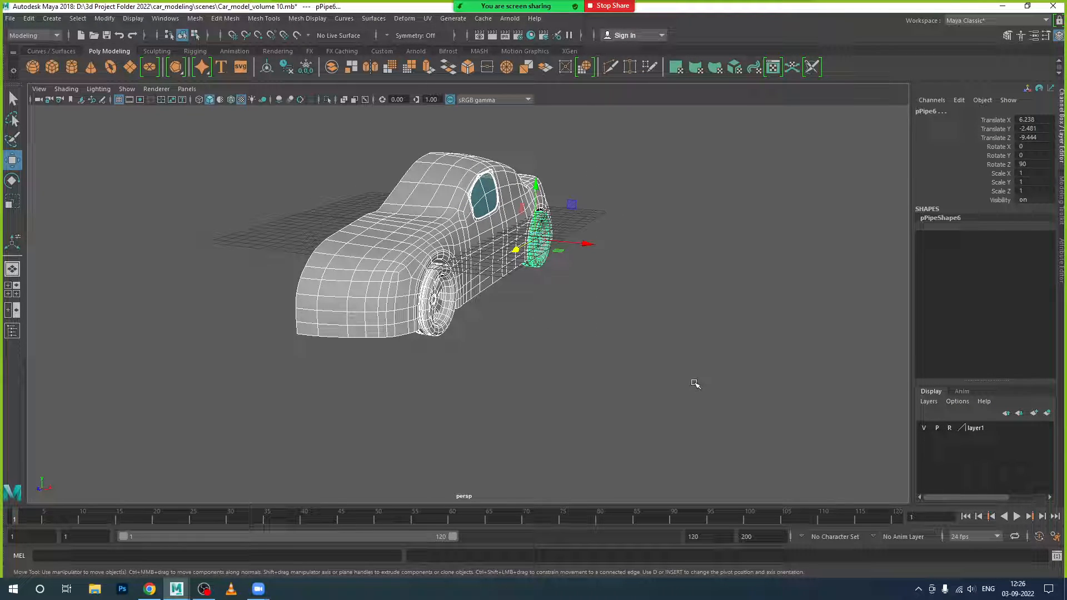
left_click(35, 19)
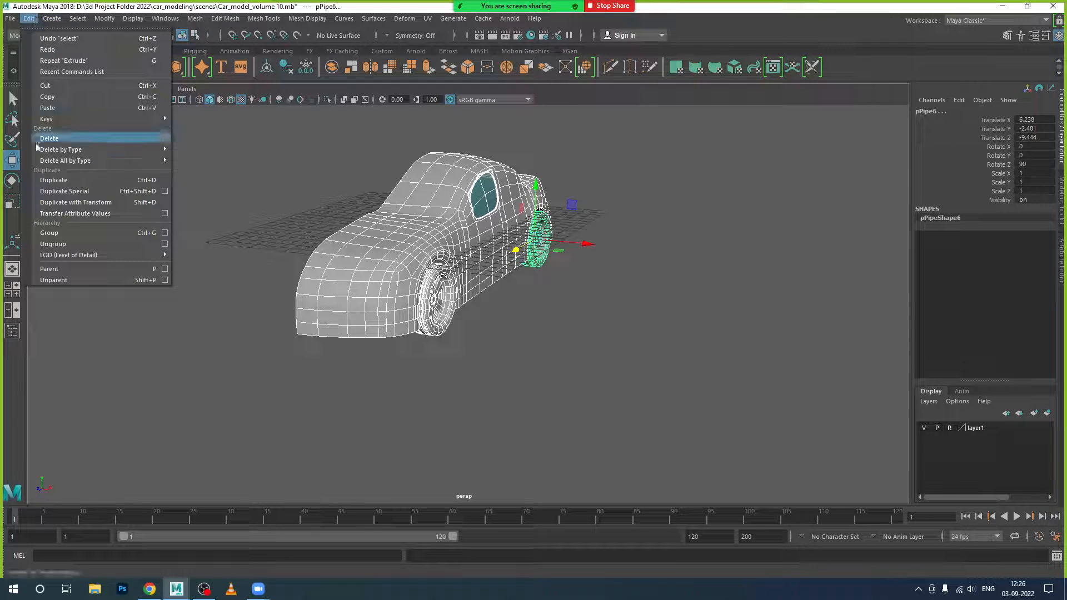
left_click(165, 191)
left_click_drag(311, 139, 800, 198)
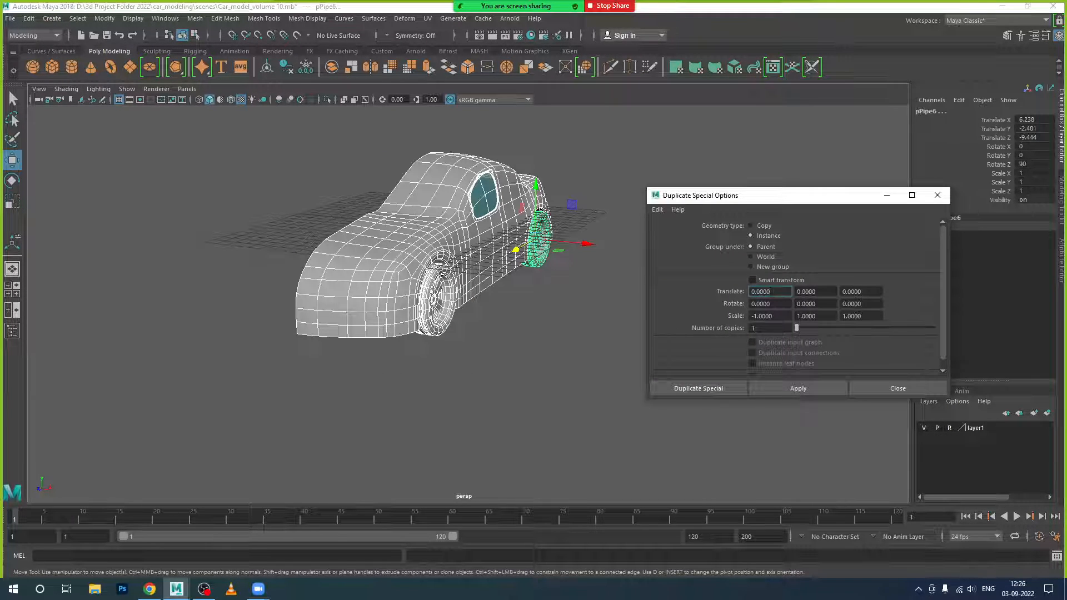
left_click(792, 388)
left_click(876, 388)
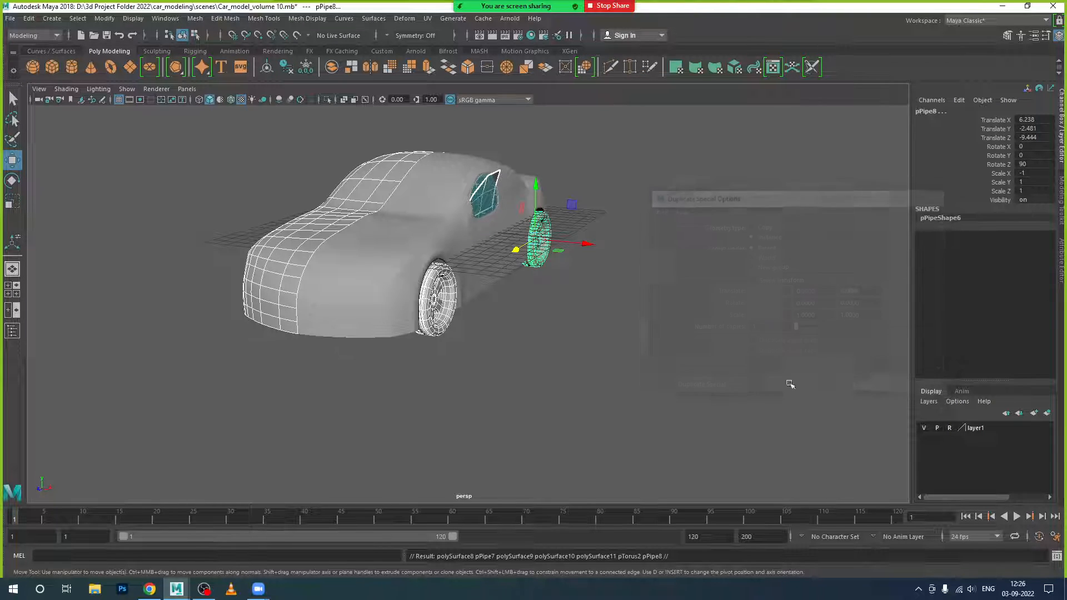
Duplicate the front and rear wheels together and move the copies across to the car's opposite side at Translate X -4.895
left_click_drag(534, 369, 572, 374, "alt")
left_click(467, 328)
left_click(445, 318)
key("ctrl+shift+d")
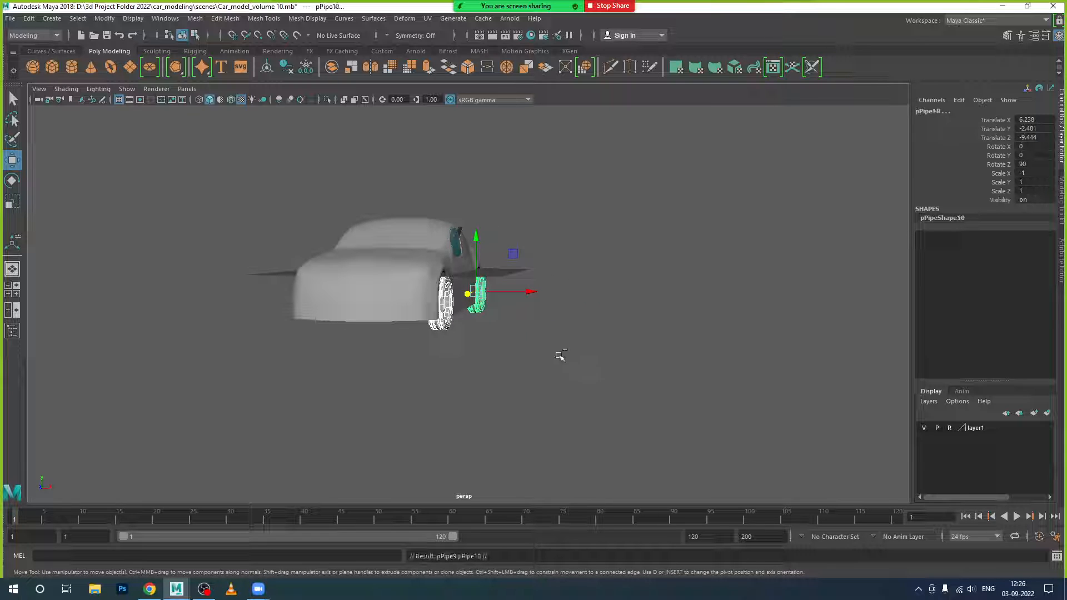
left_click_drag(529, 292, 485, 368)
left_click_drag(439, 367, 451, 349, "alt")
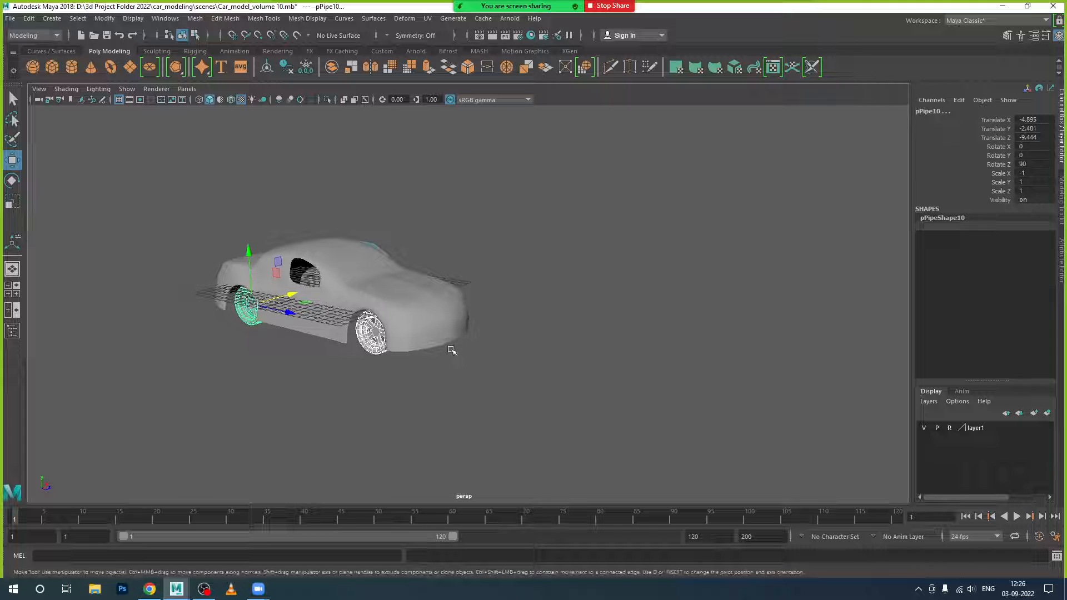
left_click(247, 400)
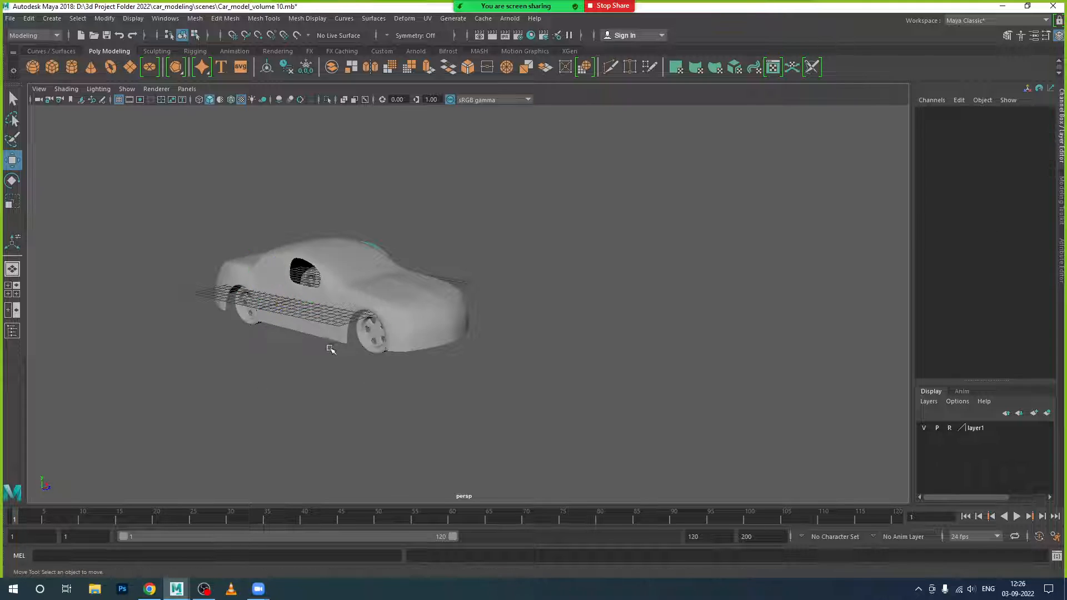
Try flipping the opposite side's front wheel with a Scale X of -1
left_click(372, 335)
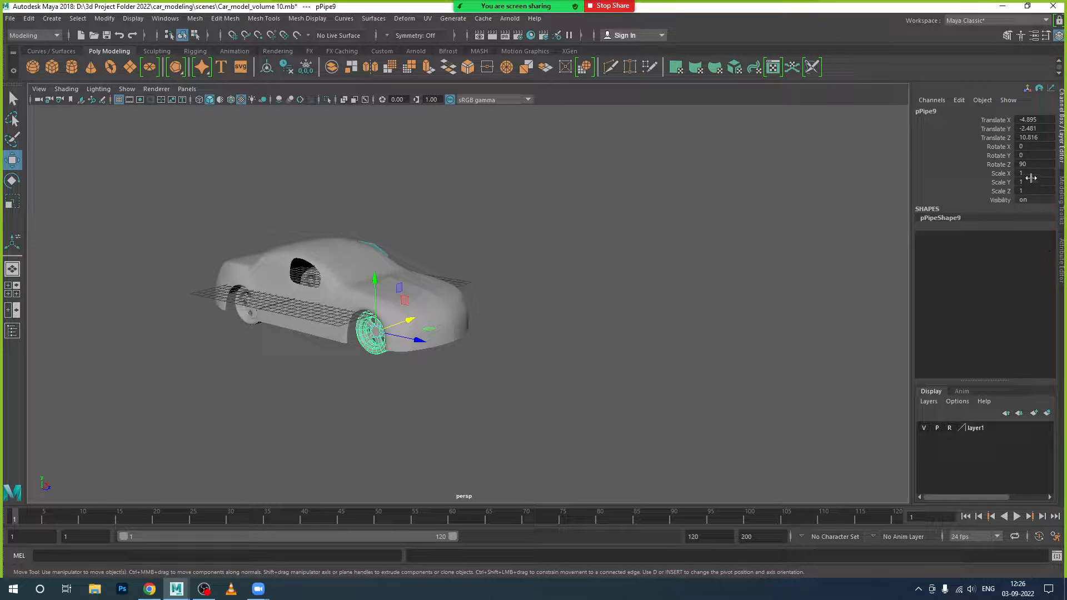
left_click(378, 333)
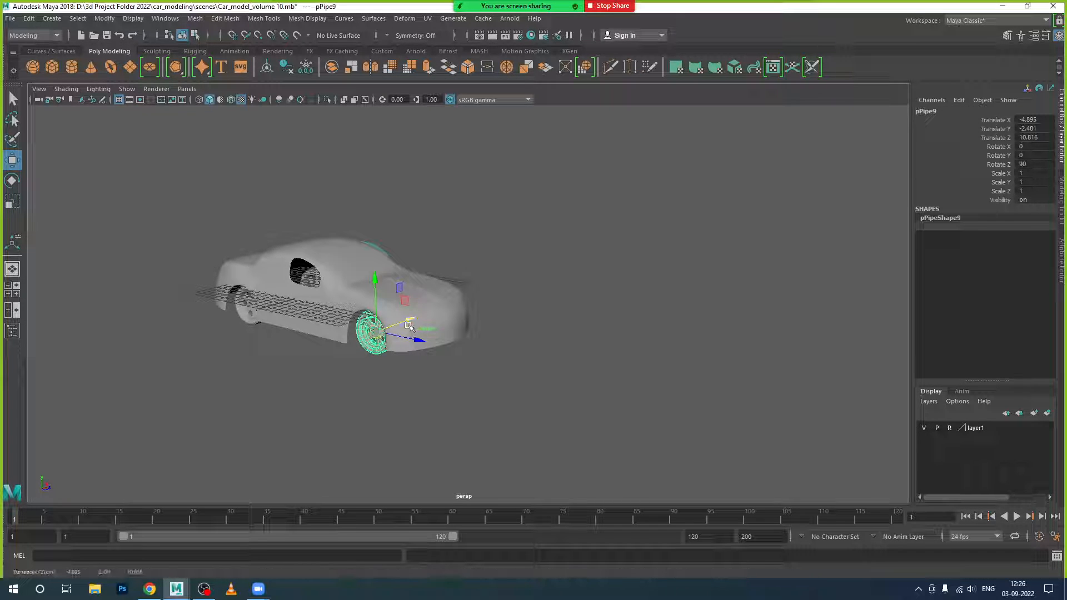
double_click(1028, 183)
double_click(1021, 173)
left_click(539, 349)
left_click(367, 332)
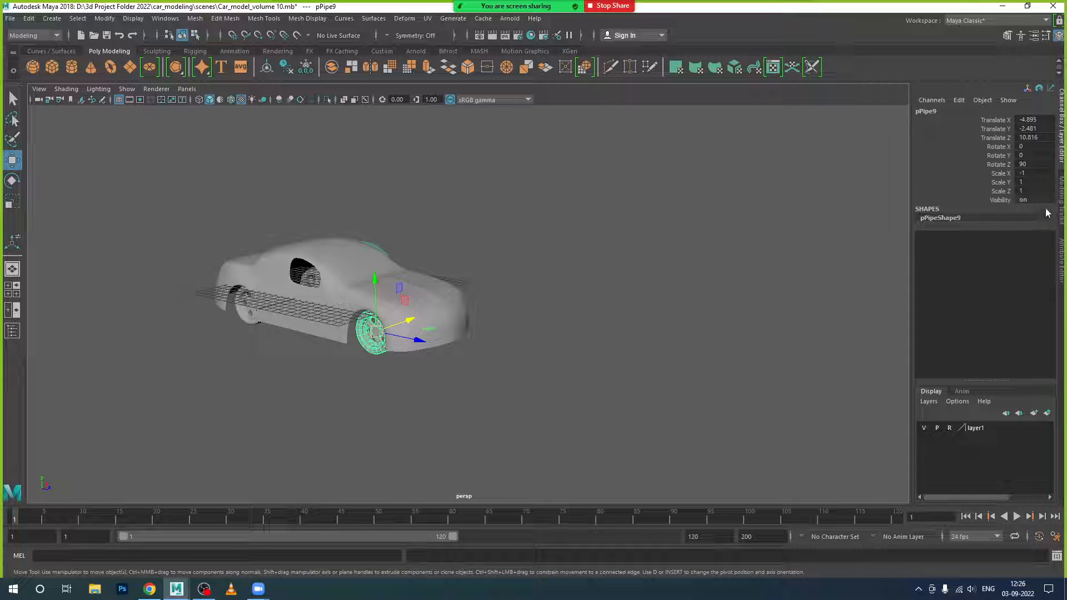
Set the opposite front wheel's Scale X to 1 and Scale Y to -1 so its rim faces outward
double_click(1033, 174)
type("1")
double_click(1043, 182)
type("-1")
left_click(580, 427)
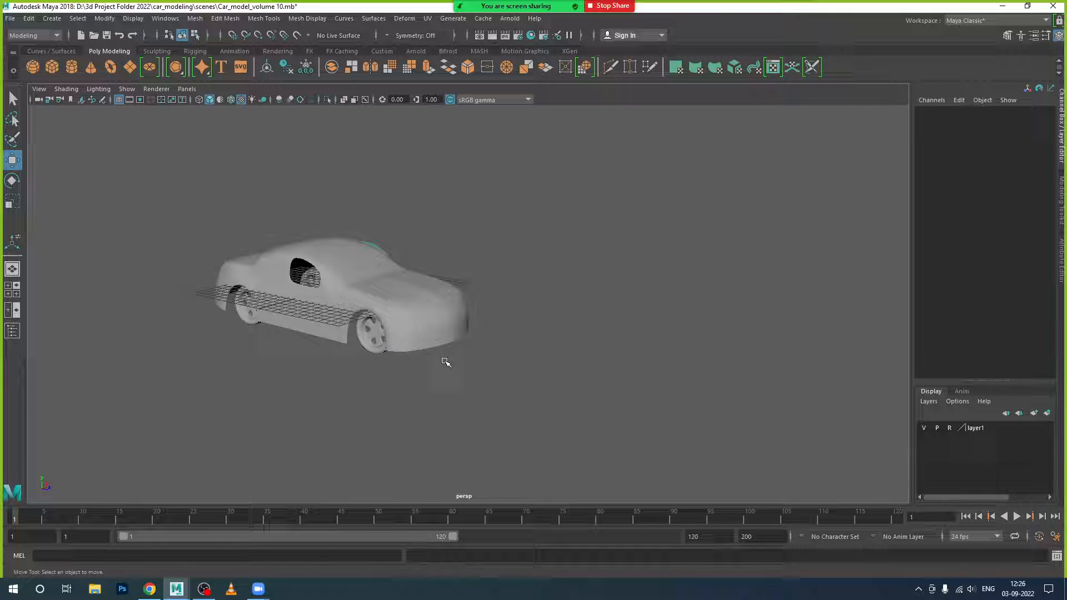
Flip the opposite side's rear wheel by setting its Scale Y to -1
left_click(379, 334)
scroll(400, 332, "up", 3)
left_click(163, 321)
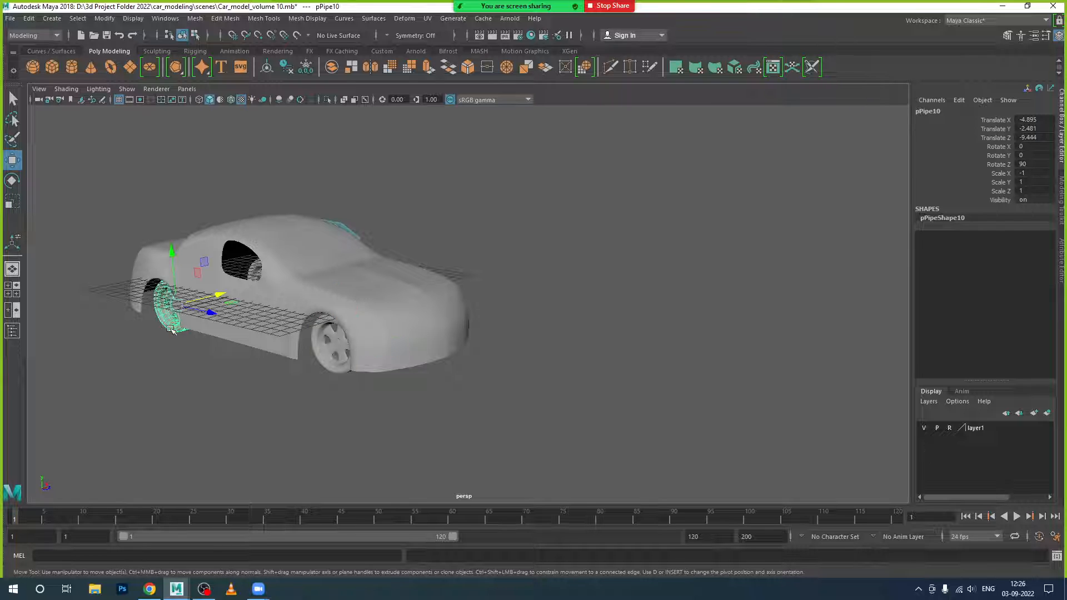
left_click(260, 364)
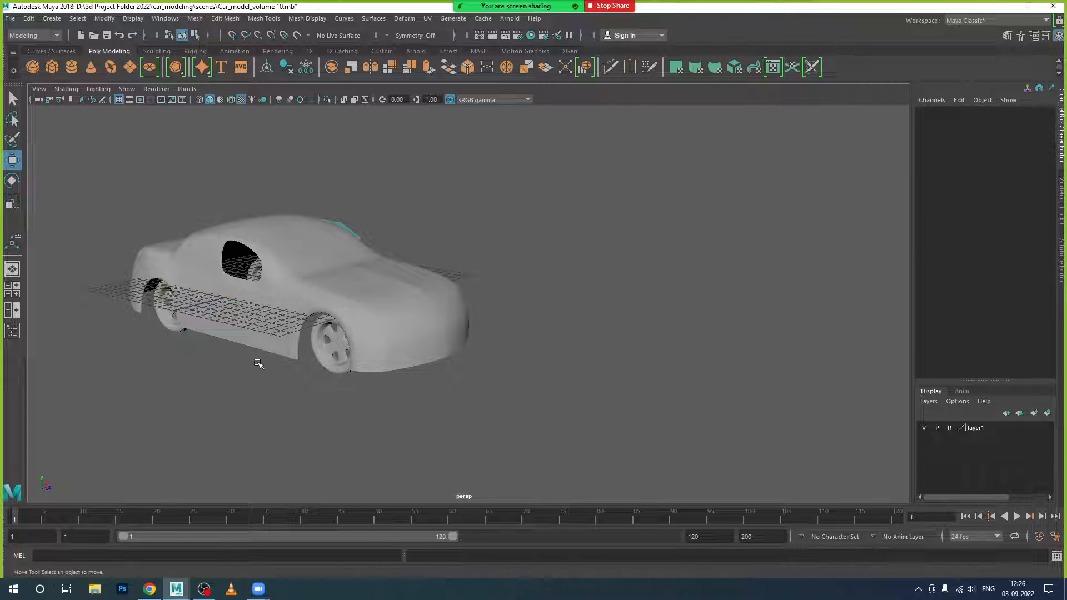
scroll(245, 353, "up", 5)
left_click_drag(204, 369, 381, 326, "alt")
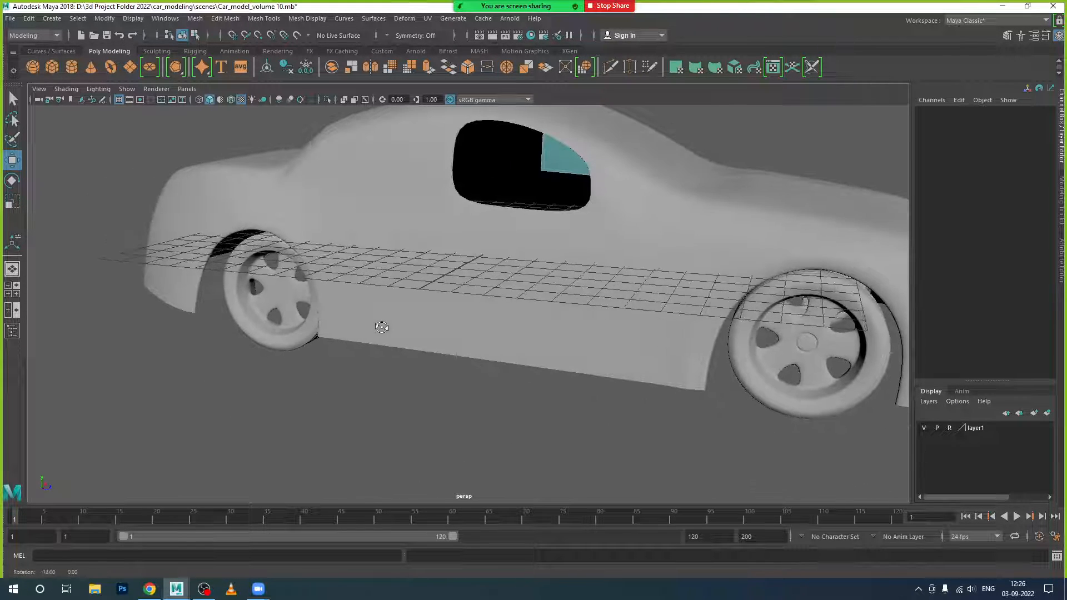
left_click(285, 319)
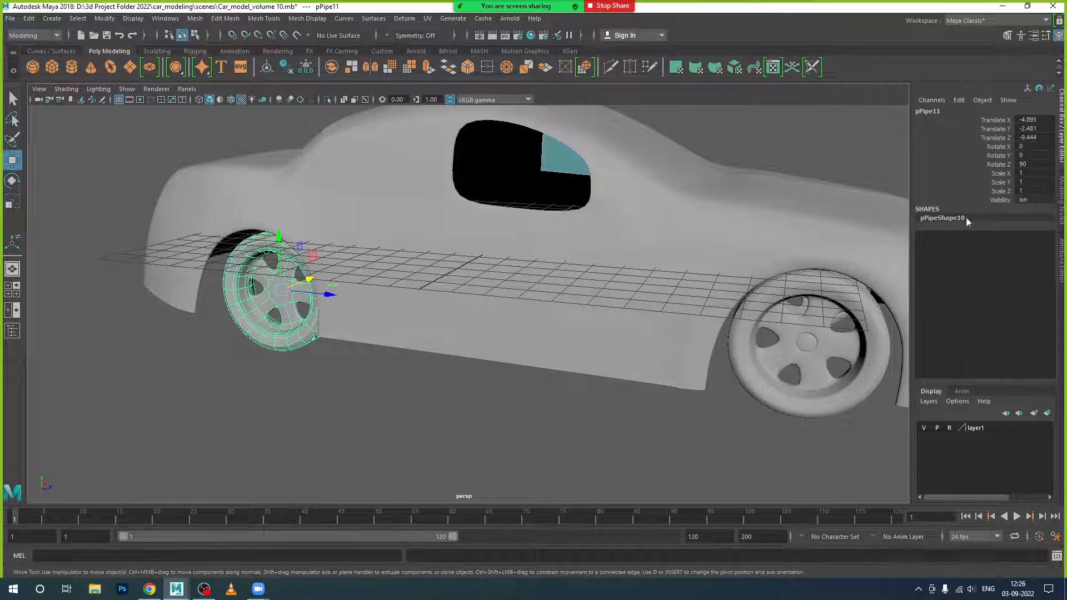
left_click(1035, 182)
type("-1")
key("Return")
left_click(742, 412)
In the front view, shift the opposite side's front and rear wheels outward along X to Translate X -5.691
left_click(817, 363)
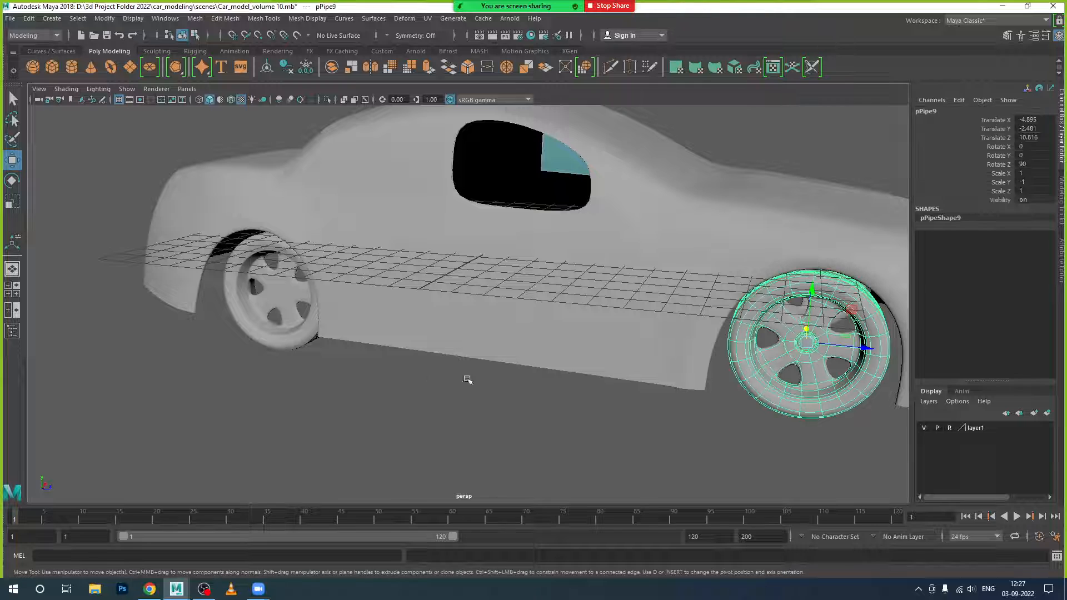
left_click(304, 345)
left_click_drag(382, 347, 523, 387, "alt")
key("space")
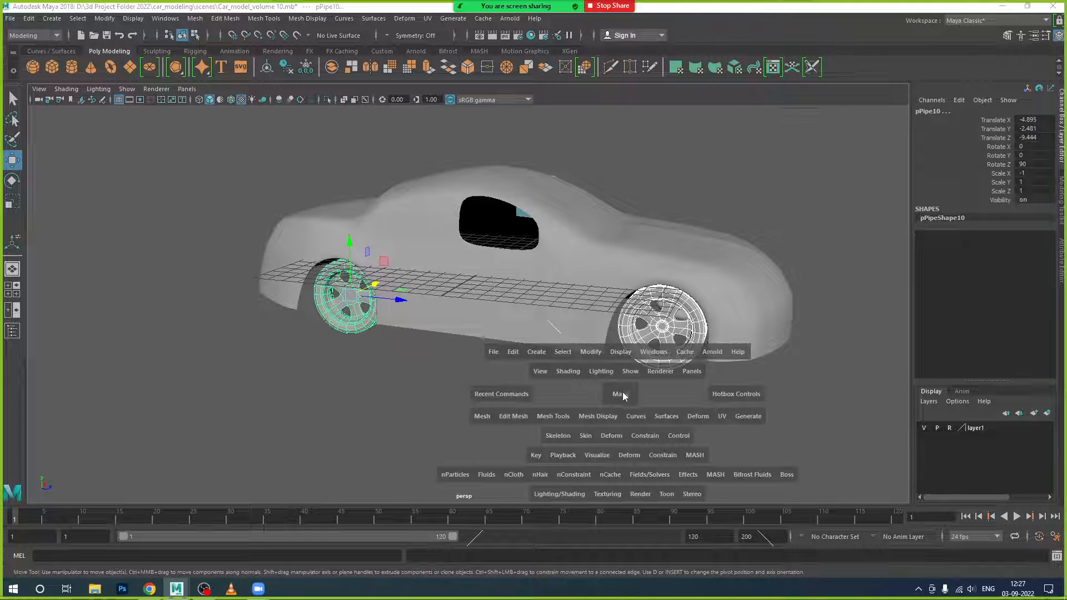
key("space")
scroll(374, 391, "down", 2)
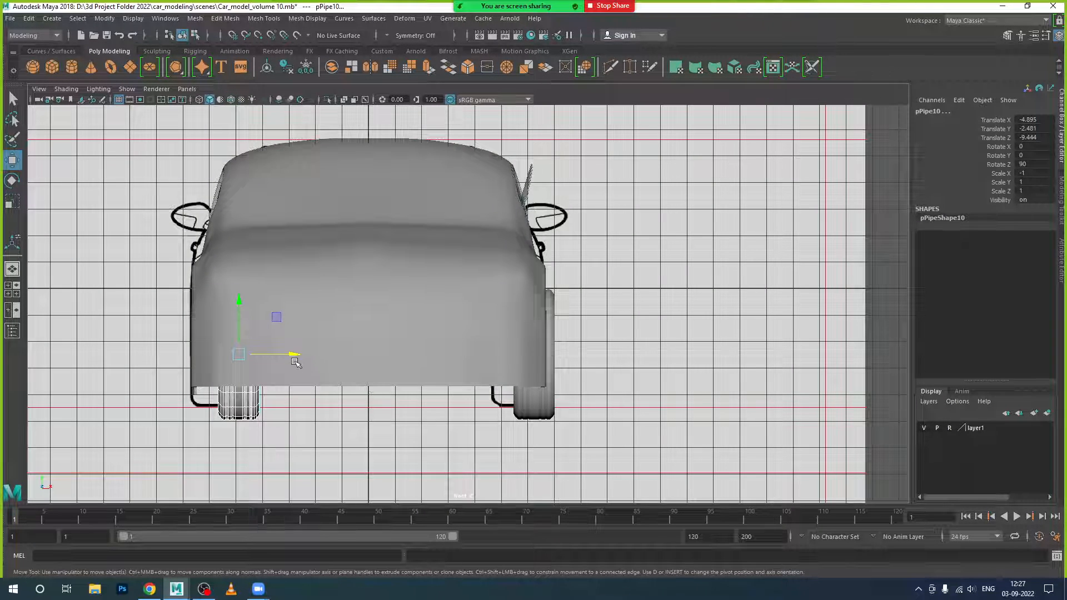
left_click_drag(295, 362, 268, 359)
key("ctrl+z")
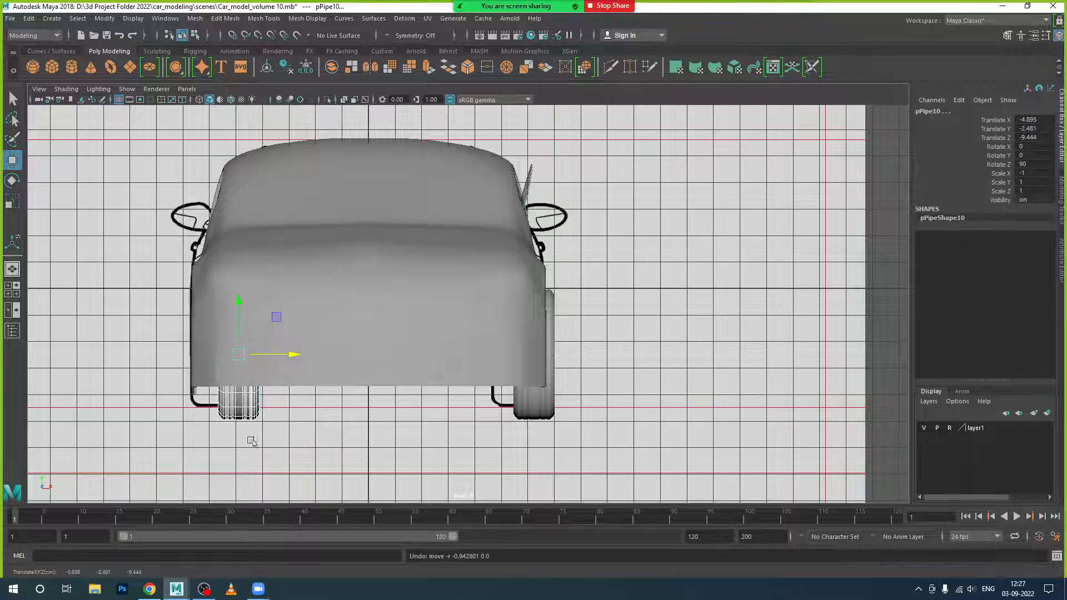
left_click_drag(203, 434, 295, 404)
left_click_drag(291, 355, 271, 355)
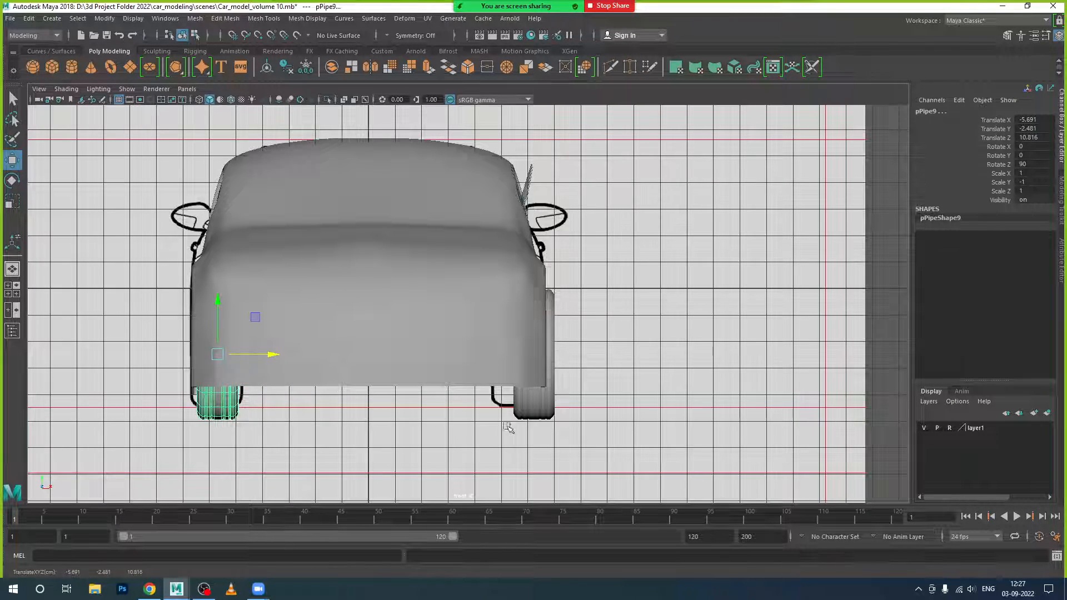
Shift the original side's wheels inward along X to Translate X 5.609 and check their fit in the perspective view
left_click(557, 409)
left_click_drag(584, 358, 564, 359)
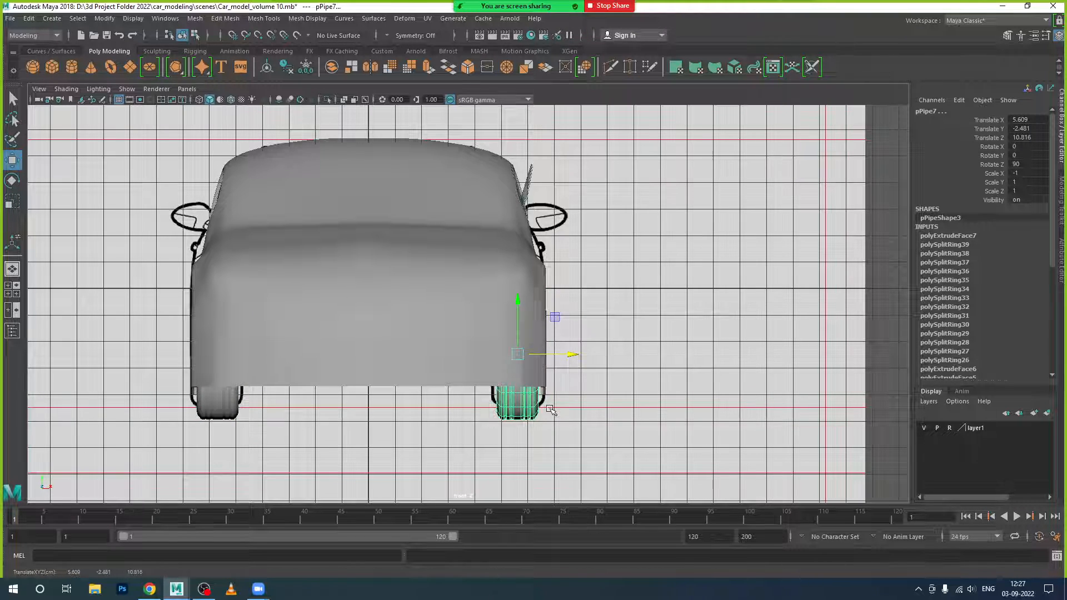
key("space")
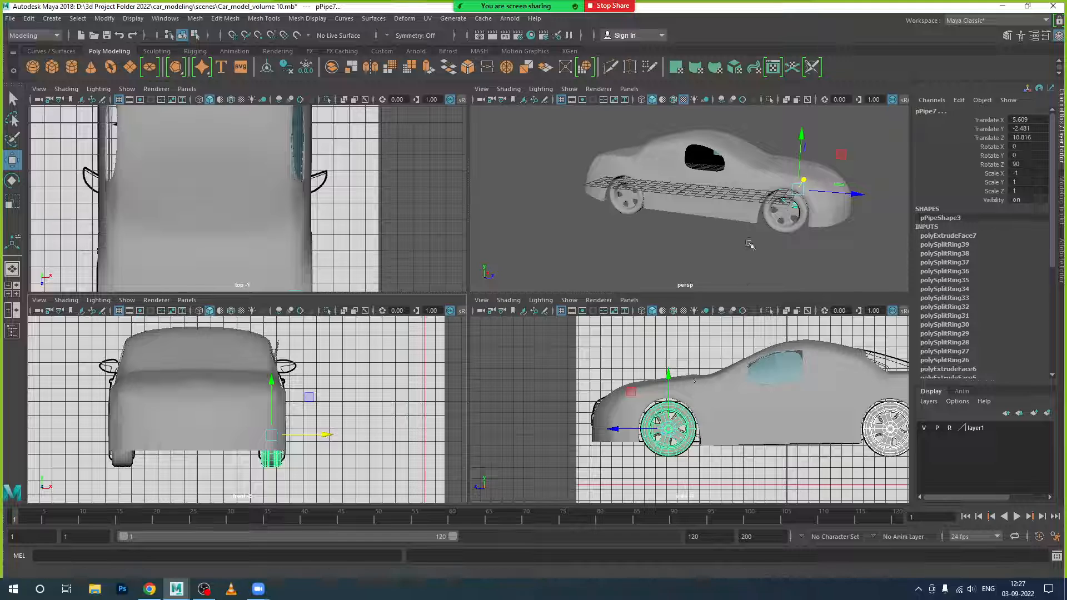
key("space")
left_click_drag(758, 353, 592, 353, "alt")
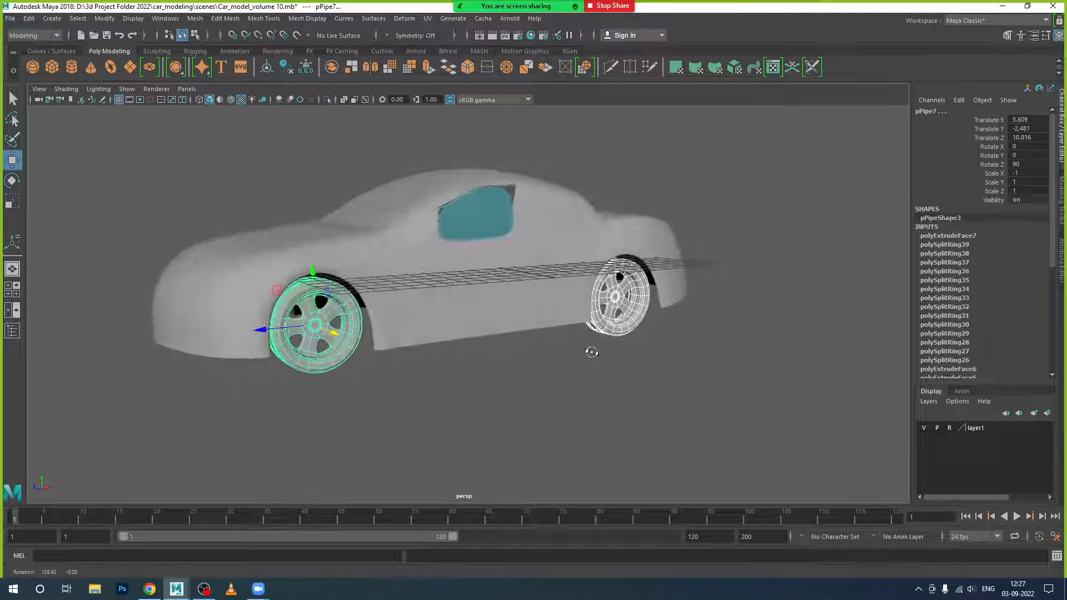
left_click(594, 353)
Examine the whole car with its four wheels and mirrored body half from the front, rear and side
scroll(633, 414, "down", 5)
left_click_drag(604, 422, 435, 315, "alt")
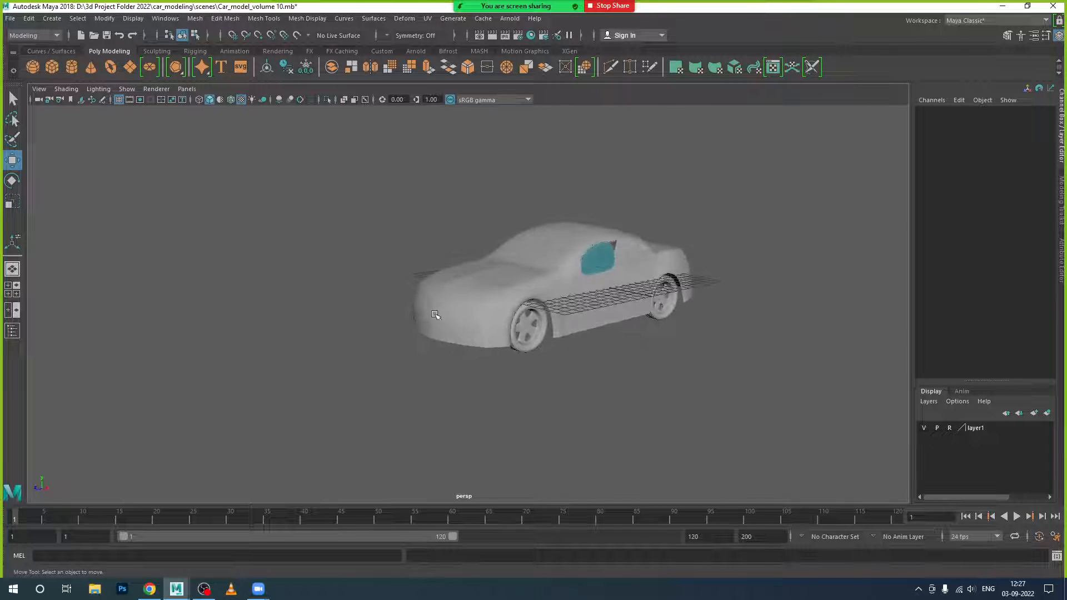
left_click(435, 315)
left_click_drag(552, 369, 507, 369, "alt")
left_click_drag(734, 289, 589, 354, "alt")
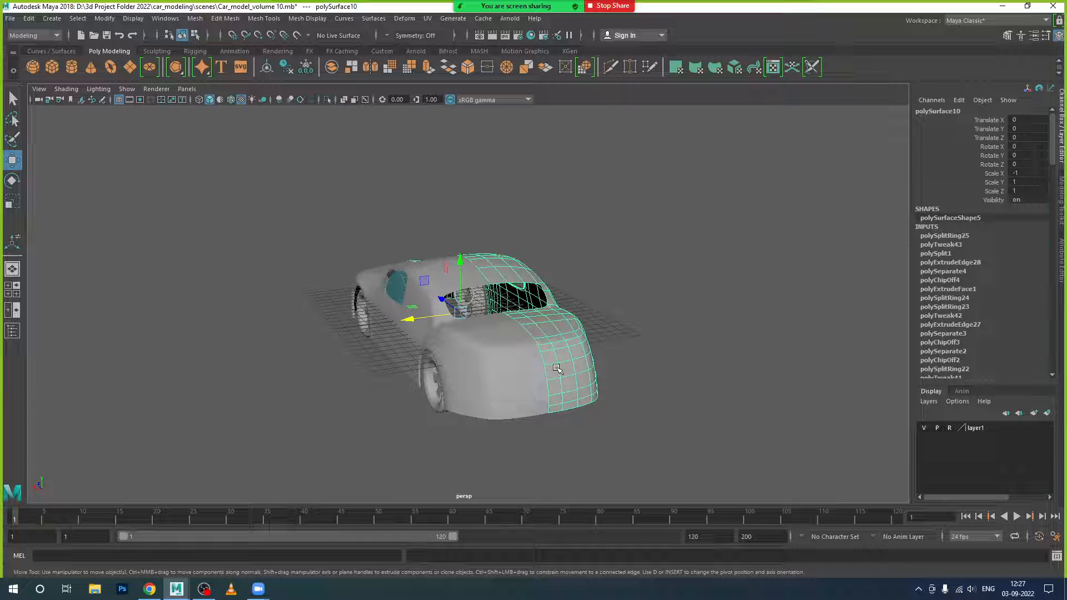
left_click(648, 369)
mouse_move(648, 369)
left_mouse_down("alt")
mouse_move(669, 410)
mouse_move(691, 374)
mouse_move(663, 378)
left_mouse_up("alt")
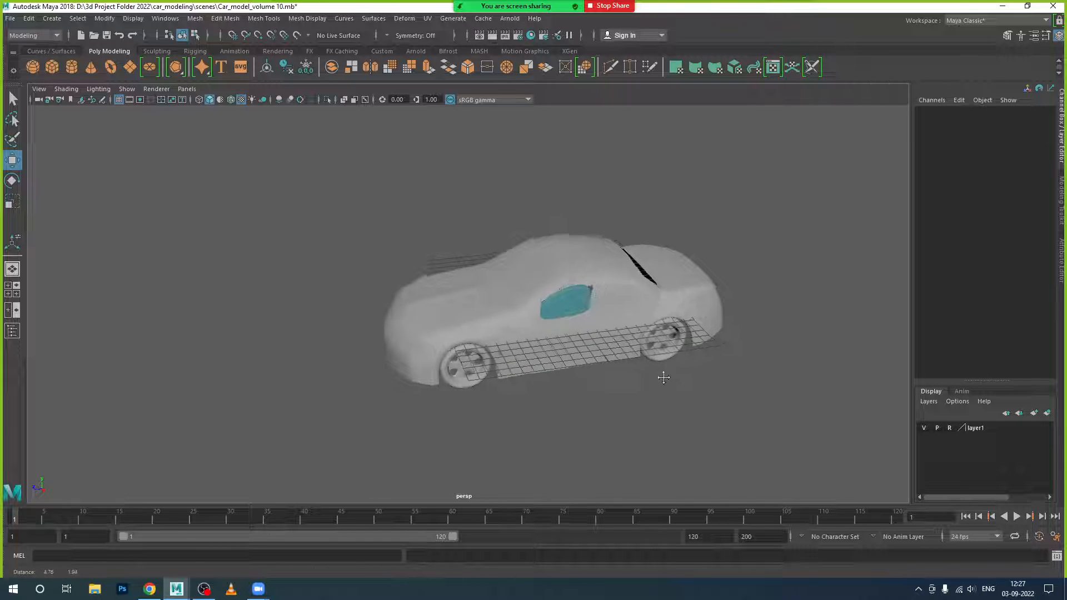
Examine the car's side profile and the fit of its front and rear wheels from closer perspective angles
middle_click_drag(664, 378, 596, 403, "alt")
left_click_drag(596, 403, 528, 350, "alt")
scroll(528, 341, "up", 3)
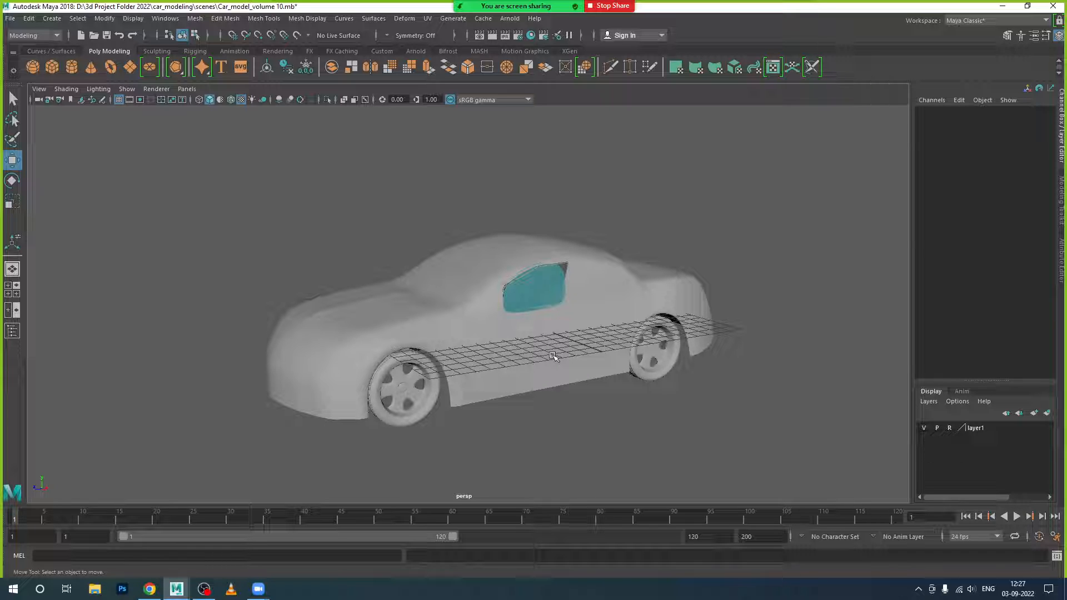
left_click_drag(536, 441, 550, 399, "alt")
left_click_drag(741, 327, 689, 347, "alt")
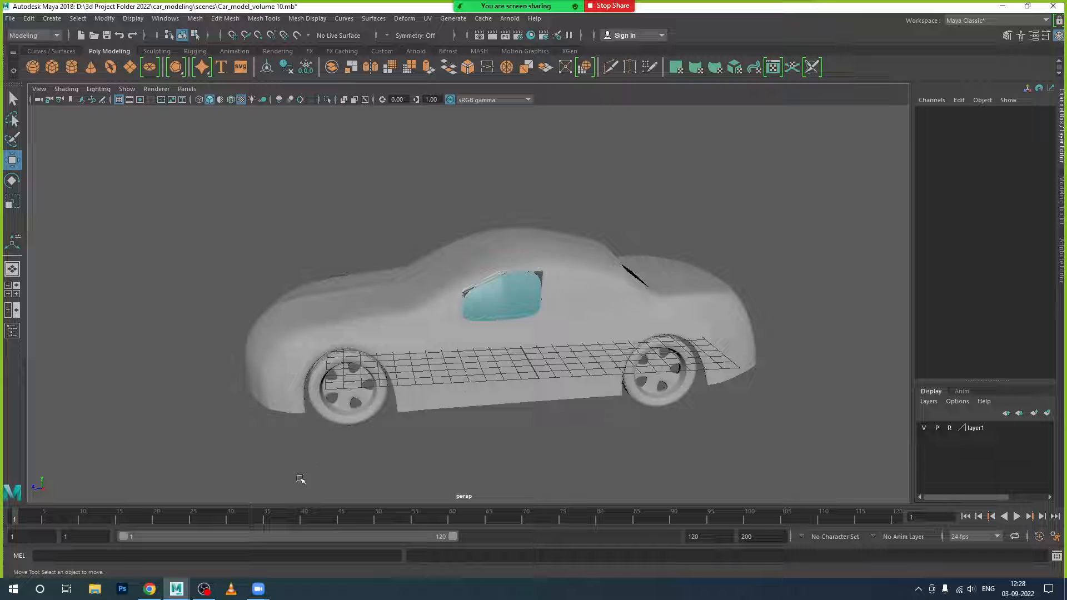
left_click(354, 414)
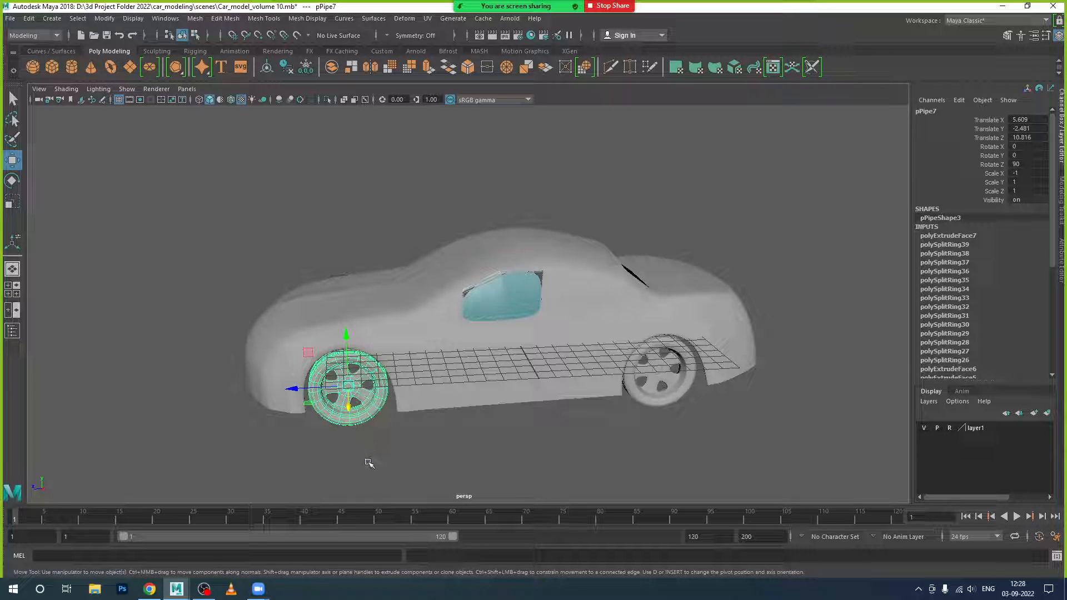
left_click(438, 460)
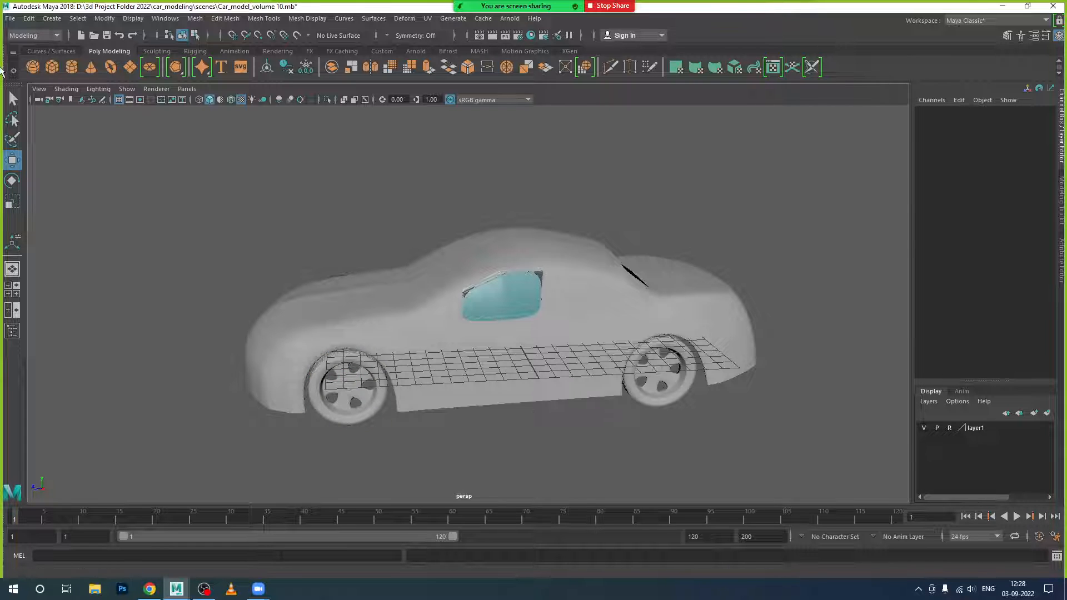
Save the car scene as an incremented version with Increment and Save
left_click(10, 18)
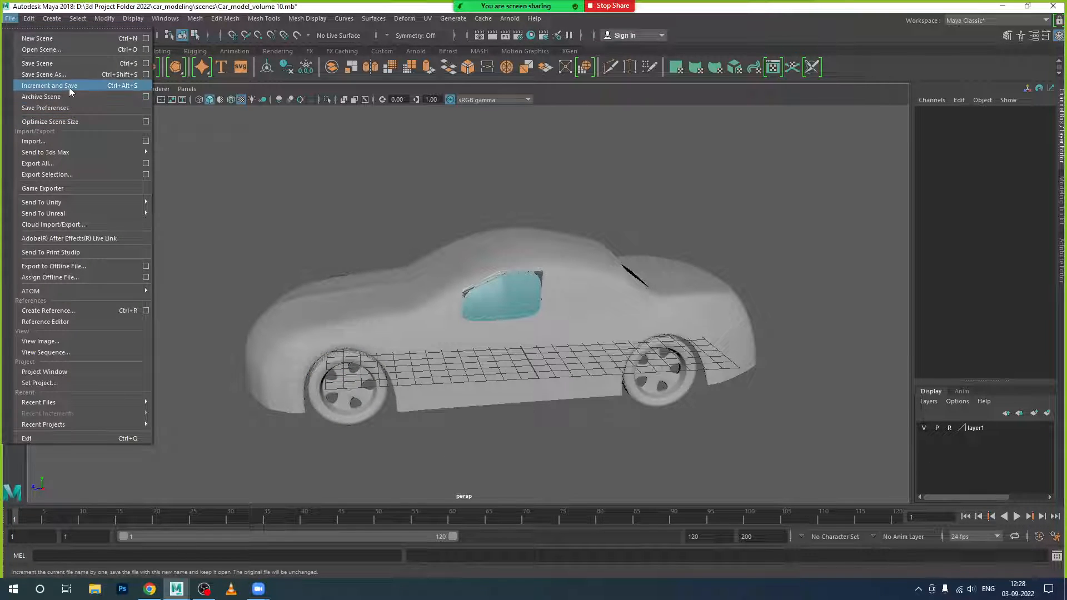
left_click(290, 17)
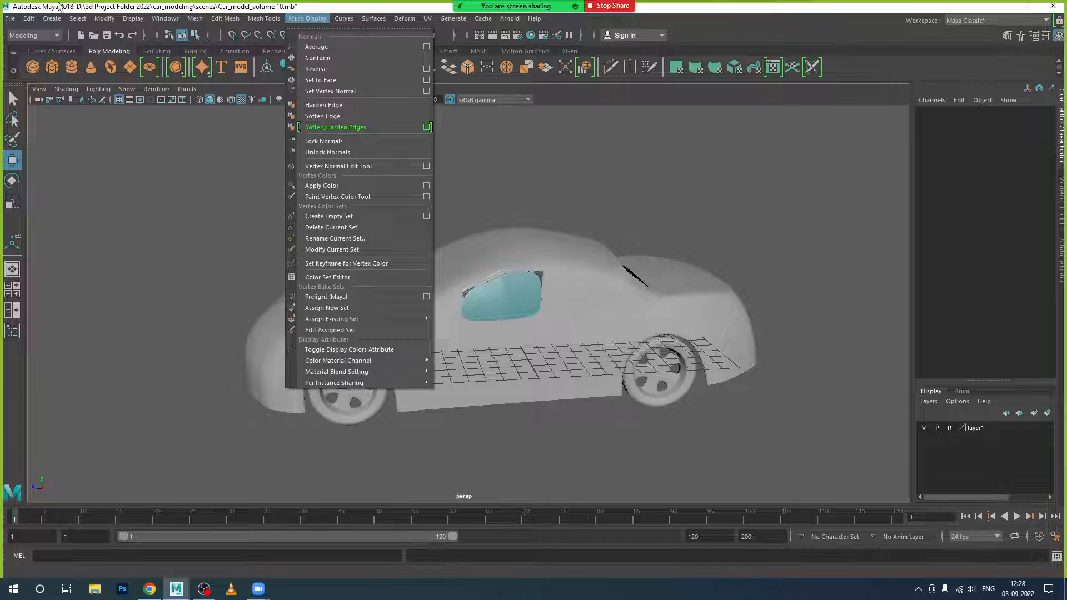
left_click(10, 19)
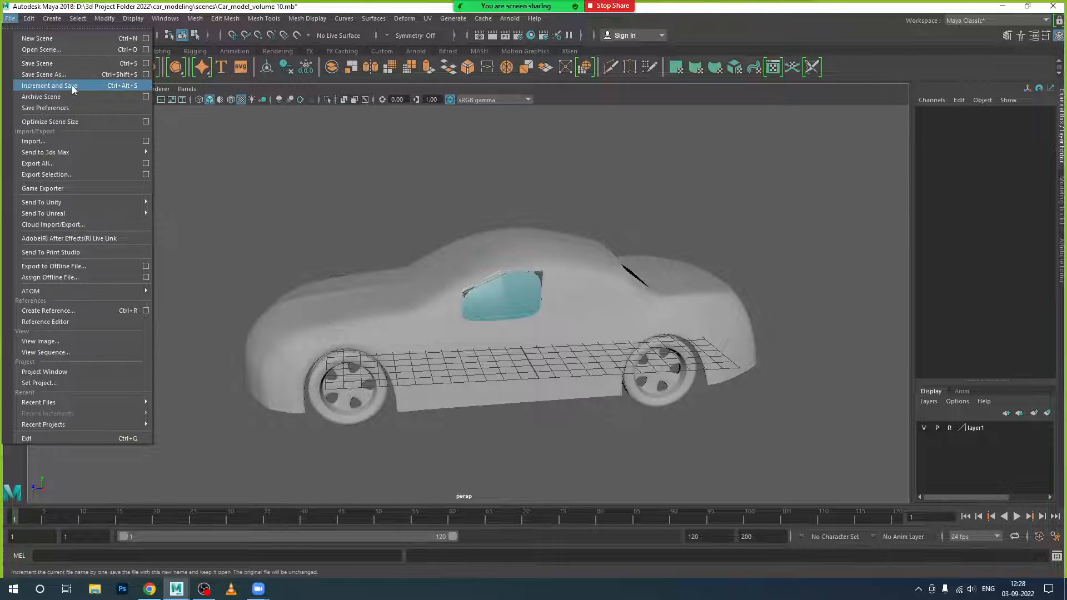
left_click(49, 85)
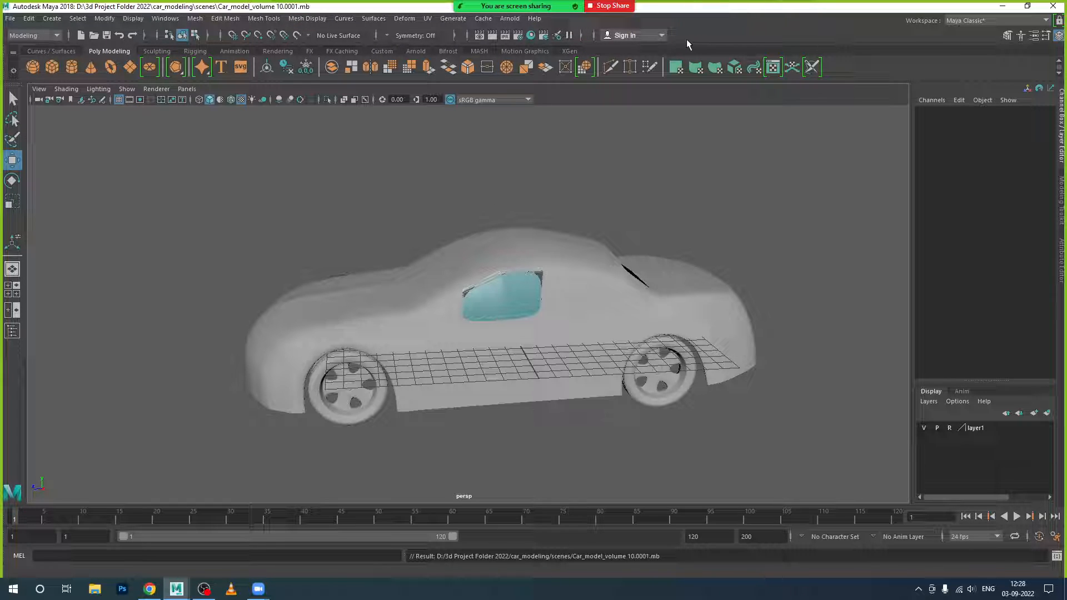
left_click(766, 362)
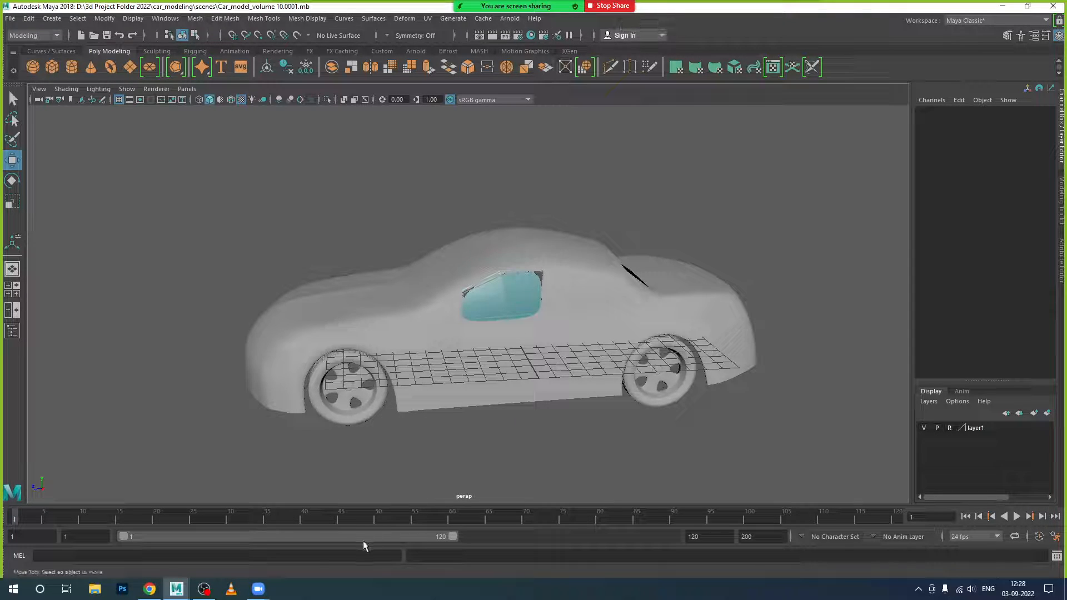
Stop the screen share and end the Zoom meeting for all participants, closing the Zoom window as well
mouse_move(259, 594)
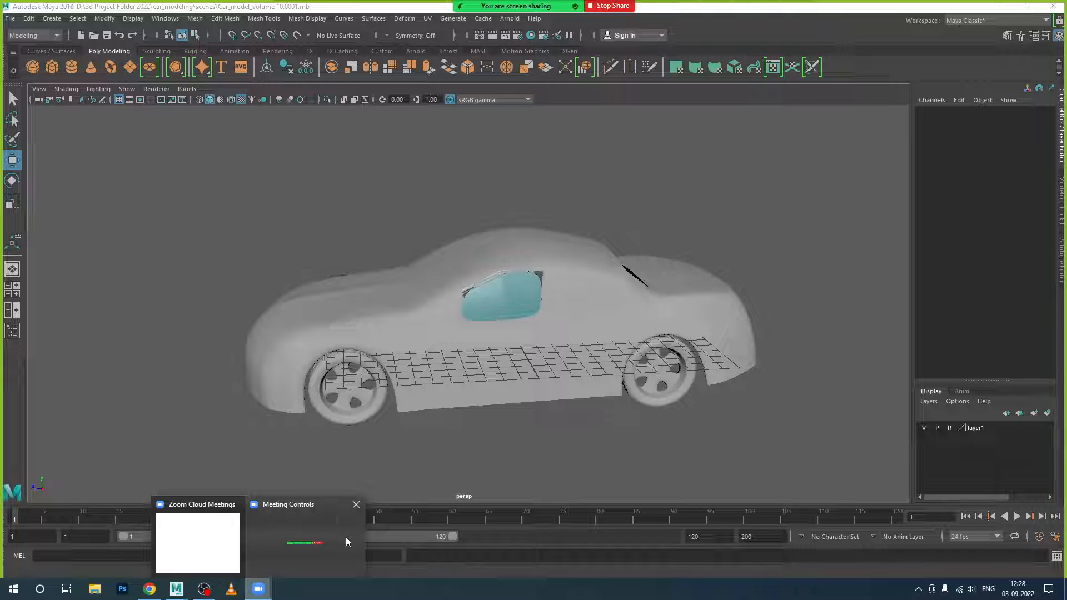
left_click(617, 6)
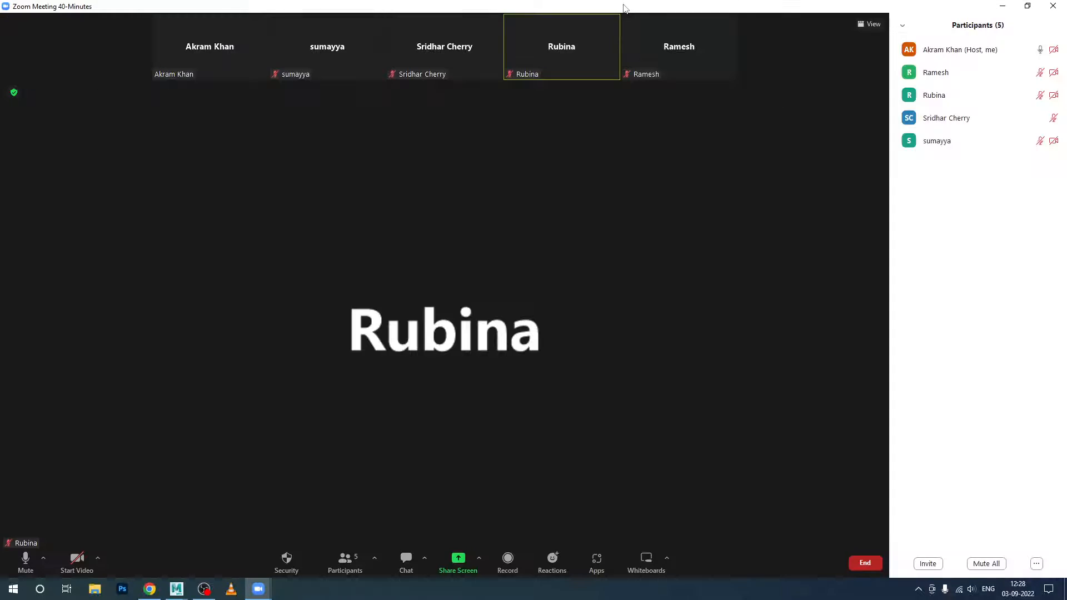
left_click(865, 563)
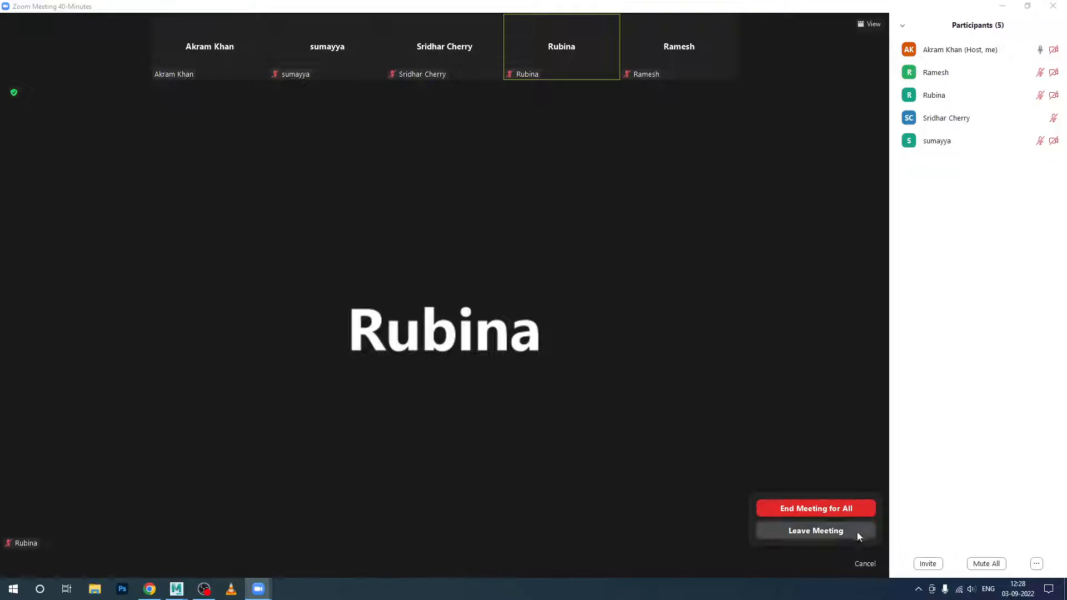
left_click(850, 507)
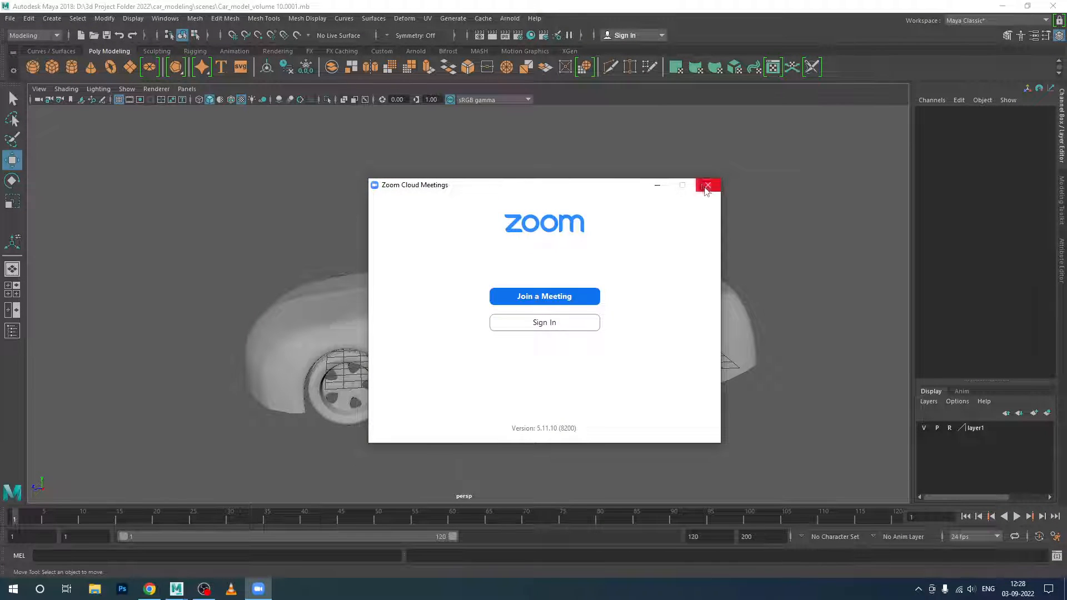
left_click(704, 186)
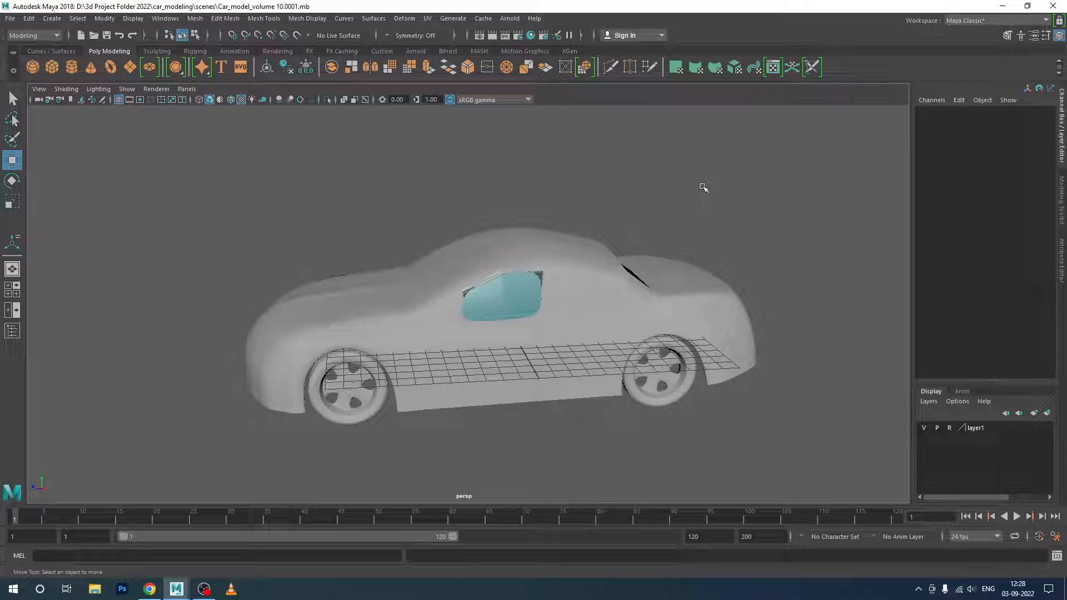
Look up the Soft Selection options in the Move Tool settings and close the settings window
double_click(19, 162)
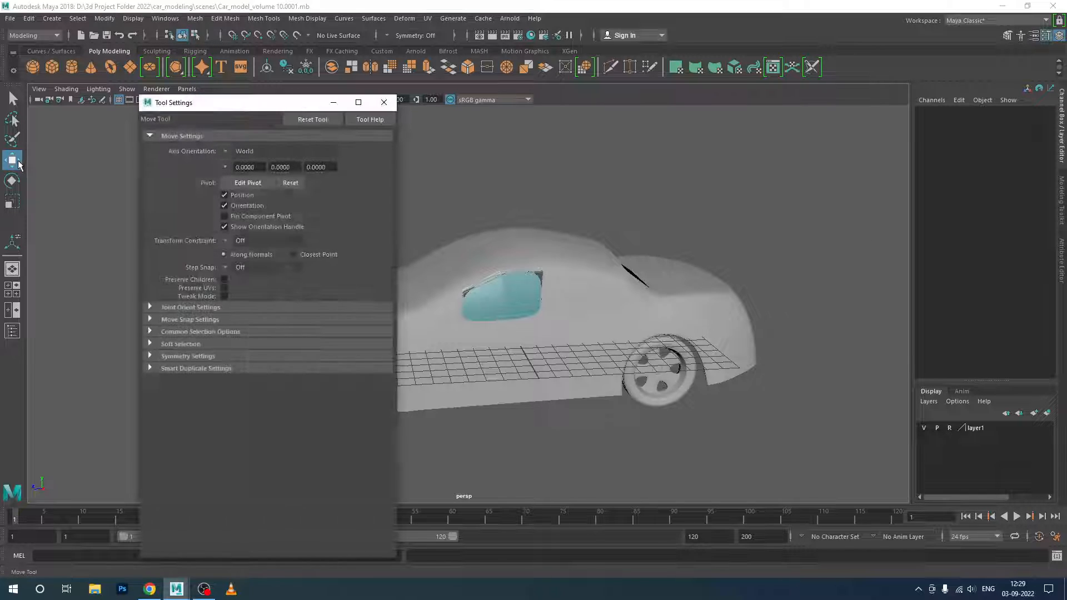
left_click(151, 343)
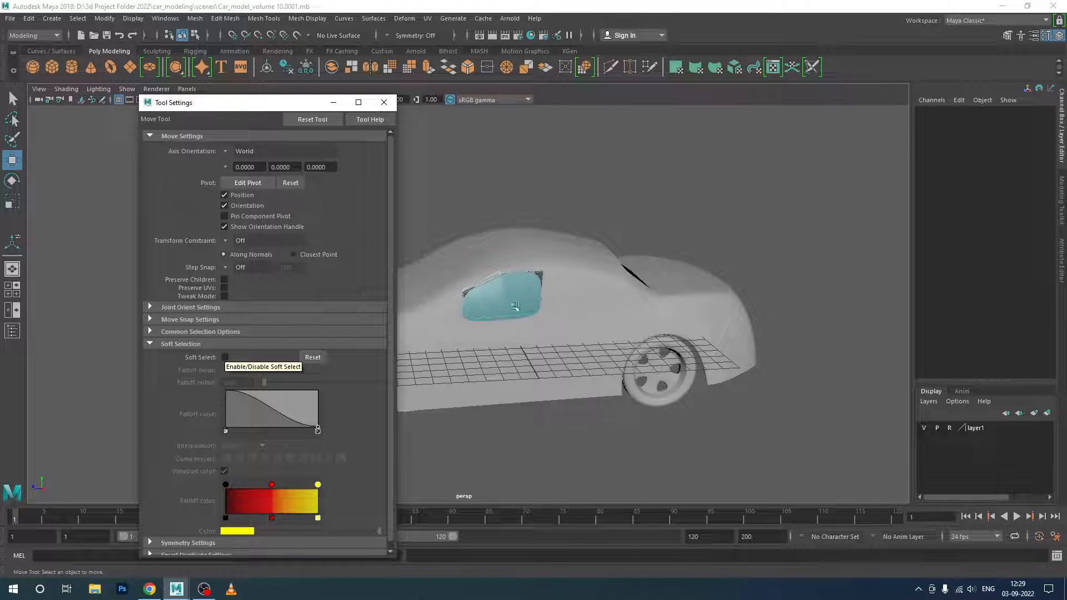
left_click(383, 102)
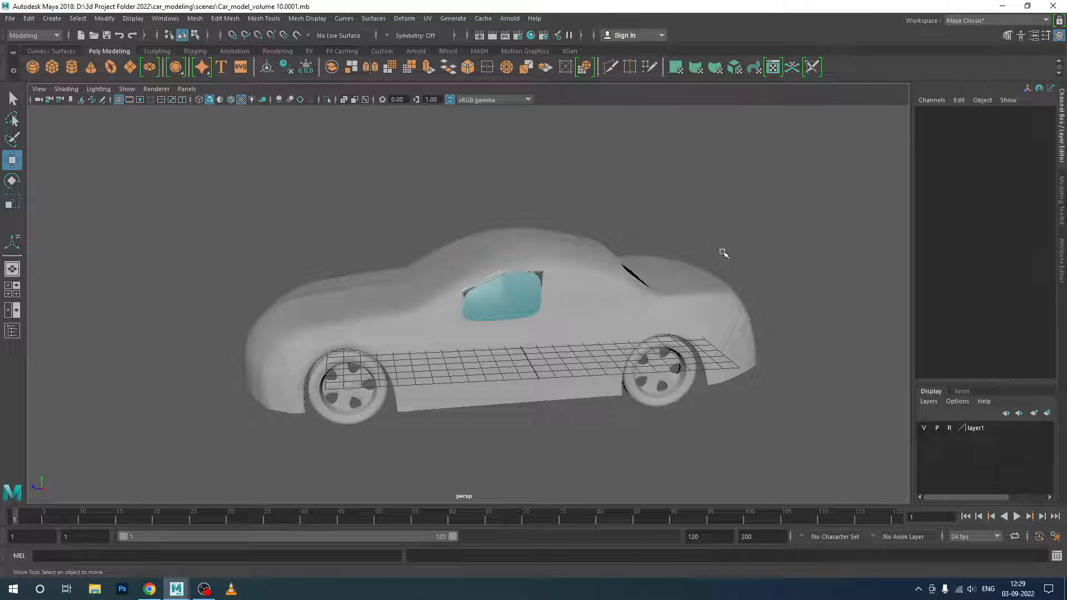
Exit Maya without saving the changes to Car_model_volume 10.0001.mb
scroll(722, 252, "down", 2)
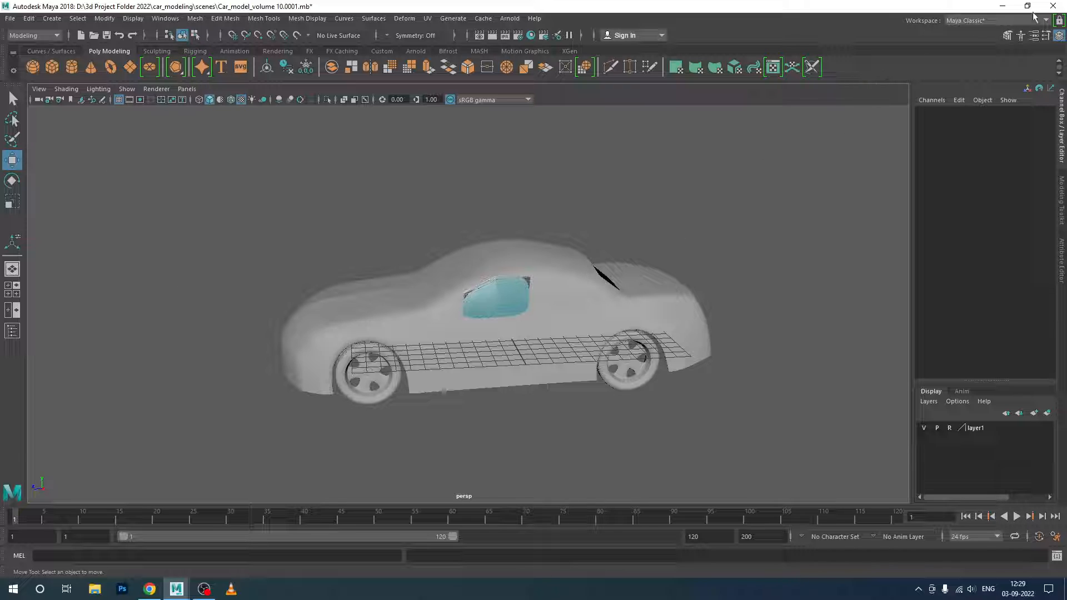
left_click(1052, 7)
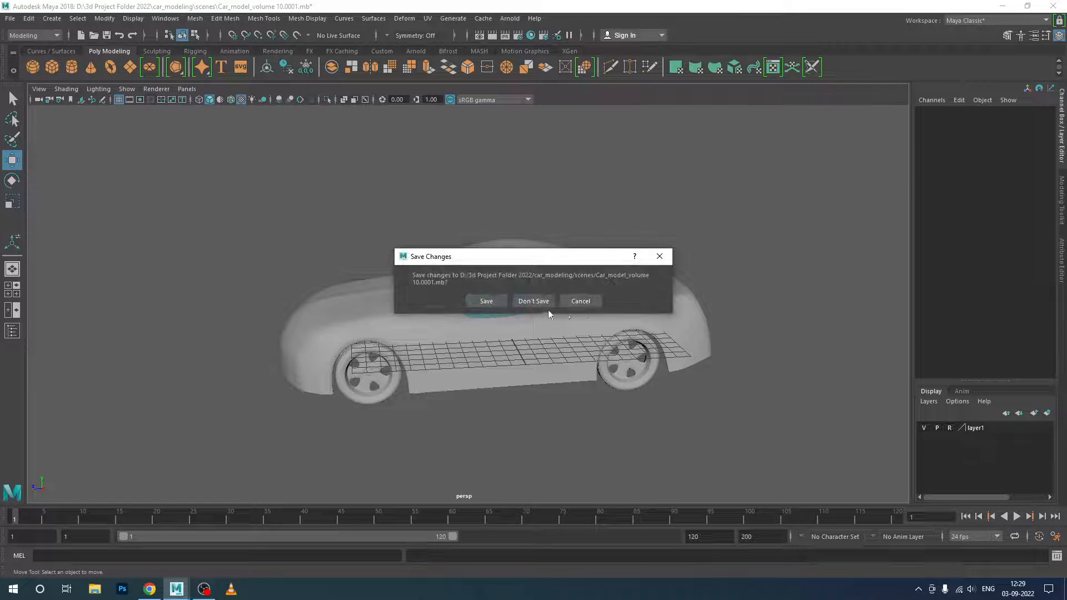
left_click(519, 303)
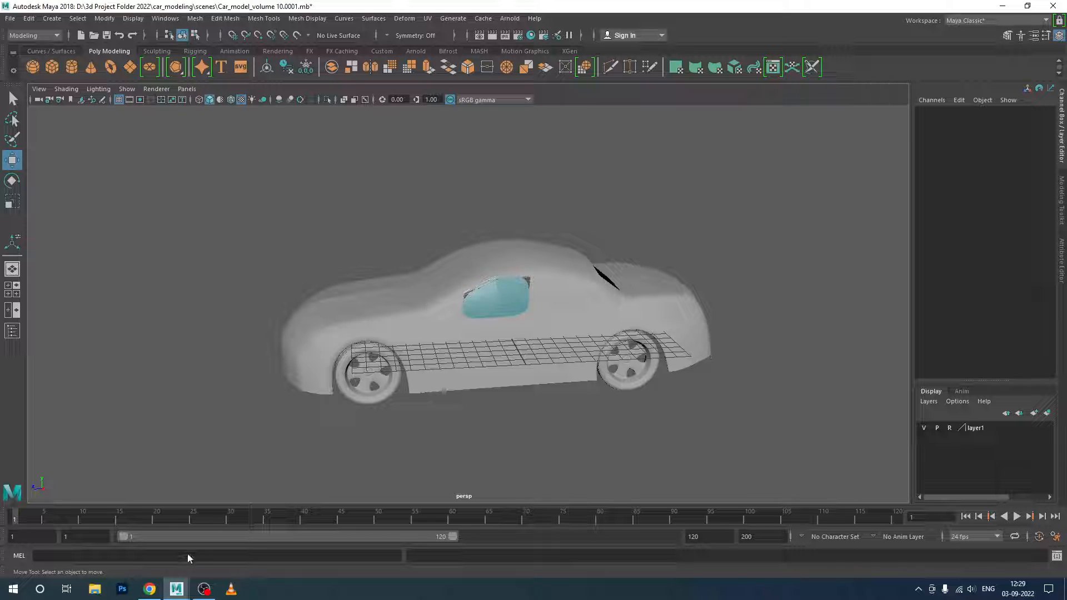